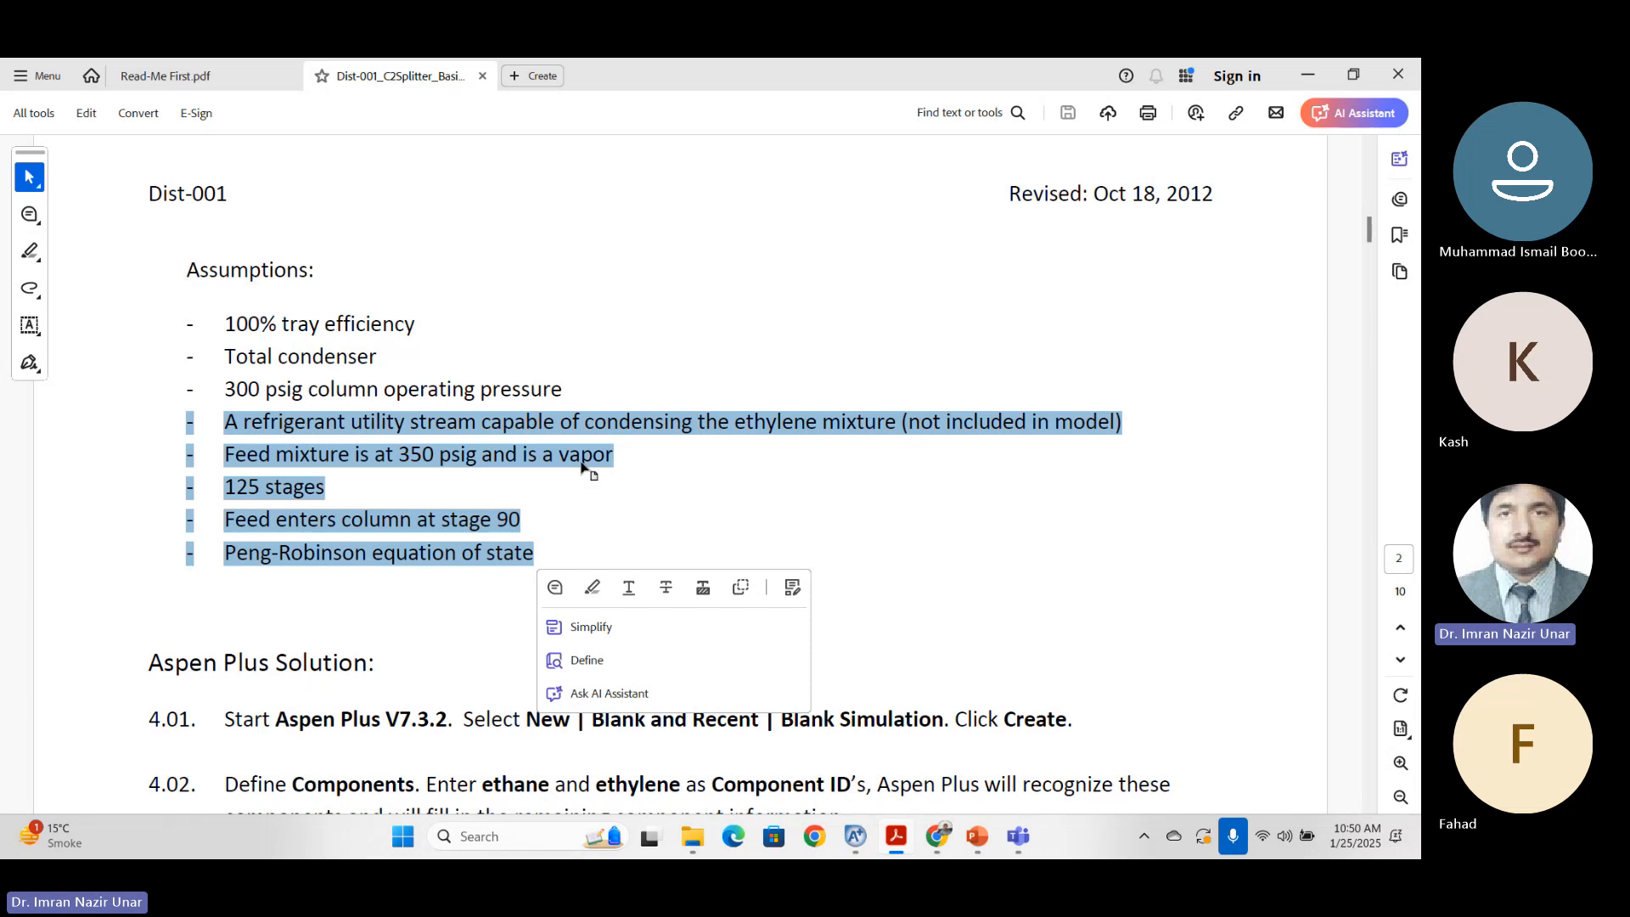
Read steps 4.01 and 4.02 of the C2 splitter guide on starting a blank simulation and defining components.
{"action": "left_click", "coordinate": [542, 499]}
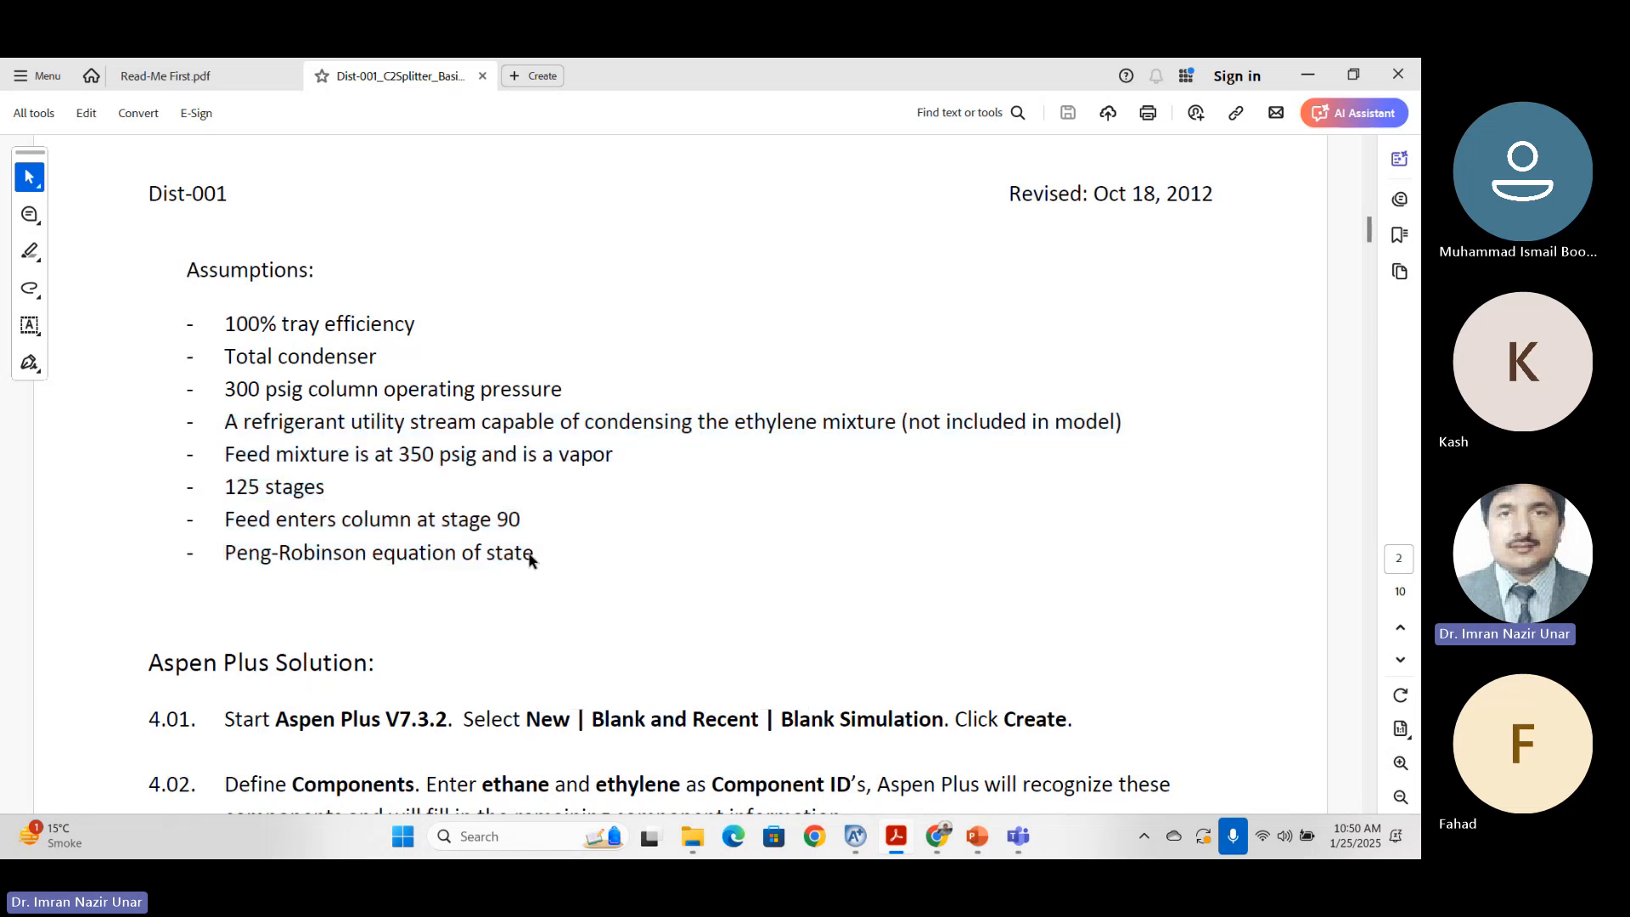
{"action": "scroll", "coordinate": [530, 561], "scroll_direction": "down", "scroll_amount": 5}
{"action": "scroll", "coordinate": [231, 652], "scroll_direction": "down", "scroll_amount": 2}
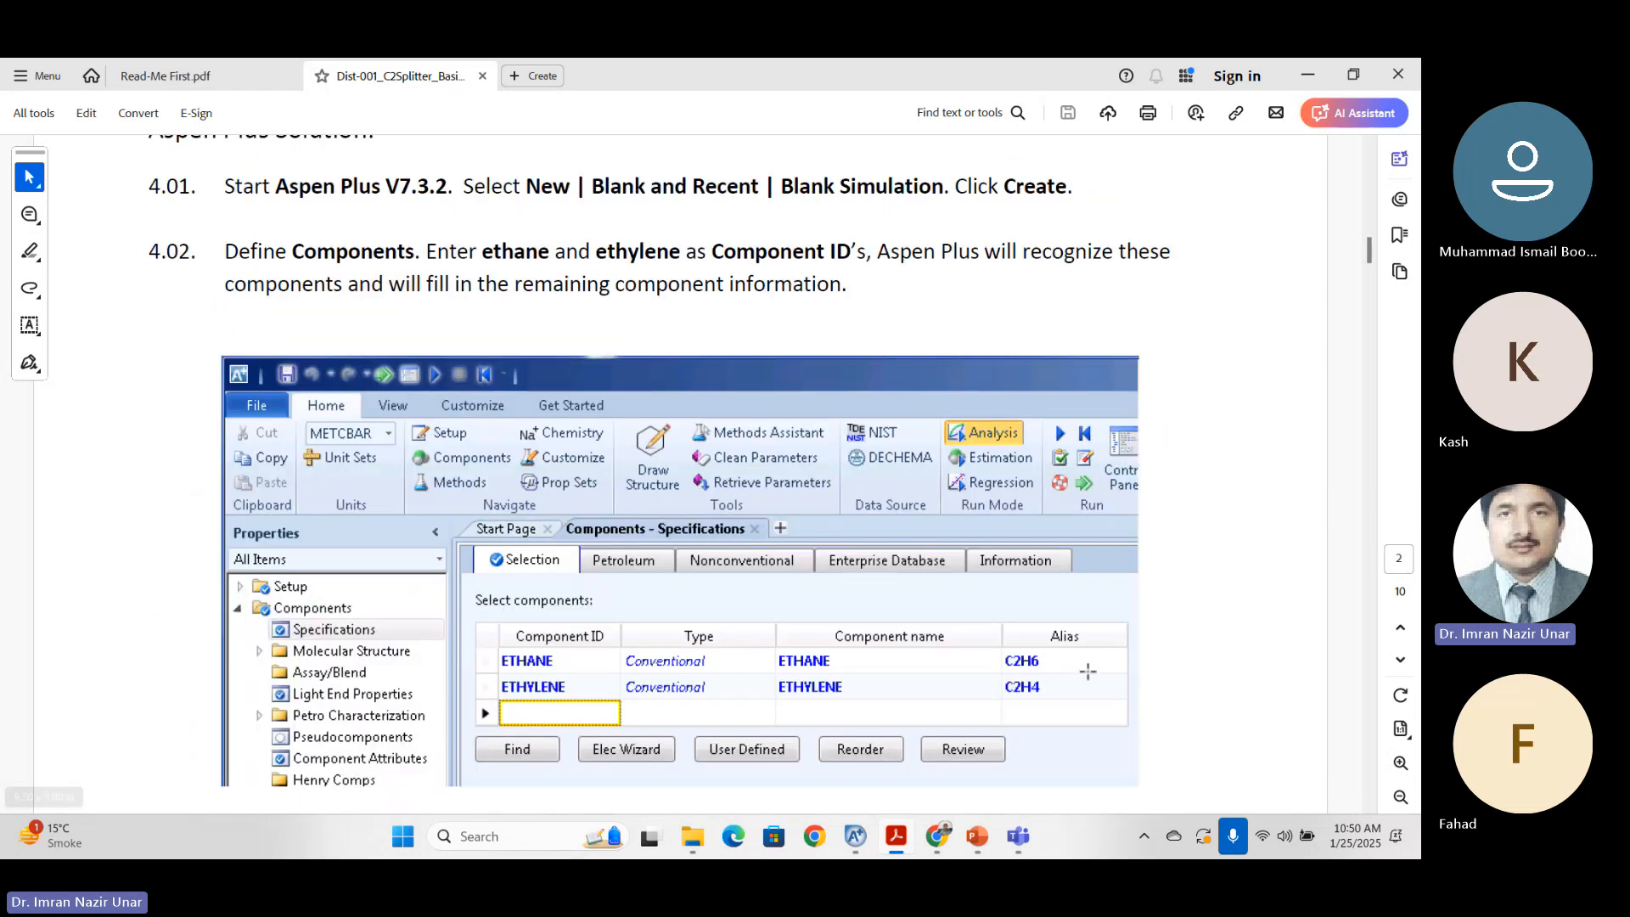
Switch to the Aspen Plus window and show it maximised.
{"action": "left_click", "coordinate": [807, 718]}
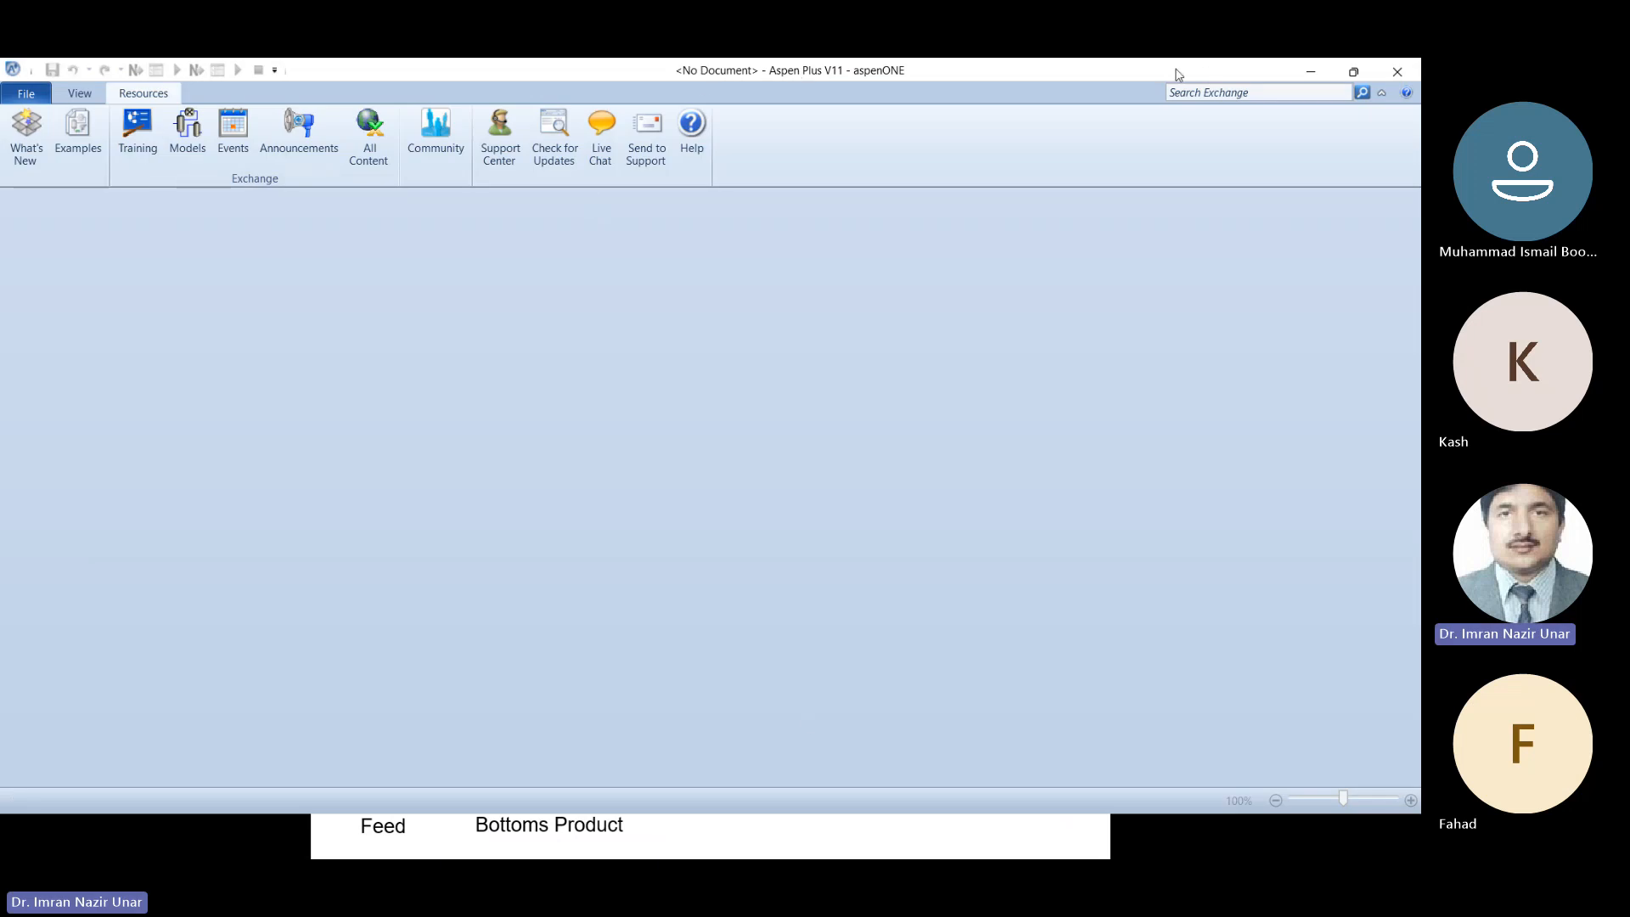
{"action": "double_click", "coordinate": [1114, 73]}
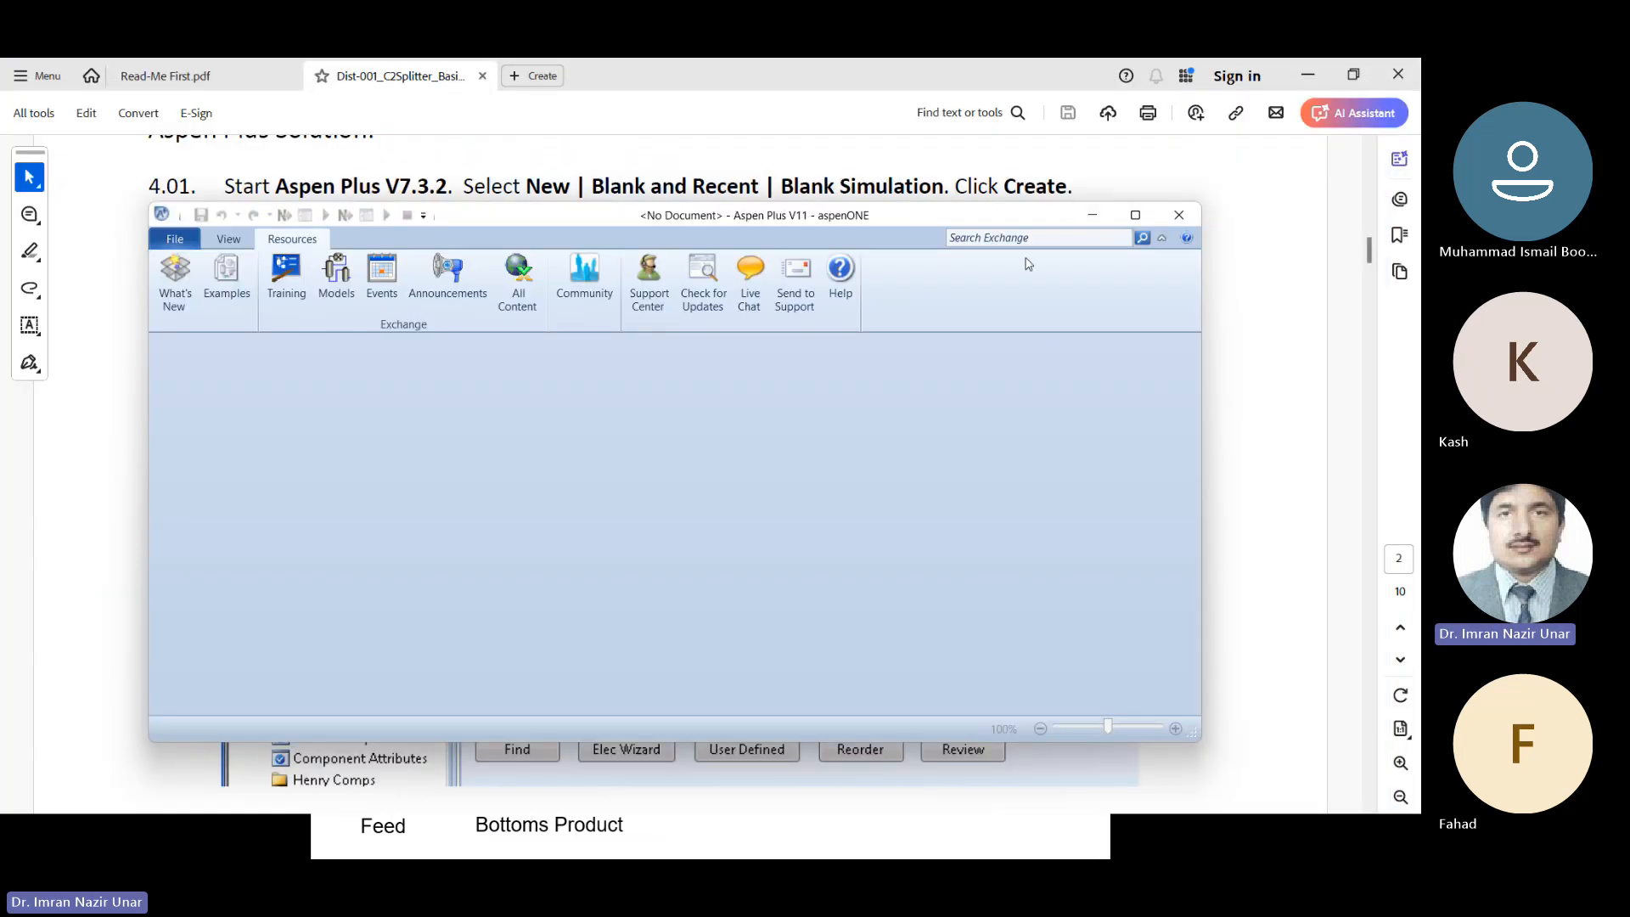
{"action": "left_click", "coordinate": [1135, 215]}
{"action": "left_click", "coordinate": [883, 836]}
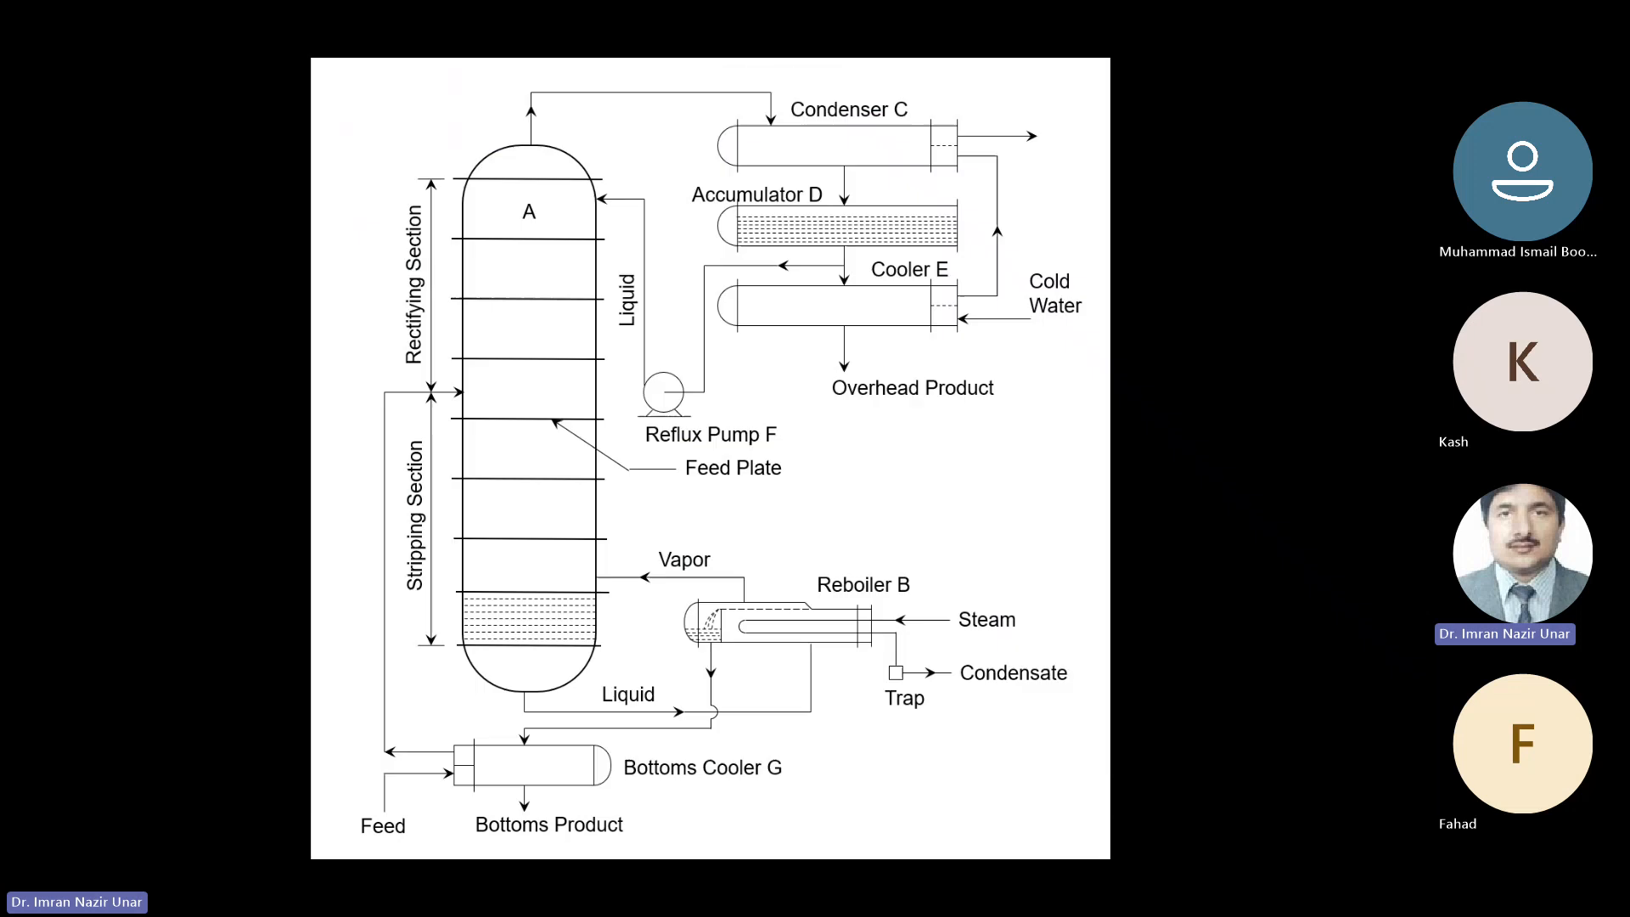
{"action": "key", "text": "Escape"}
{"action": "left_click", "coordinate": [856, 836]}
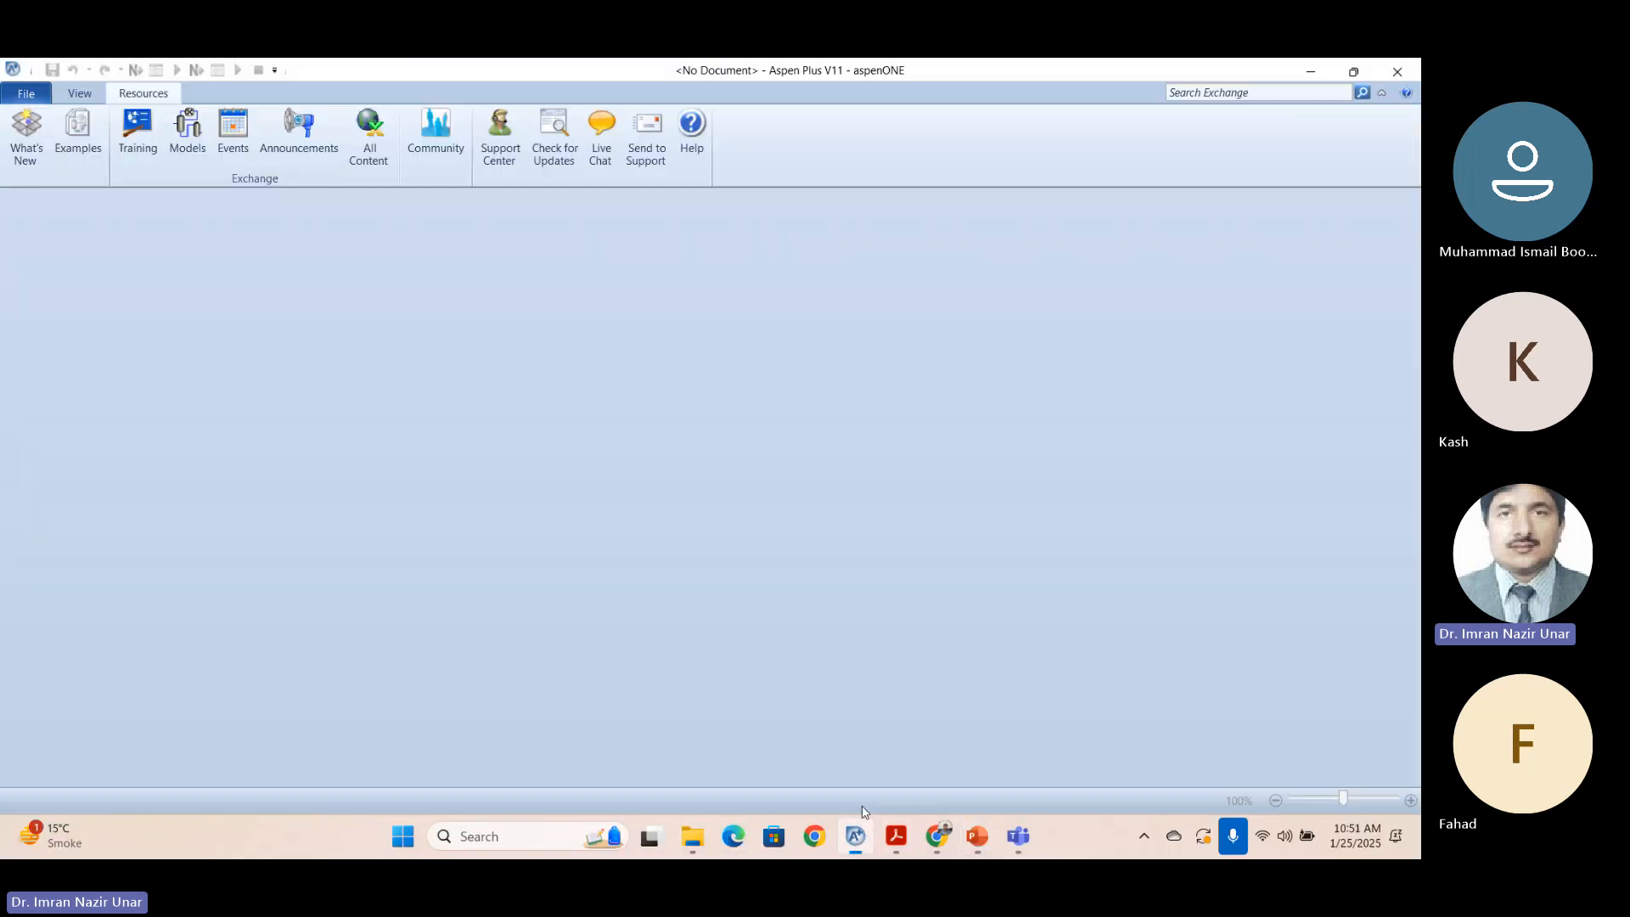
Create a new simulation from the Blank Simulation template.
{"action": "left_click", "coordinate": [26, 93]}
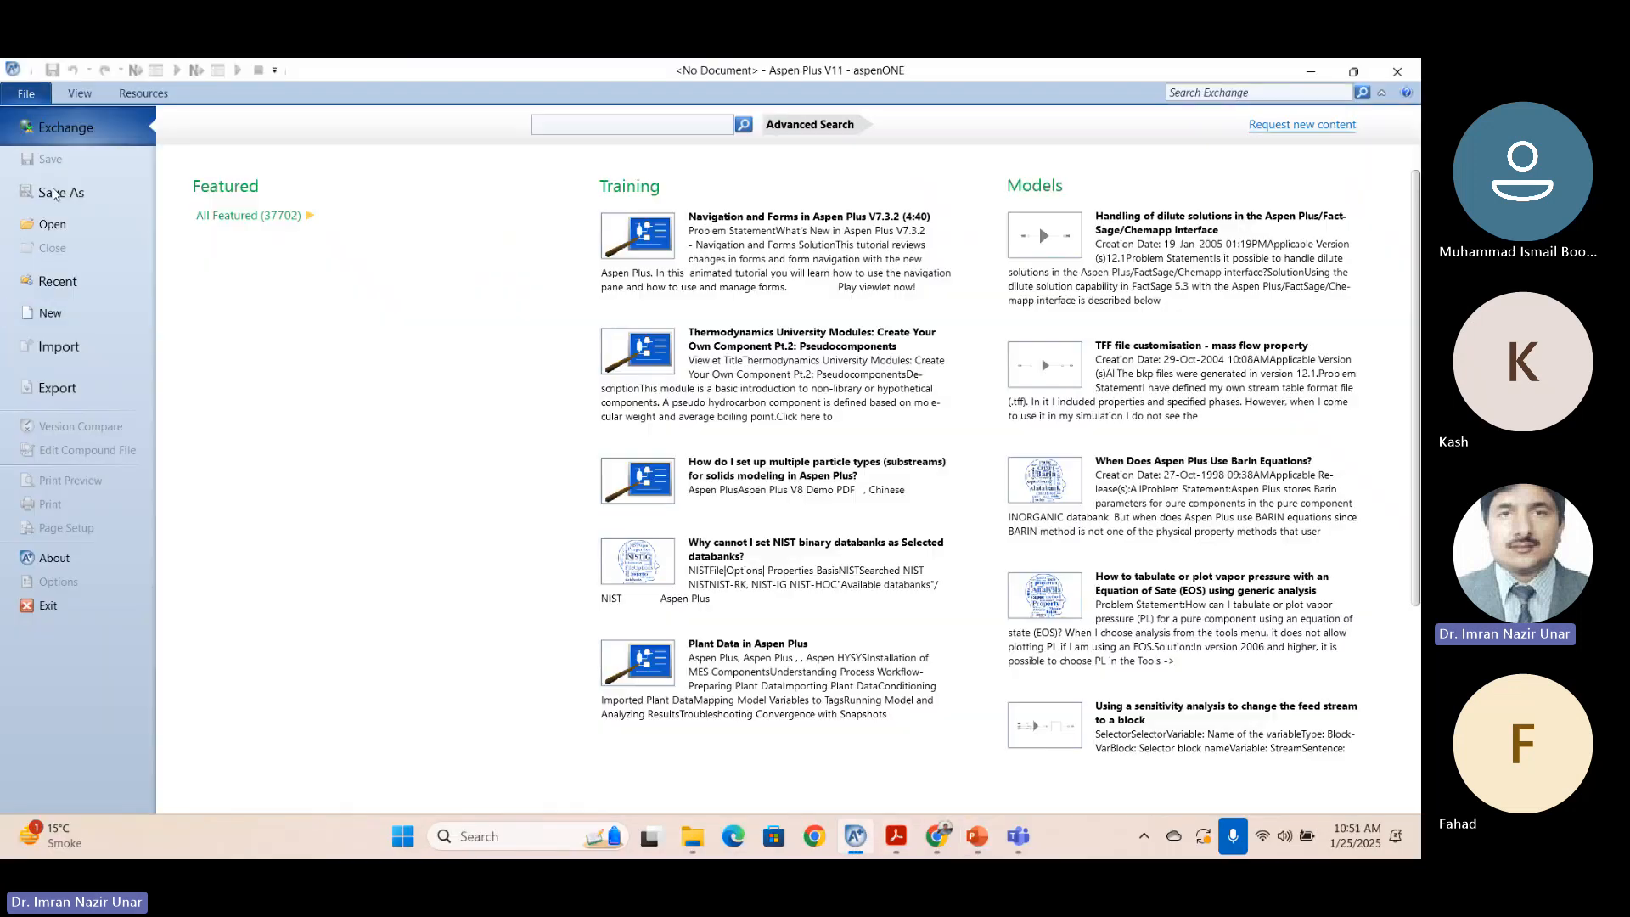
{"action": "left_click", "coordinate": [74, 312]}
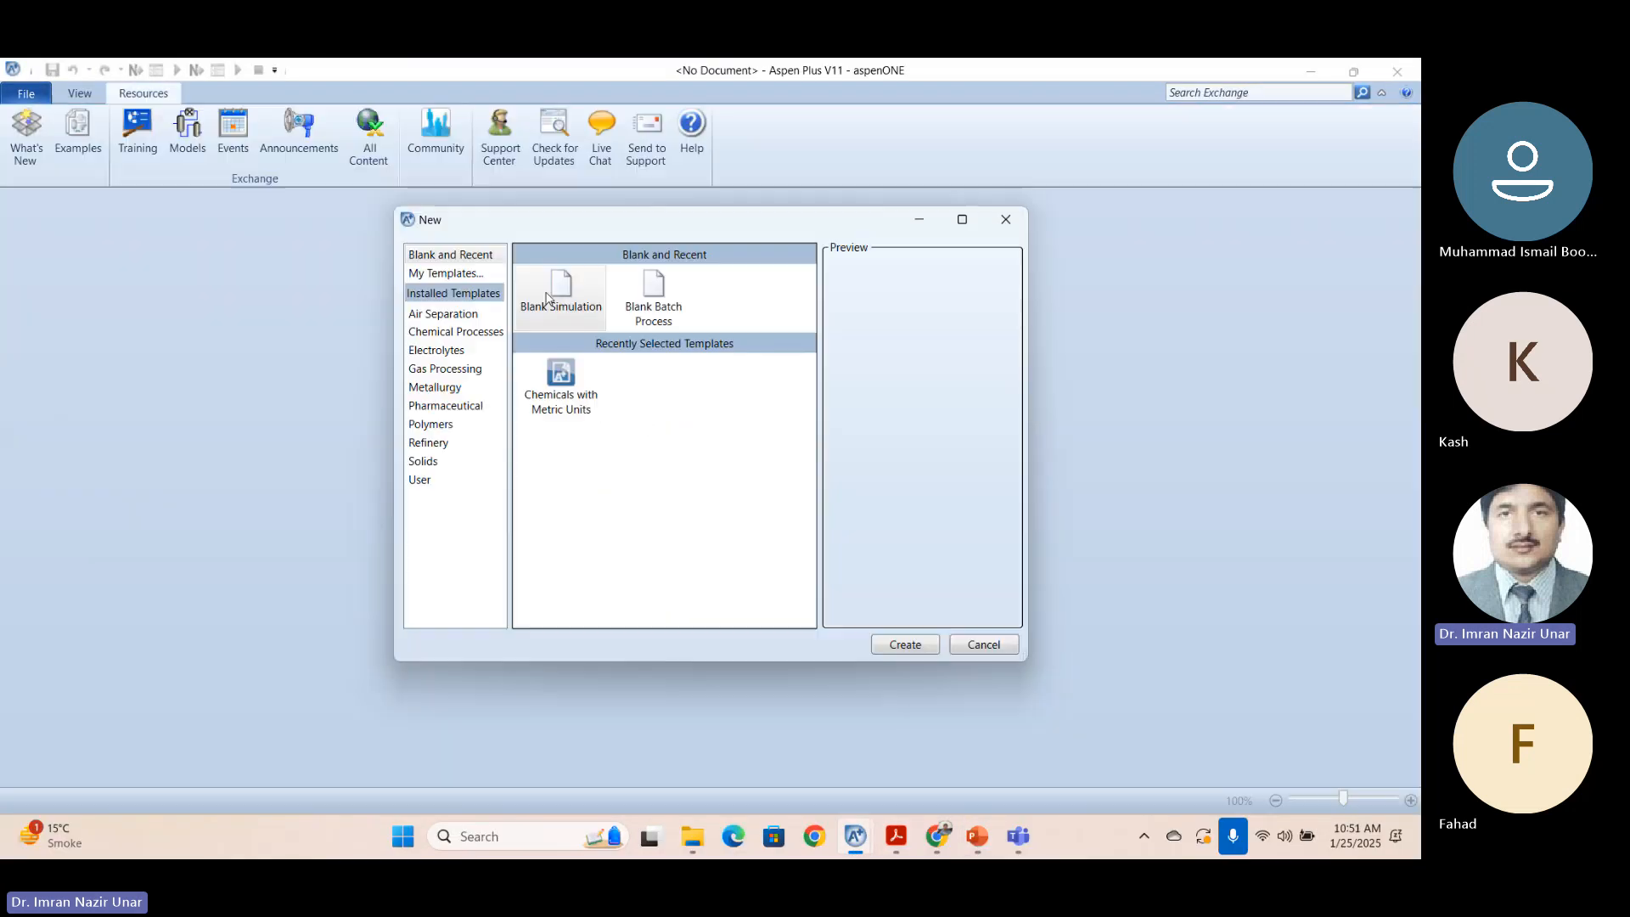
{"action": "left_click", "coordinate": [924, 650]}
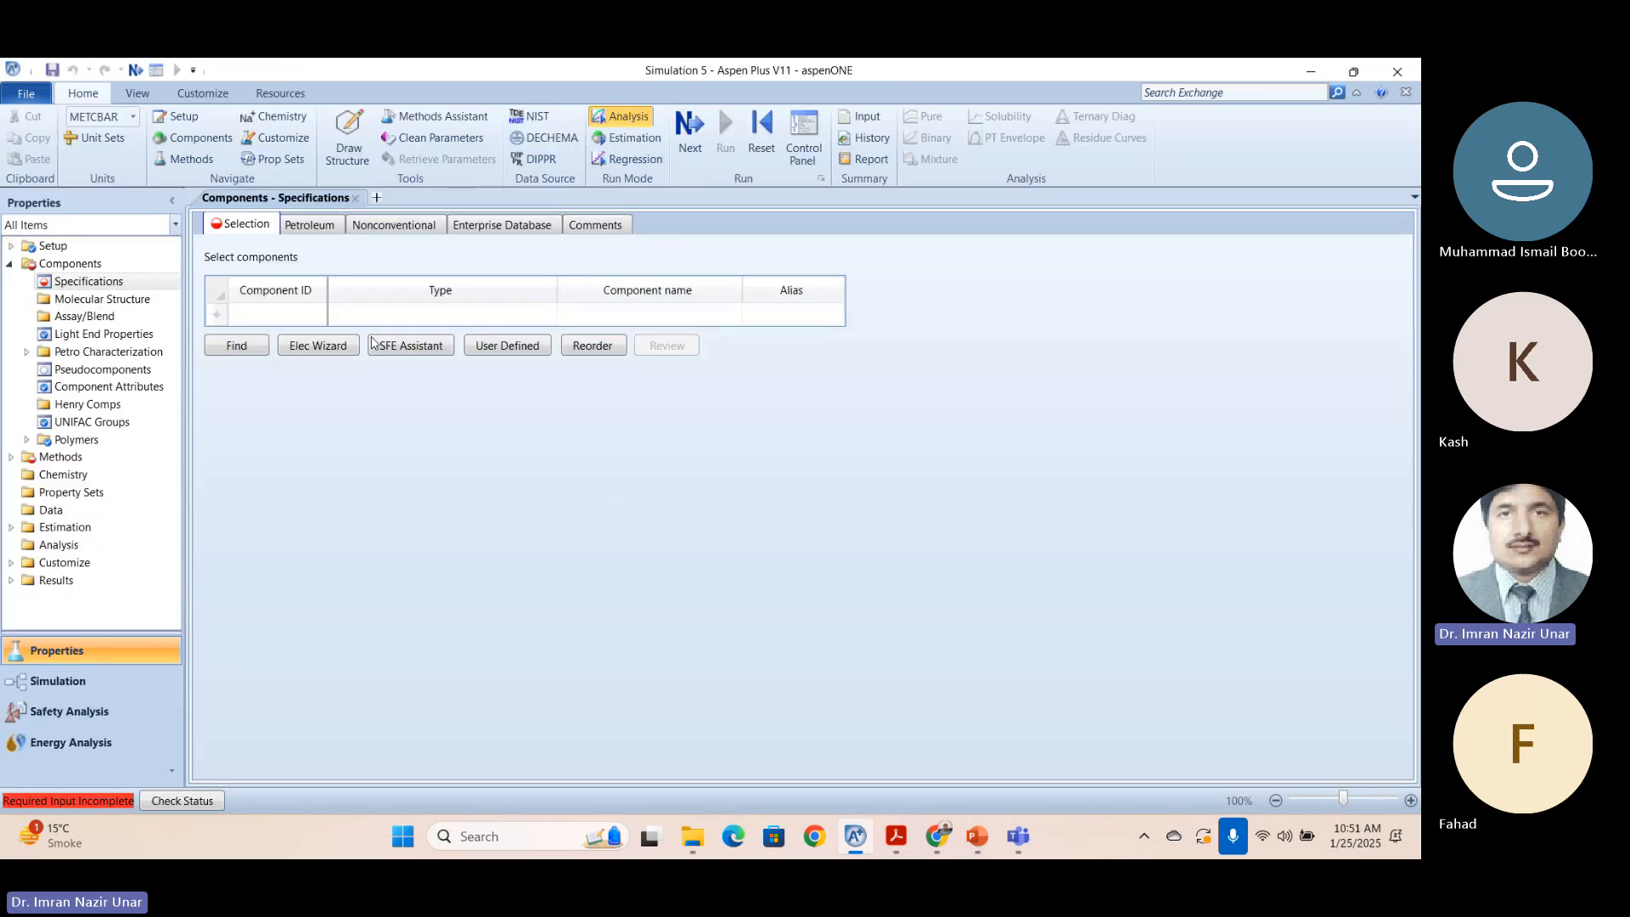
Enter ETHANE and ETHYLENE as the two component IDs in the component selection table.
{"action": "type", "text": "ETHA"}
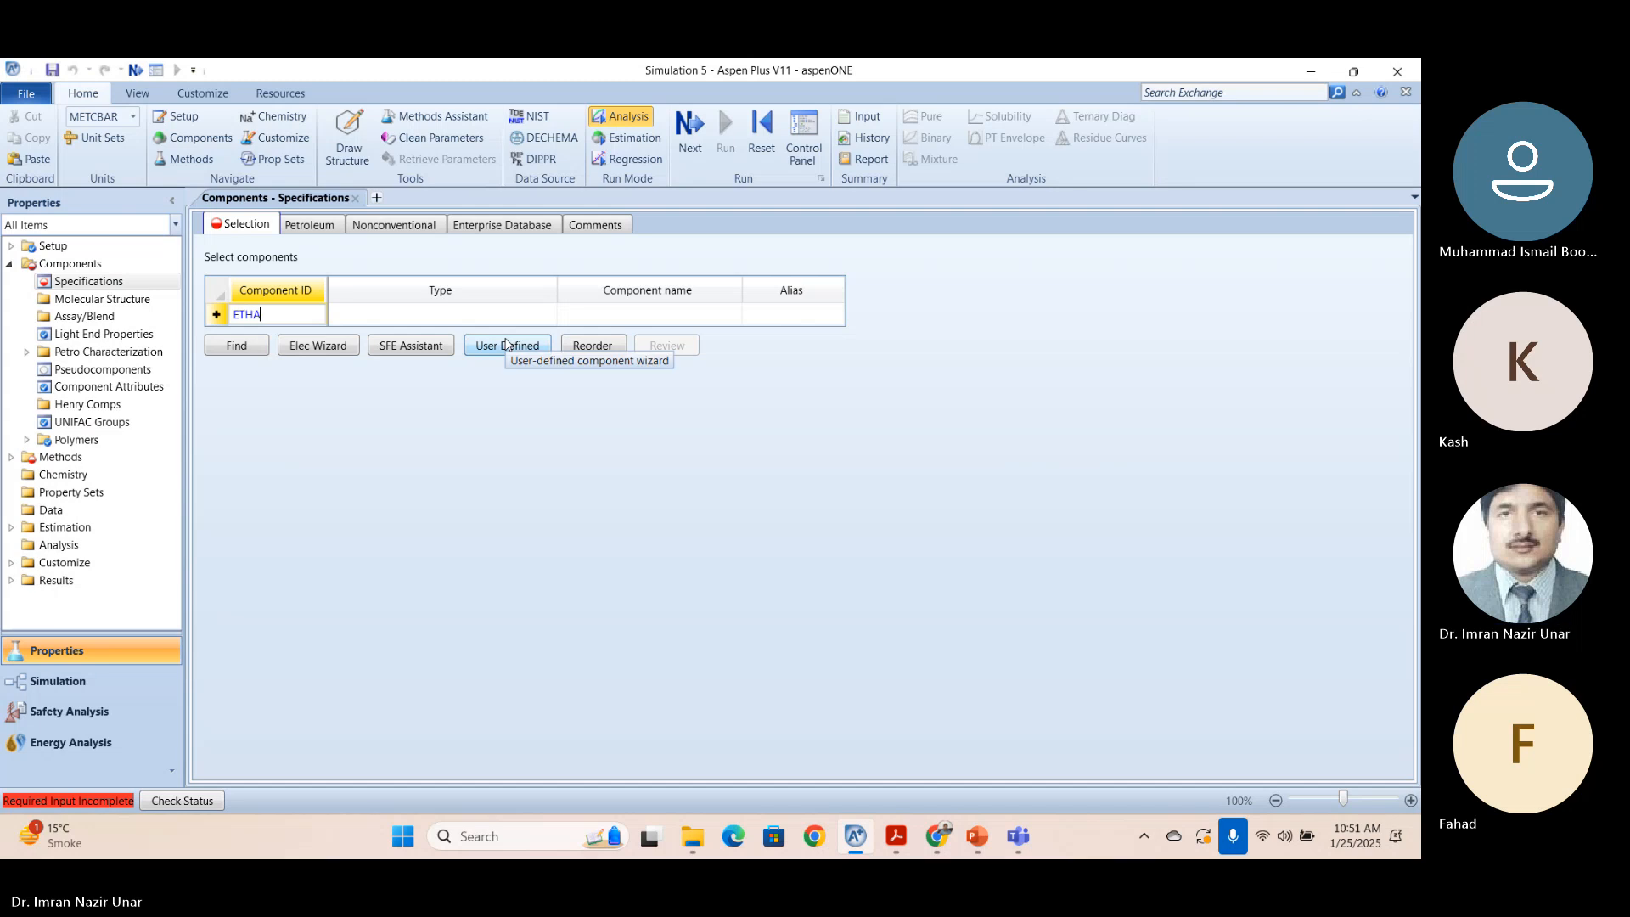
{"action": "type", "text": "N"}
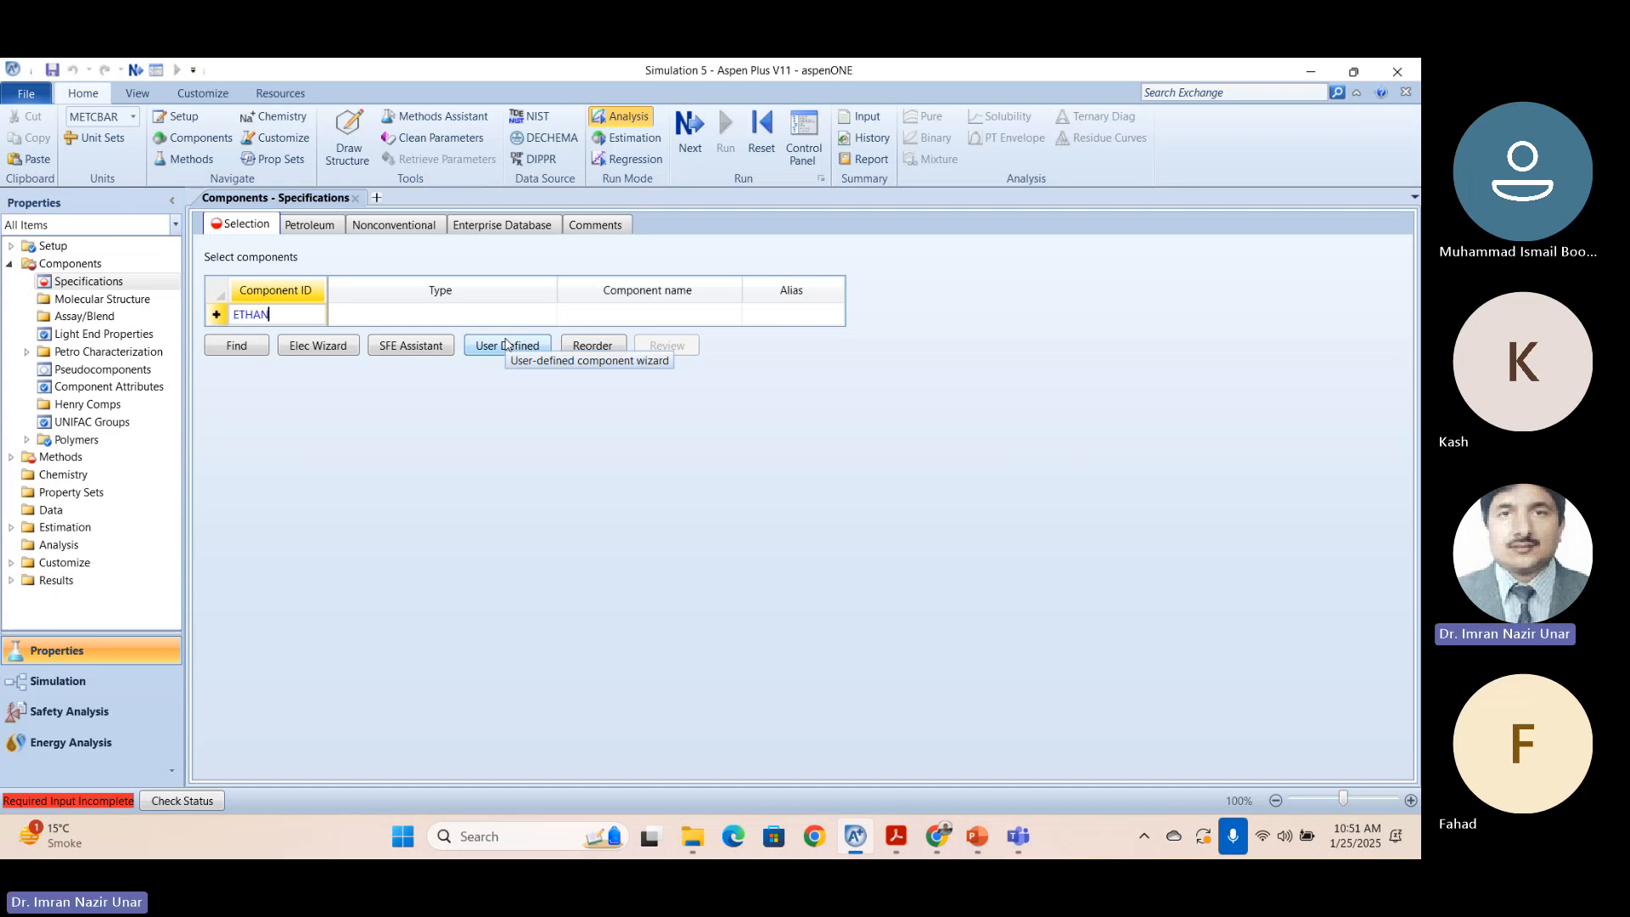
{"action": "type", "text": "E"}
{"action": "key", "text": "Return"}
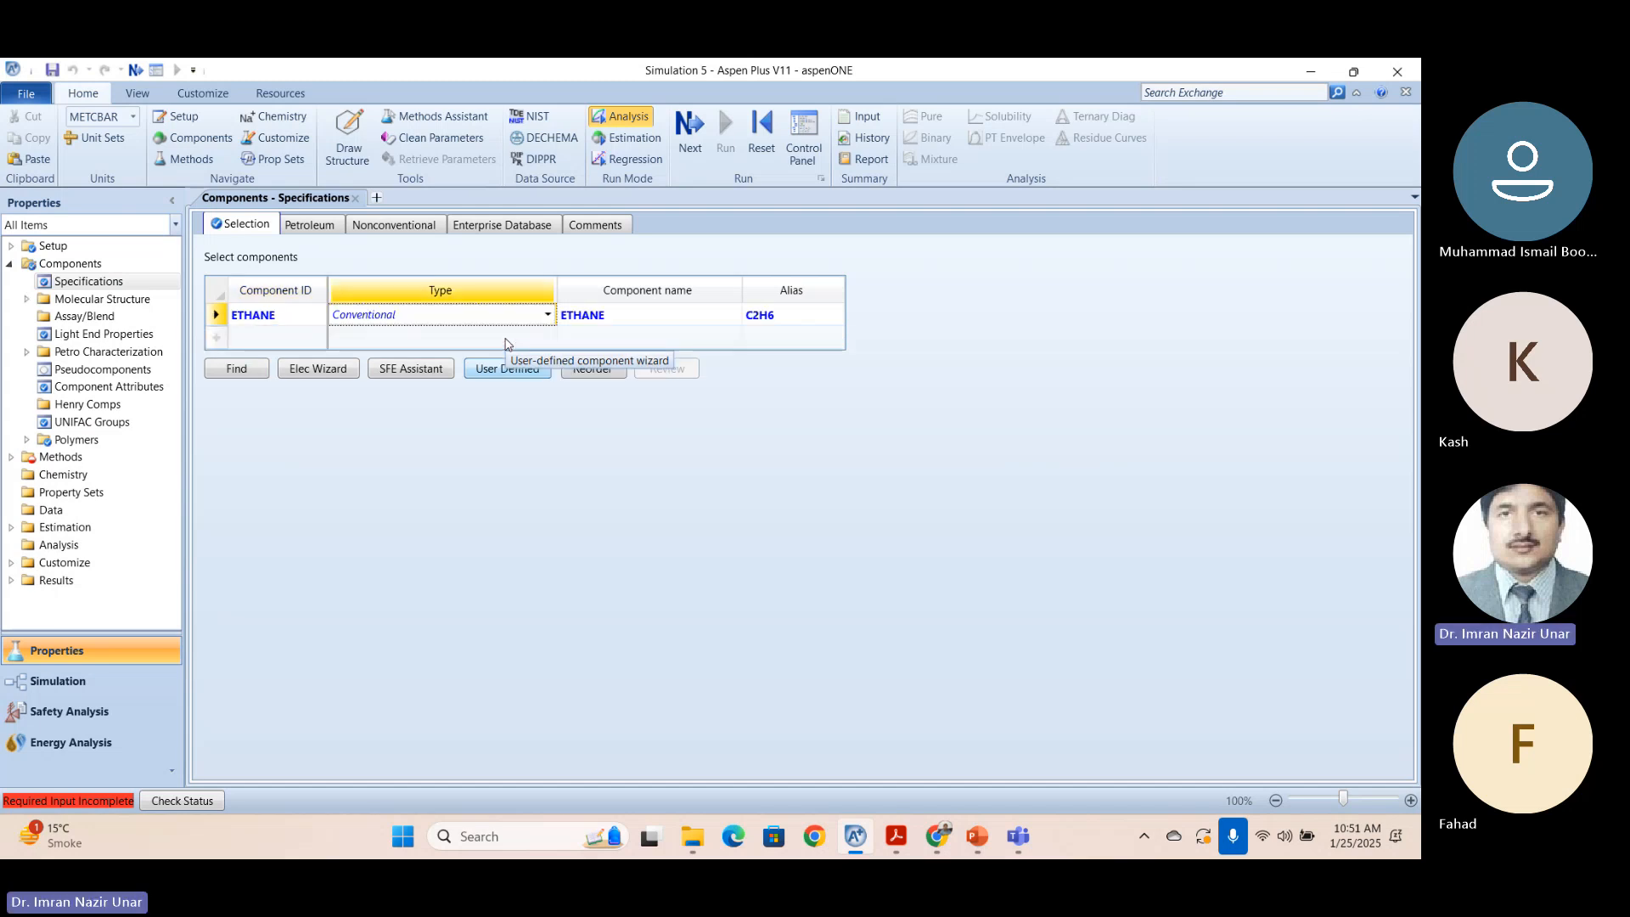
{"action": "type", "text": "ET"}
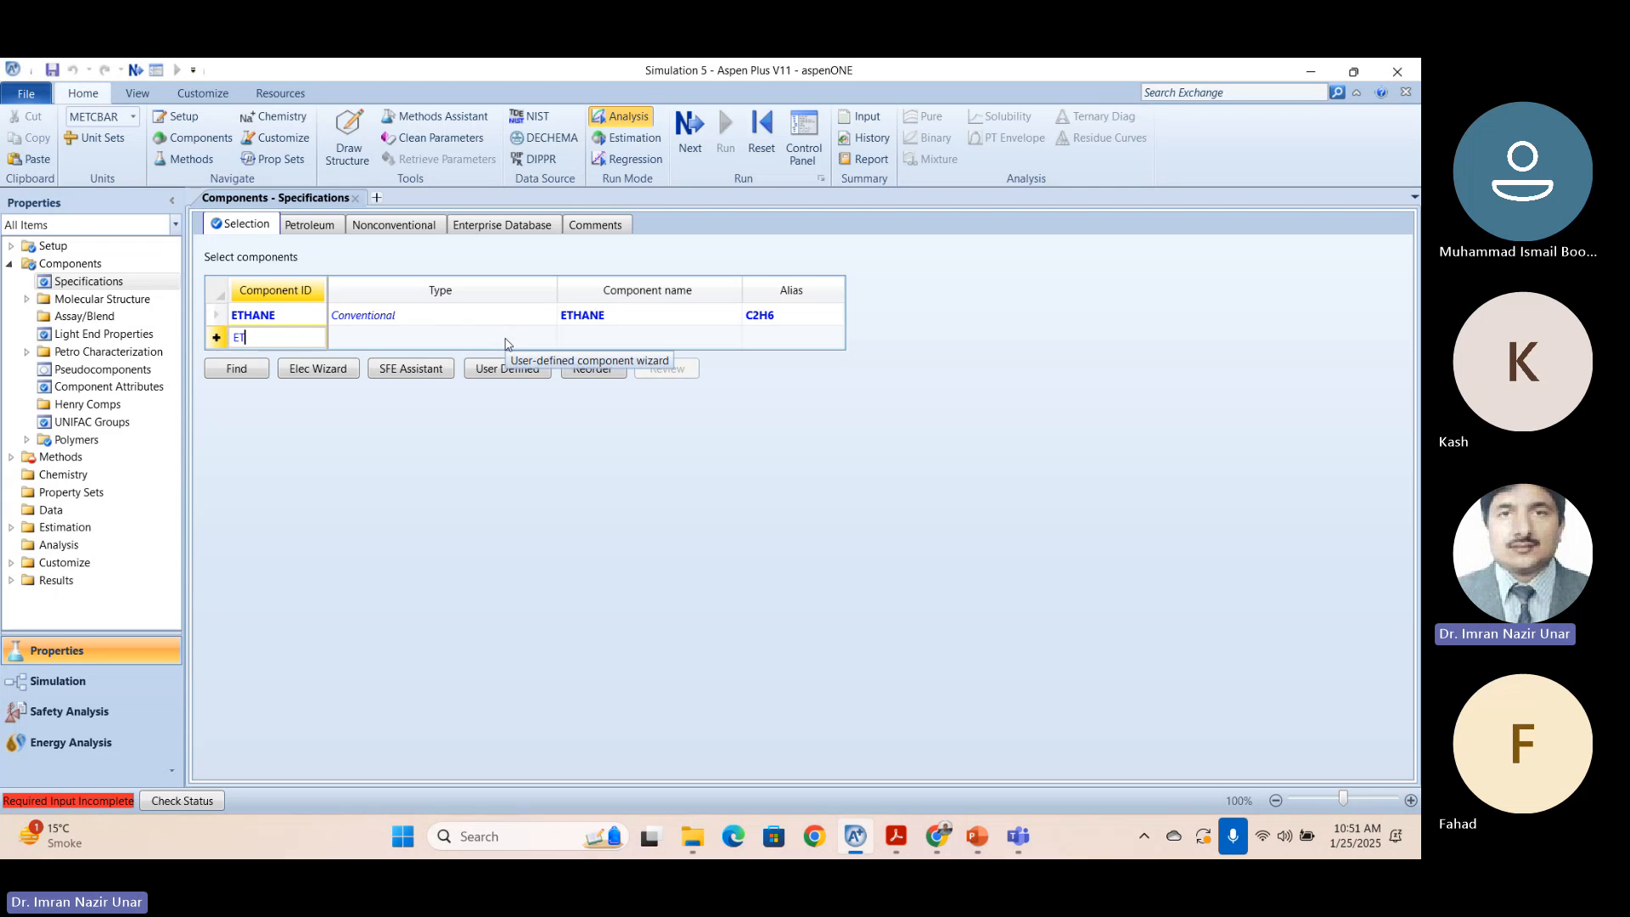
{"action": "type", "text": "HYLENE"}
{"action": "key", "text": "Return"}
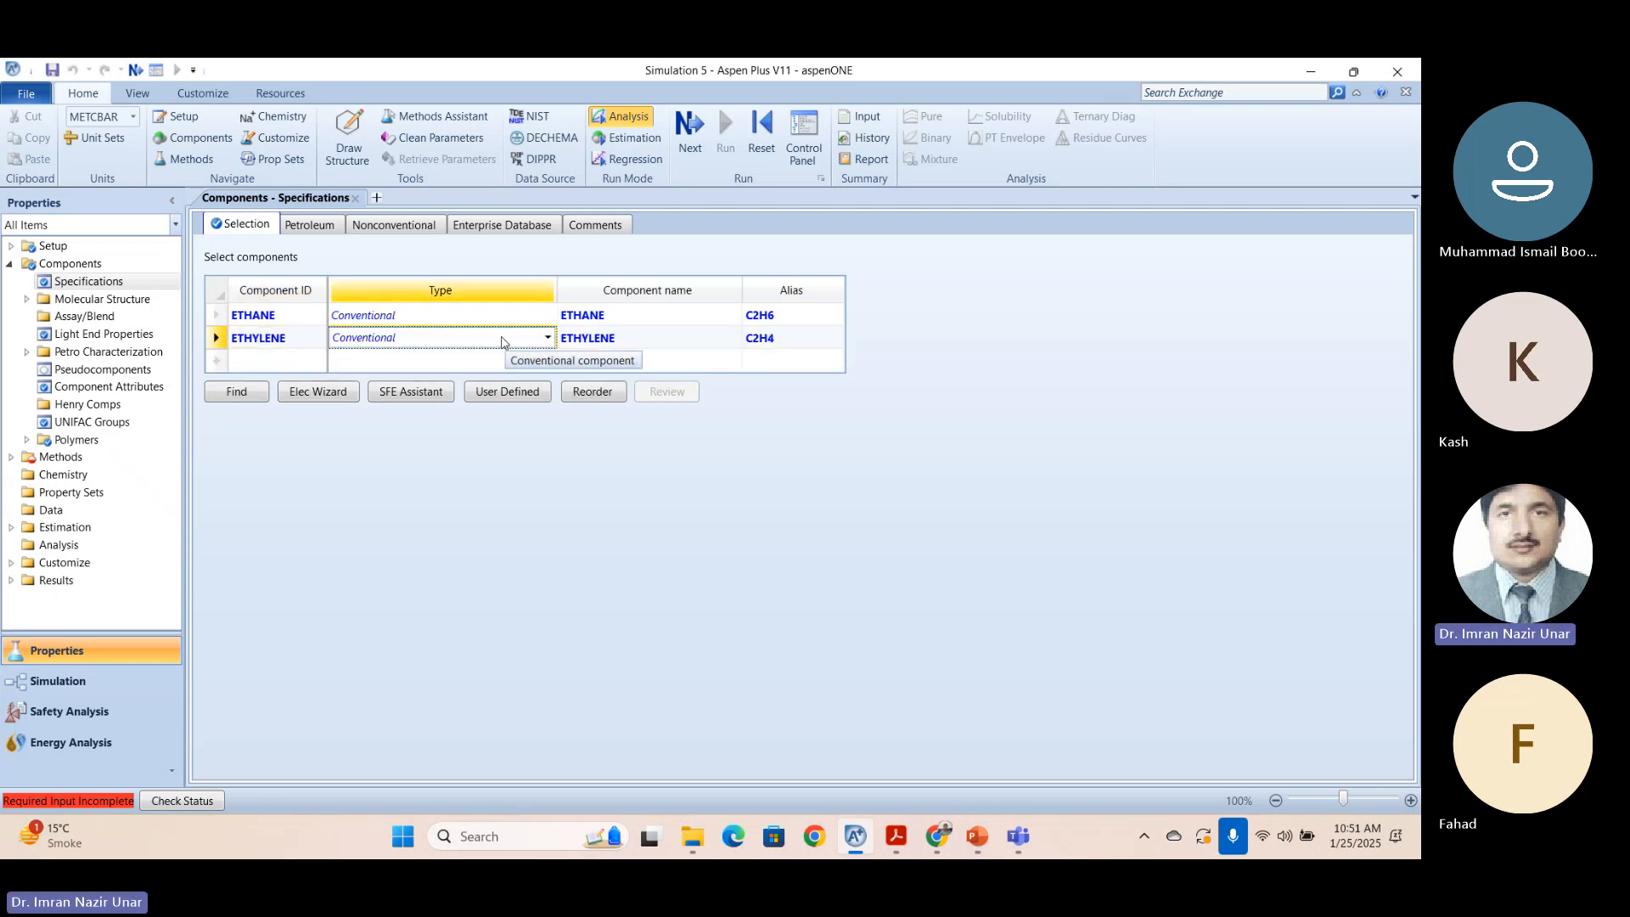
Switch to the PDF guide and read step 4.03 on defining the property method.
{"action": "key", "text": "alt+Tab"}
{"action": "key", "text": "alt+Tab"}
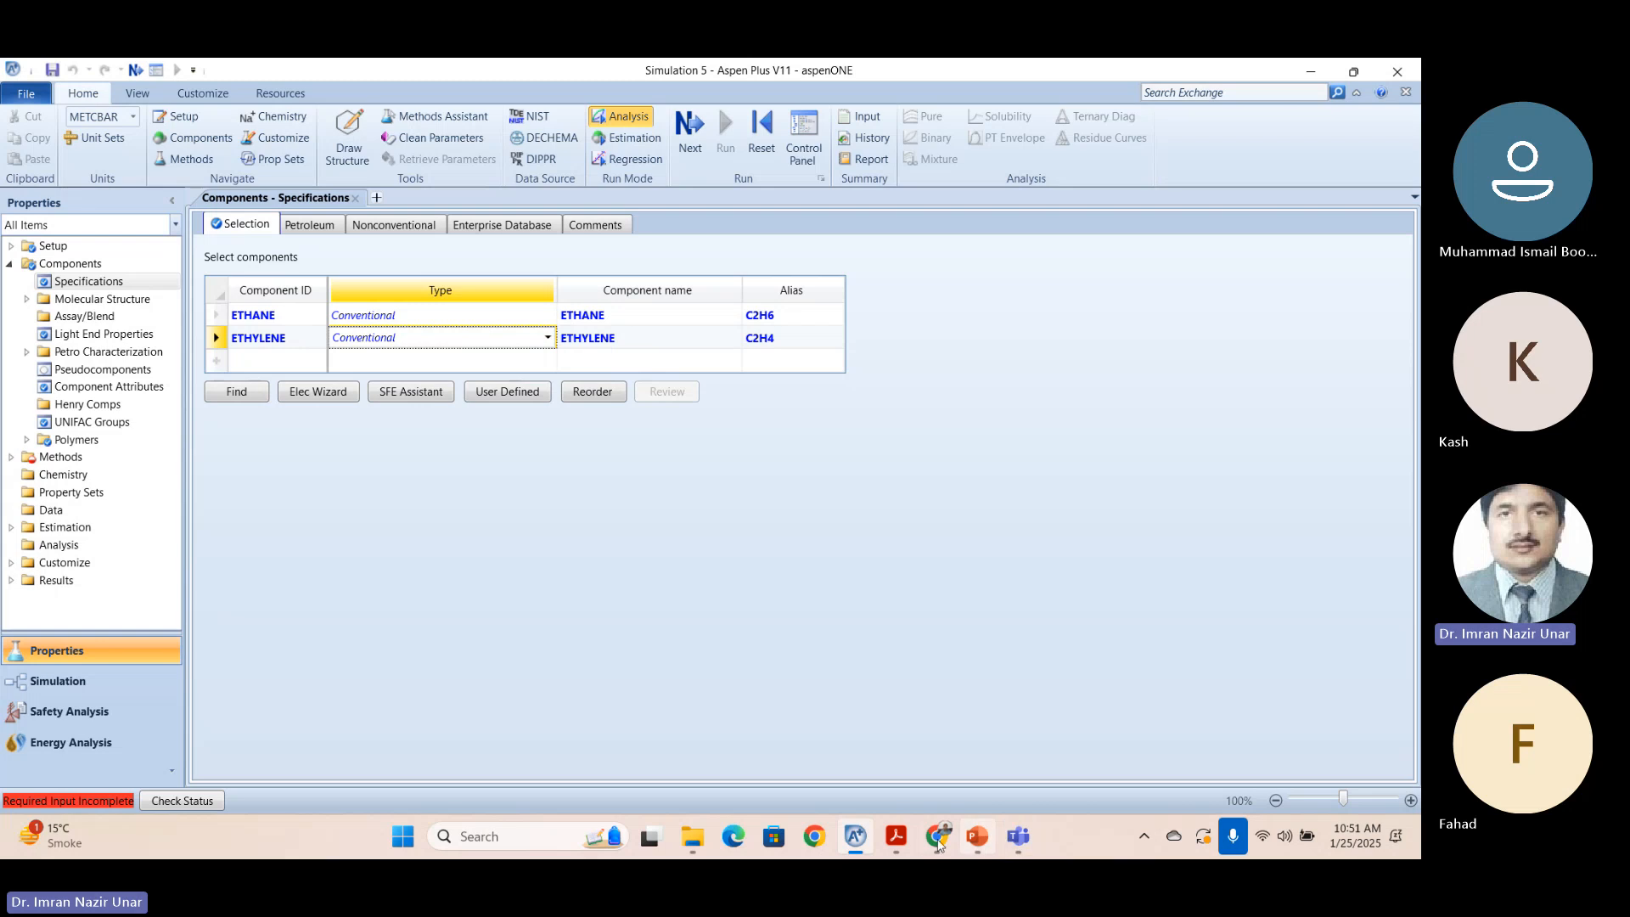
{"action": "mouse_move", "coordinate": [896, 839]}
{"action": "left_click", "coordinate": [981, 718]}
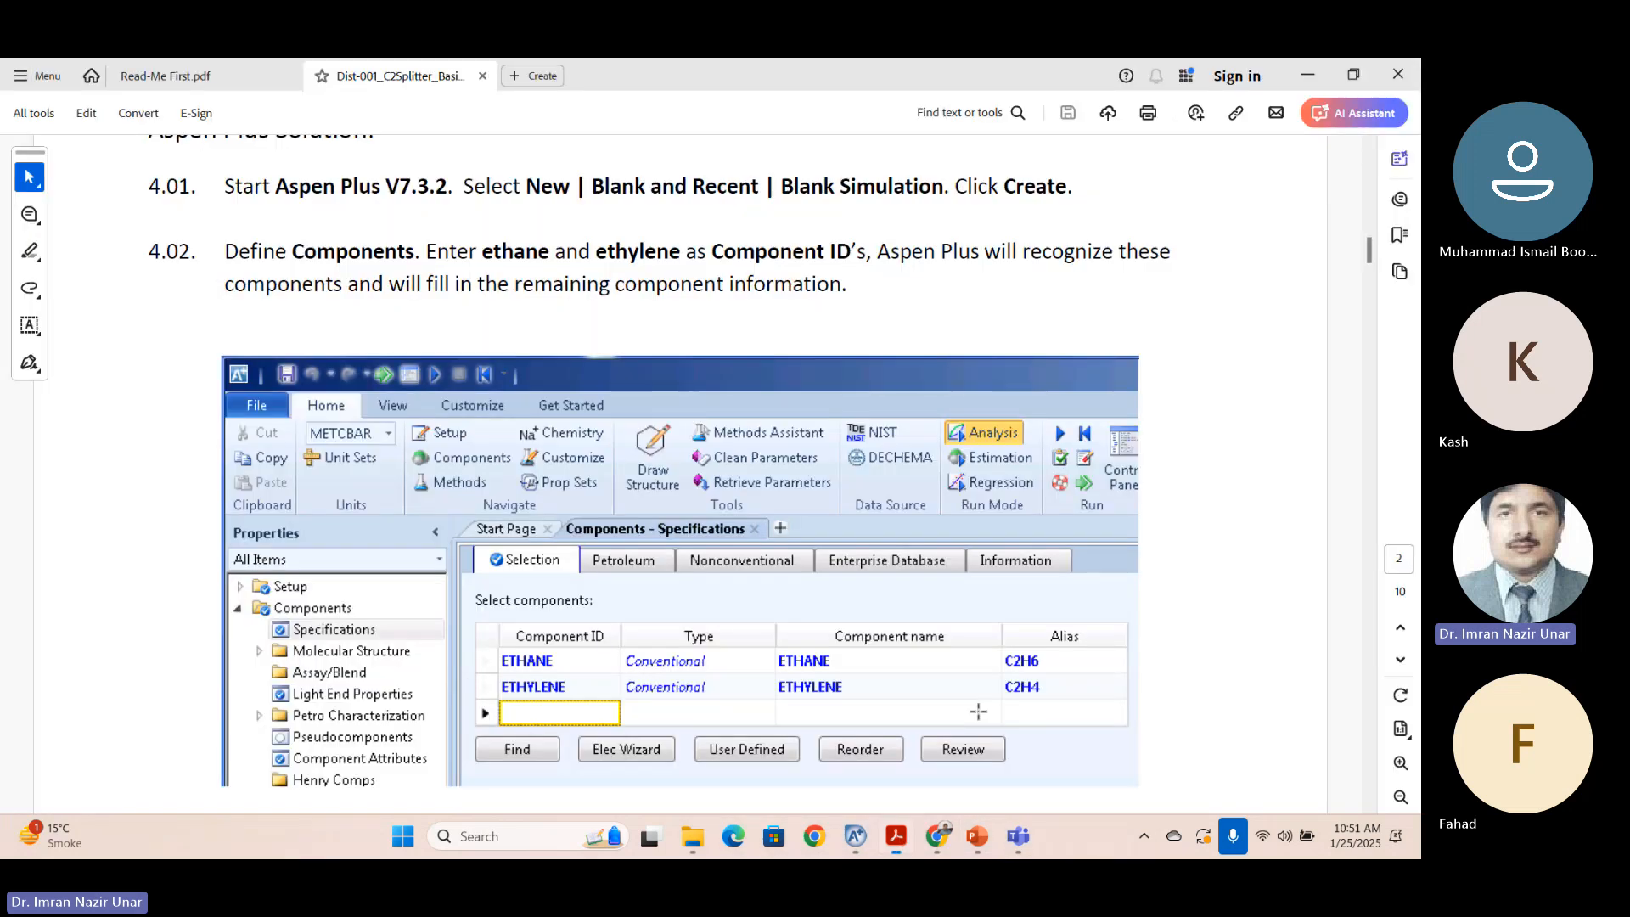
{"action": "scroll", "coordinate": [978, 712], "scroll_direction": "down", "scroll_amount": 3}
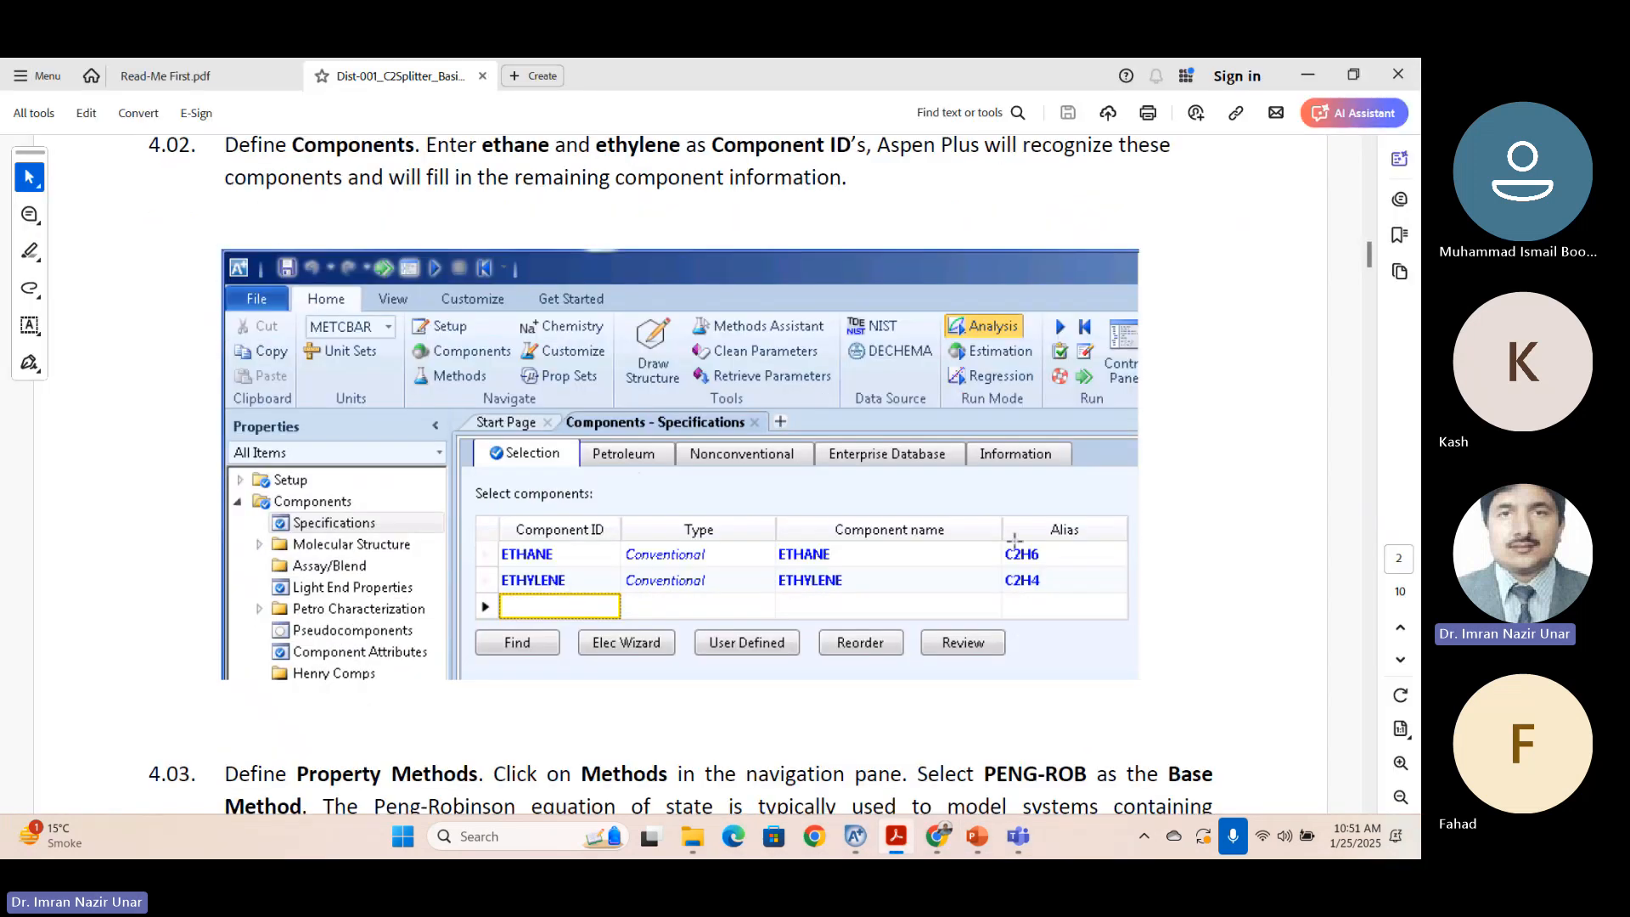
{"action": "scroll", "coordinate": [934, 585], "scroll_direction": "down", "scroll_amount": 10}
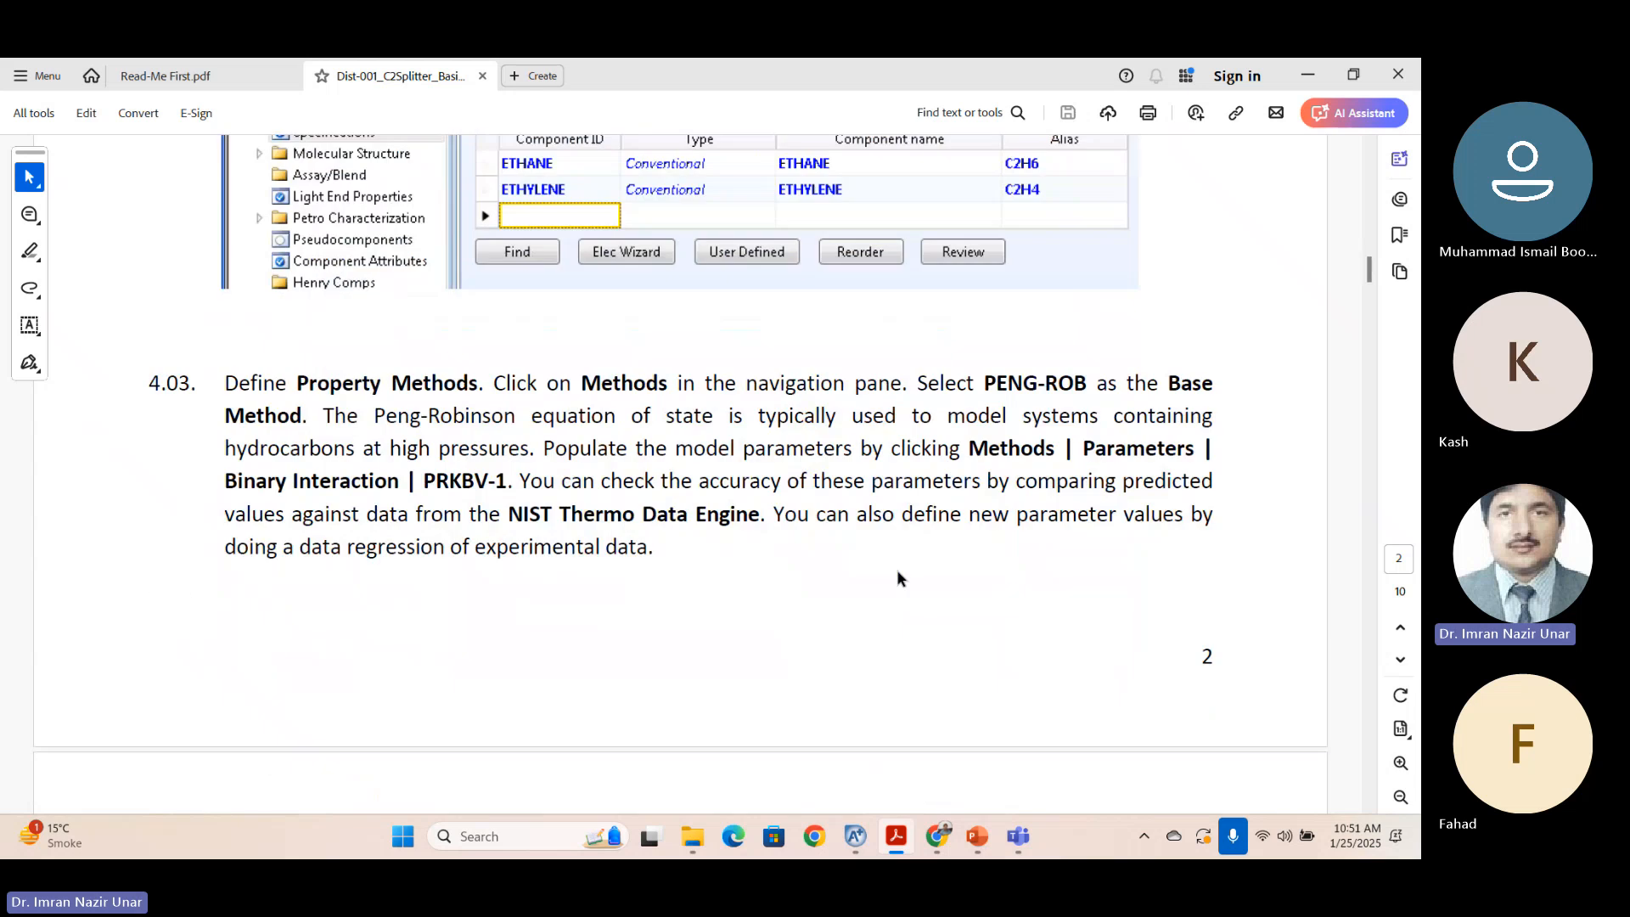
{"action": "scroll", "coordinate": [897, 569], "scroll_direction": "down", "scroll_amount": 20}
Return to Aspen Plus and set the base property method to PENG-ROB in the method specifications.
{"action": "key", "text": "alt+Tab"}
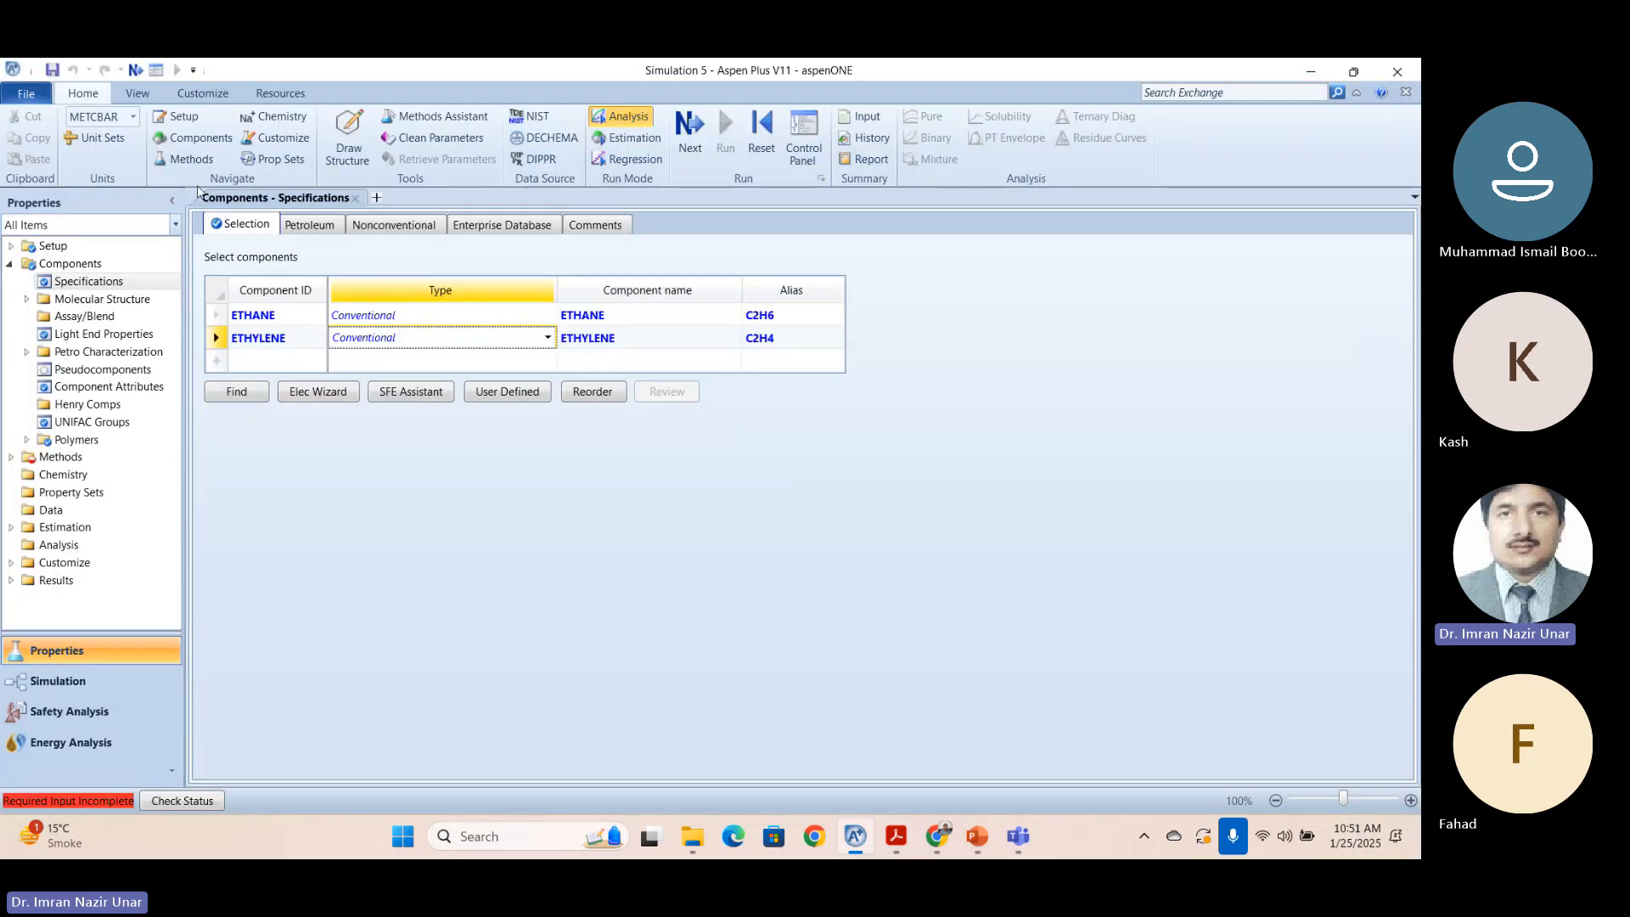
{"action": "left_click", "coordinate": [135, 72]}
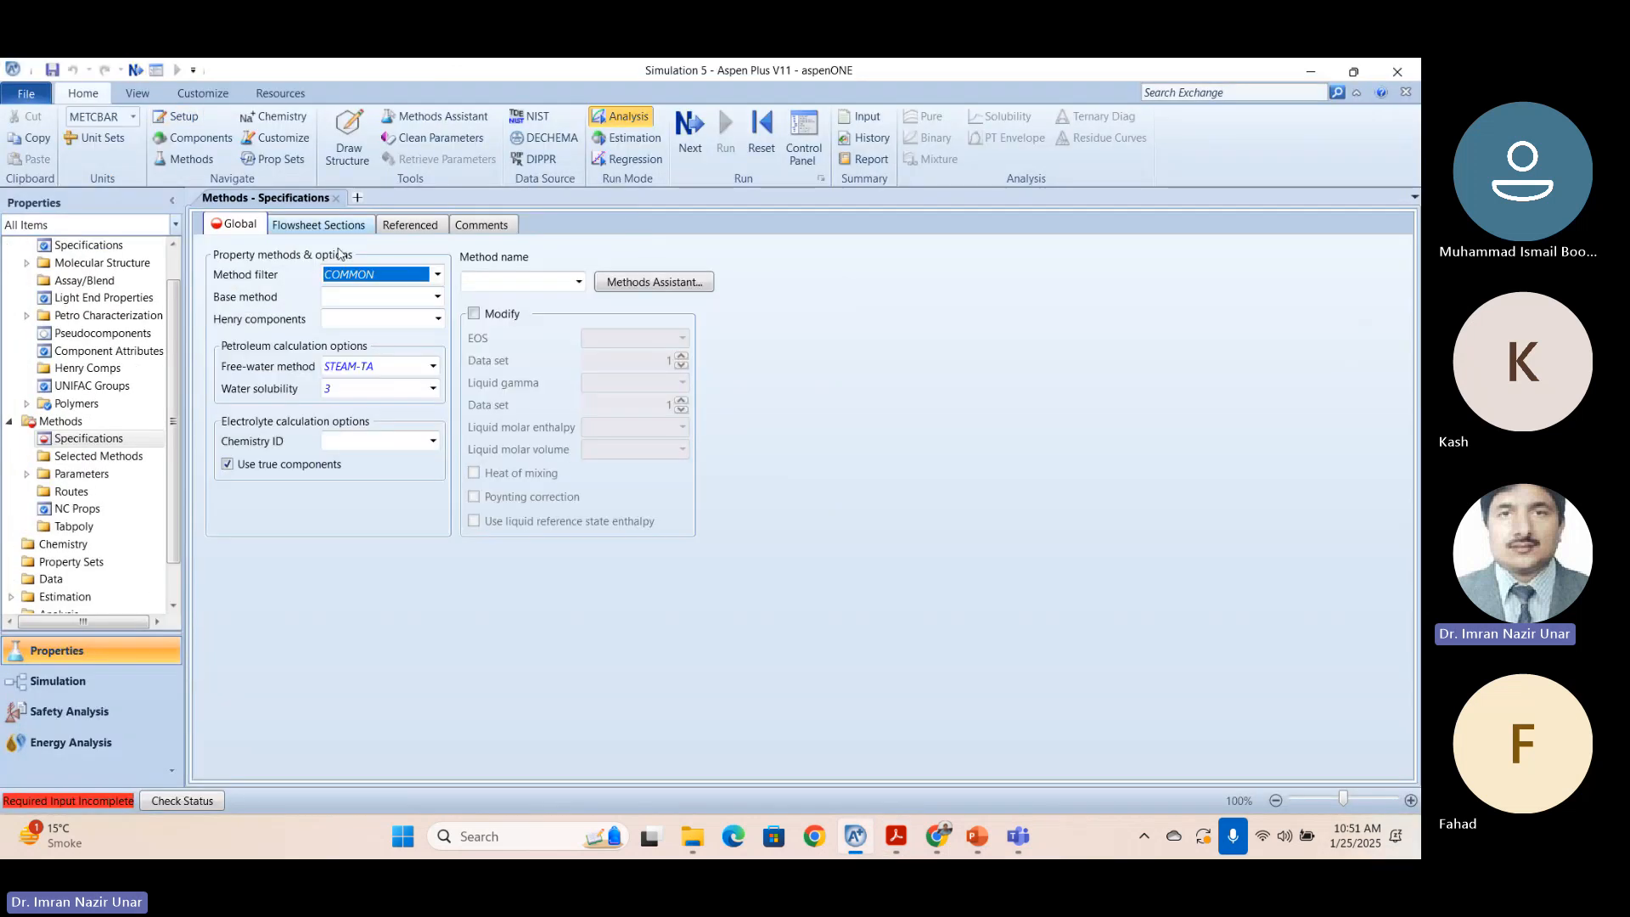
{"action": "left_click", "coordinate": [437, 297]}
{"action": "left_click", "coordinate": [438, 297]}
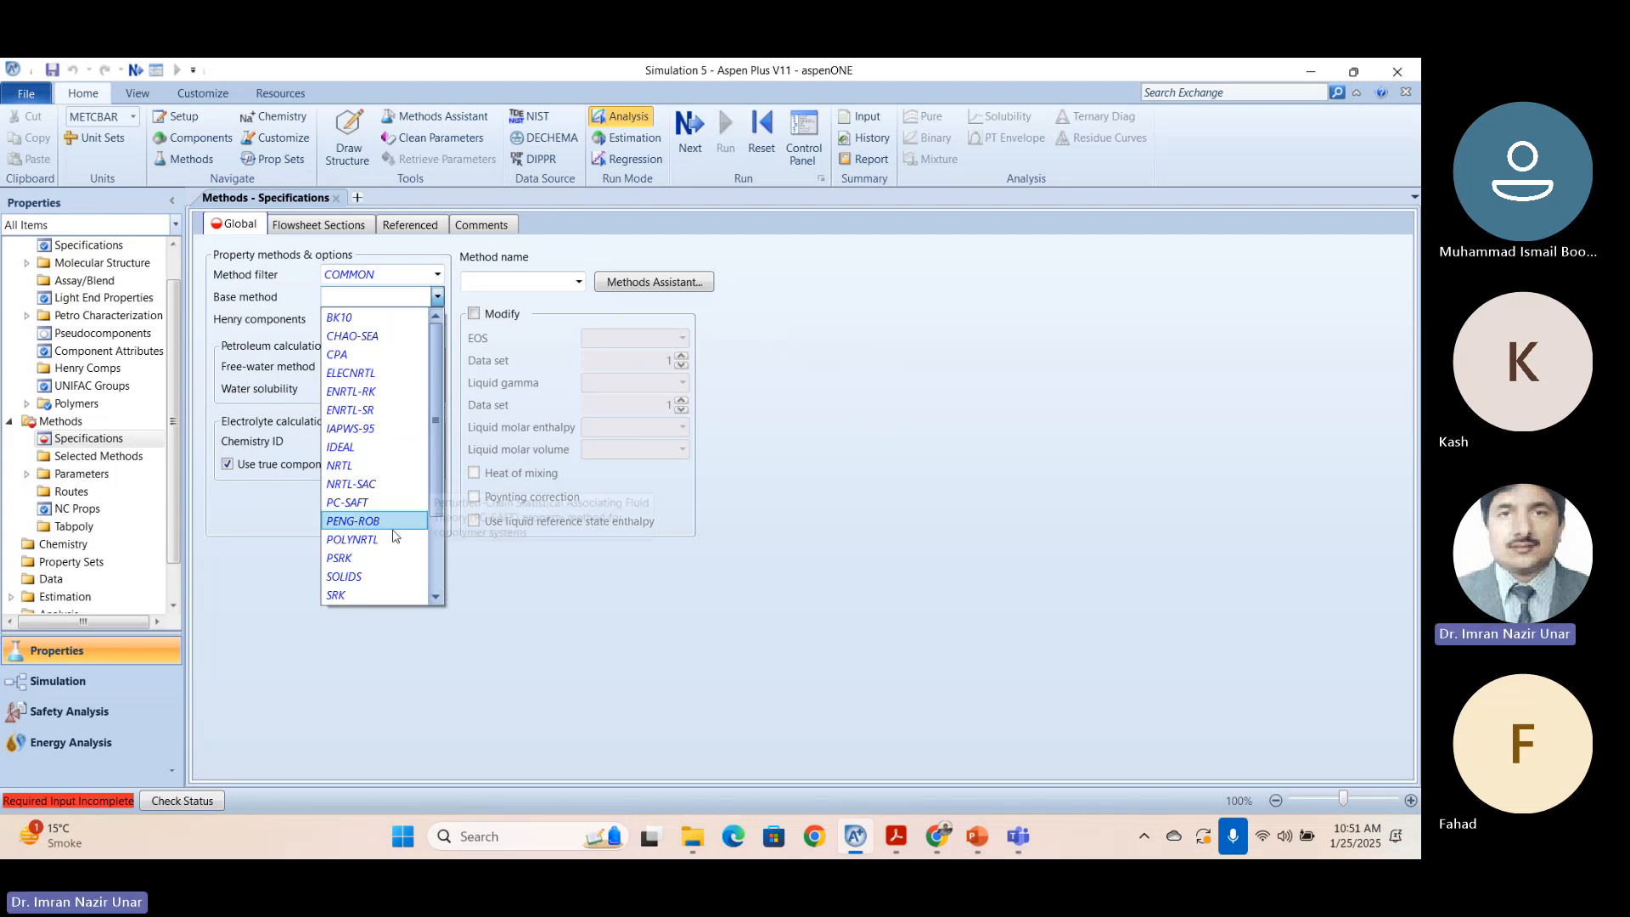
{"action": "left_click", "coordinate": [393, 528]}
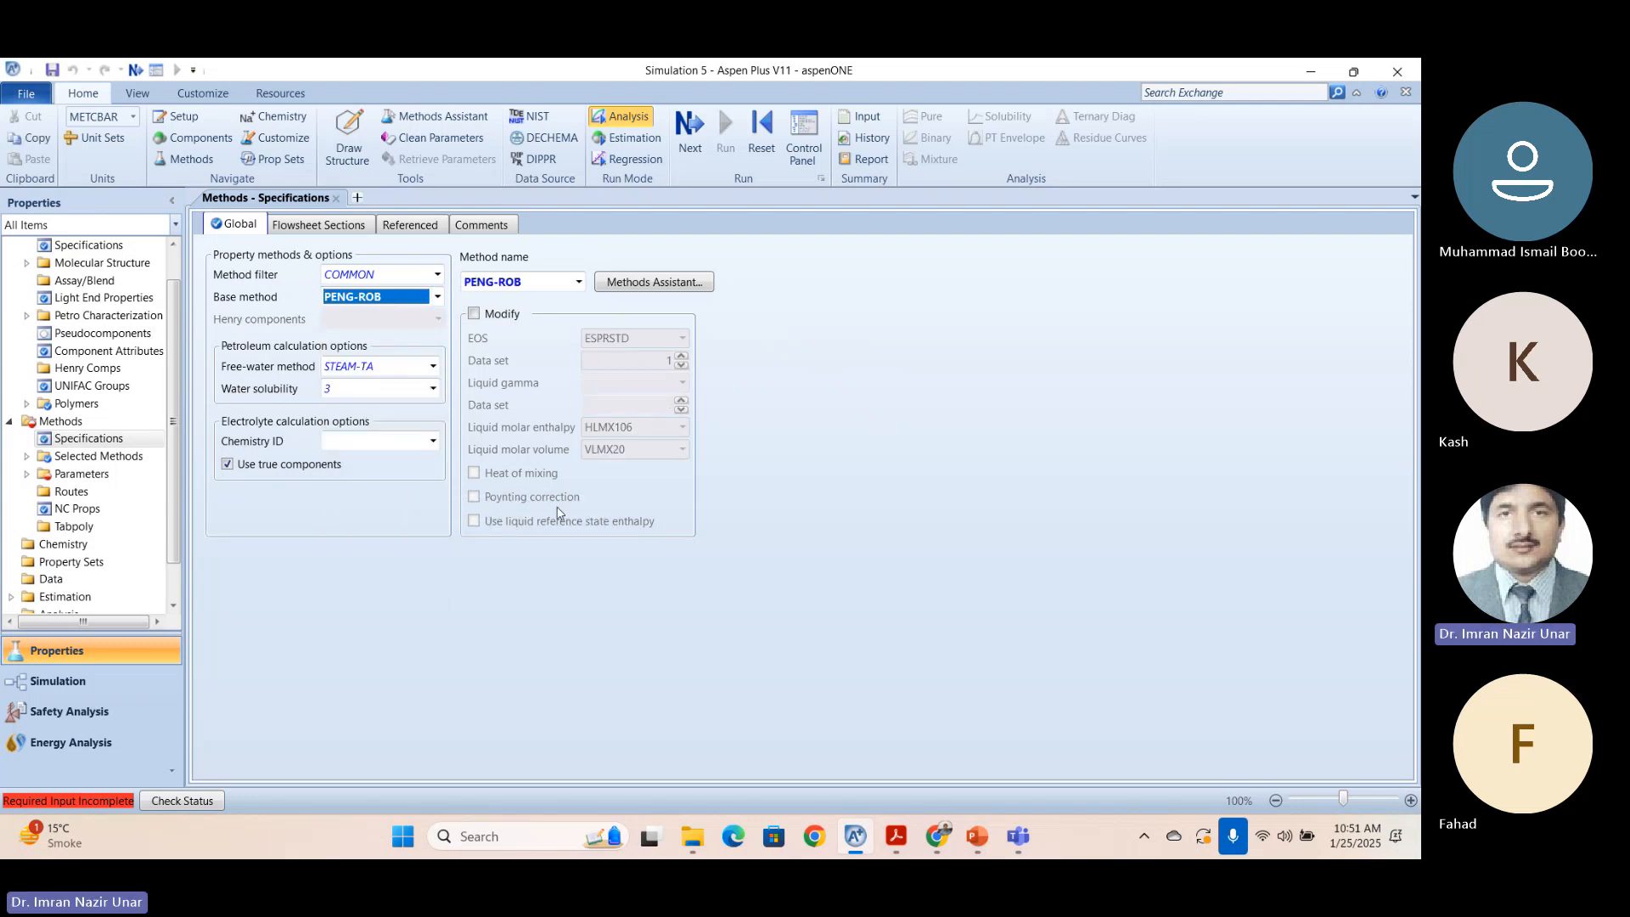
Populate the PRKBV-1 binary interaction parameters for ethane and ethylene and run the property analysis.
{"action": "left_click", "coordinate": [136, 69]}
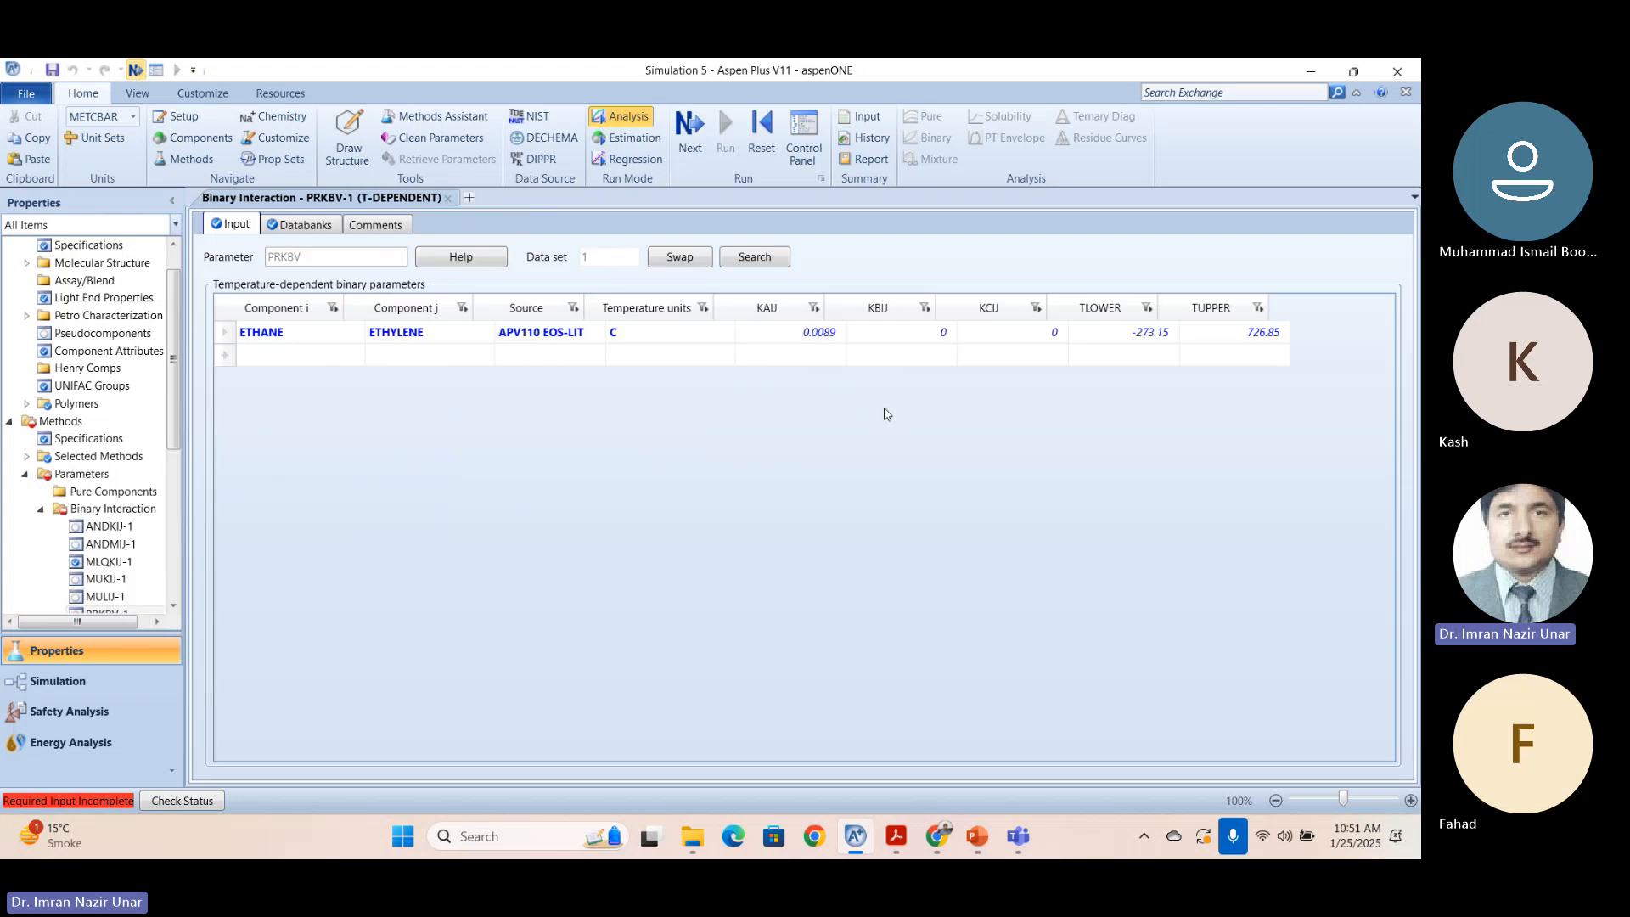
{"action": "left_click", "coordinate": [690, 128]}
{"action": "left_click", "coordinate": [701, 520]}
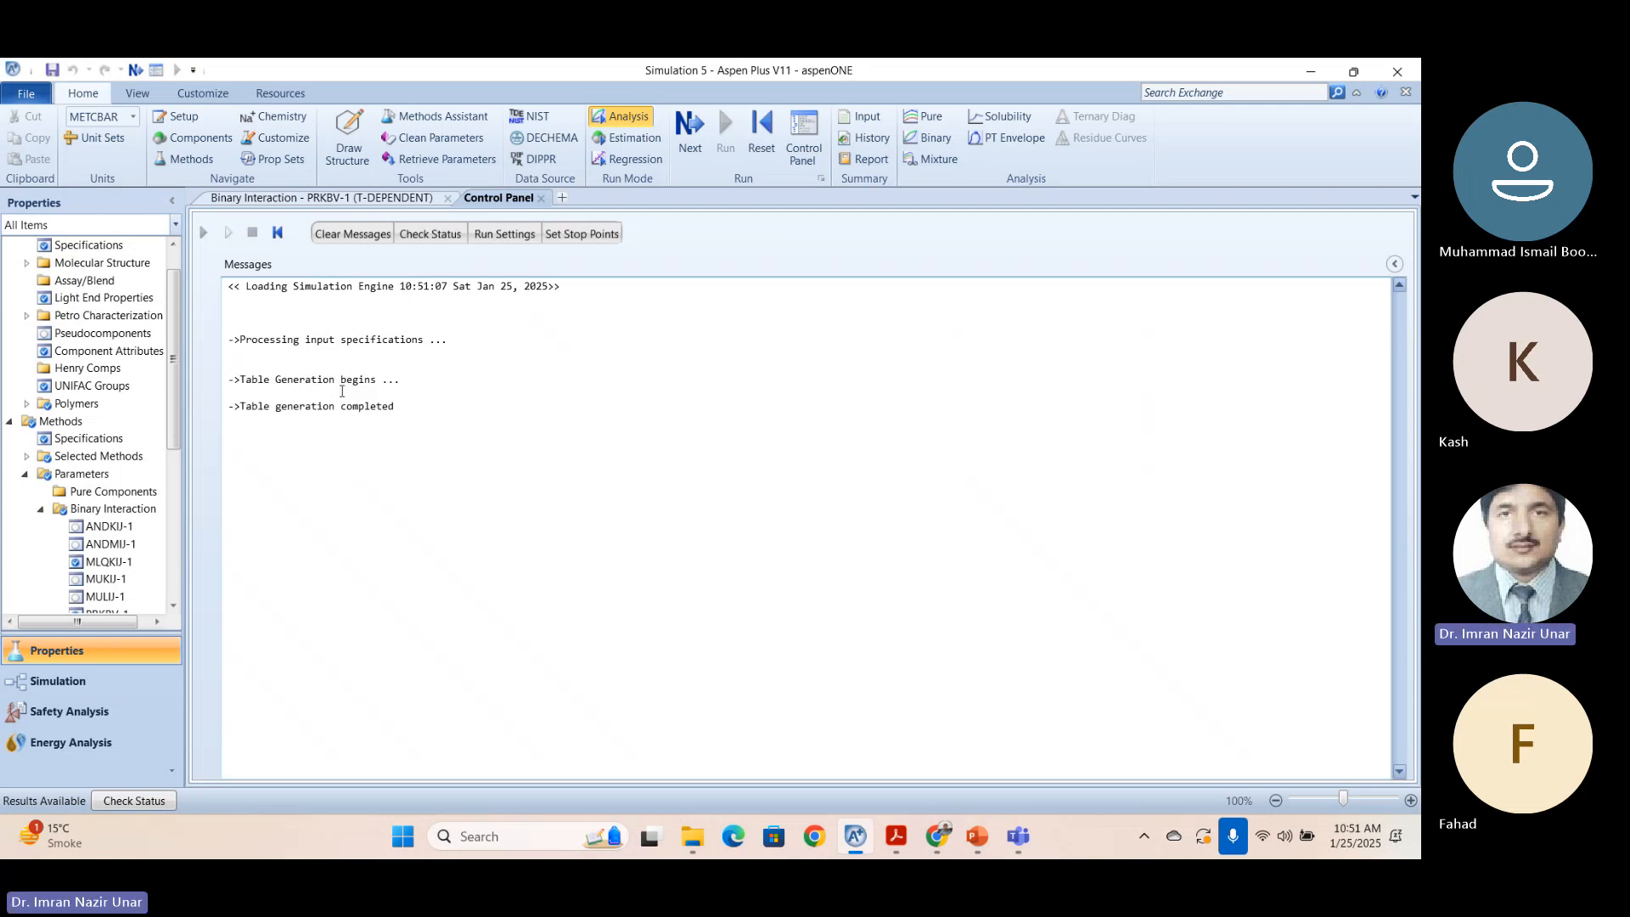
Go to the simulation environment and place a RadFrac column named C2SPLIT on the main flowsheet.
{"action": "left_click_drag", "start_coordinate": [174, 382], "coordinate": [179, 535]}
{"action": "left_click", "coordinate": [47, 683]}
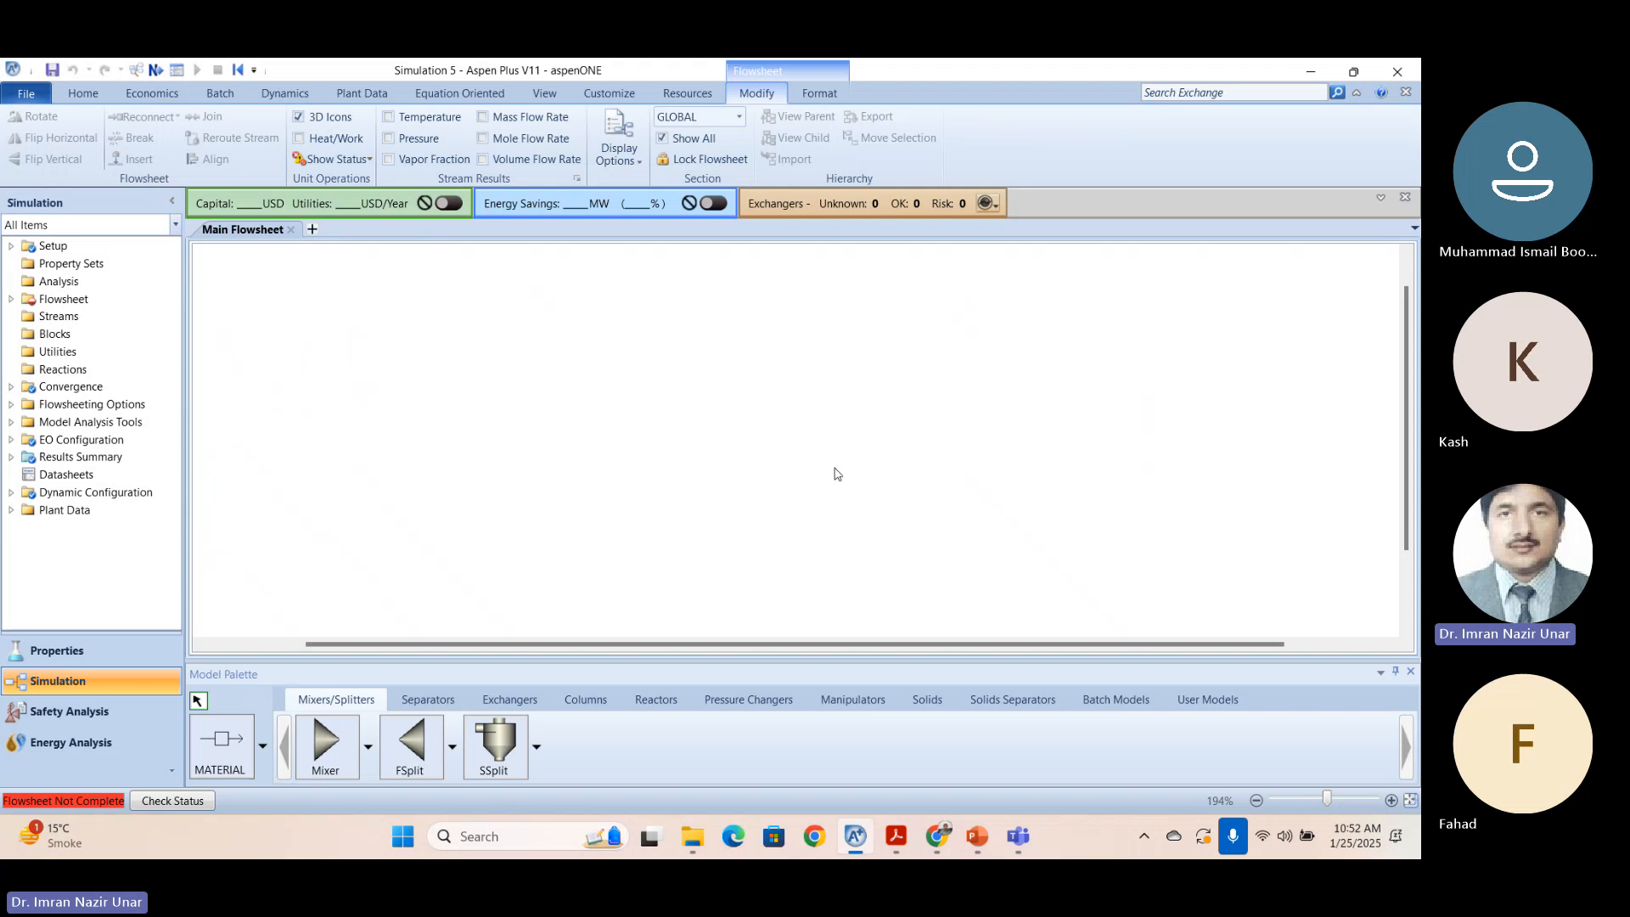
{"action": "left_click", "coordinate": [601, 706]}
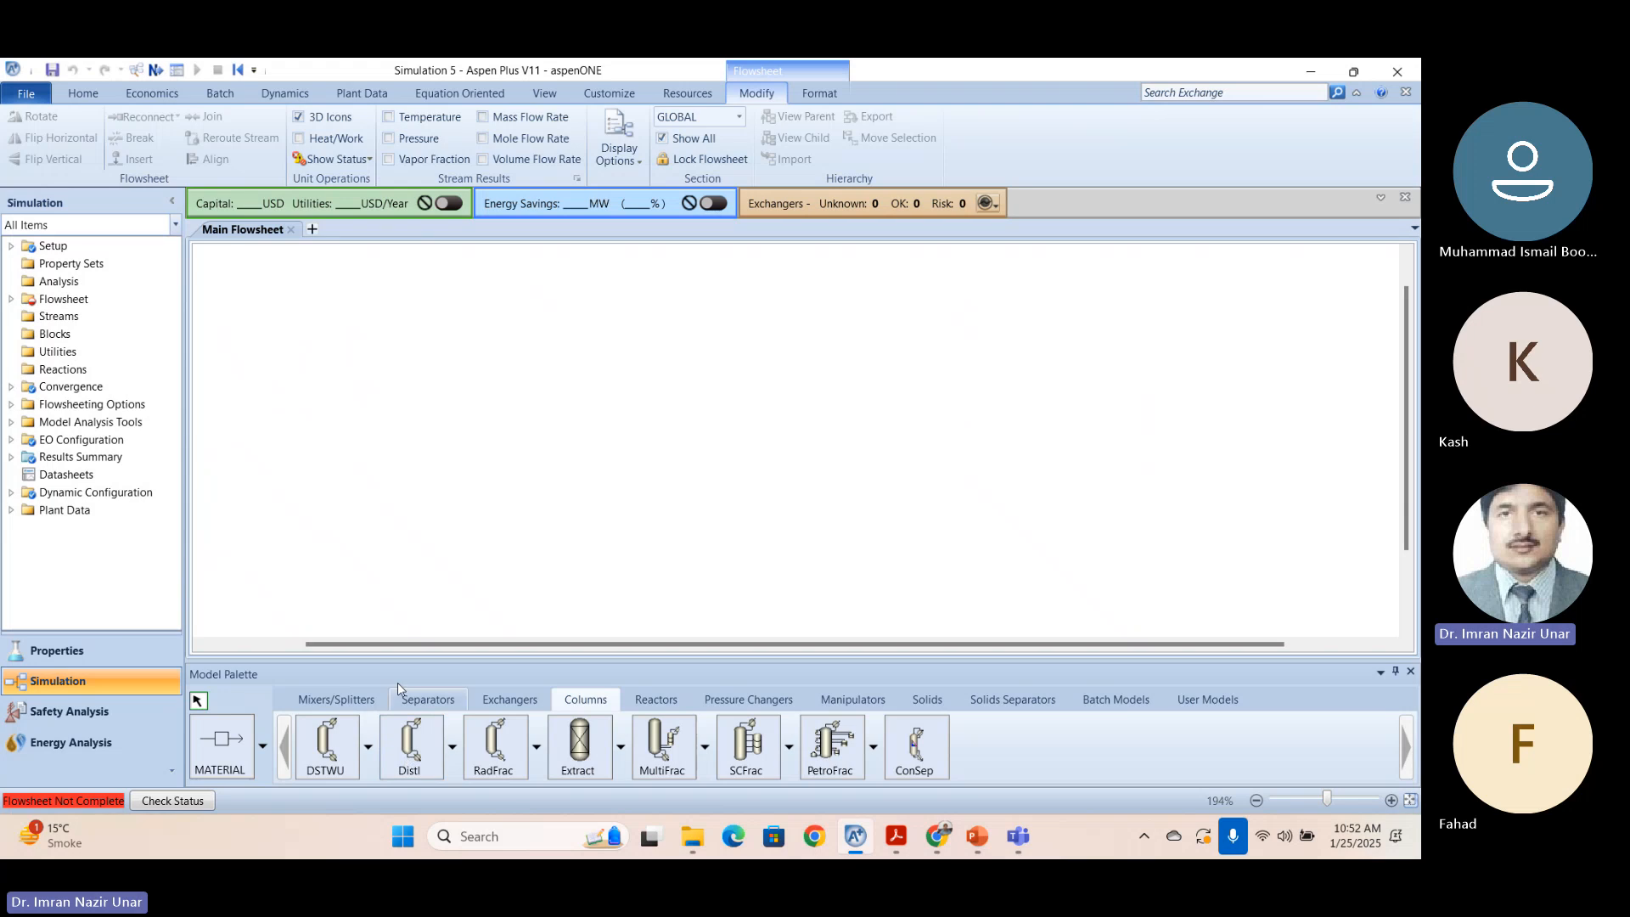
{"action": "left_click", "coordinate": [502, 739]}
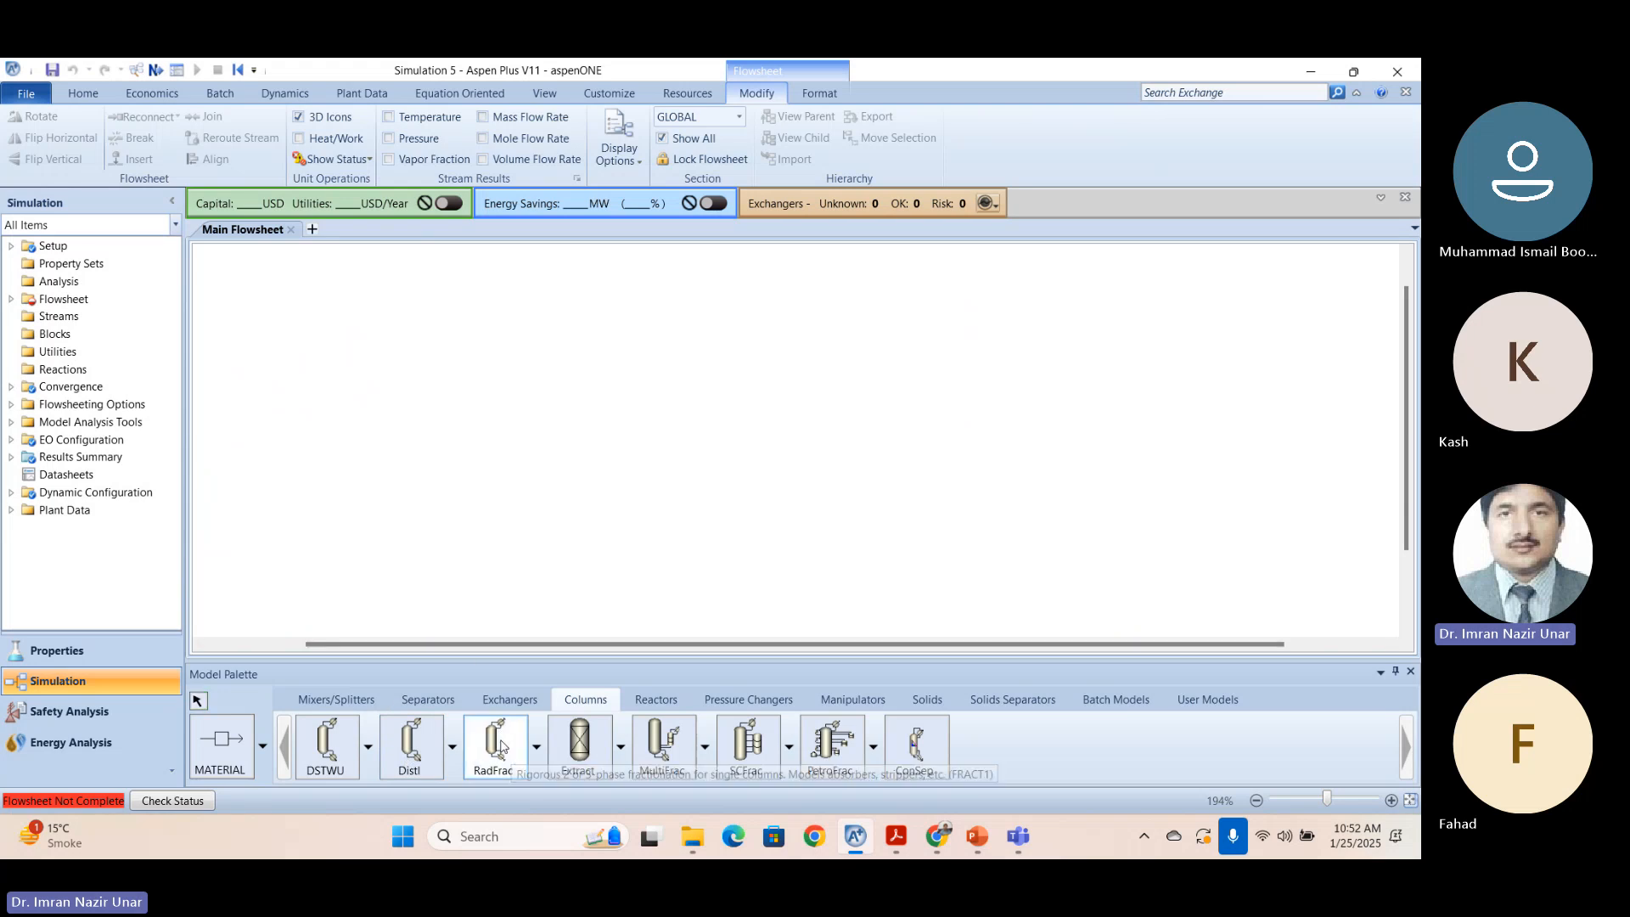
{"action": "left_click", "coordinate": [495, 381]}
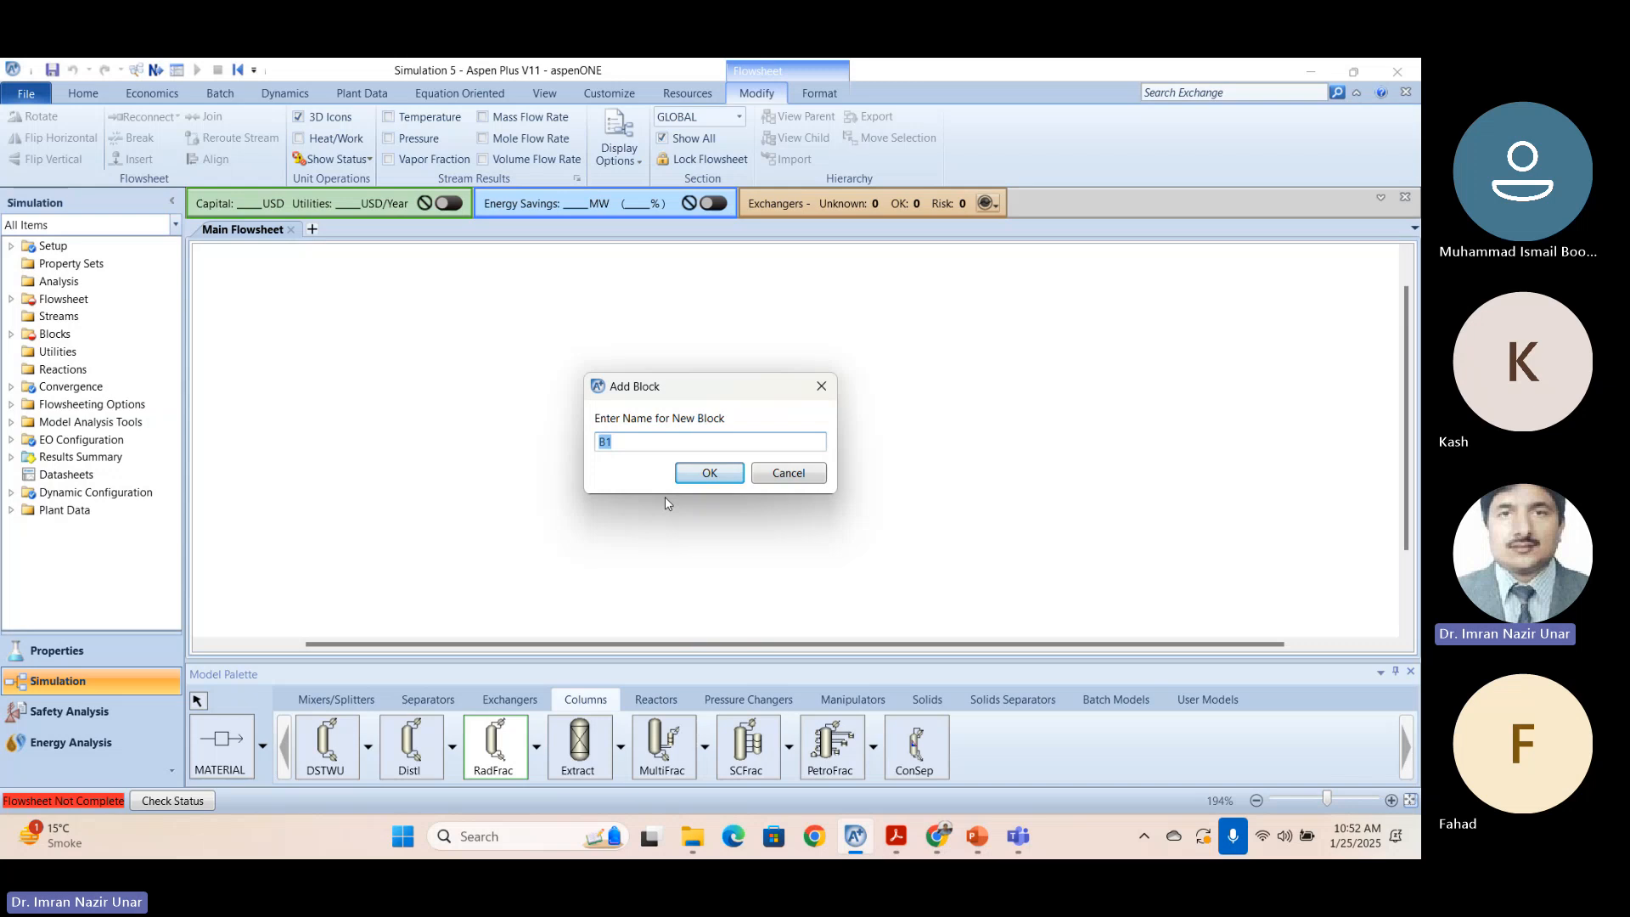
{"action": "type", "text": "C2SPLIT"}
{"action": "key", "text": "Return"}
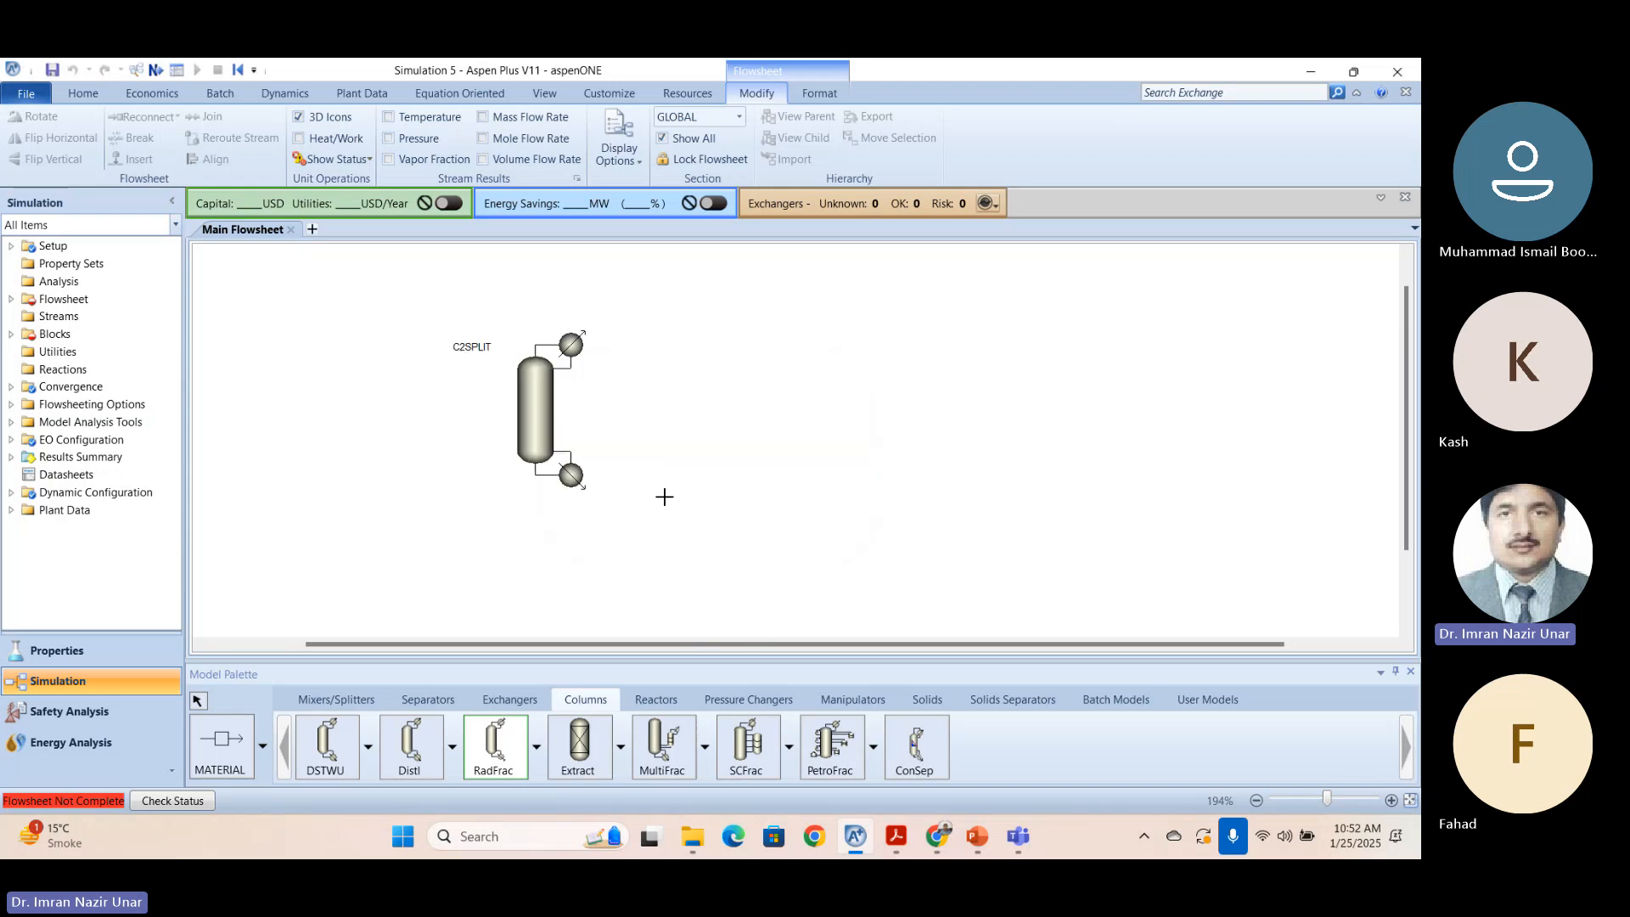
Switch to the PDF guide and examine step 4.04 with its flowsheet of the column and connected streams.
{"action": "key", "text": "alt+Tab"}
{"action": "scroll", "coordinate": [767, 415], "scroll_direction": "down", "scroll_amount": 5}
{"action": "mouse_move", "coordinate": [896, 836]}
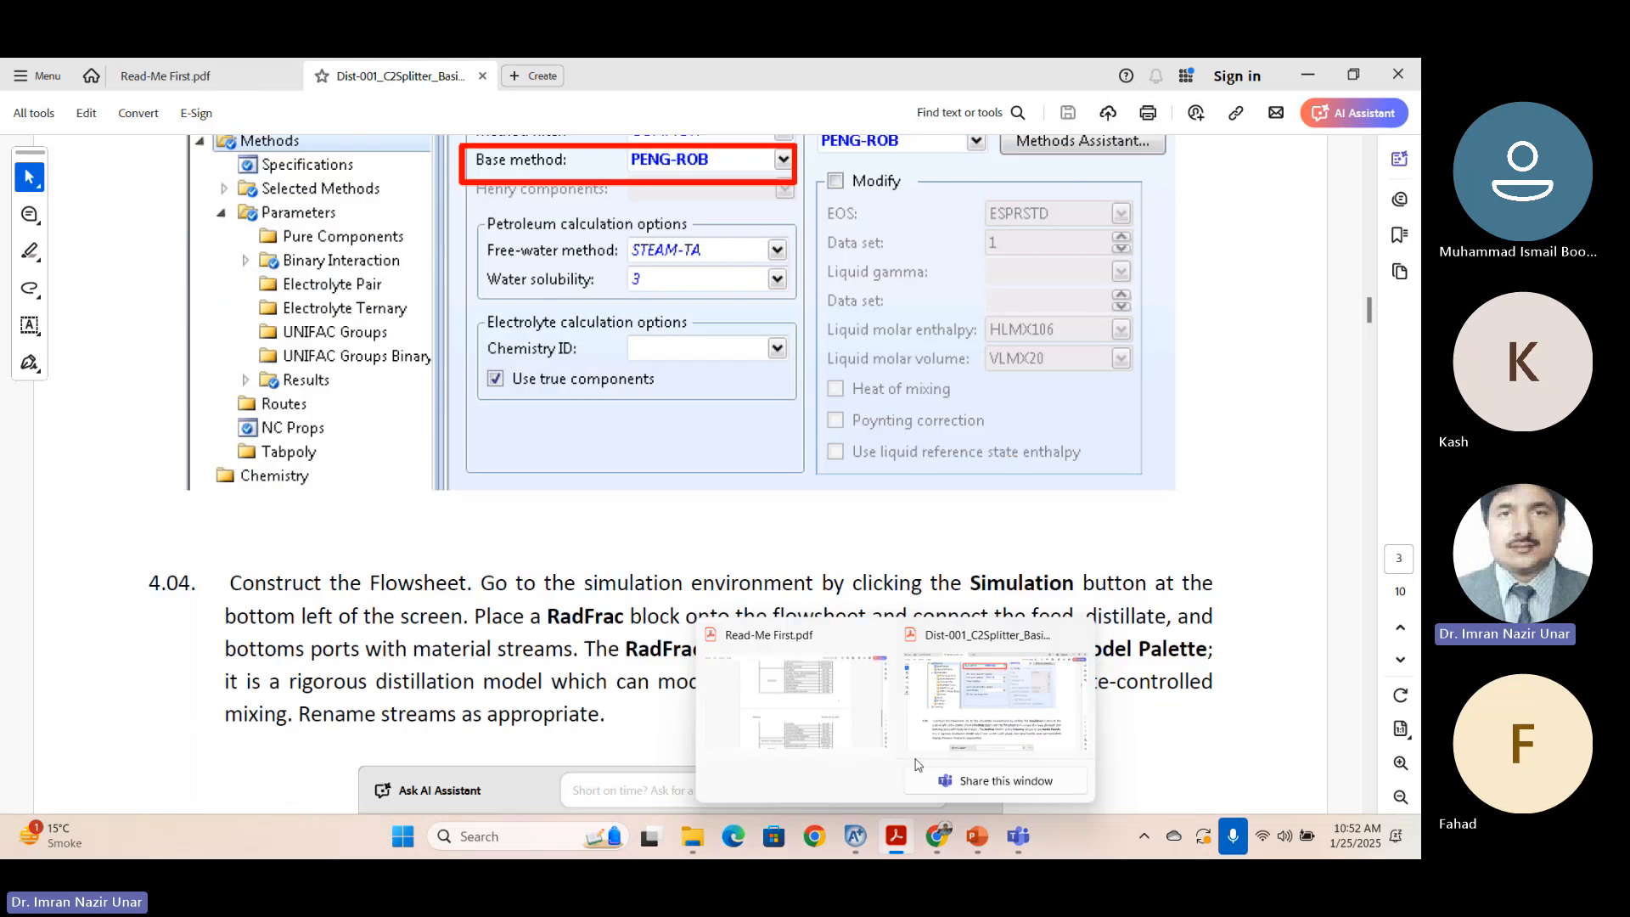
{"action": "scroll", "coordinate": [1368, 615], "scroll_direction": "down", "scroll_amount": 10}
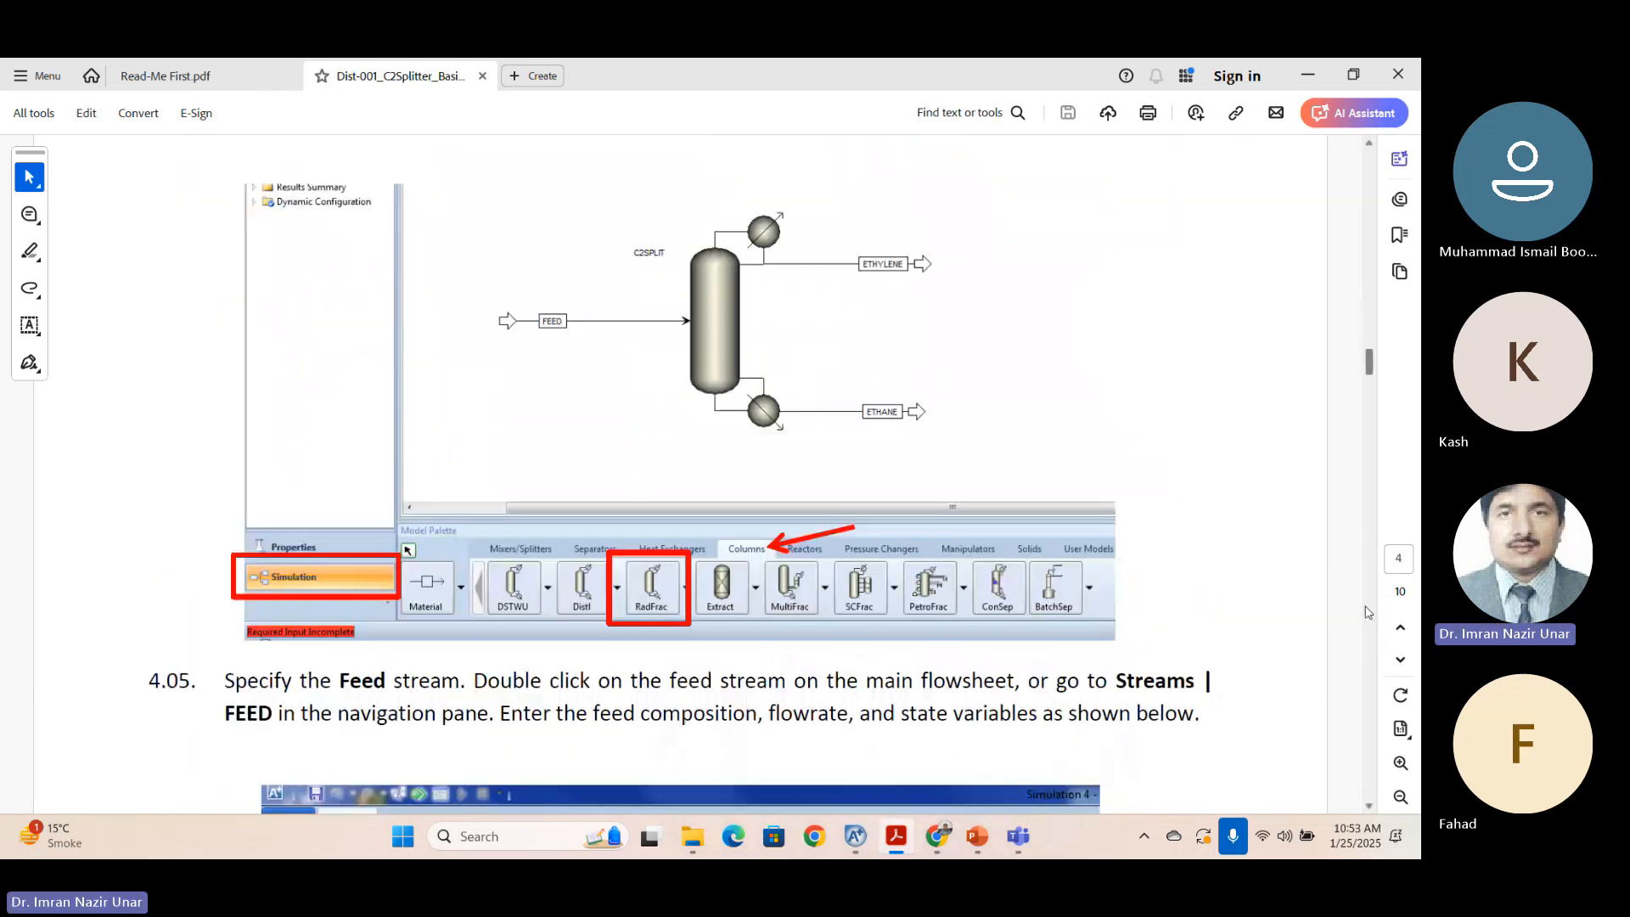
{"action": "scroll", "coordinate": [1368, 612], "scroll_direction": "up", "scroll_amount": 5}
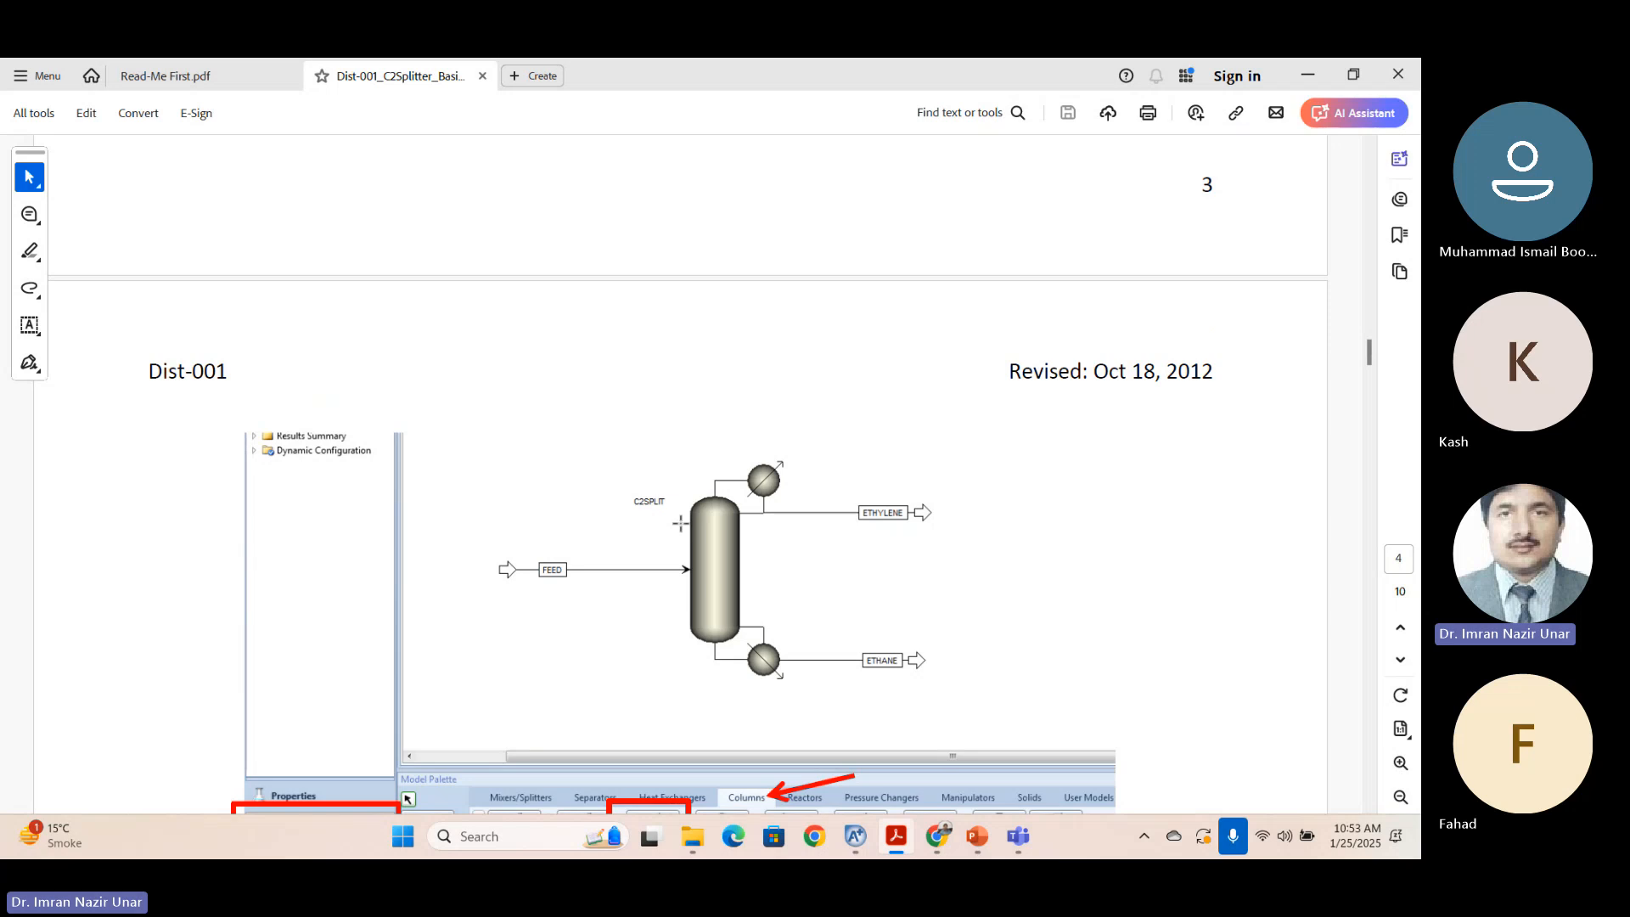
Return to Aspen Plus, leave block placement and move the C2SPLIT label closer to the top of the column.
{"action": "key", "text": "alt+Tab"}
{"action": "key", "text": "Escape"}
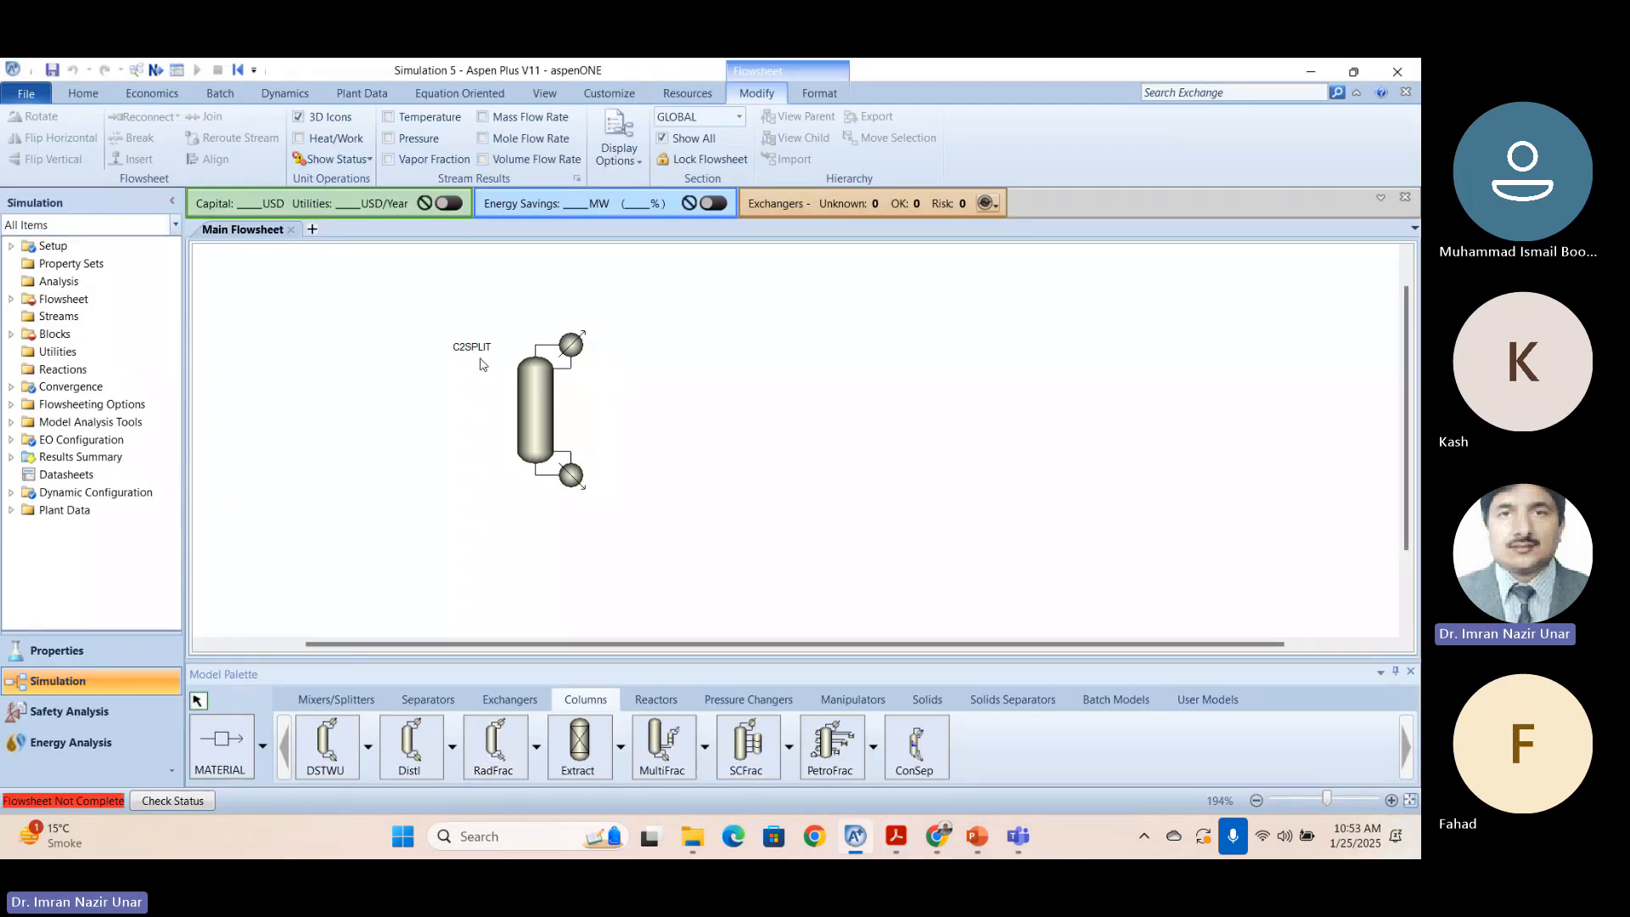
{"action": "left_click", "coordinate": [499, 347]}
{"action": "left_click_drag", "start_coordinate": [499, 346], "coordinate": [514, 339]}
{"action": "left_click", "coordinate": [604, 426]}
{"action": "scroll", "coordinate": [426, 430], "scroll_direction": "up", "scroll_amount": 5}
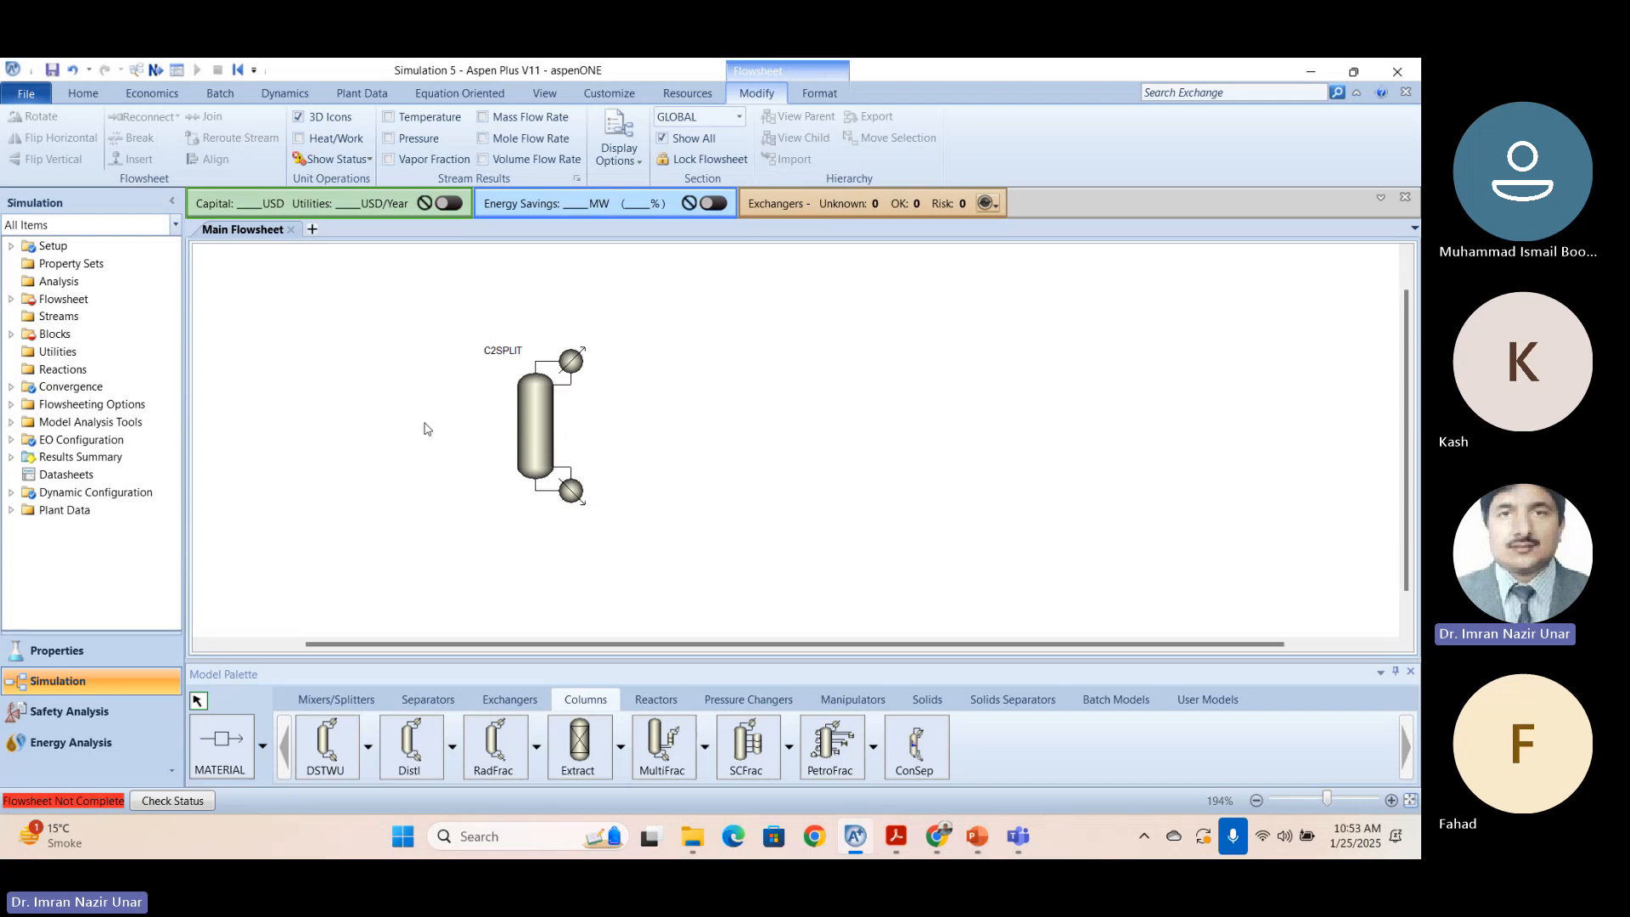
{"action": "scroll", "coordinate": [410, 437], "scroll_direction": "up", "scroll_amount": 6}
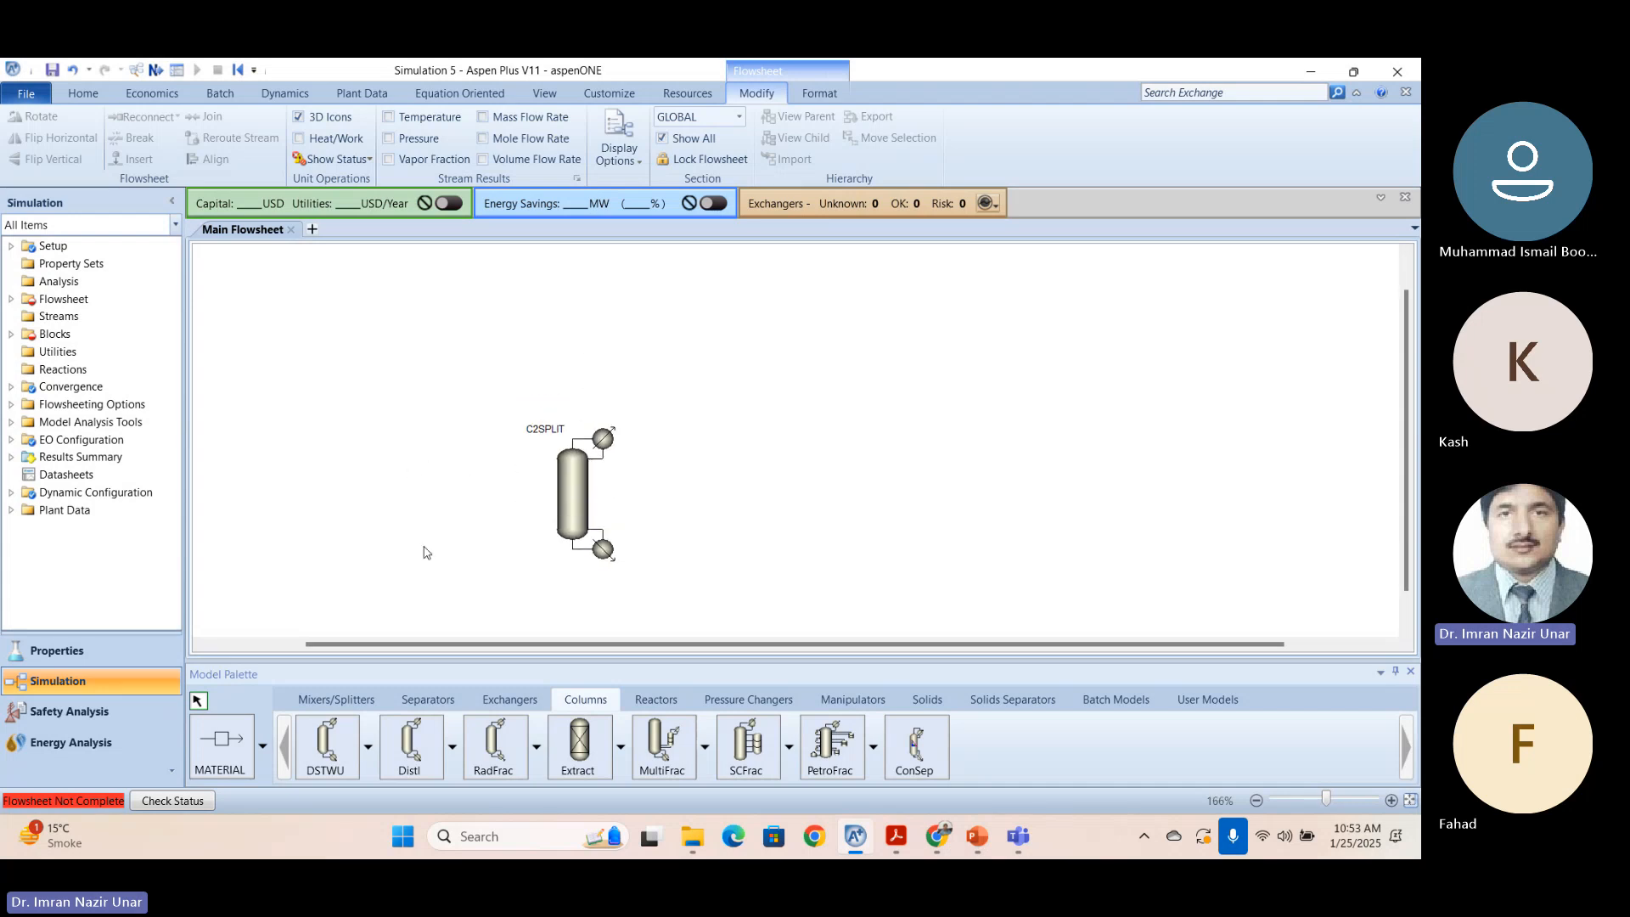
Connect a material stream named FEED to the feed port of the C2SPLIT column.
{"action": "scroll", "coordinate": [416, 547], "scroll_direction": "up", "scroll_amount": 5}
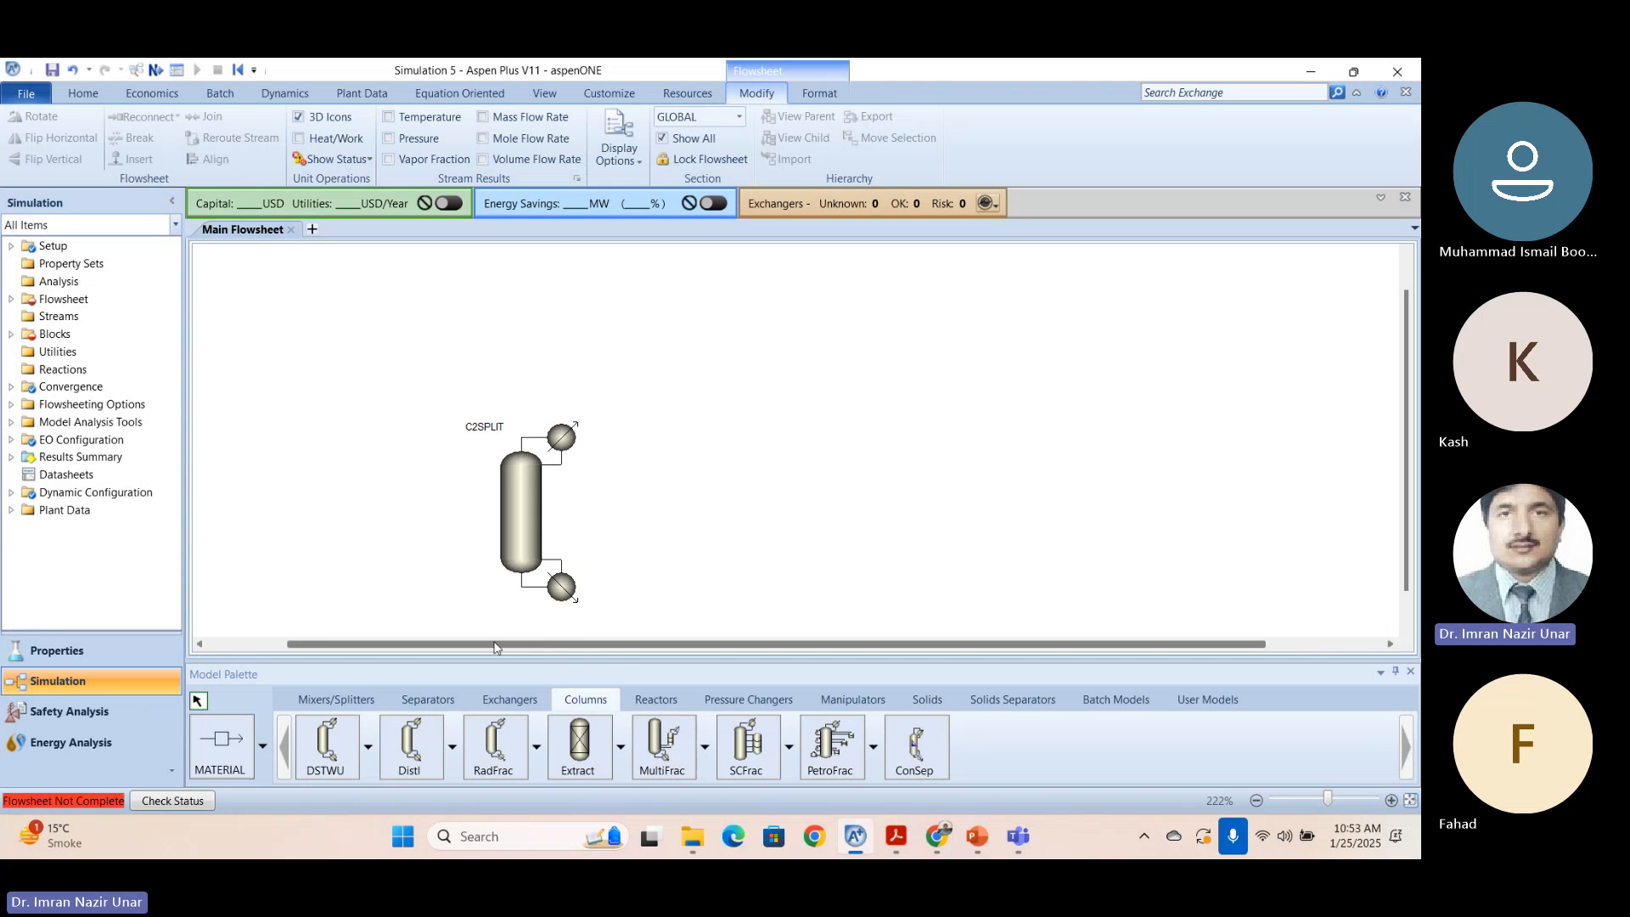
{"action": "scroll", "coordinate": [501, 546], "scroll_direction": "up", "scroll_amount": 2}
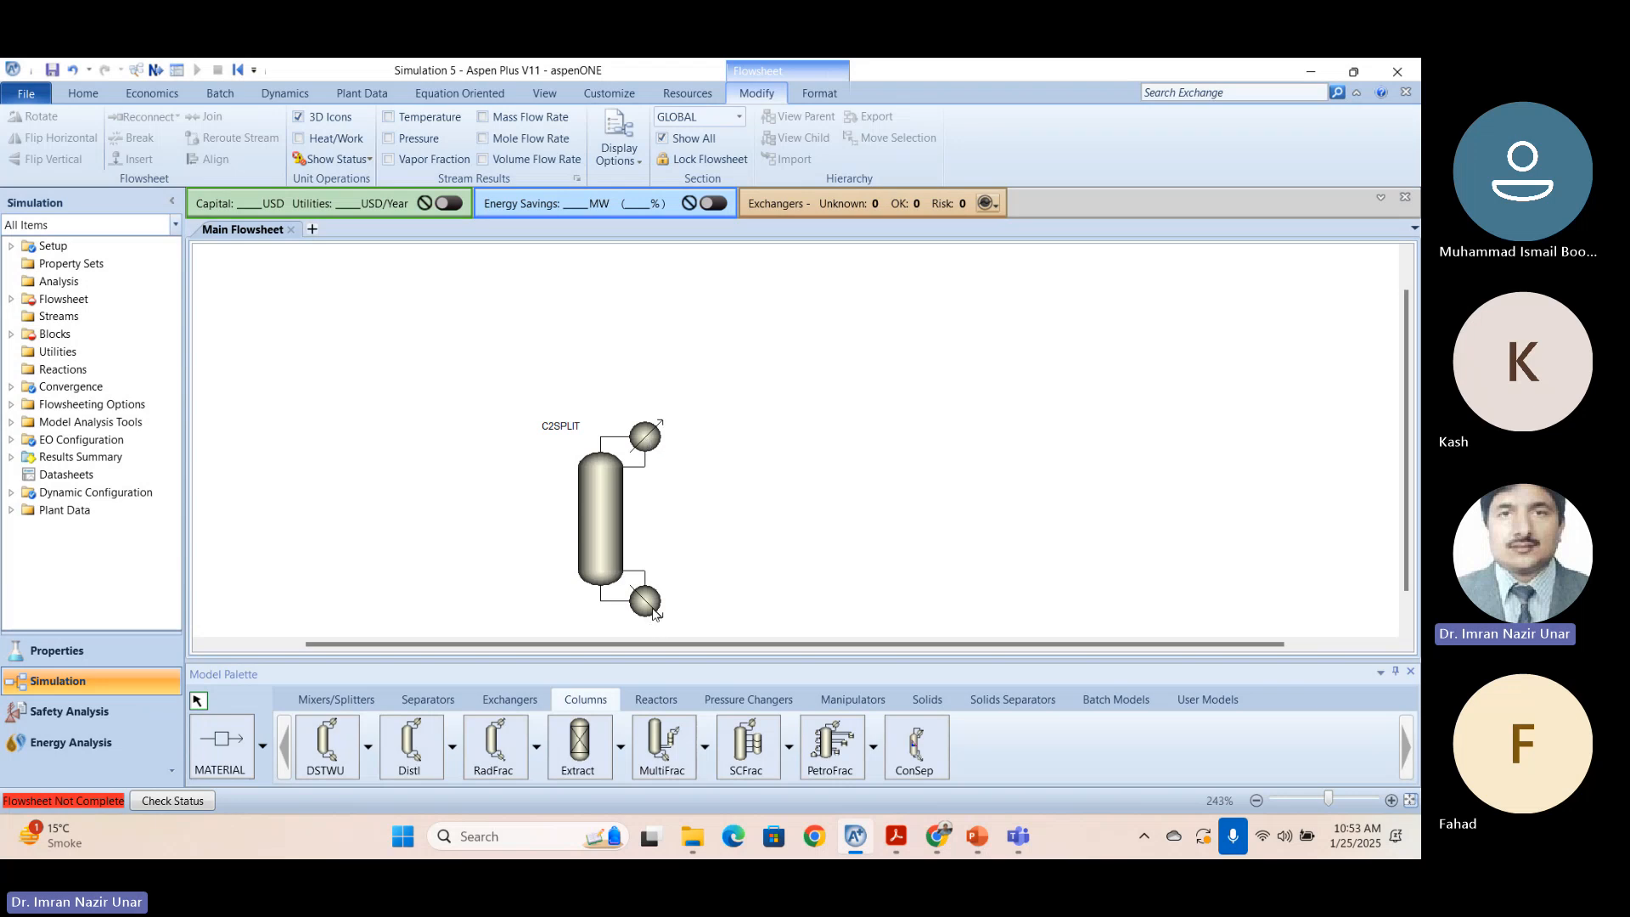
{"action": "scroll", "coordinate": [592, 609], "scroll_direction": "down", "scroll_amount": 1}
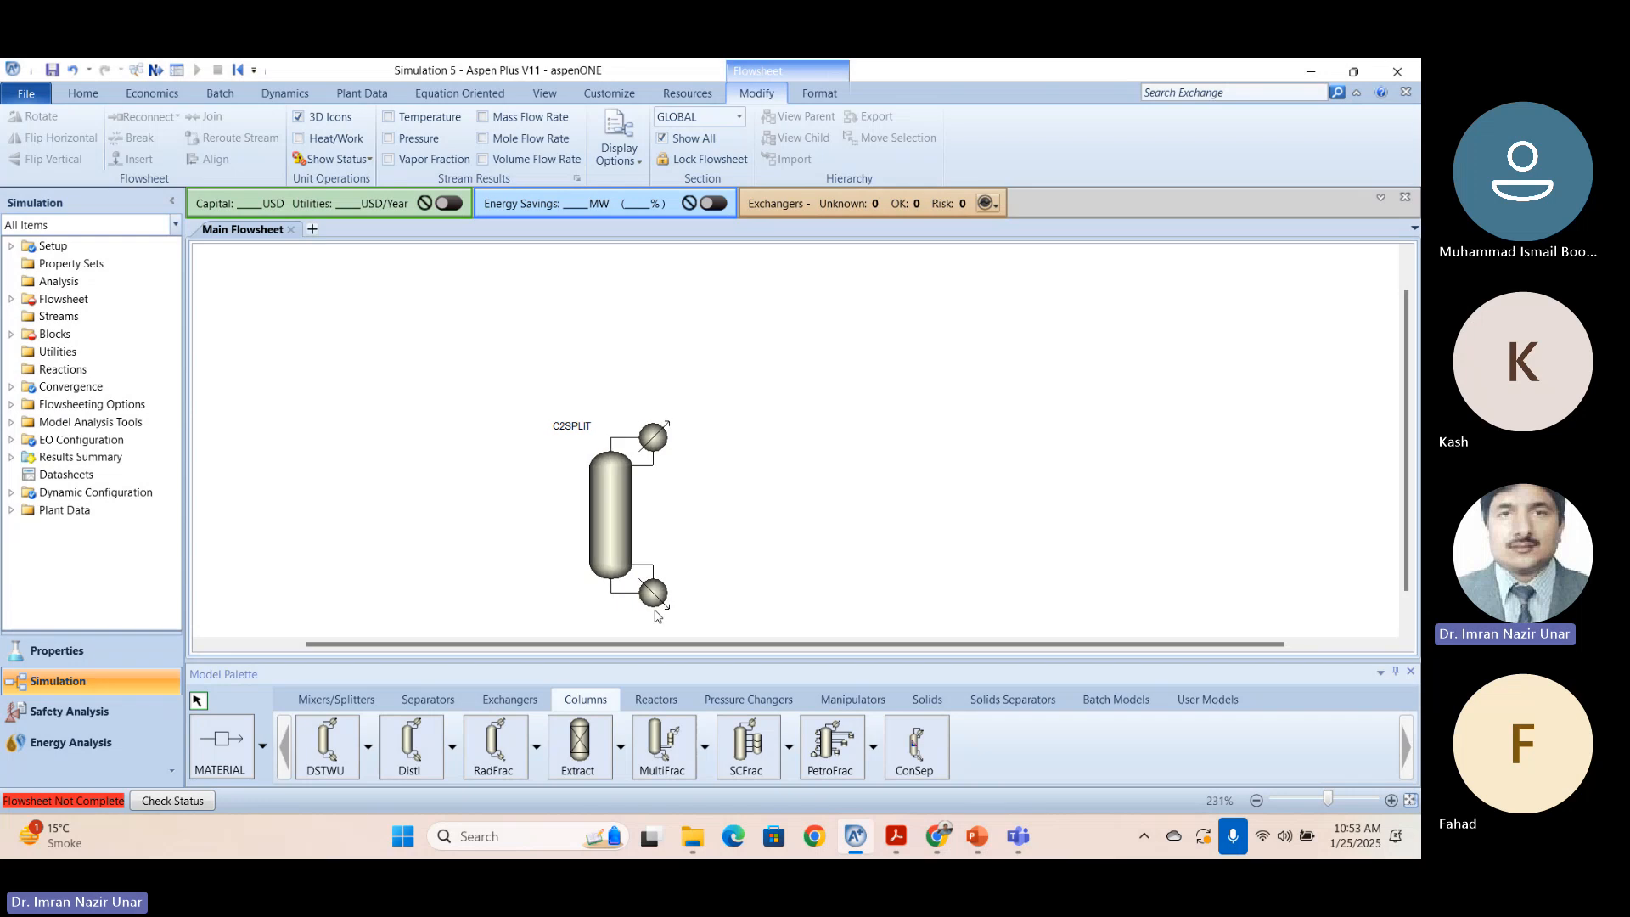
{"action": "scroll", "coordinate": [758, 529], "scroll_direction": "down", "scroll_amount": 1}
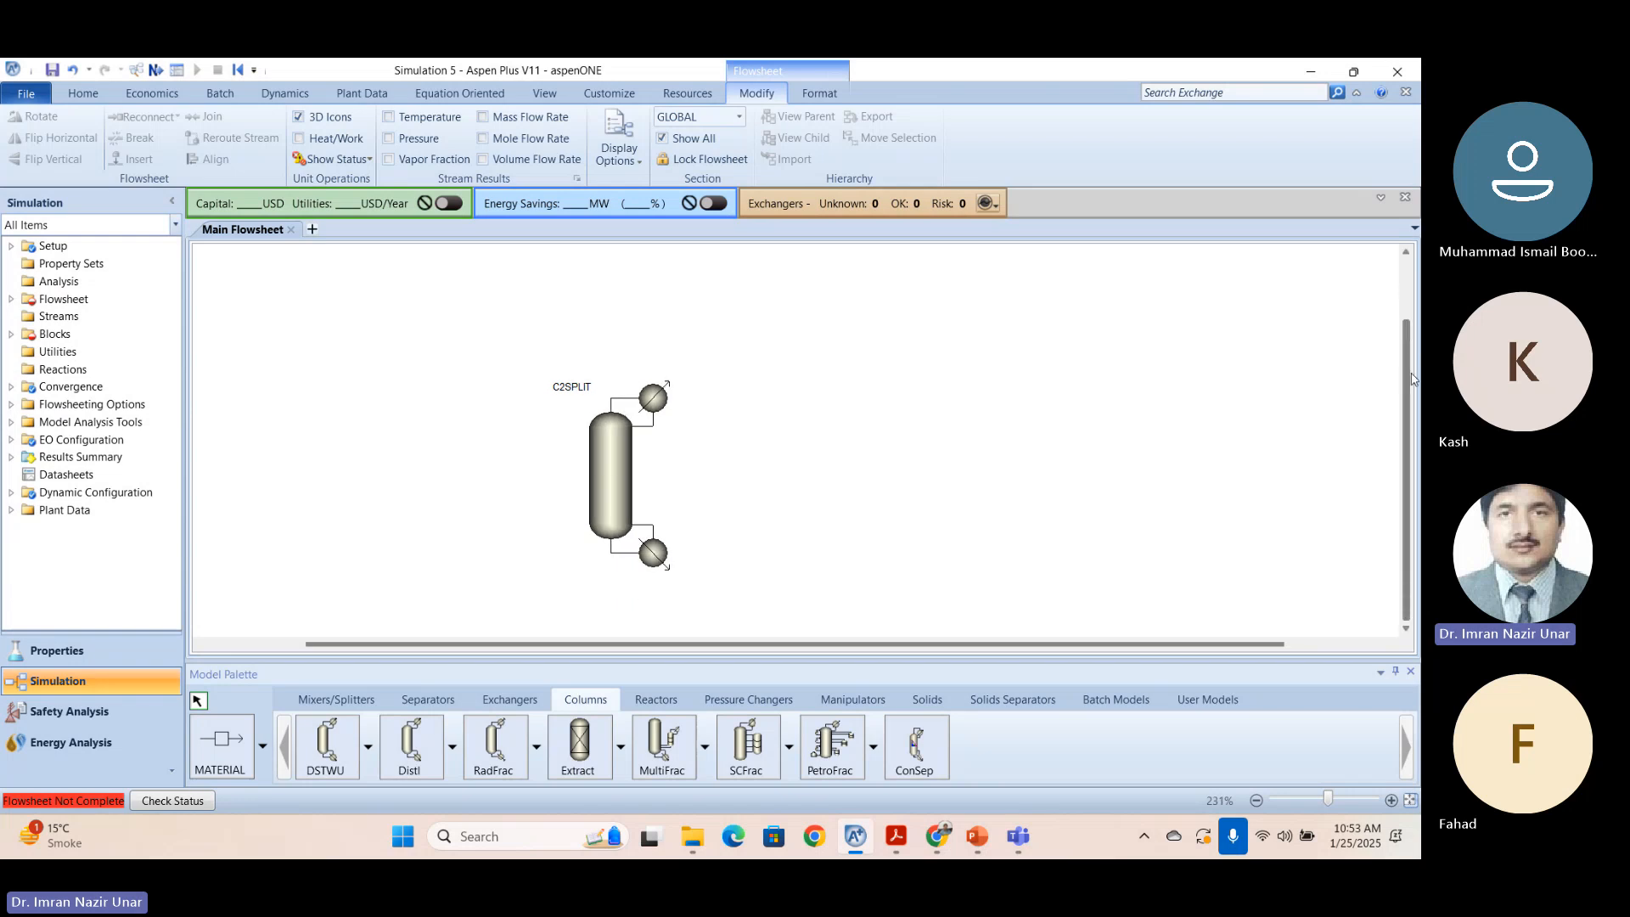
{"action": "left_click", "coordinate": [236, 745]}
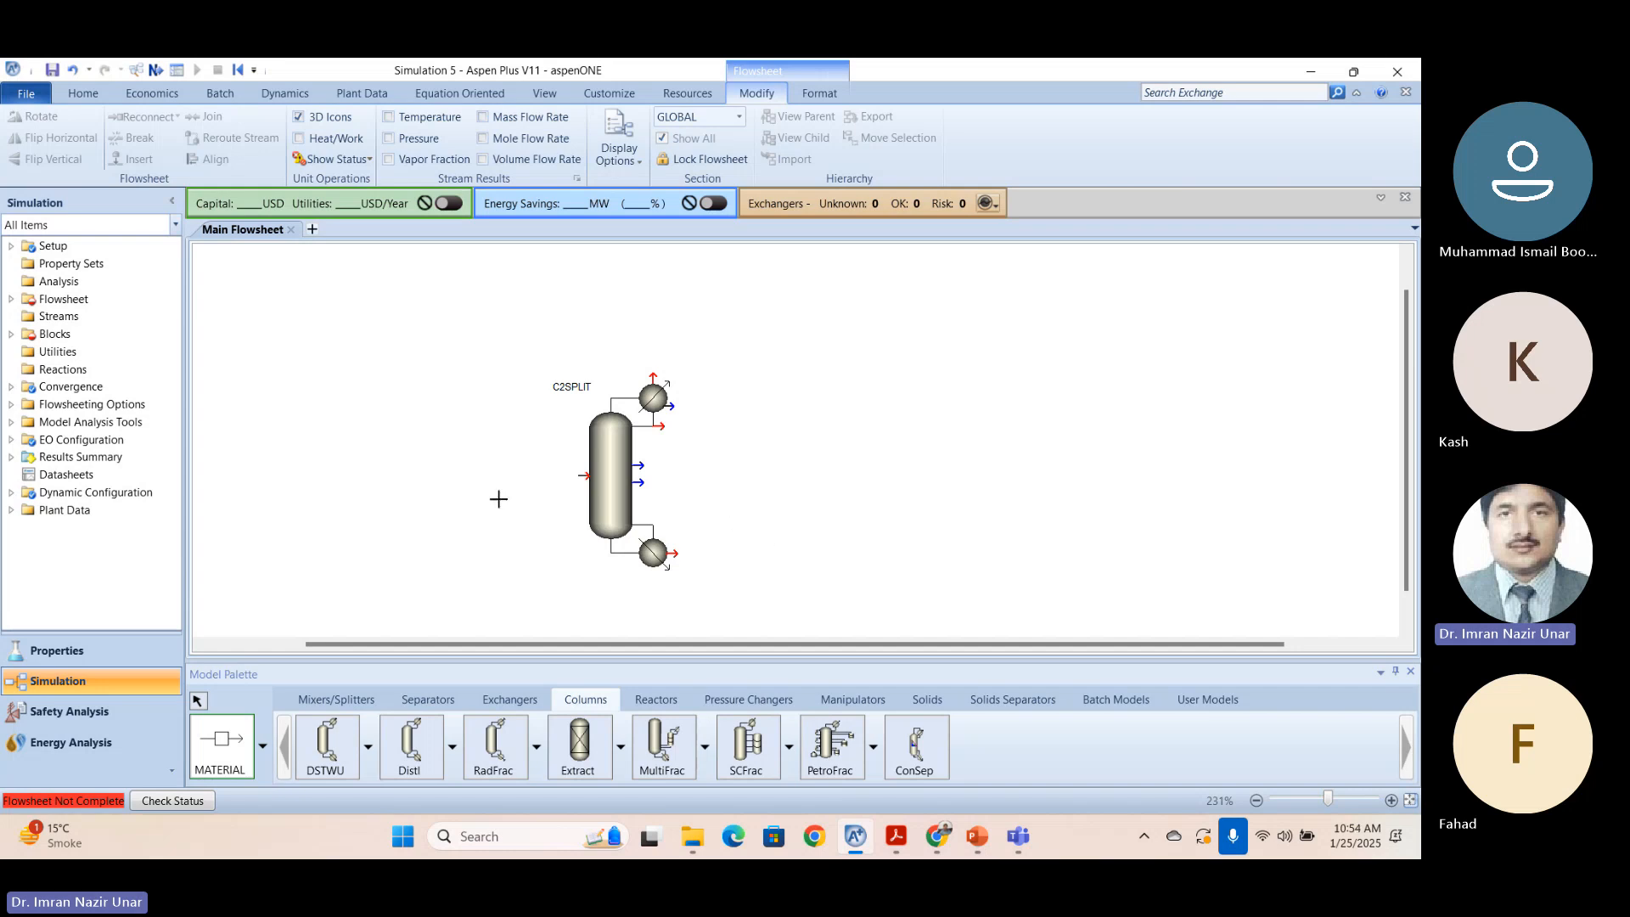
{"action": "left_click", "coordinate": [443, 485]}
{"action": "left_click", "coordinate": [580, 474]}
{"action": "type", "text": "FEED"}
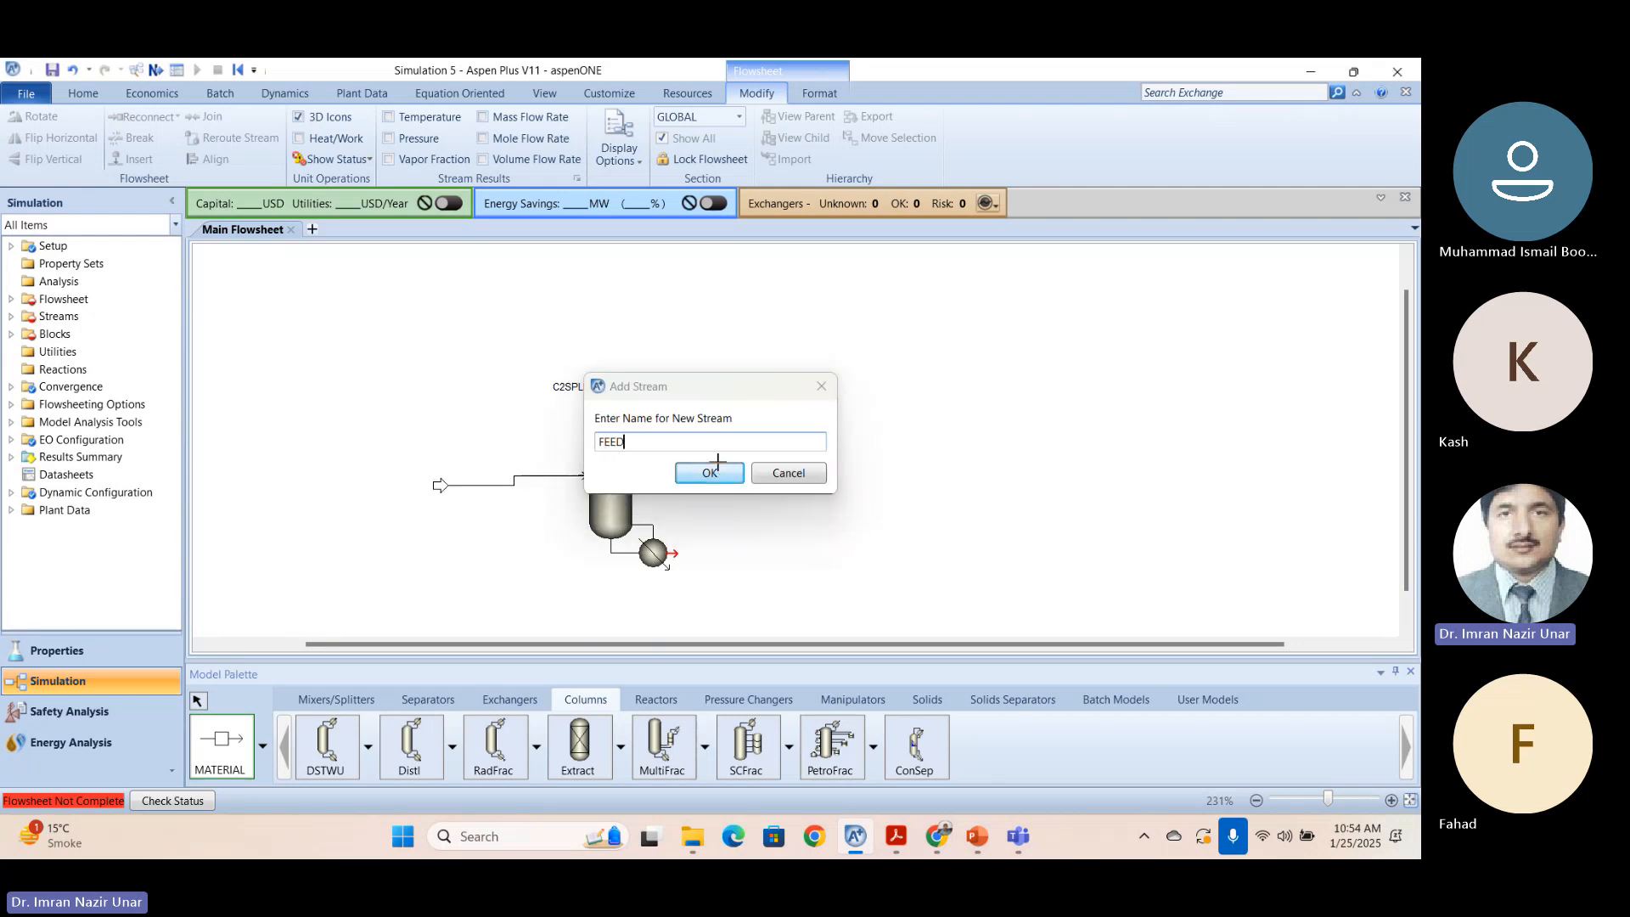
{"action": "left_click", "coordinate": [713, 473]}
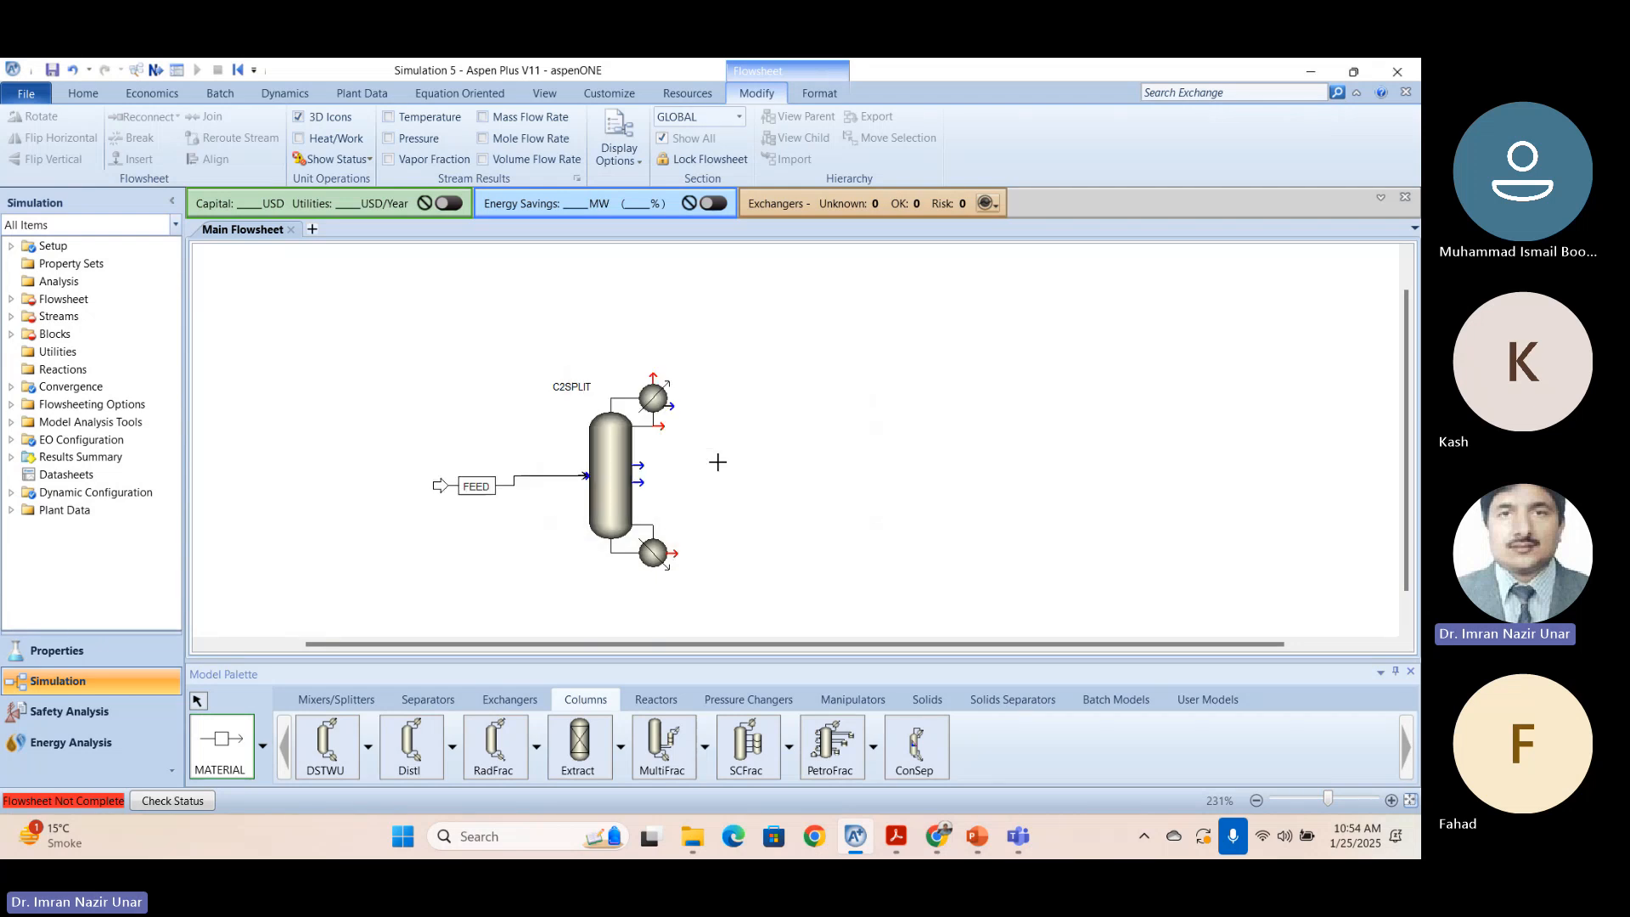
Add a material stream named ETHYLENE leaving the column's required liquid distillate port.
{"action": "left_click", "coordinate": [661, 424]}
{"action": "left_click", "coordinate": [855, 476]}
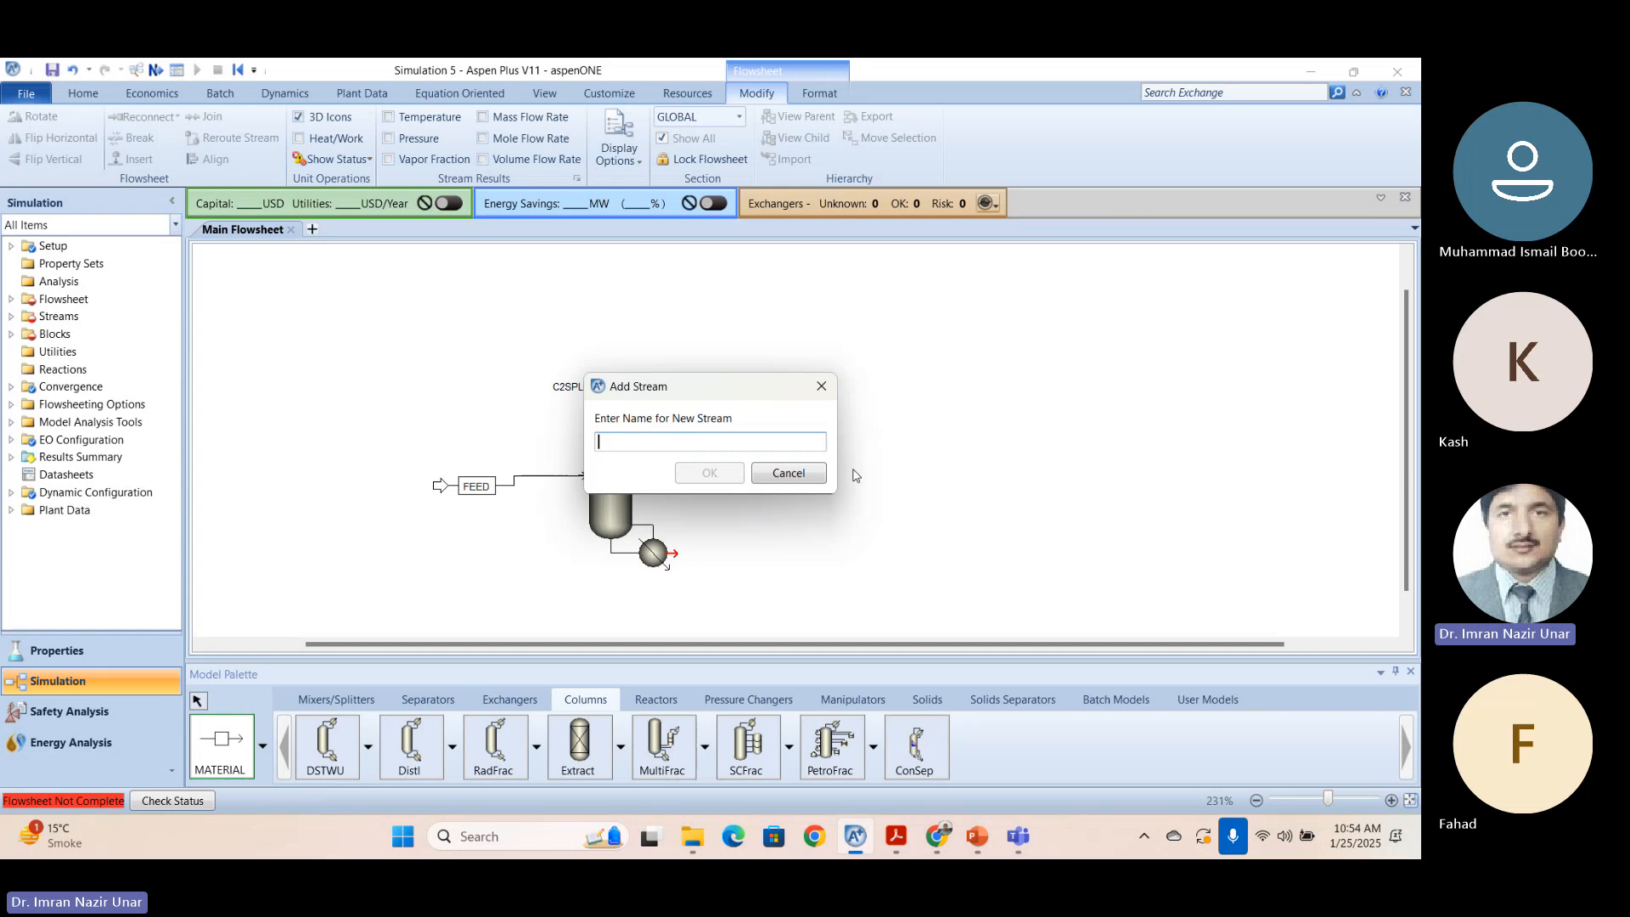
{"action": "type", "text": "D"}
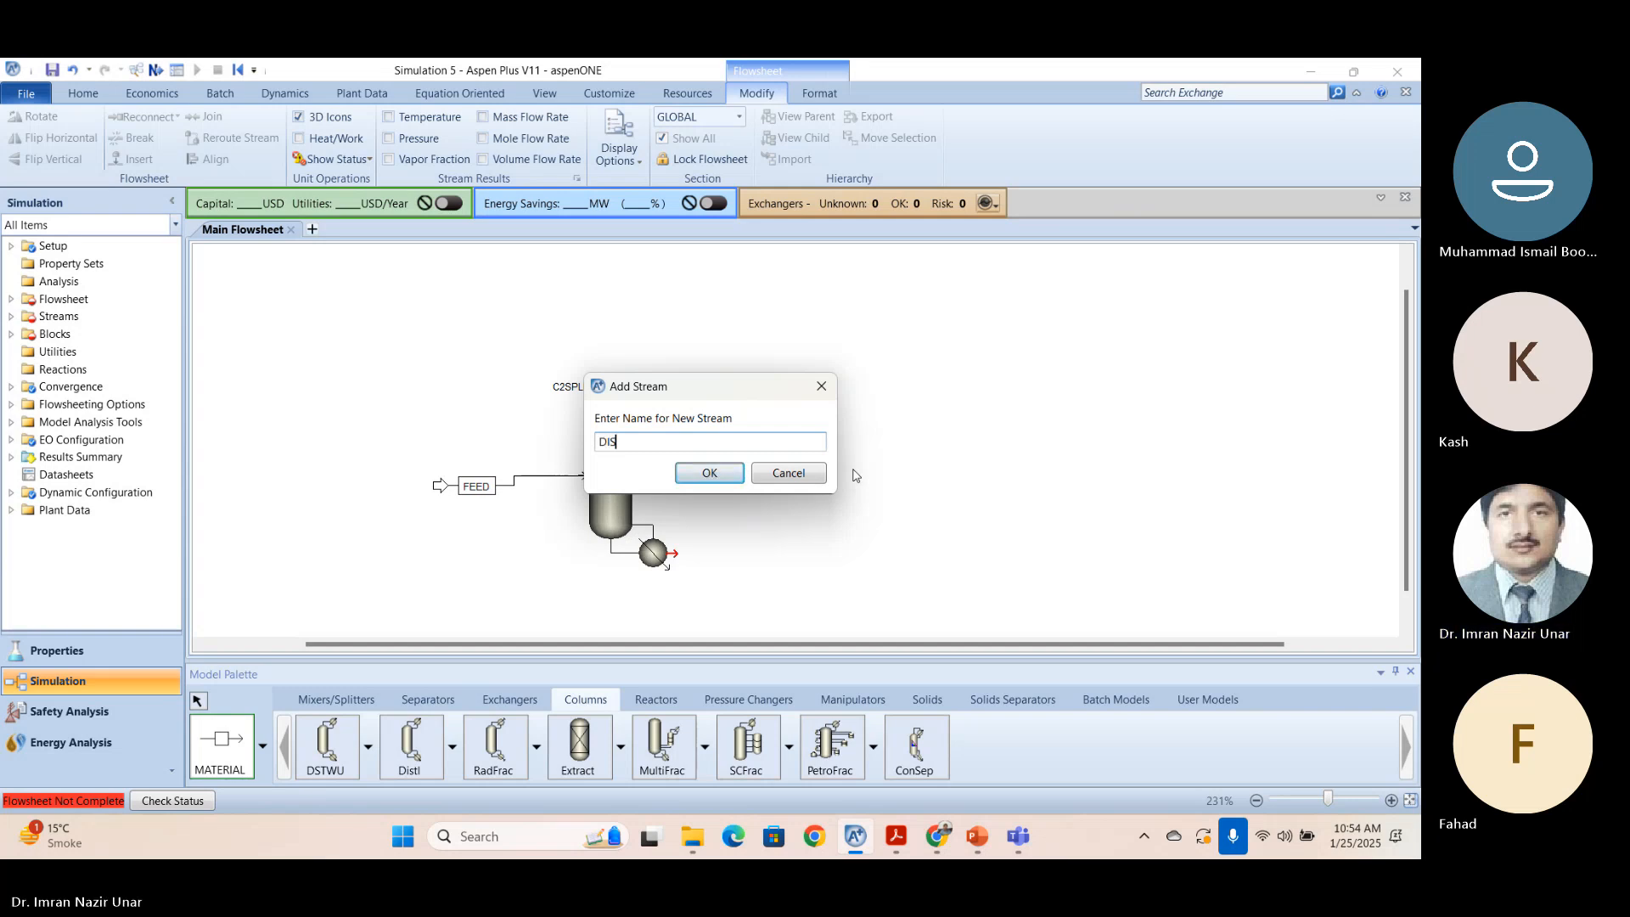
{"action": "type", "text": "IS"}
{"action": "key", "text": "BackSpace"}
{"action": "key", "text": "BackSpace"}
{"action": "key", "text": "BackSpace"}
{"action": "type", "text": "E"}
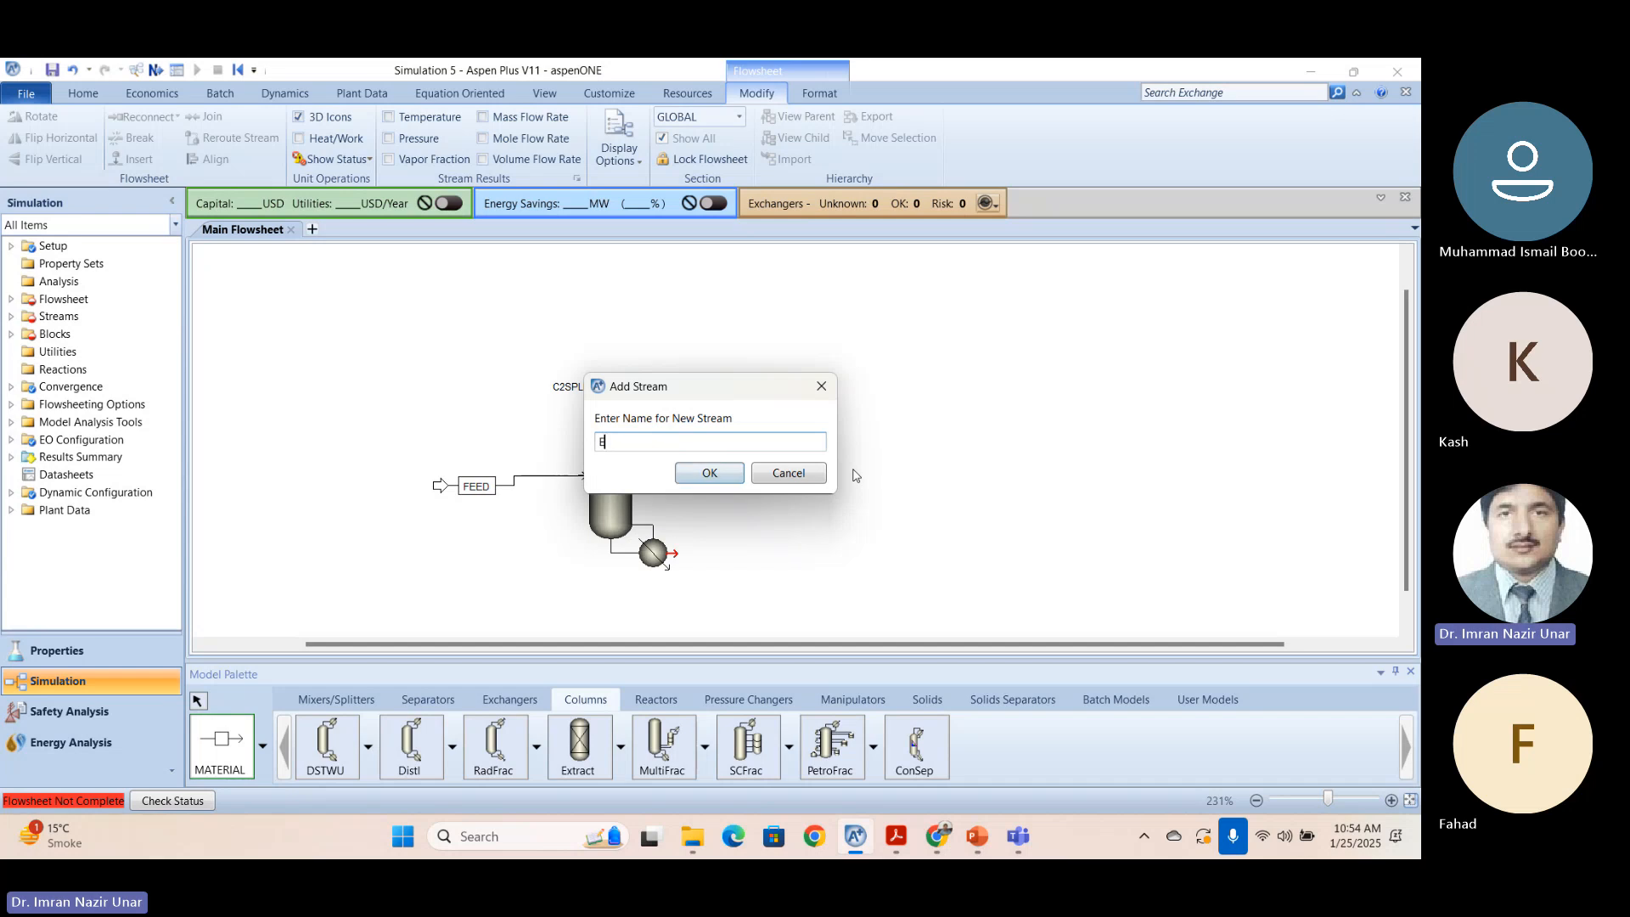
{"action": "type", "text": "THYLENEN"}
{"action": "key", "text": "Return"}
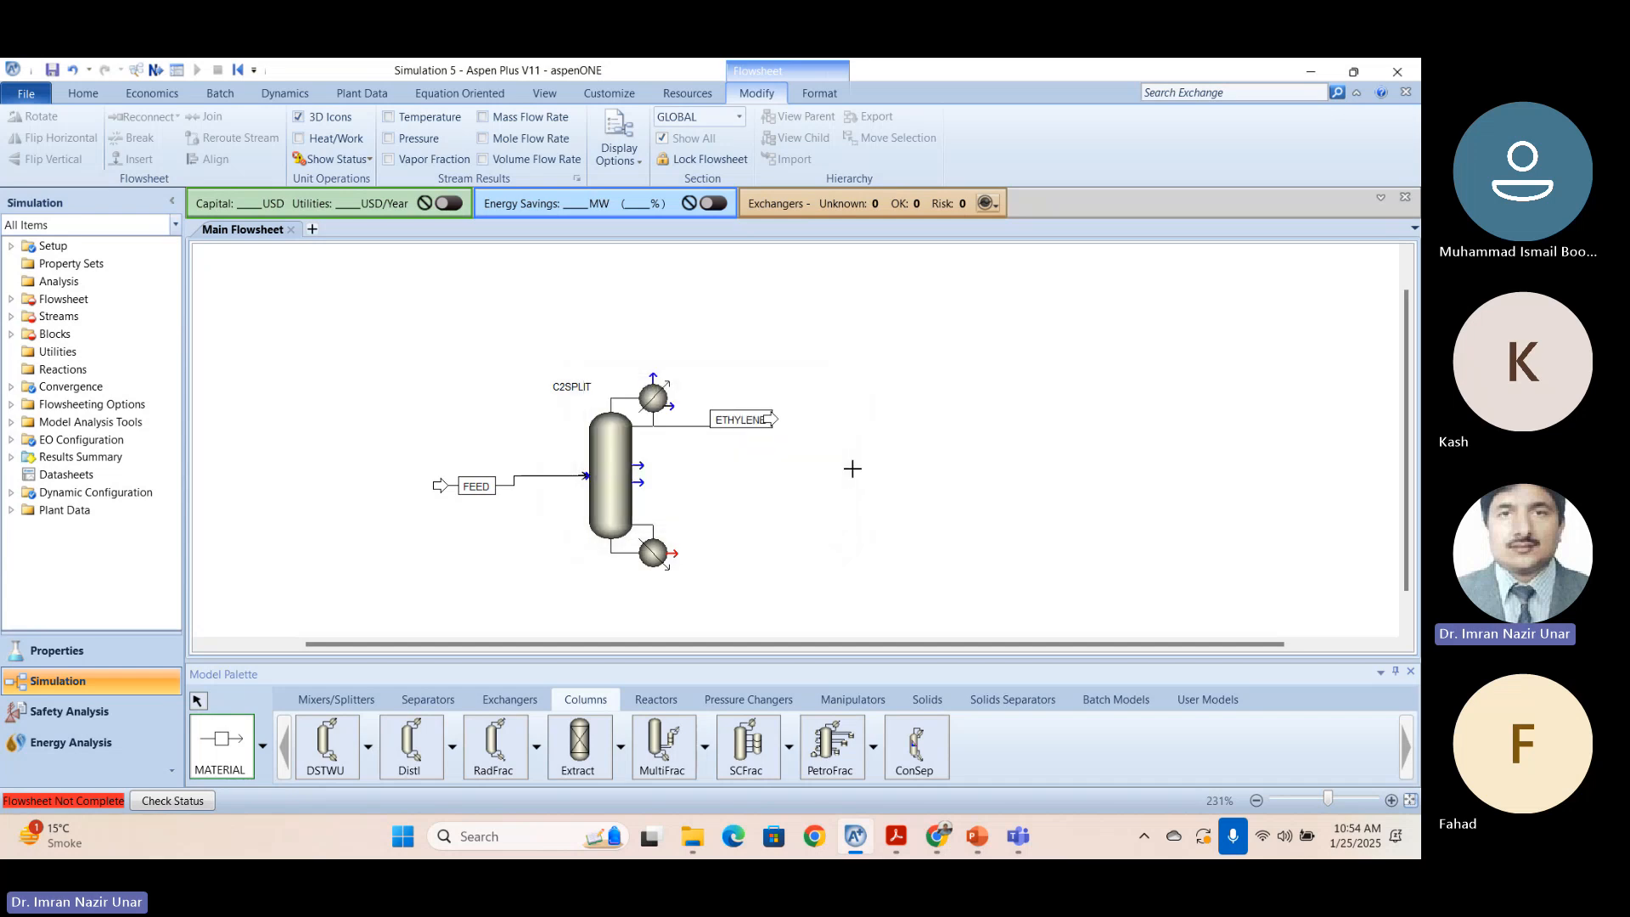
Add a material stream named ETHANE leaving the column's bottoms port at the reboiler.
{"action": "key", "text": "alt+Tab"}
{"action": "key", "text": "alt+Tab"}
{"action": "left_click", "coordinate": [670, 554]}
{"action": "left_click", "coordinate": [770, 561]}
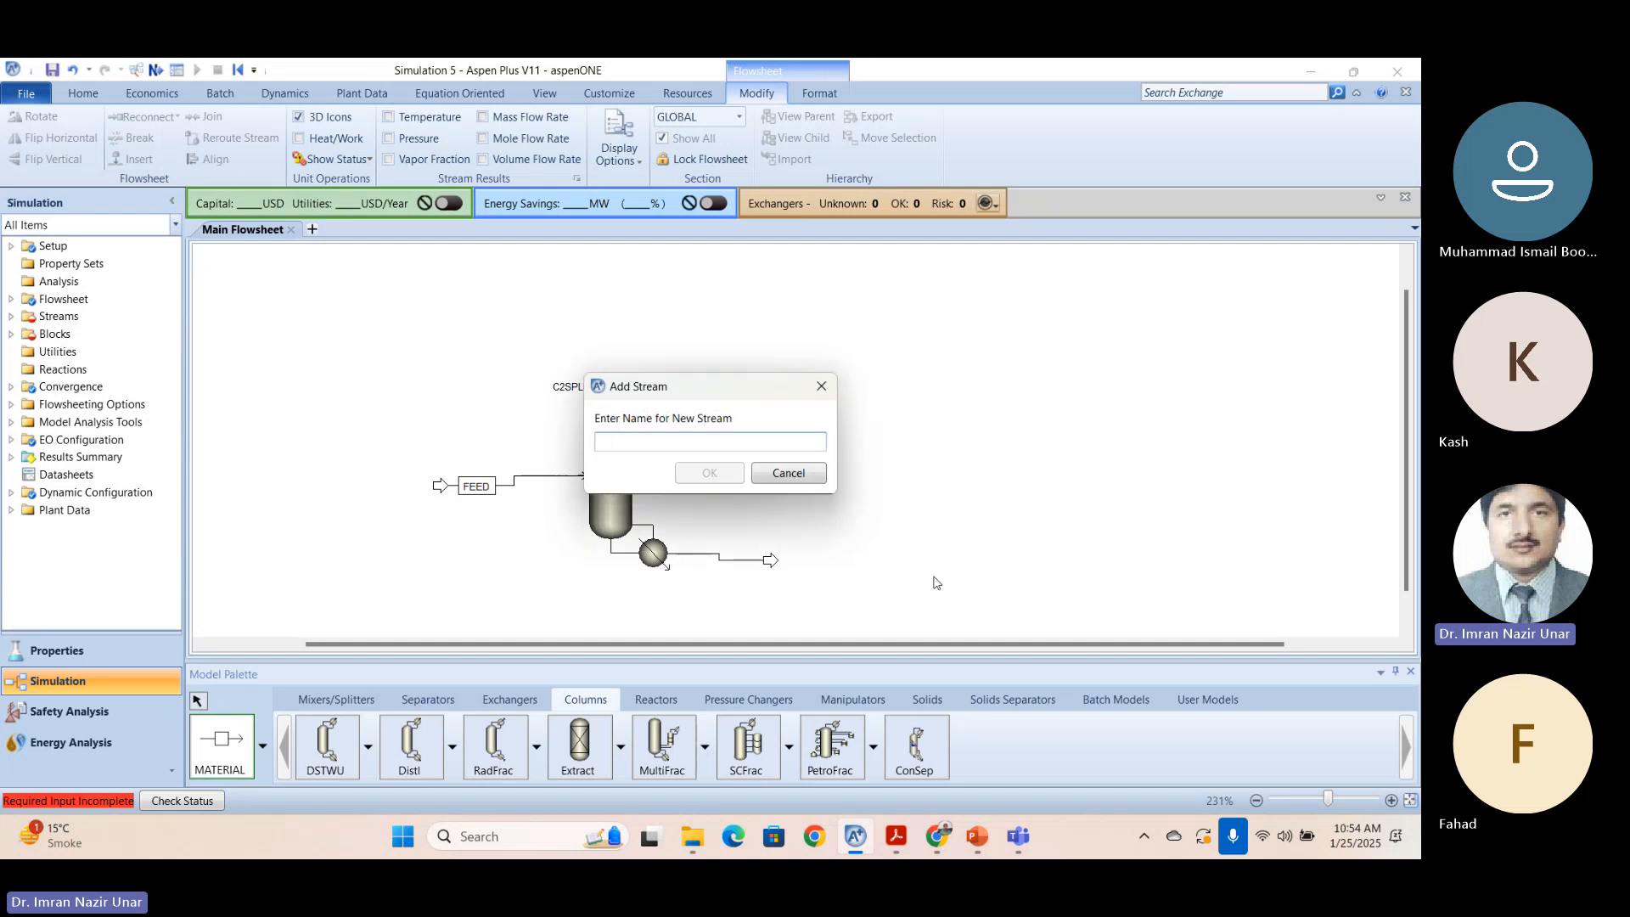
{"action": "type", "text": "ETHANE"}
{"action": "key", "text": "Return"}
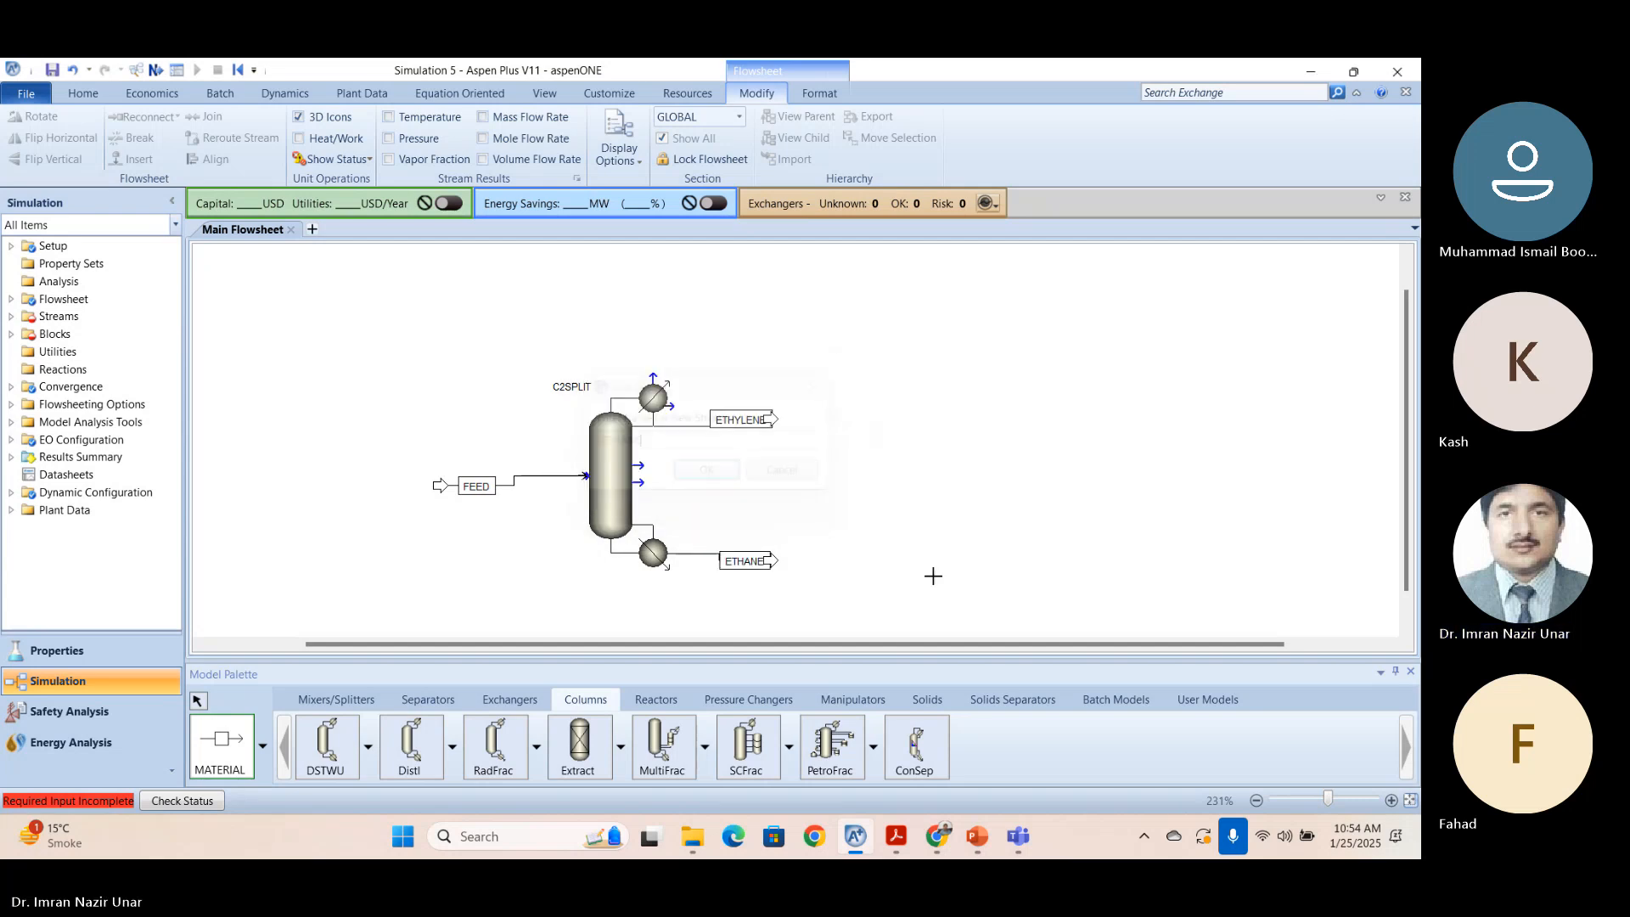
Tidy the flowsheet by moving the ends of the ETHYLENE, ETHANE and FEED streams farther from the column.
{"action": "left_click", "coordinate": [770, 420]}
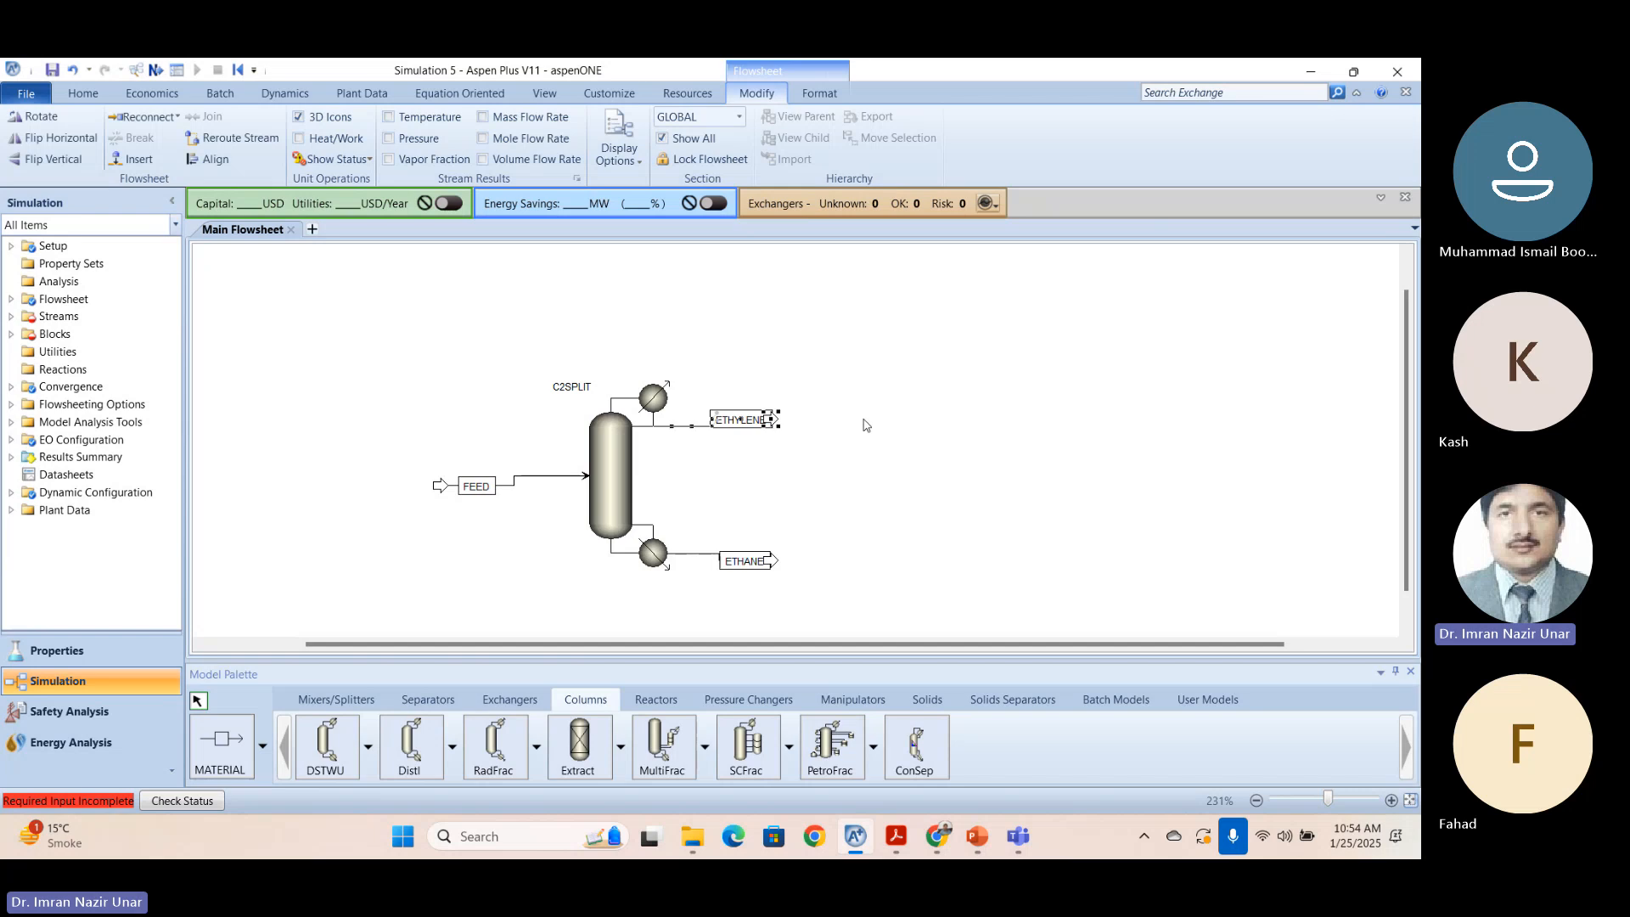
{"action": "left_click_drag", "start_coordinate": [772, 422], "coordinate": [832, 431]}
{"action": "left_click", "coordinate": [931, 490]}
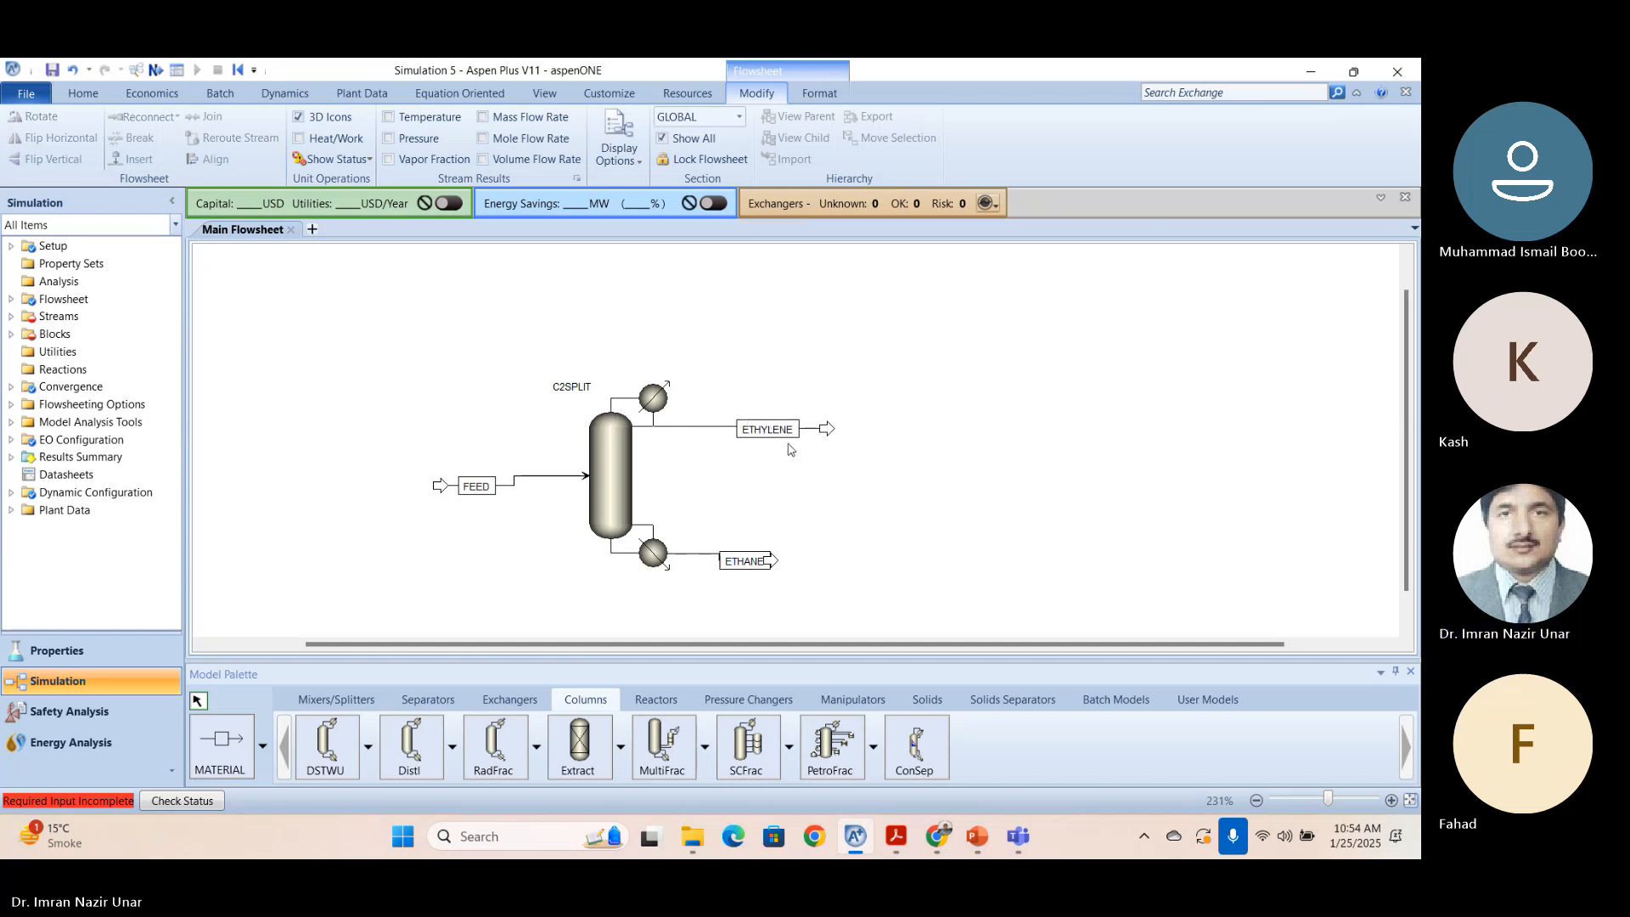
{"action": "left_click_drag", "start_coordinate": [774, 564], "coordinate": [826, 552]}
{"action": "left_click", "coordinate": [779, 574]}
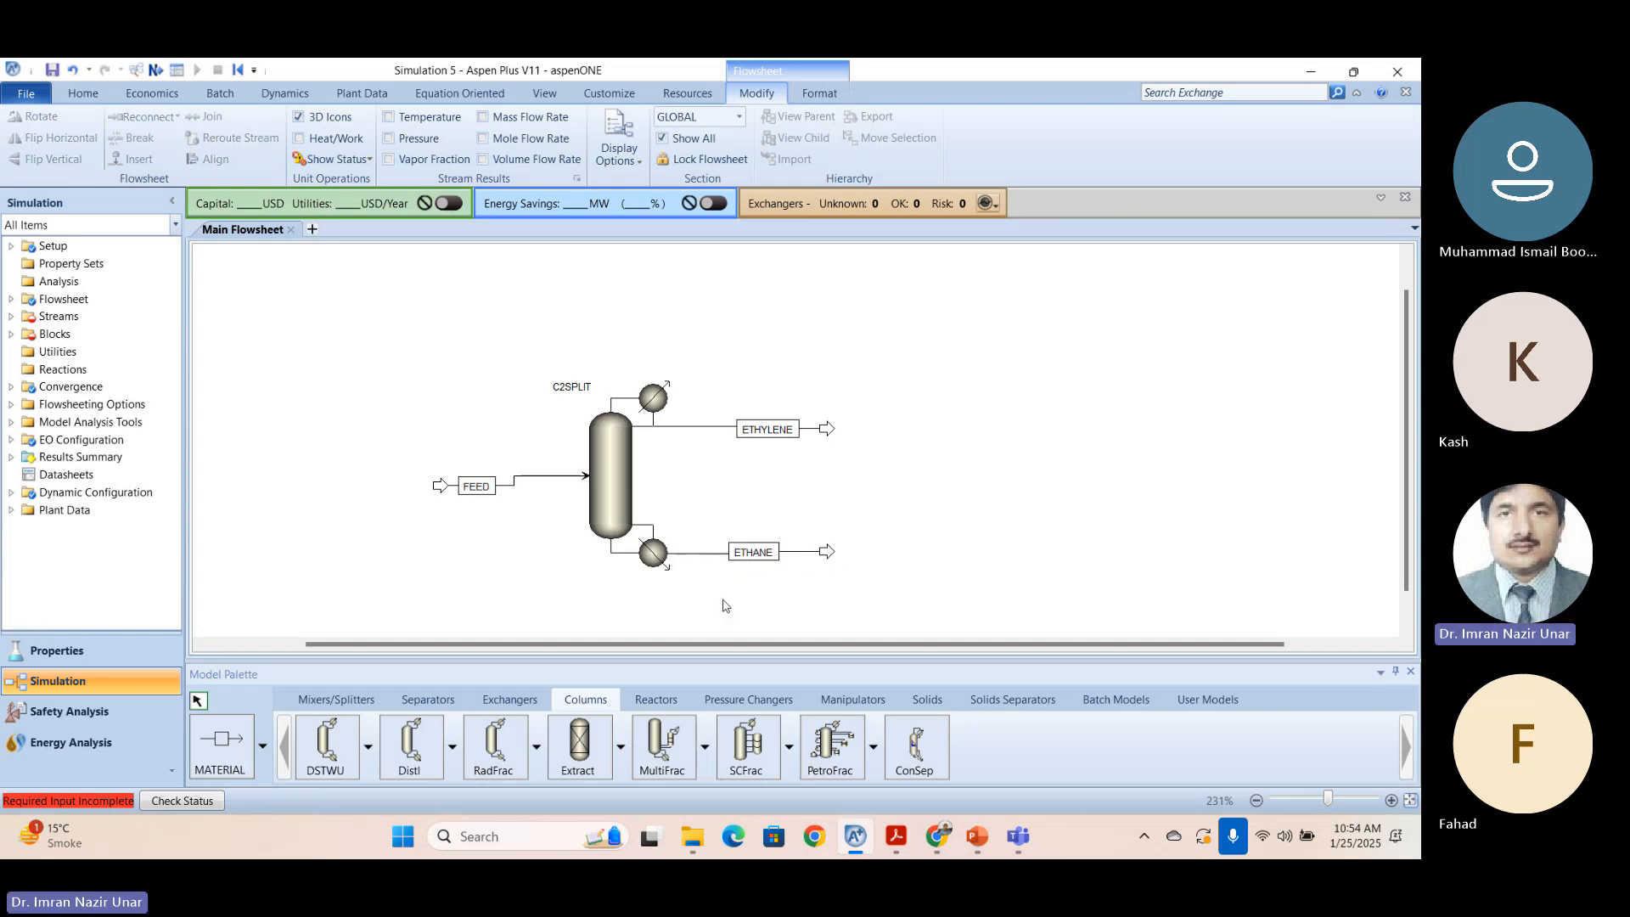
{"action": "left_click_drag", "start_coordinate": [440, 487], "coordinate": [412, 487]}
{"action": "scroll", "coordinate": [608, 461], "scroll_direction": "up", "scroll_amount": 2}
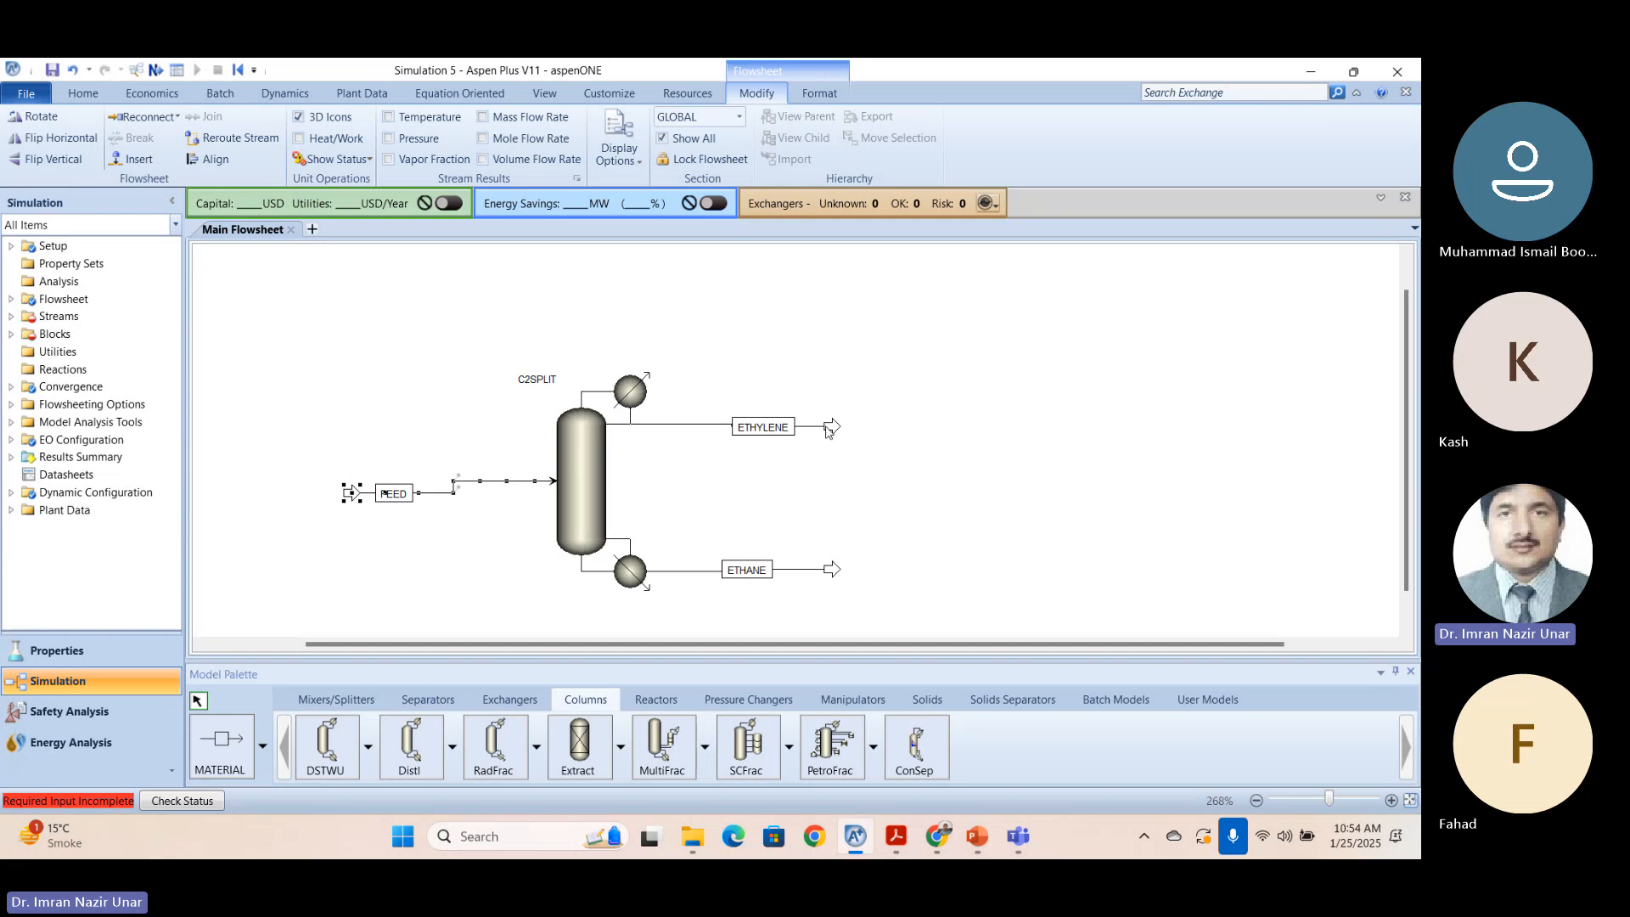
{"action": "left_click", "coordinate": [374, 326]}
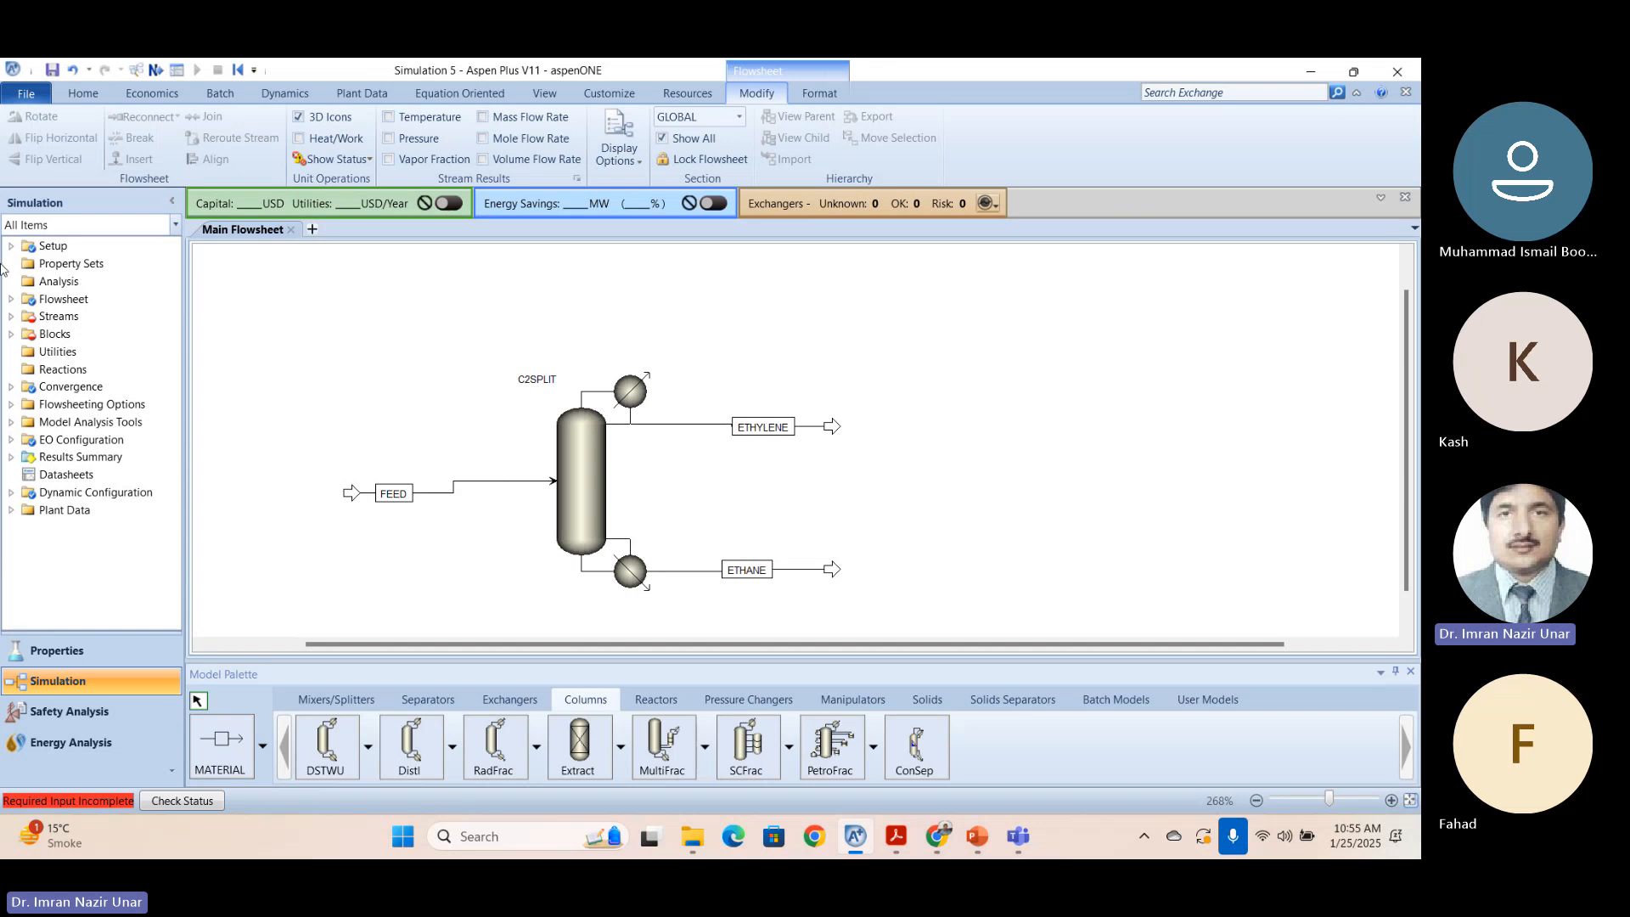
Open the FEED stream's input form, then switch to the PDF guide and examine the feed specifications above step 4.06.
{"action": "double_click", "coordinate": [510, 484]}
{"action": "key", "text": "alt+Tab"}
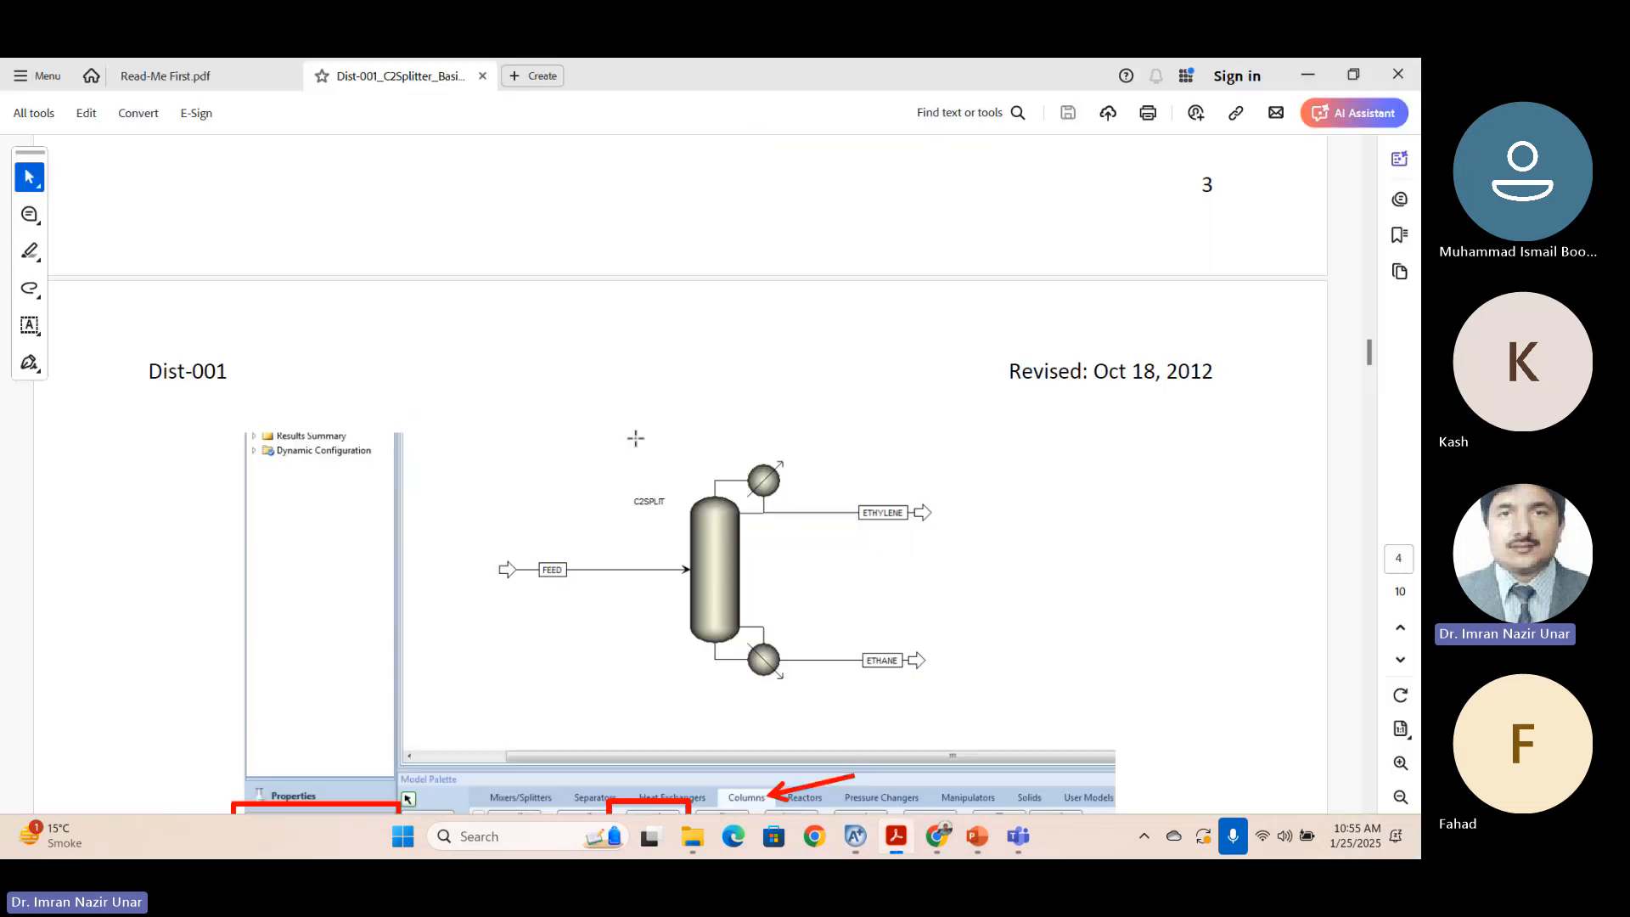
{"action": "scroll", "coordinate": [631, 447], "scroll_direction": "down", "scroll_amount": 10}
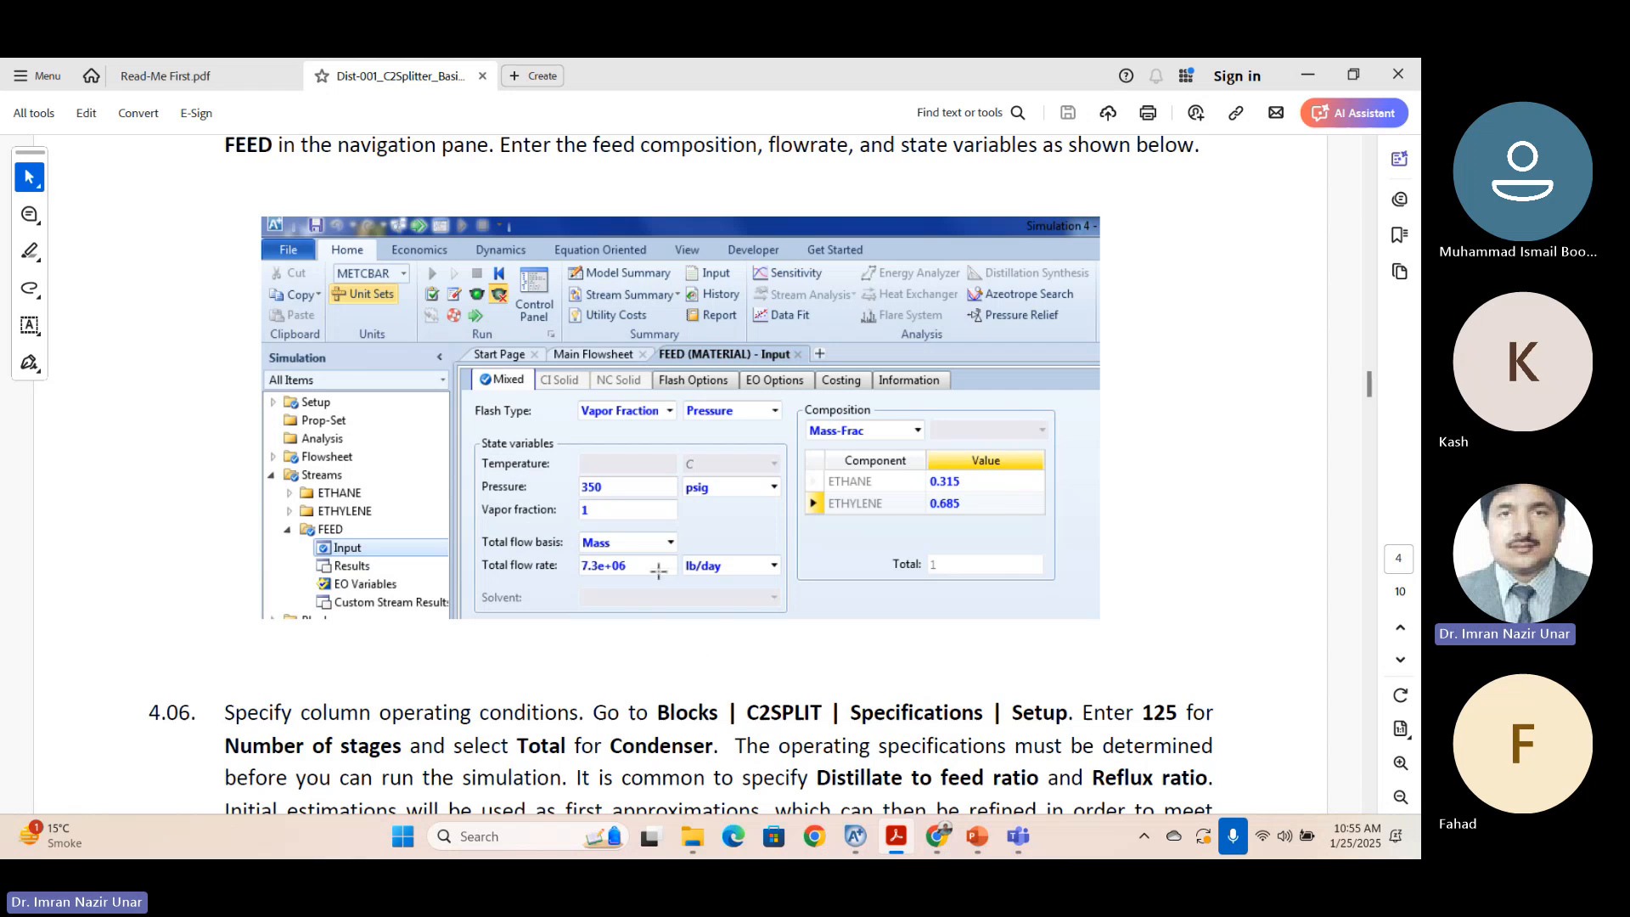
{"action": "scroll", "coordinate": [659, 567], "scroll_direction": "up", "scroll_amount": 5, "text": "ctrl"}
{"action": "scroll", "coordinate": [659, 568], "scroll_direction": "down", "scroll_amount": 4, "text": "ctrl"}
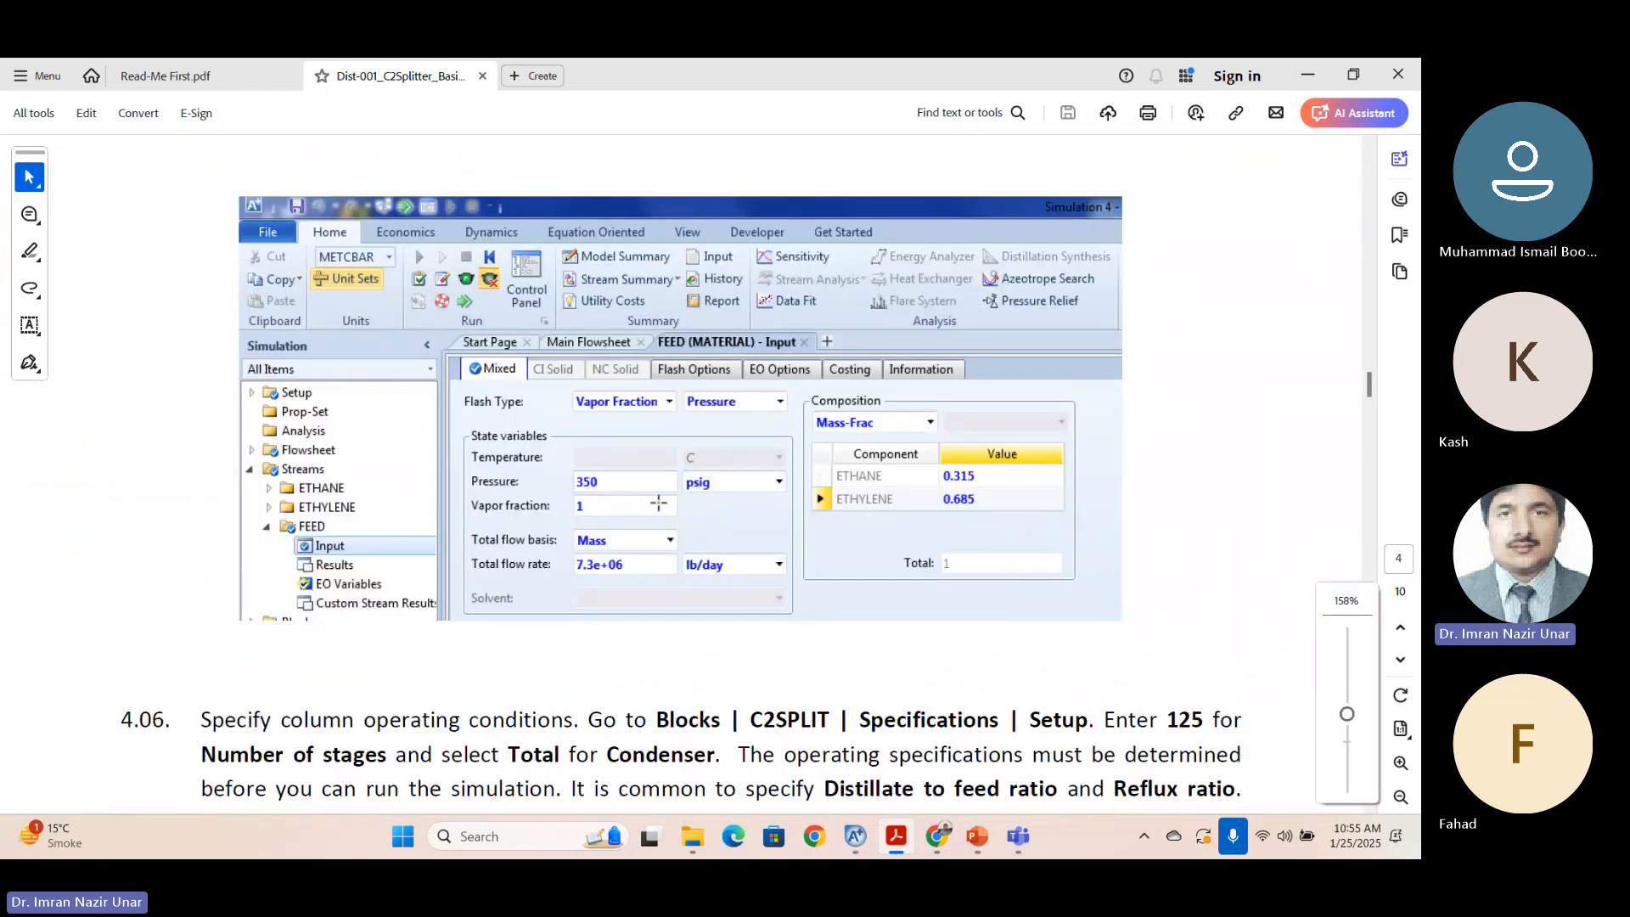
Return to Aspen Plus and specify FEED with flash type Vapor Fraction and Pressure, setting the pressure to 350 psig.
{"action": "key", "text": "alt+Tab"}
{"action": "left_click", "coordinate": [423, 317]}
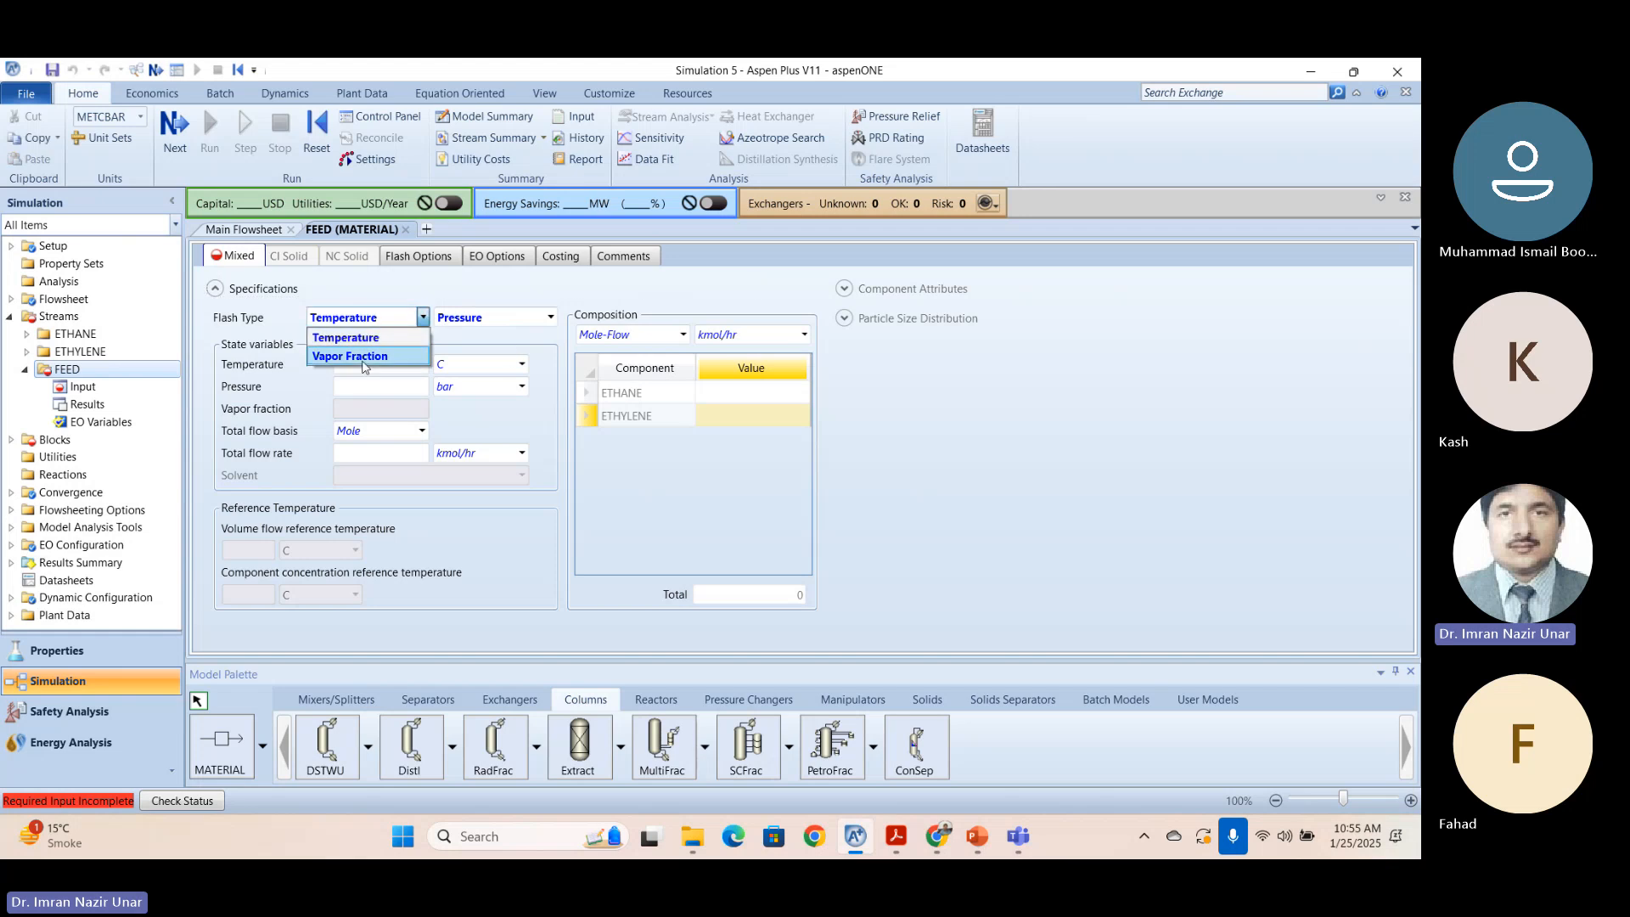
{"action": "left_click", "coordinate": [358, 353]}
{"action": "left_click", "coordinate": [399, 389]}
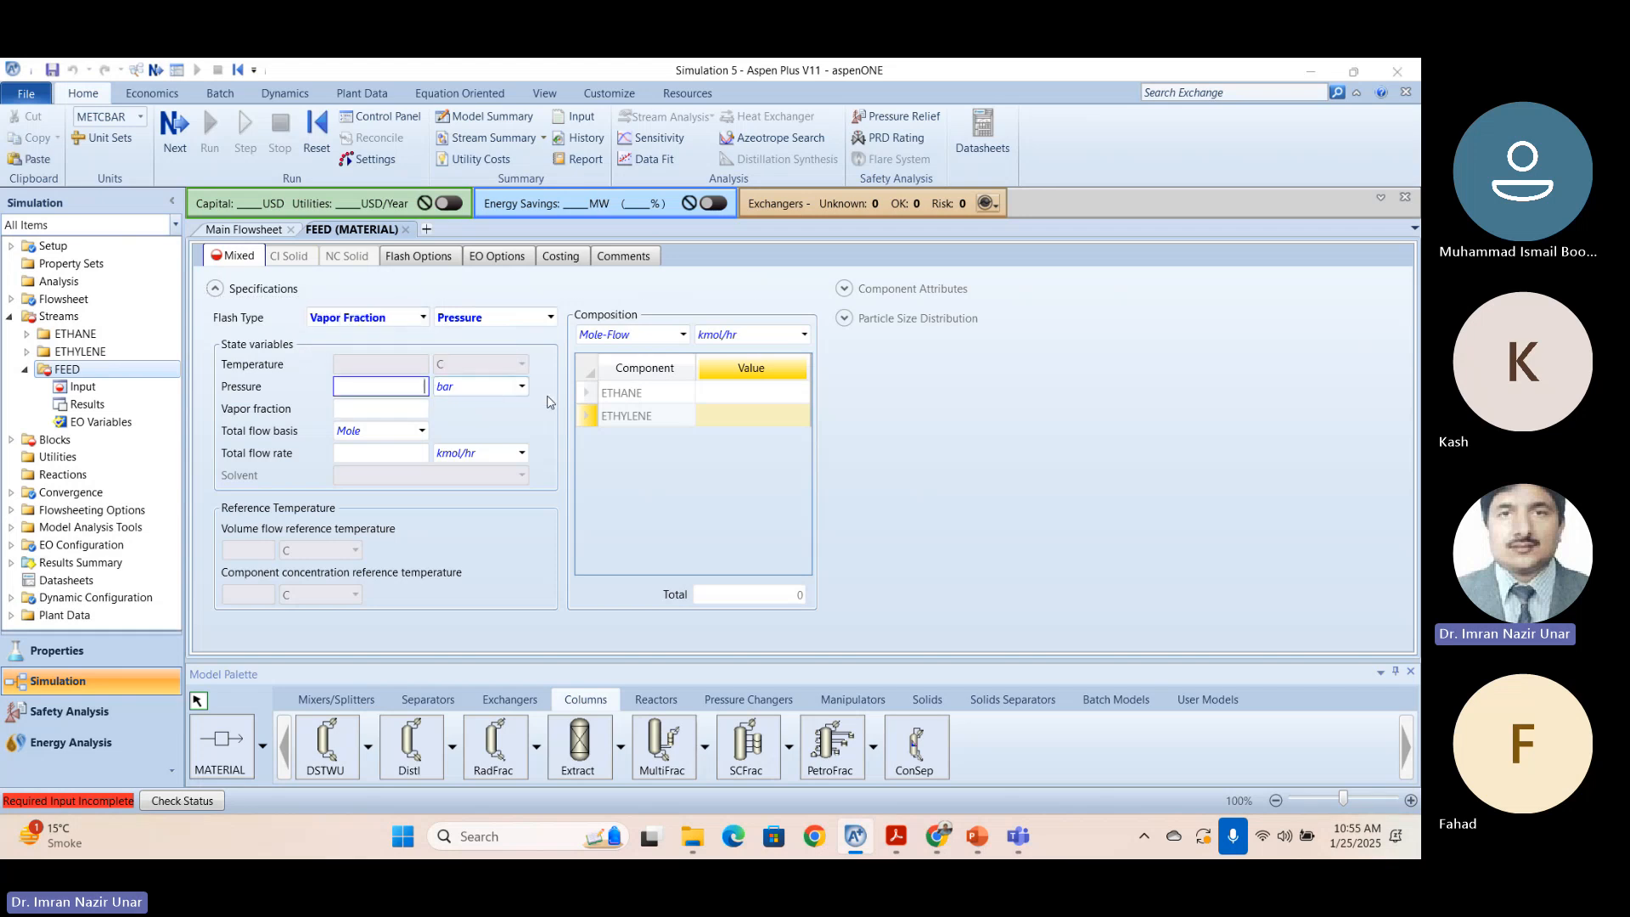
{"action": "key", "text": "alt+Tab"}
{"action": "key", "text": "alt+Tab"}
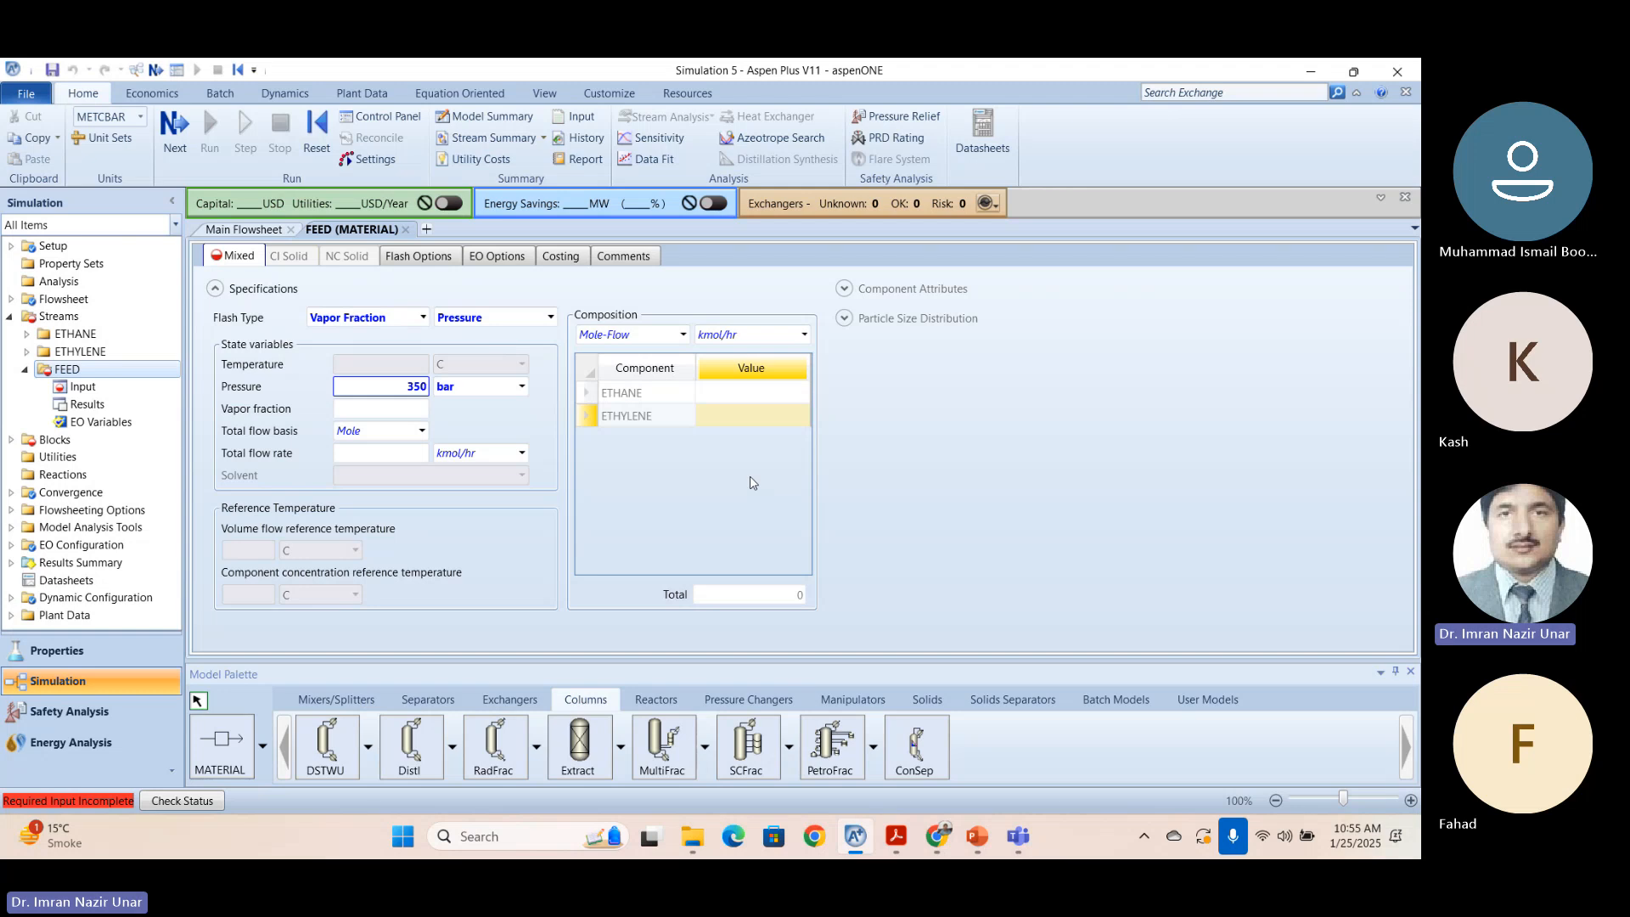
{"action": "left_click", "coordinate": [522, 386]}
{"action": "scroll", "coordinate": [520, 442], "scroll_direction": "up", "scroll_amount": 1}
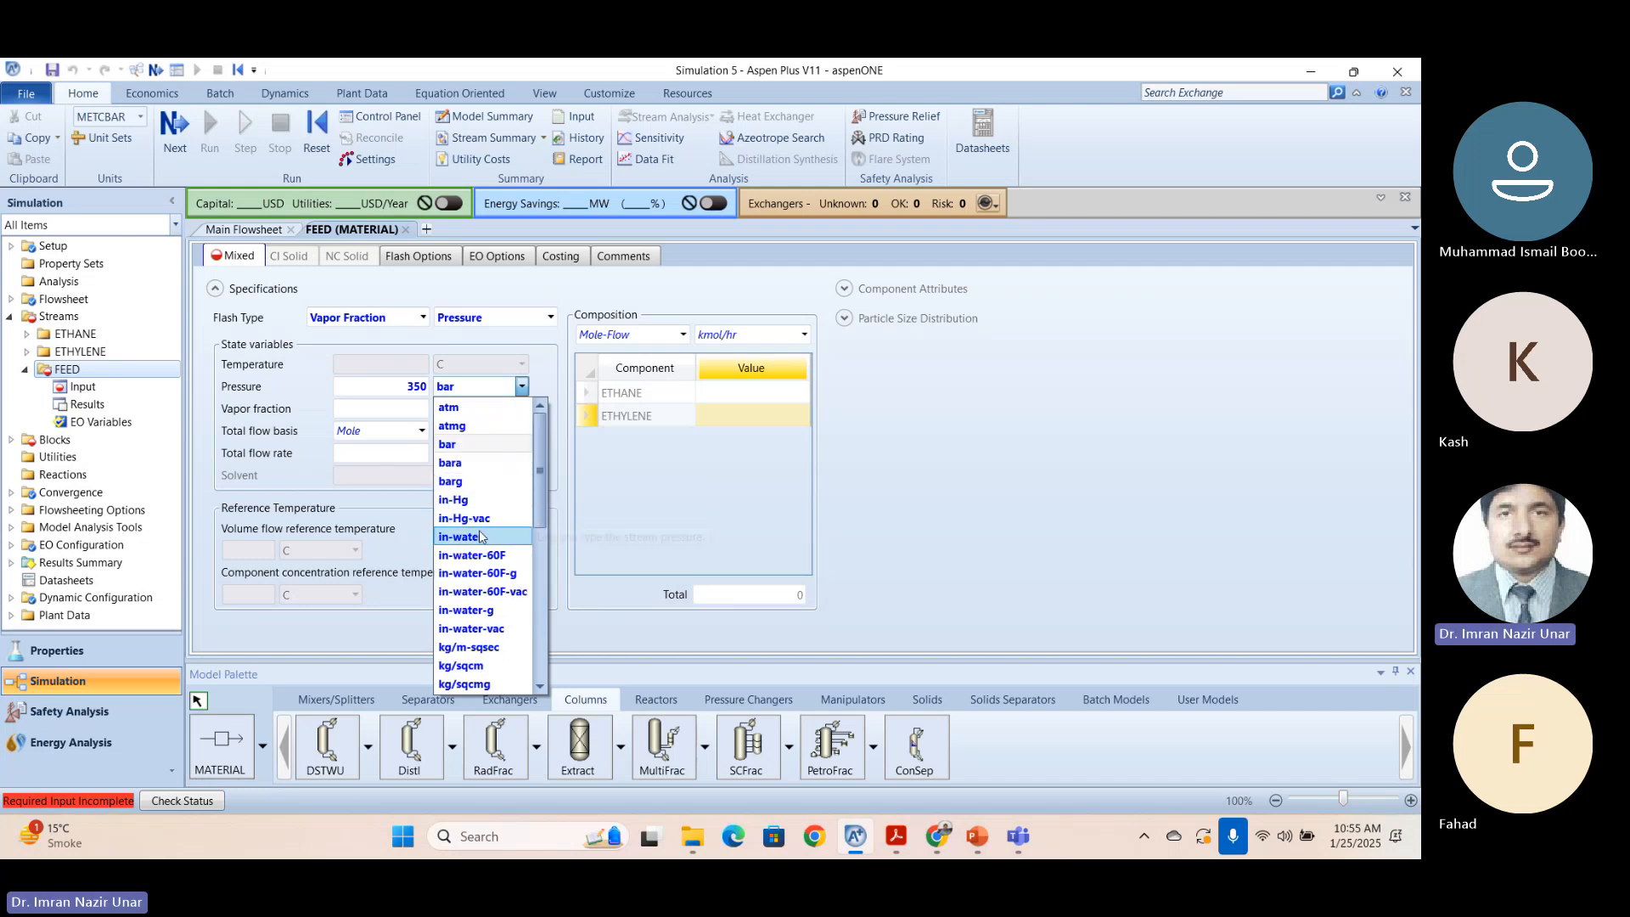
{"action": "scroll", "coordinate": [480, 536], "scroll_direction": "down", "scroll_amount": 4}
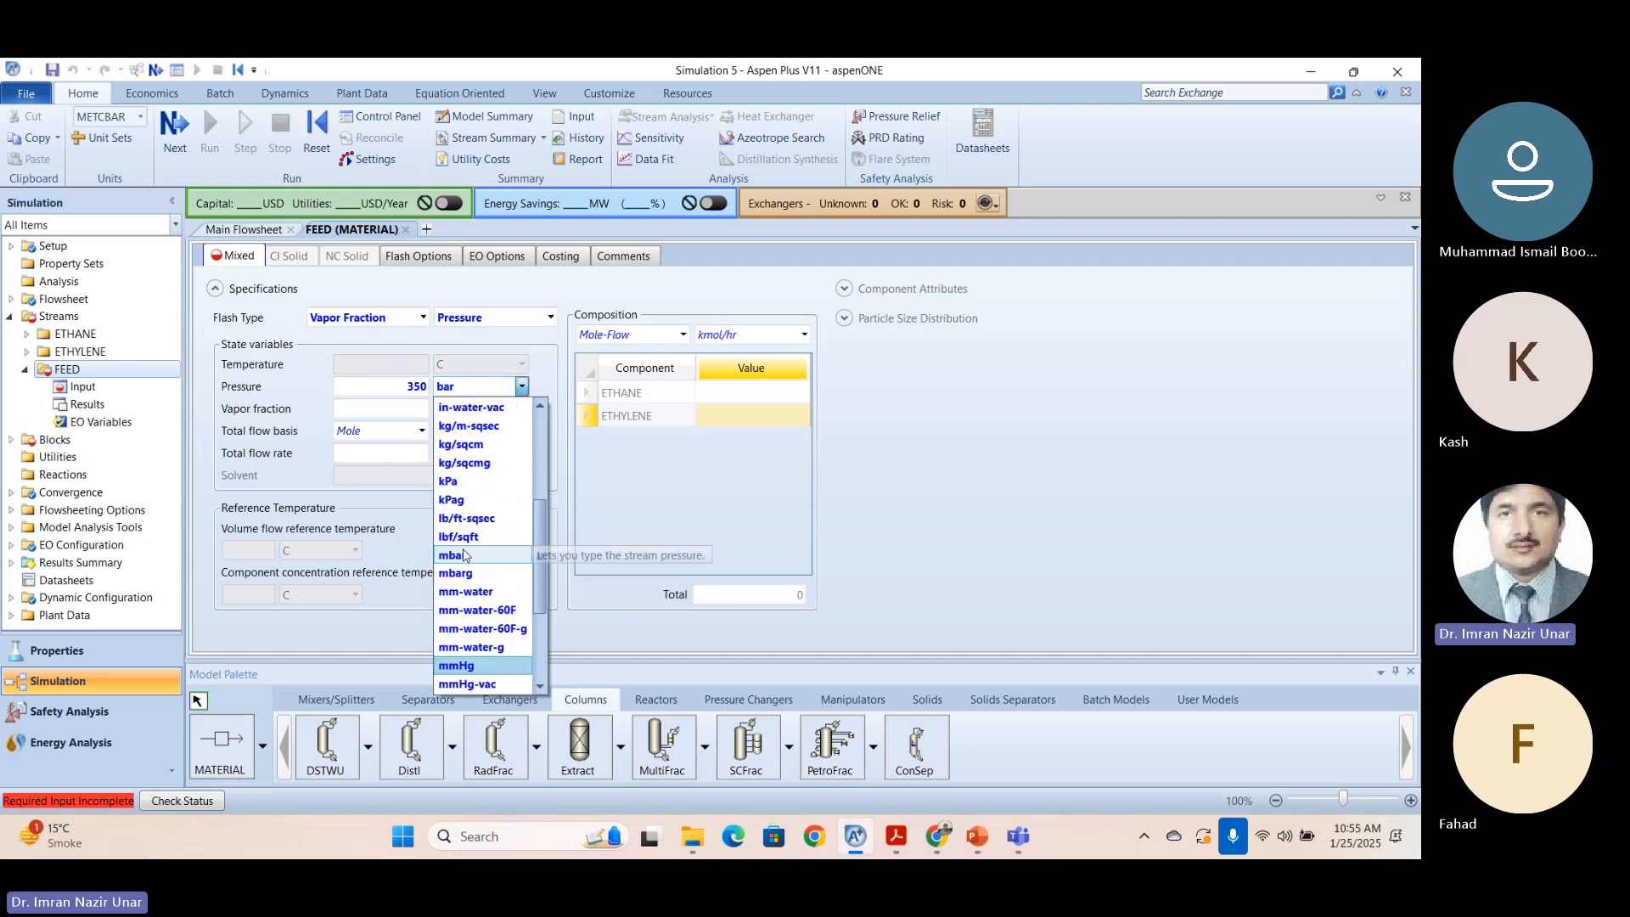
{"action": "scroll", "coordinate": [466, 555], "scroll_direction": "down", "scroll_amount": 3}
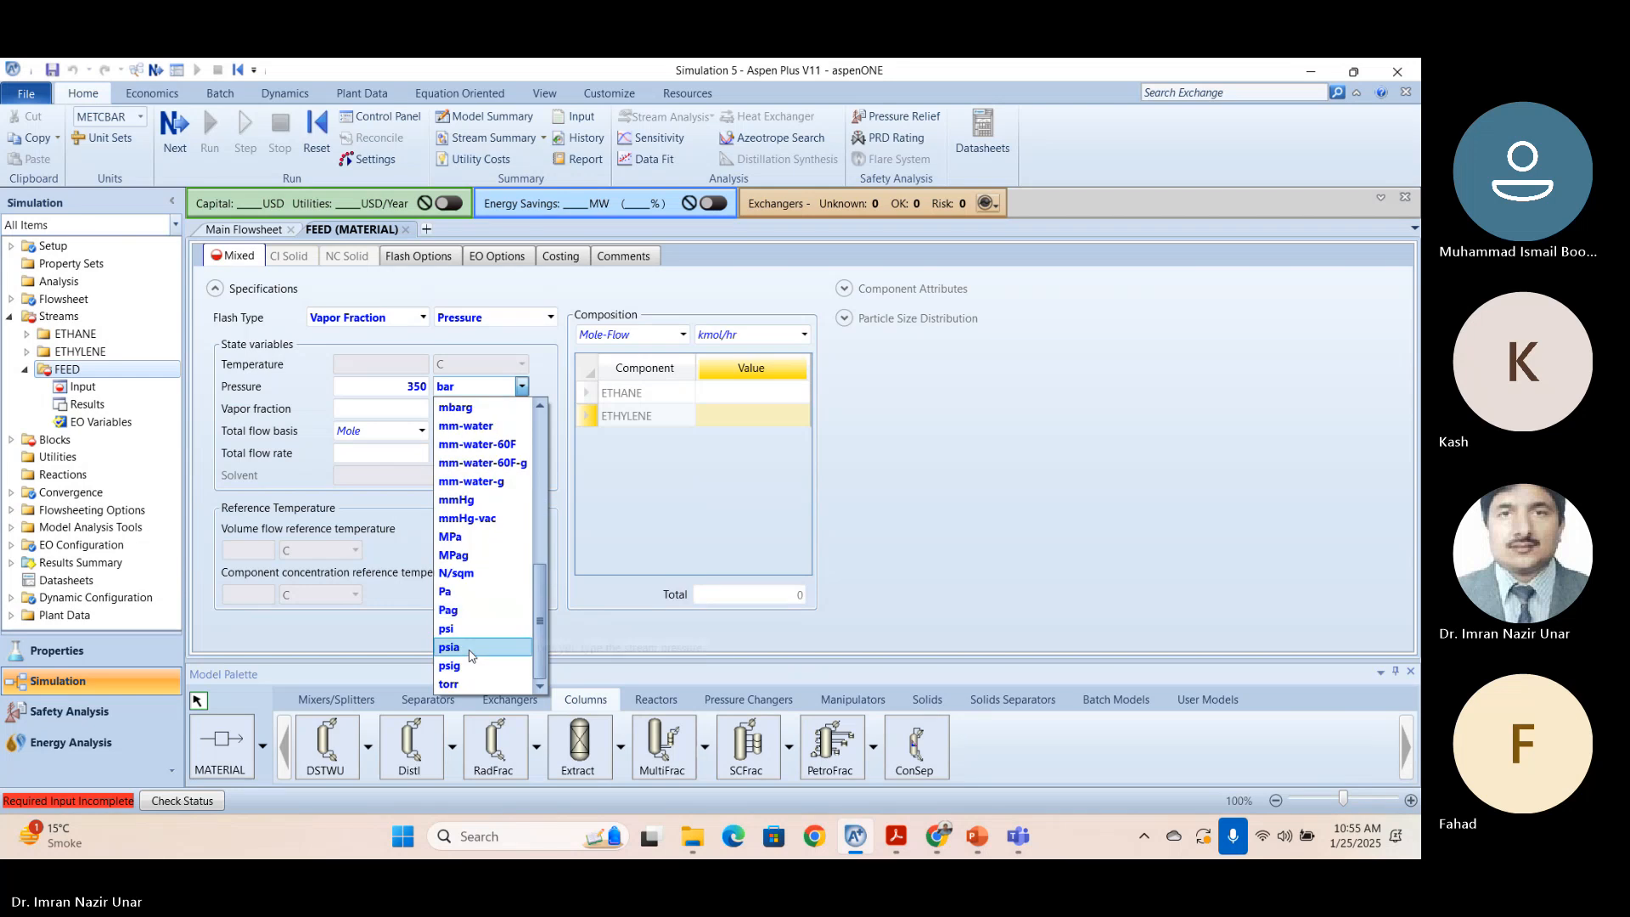
{"action": "left_click", "coordinate": [464, 664]}
Set the FEED stream's vapor fraction to 1.
{"action": "left_click", "coordinate": [417, 389]}
{"action": "left_click", "coordinate": [405, 431]}
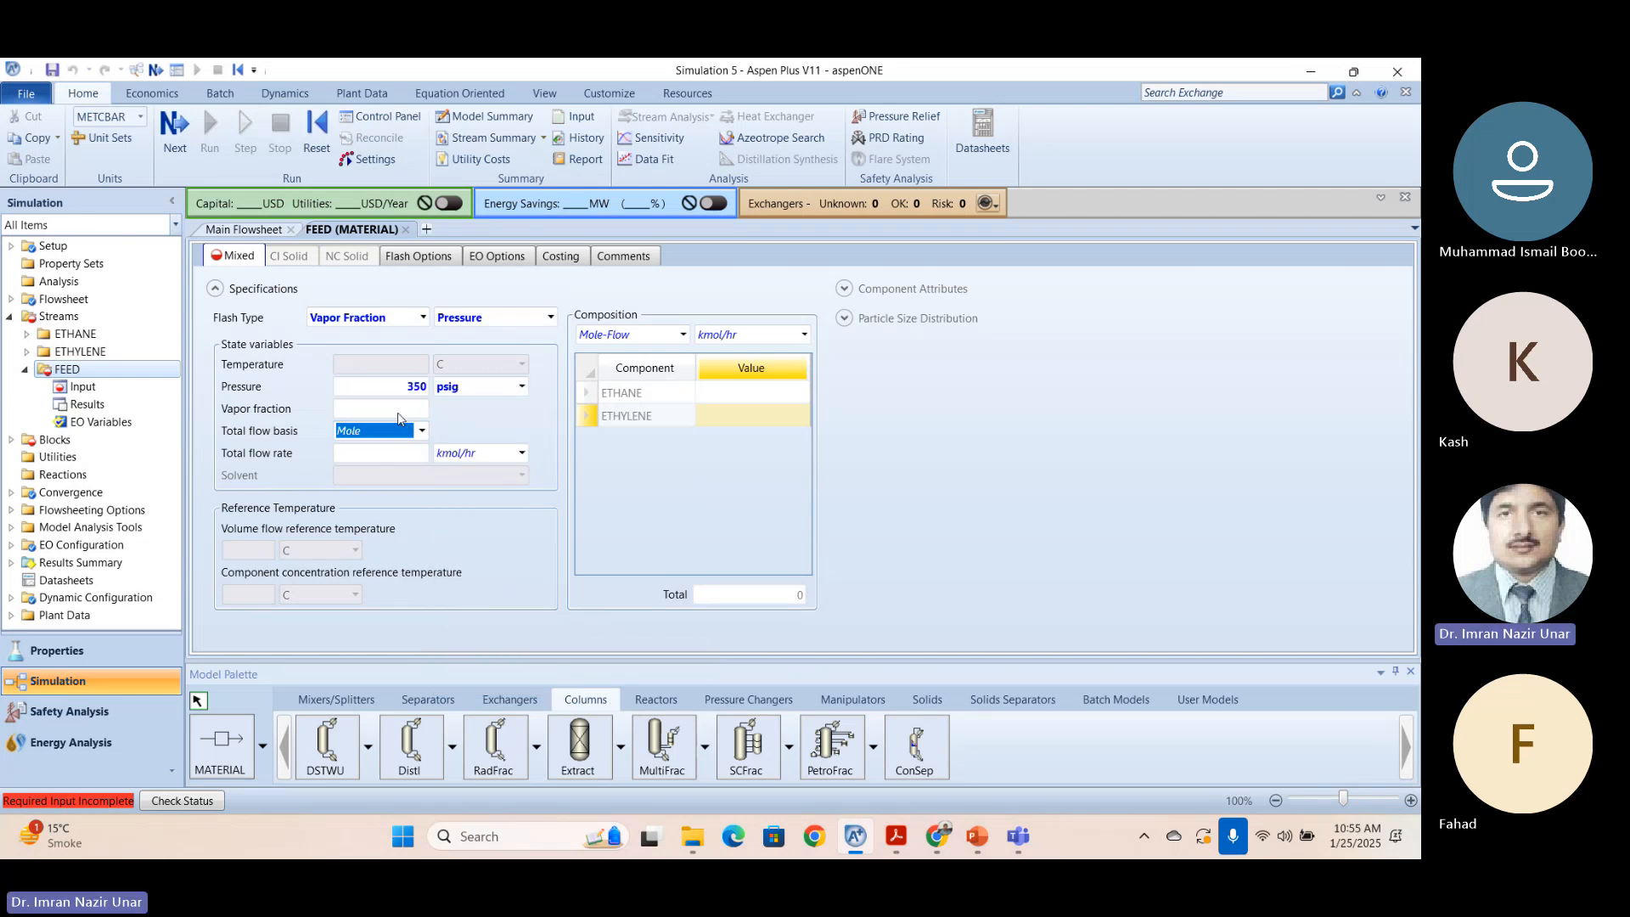
{"action": "left_click", "coordinate": [420, 409]}
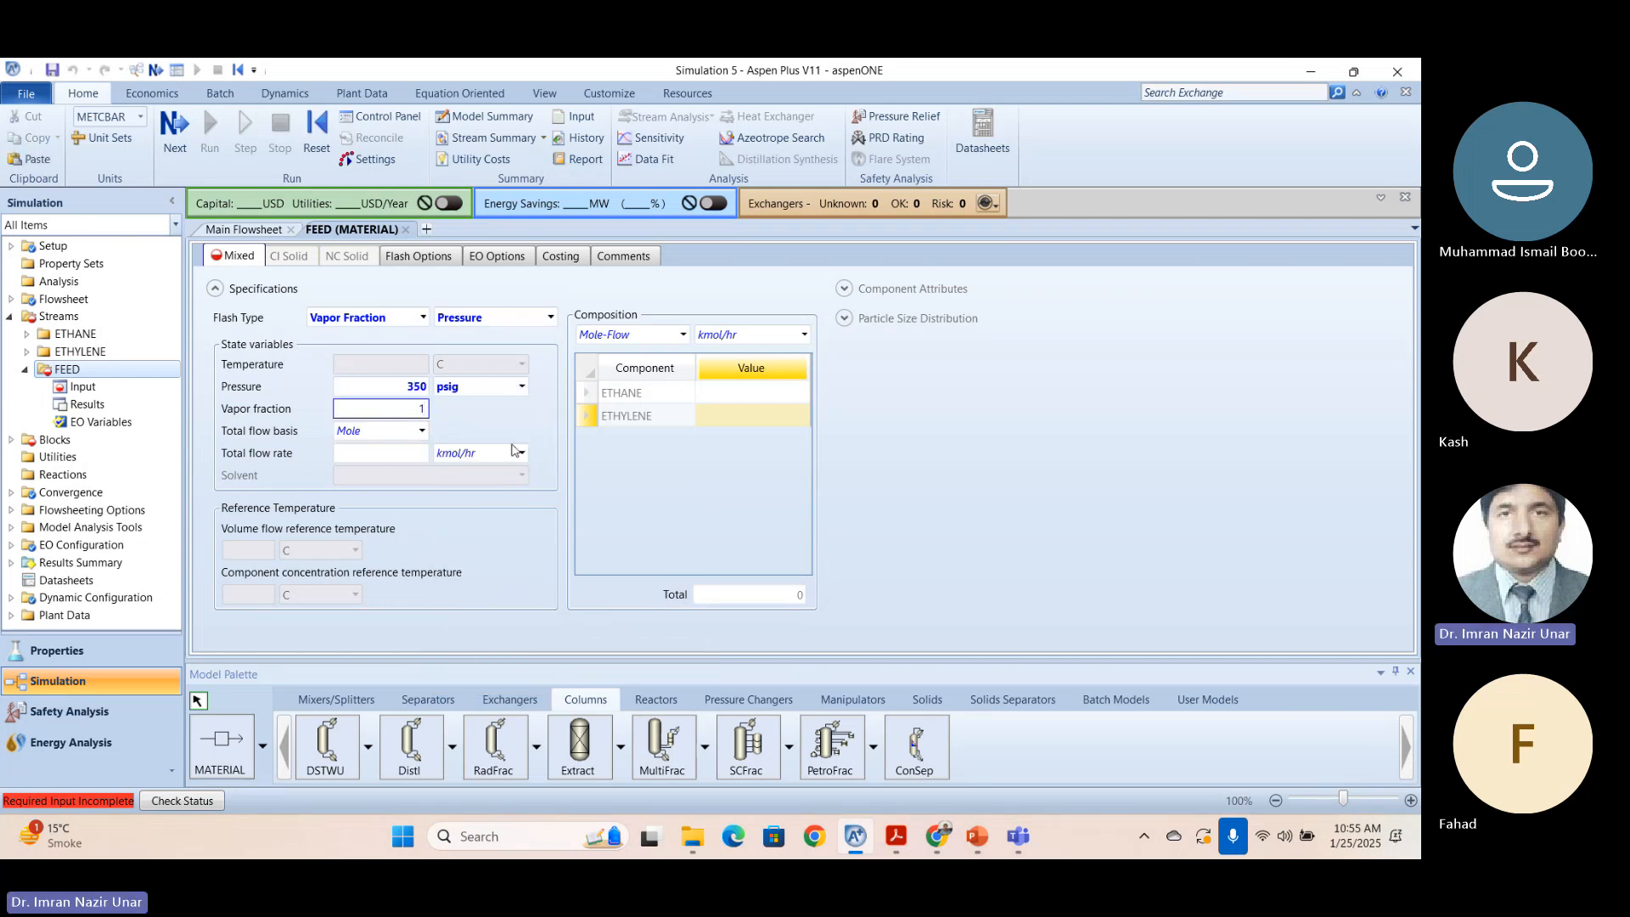
Check the feed flow specification in the PDF guide and set FEED's total flow basis to Mass with lb/day units.
{"action": "key", "text": "alt+Tab"}
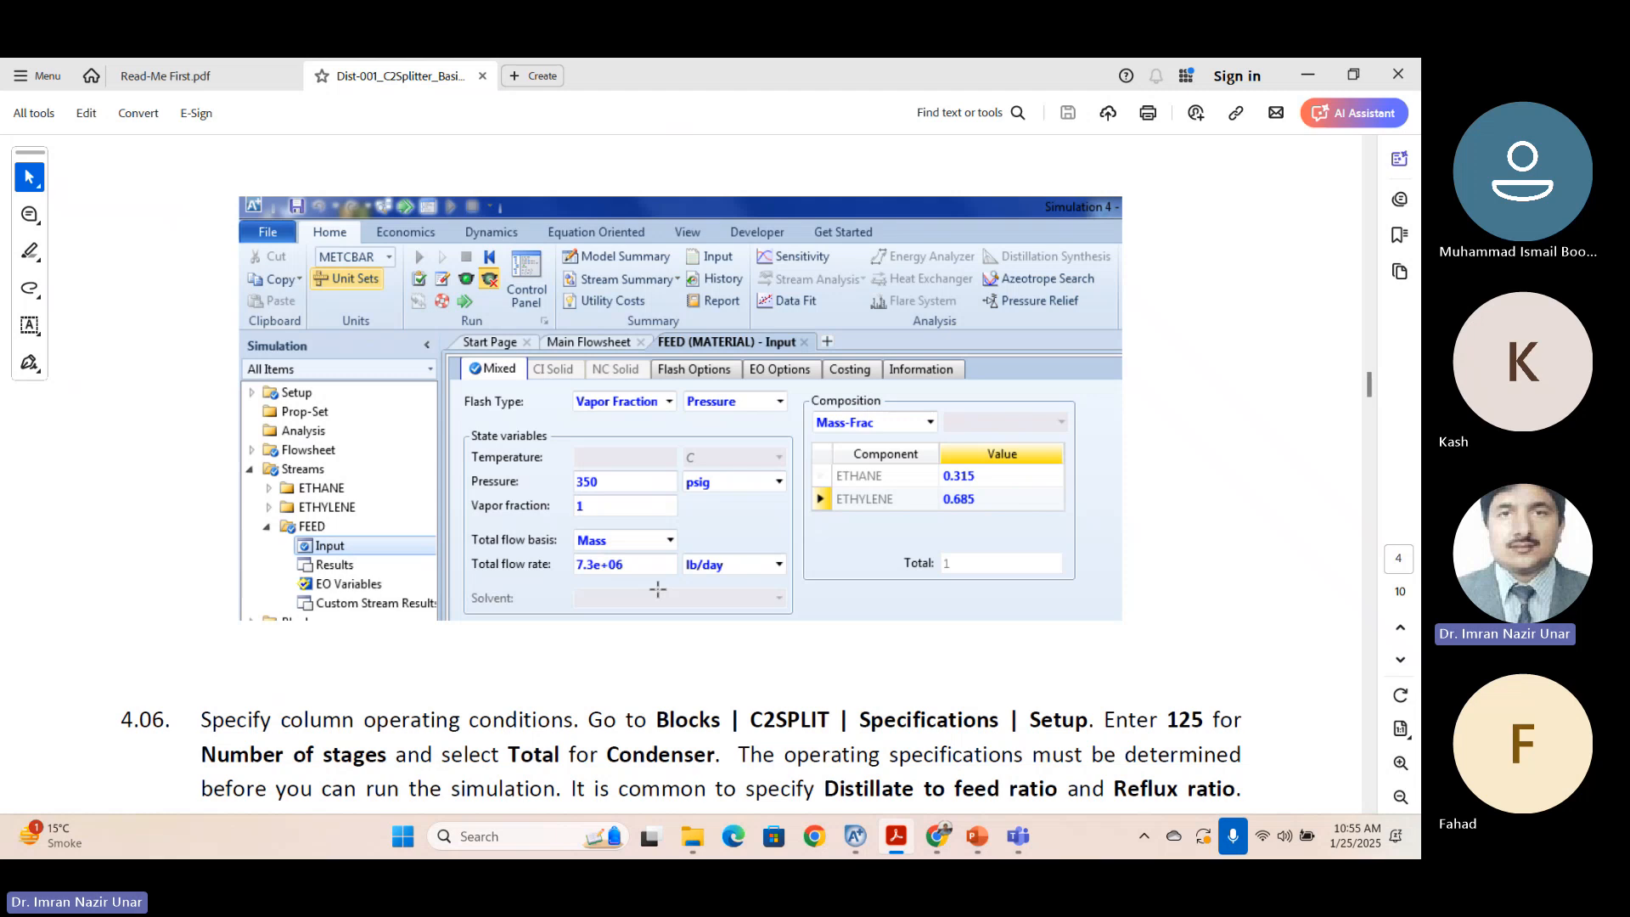
{"action": "key", "text": "alt+Tab"}
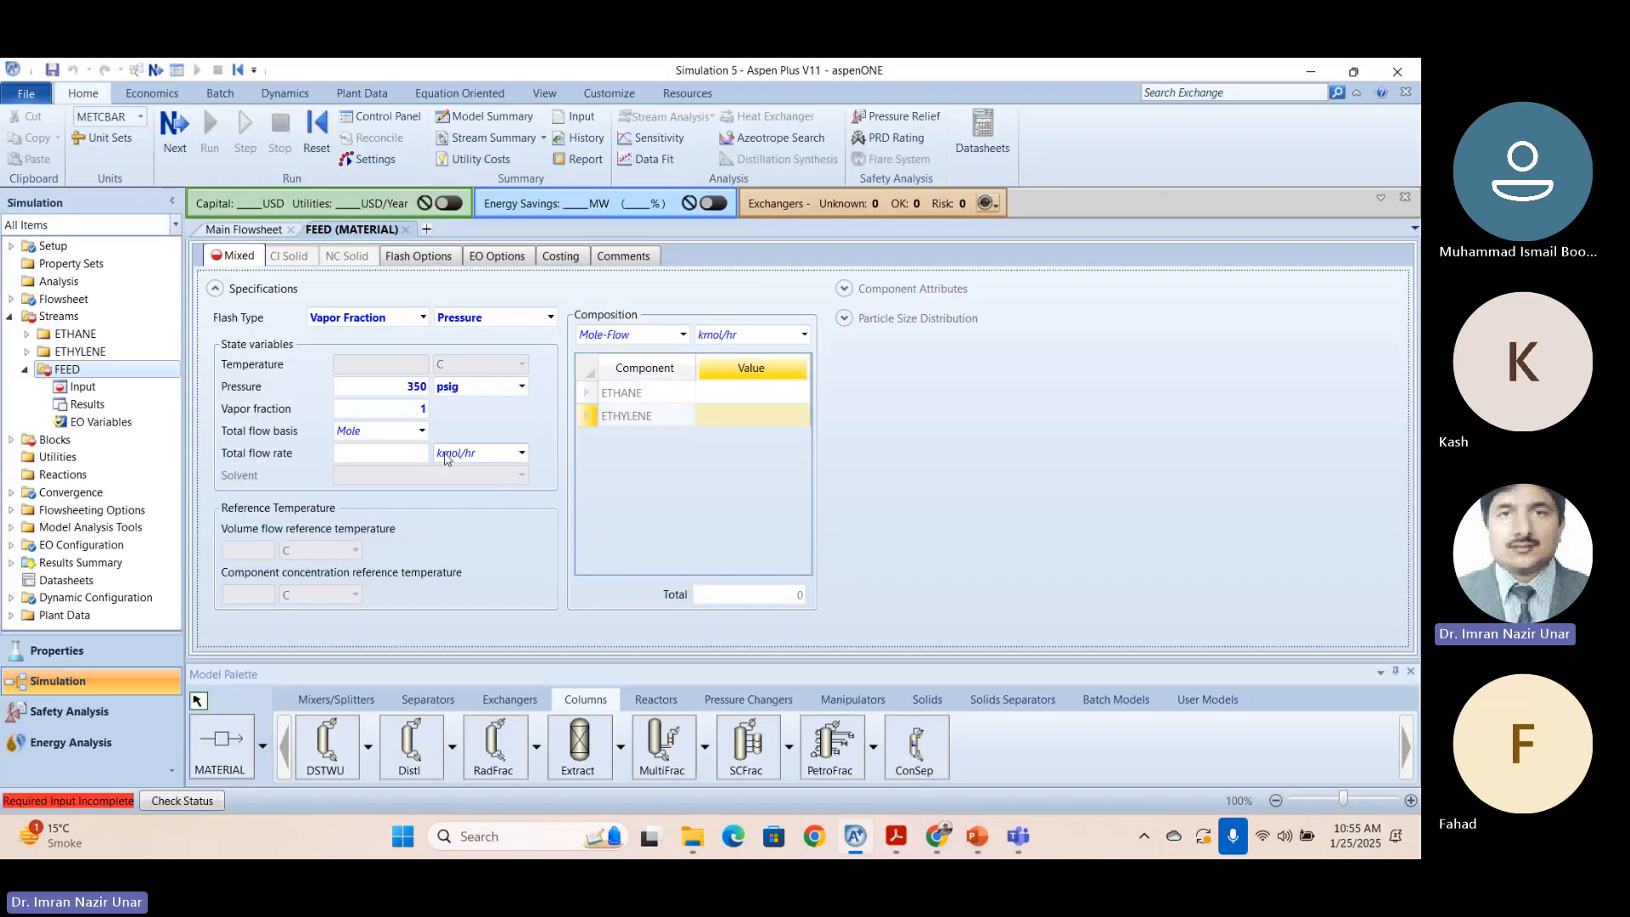
{"action": "key", "text": "alt+Tab"}
{"action": "key", "text": "alt+Tab"}
{"action": "left_click", "coordinate": [422, 430]}
{"action": "left_click", "coordinate": [380, 451]}
{"action": "key", "text": "alt+Tab"}
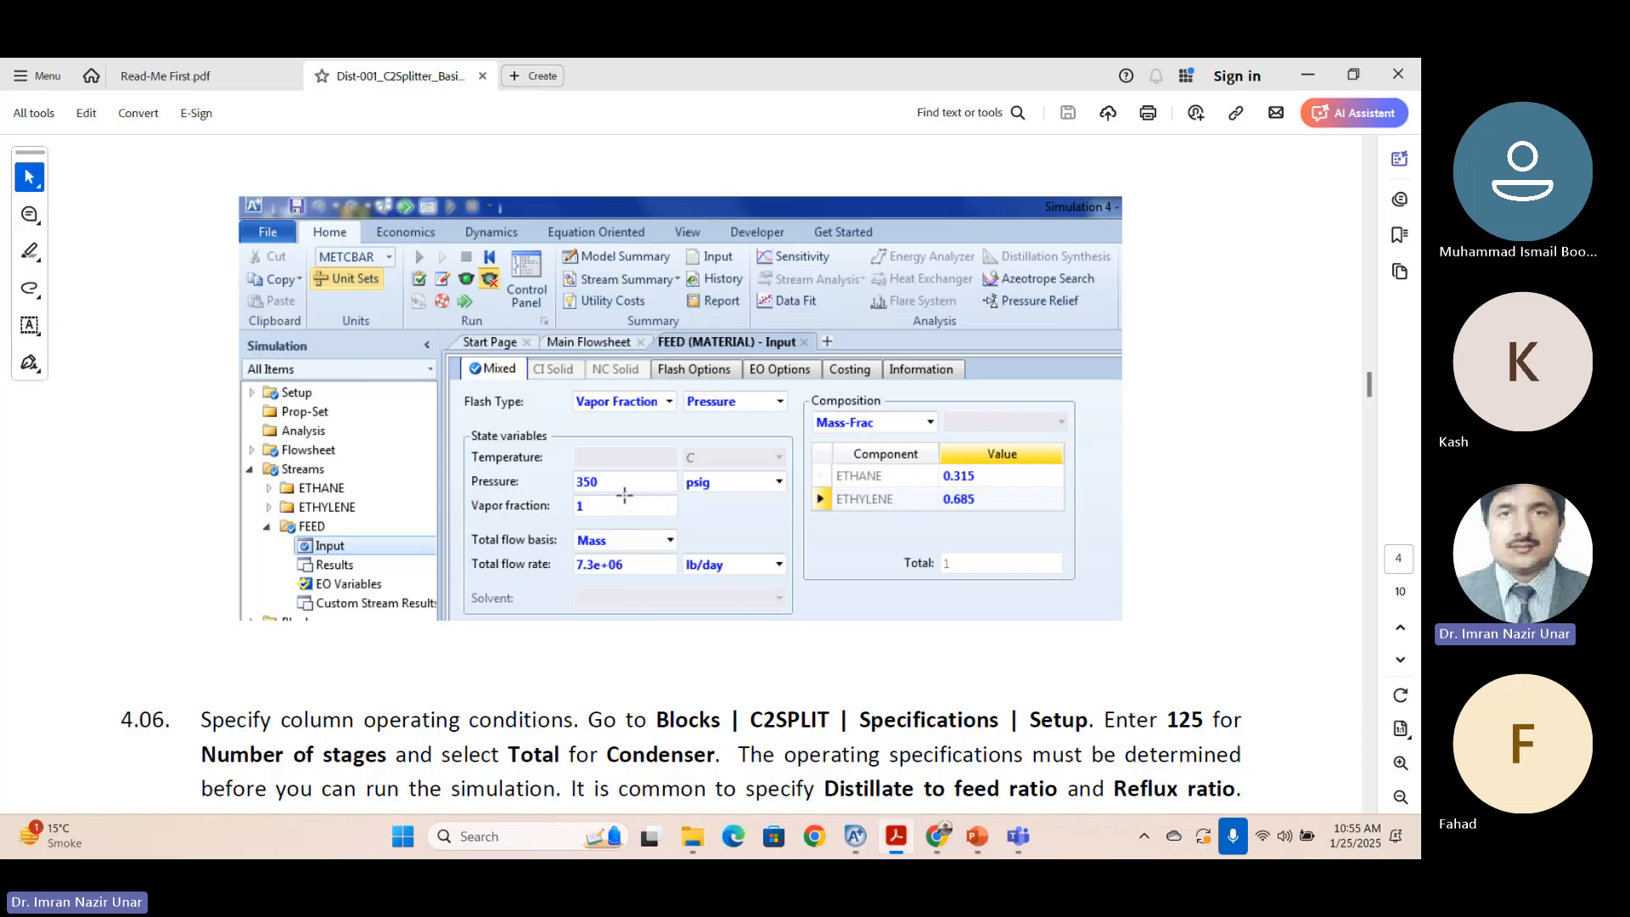
{"action": "key", "text": "alt+Tab"}
{"action": "left_click", "coordinate": [521, 452]}
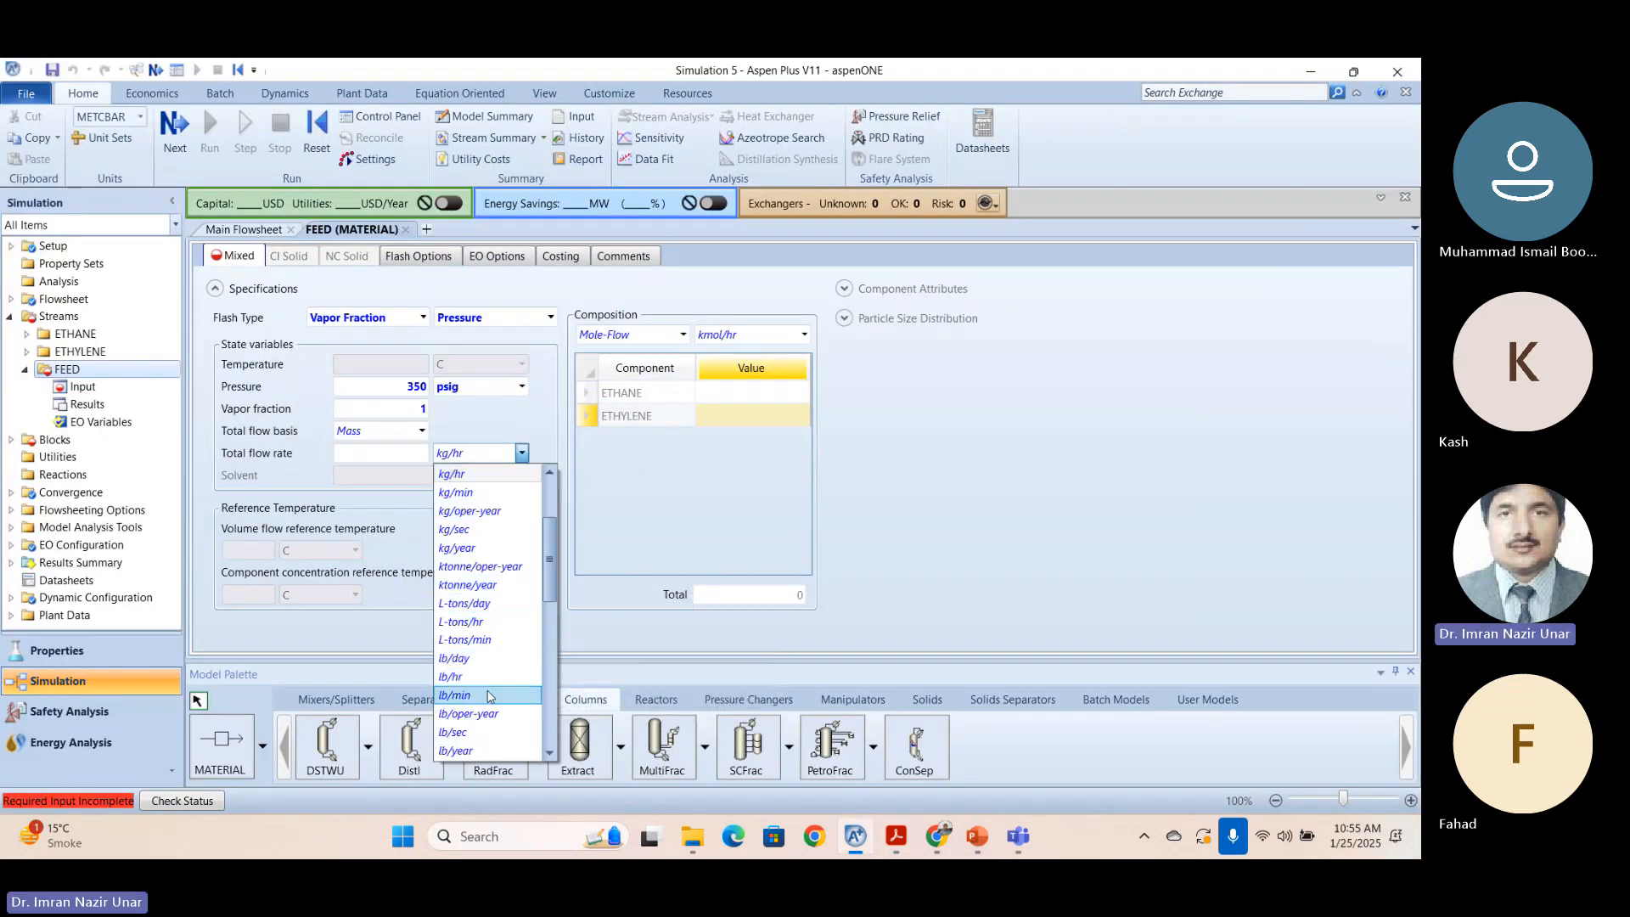
{"action": "left_click", "coordinate": [455, 658]}
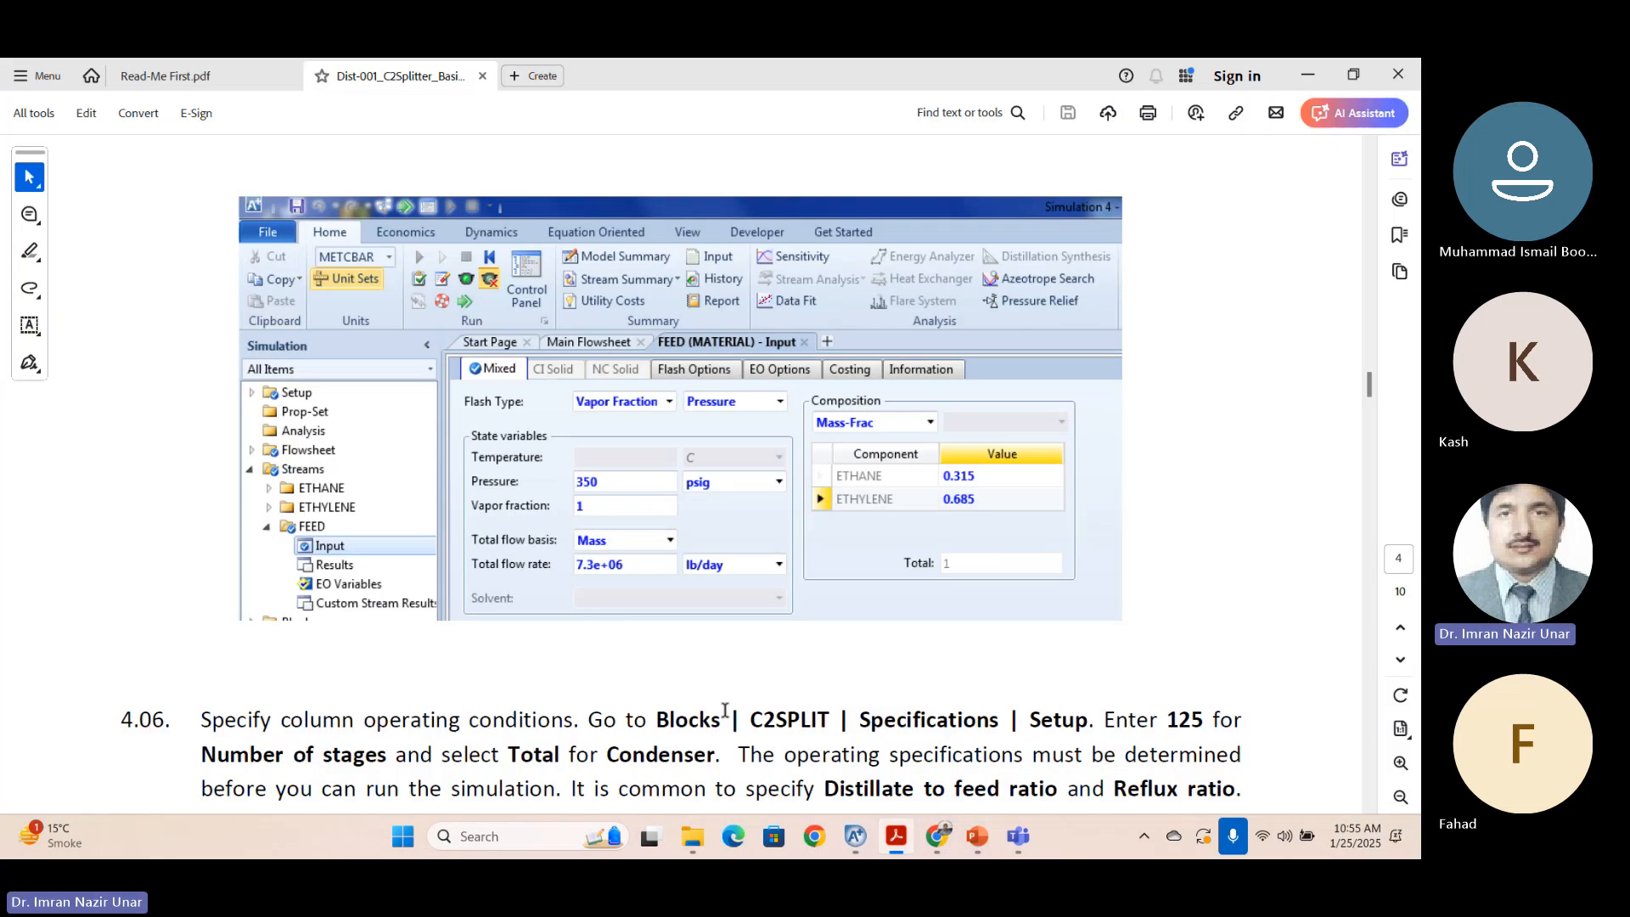
{"action": "key", "text": "alt+Tab"}
{"action": "key", "text": "alt+Tab"}
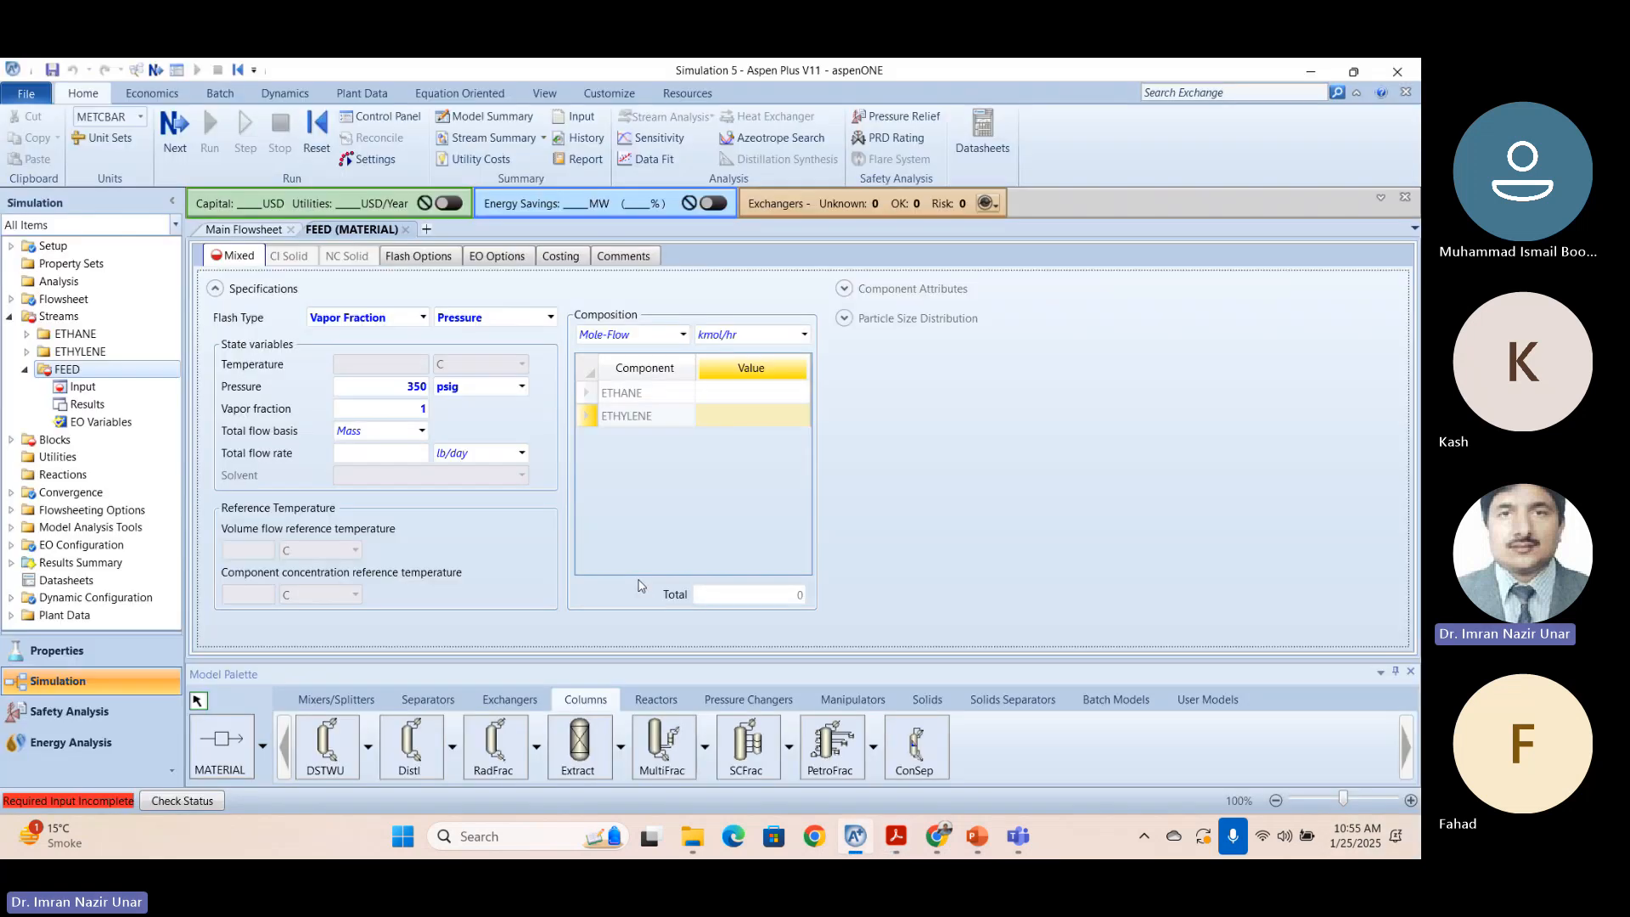
Set the FEED stream's total flow rate to 7.3e+06 lb/day.
{"action": "left_click", "coordinate": [348, 453]}
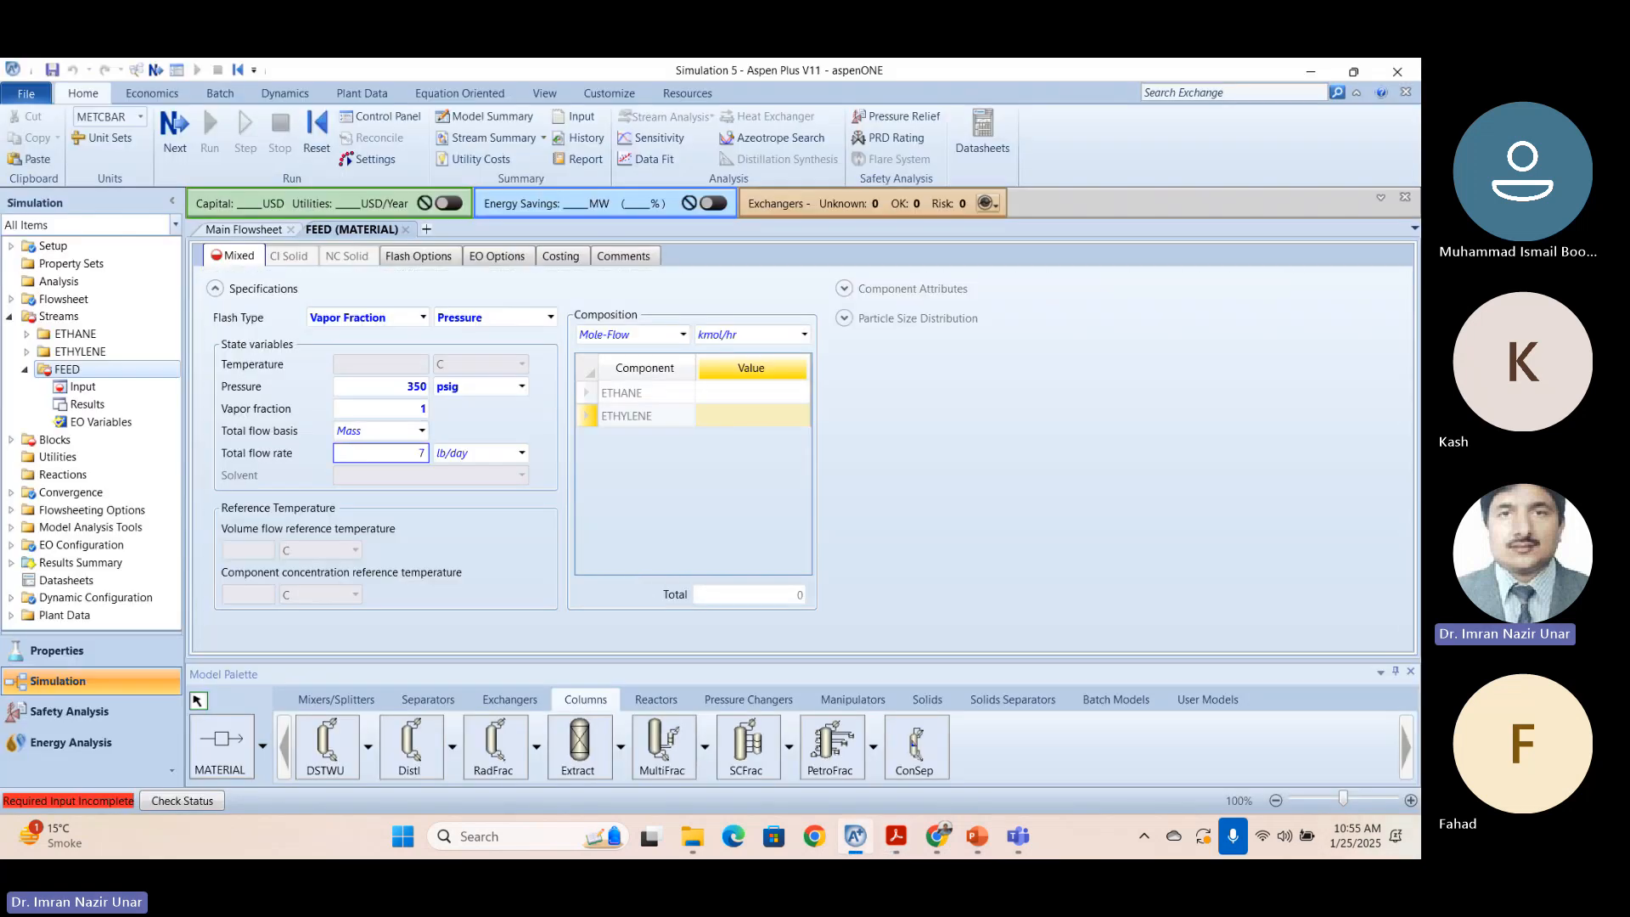
{"action": "type", "text": "7.3e+06"}
{"action": "key", "text": "Return"}
Check the composition basis in the PDF guide and set FEED's composition to Mass-Frac in Aspen Plus.
{"action": "key", "text": "alt+Tab"}
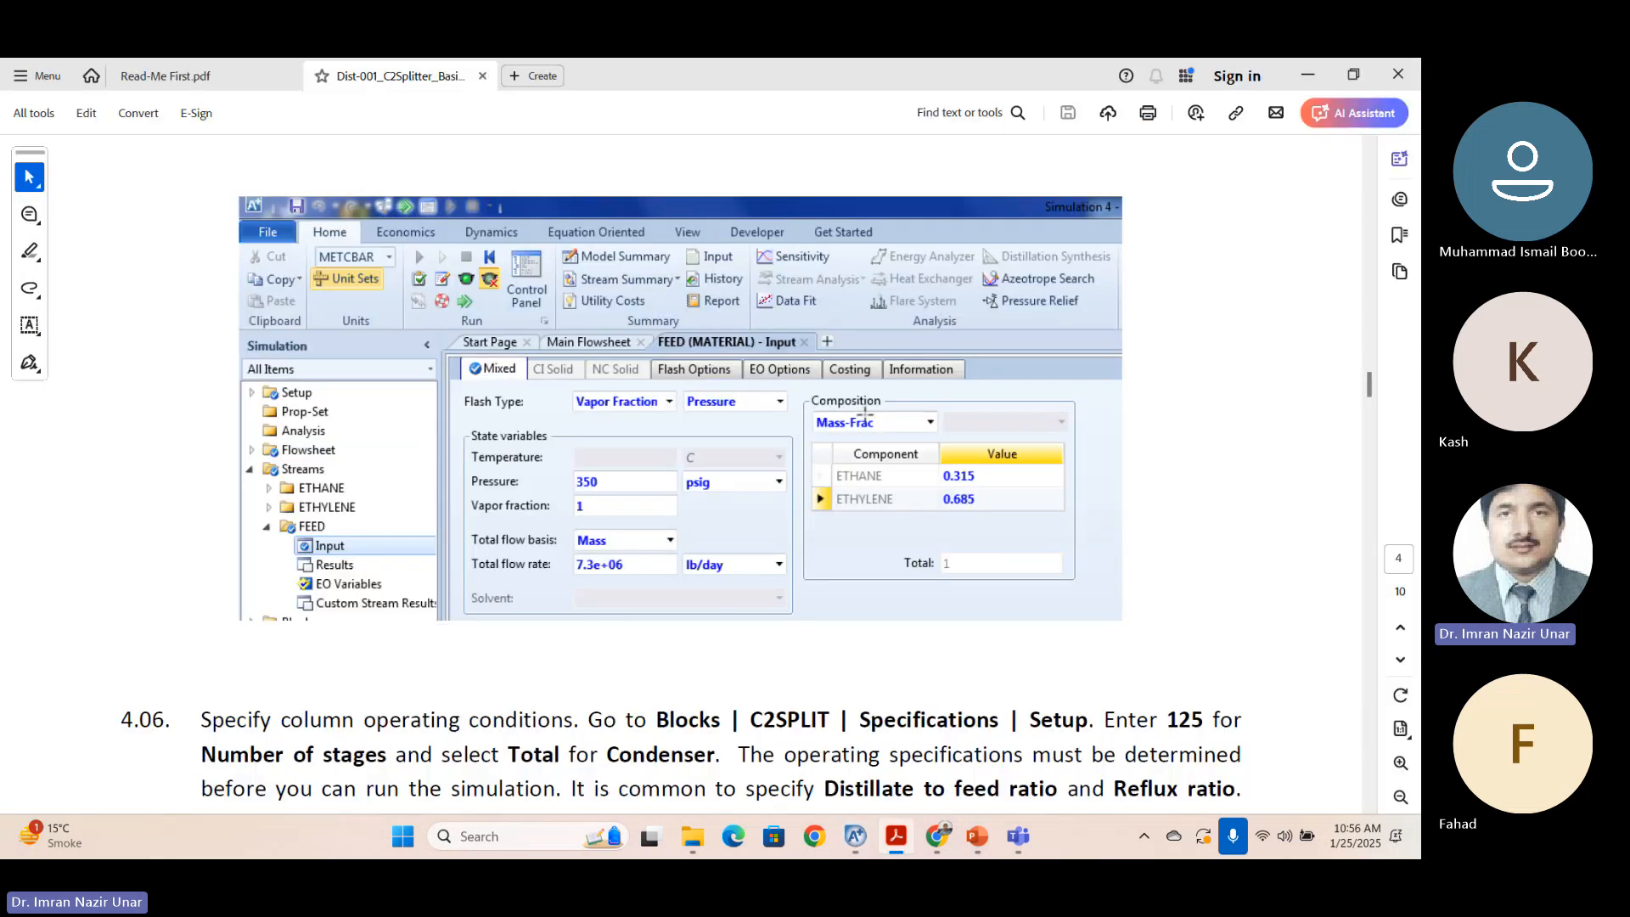
{"action": "key", "text": "alt+Tab"}
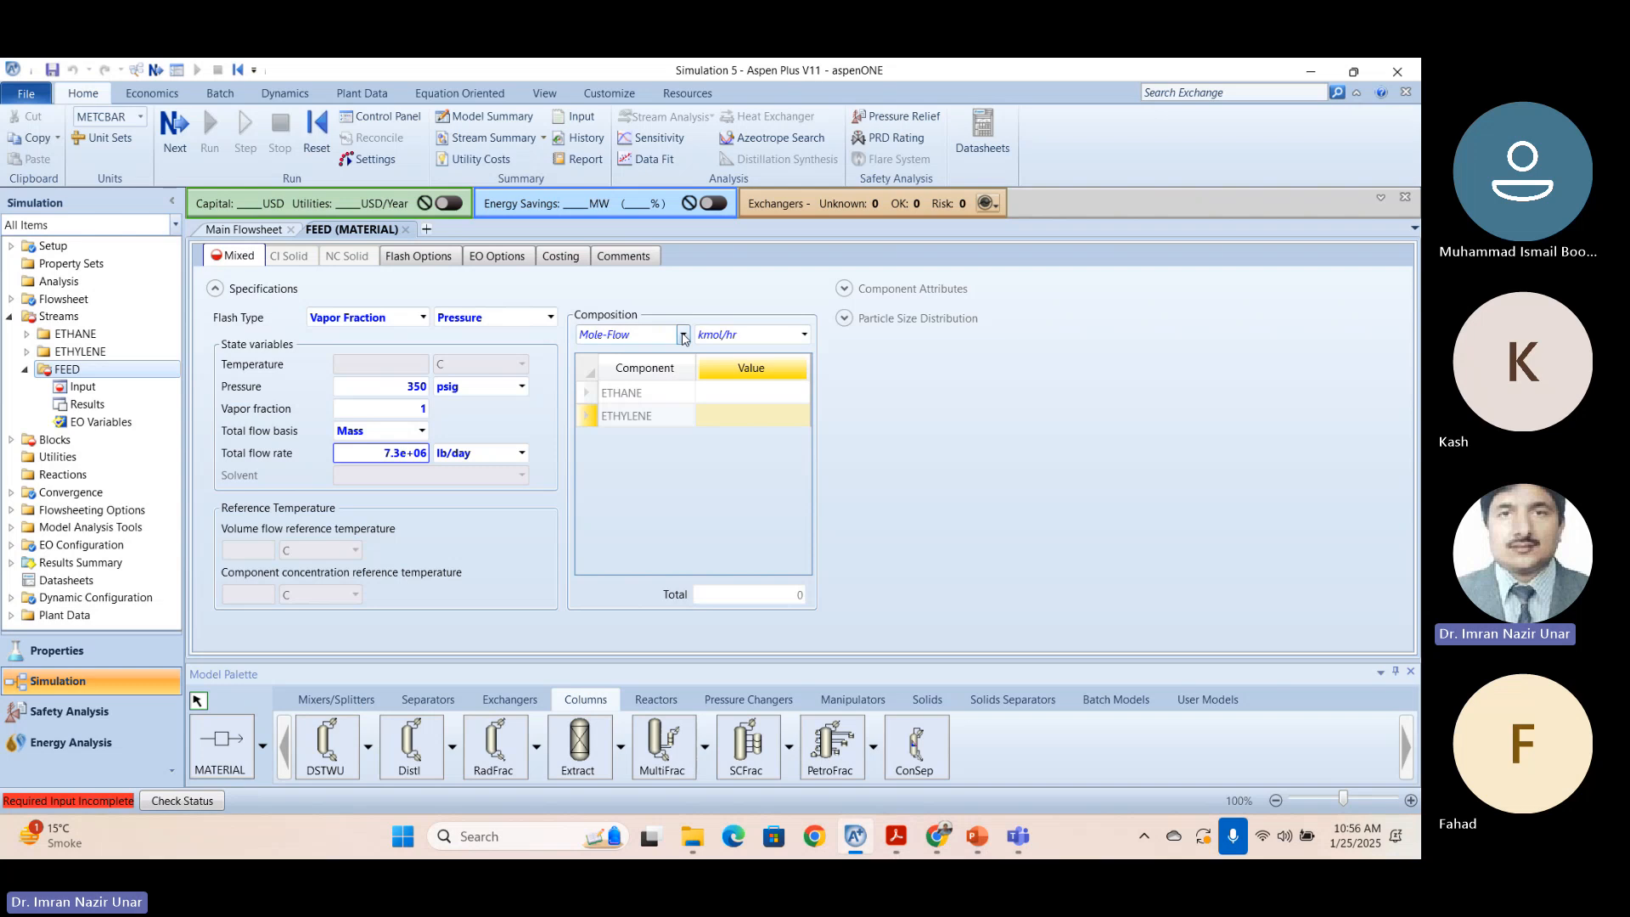
{"action": "left_click", "coordinate": [684, 336]}
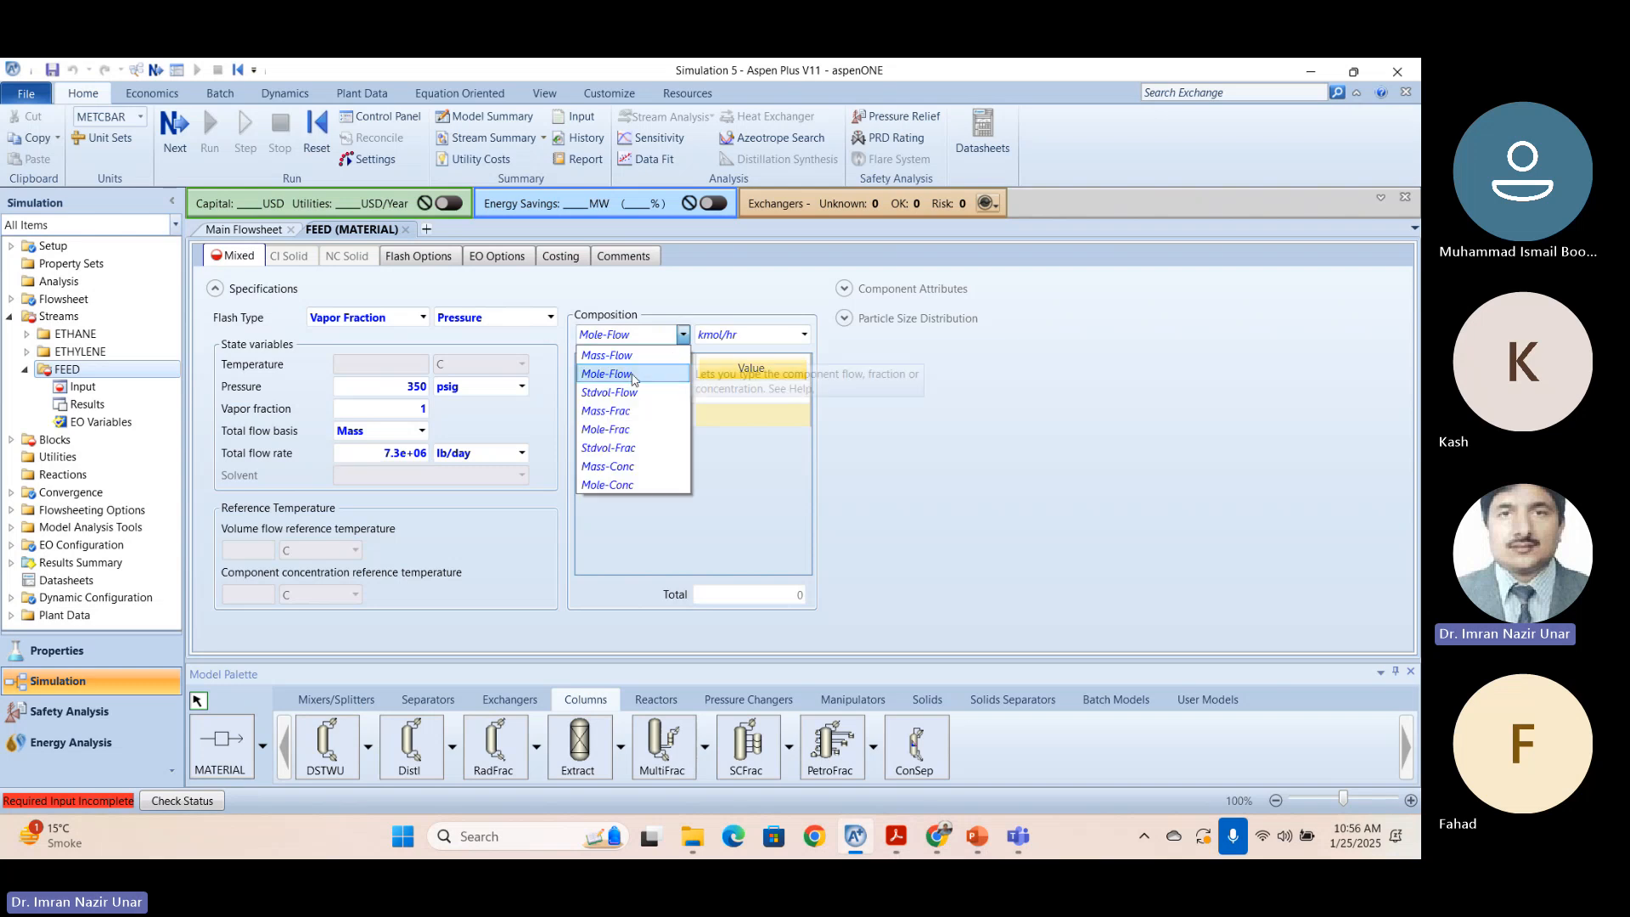
{"action": "left_click", "coordinate": [637, 429]}
Following the PDF guide, enter FEED mass fractions of 0.315 for ETHANE and 0.685 for ETHYLENE.
{"action": "key", "text": "alt+Tab"}
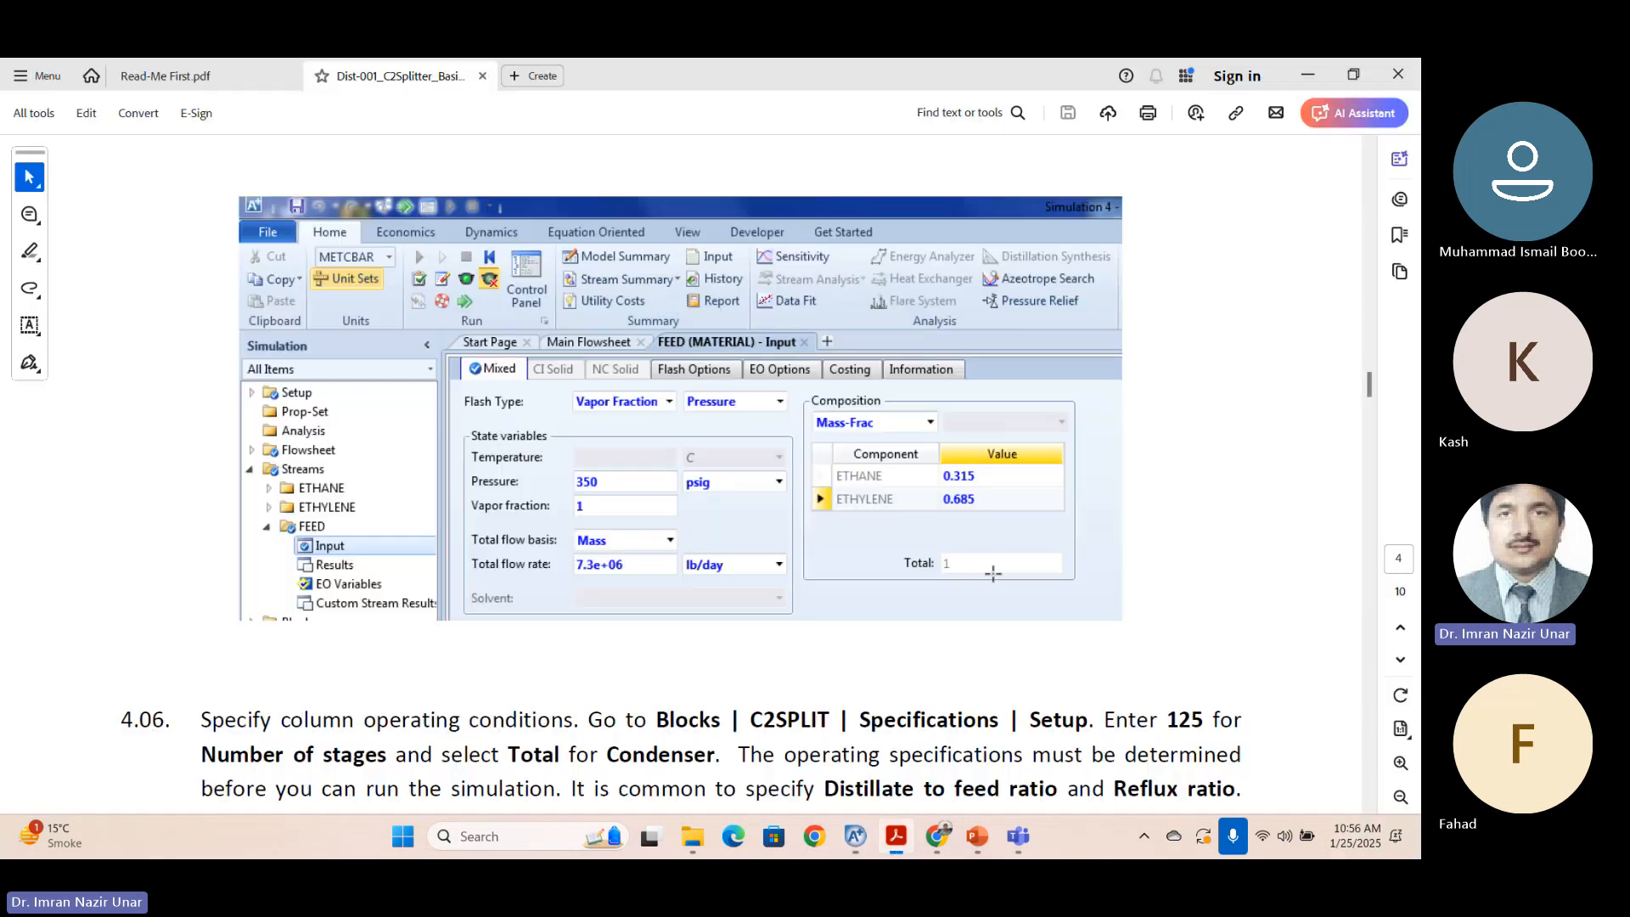
{"action": "key", "text": "alt+Tab"}
{"action": "left_click", "coordinate": [758, 421]}
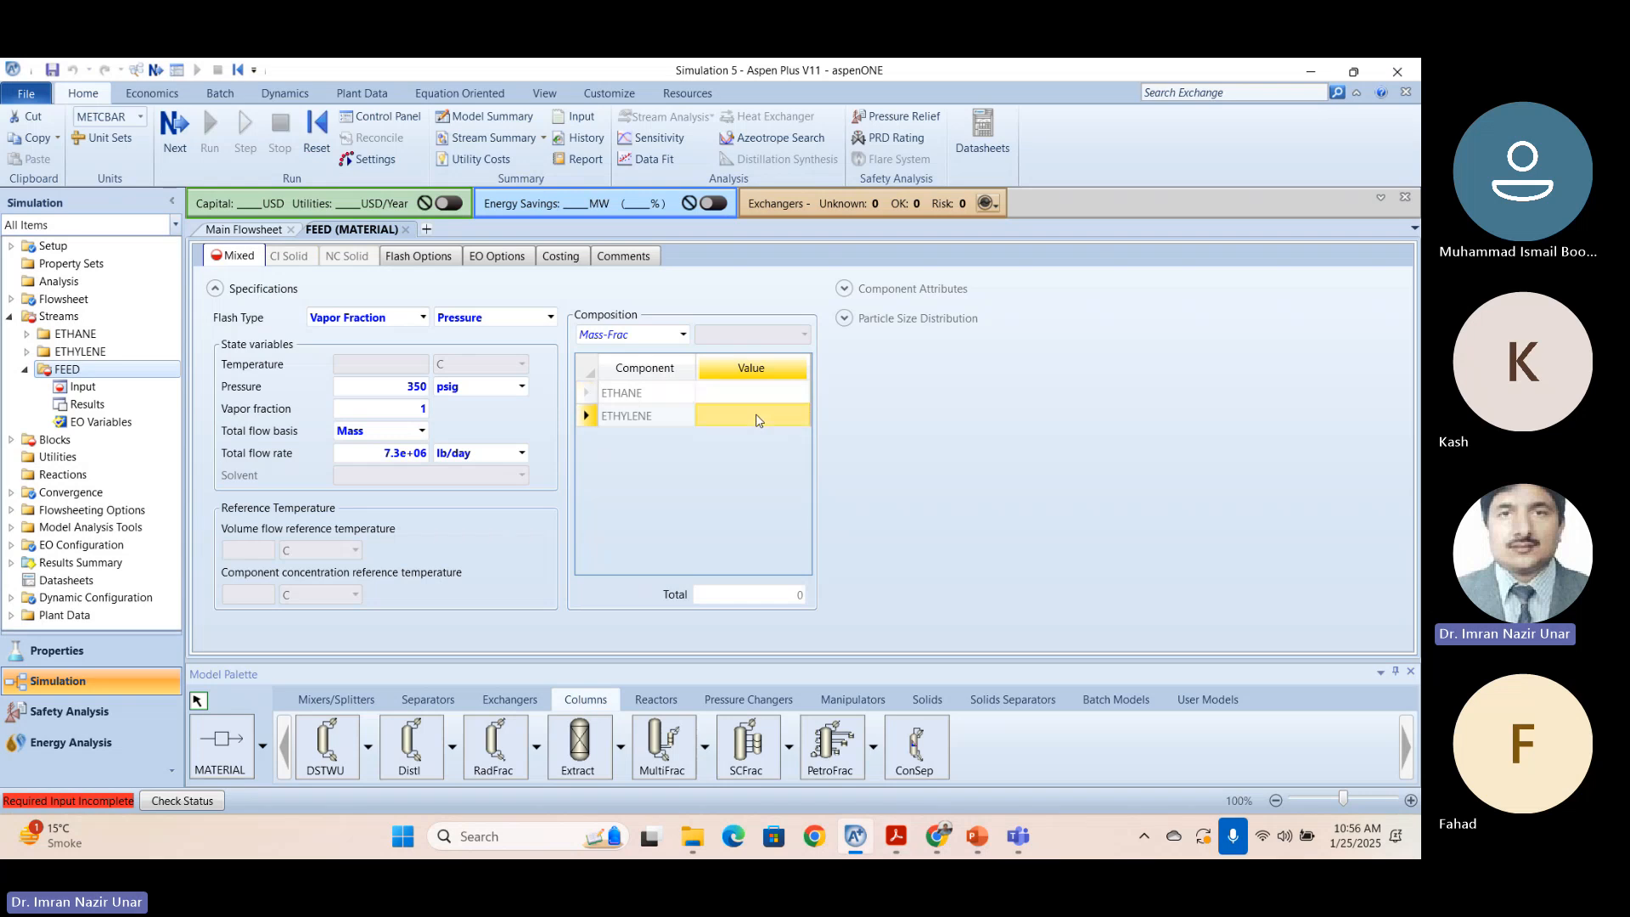
{"action": "left_click", "coordinate": [748, 393]}
{"action": "type", "text": "0.315"}
{"action": "key", "text": "Return"}
{"action": "key", "text": "alt+Tab"}
{"action": "key", "text": "alt+Tab"}
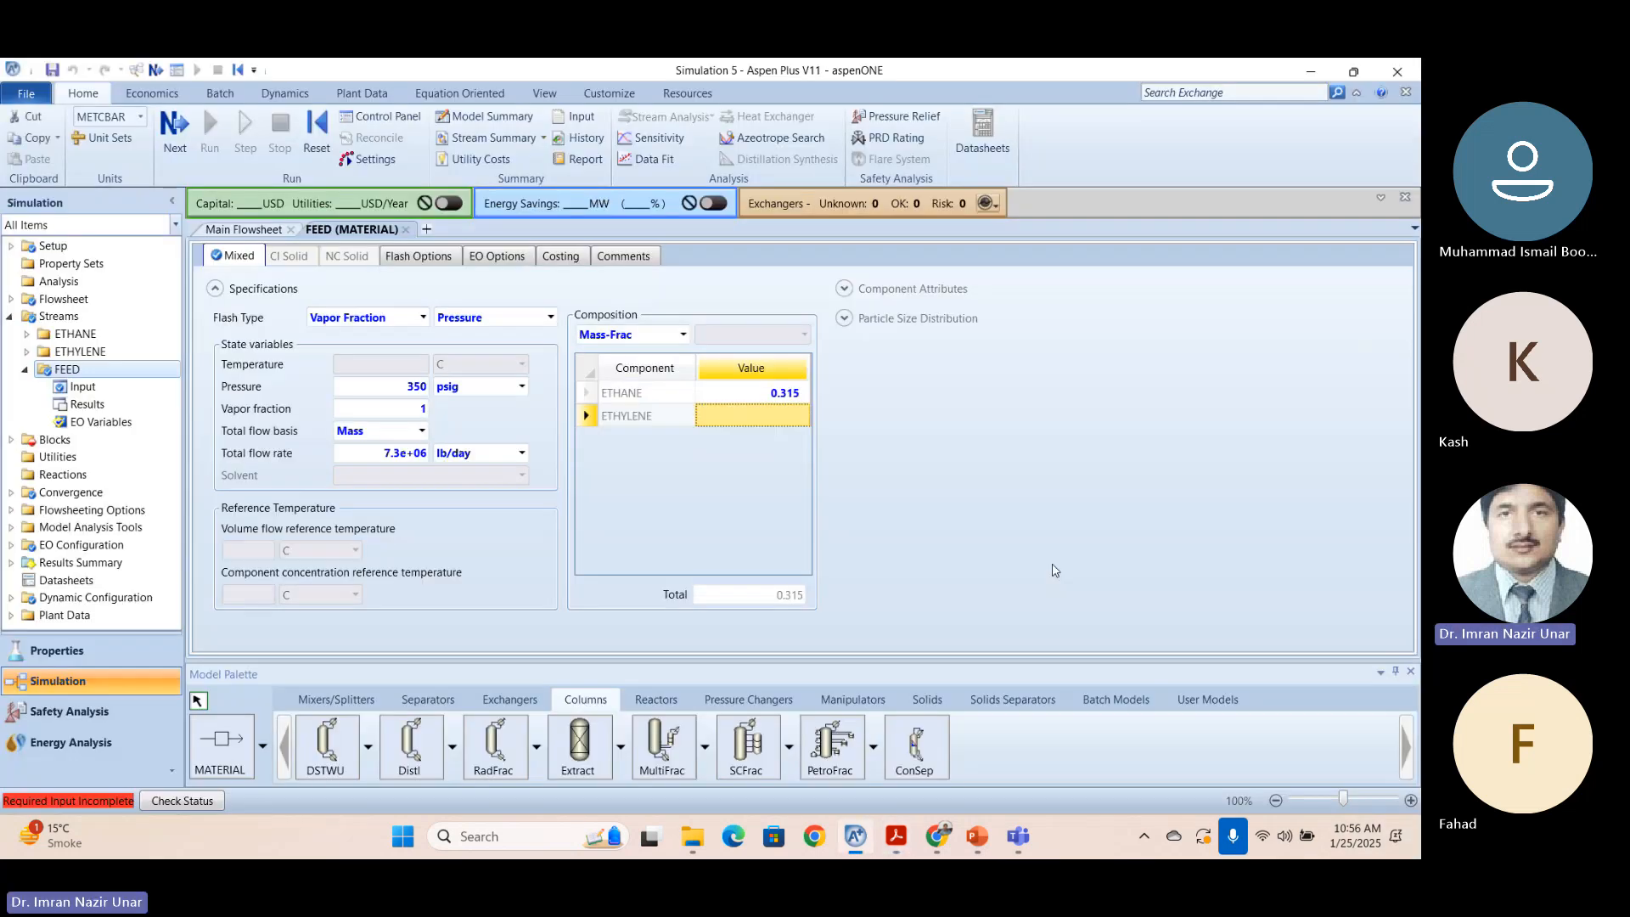
{"action": "type", "text": "0.685"}
{"action": "key", "text": "Return"}
Open the C2SPLIT column's configuration from the main flowsheet, review the calculation types and select Equilibrium.
{"action": "left_click", "coordinate": [243, 230]}
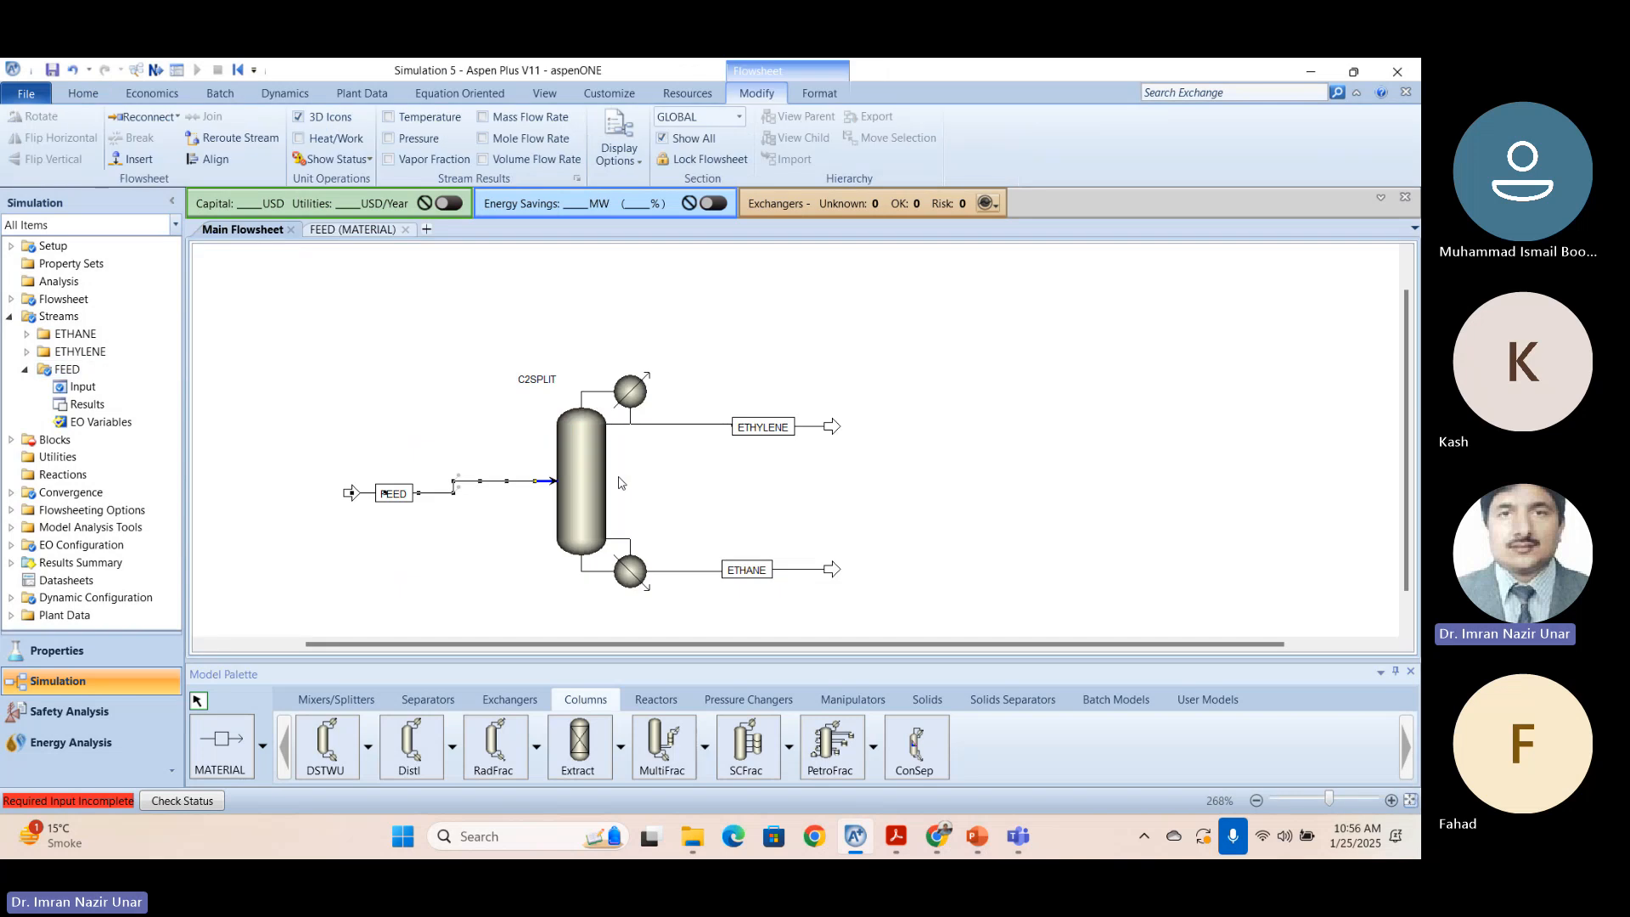
{"action": "left_click", "coordinate": [549, 470]}
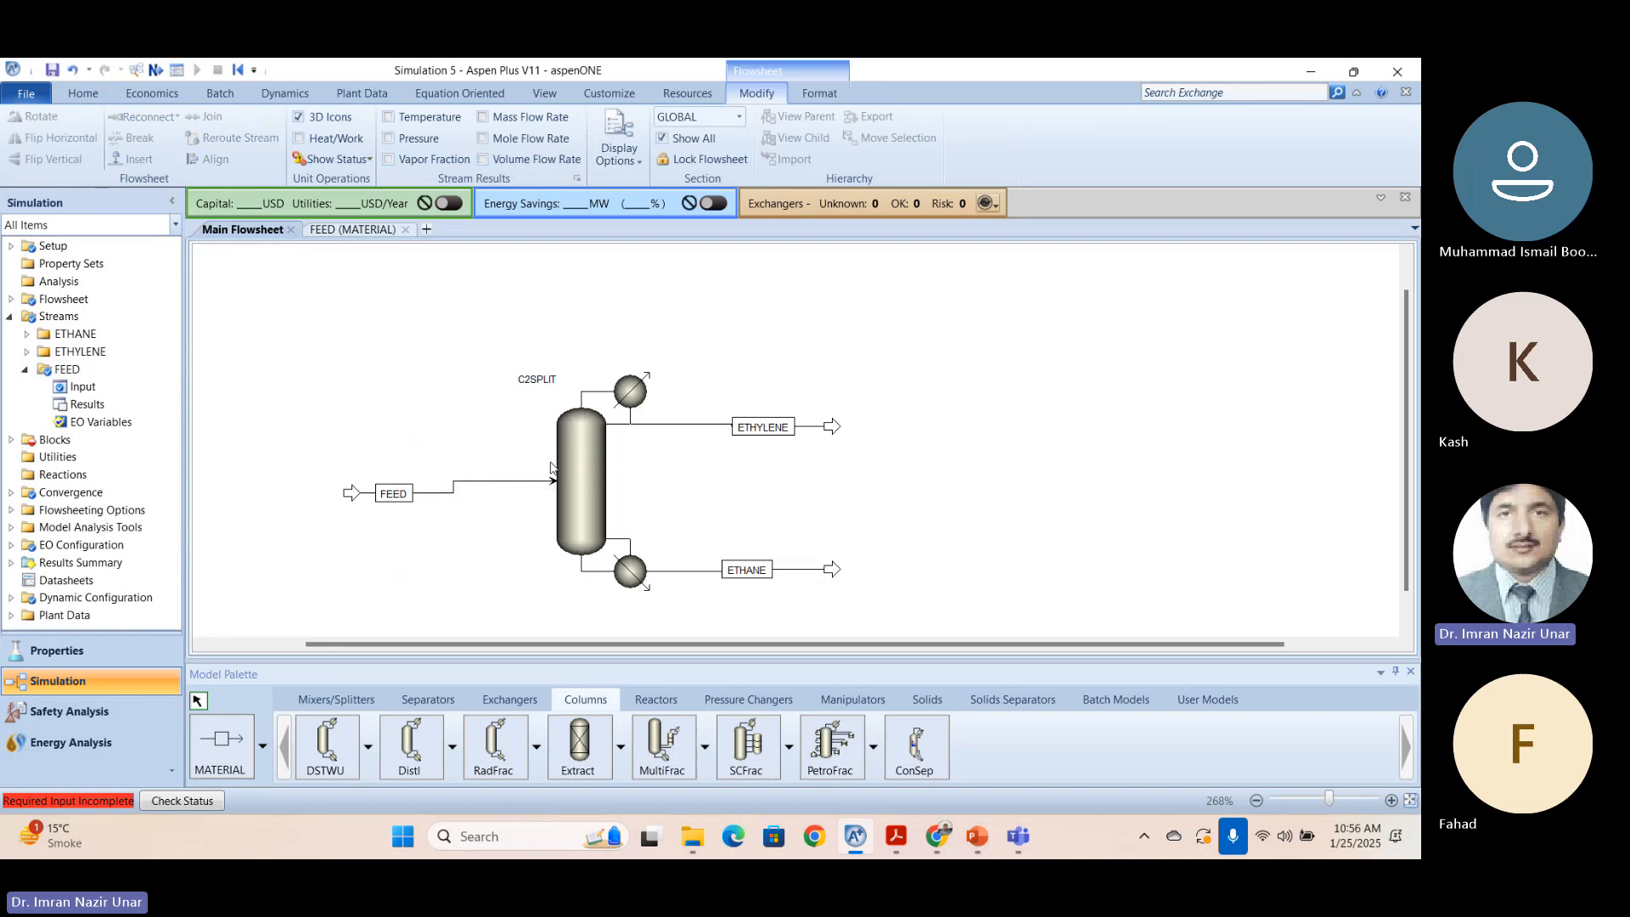
{"action": "double_click", "coordinate": [596, 463]}
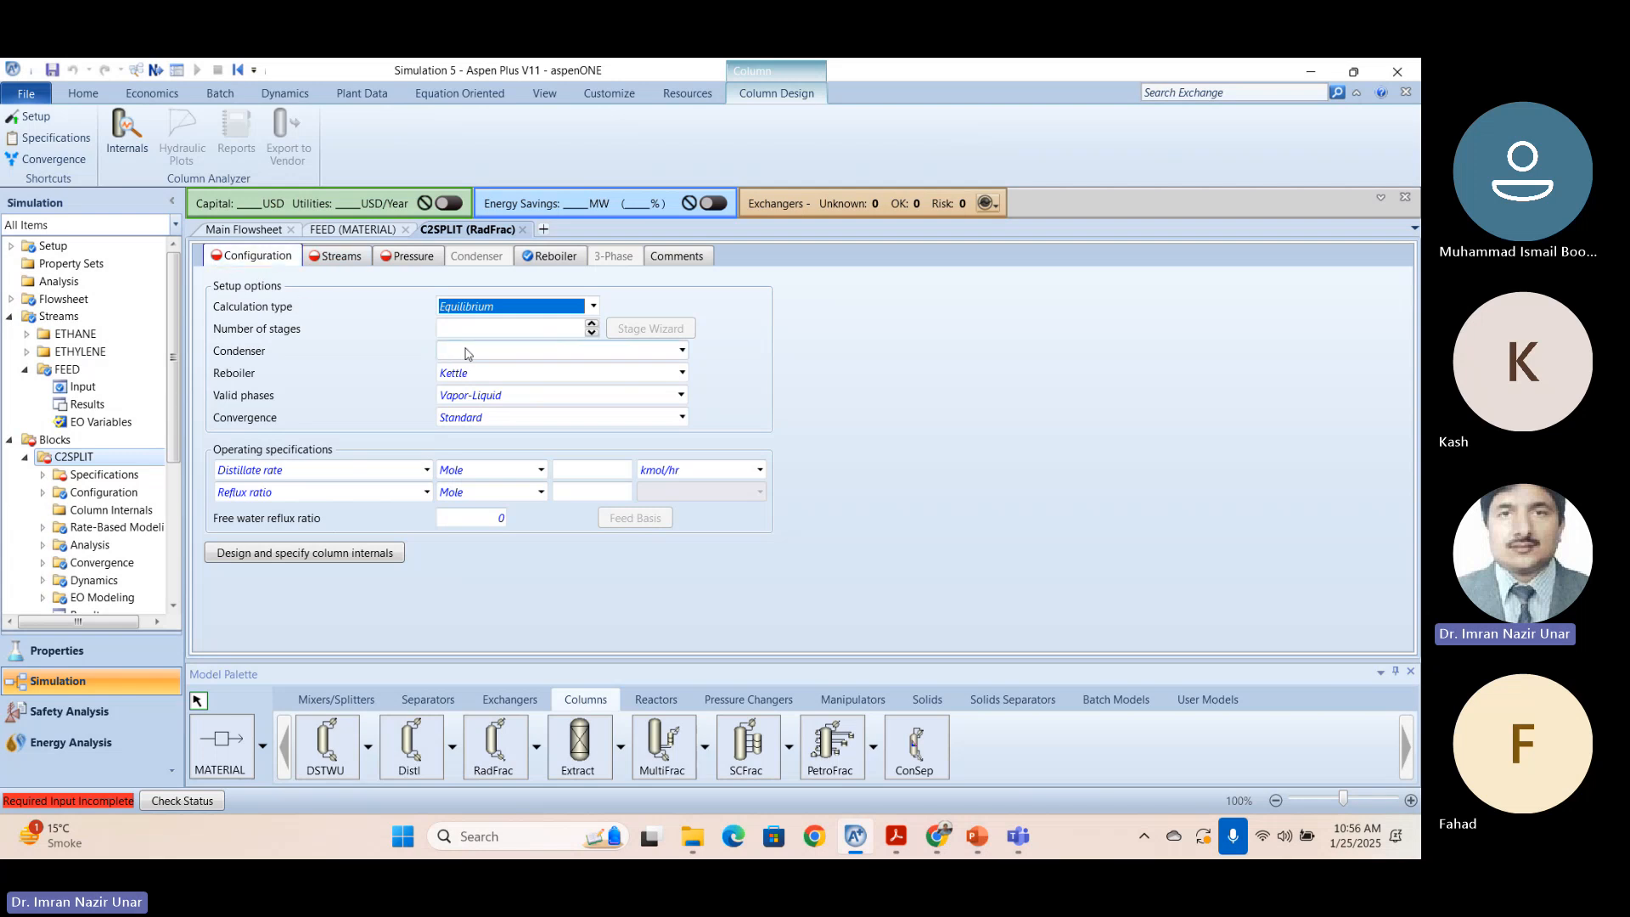
{"action": "left_click", "coordinate": [593, 307]}
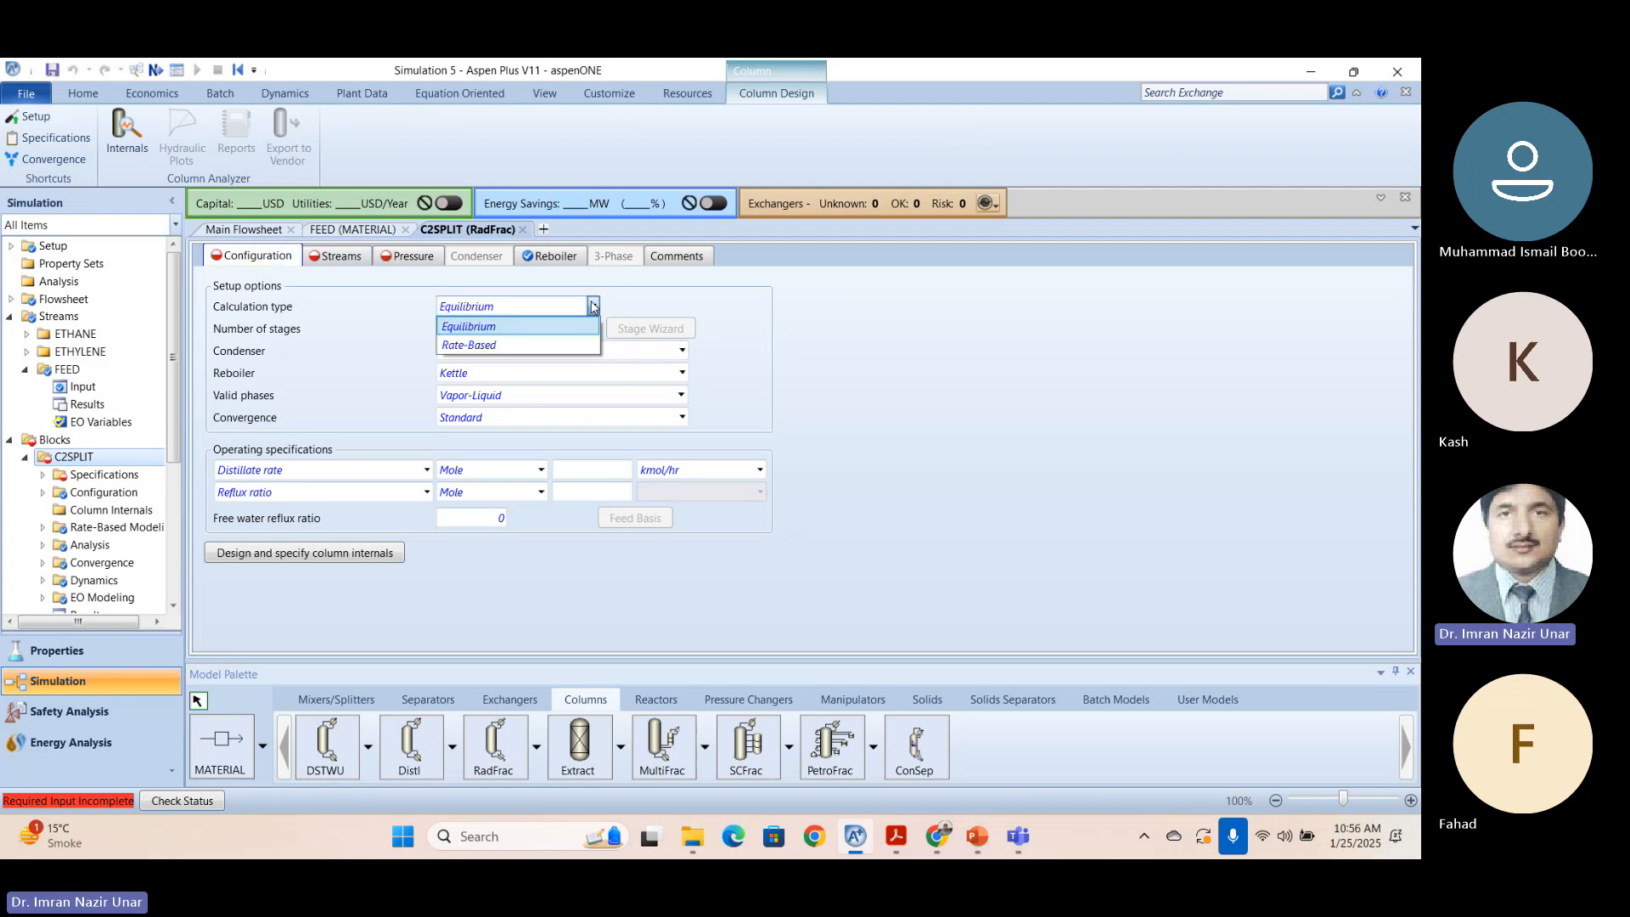
{"action": "left_click", "coordinate": [592, 306]}
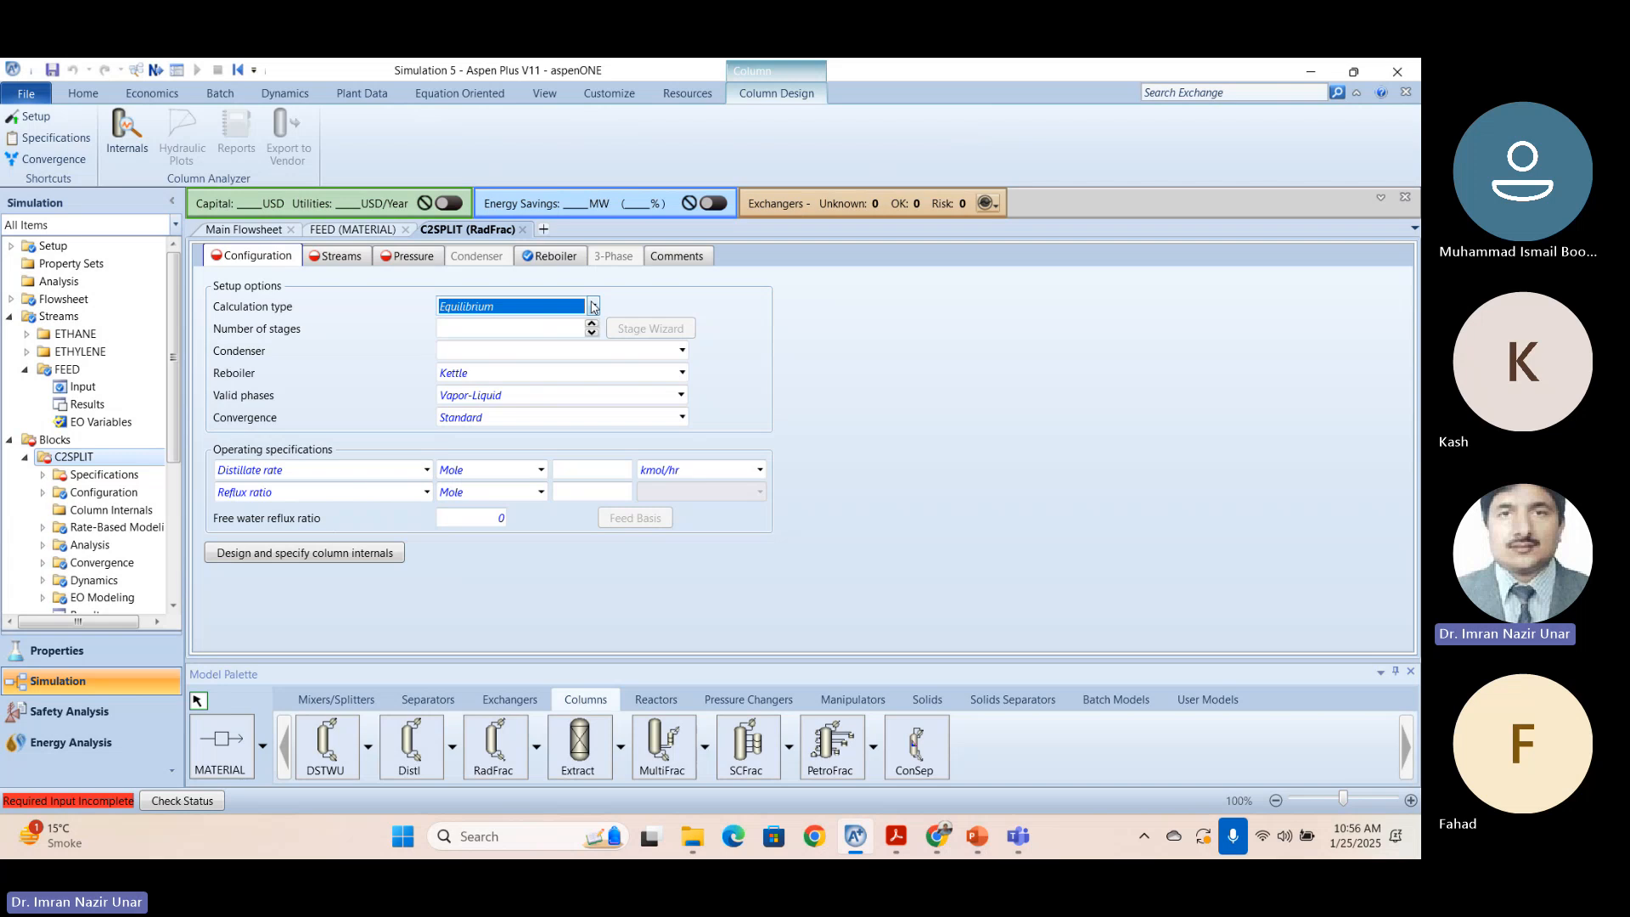
{"action": "left_click", "coordinate": [593, 307]}
{"action": "left_click", "coordinate": [593, 307]}
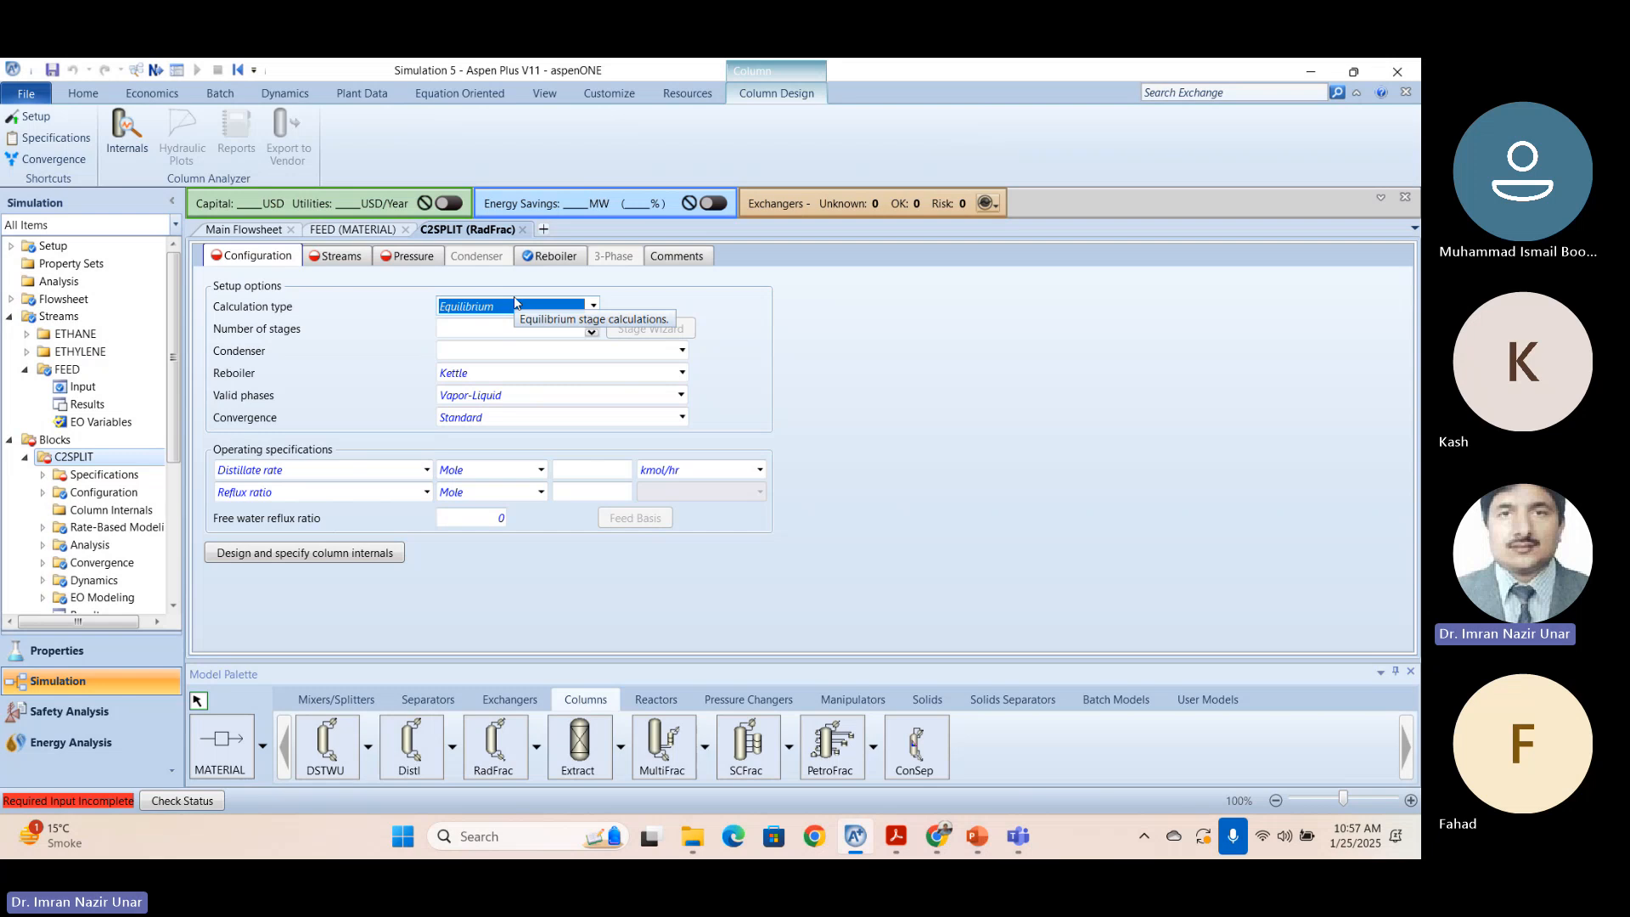
{"action": "left_click", "coordinate": [593, 306]}
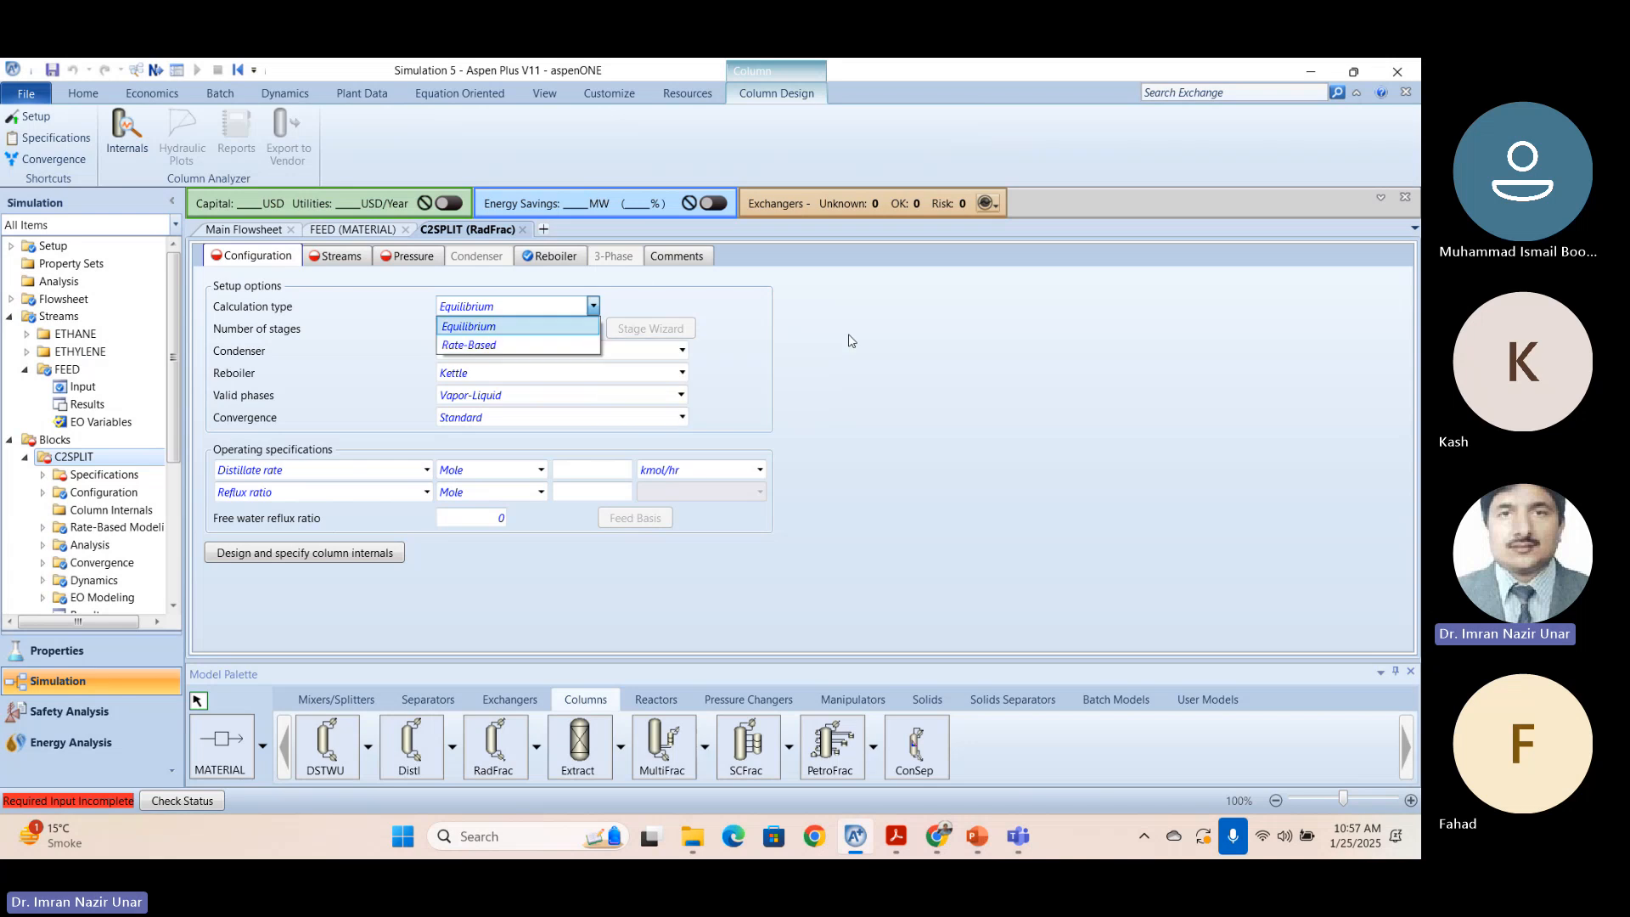
{"action": "left_click", "coordinate": [450, 326]}
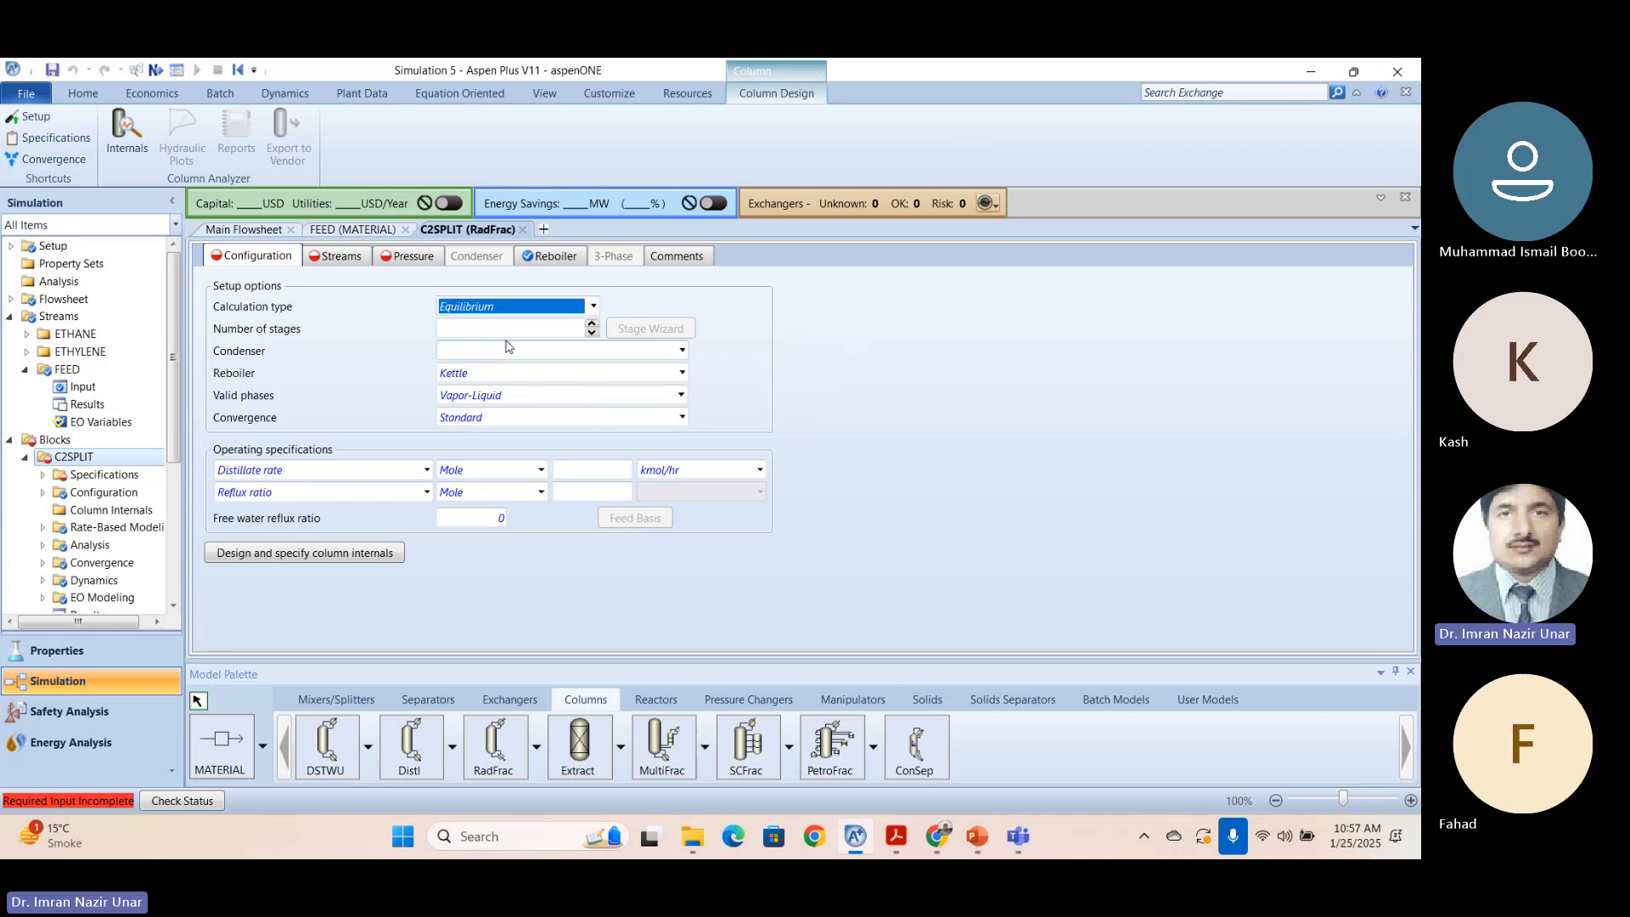
Look up the column configuration in the PDF guide and set C2SPLIT's number of stages to 125.
{"action": "key", "text": "alt+Tab"}
{"action": "scroll", "coordinate": [718, 537], "scroll_direction": "down", "scroll_amount": 10}
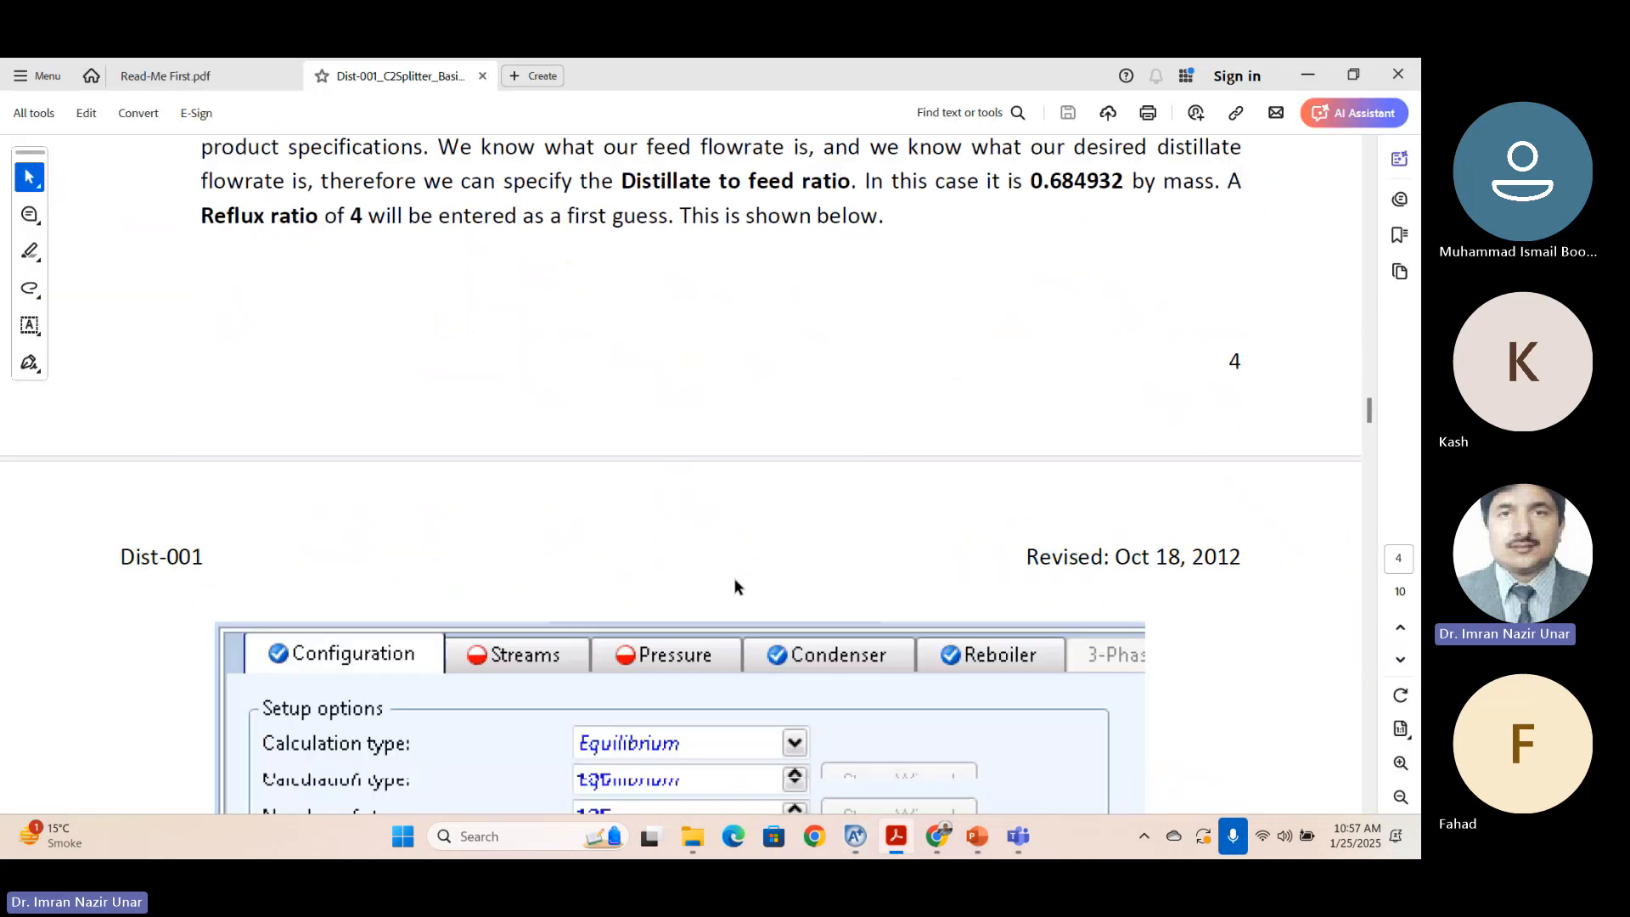
{"action": "key", "text": "alt+Tab"}
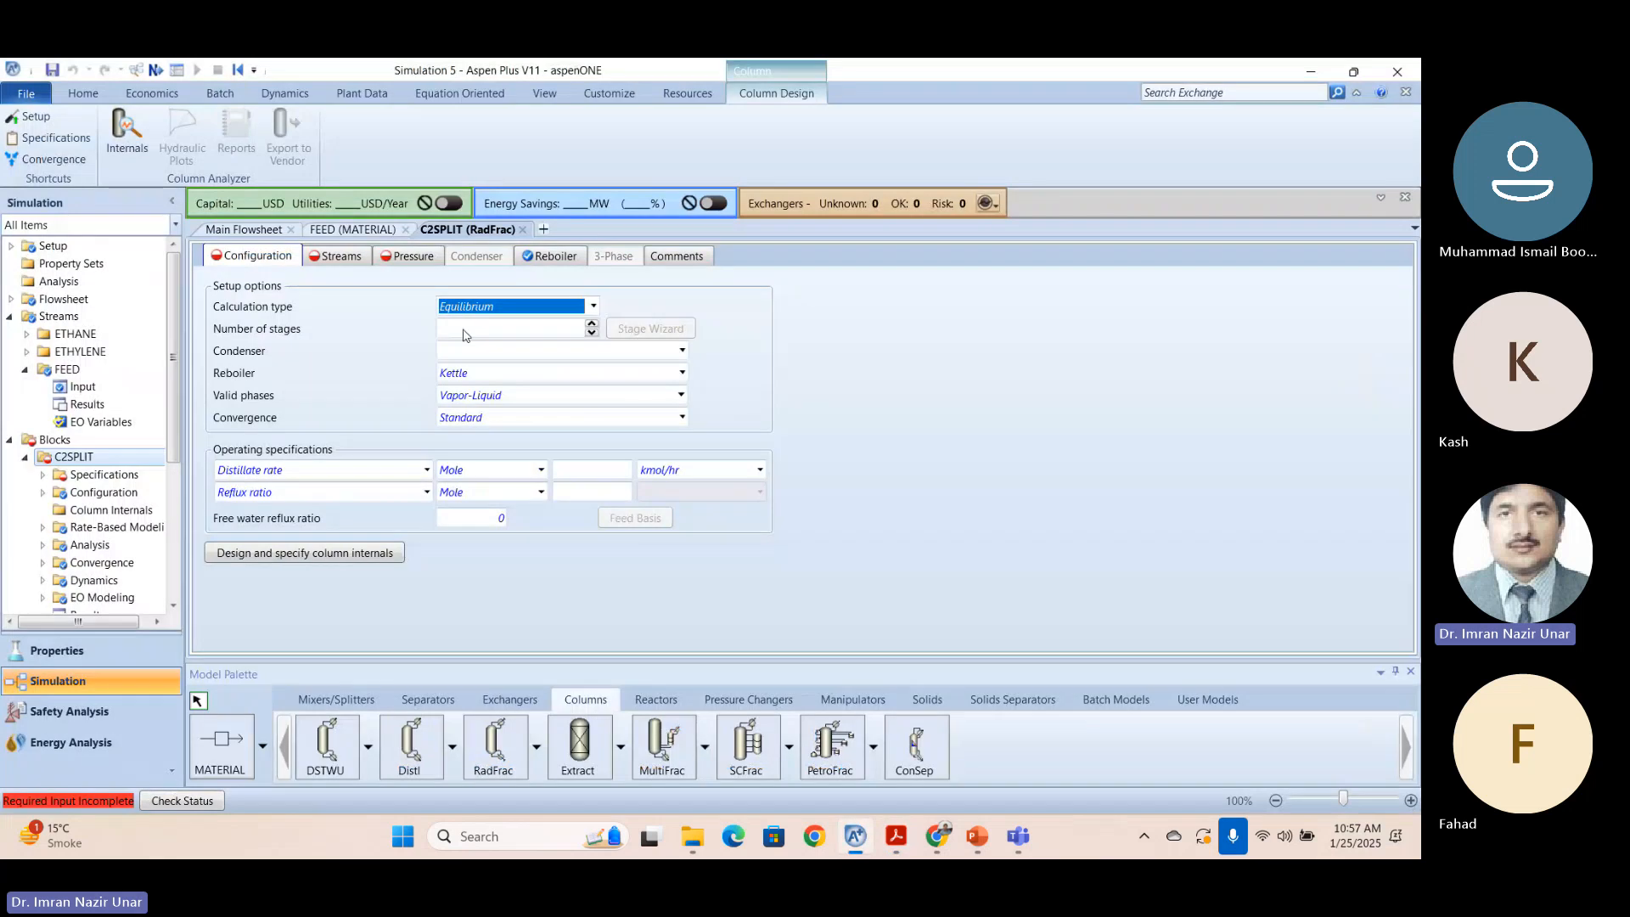
{"action": "left_click", "coordinate": [464, 331]}
{"action": "type", "text": "125"}
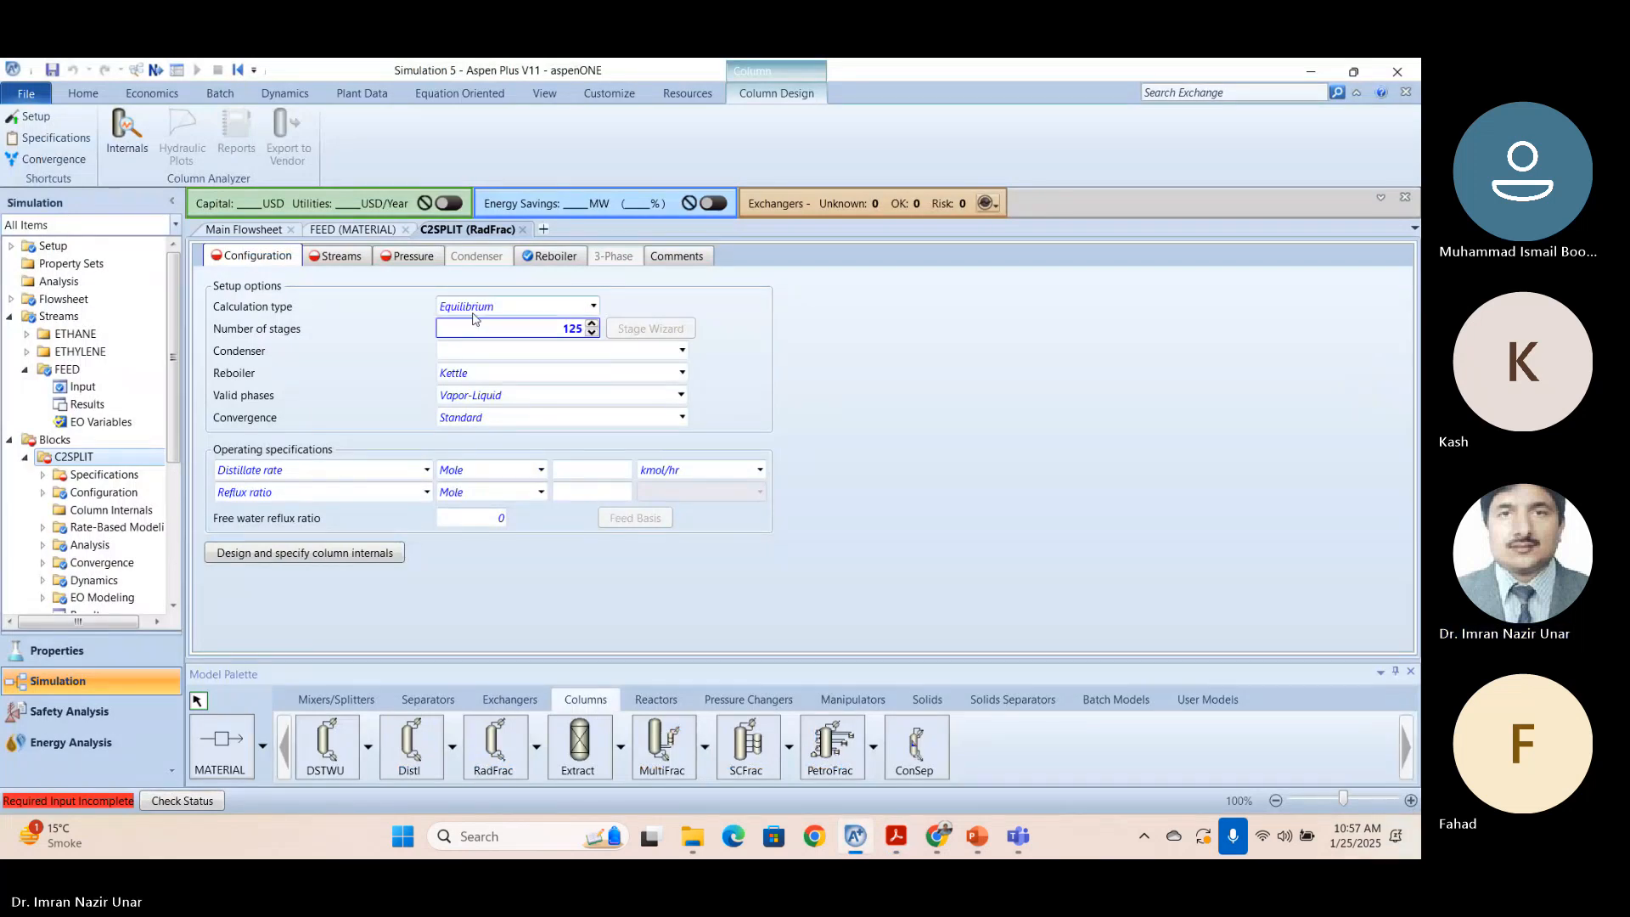
Check the condenser type in the PDF guide and set C2SPLIT's condenser to Total.
{"action": "left_click", "coordinate": [569, 354]}
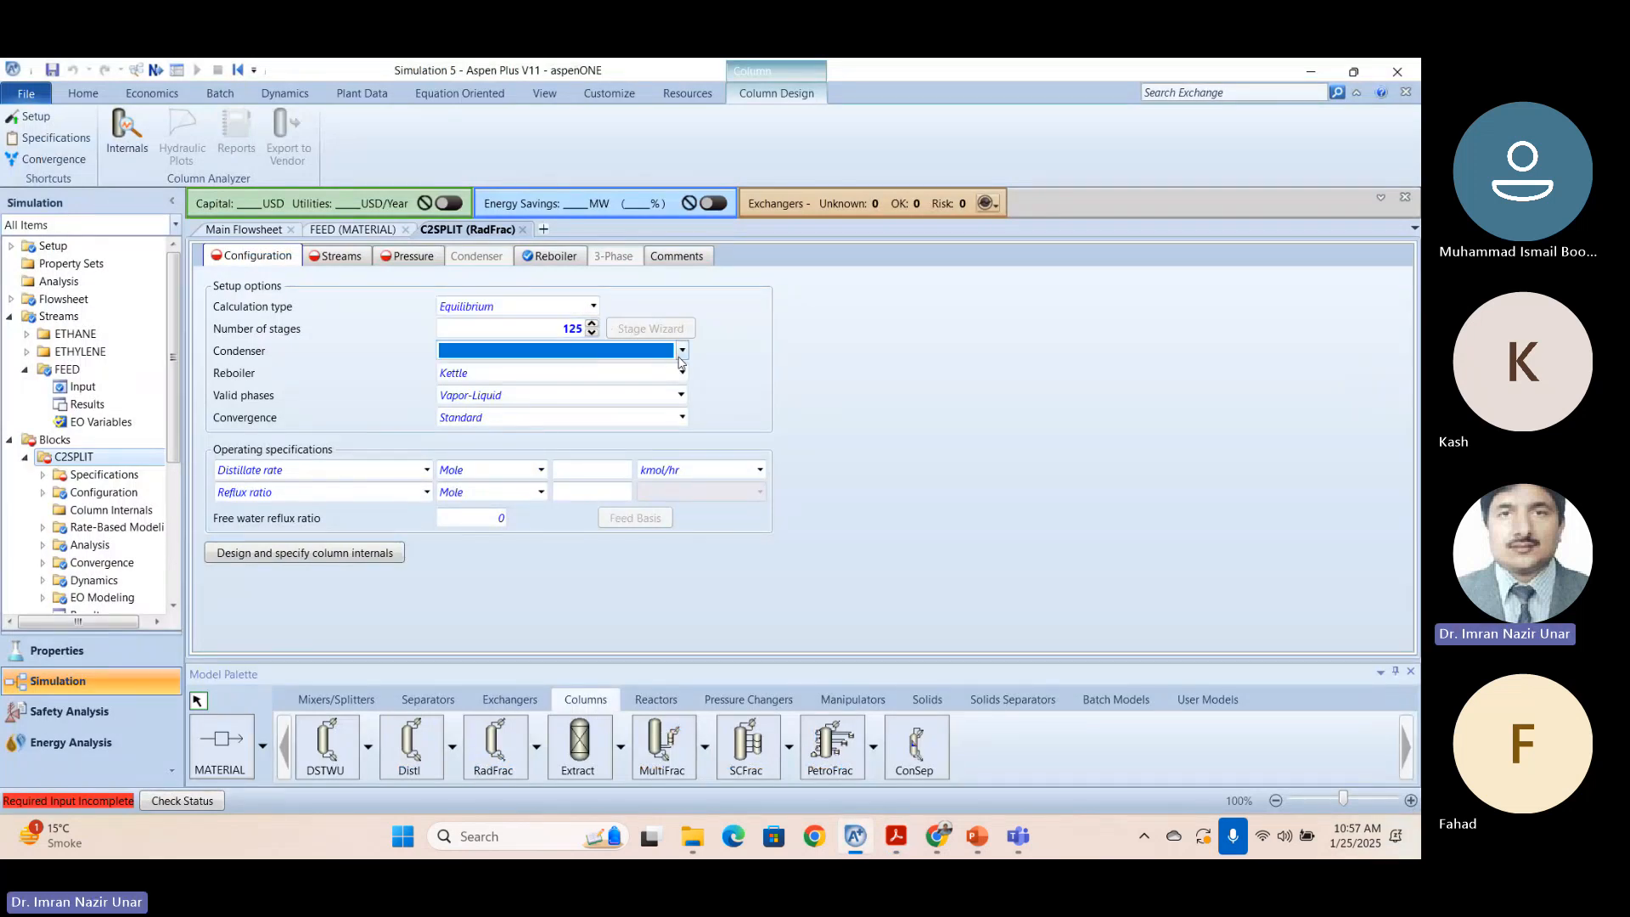
{"action": "key", "text": "alt+Tab"}
{"action": "key", "text": "alt+Tab"}
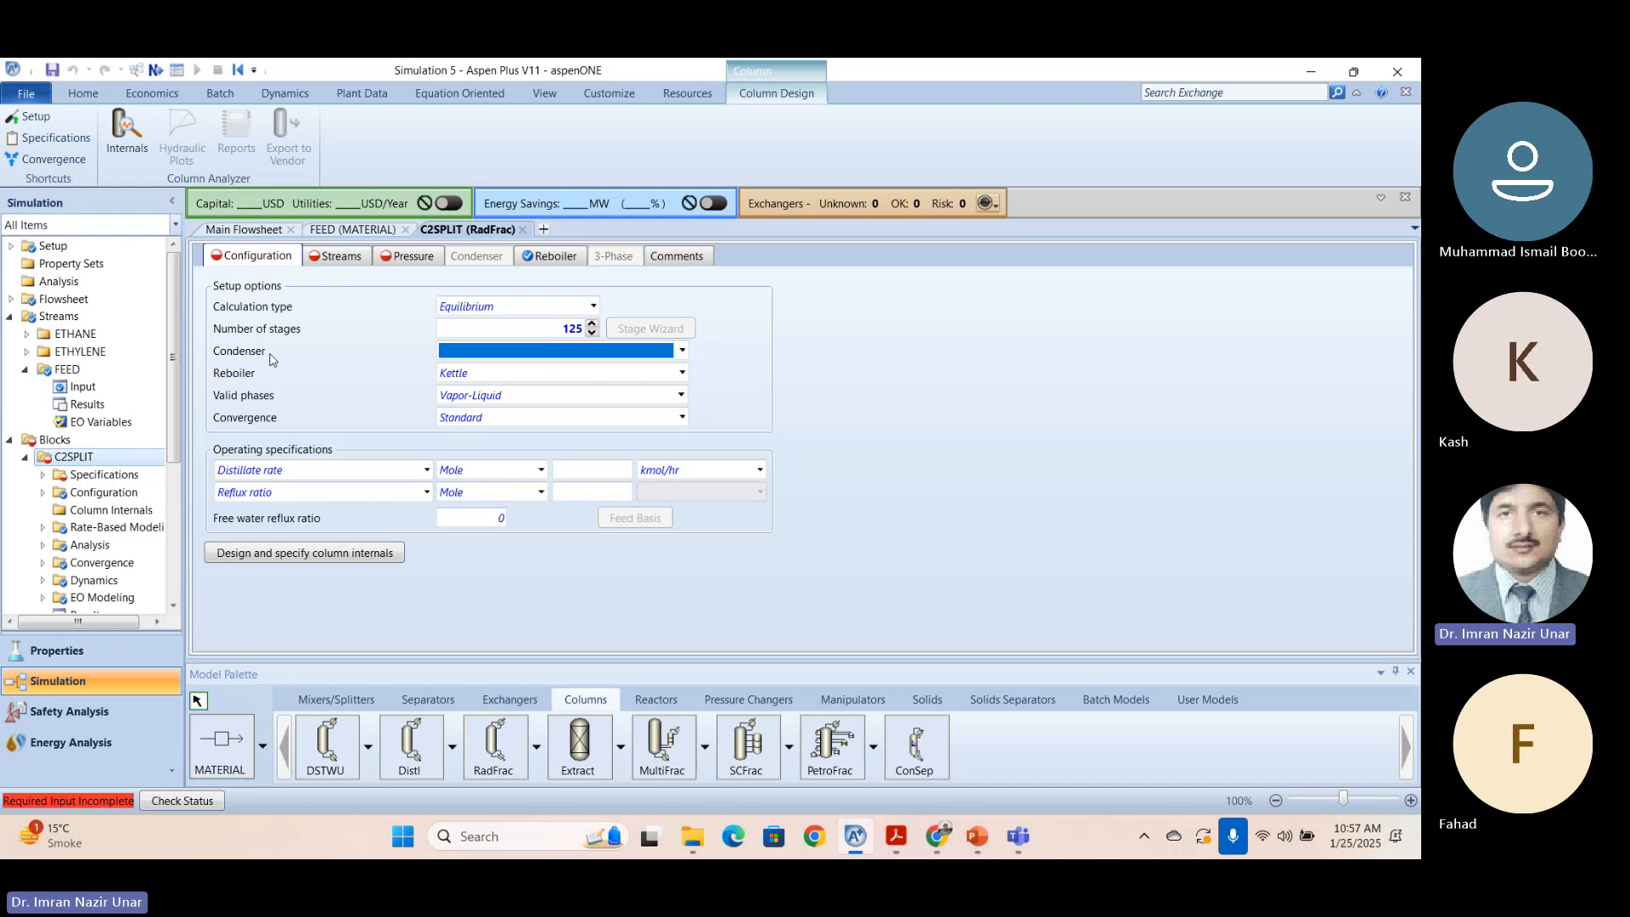
{"action": "left_click", "coordinate": [684, 352]}
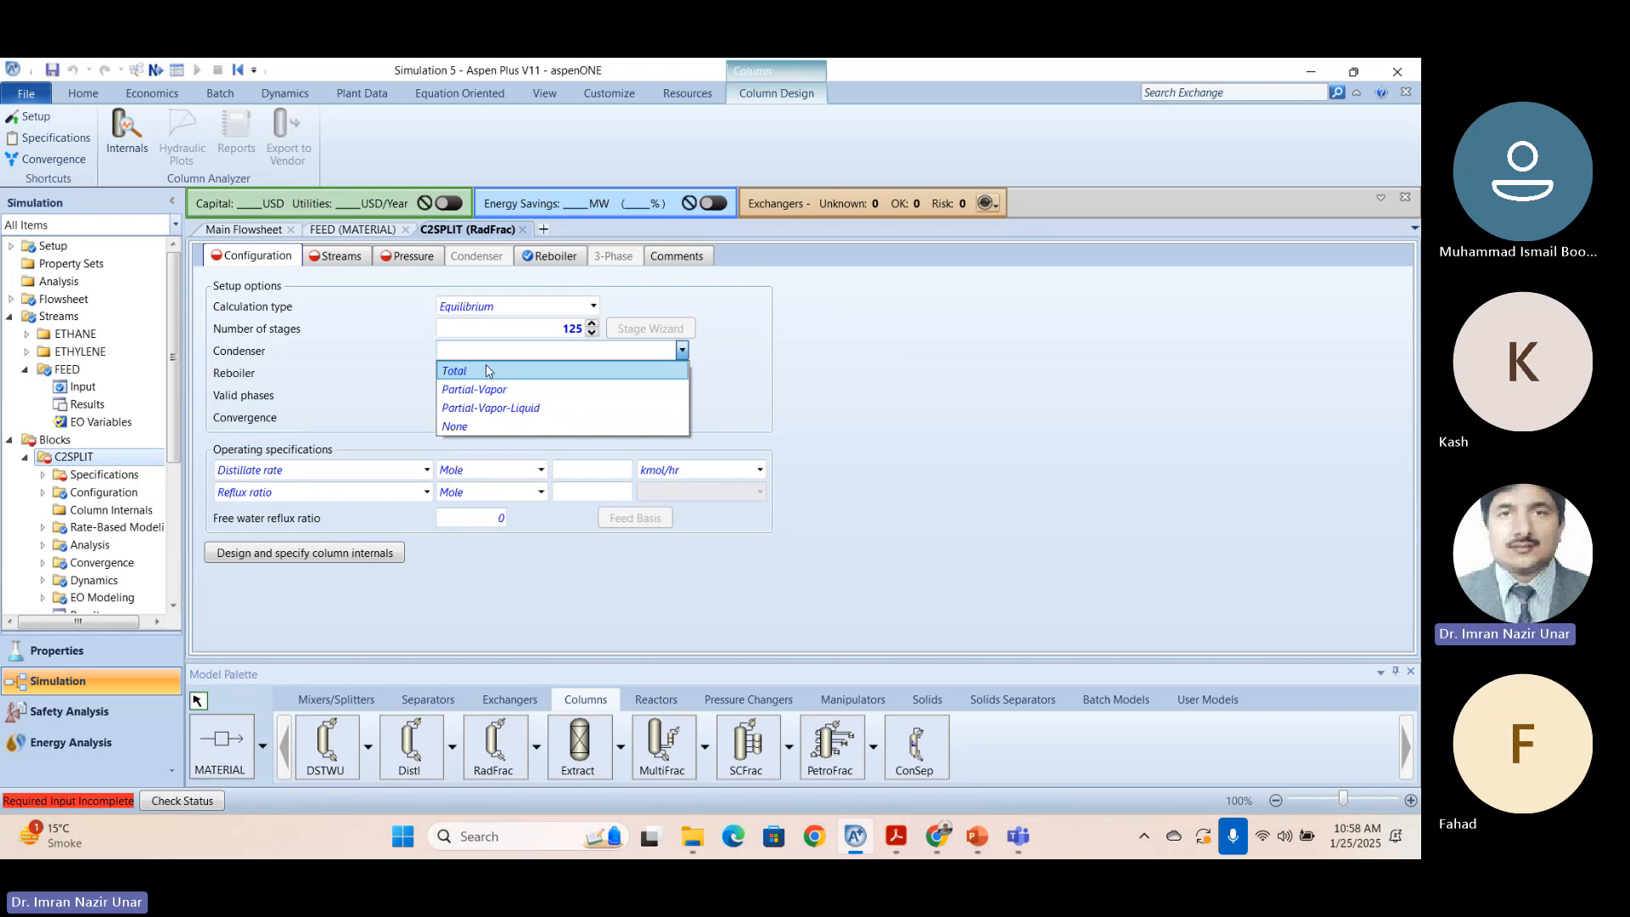
{"action": "left_click", "coordinate": [487, 371]}
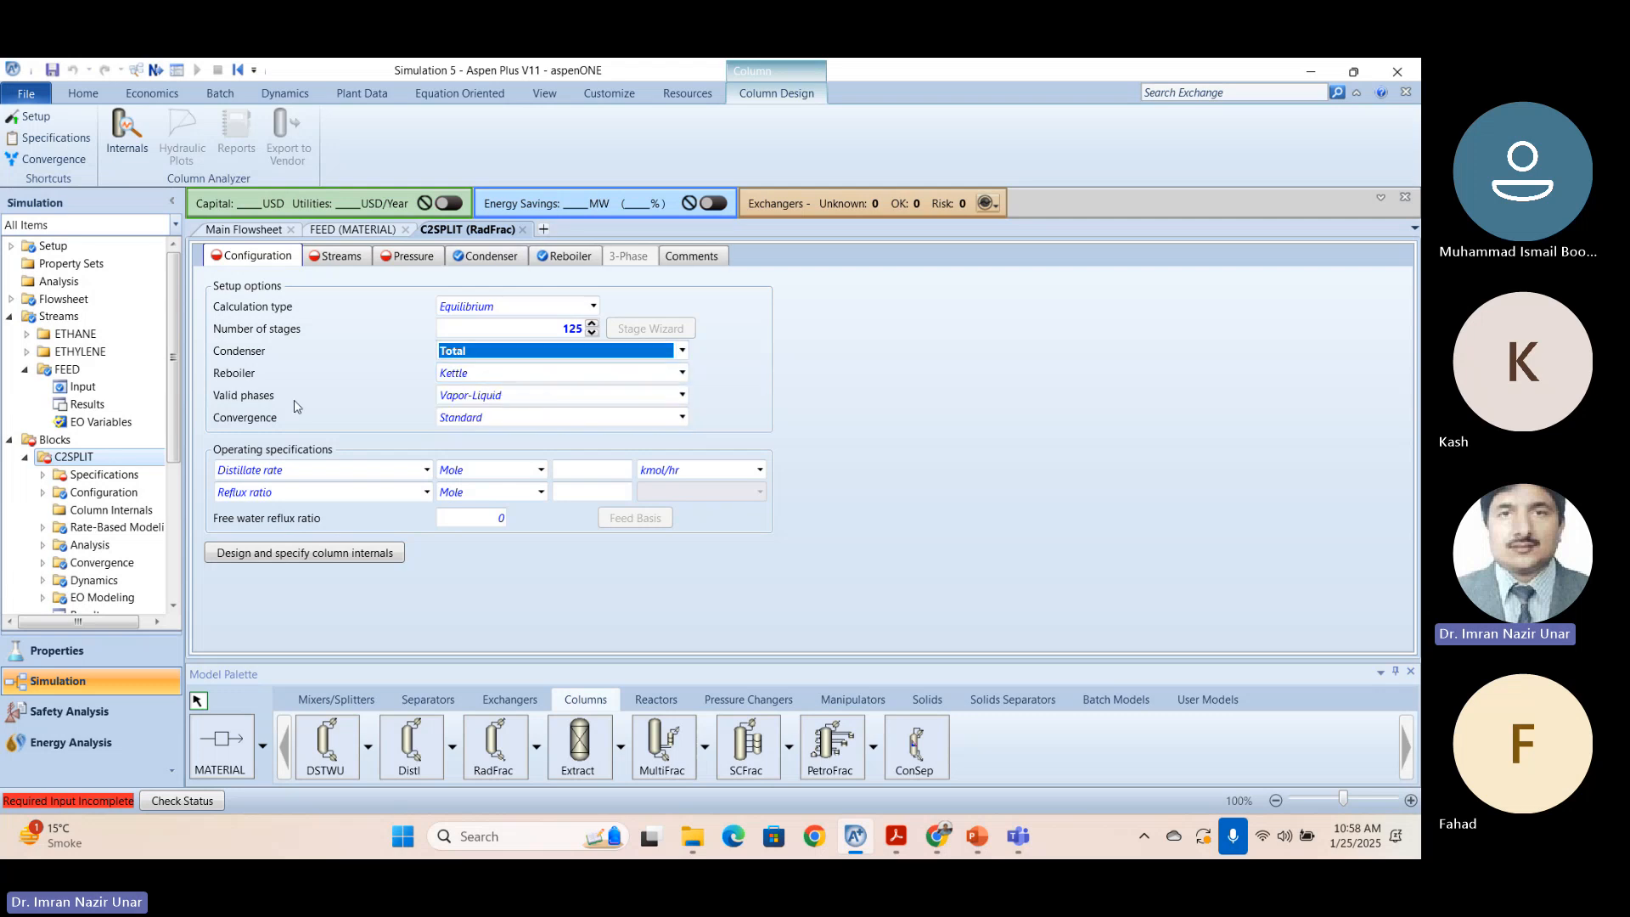
Review the reboiler types for C2SPLIT and select Kettle.
{"action": "left_click", "coordinate": [488, 377]}
{"action": "left_click", "coordinate": [681, 375]}
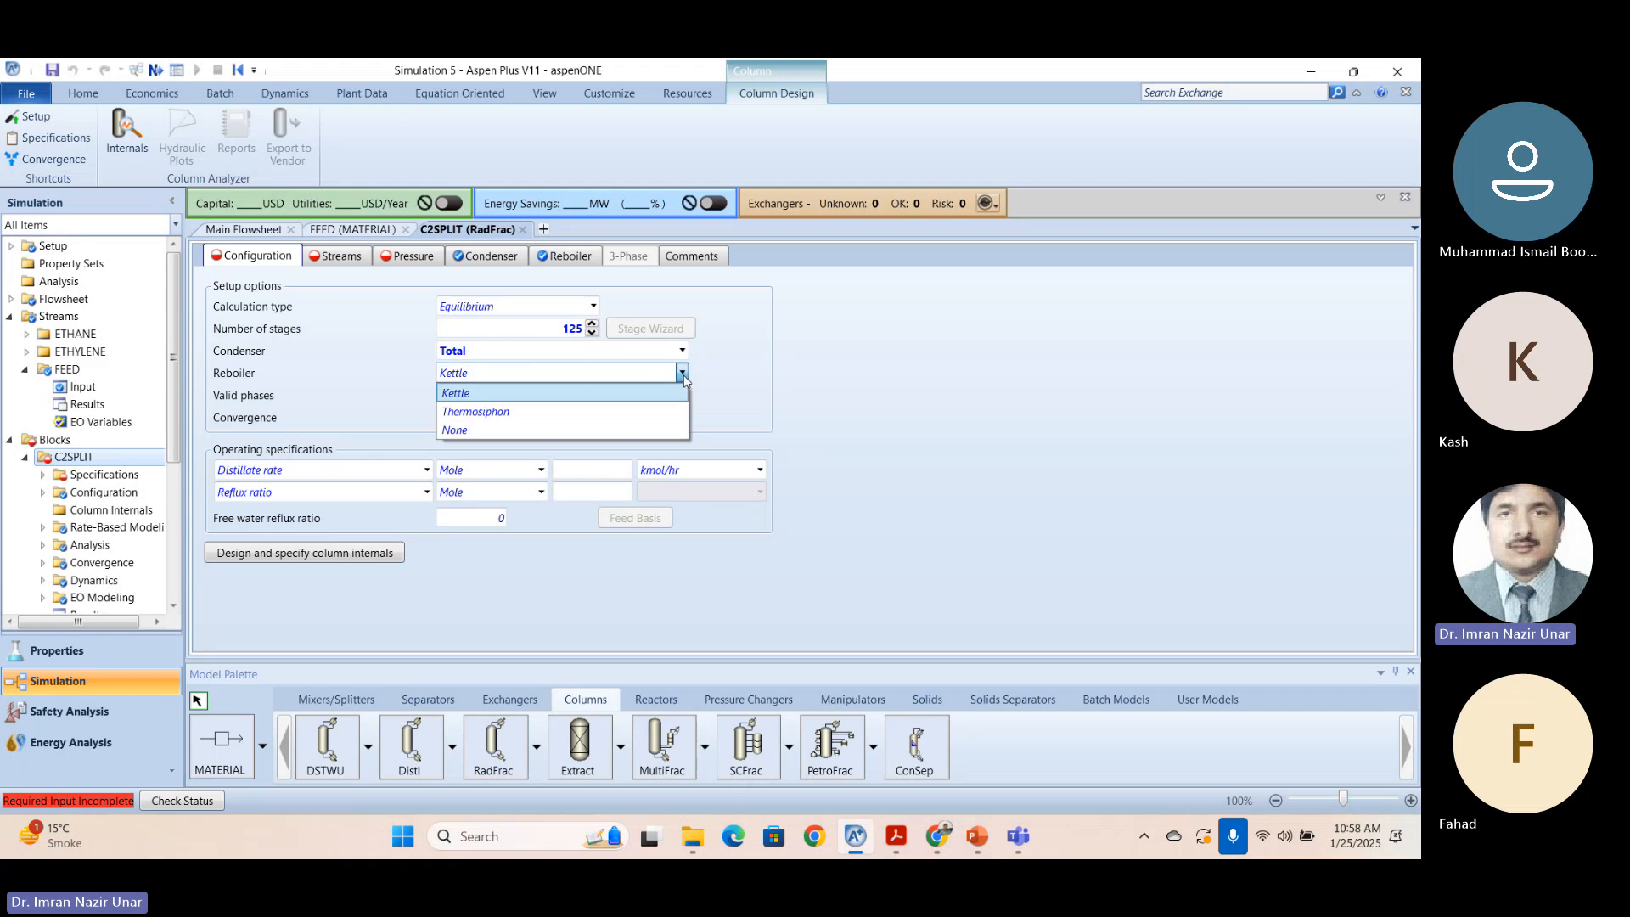
{"action": "left_click", "coordinate": [576, 391]}
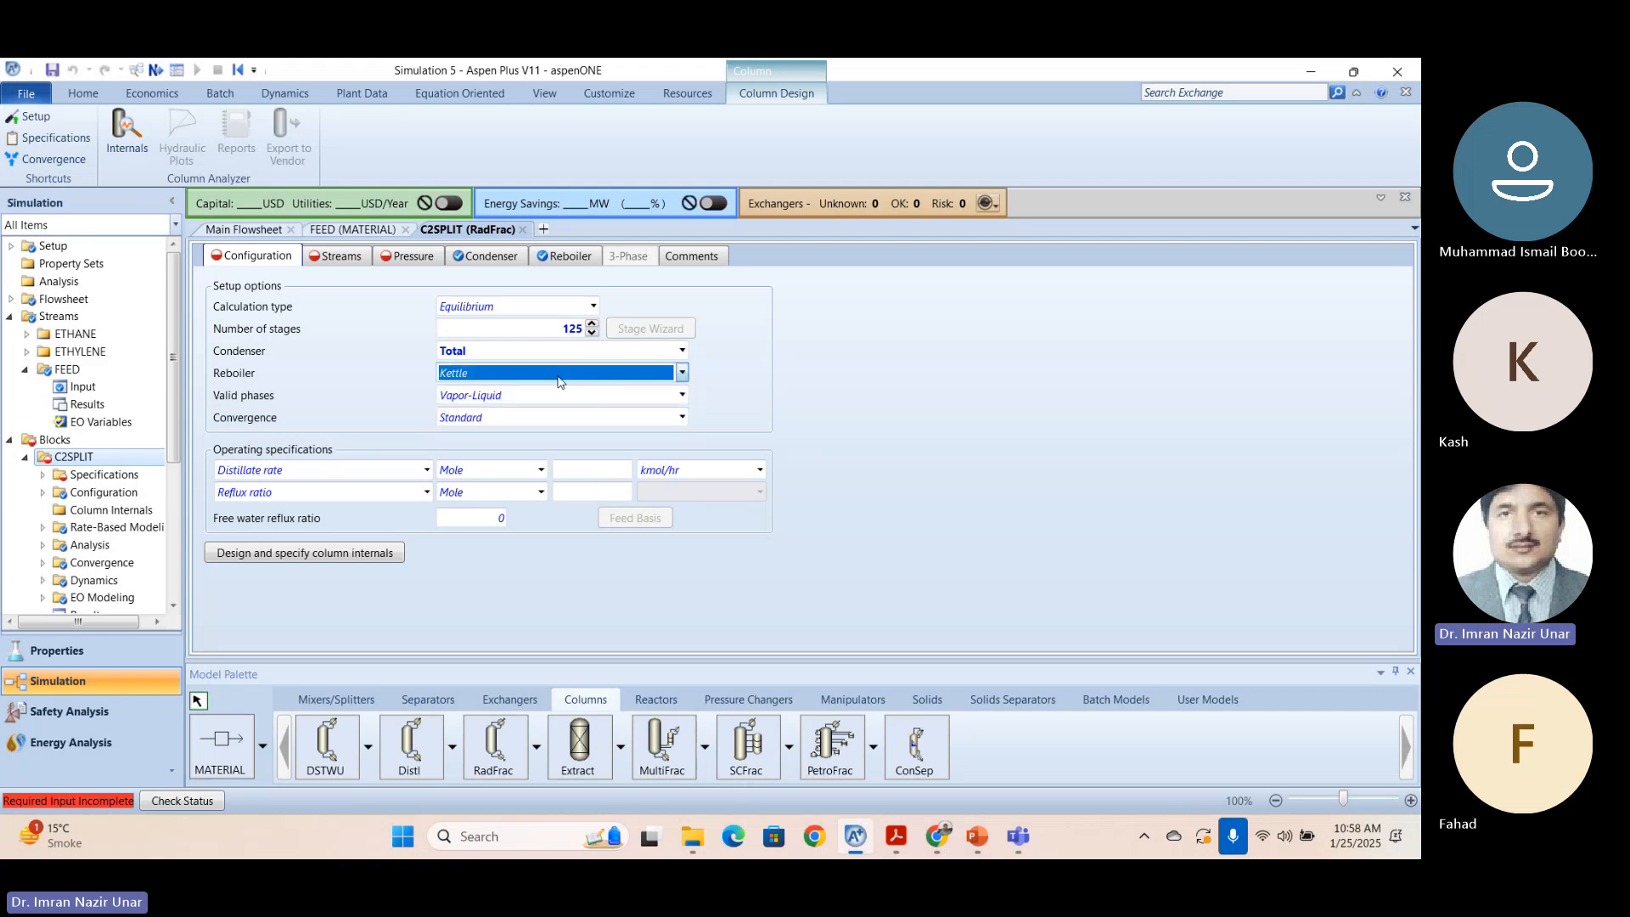
{"action": "left_click", "coordinate": [854, 349]}
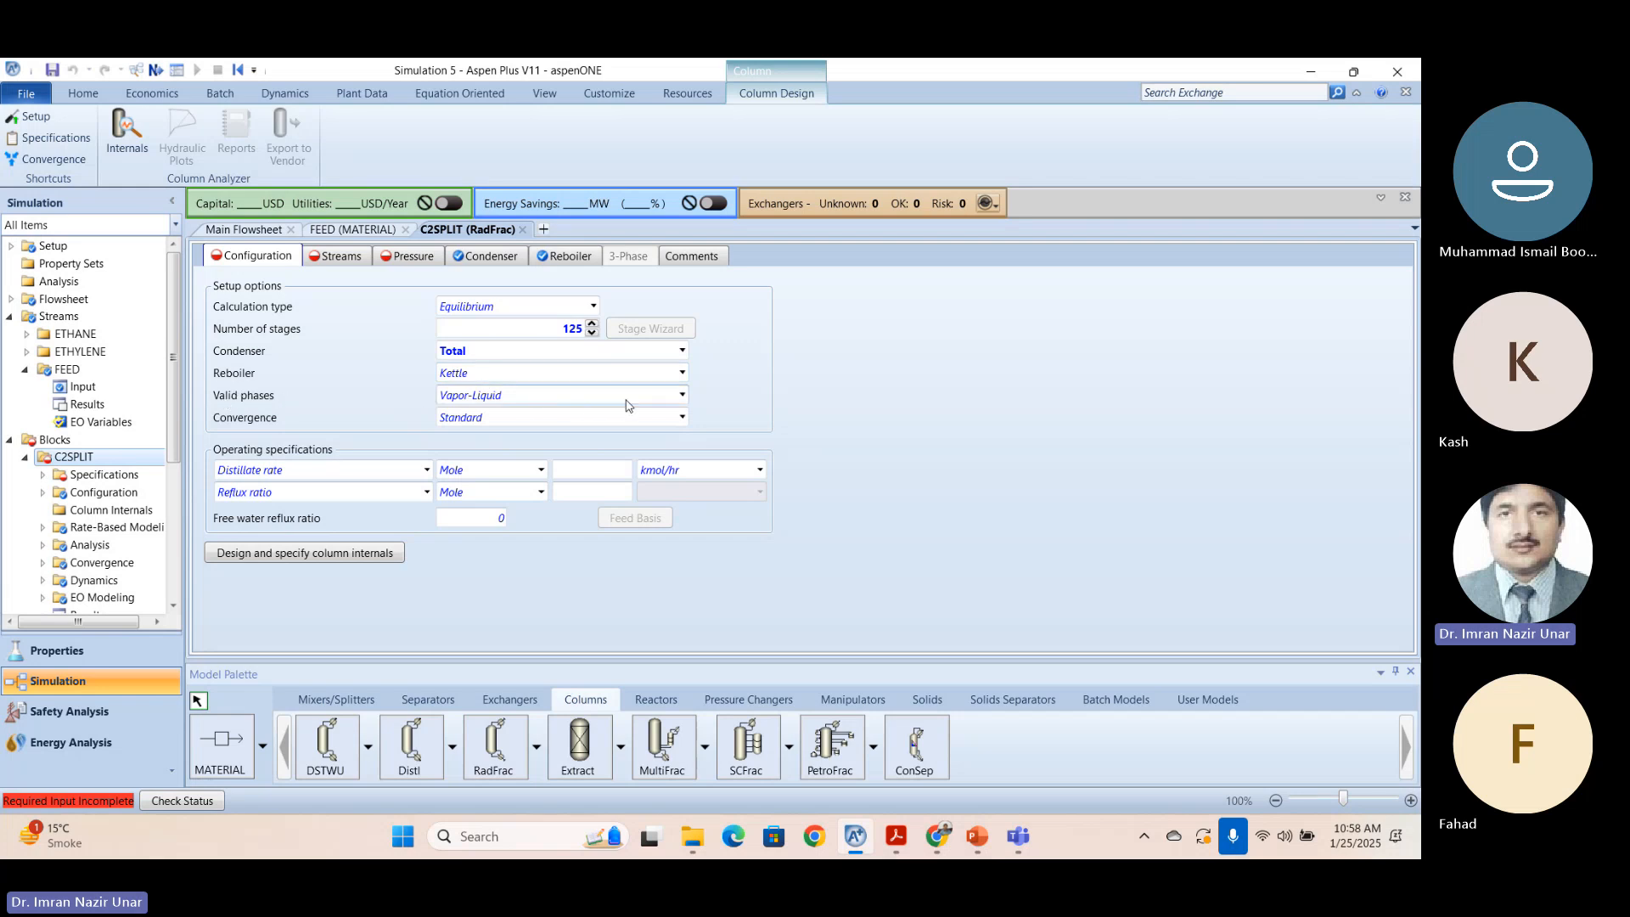
Compare C2SPLIT's valid phases, convergence and operating specifications with the PDF guide, then return to Aspen Plus.
{"action": "key", "text": "alt+Tab"}
{"action": "key", "text": "alt+Tab"}
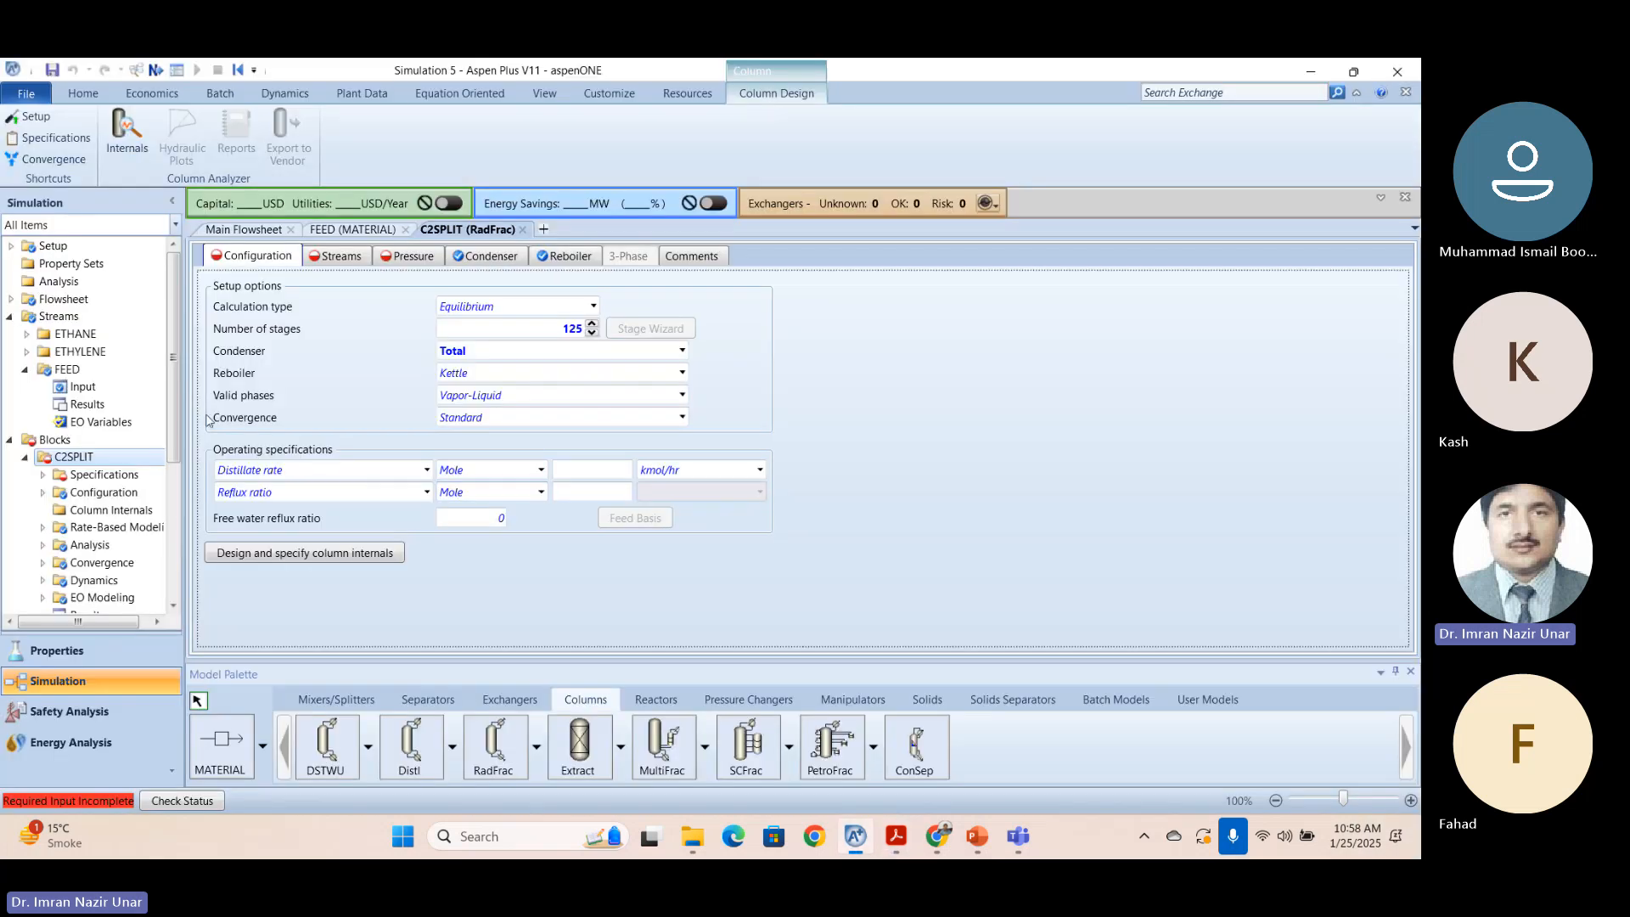
{"action": "key", "text": "alt+Tab"}
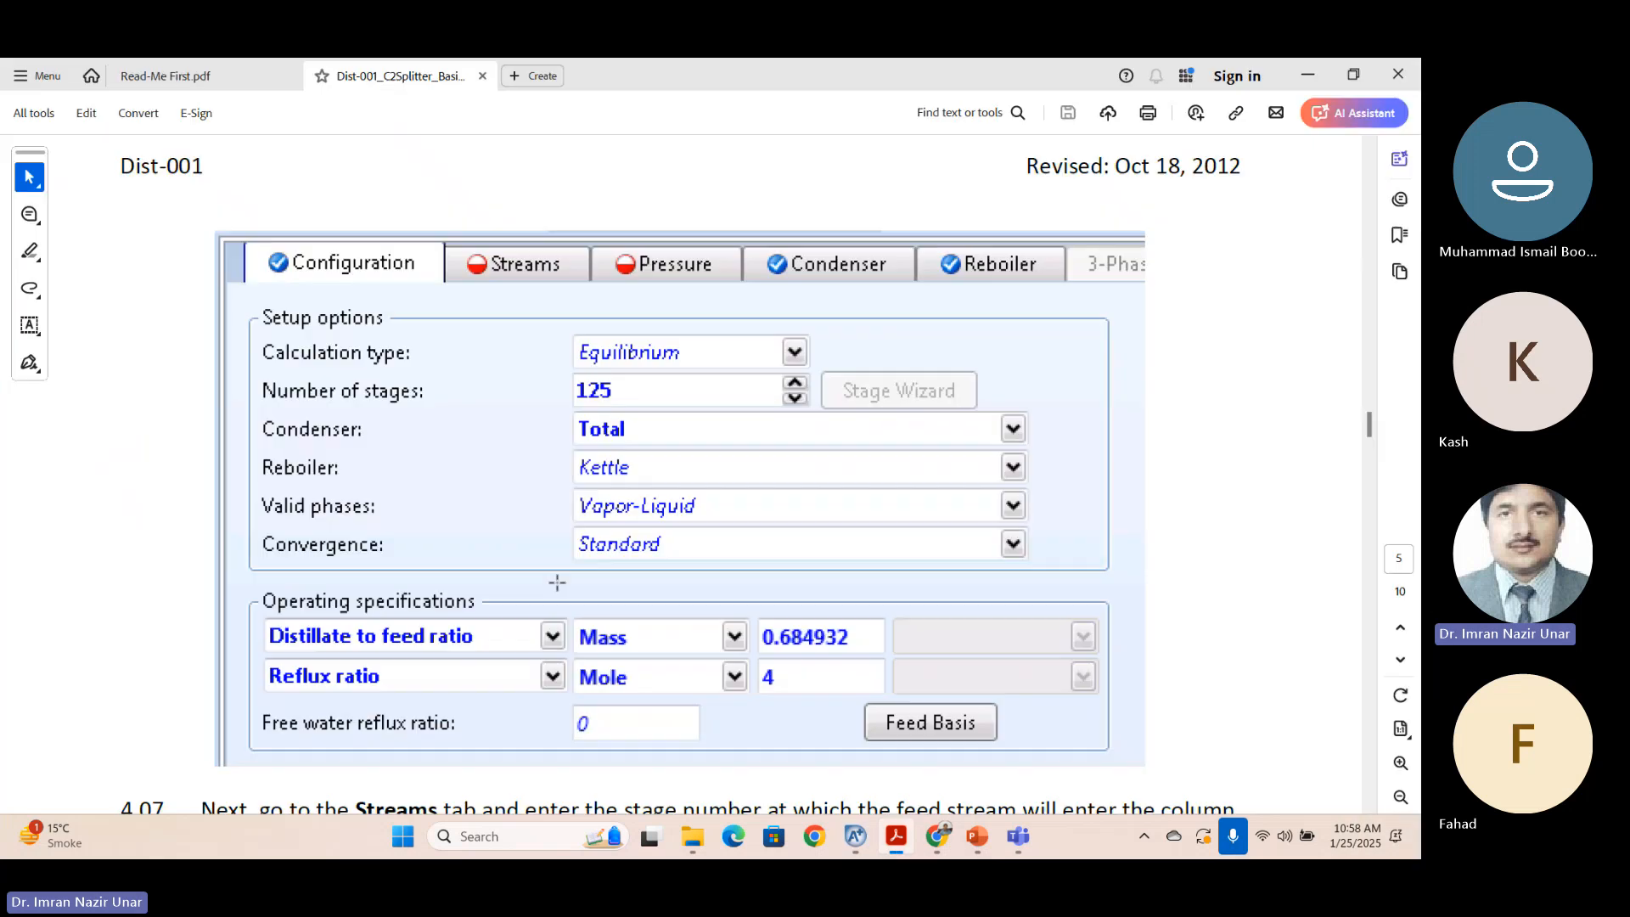
{"action": "key", "text": "alt+Tab"}
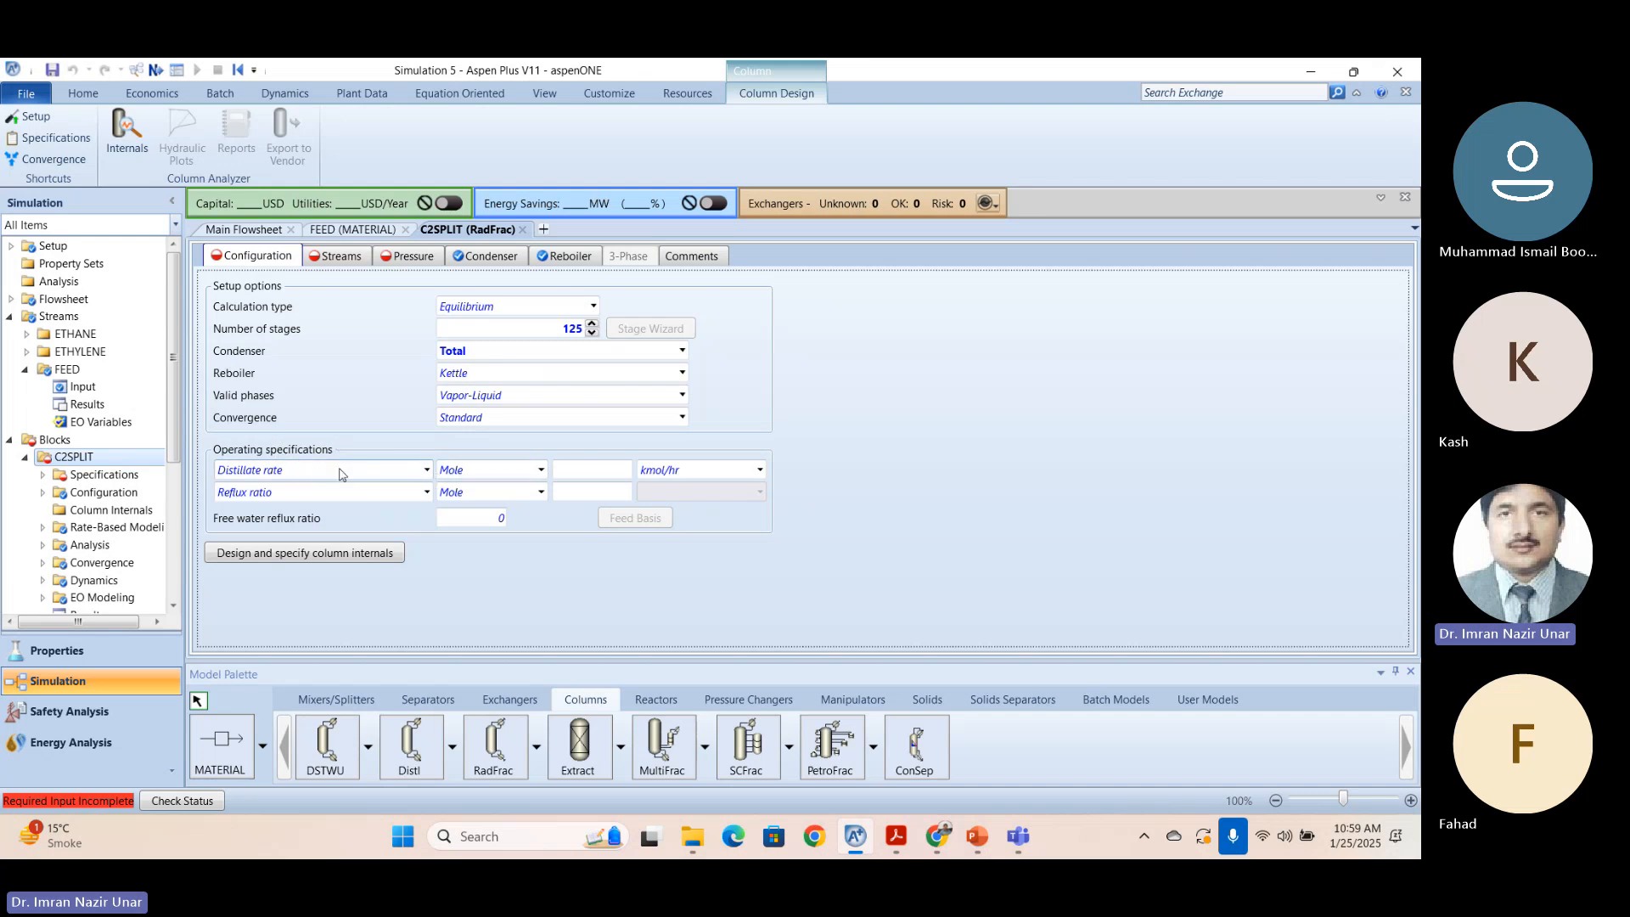
Review the options for C2SPLIT's two operating specifications, keeping Distillate rate and Reflux ratio, and compare them with the PDF guide.
{"action": "left_click", "coordinate": [309, 471]}
{"action": "left_click", "coordinate": [426, 470]}
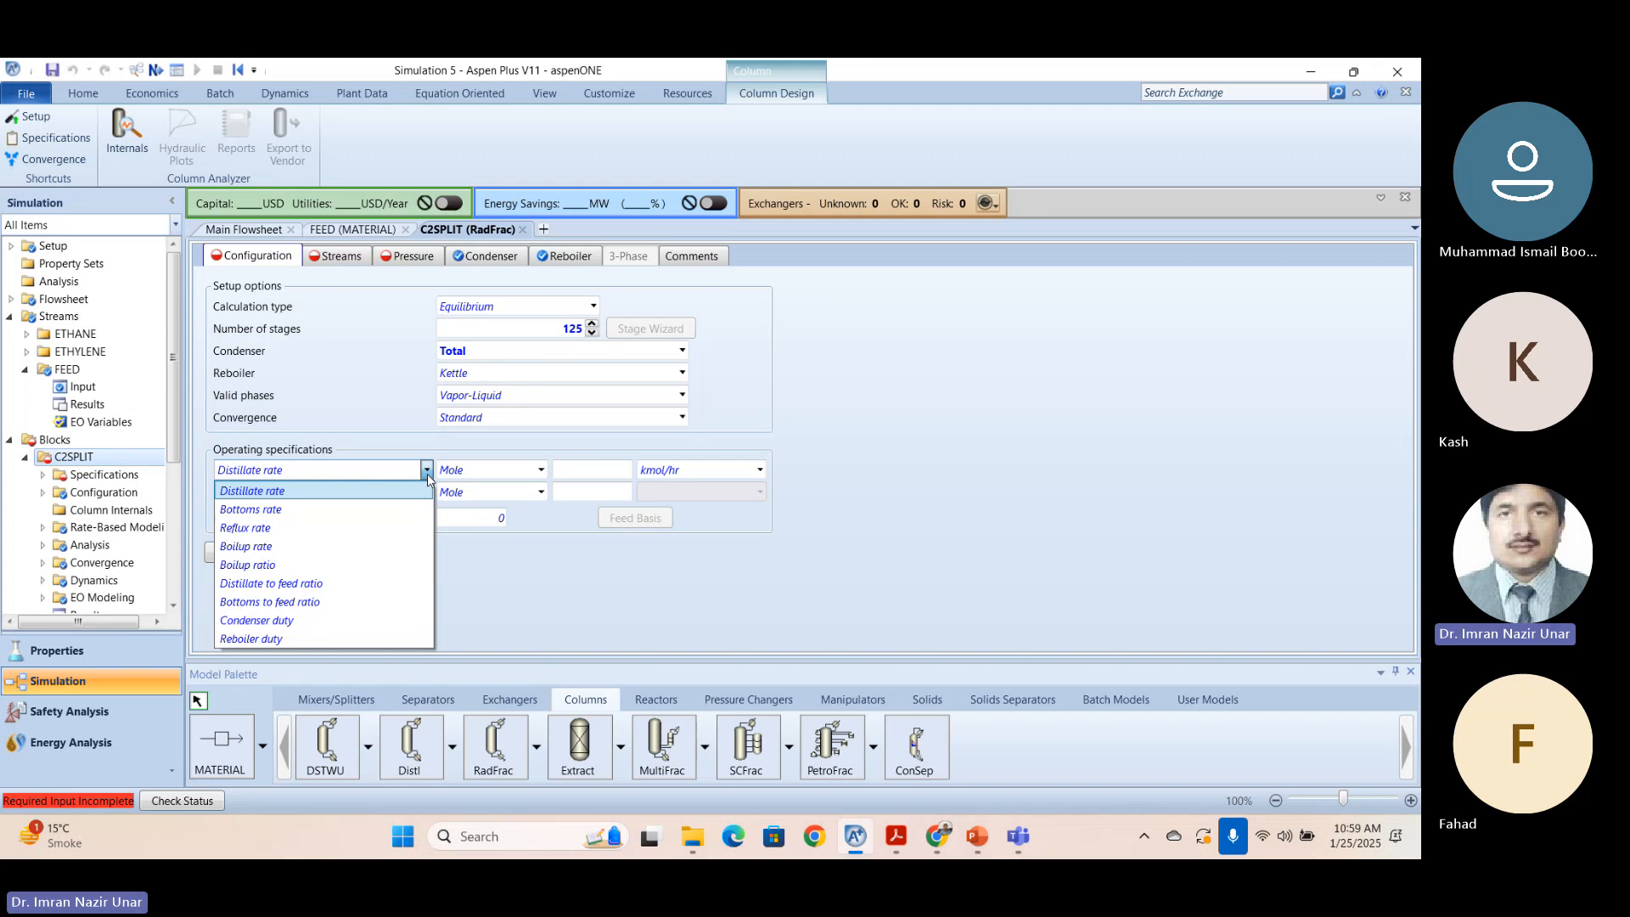
{"action": "left_click", "coordinate": [293, 492]}
{"action": "left_click", "coordinate": [430, 501]}
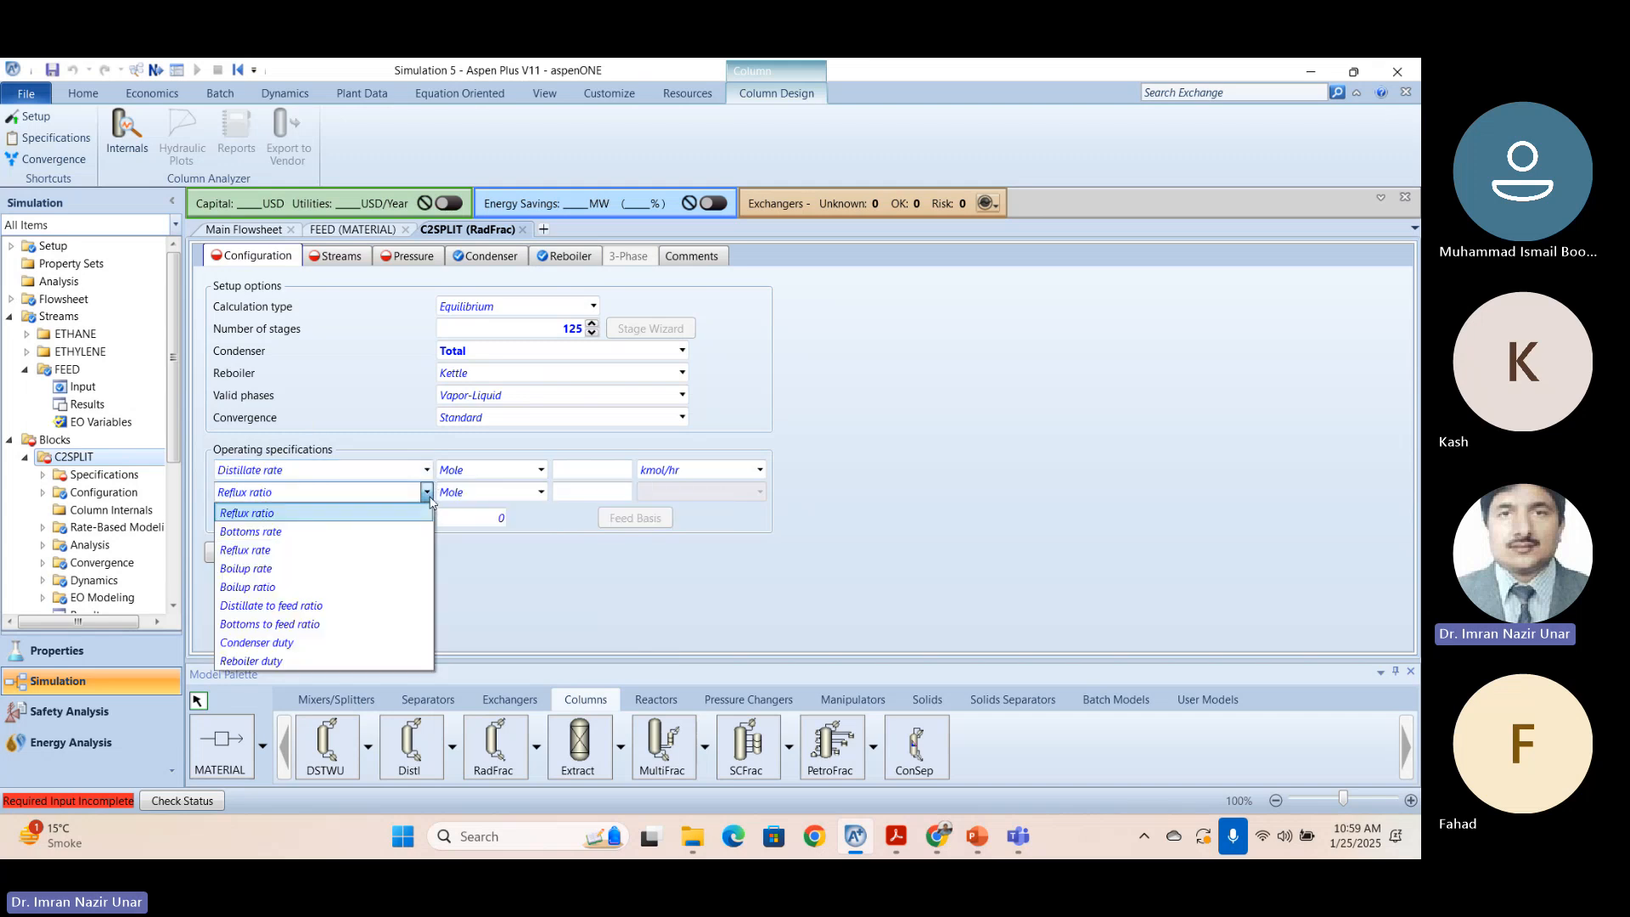
{"action": "left_click", "coordinate": [383, 495]}
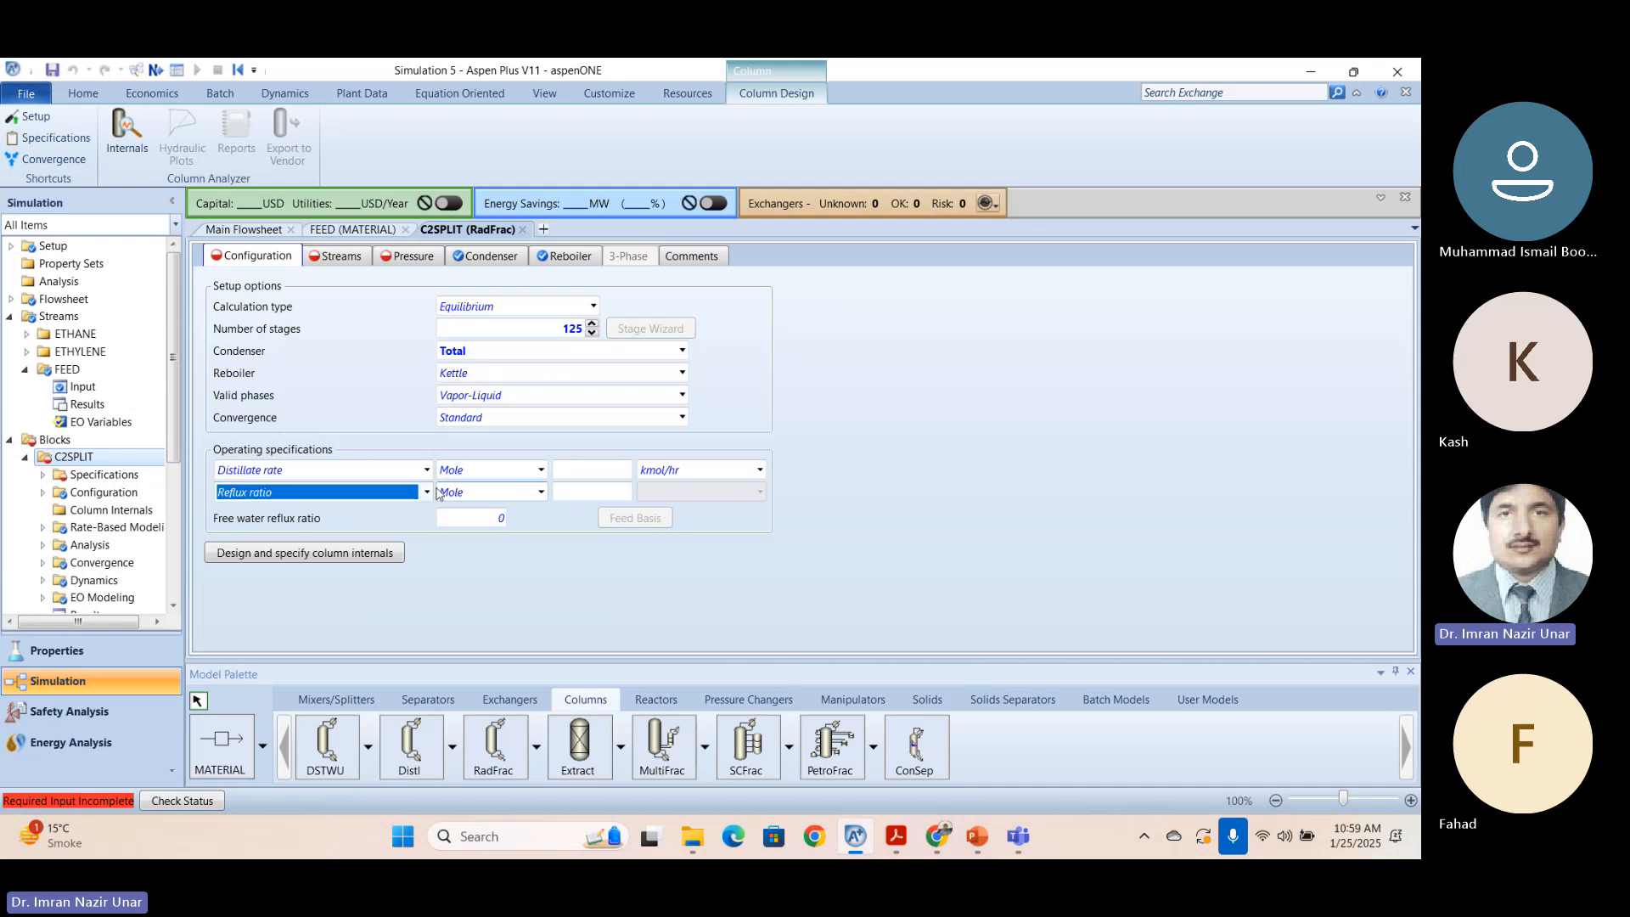
{"action": "left_click", "coordinate": [429, 501]}
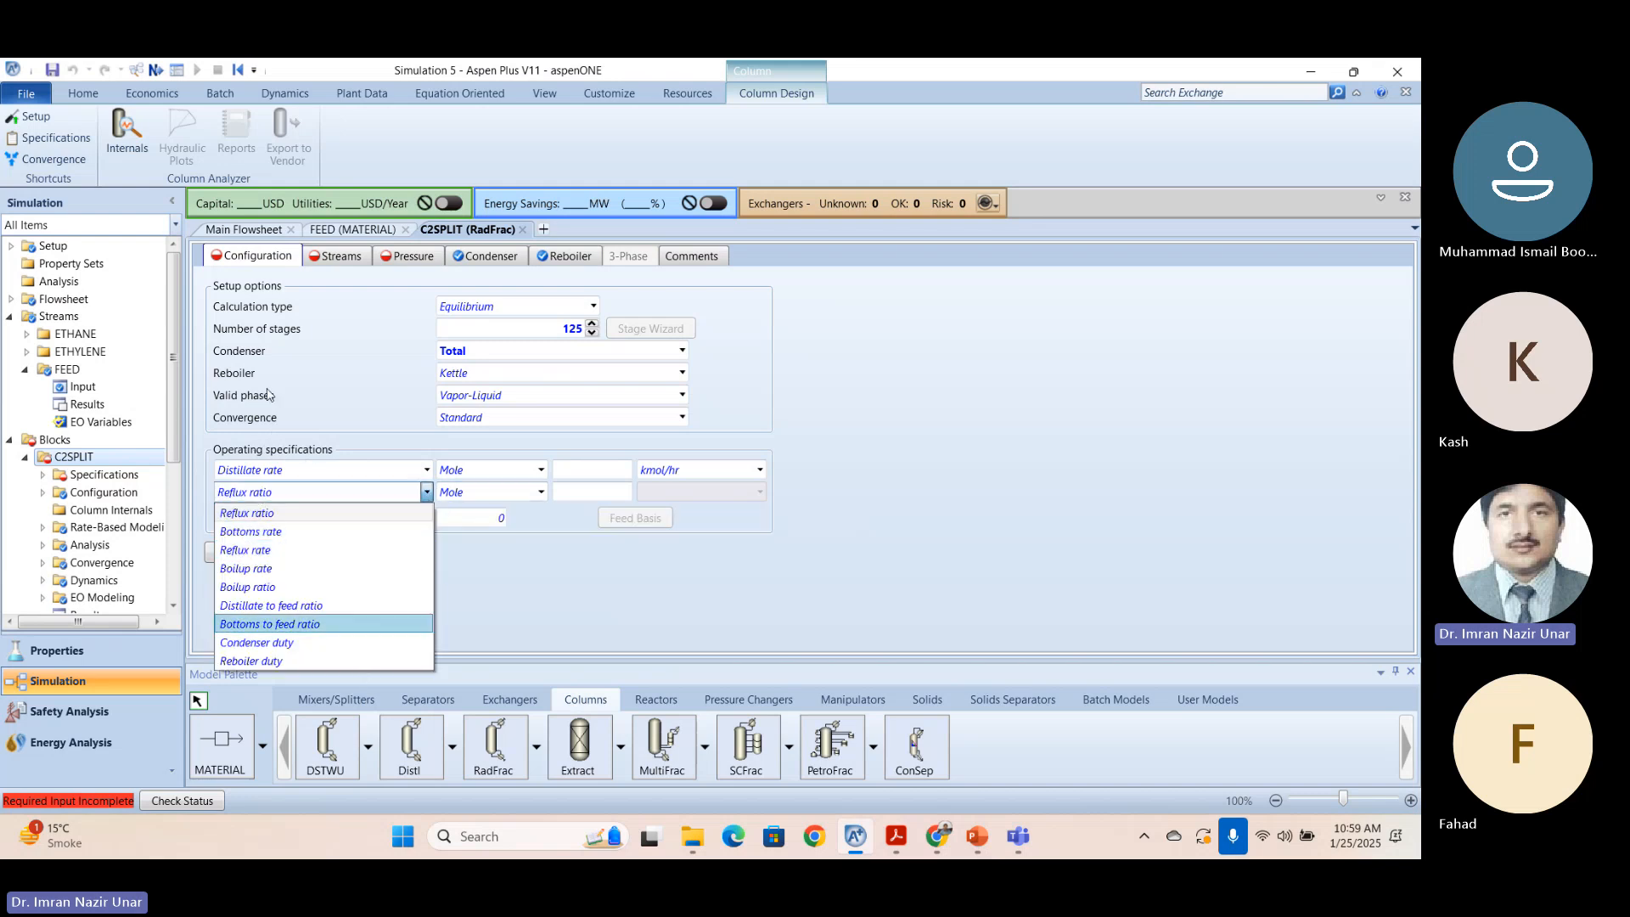
{"action": "left_click", "coordinate": [307, 515]}
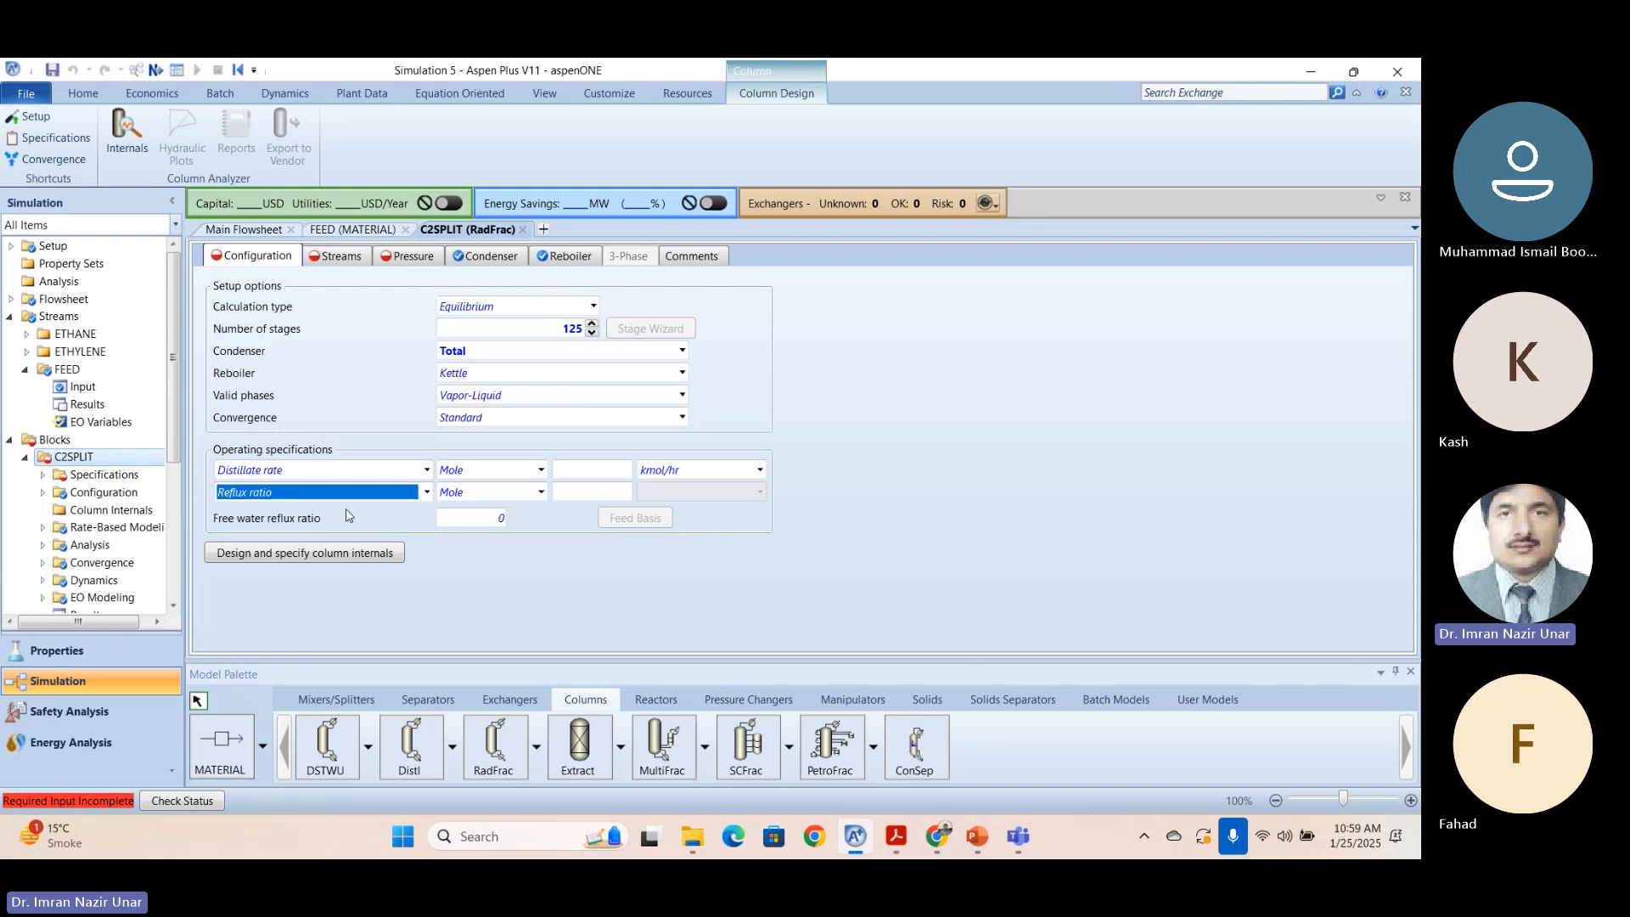
{"action": "key", "text": "alt+Tab"}
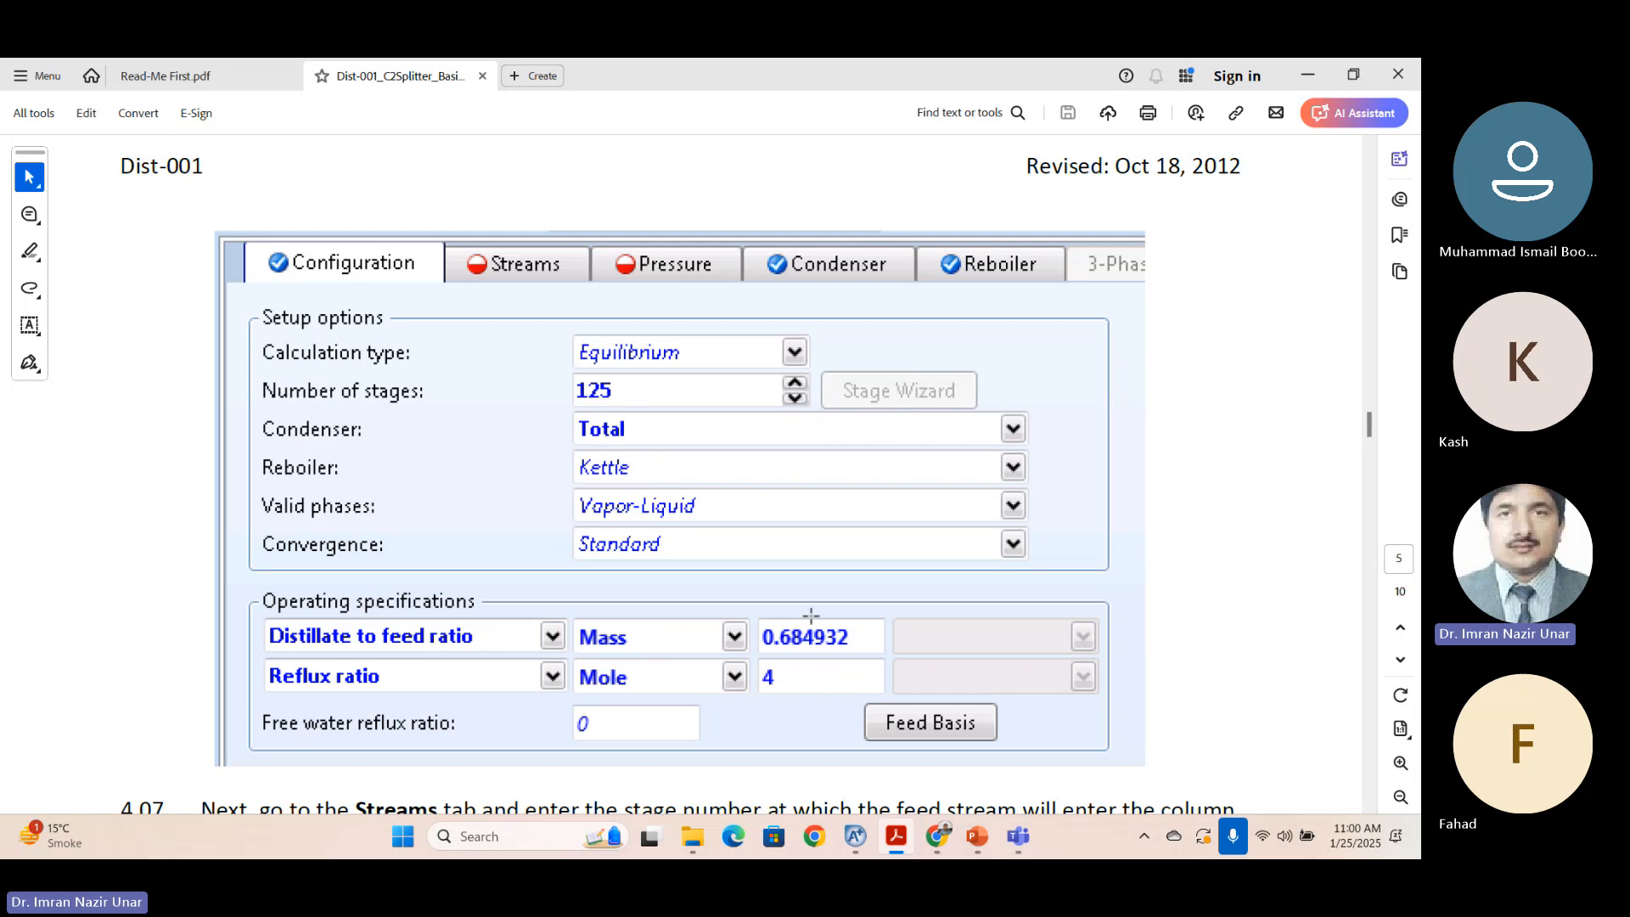
{"action": "key", "text": "alt+Tab"}
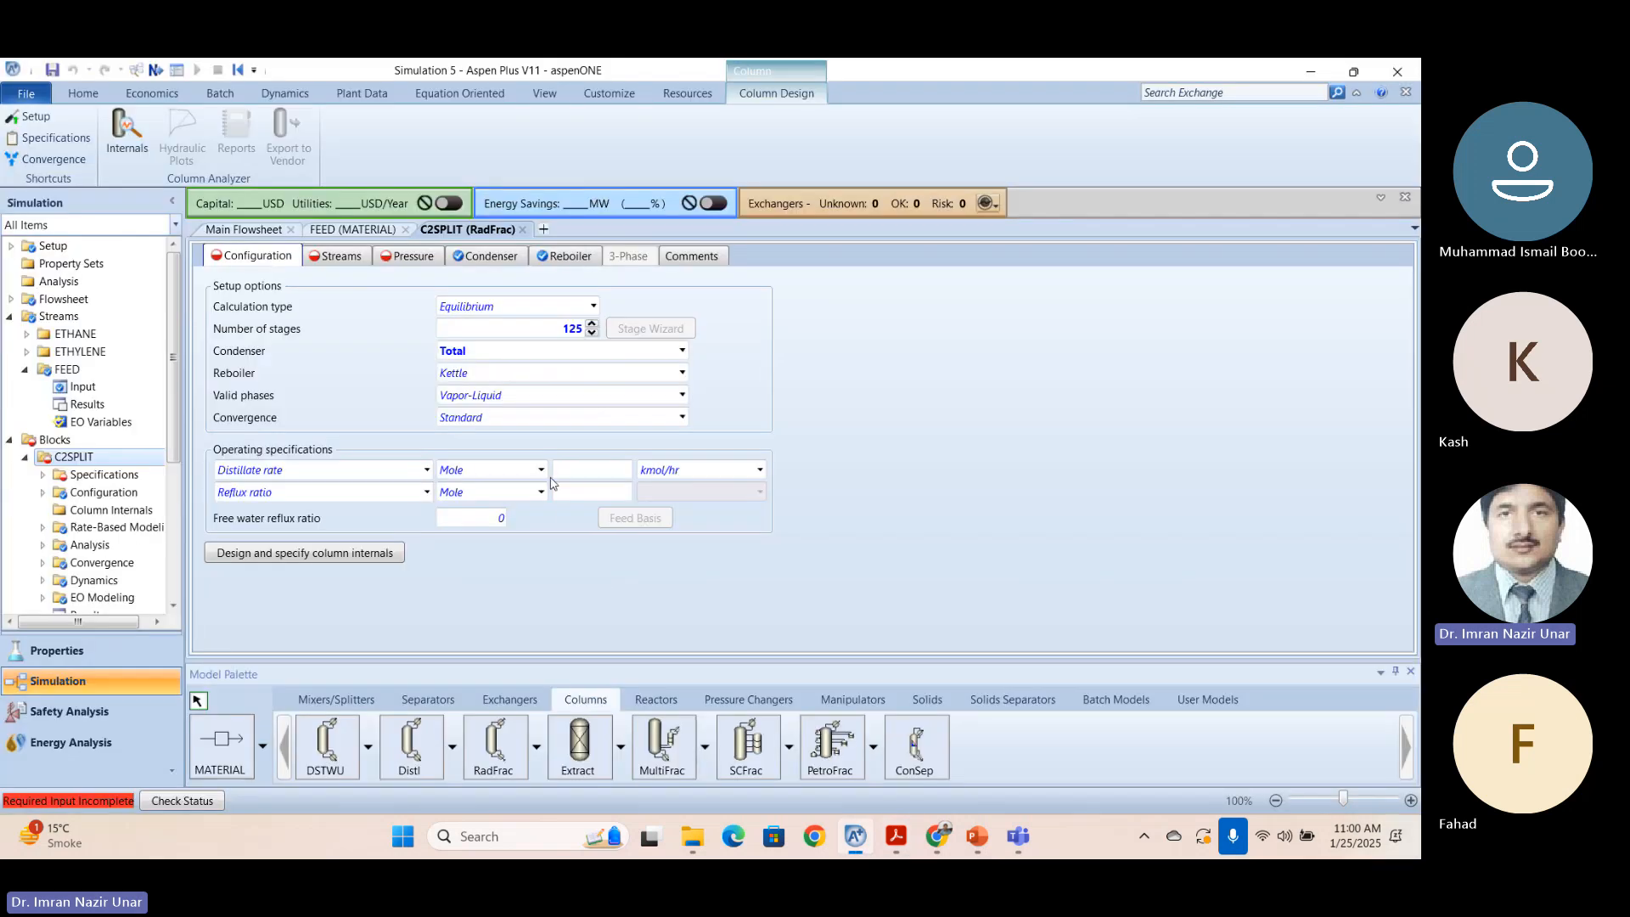
Set C2SPLIT's first operating specification to Distillate to feed ratio on a Mass basis with a value of 0.684932.
{"action": "left_click", "coordinate": [427, 471]}
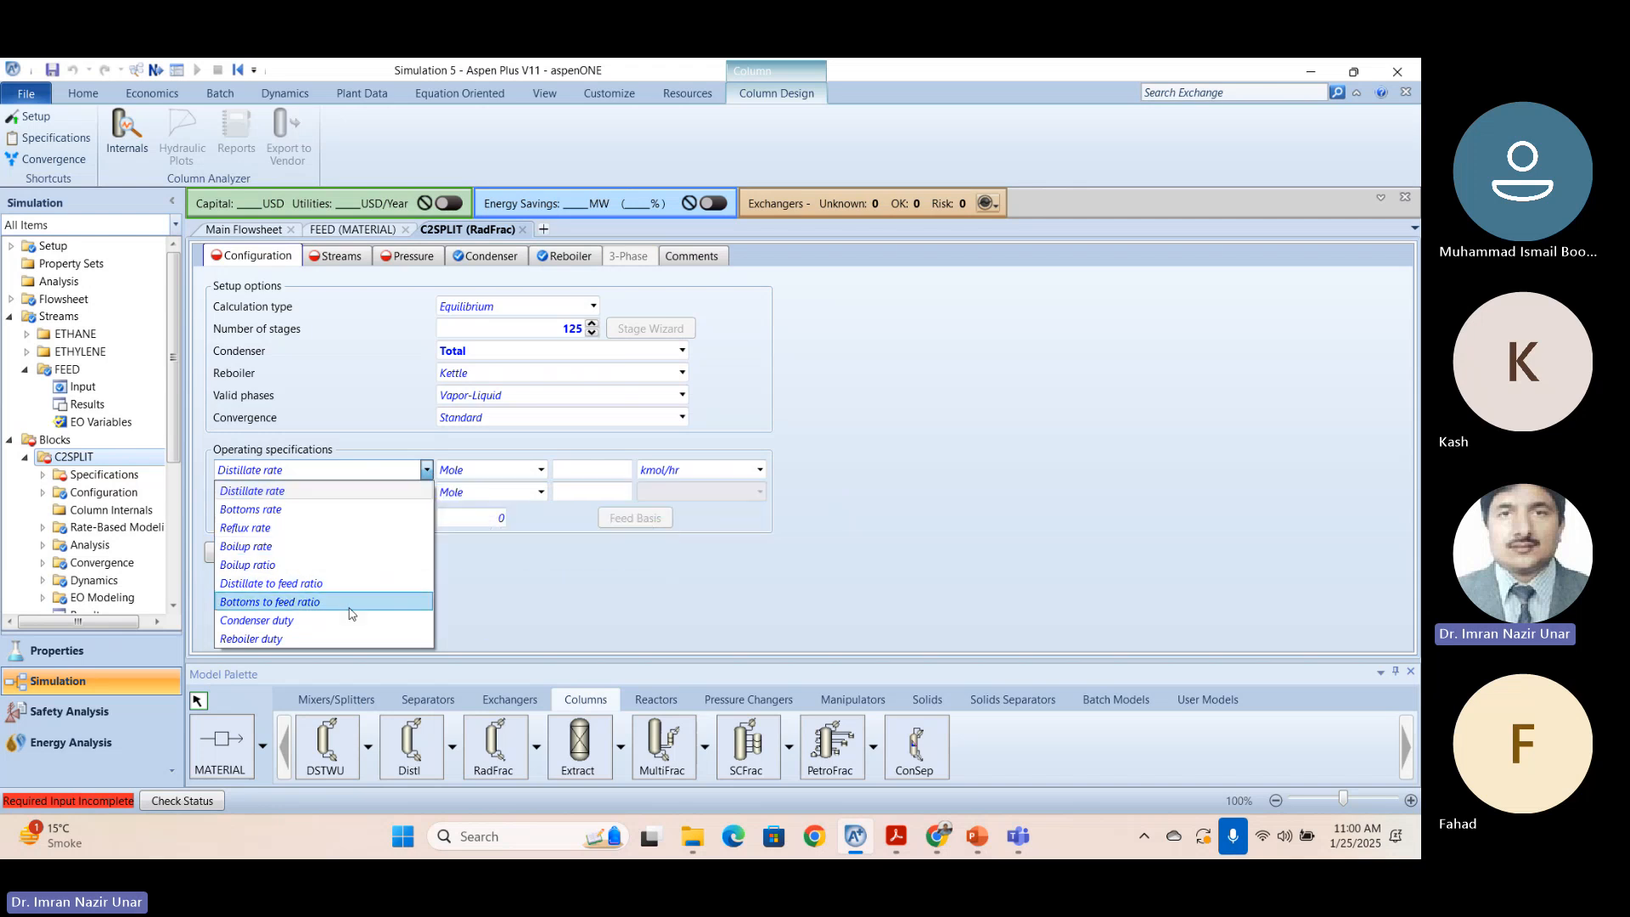
{"action": "left_click", "coordinate": [344, 583]}
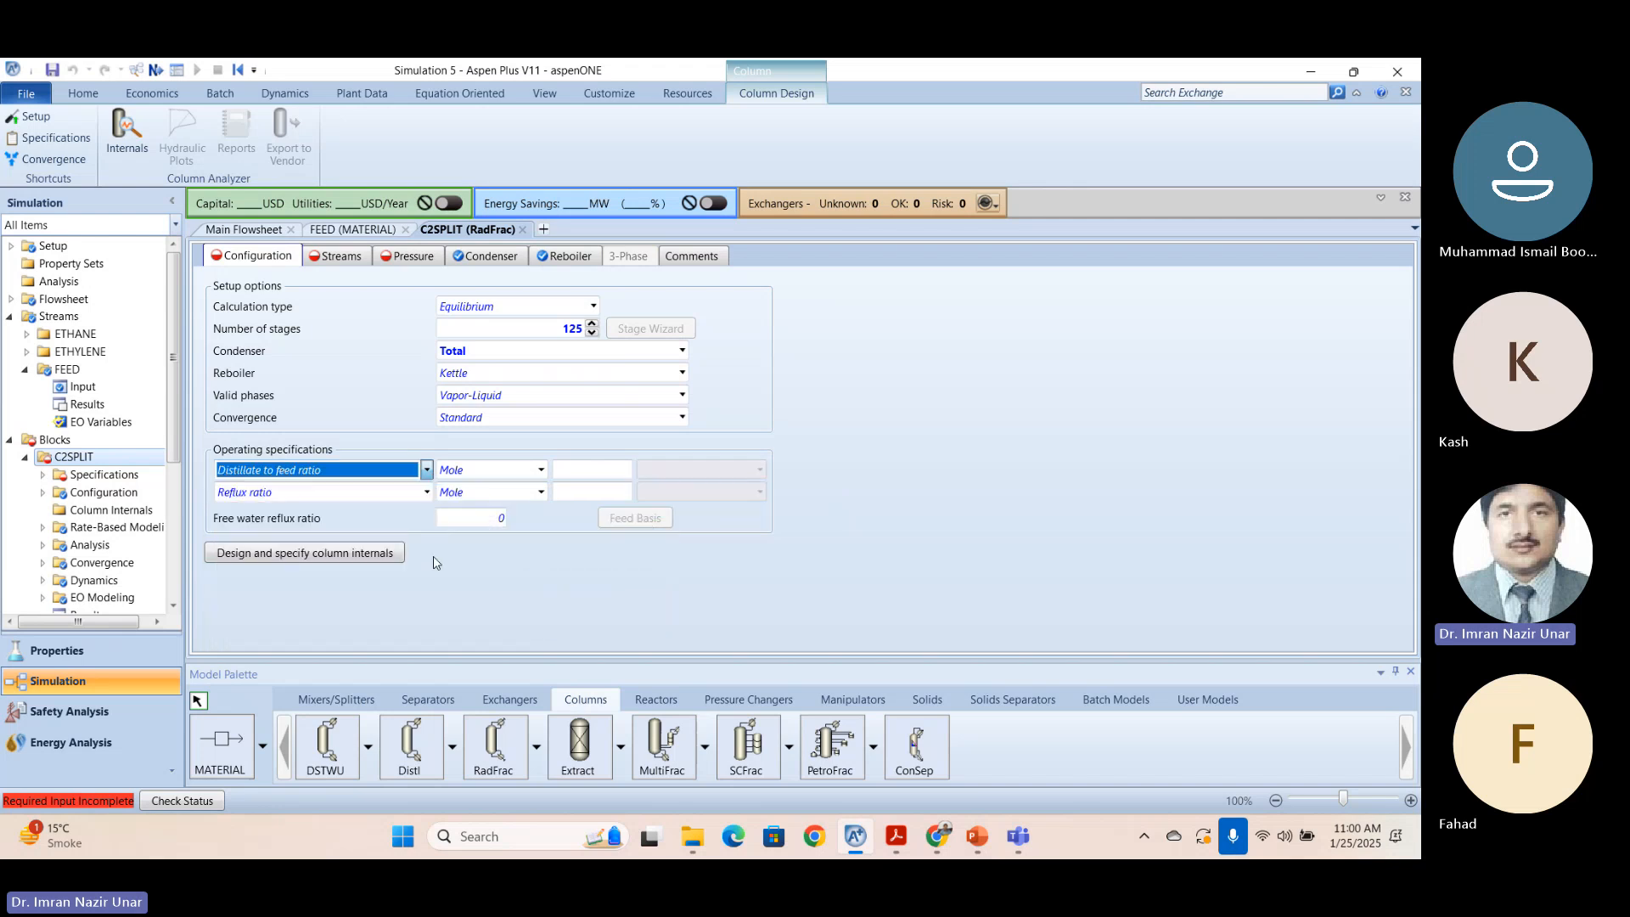
{"action": "left_click", "coordinate": [540, 470]}
{"action": "left_click", "coordinate": [492, 500]}
{"action": "left_click", "coordinate": [600, 473]}
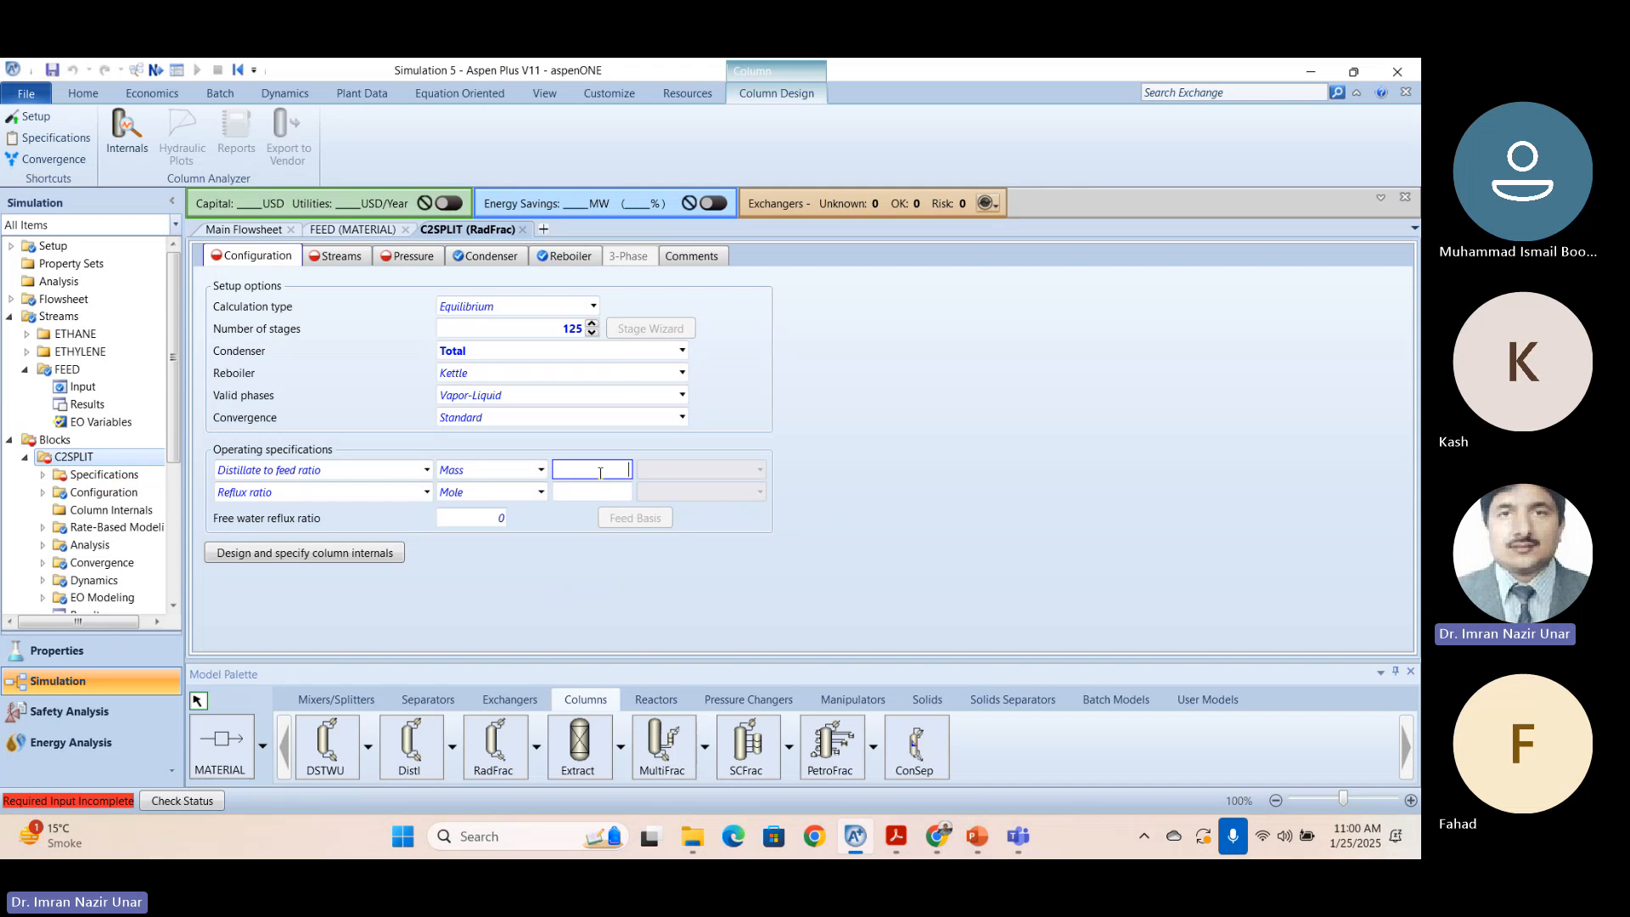
{"action": "key", "text": "alt+Tab"}
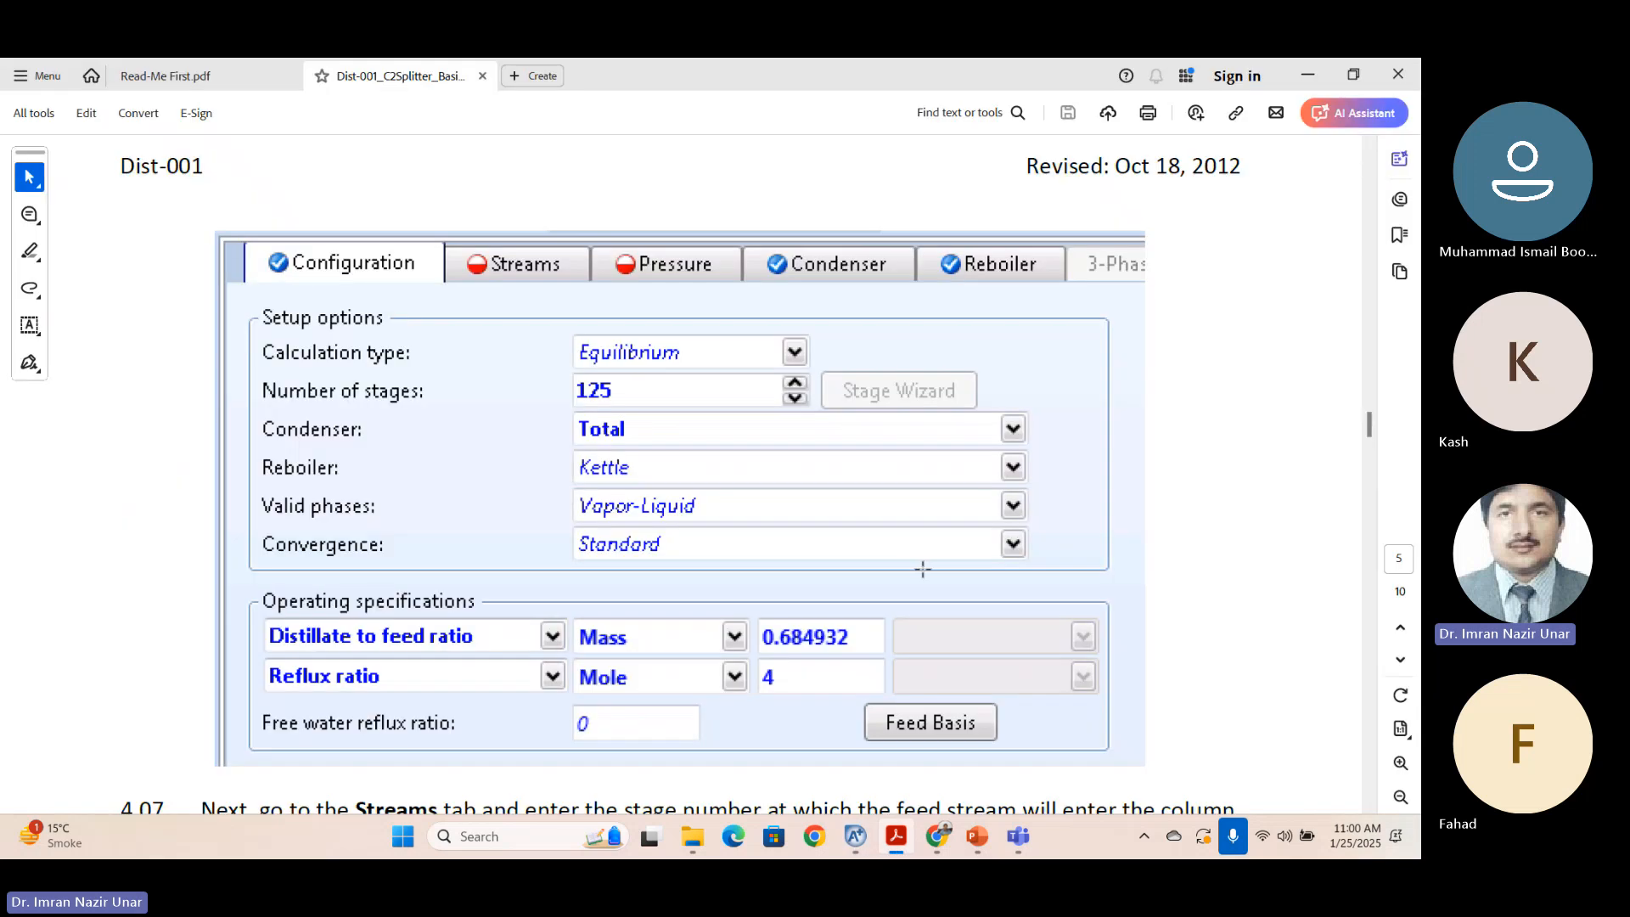
{"action": "key", "text": "alt+Tab"}
{"action": "type", "text": "0."}
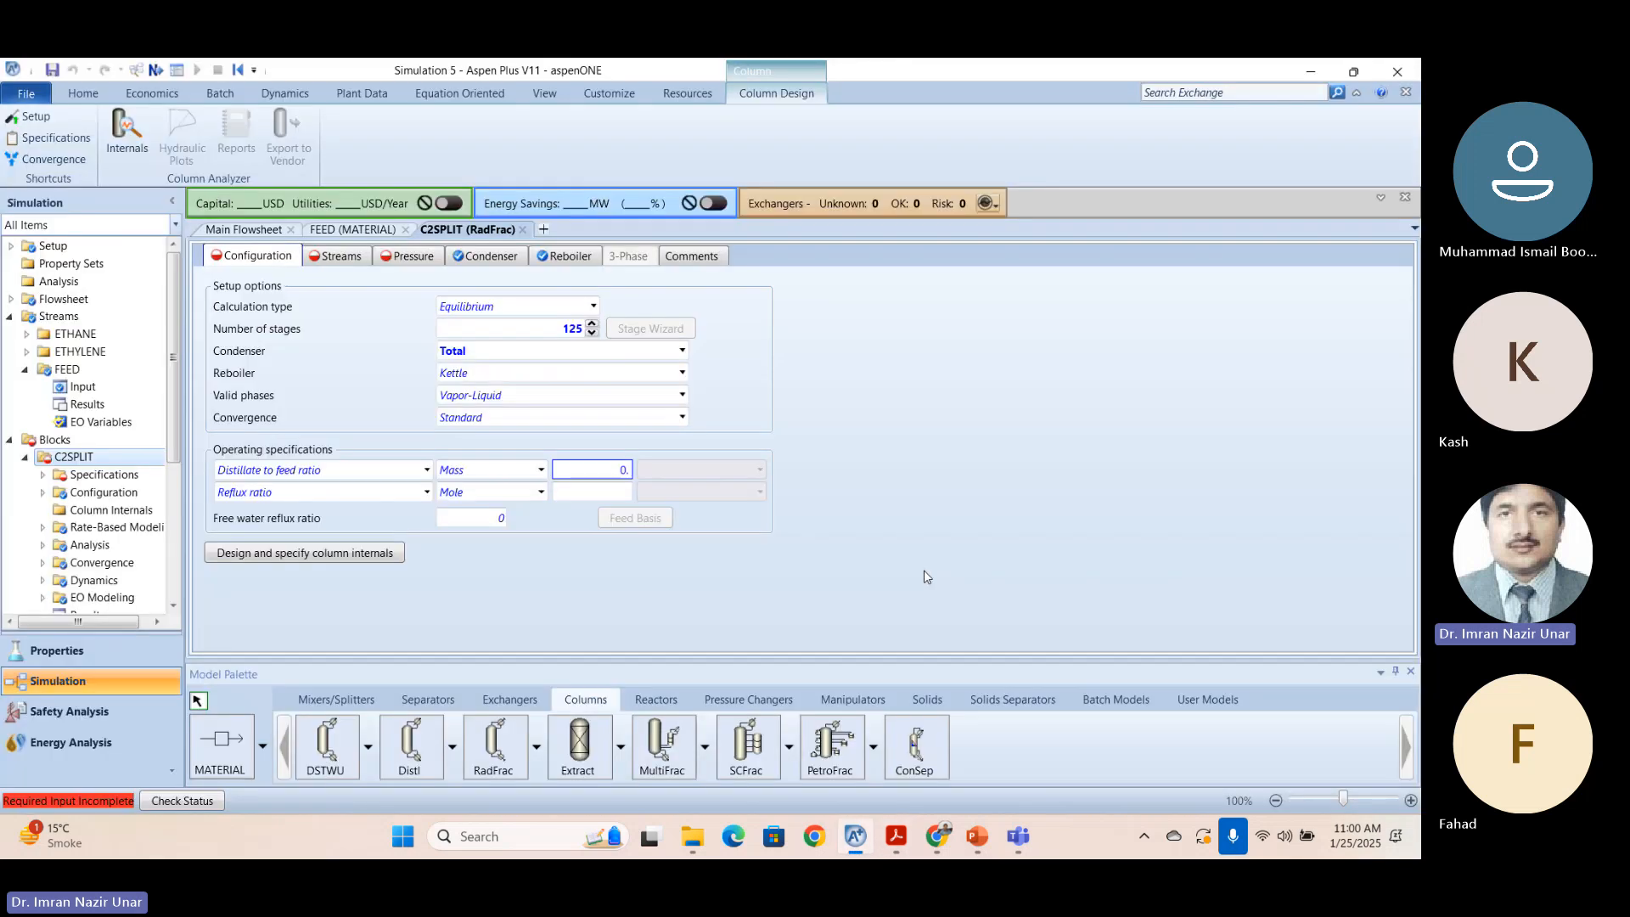
{"action": "type", "text": "684932"}
{"action": "key", "text": "Return"}
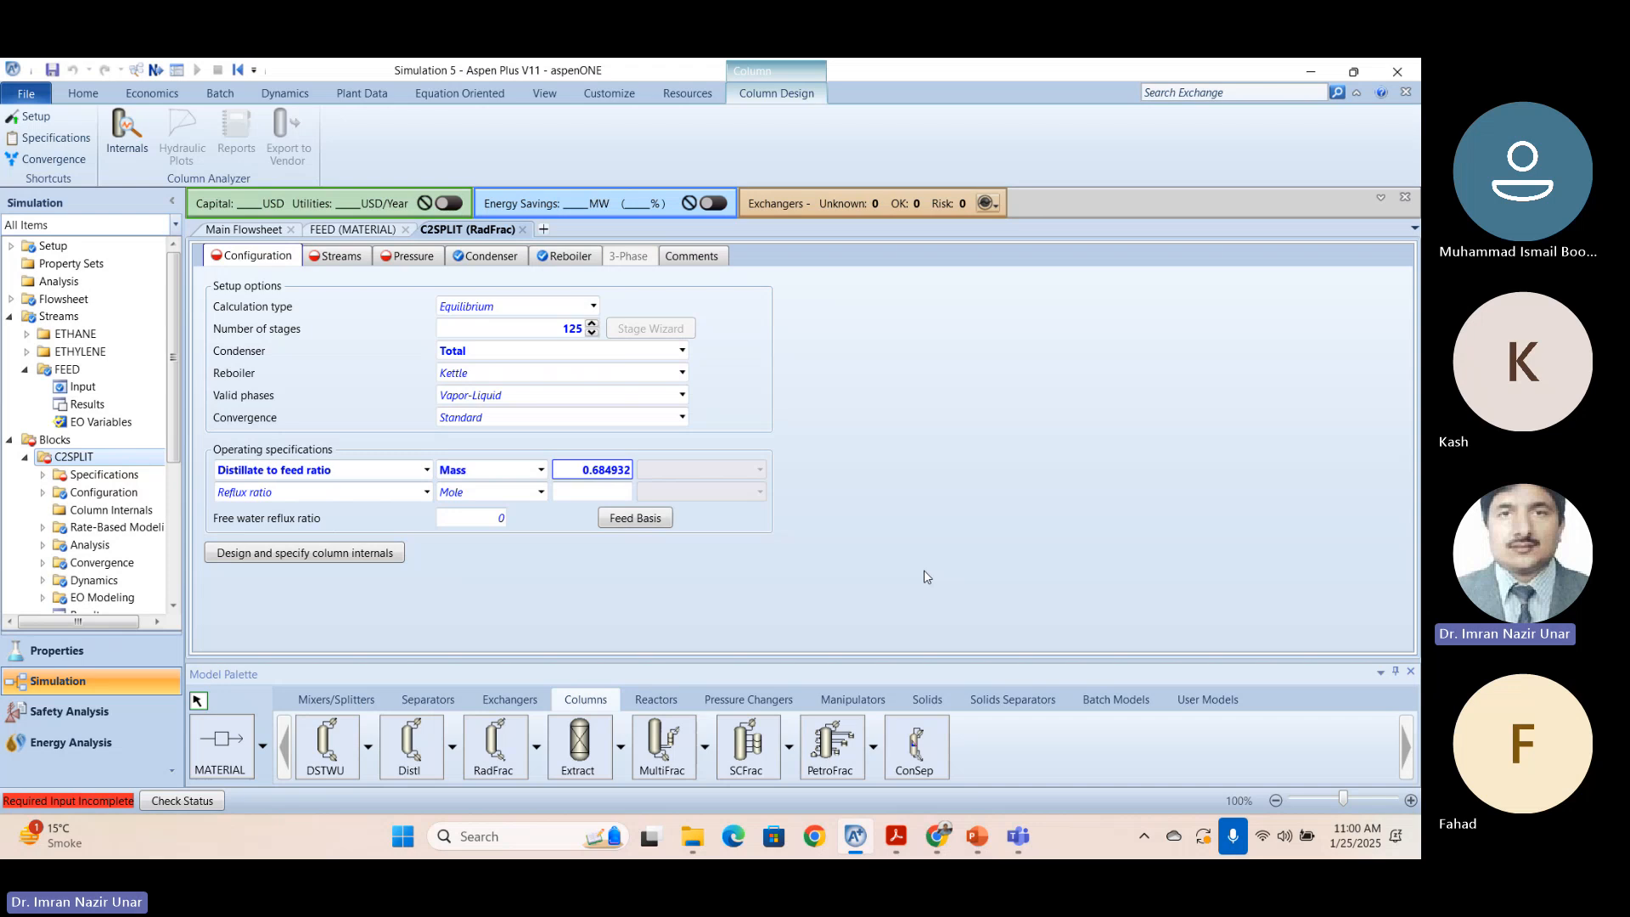
Keep Reflux ratio on a Mole basis as C2SPLIT's second operating specification and set it to 4, checking against the PDF guide.
{"action": "key", "text": "alt+Tab"}
{"action": "key", "text": "alt+Tab"}
{"action": "left_click", "coordinate": [422, 492]}
{"action": "left_click", "coordinate": [245, 515]}
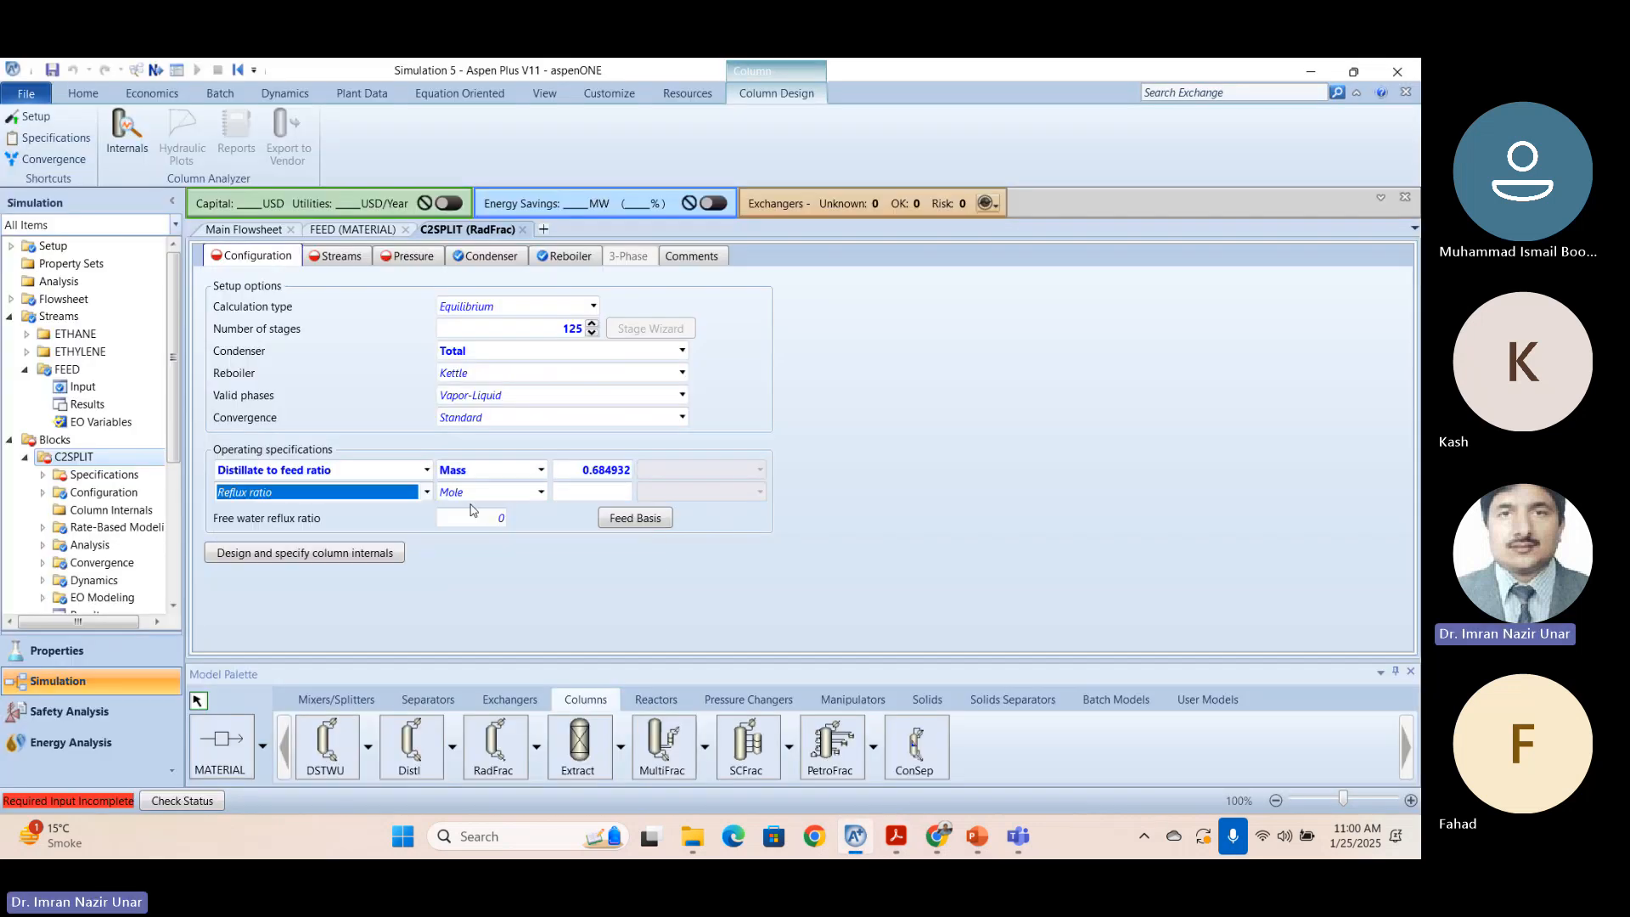
{"action": "key", "text": "alt+Tab"}
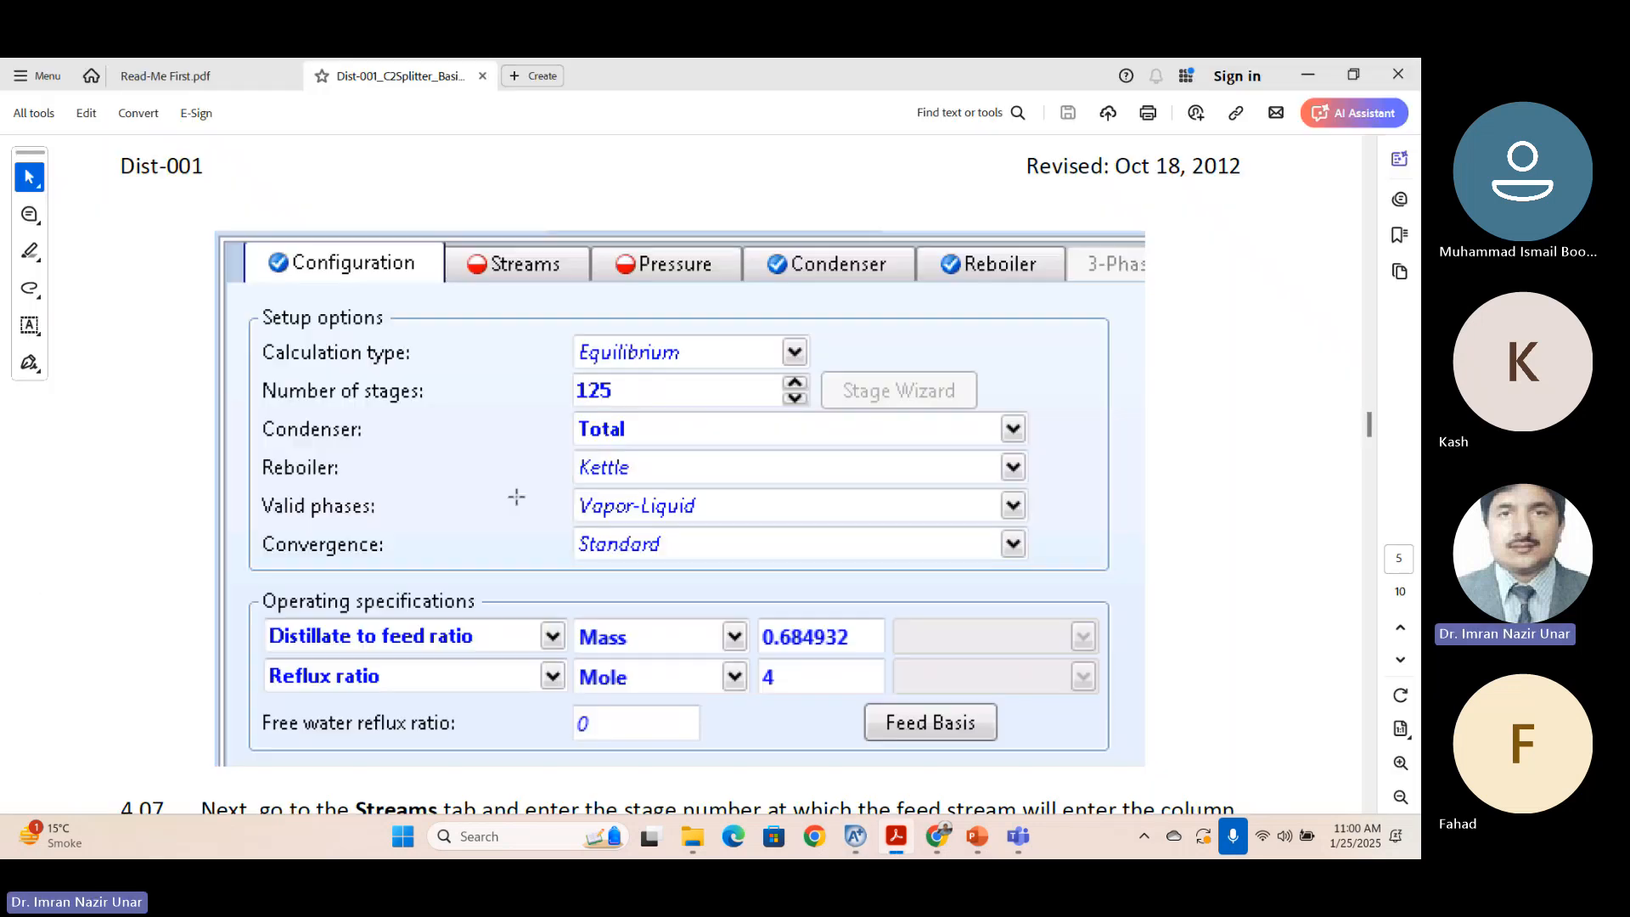
{"action": "key", "text": "alt+Tab"}
{"action": "left_click", "coordinate": [595, 497]}
{"action": "type", "text": "4"}
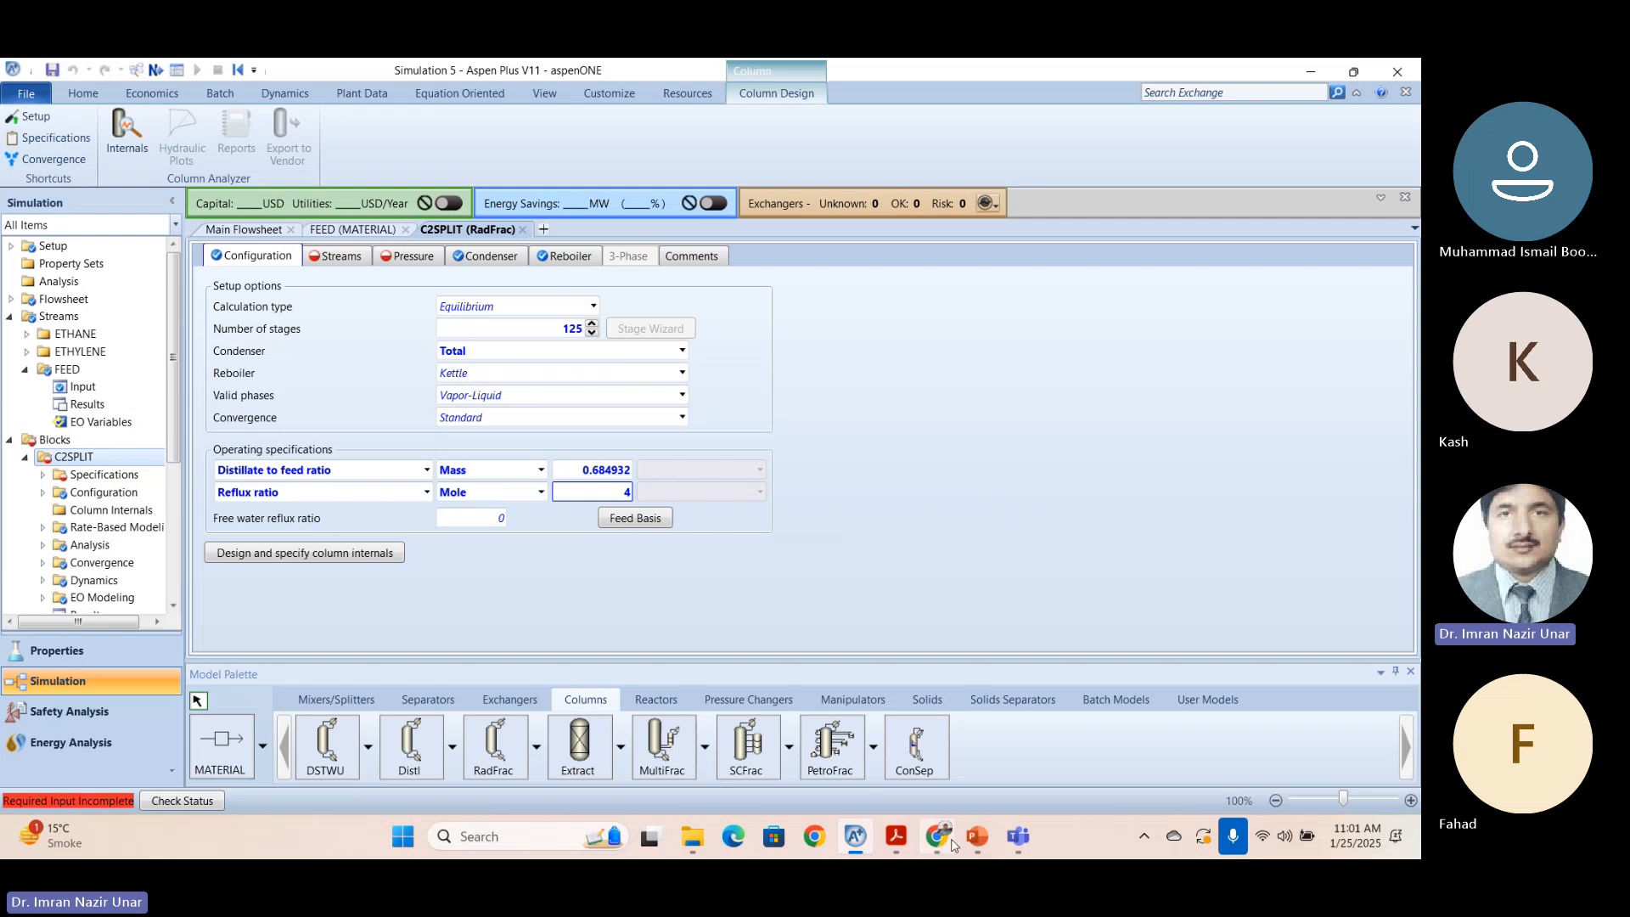
View the fractionating column diagram in PowerPoint, then return to Aspen Plus and review the distillate to feed ratio's basis options, keeping Mass.
{"action": "left_click", "coordinate": [976, 837]}
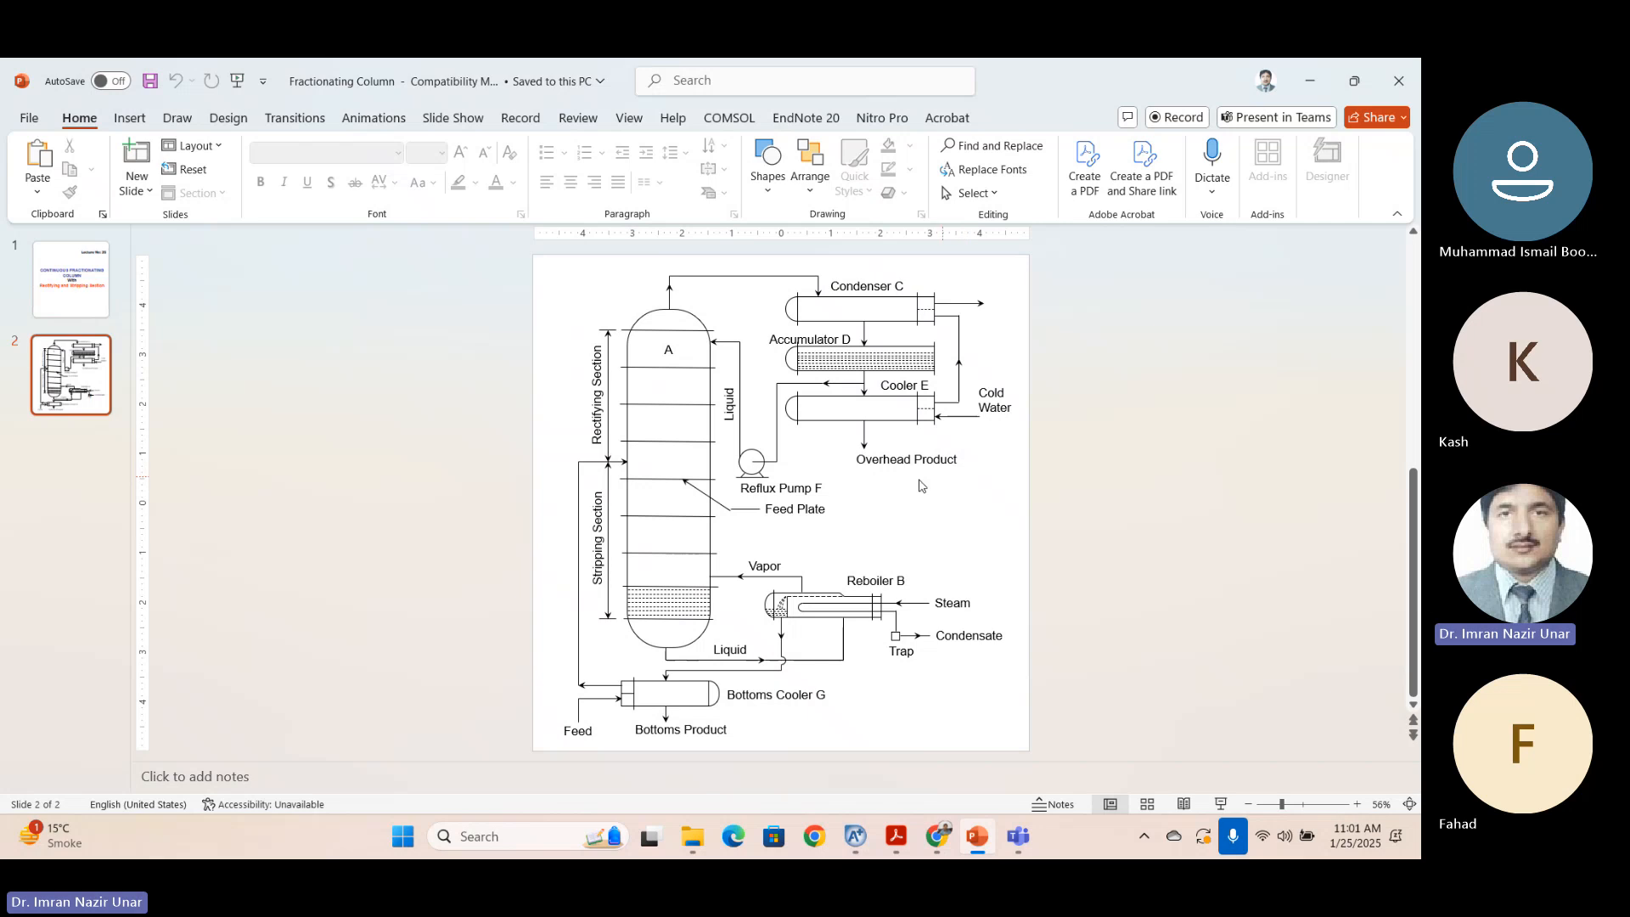
{"action": "key", "text": "alt+Tab"}
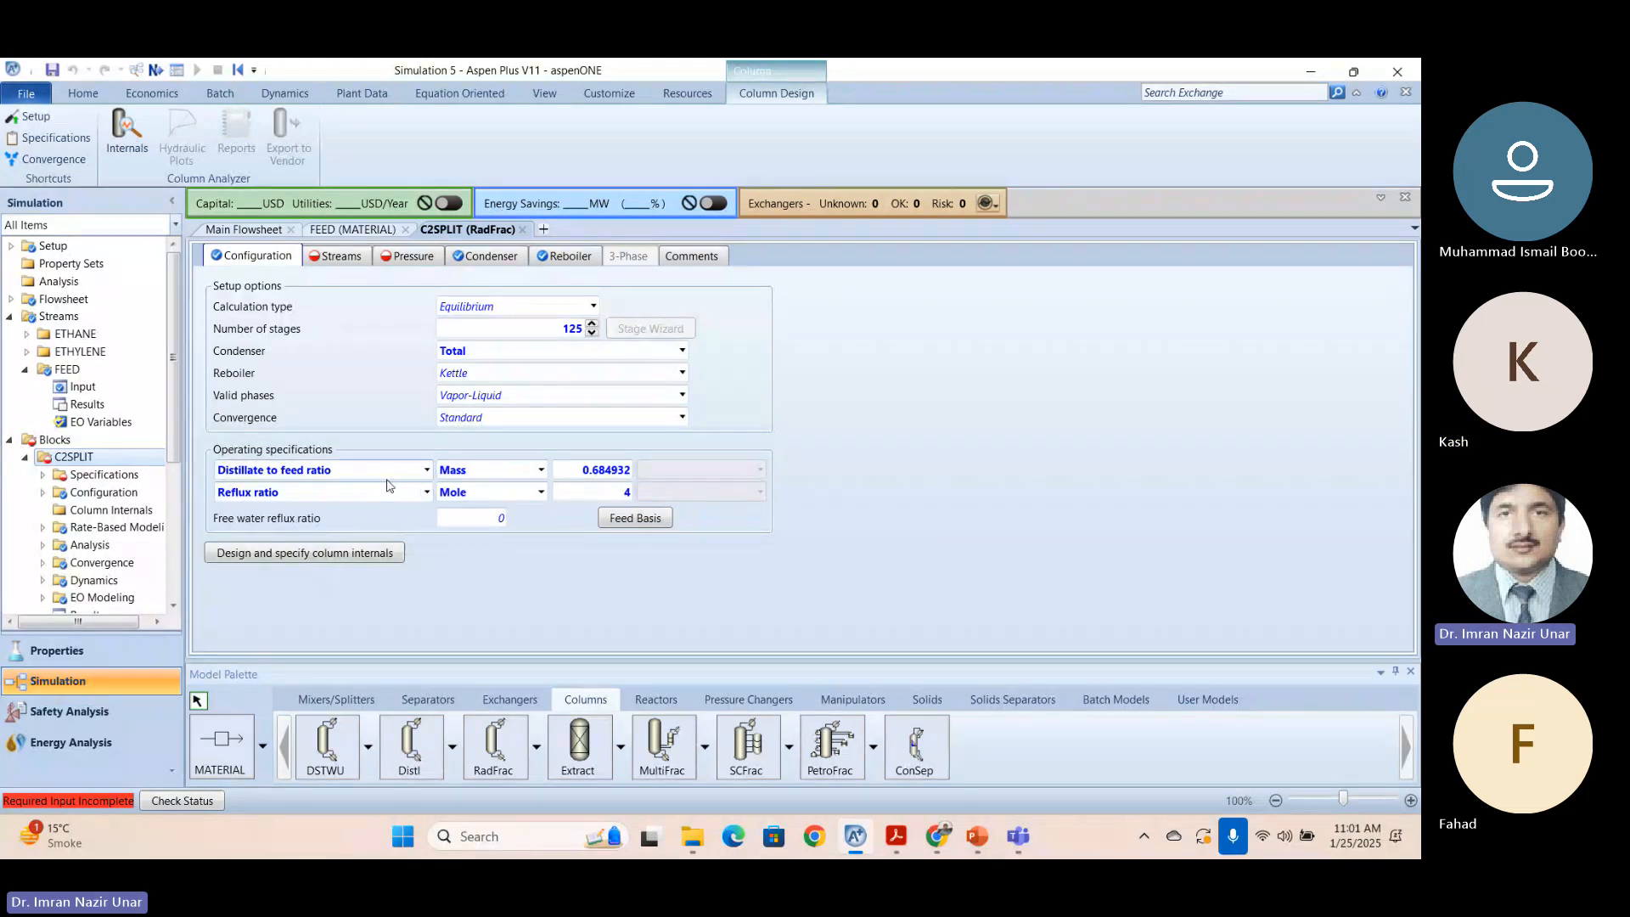
{"action": "left_click", "coordinate": [542, 471]}
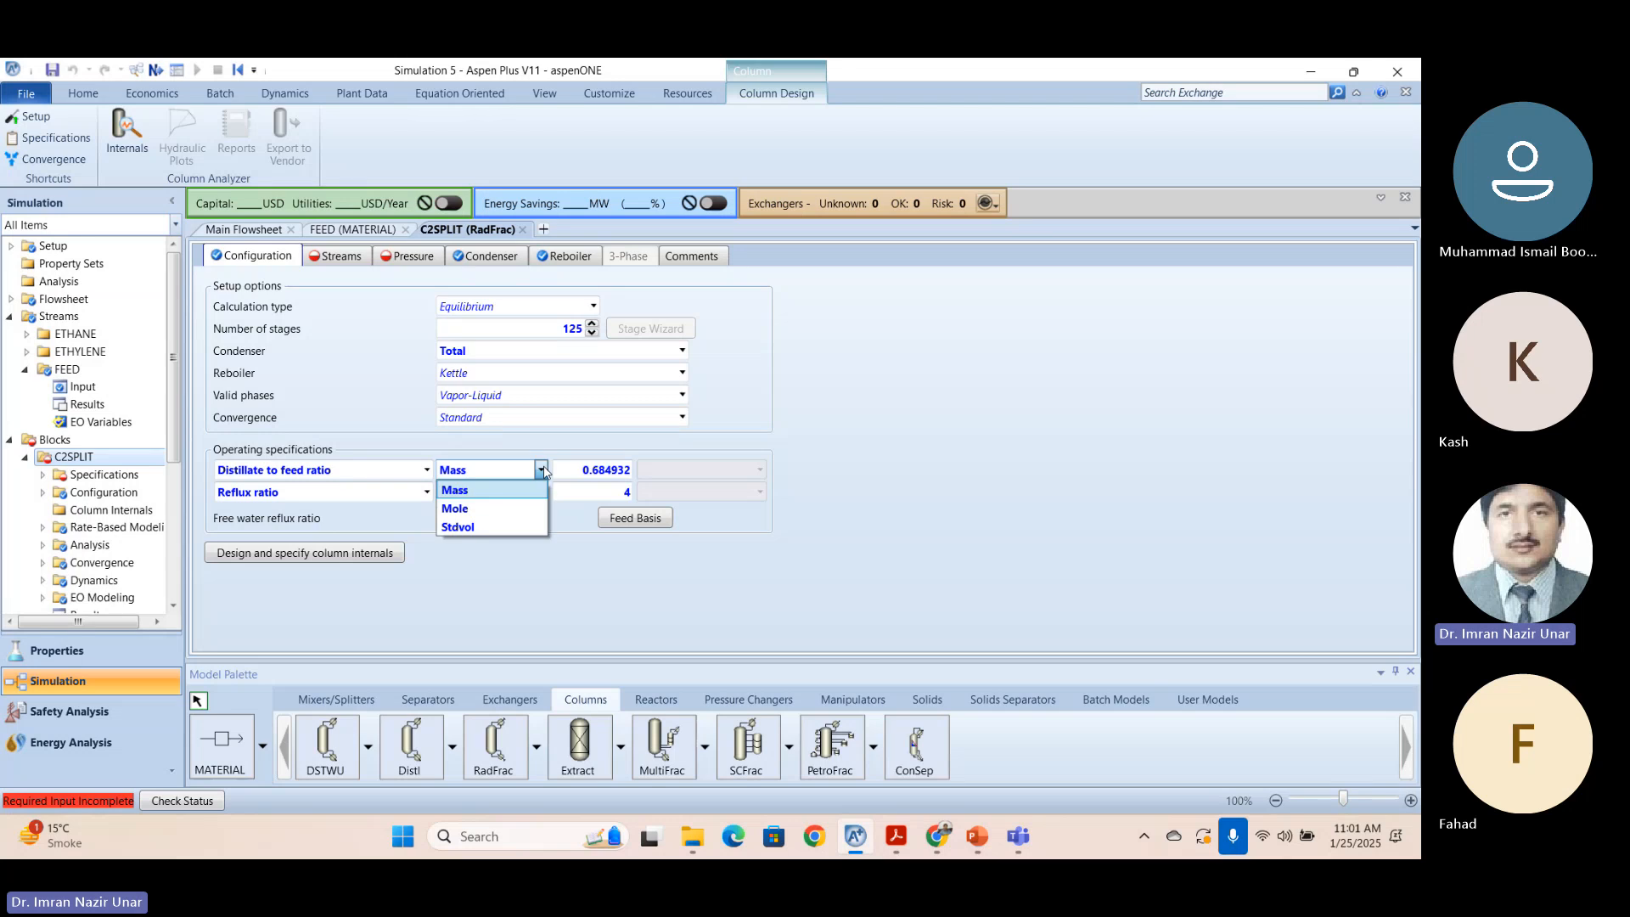
{"action": "left_click", "coordinate": [463, 490]}
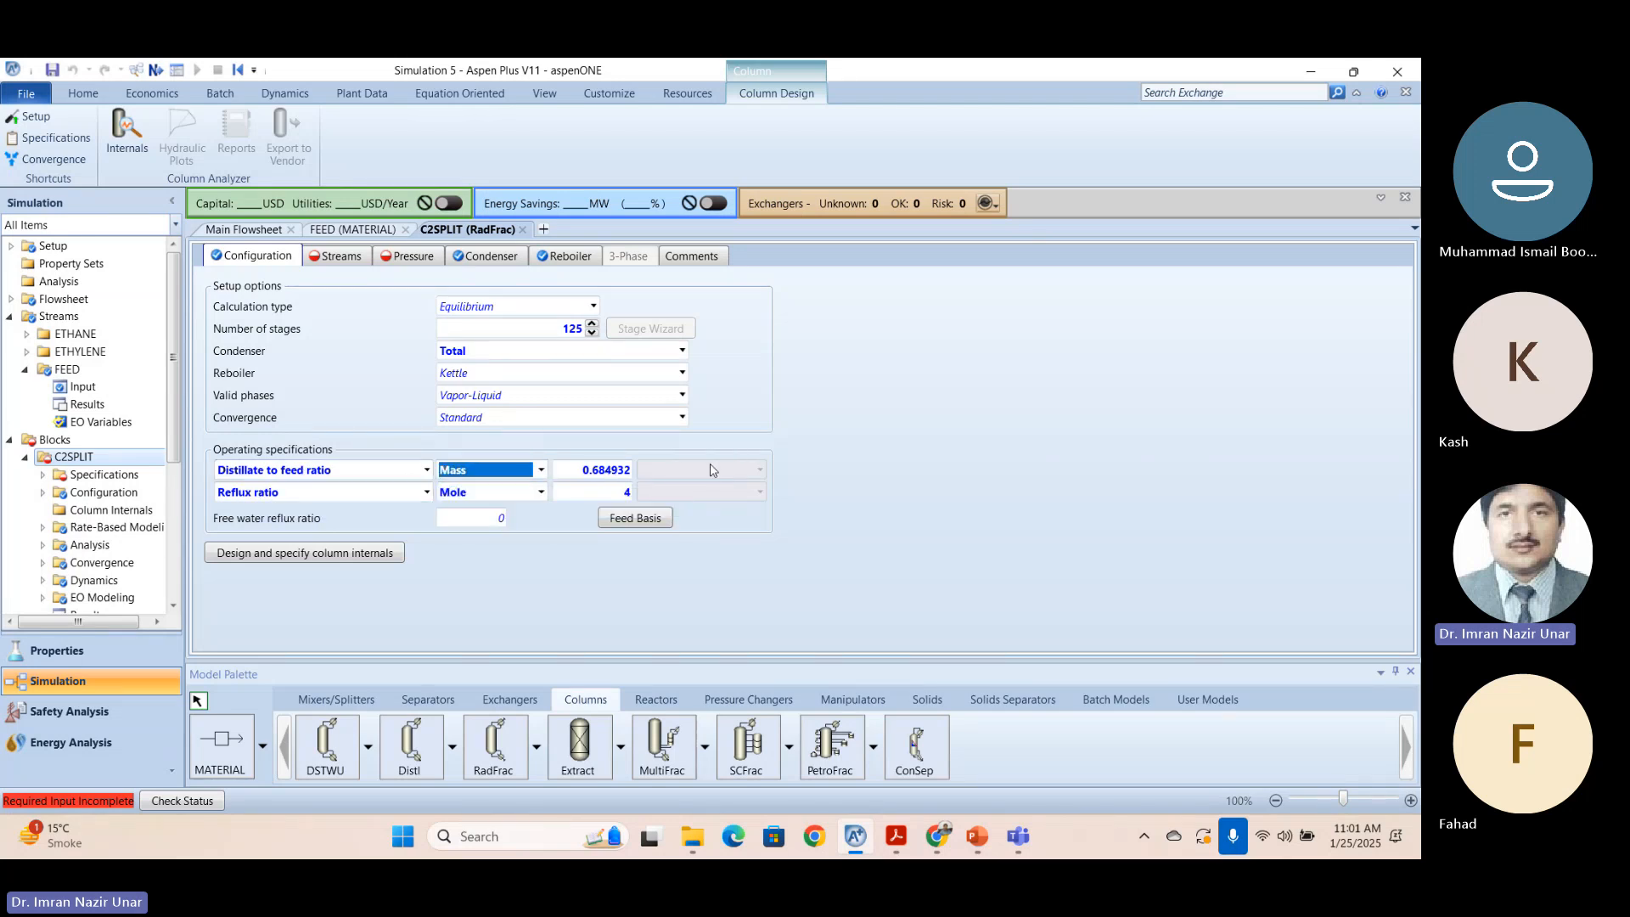
Switch to the C2 splitter PDF guide and examine the distillate and feed flowrates in the problem statement.
{"action": "left_click", "coordinate": [898, 837]}
{"action": "left_click", "coordinate": [965, 722]}
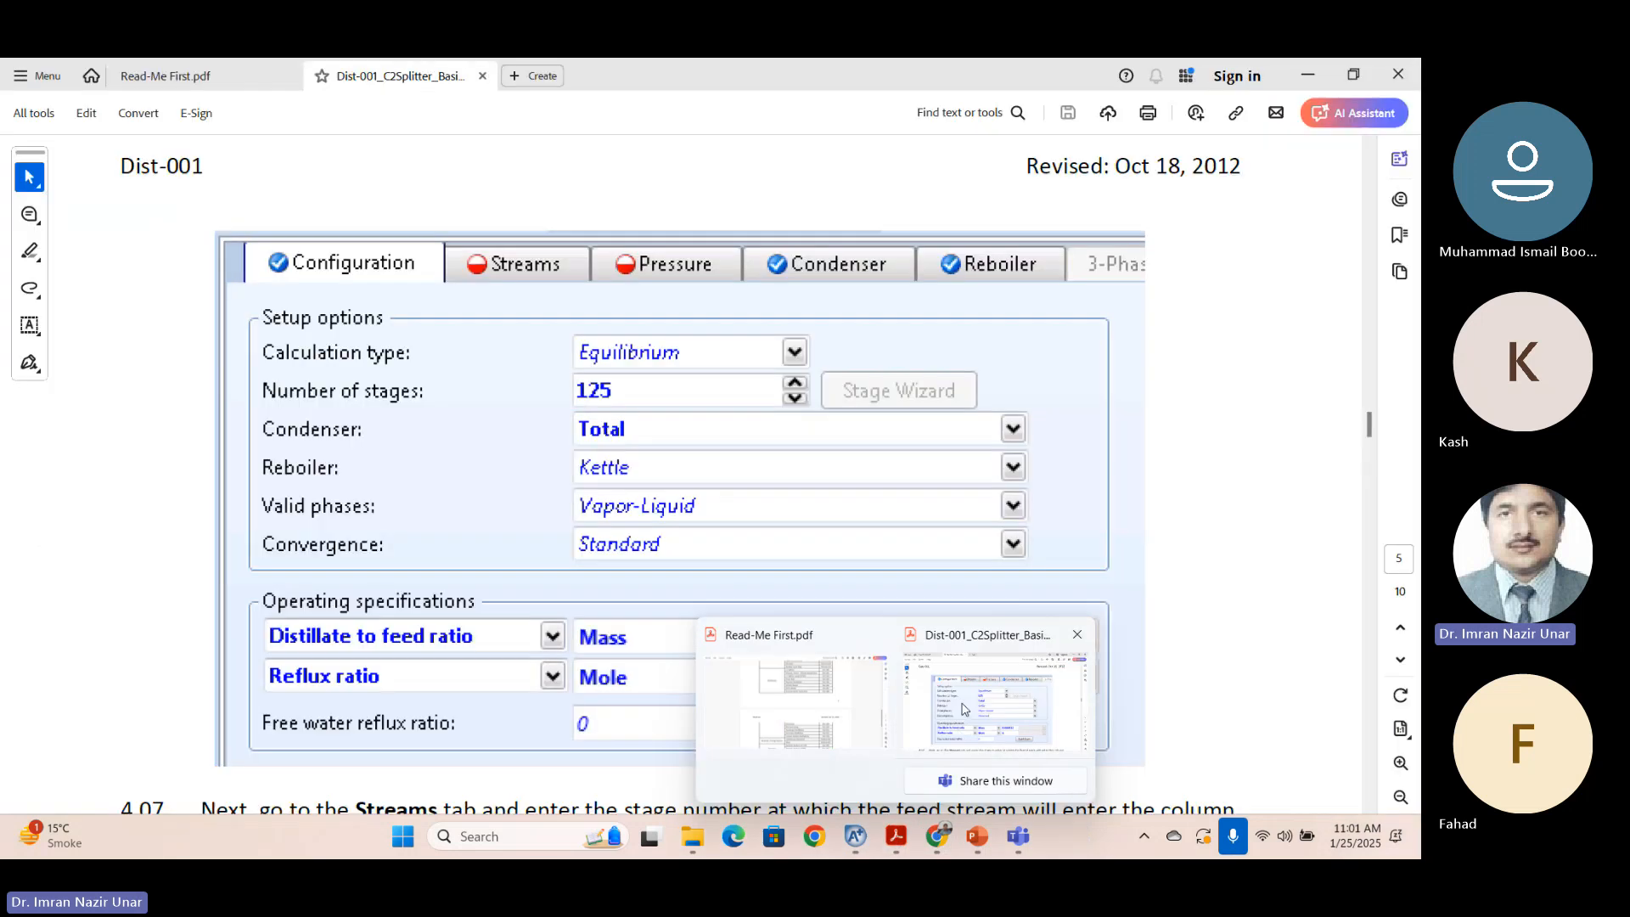
{"action": "left_click_drag", "start_coordinate": [1369, 424], "coordinate": [1333, 186]}
{"action": "scroll", "coordinate": [1333, 187], "scroll_direction": "down", "scroll_amount": 5}
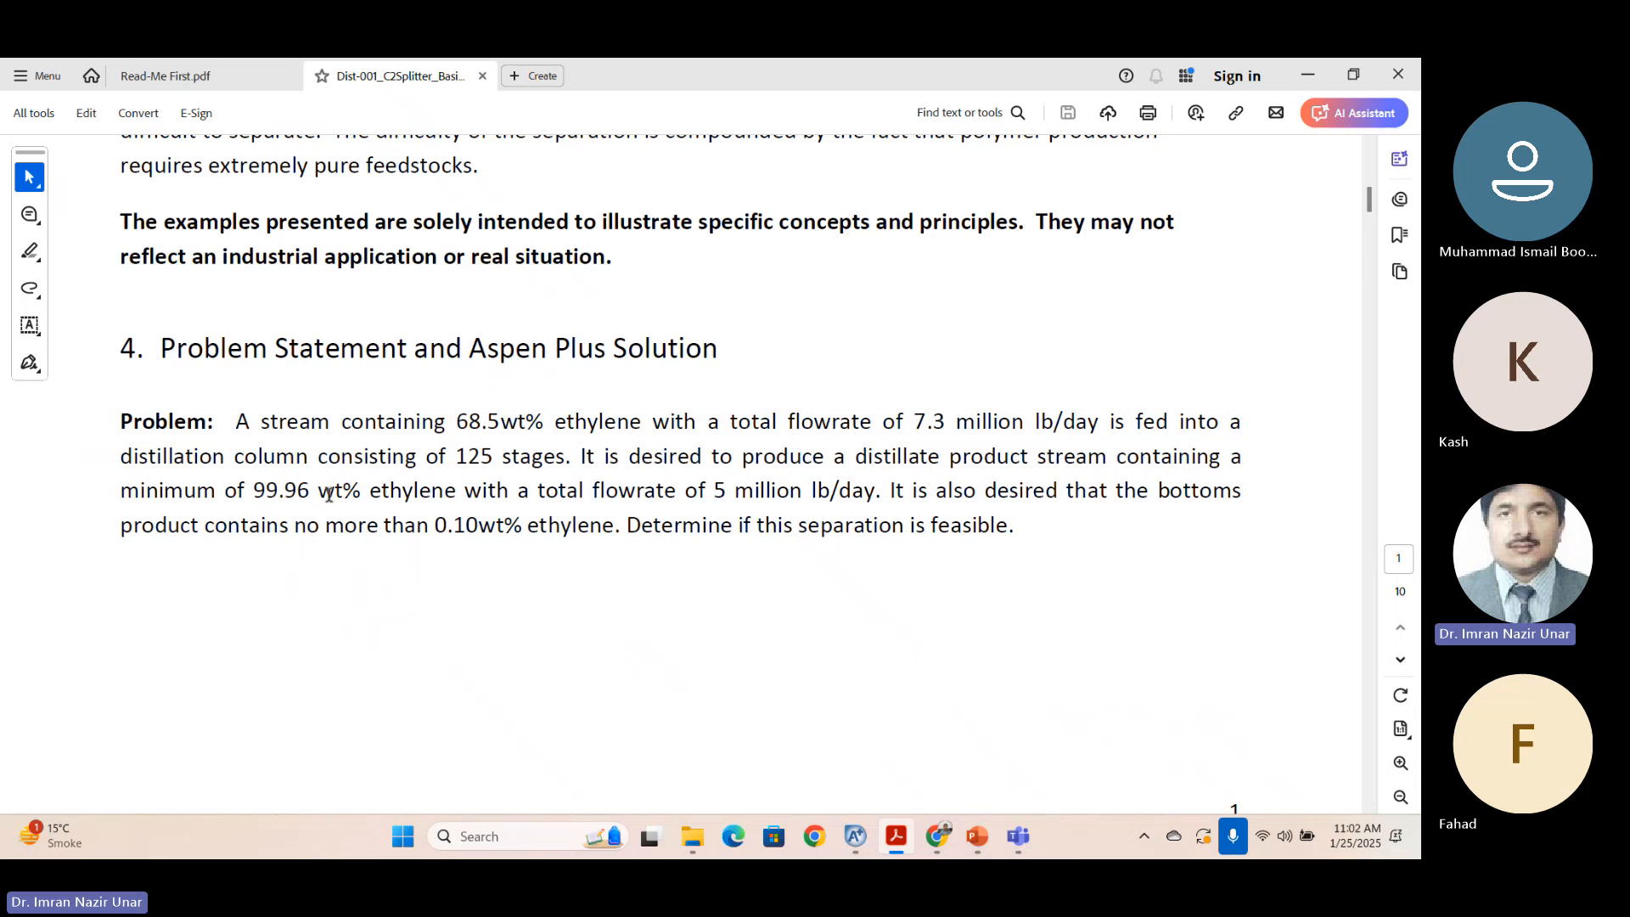
{"action": "left_click_drag", "start_coordinate": [726, 492], "coordinate": [876, 493]}
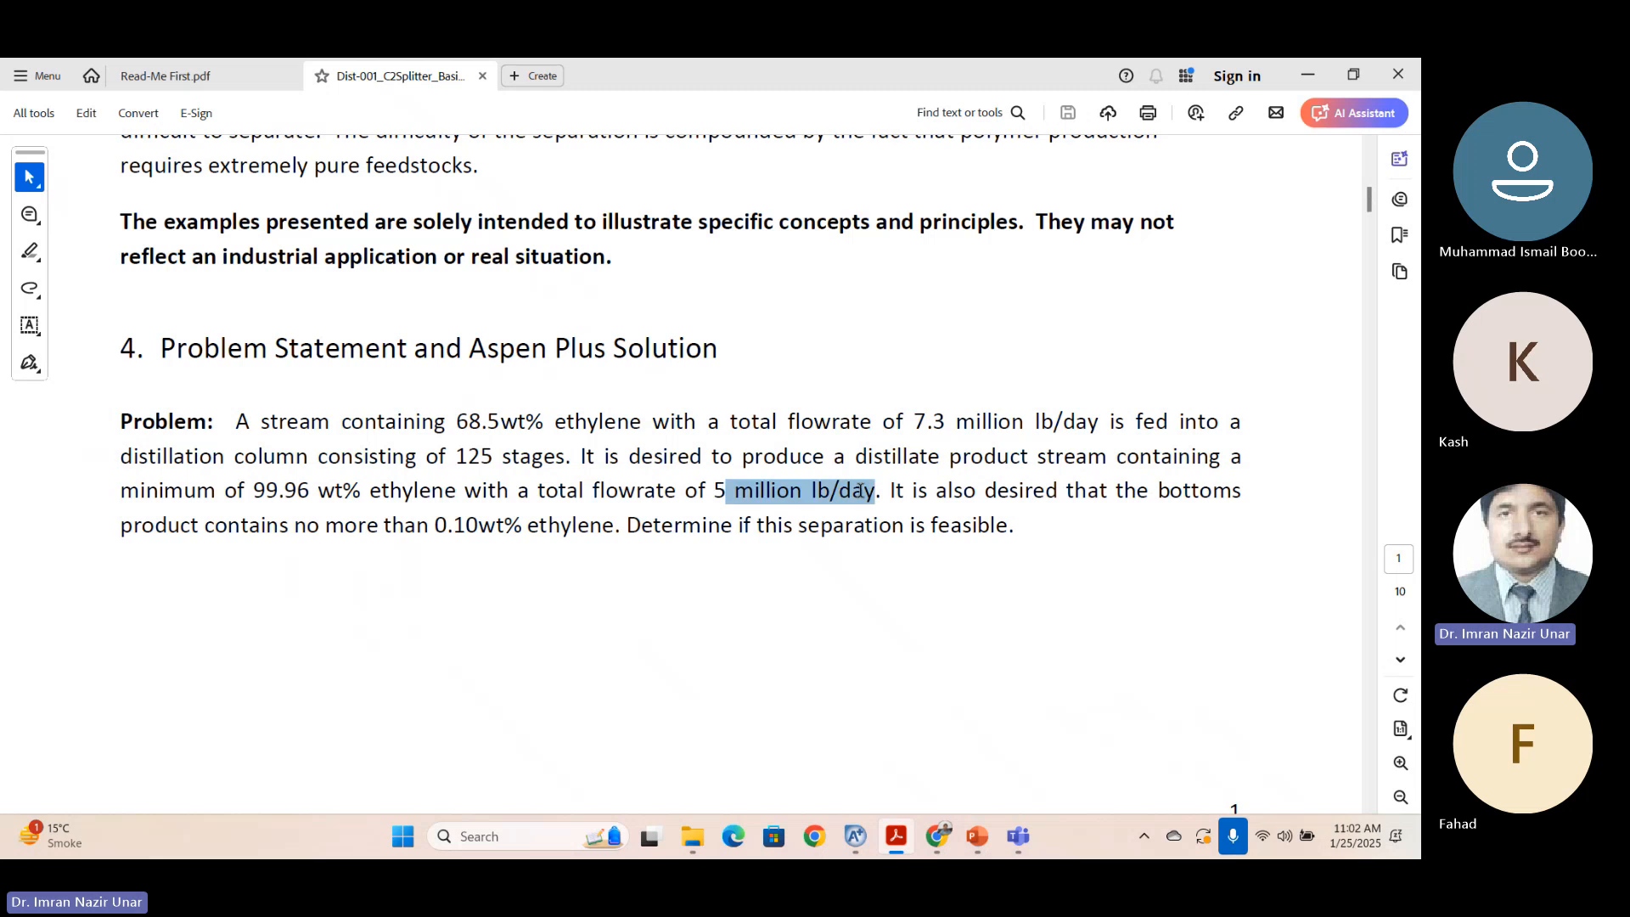
{"action": "left_click", "coordinate": [764, 467]}
{"action": "left_click_drag", "start_coordinate": [915, 421], "coordinate": [1076, 410]}
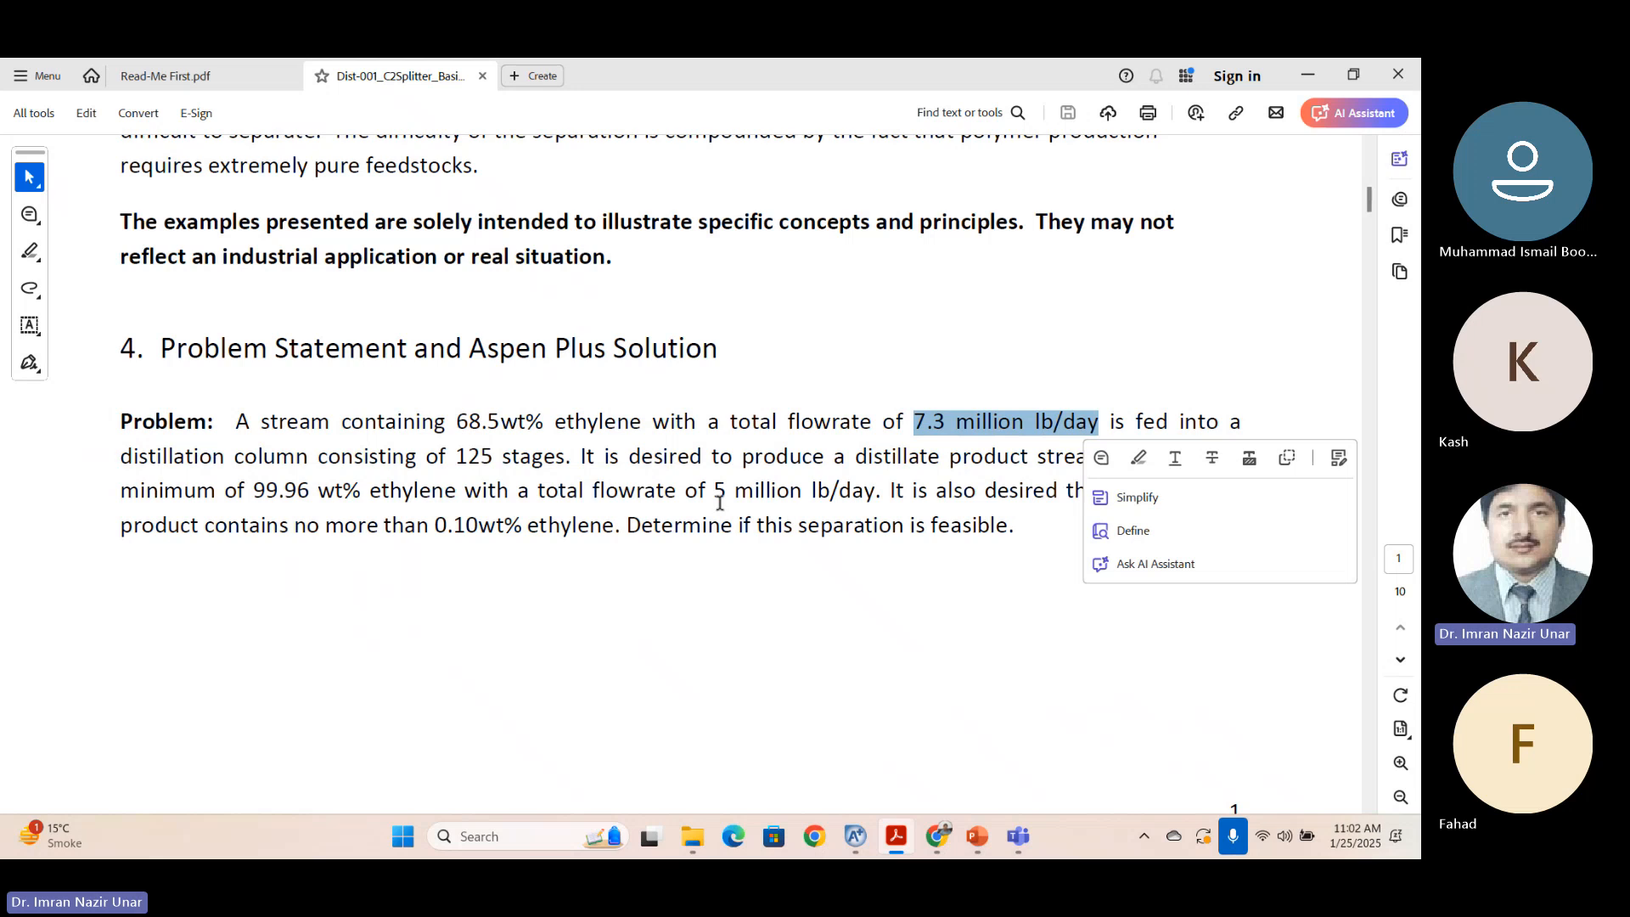
{"action": "left_click_drag", "start_coordinate": [715, 498], "coordinate": [883, 493]}
{"action": "left_click_drag", "start_coordinate": [926, 423], "coordinate": [934, 423]}
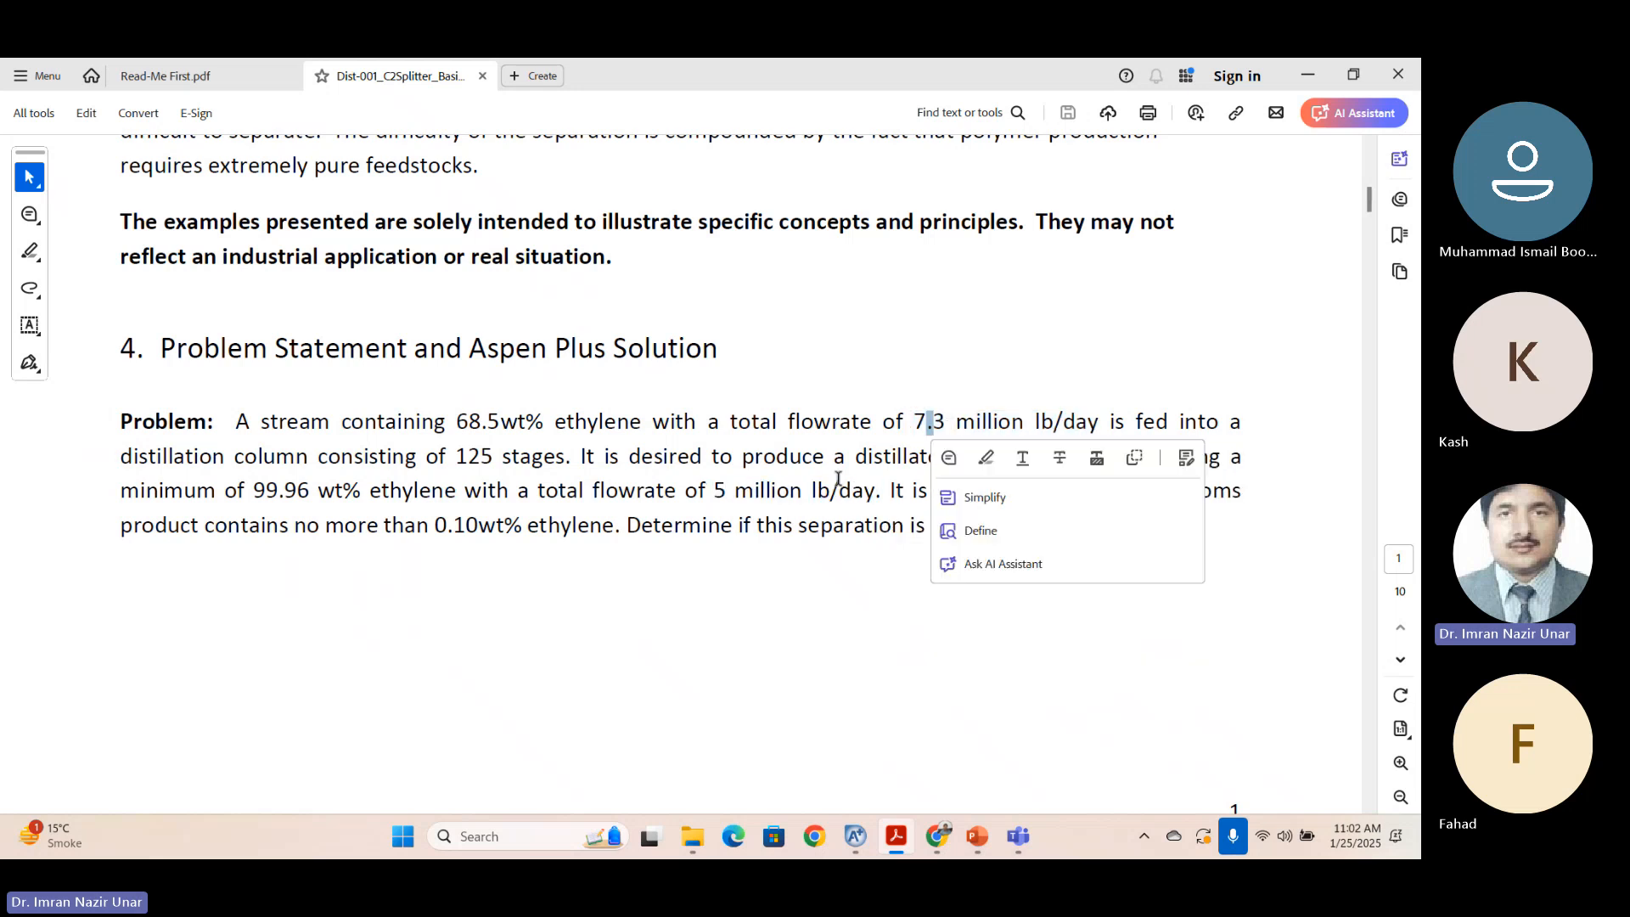
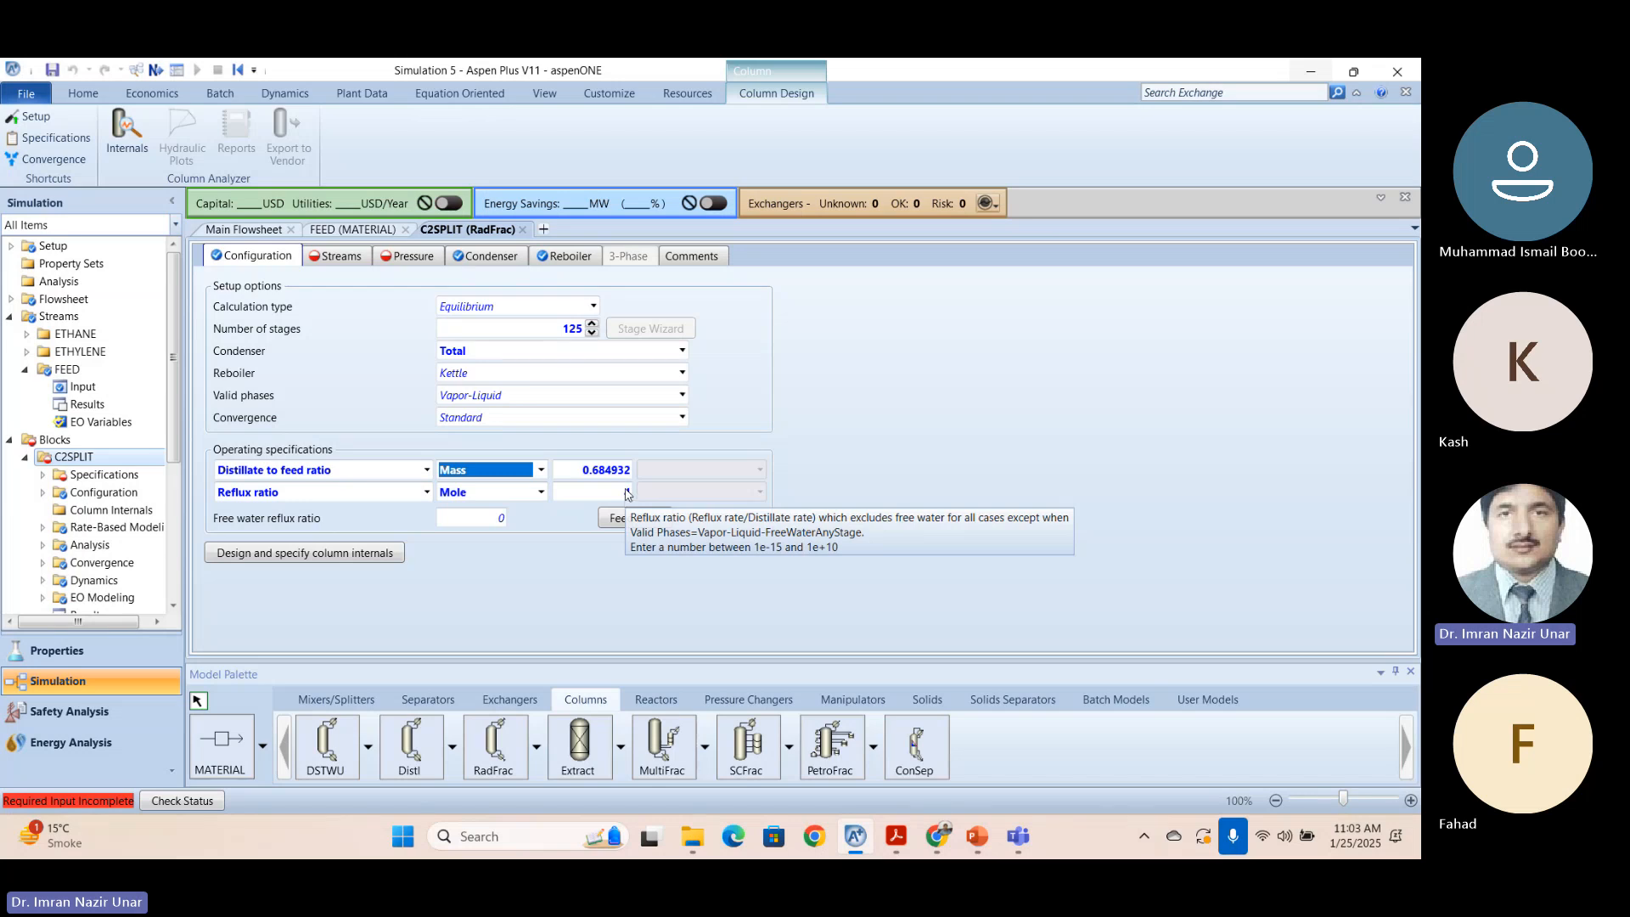
Re-enter 4 as C2SPLIT's molar reflux ratio.
{"action": "type", "text": "4"}
{"action": "left_click", "coordinate": [604, 497]}
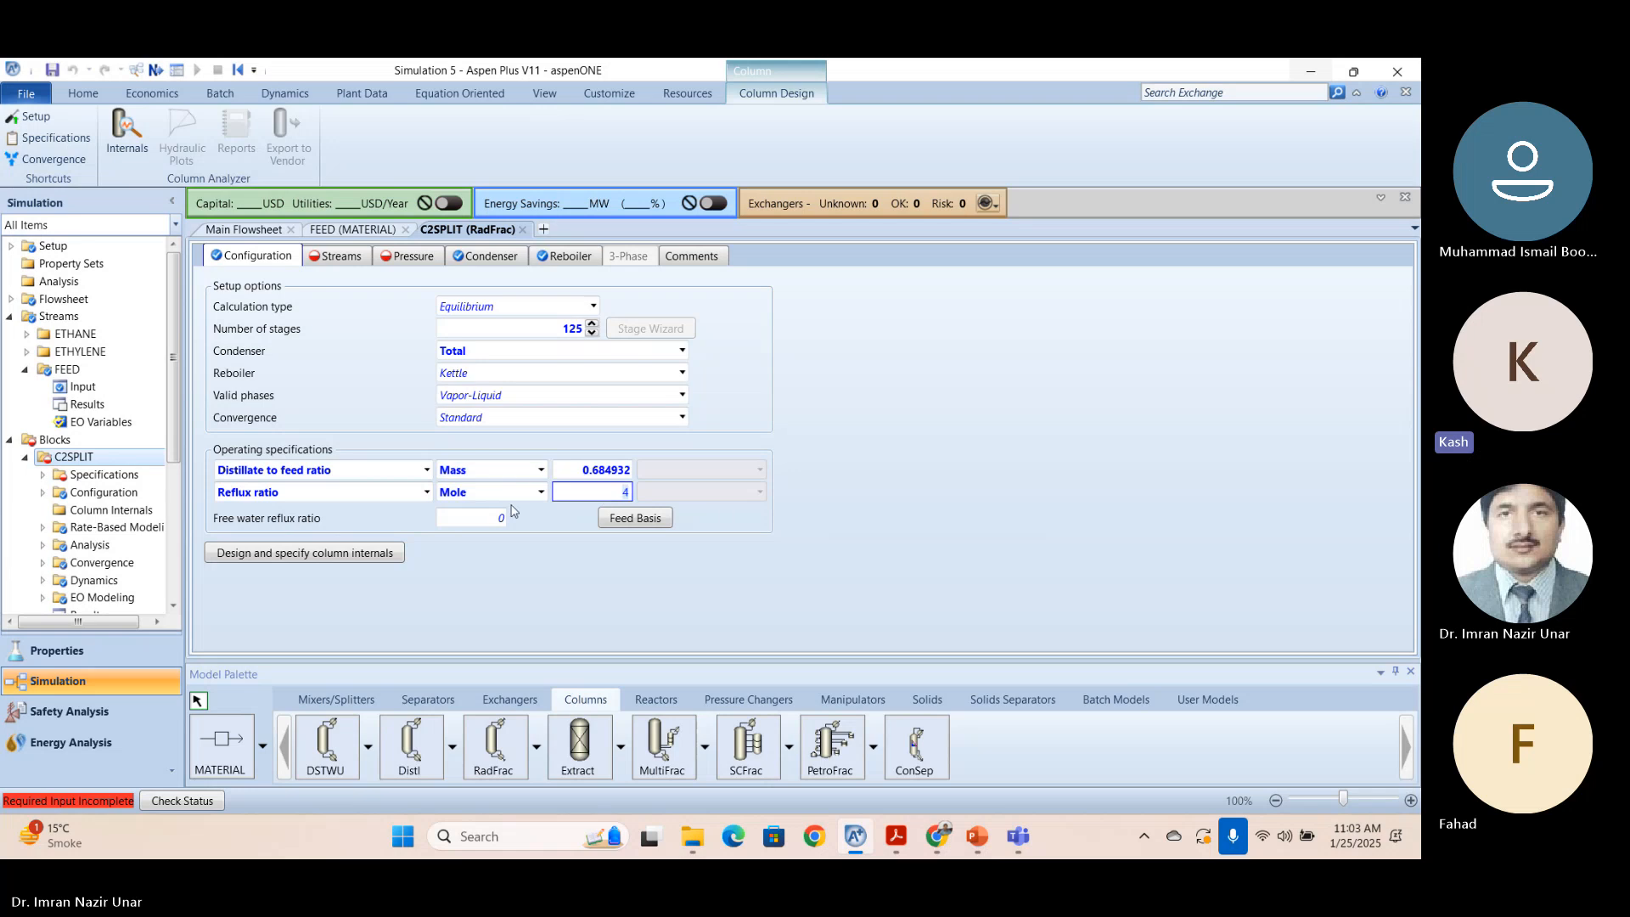
{"action": "left_click", "coordinate": [807, 473]}
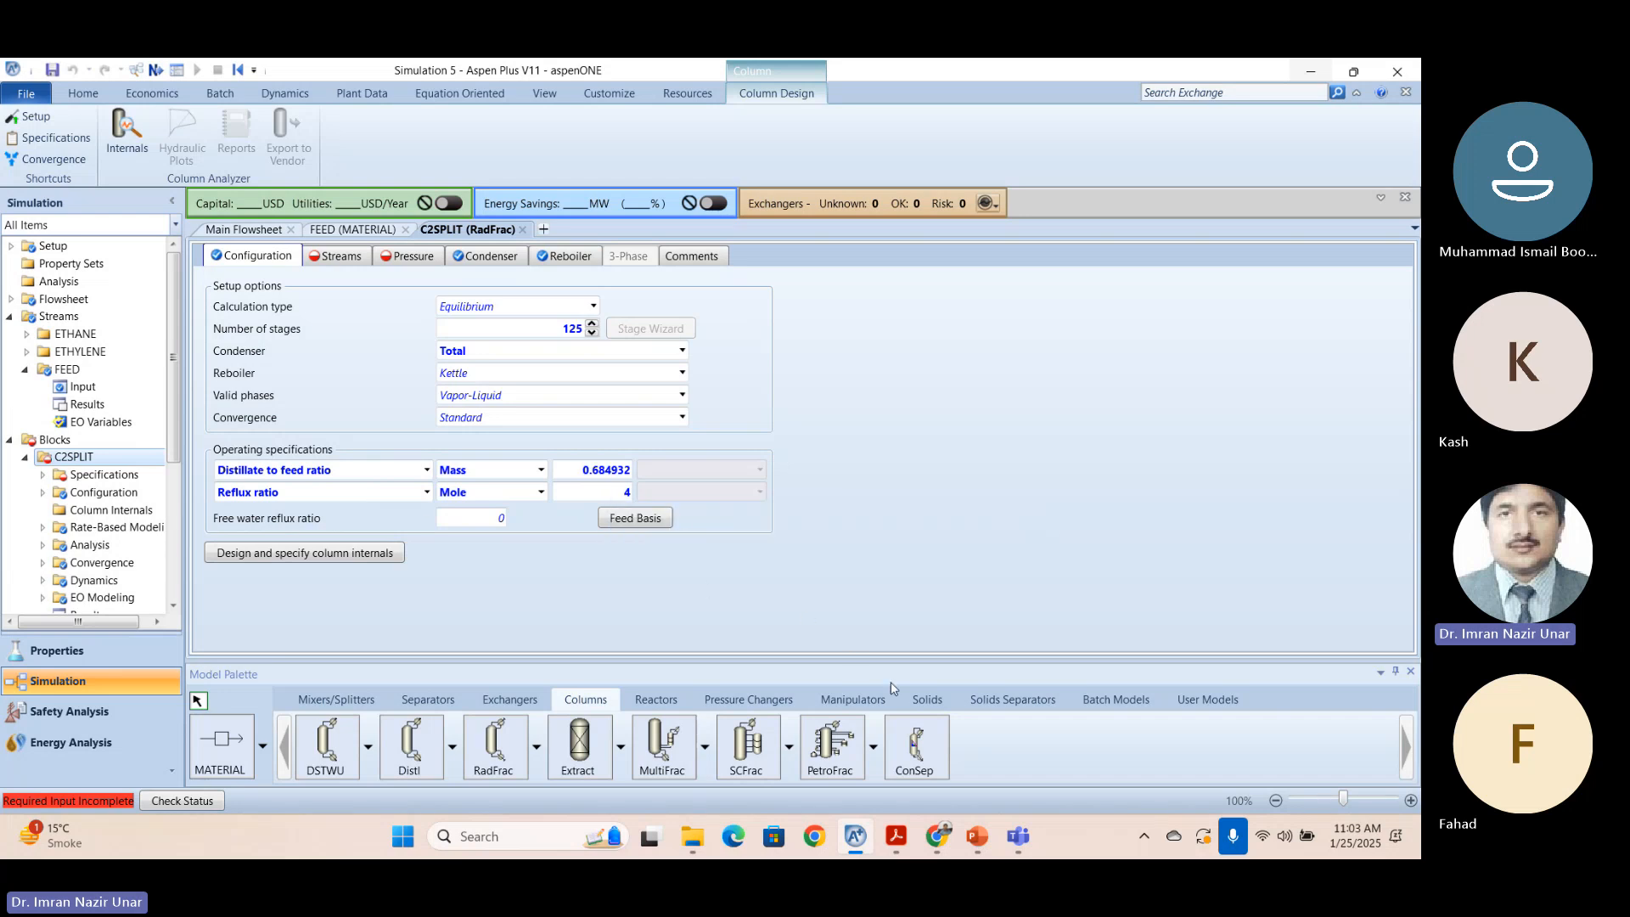
Examine the reflux and overhead product paths on the fractionating column slide in PowerPoint, then return to the Aspen Plus column form.
{"action": "left_click", "coordinate": [977, 837]}
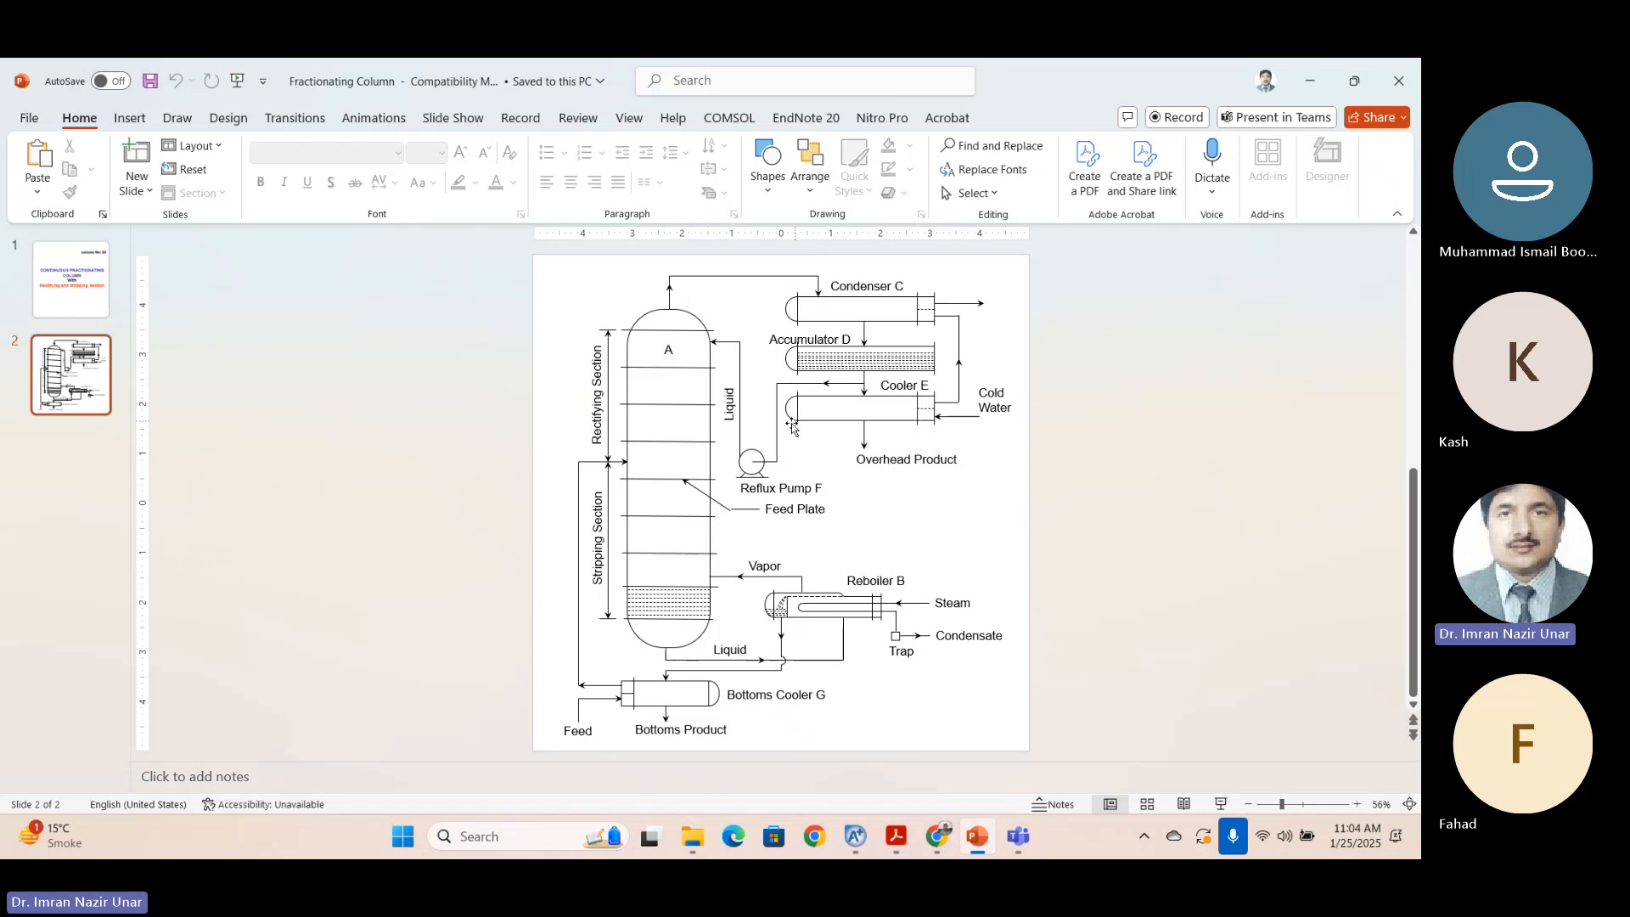
{"action": "left_click", "coordinate": [1310, 80]}
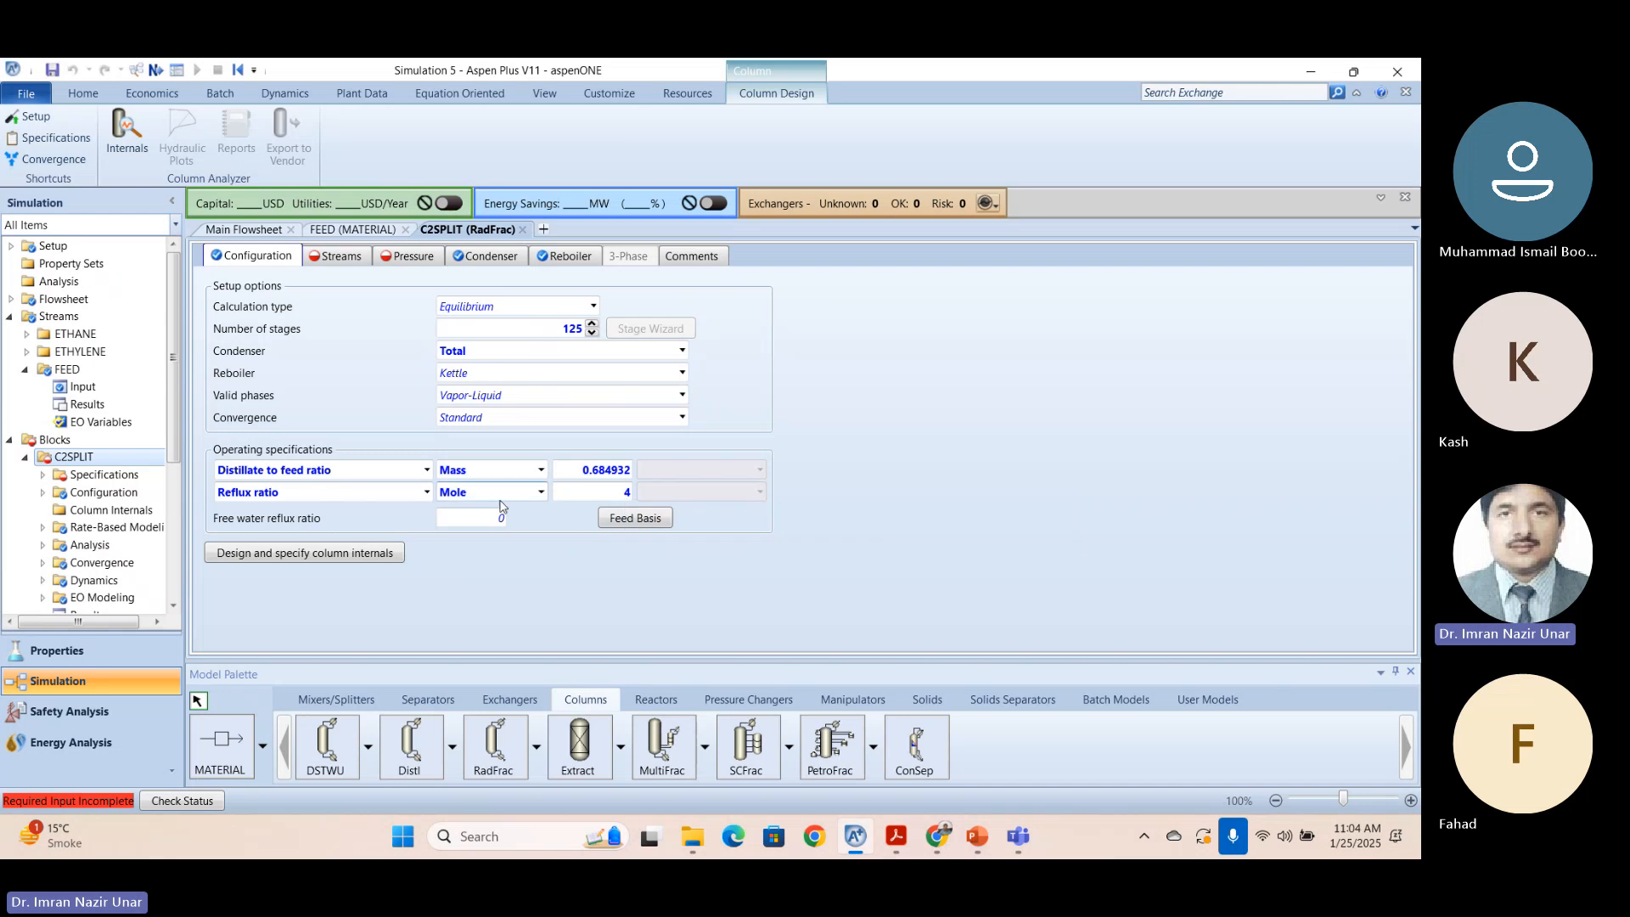
{"action": "left_click", "coordinate": [1313, 72]}
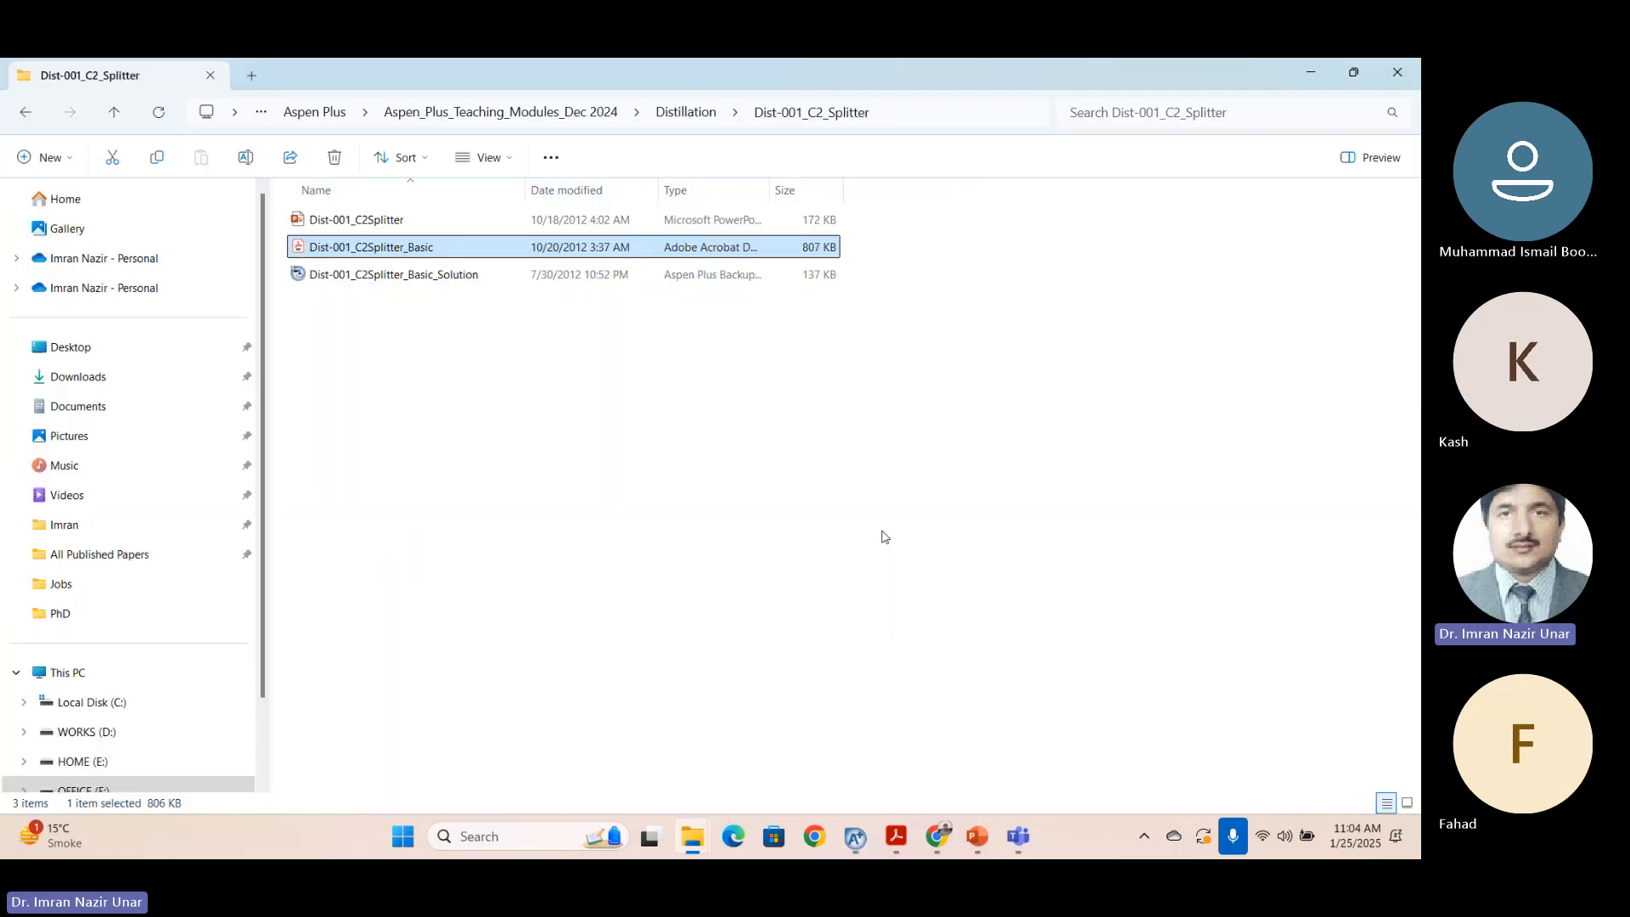
{"action": "left_click", "coordinate": [977, 837]}
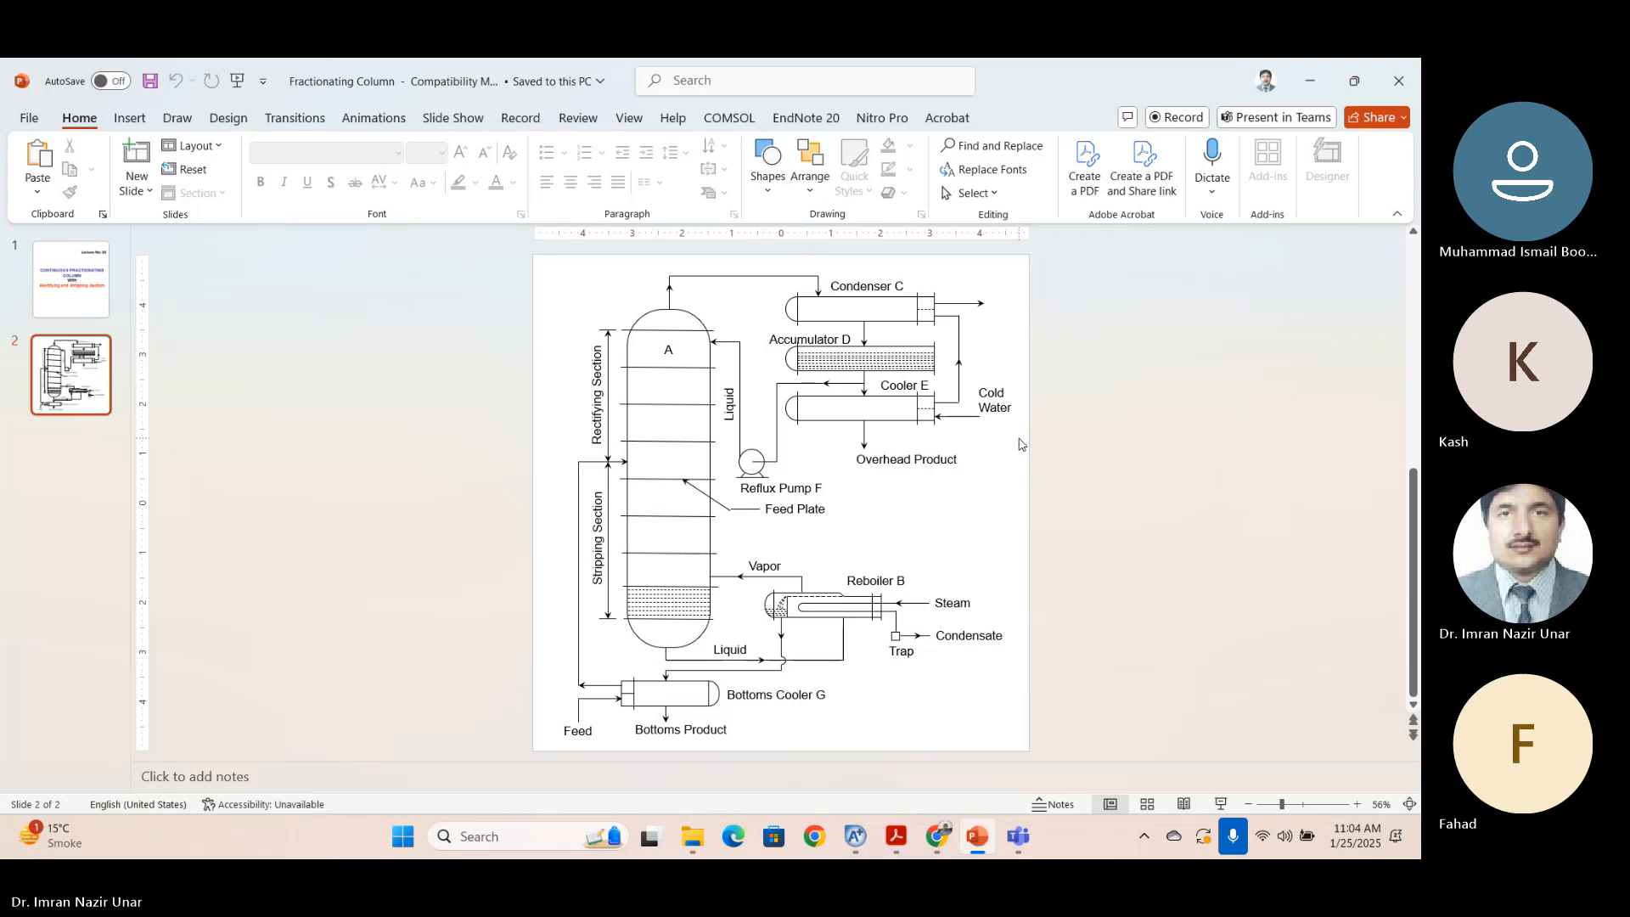
{"action": "left_click", "coordinate": [1313, 75]}
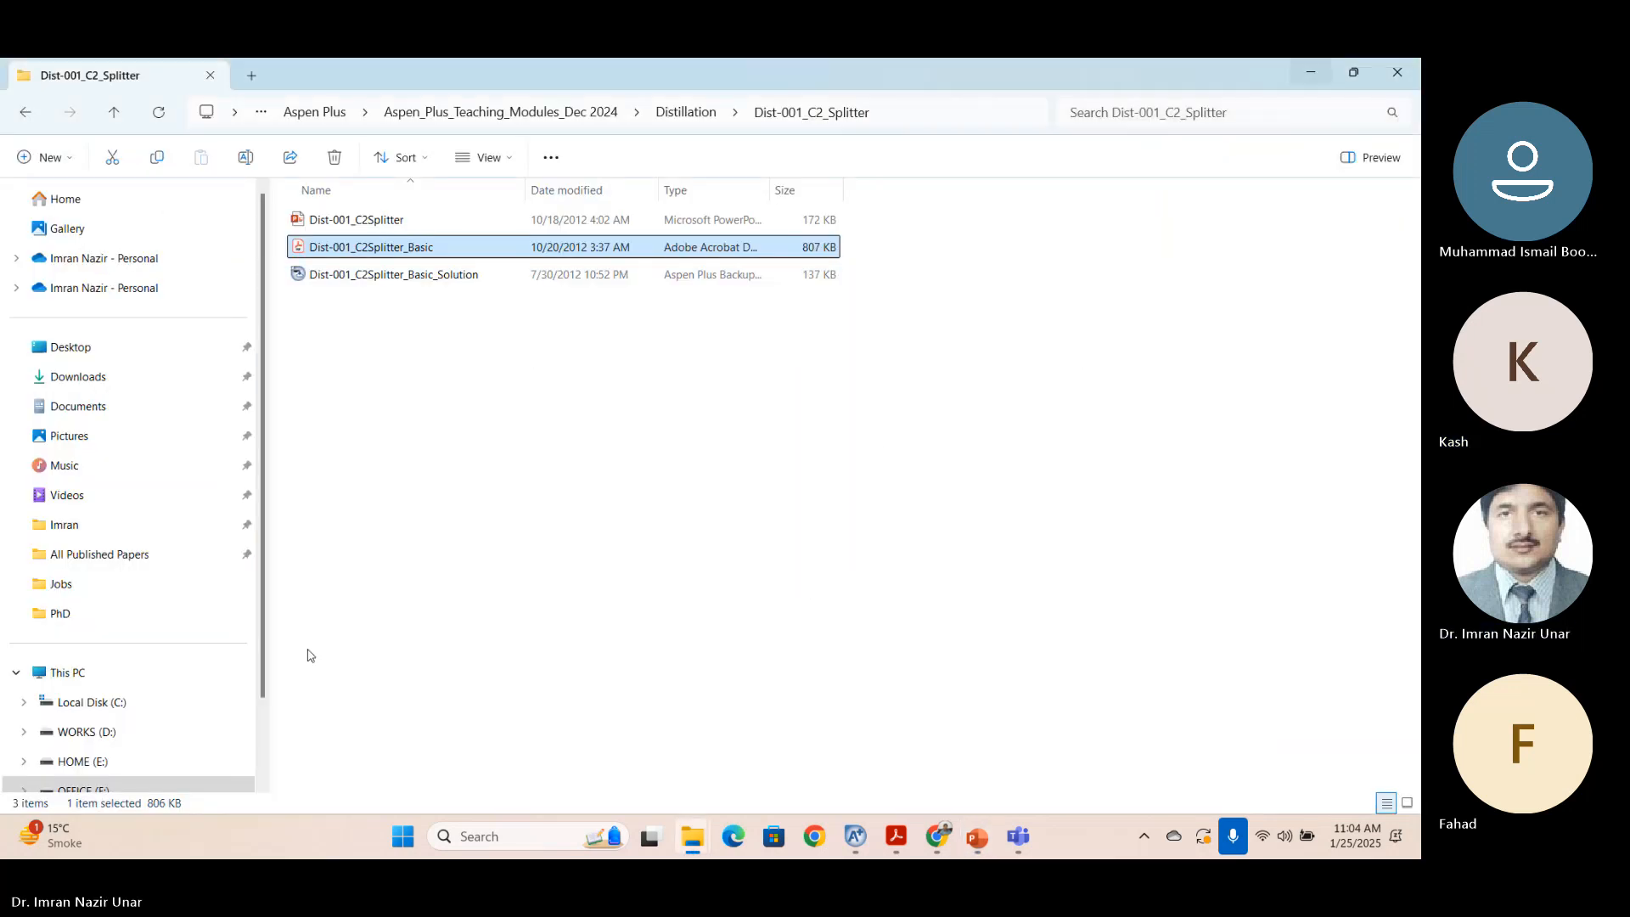
{"action": "left_click", "coordinate": [1313, 74]}
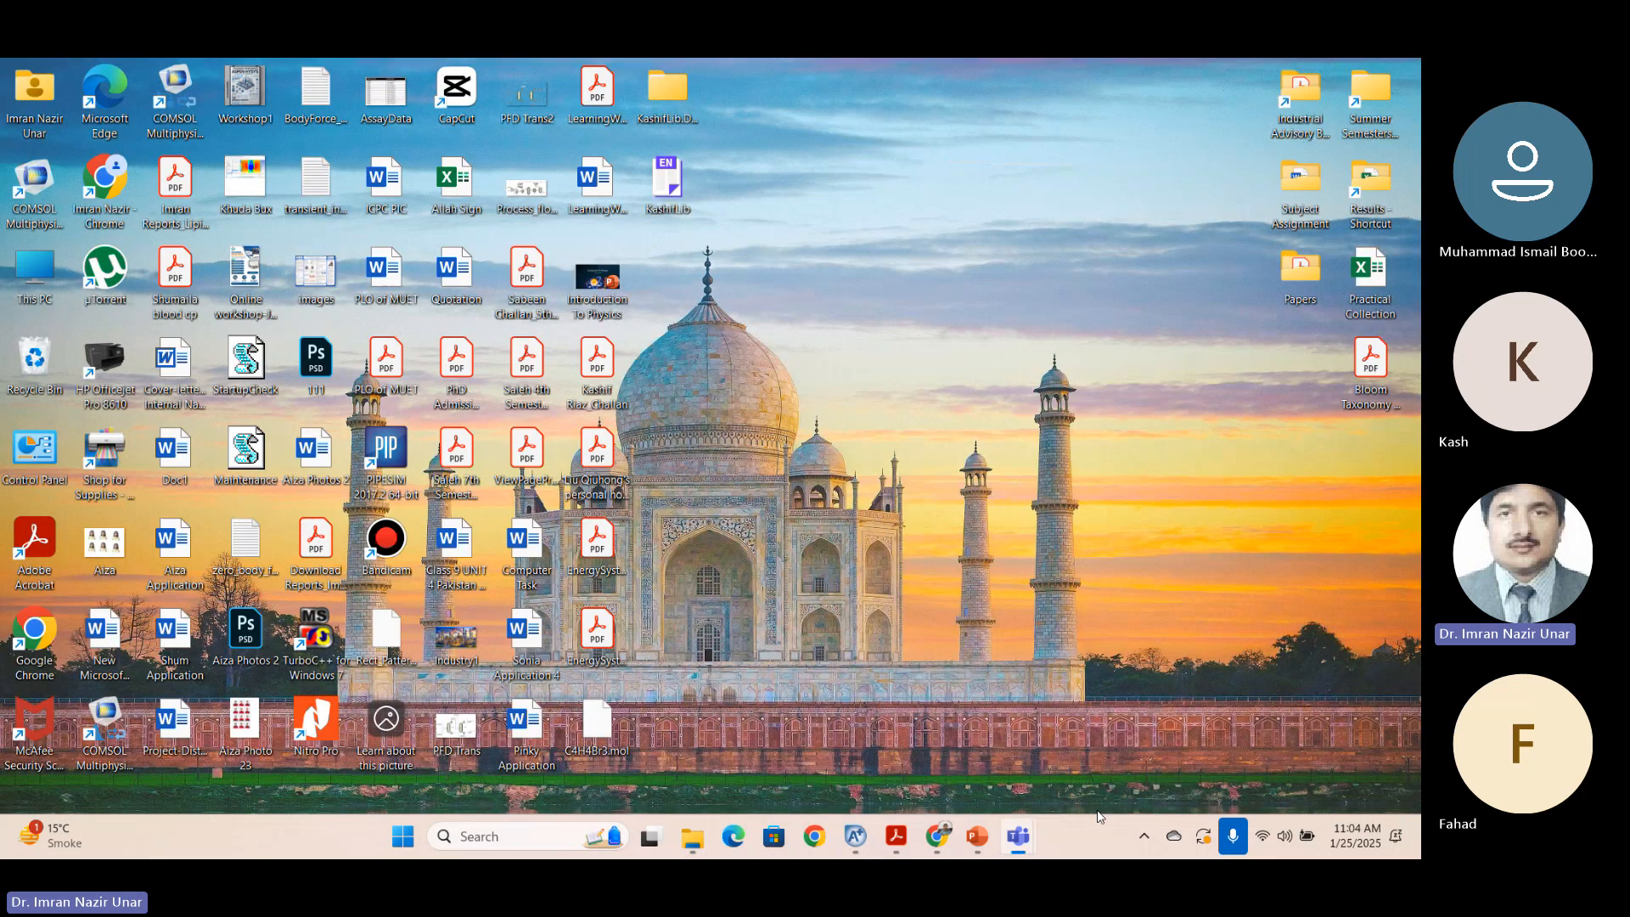
{"action": "left_click", "coordinate": [855, 836]}
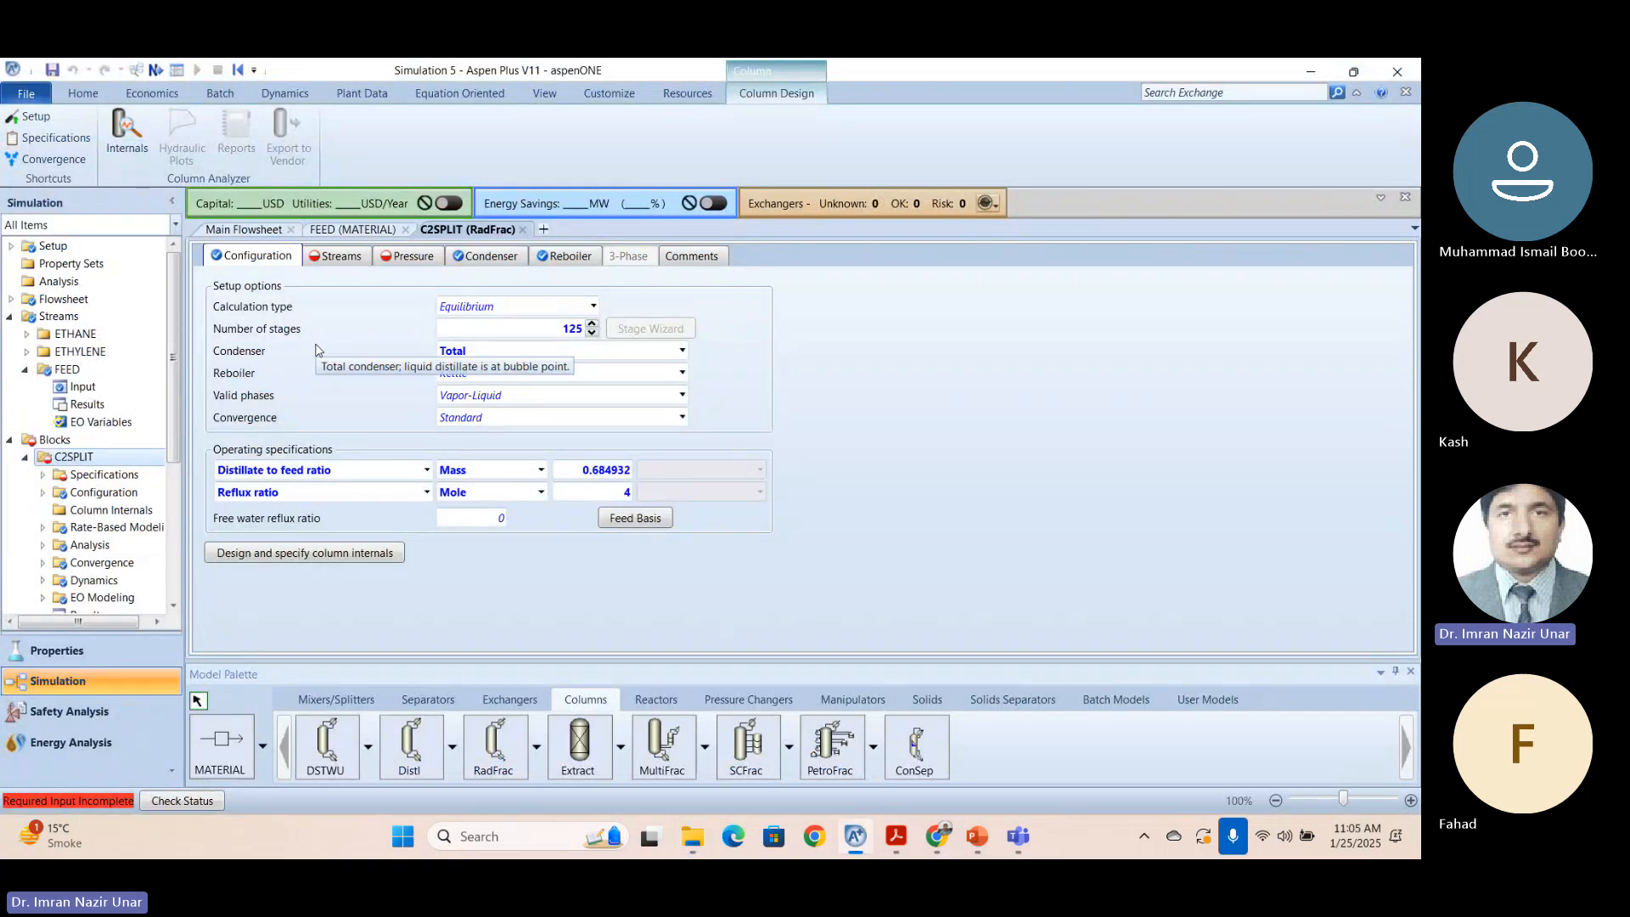
Review C2SPLIT's feed and product stream stages against its configuration, then view the column's connections on the main flowsheet.
{"action": "left_click", "coordinate": [342, 258]}
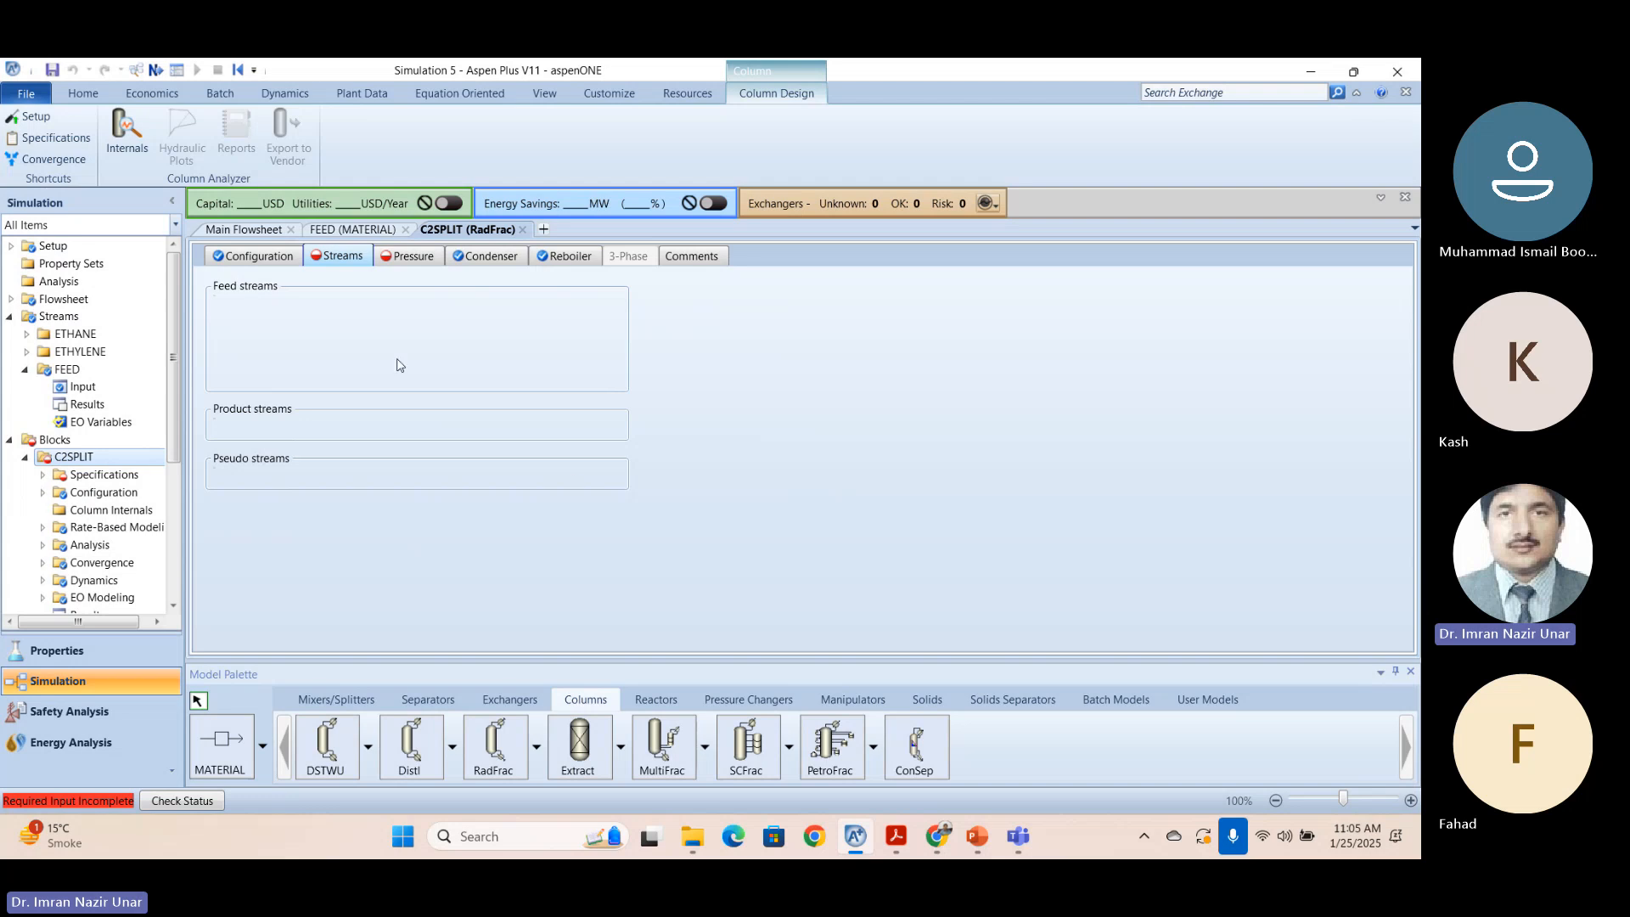
{"action": "left_click", "coordinate": [863, 529]}
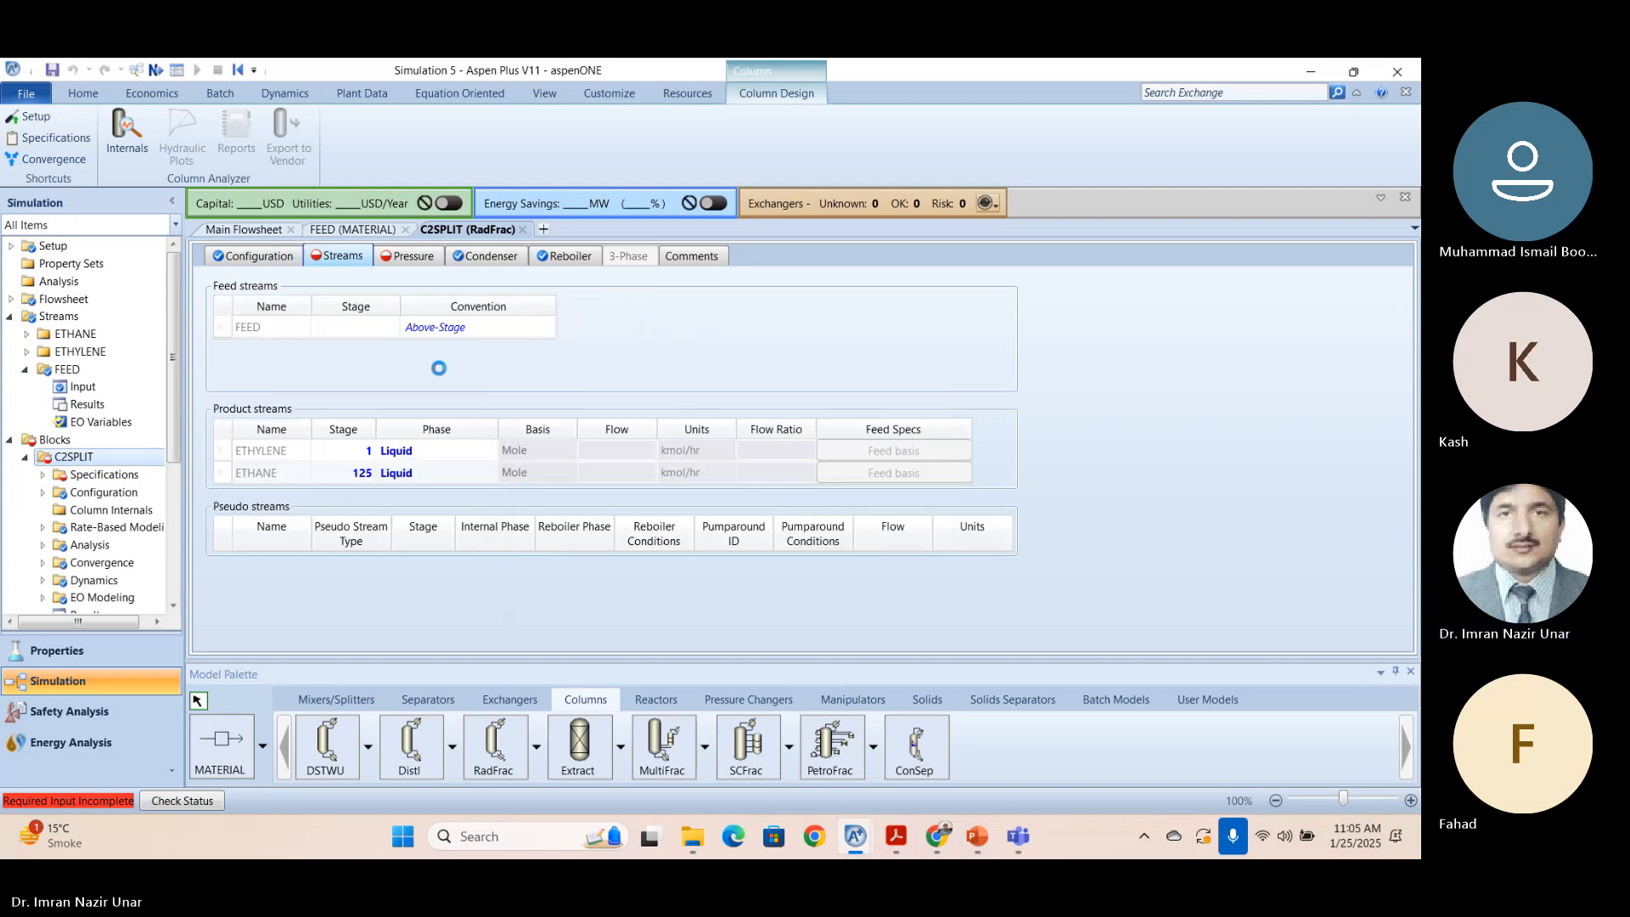
{"action": "left_click", "coordinate": [276, 256]}
{"action": "left_click", "coordinate": [328, 254]}
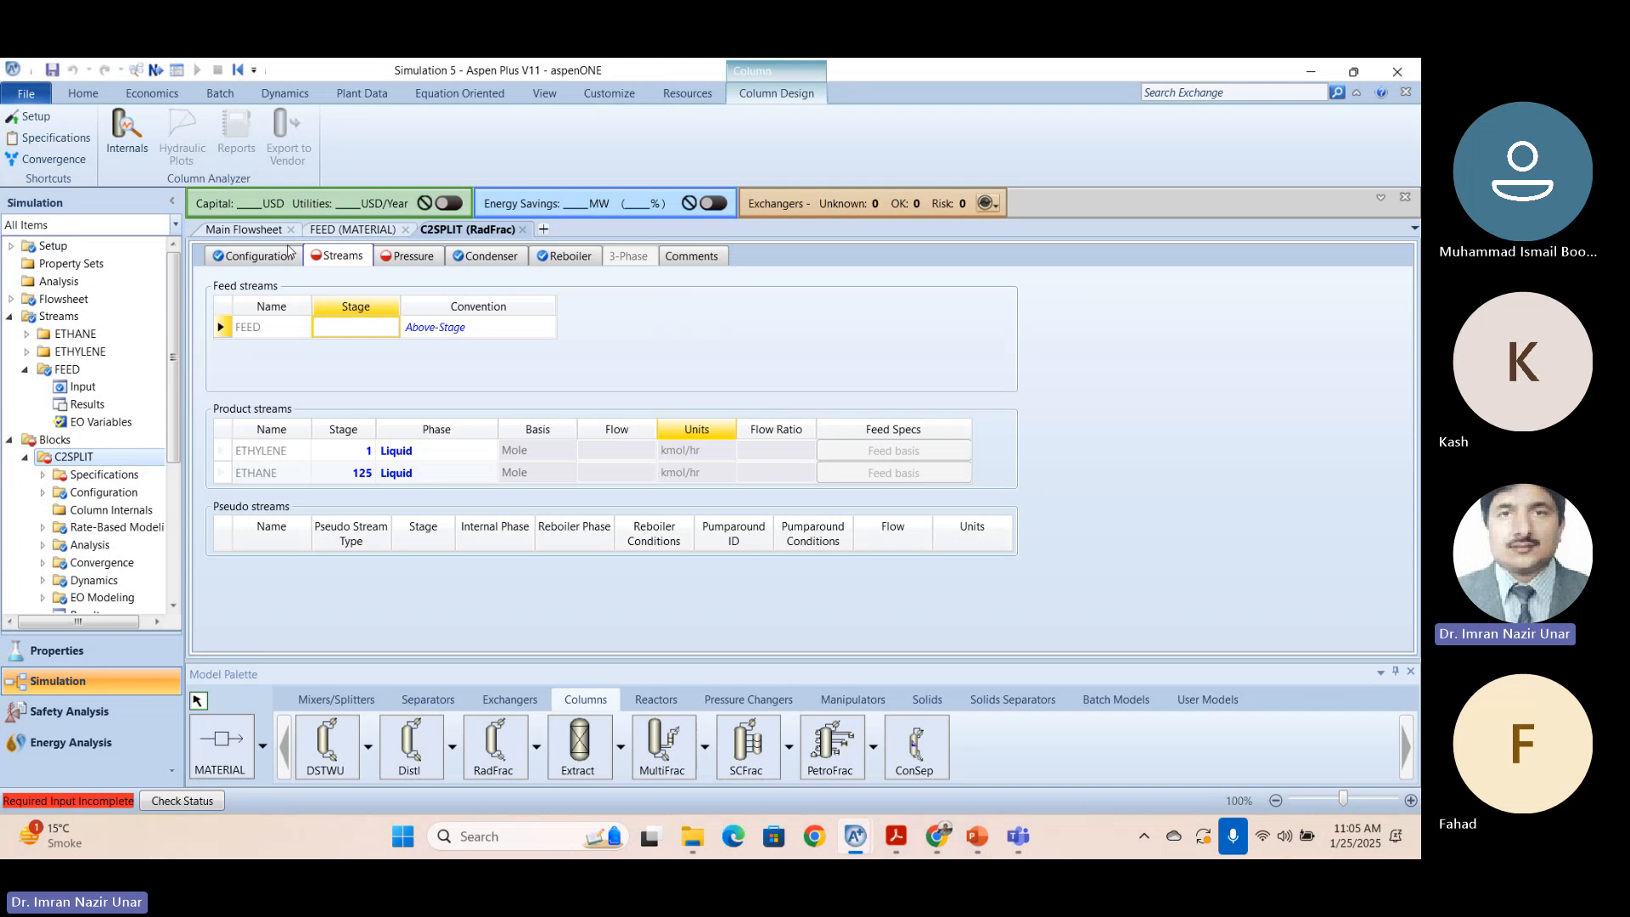
{"action": "left_click", "coordinate": [276, 257]}
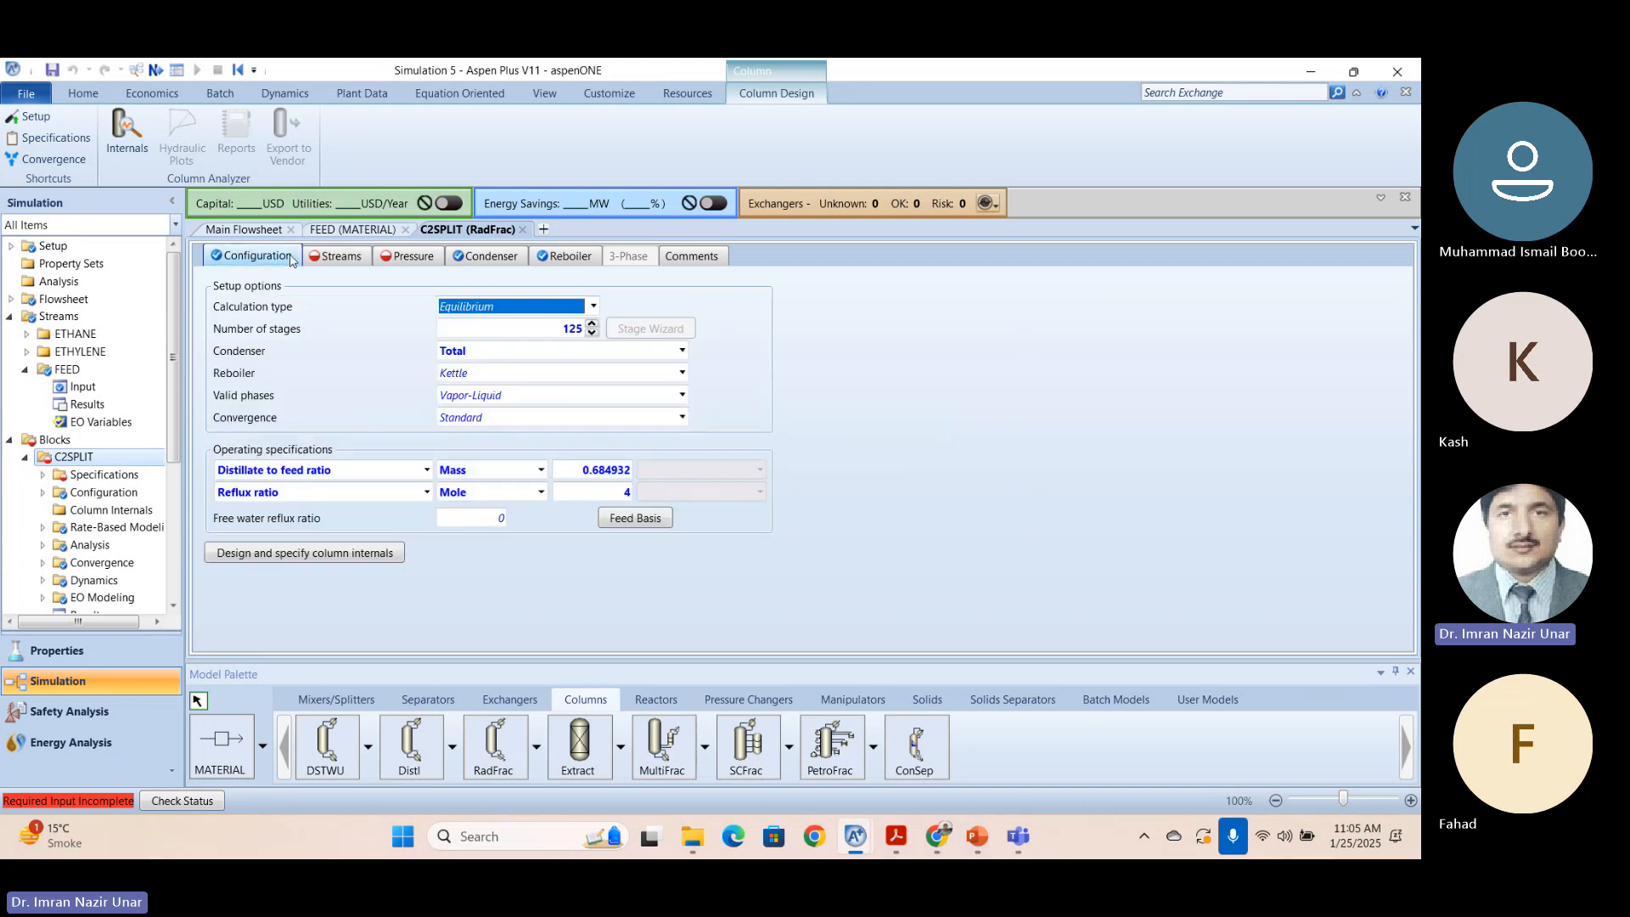
{"action": "left_click", "coordinate": [343, 262]}
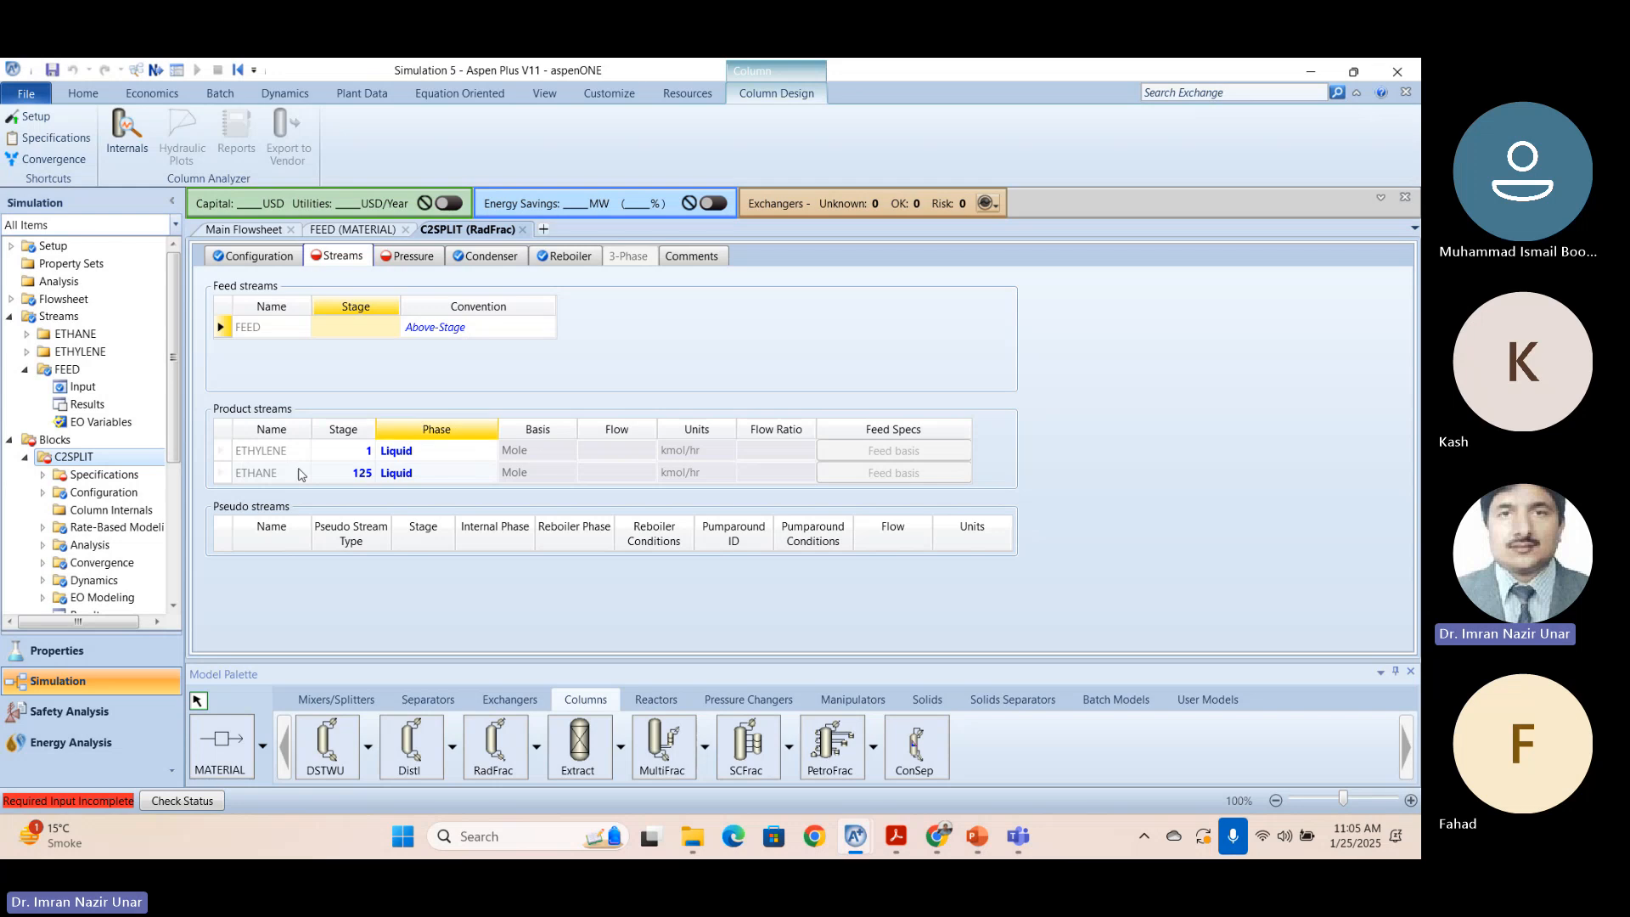
{"action": "left_click", "coordinate": [379, 333]}
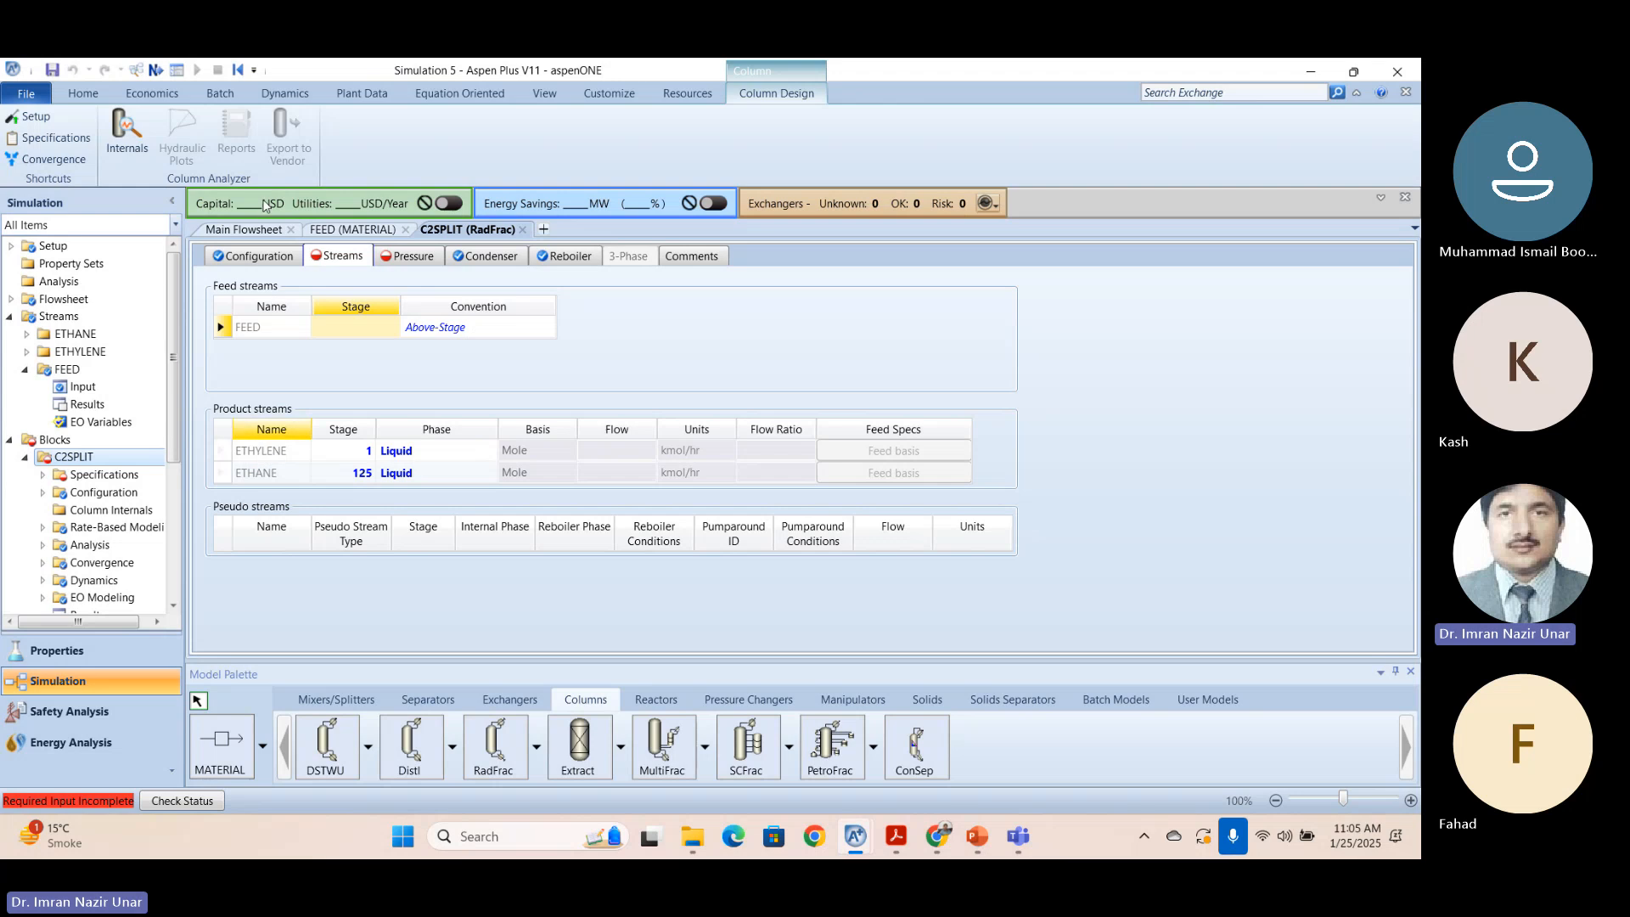
{"action": "left_click", "coordinate": [238, 231]}
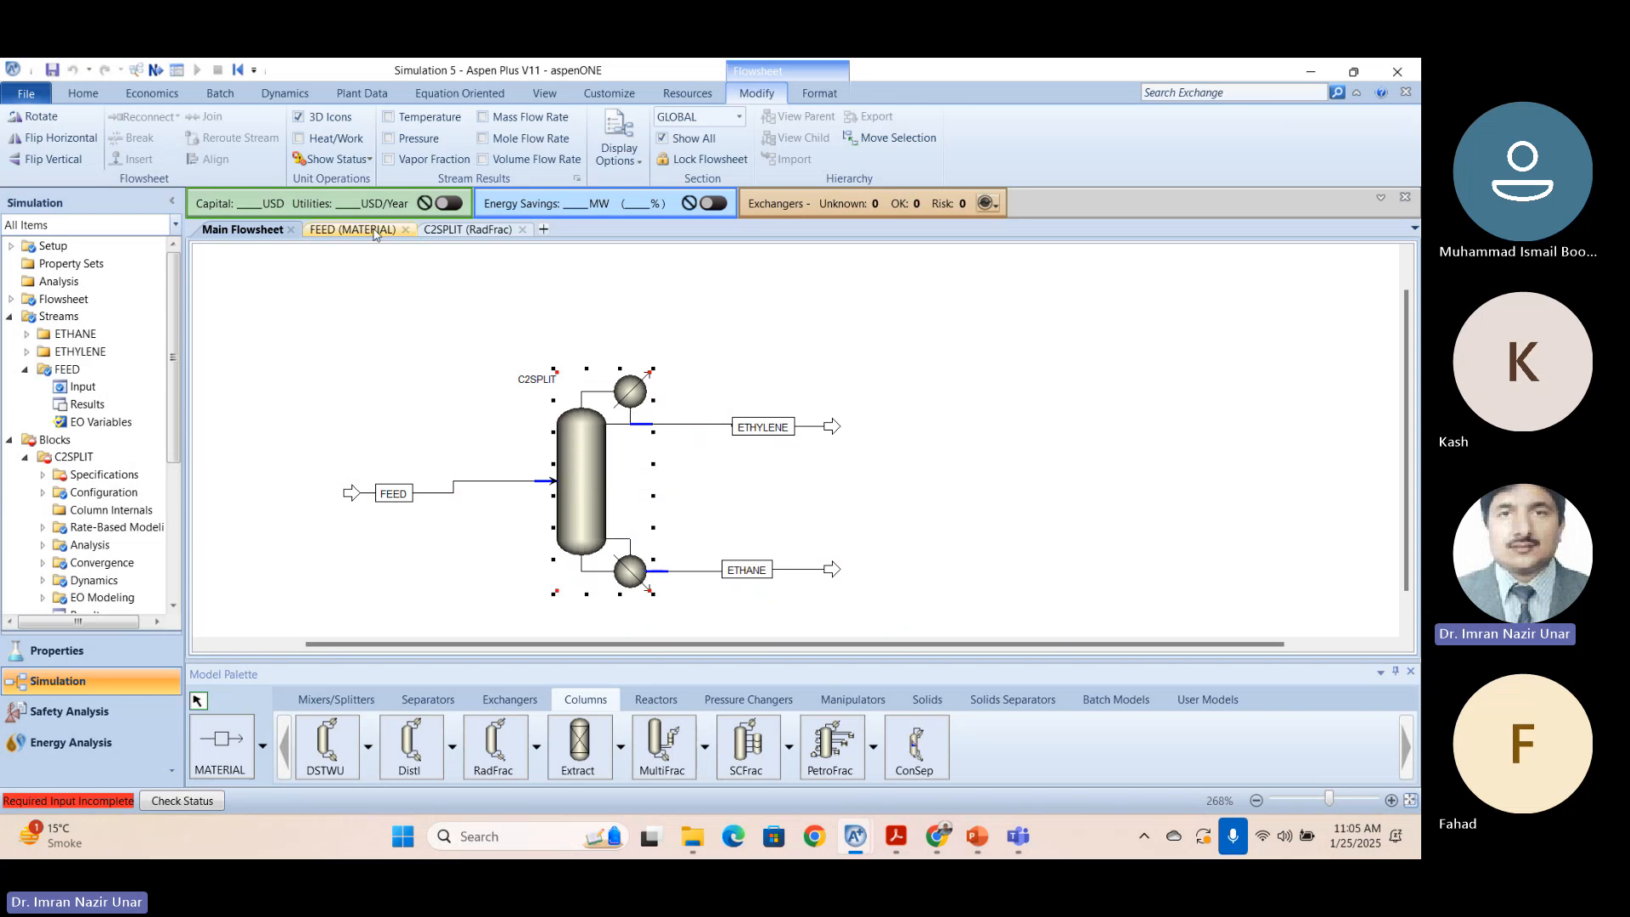
Review the FEED stream's specifications and its connection on the main flowsheet, then return to C2SPLIT's feed and product stream stages.
{"action": "left_click", "coordinate": [418, 233]}
{"action": "left_click", "coordinate": [459, 232]}
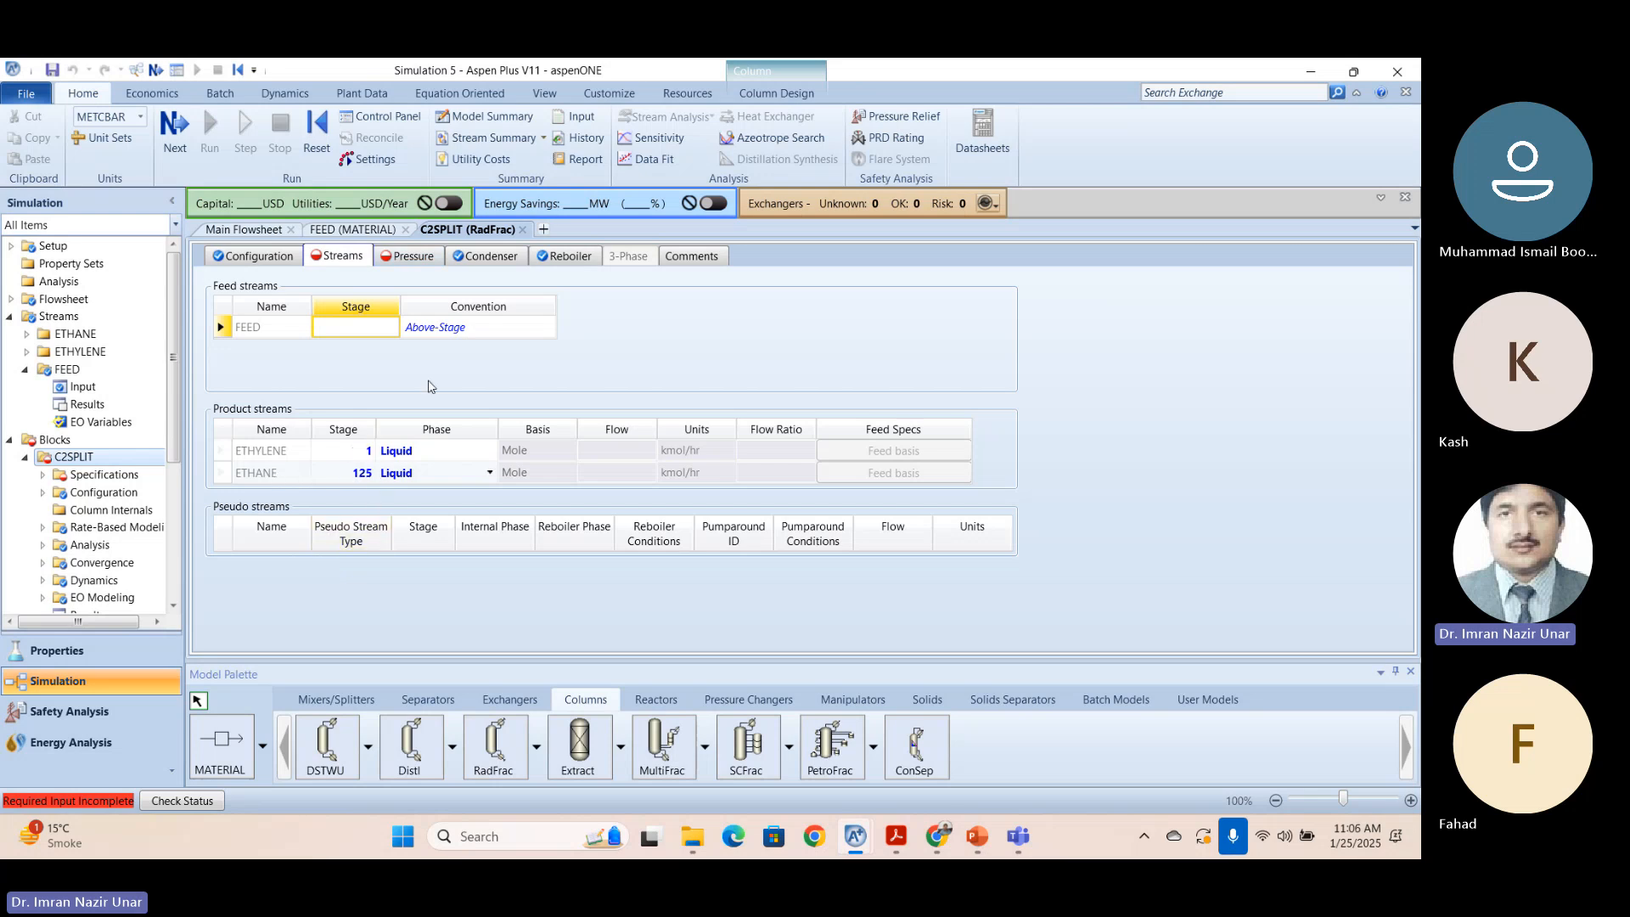
{"action": "left_click", "coordinate": [307, 231]}
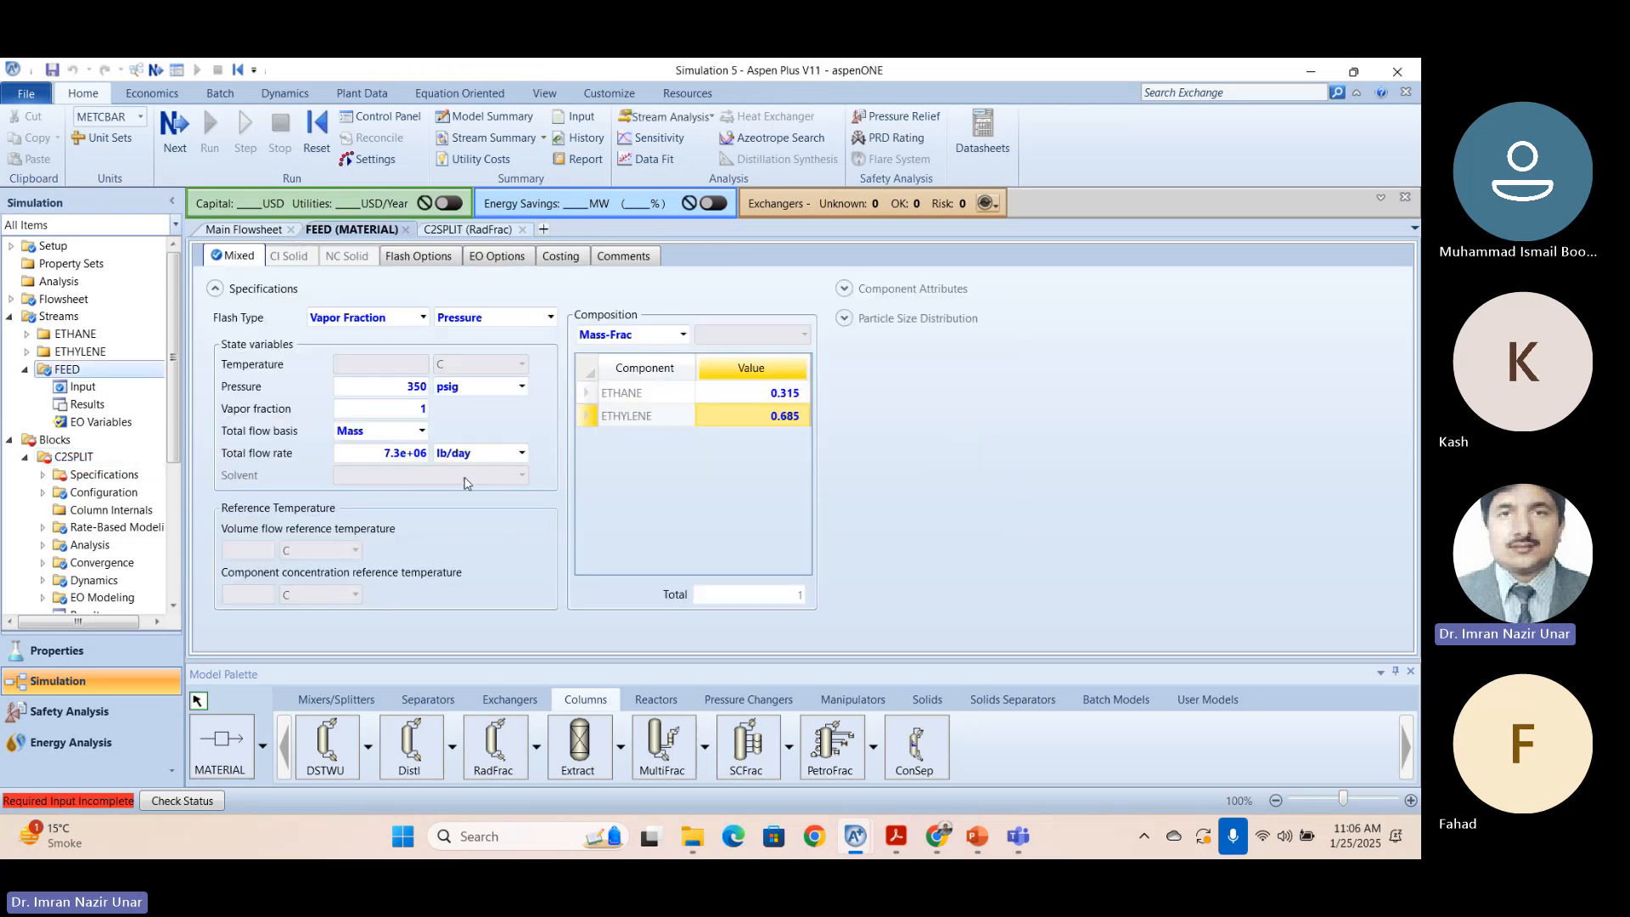
{"action": "left_click", "coordinate": [250, 230]}
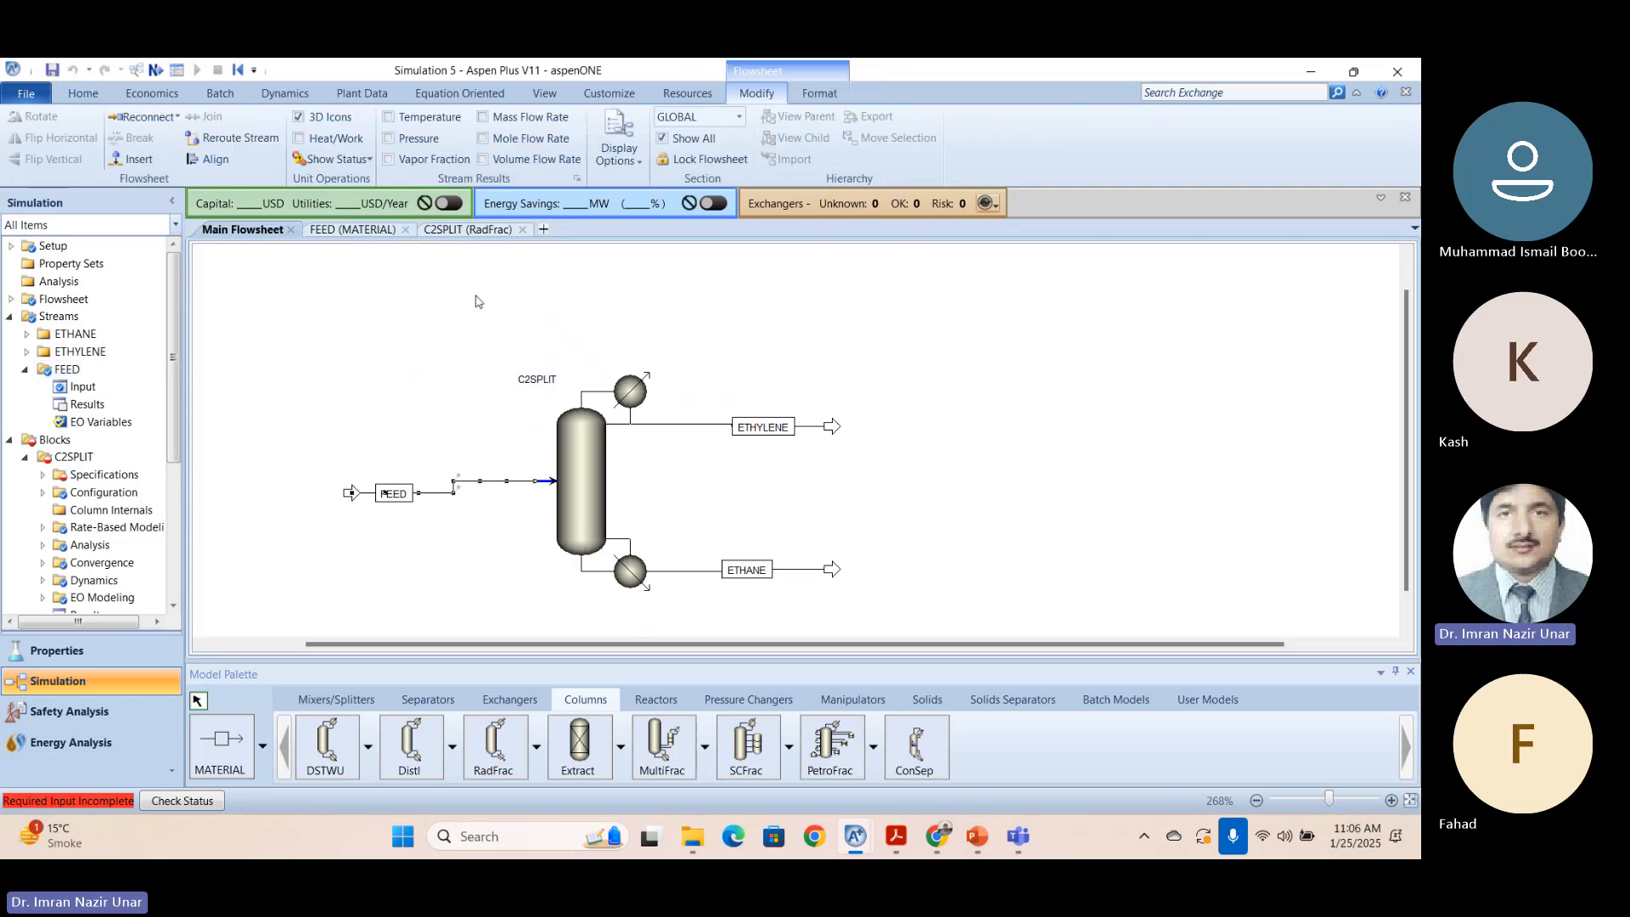
{"action": "left_click", "coordinate": [442, 233]}
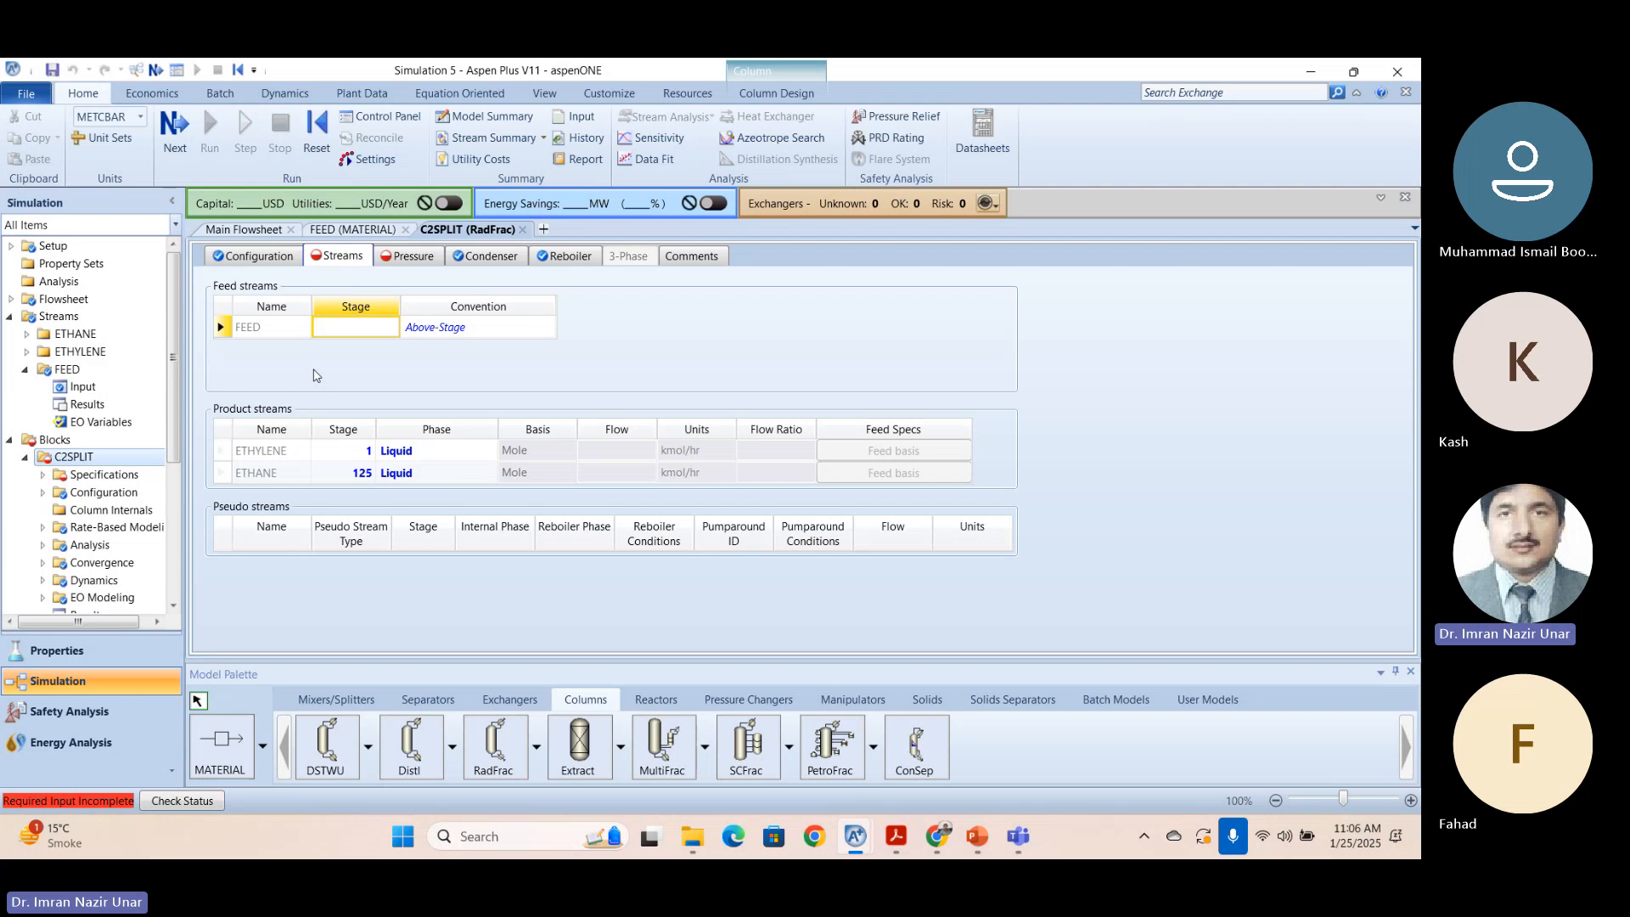
Switch to the C2 splitter PDF guide and examine the feed stage instruction in step 4.07, its stage numbering convention and the example form.
{"action": "left_click", "coordinate": [337, 327]}
{"action": "mouse_move", "coordinate": [903, 846]}
{"action": "left_click", "coordinate": [994, 744]}
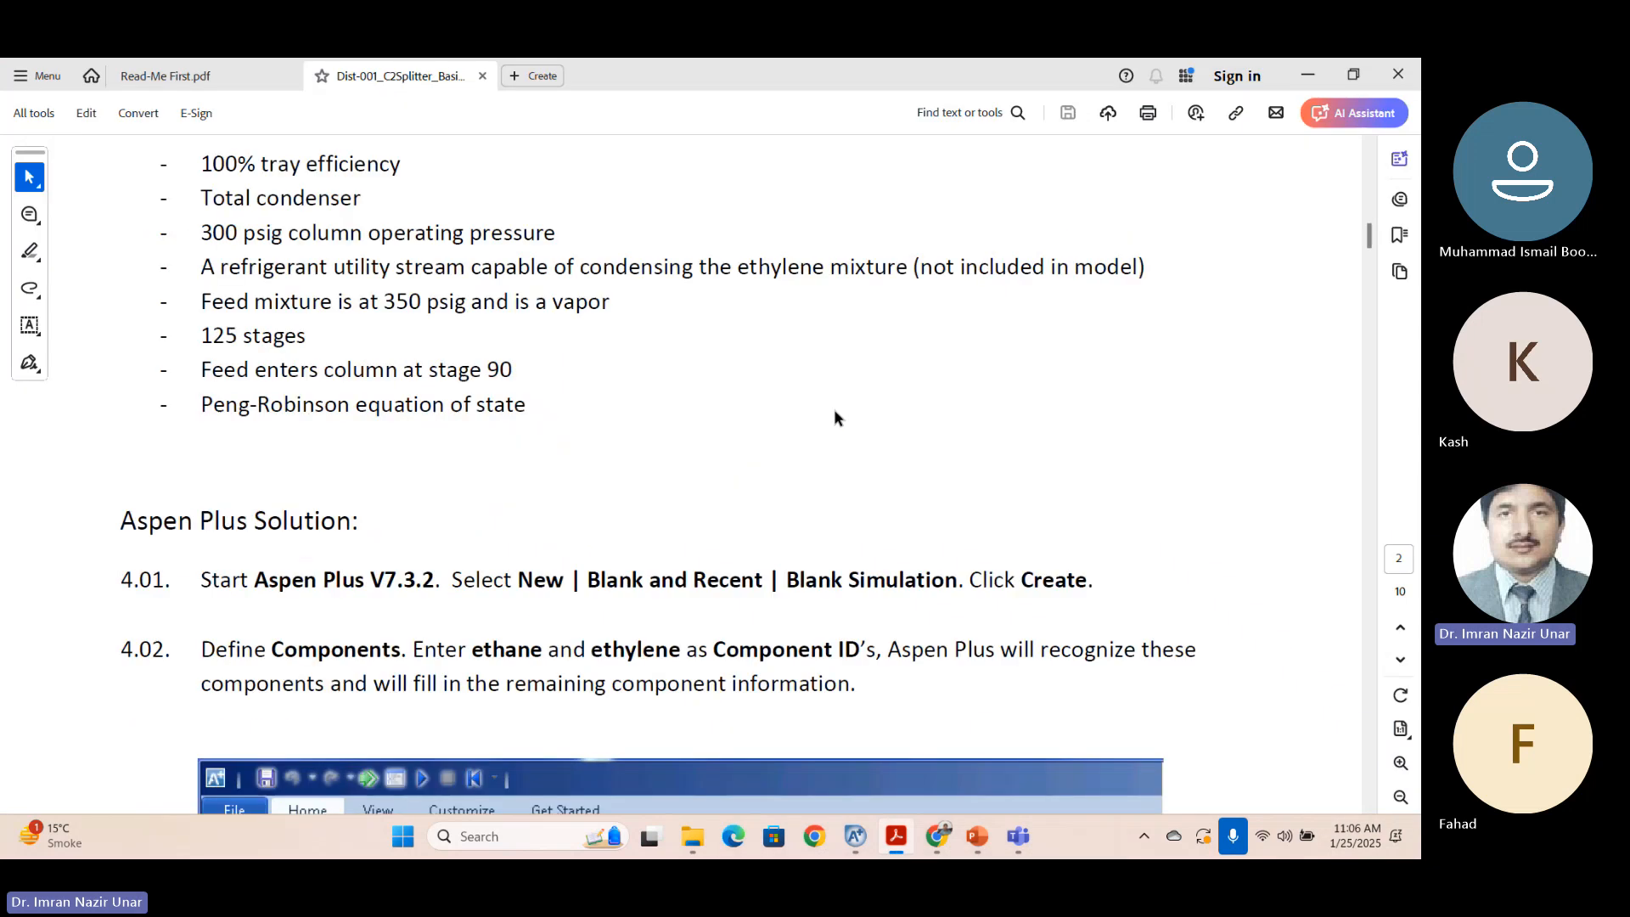
{"action": "scroll", "coordinate": [834, 417], "scroll_direction": "down", "scroll_amount": 3}
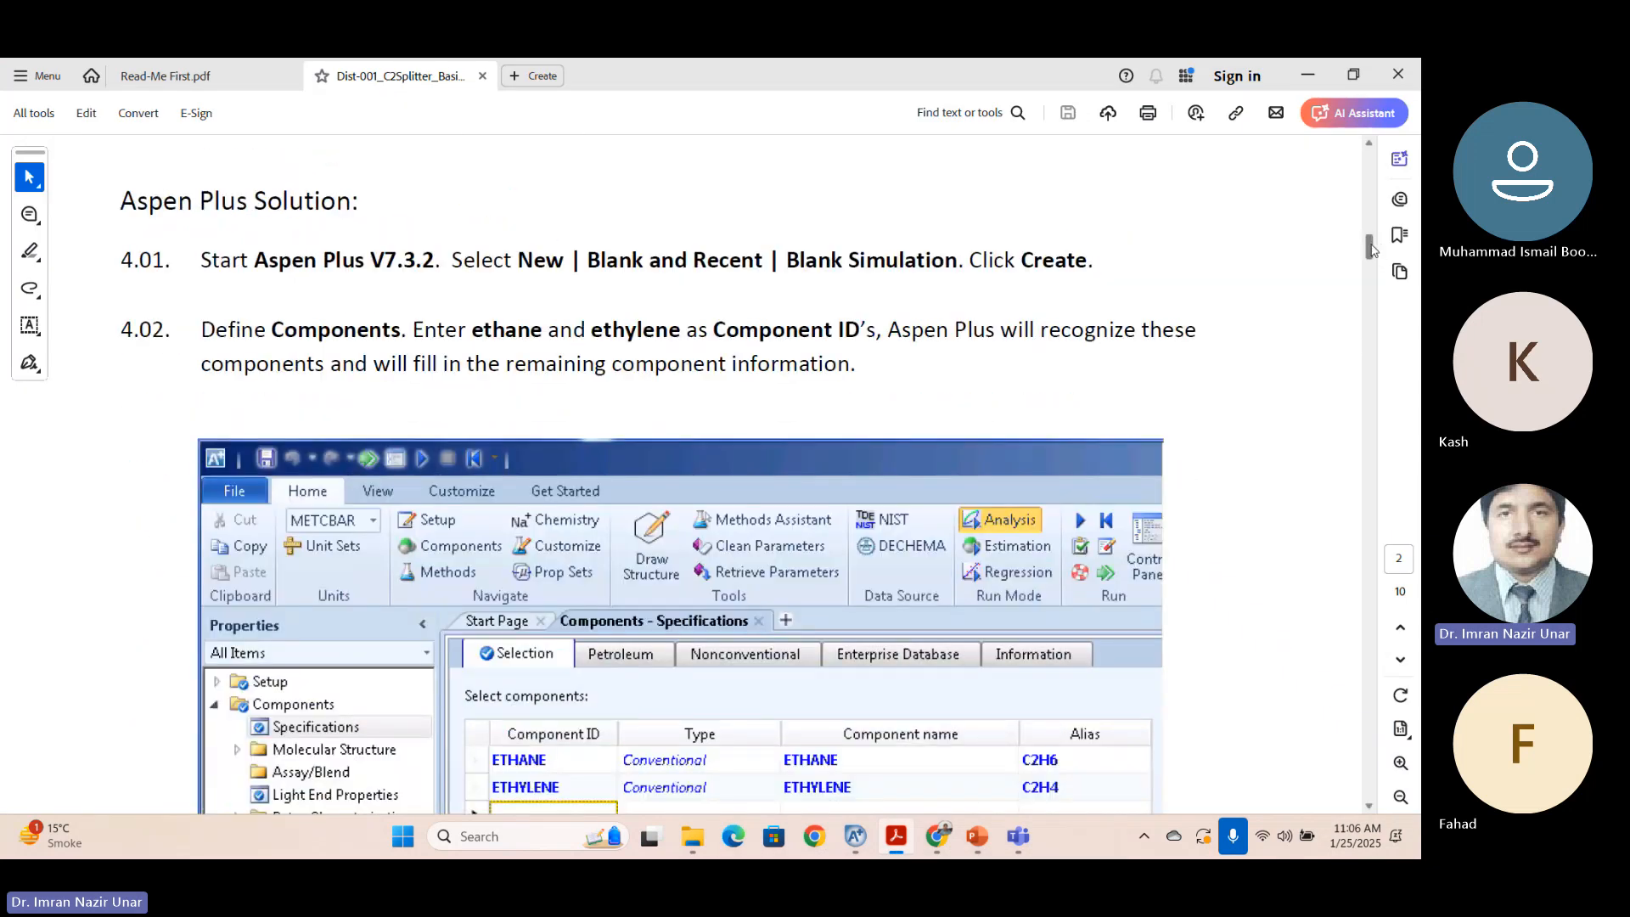
{"action": "left_click_drag", "start_coordinate": [1370, 247], "coordinate": [1344, 437]}
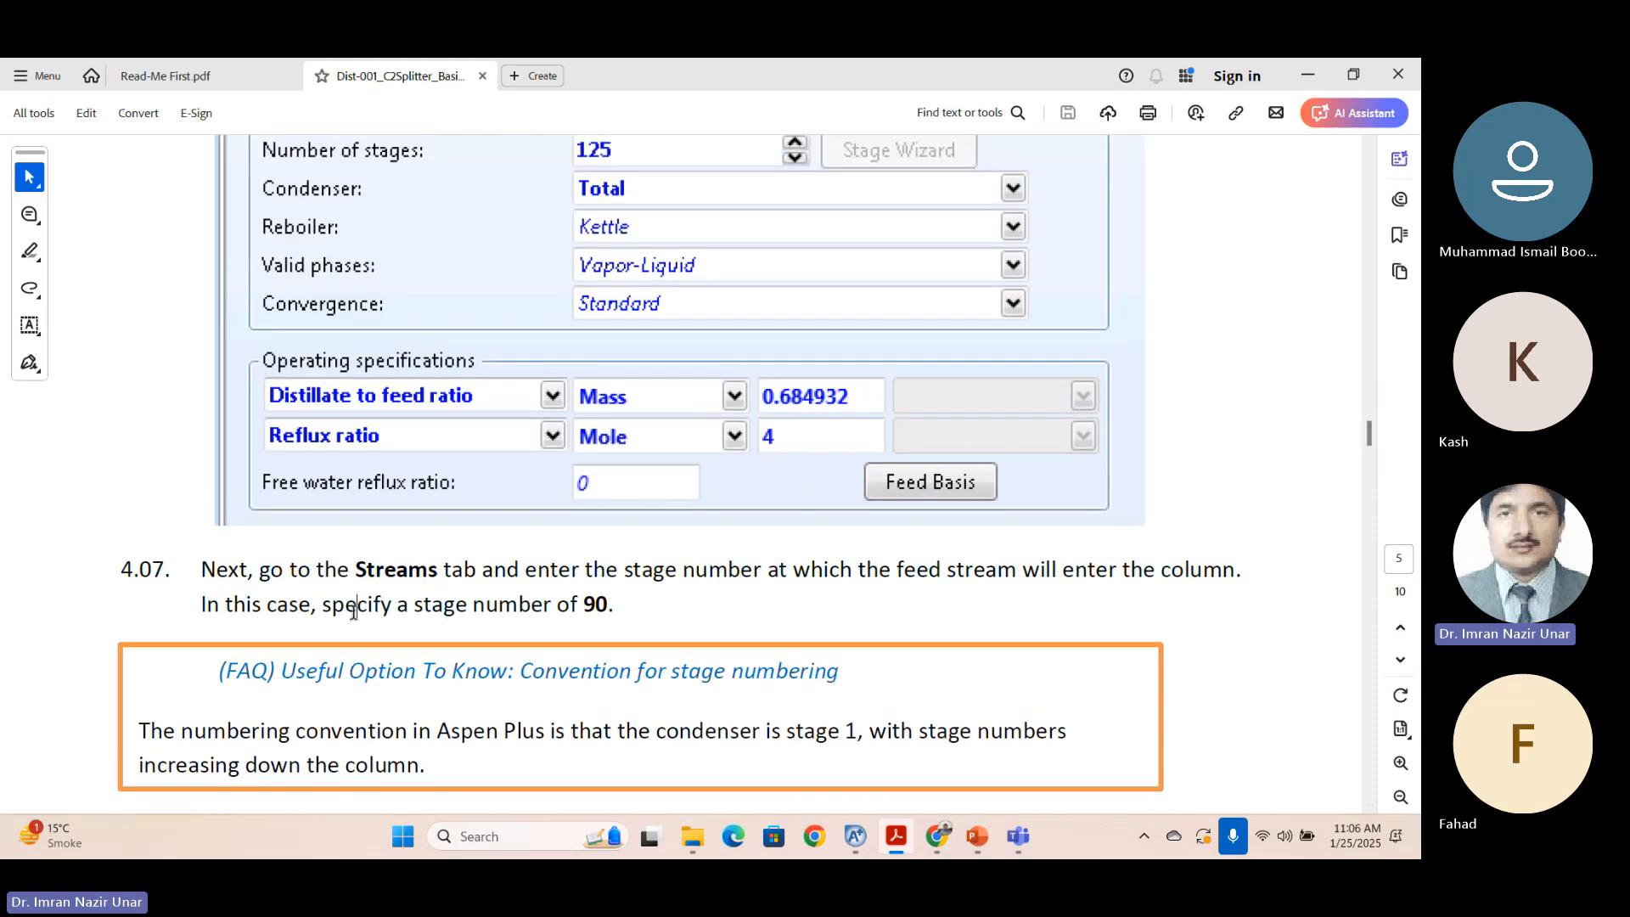
{"action": "left_click_drag", "start_coordinate": [353, 612], "coordinate": [615, 605]}
{"action": "left_click", "coordinate": [413, 603]}
{"action": "scroll", "coordinate": [376, 636], "scroll_direction": "down", "scroll_amount": 3}
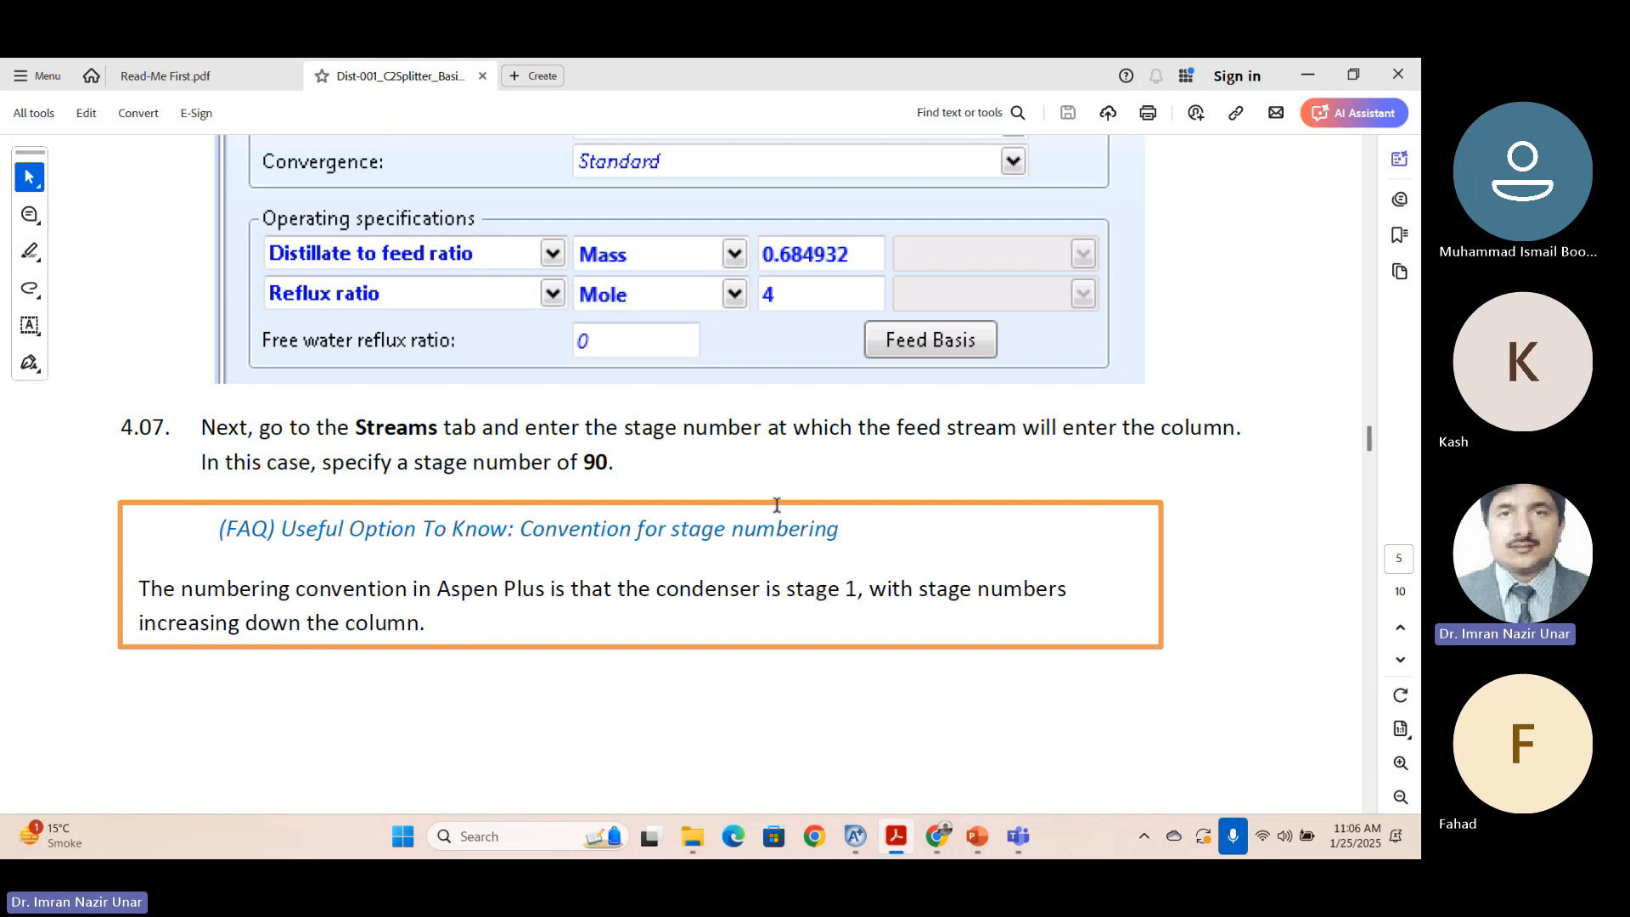
{"action": "scroll", "coordinate": [789, 527], "scroll_direction": "down", "scroll_amount": 10}
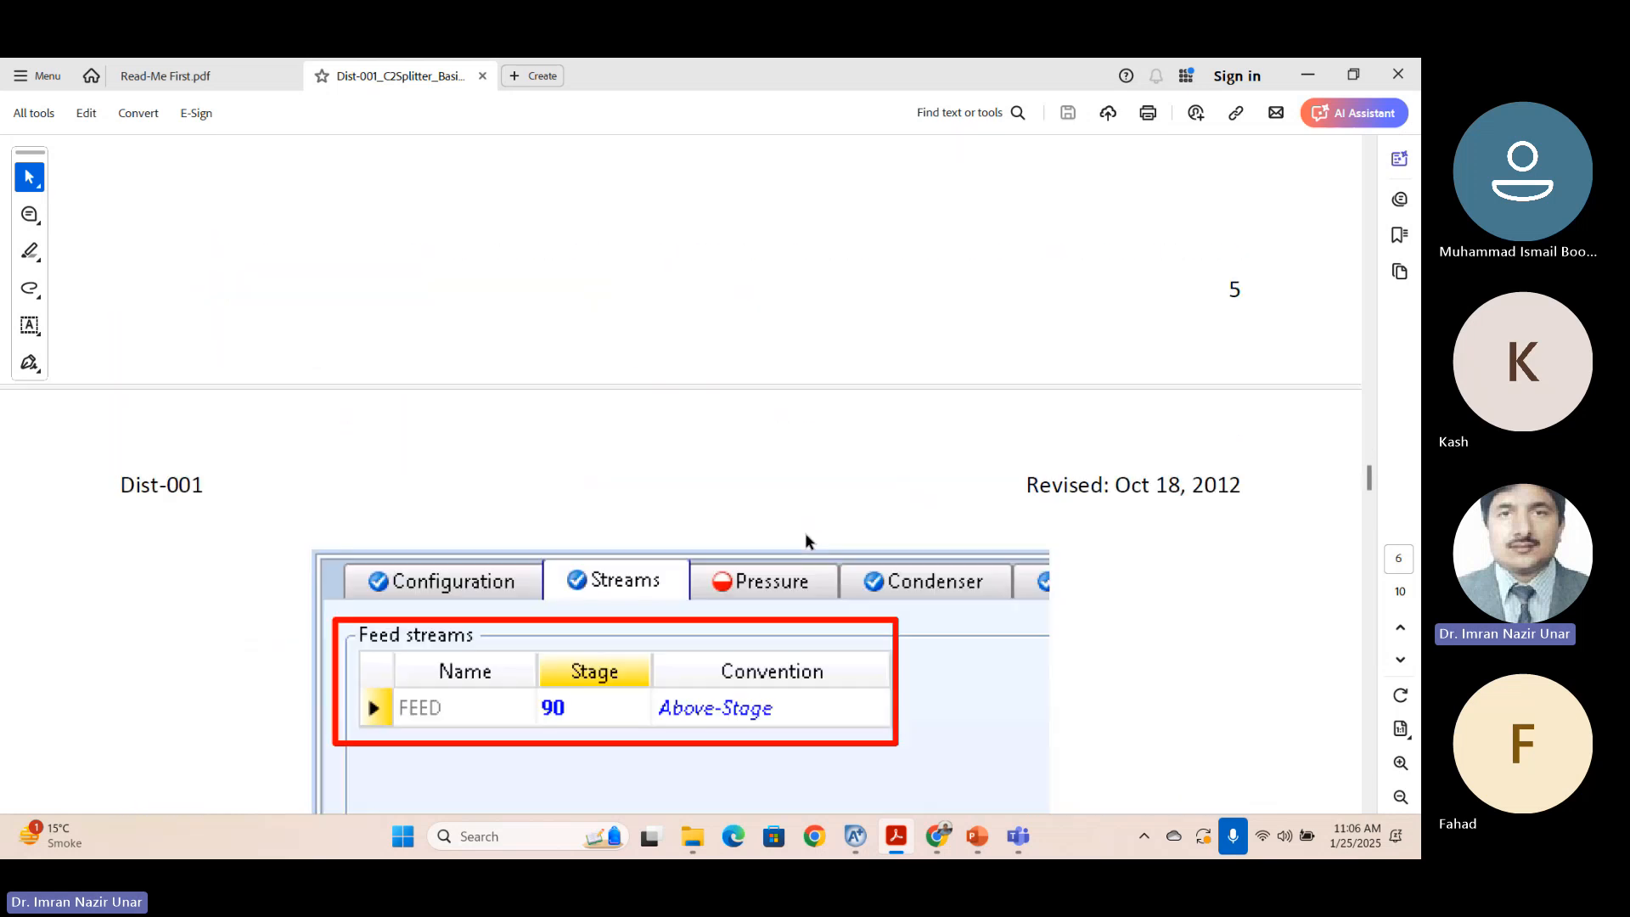
{"action": "scroll", "coordinate": [805, 533], "scroll_direction": "down", "scroll_amount": 2}
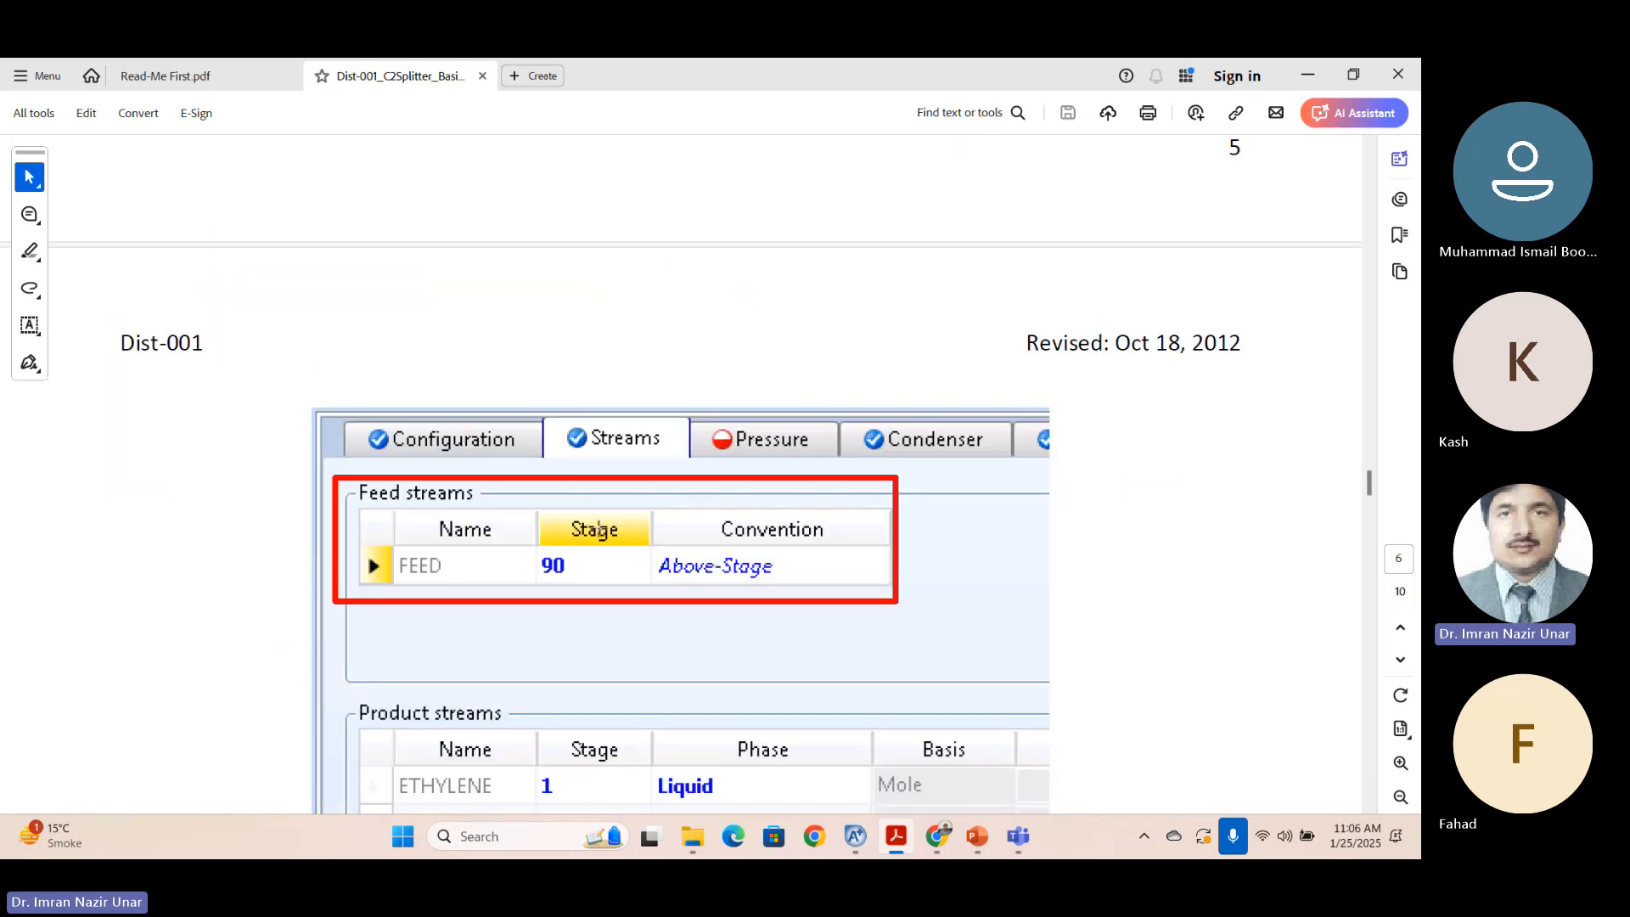
Return to Aspen Plus and set the FEED stream's stage on C2SPLIT to 90, keeping the Above-Stage convention.
{"action": "left_click", "coordinate": [1305, 77]}
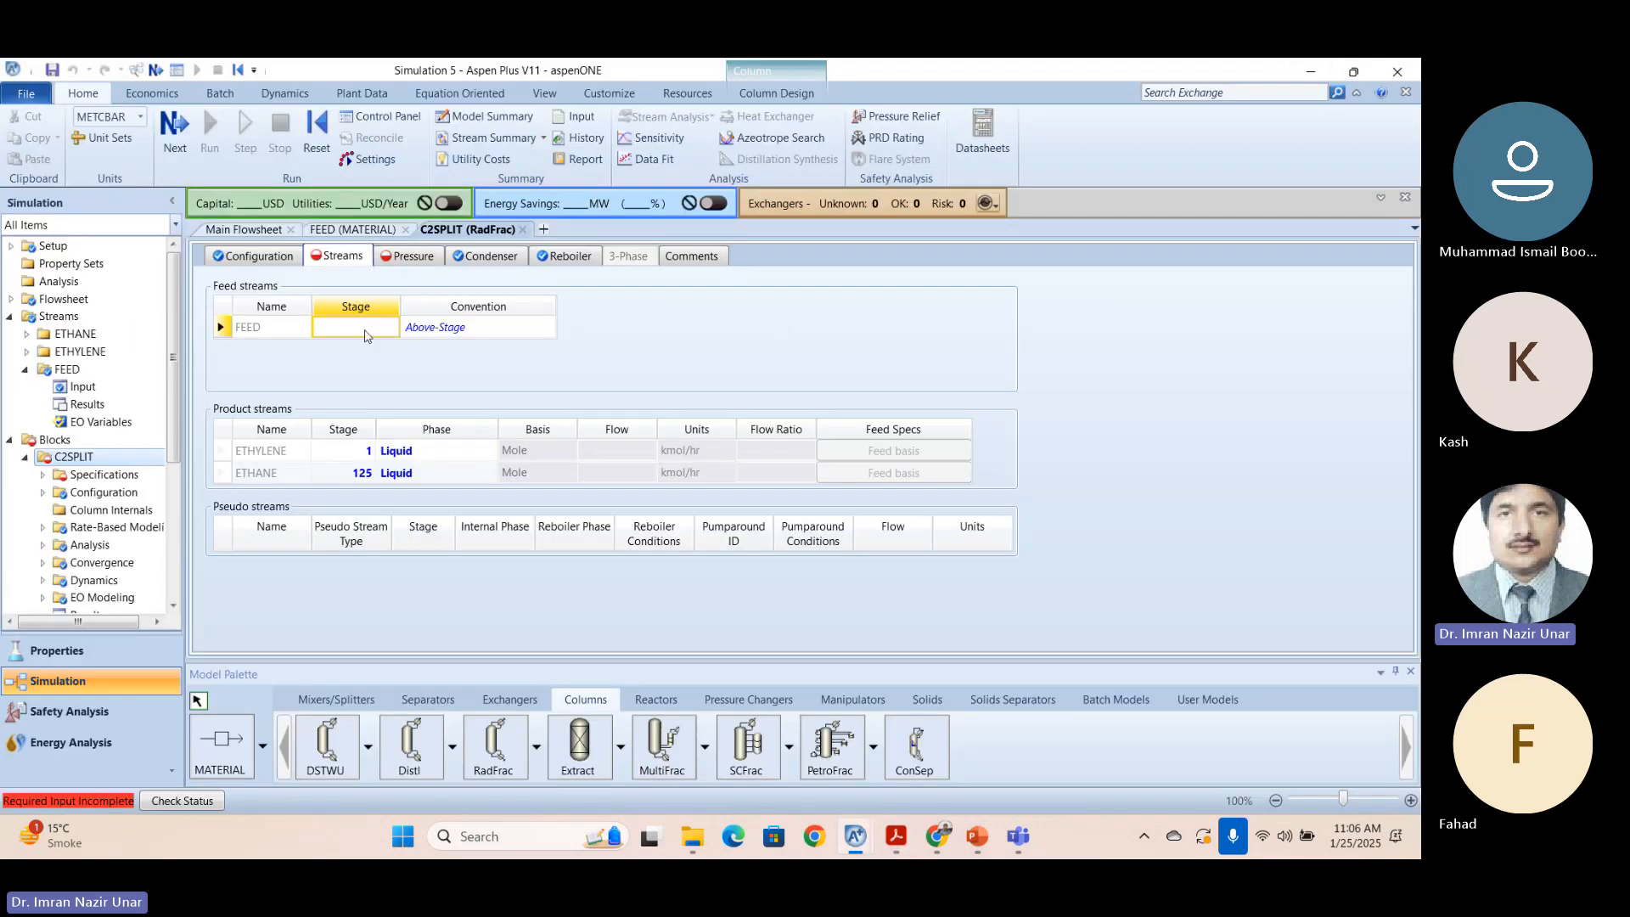
{"action": "left_click", "coordinate": [367, 335]}
{"action": "key", "text": "Return"}
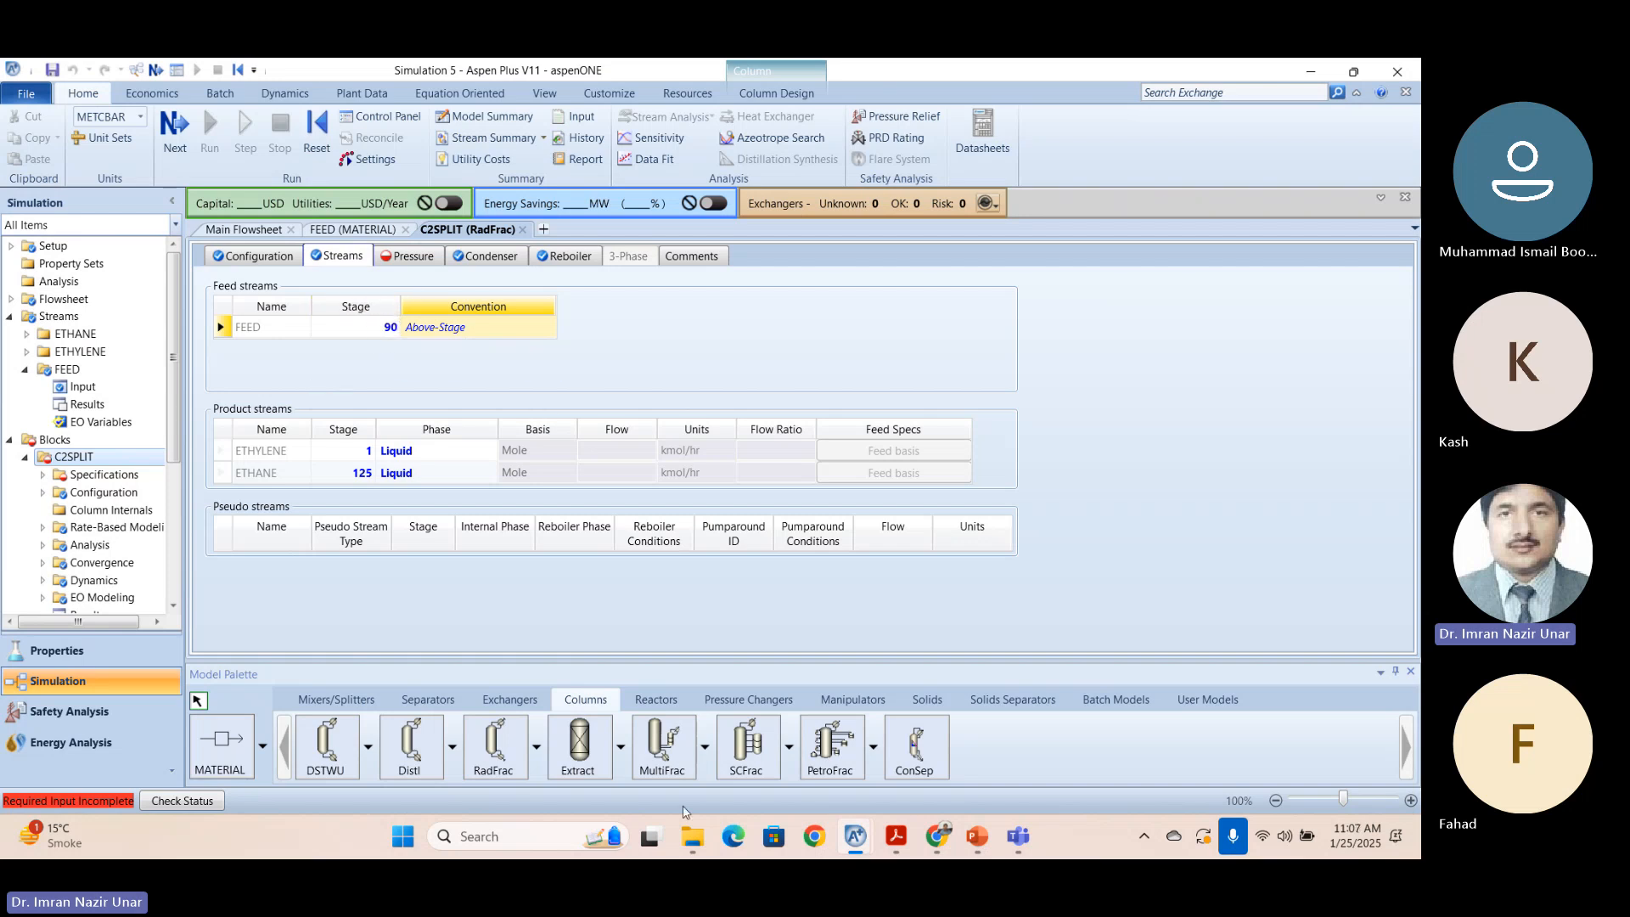
Switch to the C2 splitter PDF guide and examine the stage 1/condenser pressure instruction in step 4.08 and its example form.
{"action": "mouse_move", "coordinate": [897, 837]}
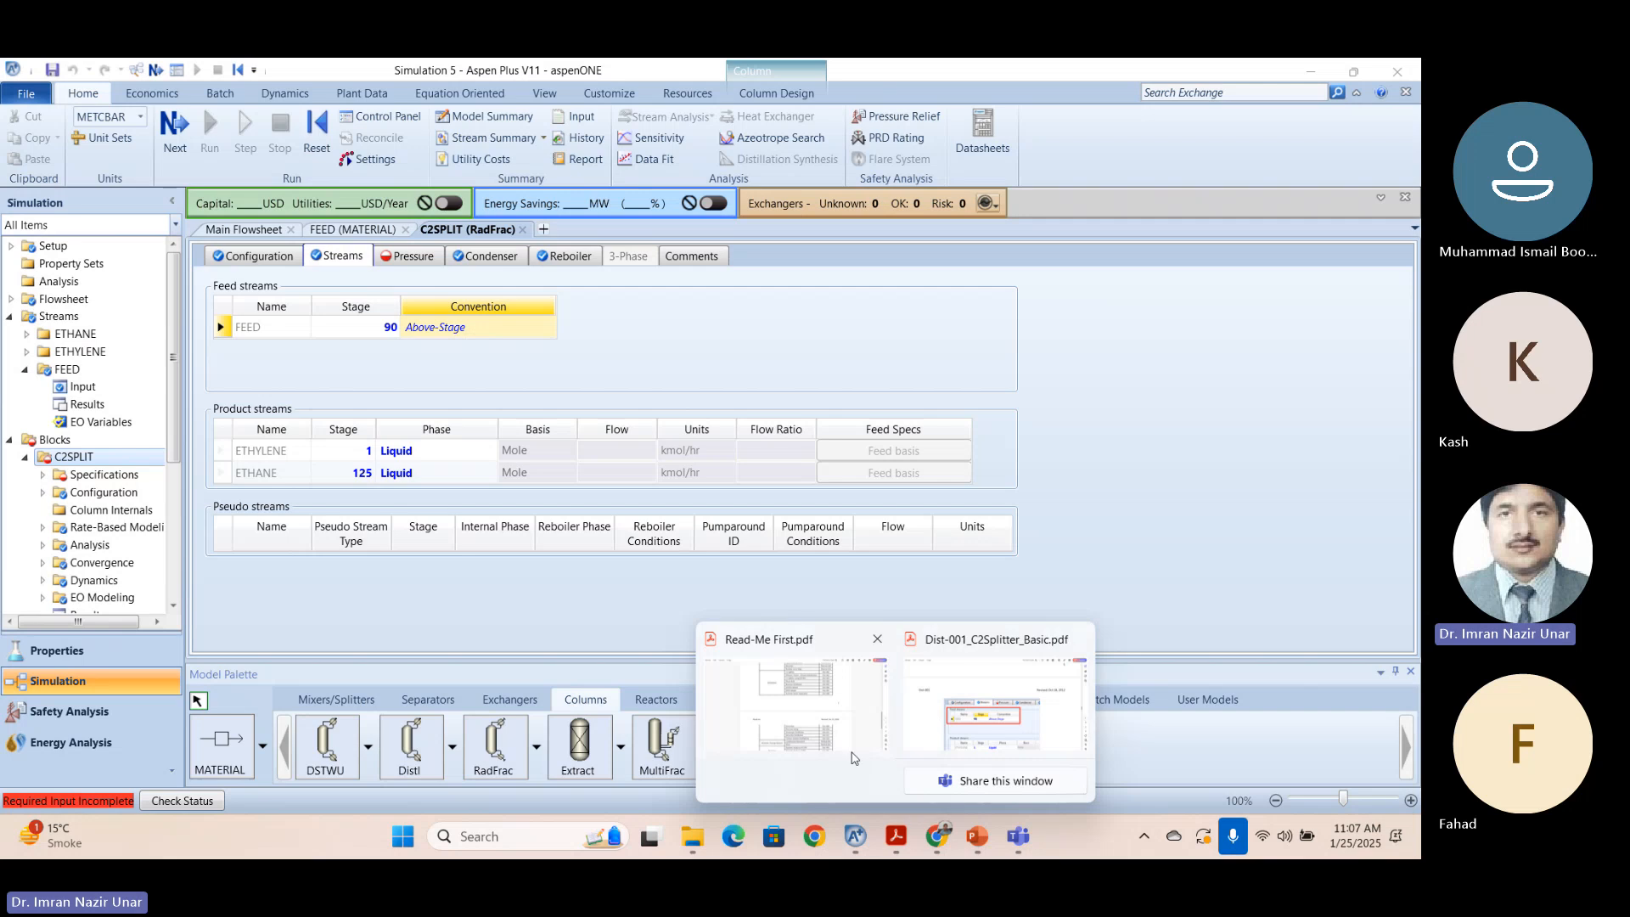
{"action": "left_click", "coordinate": [976, 717]}
{"action": "scroll", "coordinate": [918, 537], "scroll_direction": "down", "scroll_amount": 3}
{"action": "scroll", "coordinate": [919, 537], "scroll_direction": "down", "scroll_amount": 5}
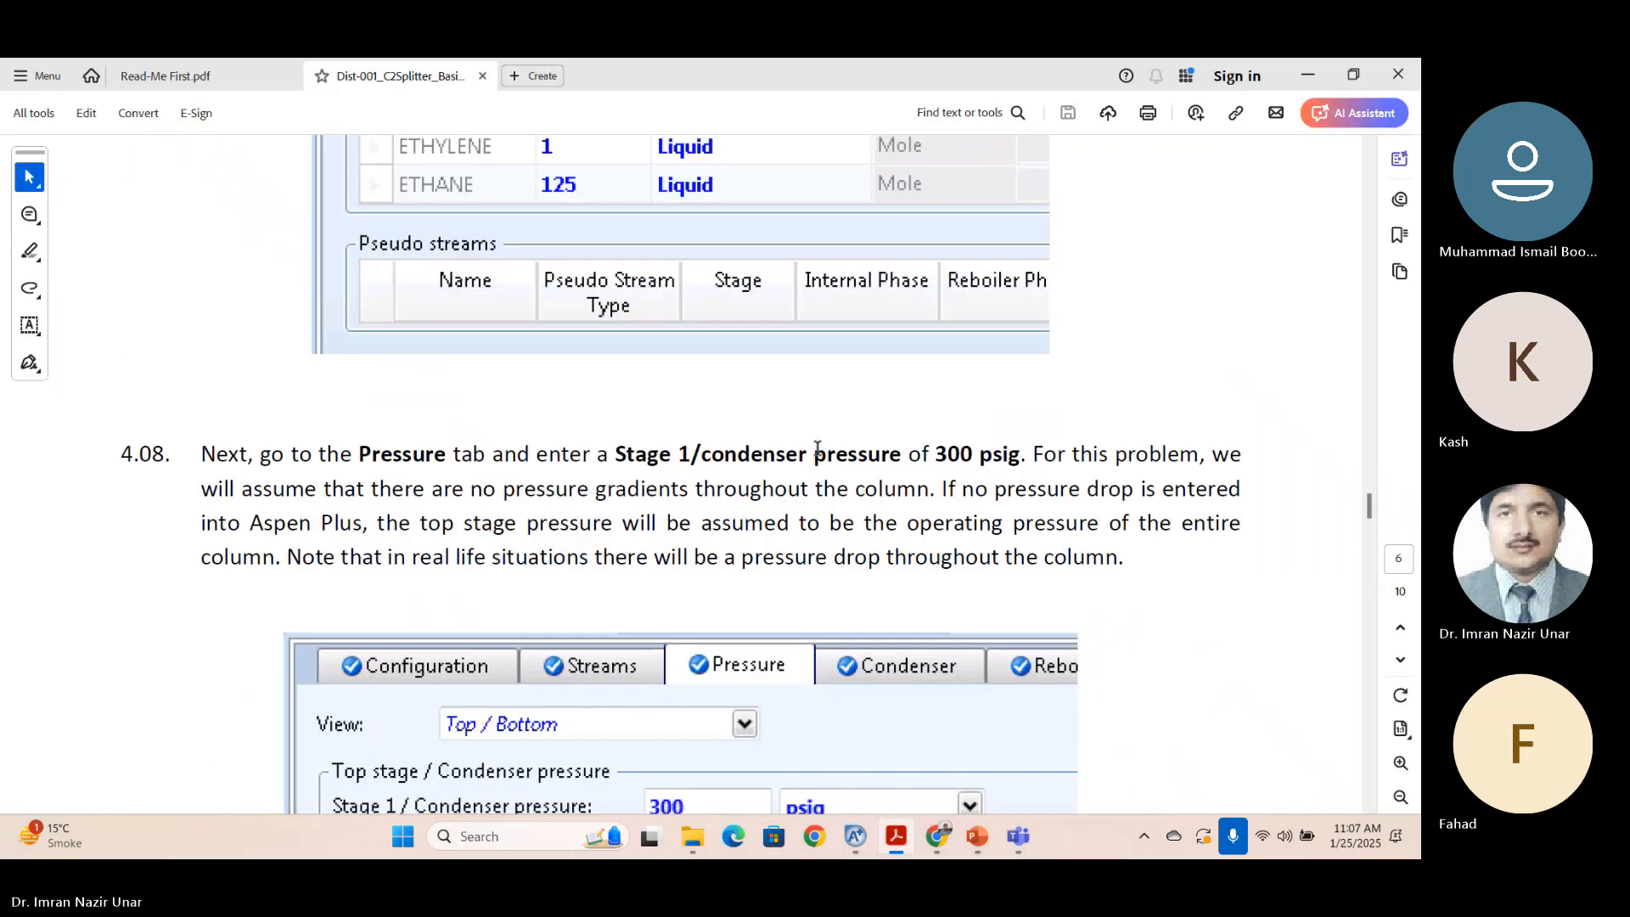
{"action": "scroll", "coordinate": [835, 381], "scroll_direction": "down", "scroll_amount": 3}
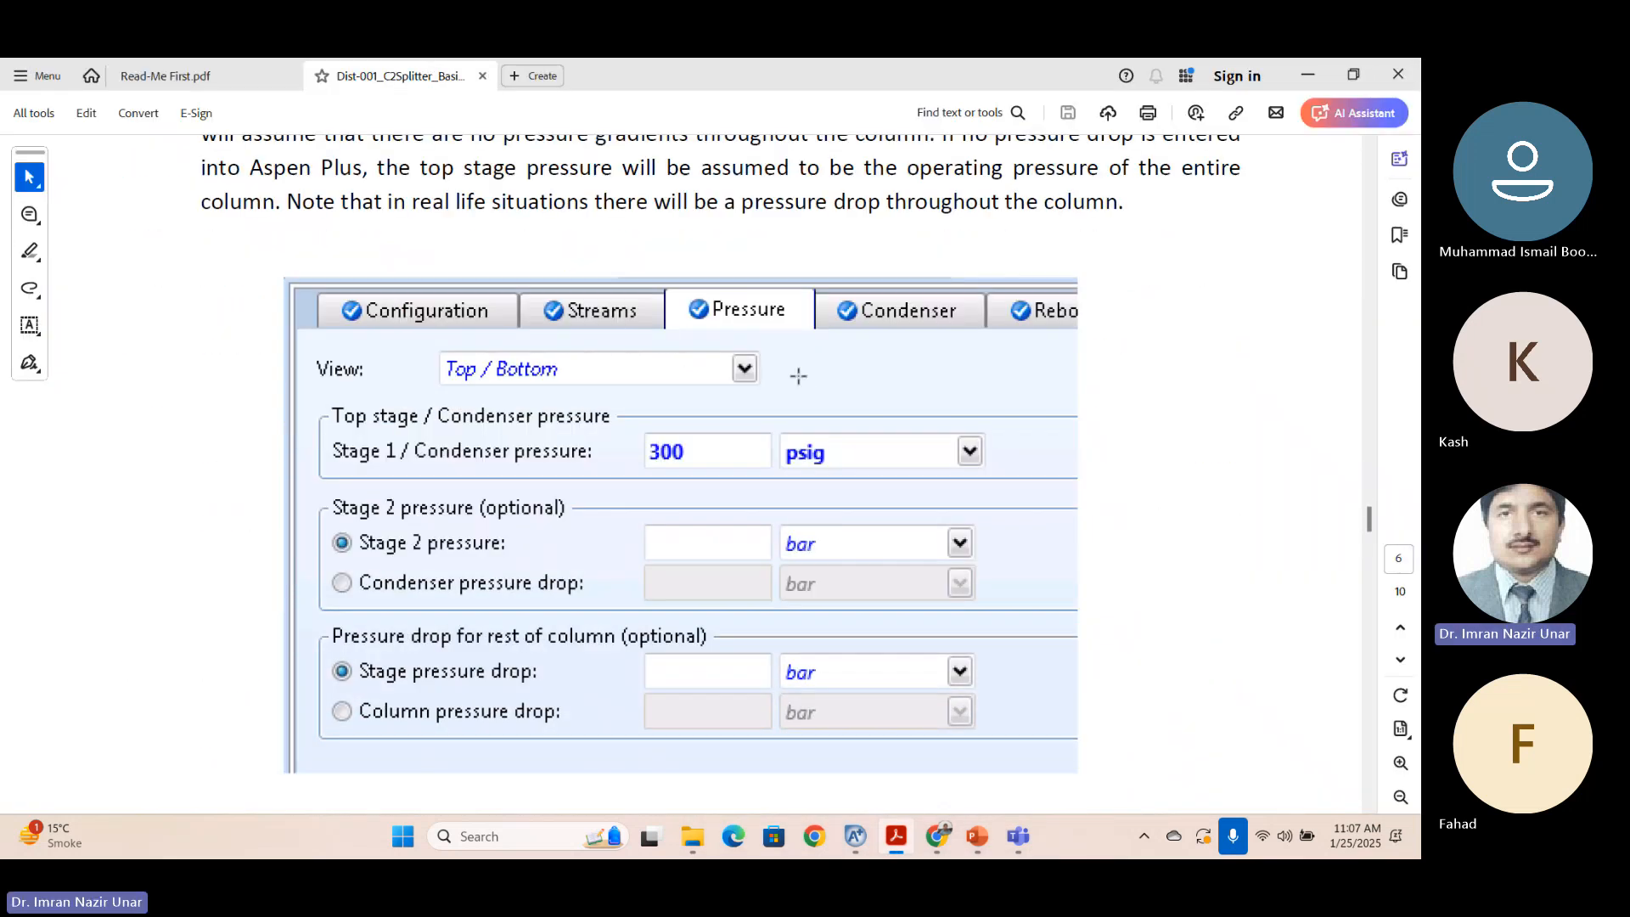
{"action": "scroll", "coordinate": [709, 317], "scroll_direction": "up", "scroll_amount": 3}
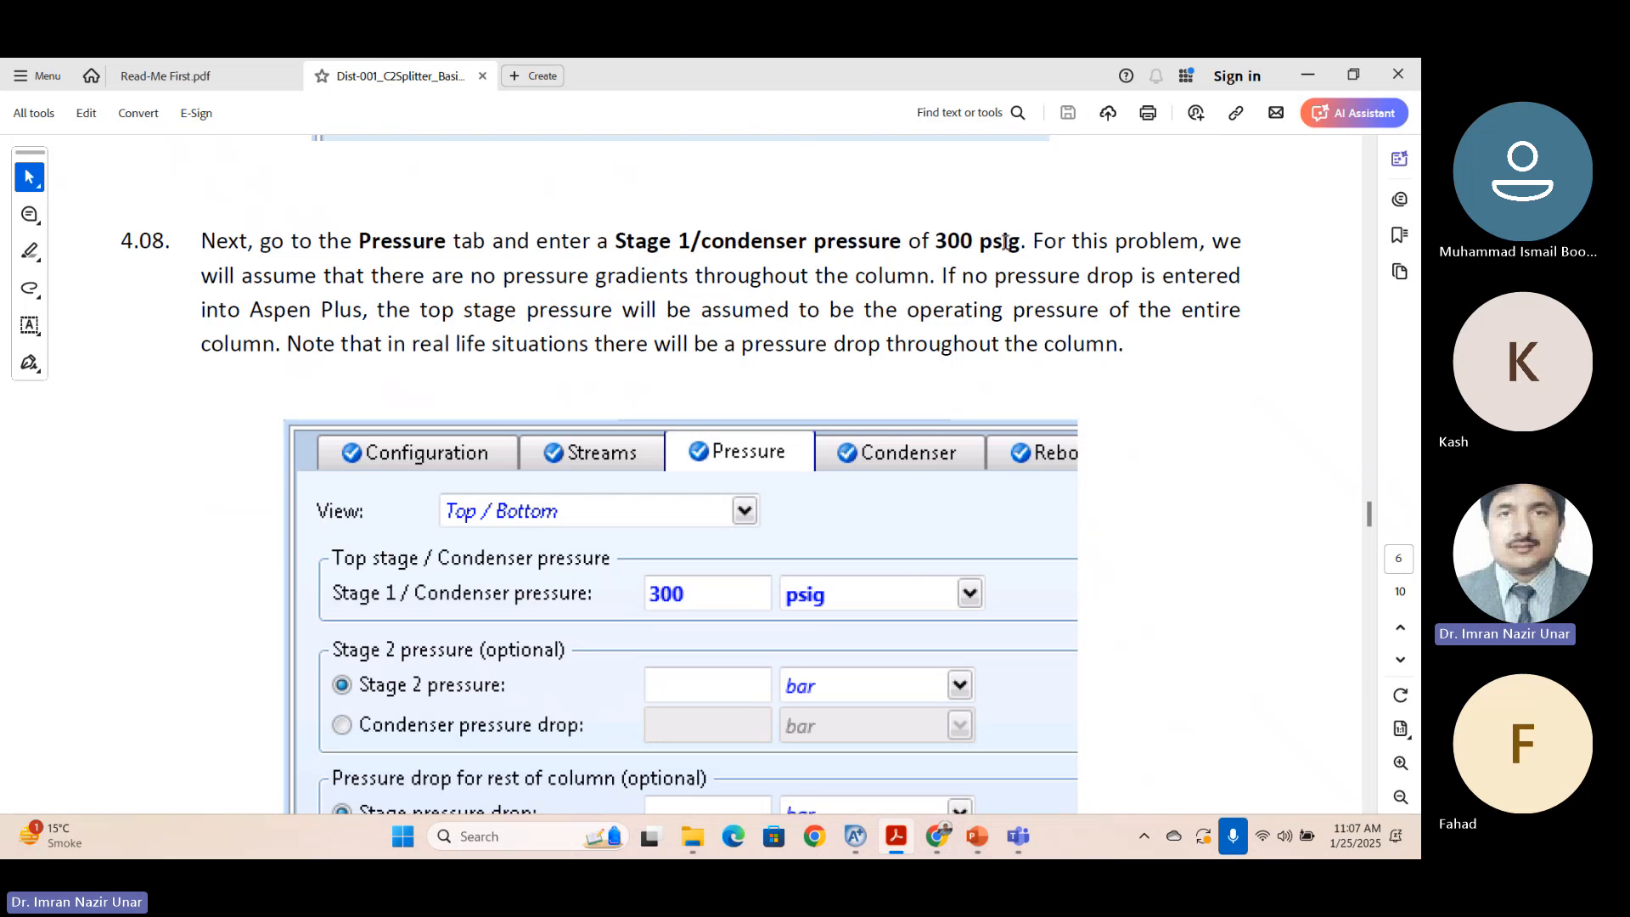
{"action": "left_click_drag", "start_coordinate": [1025, 243], "coordinate": [935, 243]}
{"action": "scroll", "coordinate": [590, 586], "scroll_direction": "down", "scroll_amount": 3}
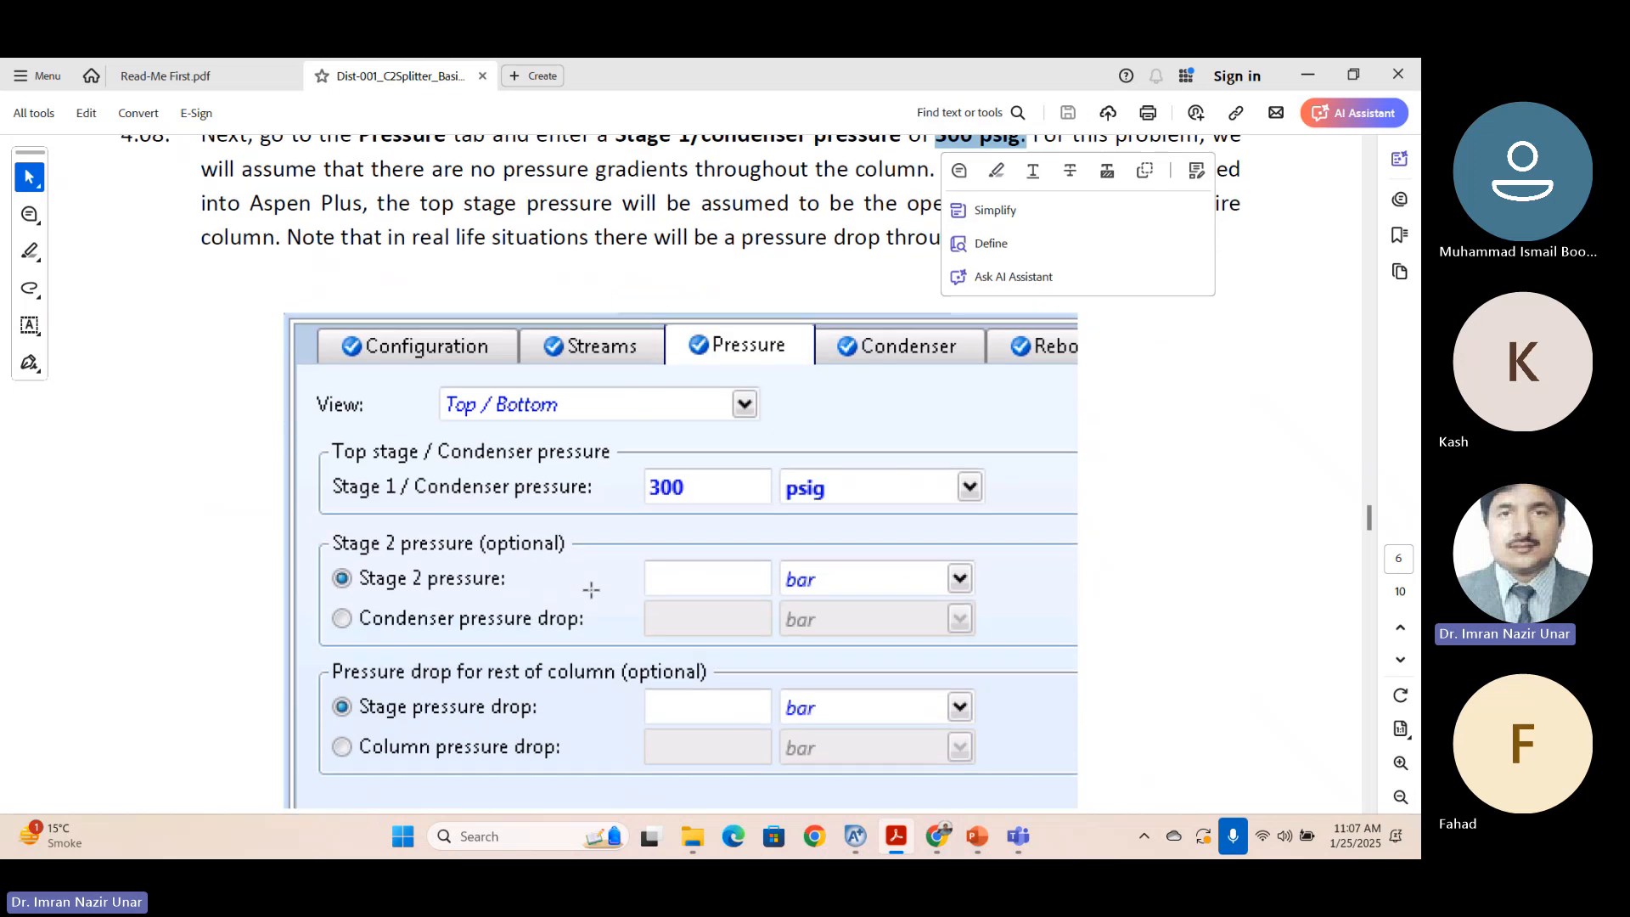
Return to Aspen Plus and set C2SPLIT's stage 1/condenser pressure to 300 psig.
{"action": "mouse_move", "coordinate": [898, 825]}
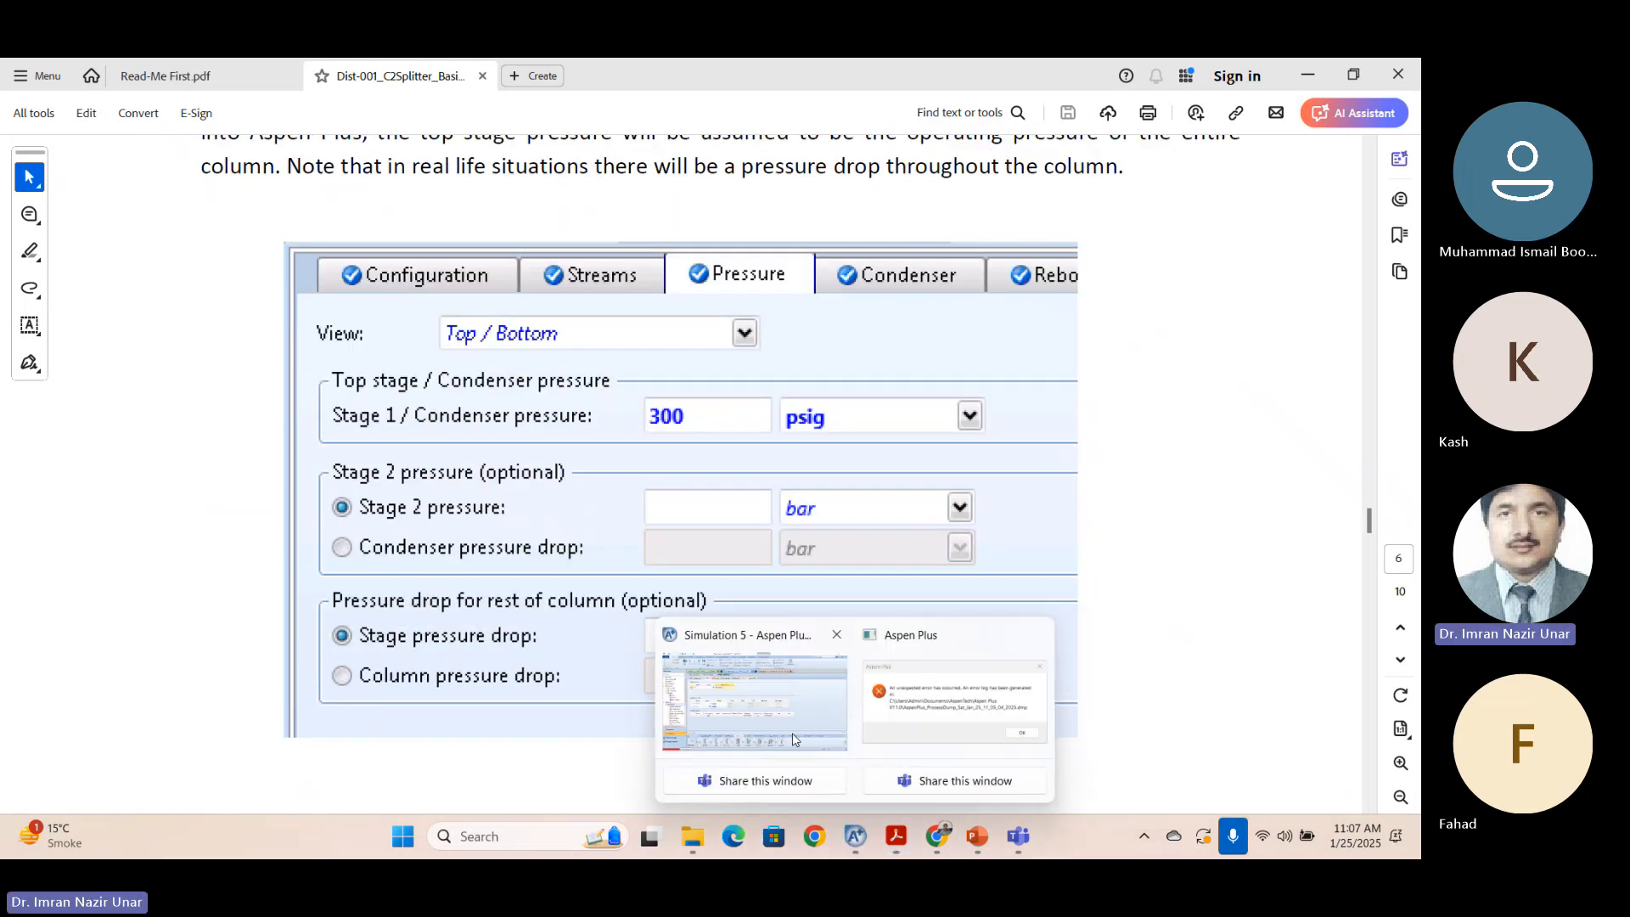
{"action": "left_click", "coordinate": [748, 713]}
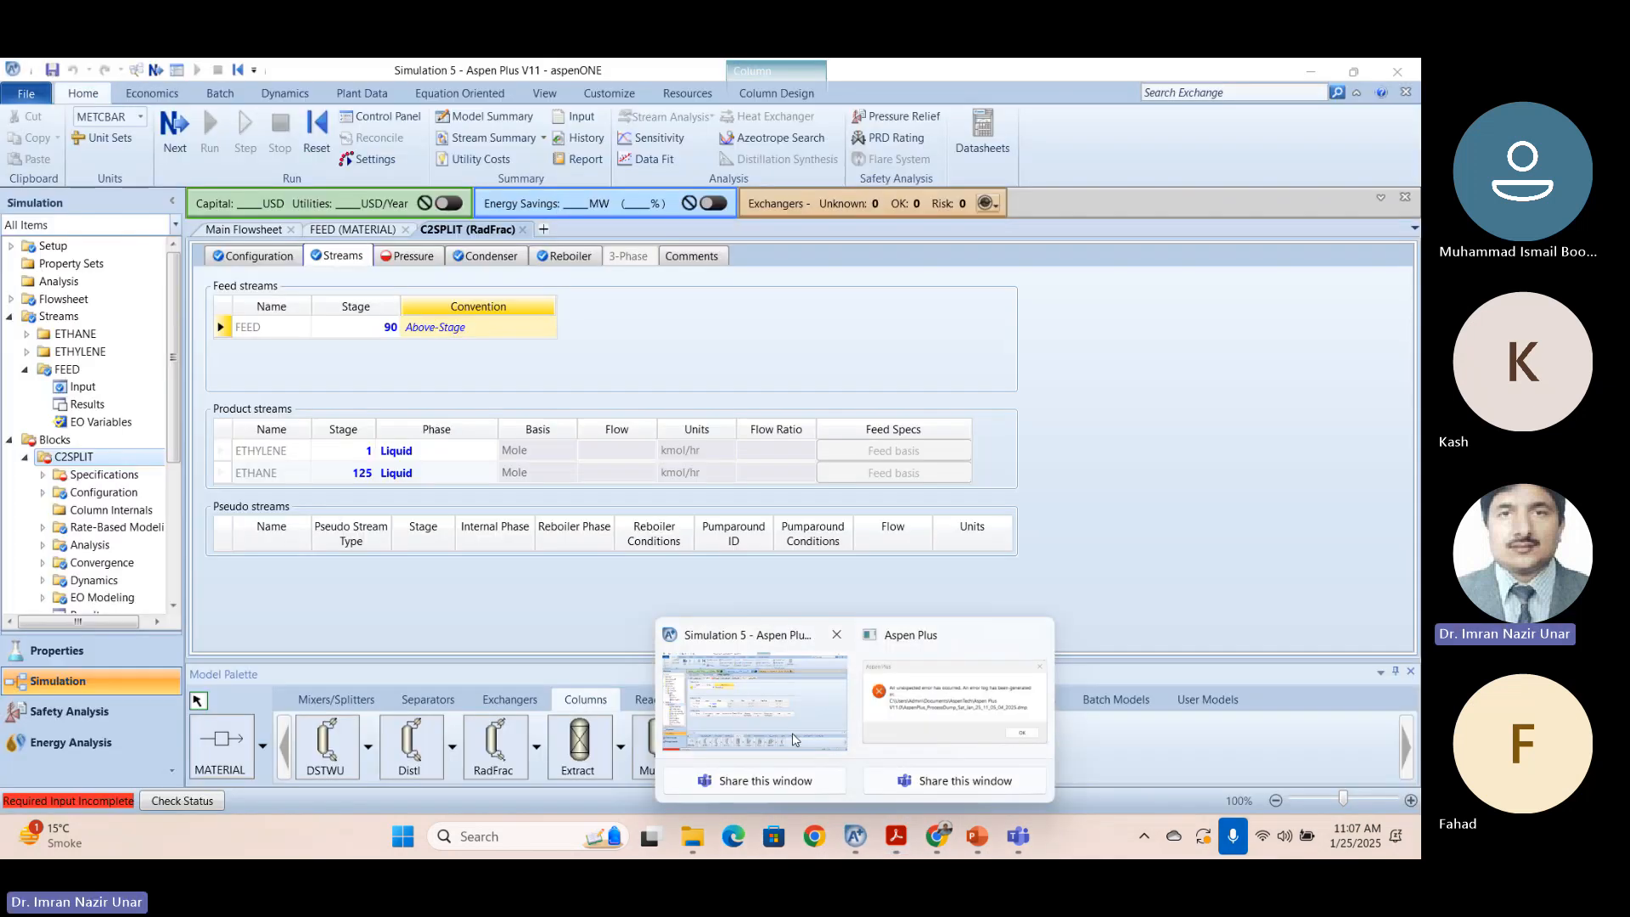
{"action": "left_click", "coordinate": [409, 256]}
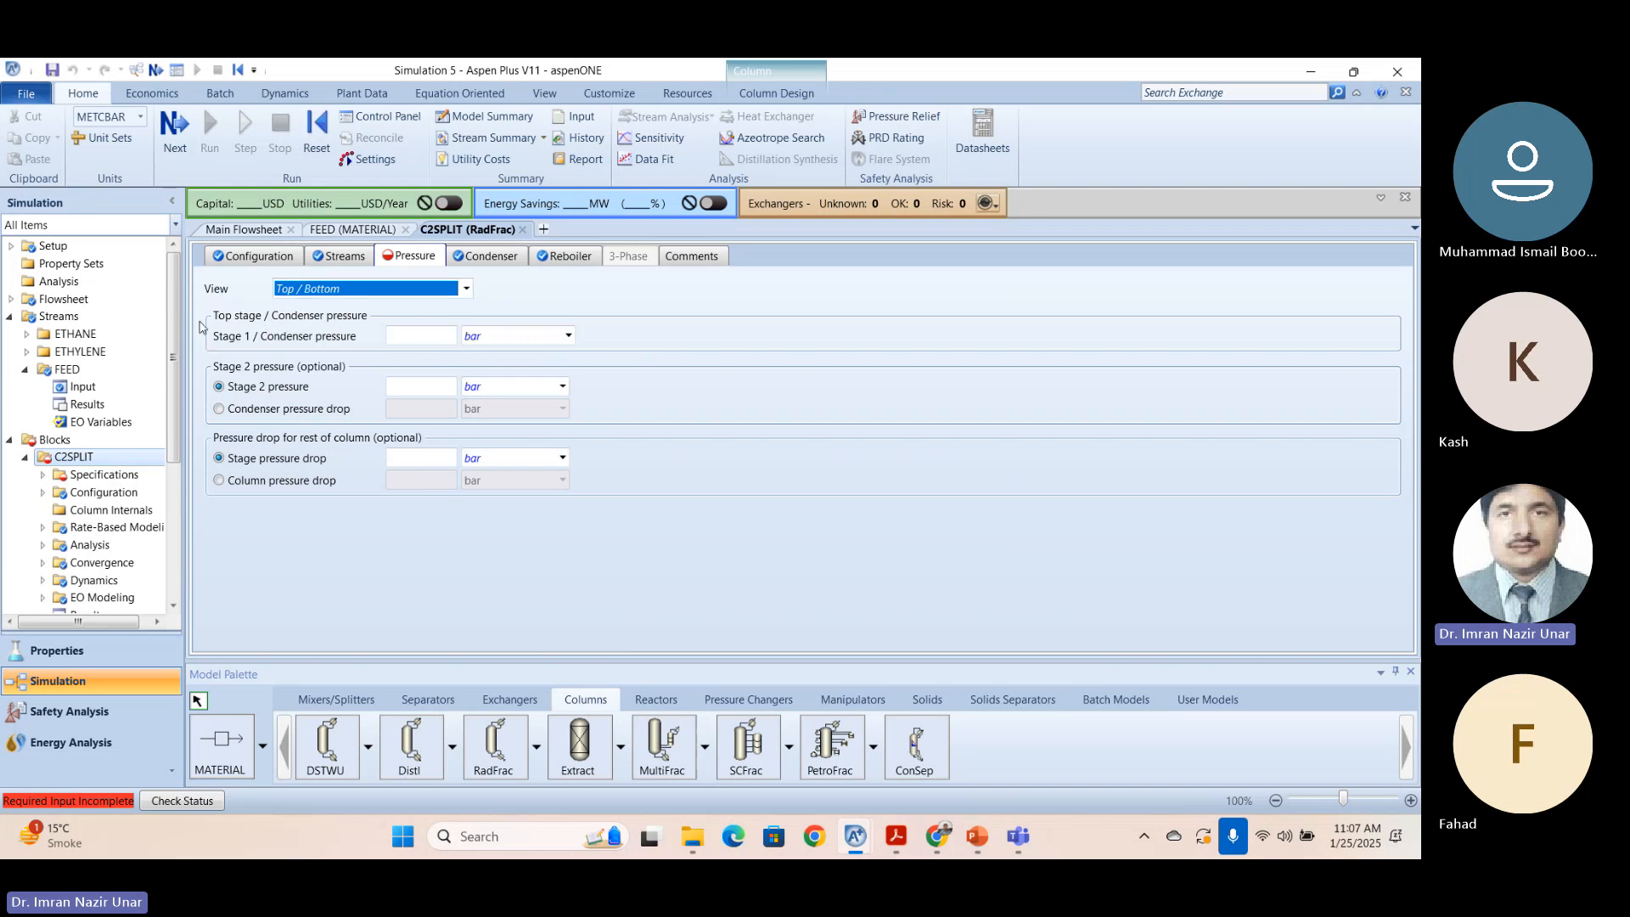
{"action": "left_click", "coordinate": [415, 344]}
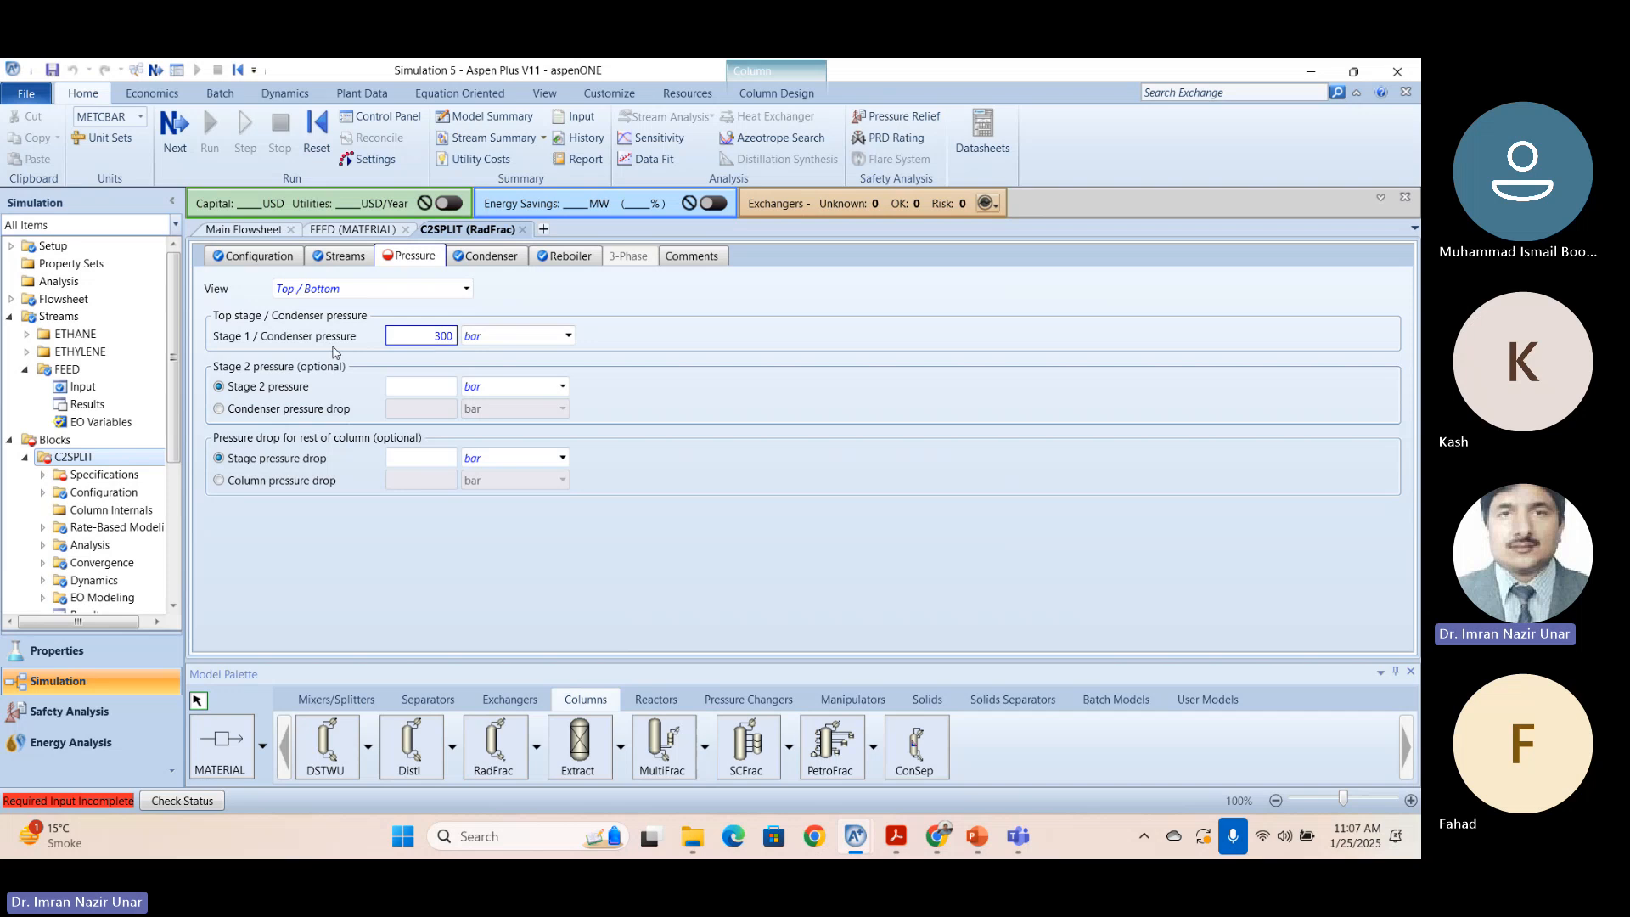
{"action": "left_click", "coordinate": [568, 337]}
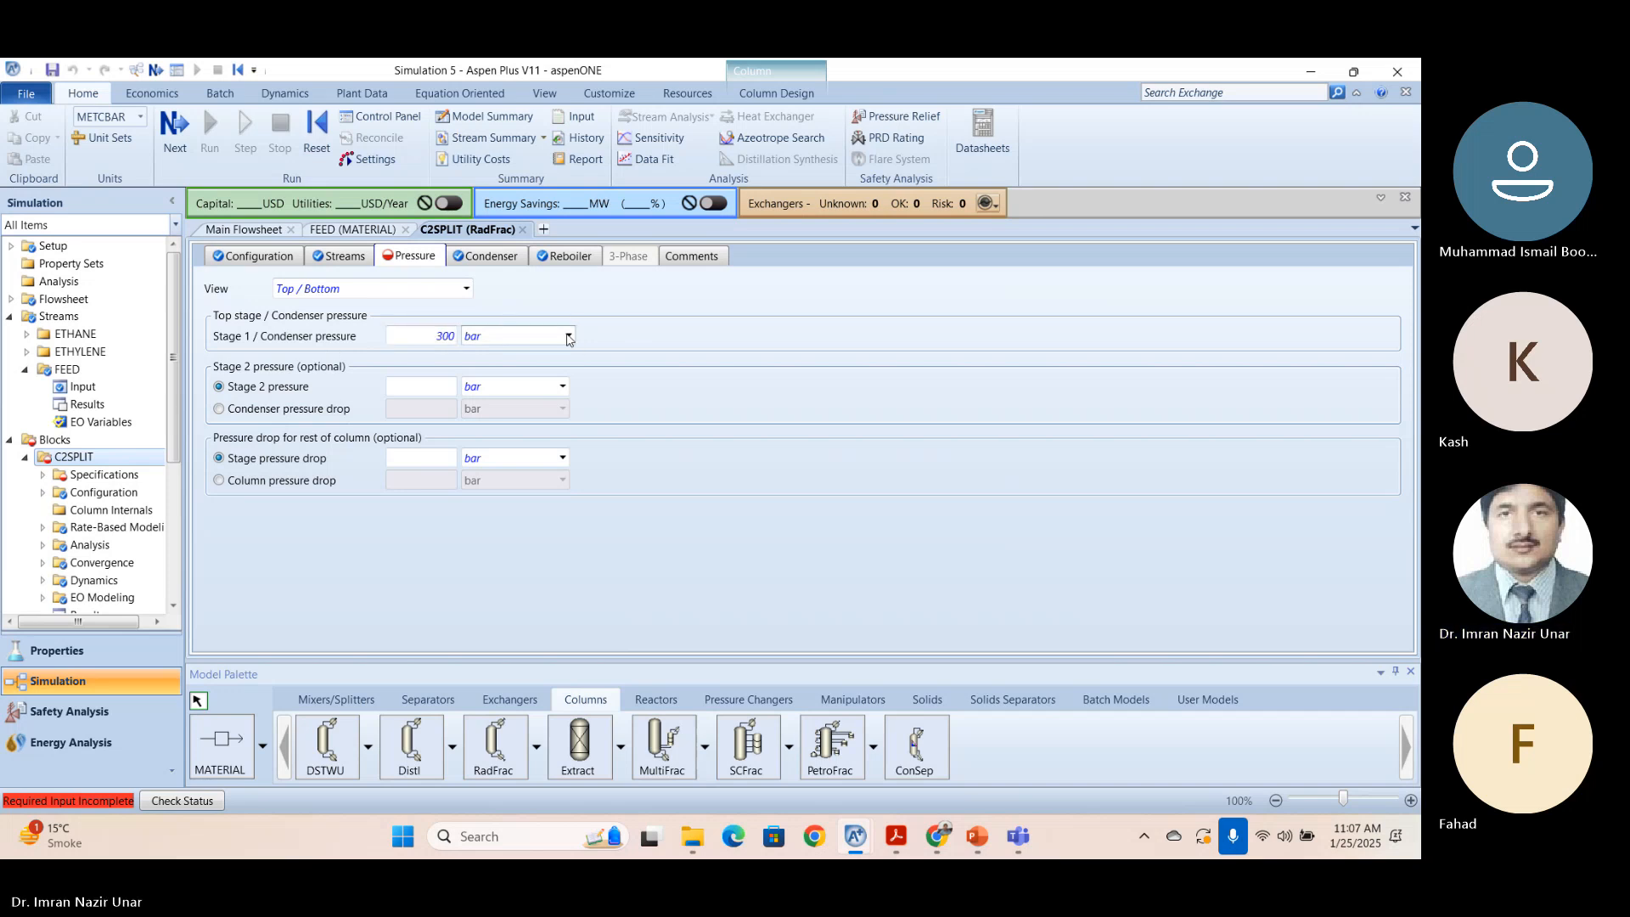
{"action": "left_click", "coordinate": [568, 337]}
{"action": "left_click_drag", "start_coordinate": [569, 404], "coordinate": [573, 502]}
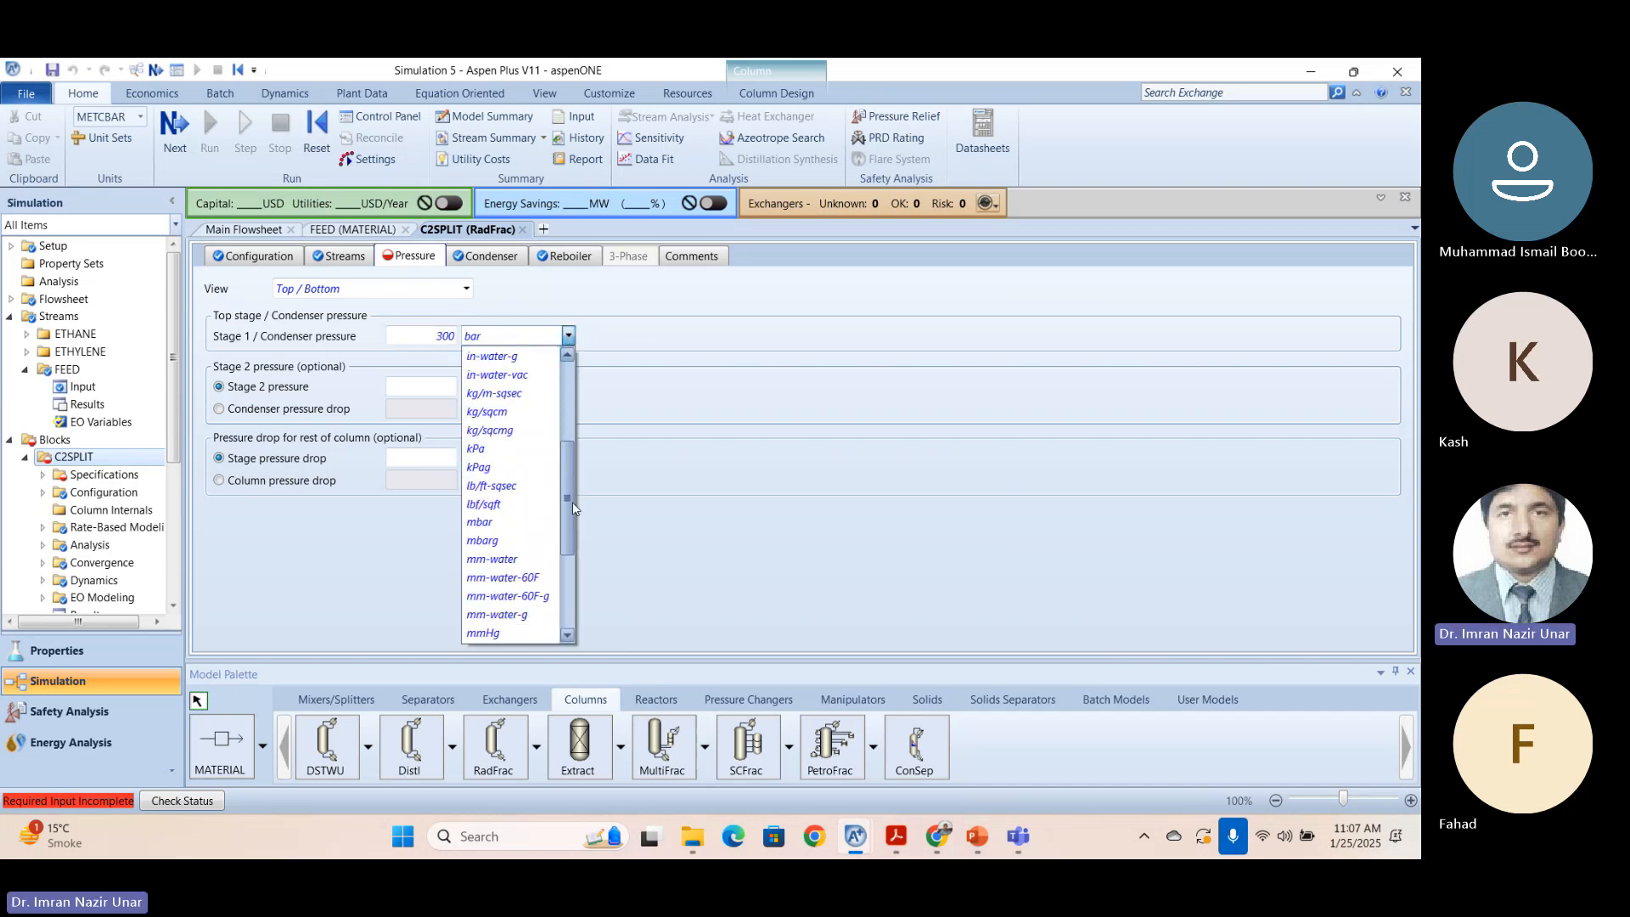
{"action": "scroll", "coordinate": [574, 509], "scroll_direction": "down", "scroll_amount": 2}
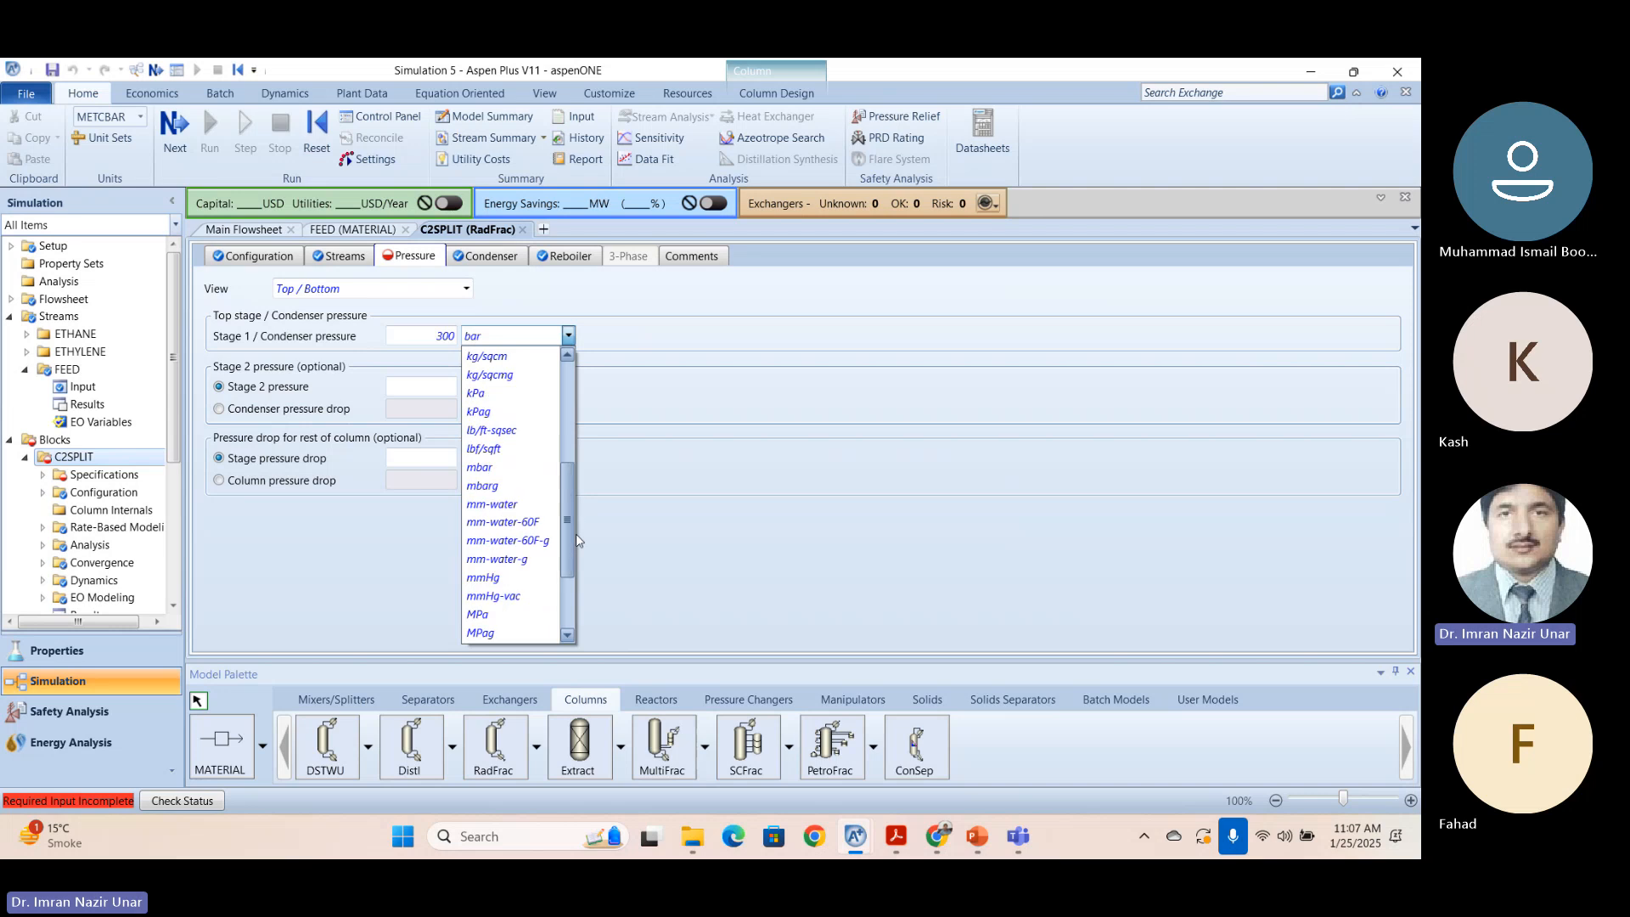
{"action": "scroll", "coordinate": [583, 561], "scroll_direction": "down", "scroll_amount": 1}
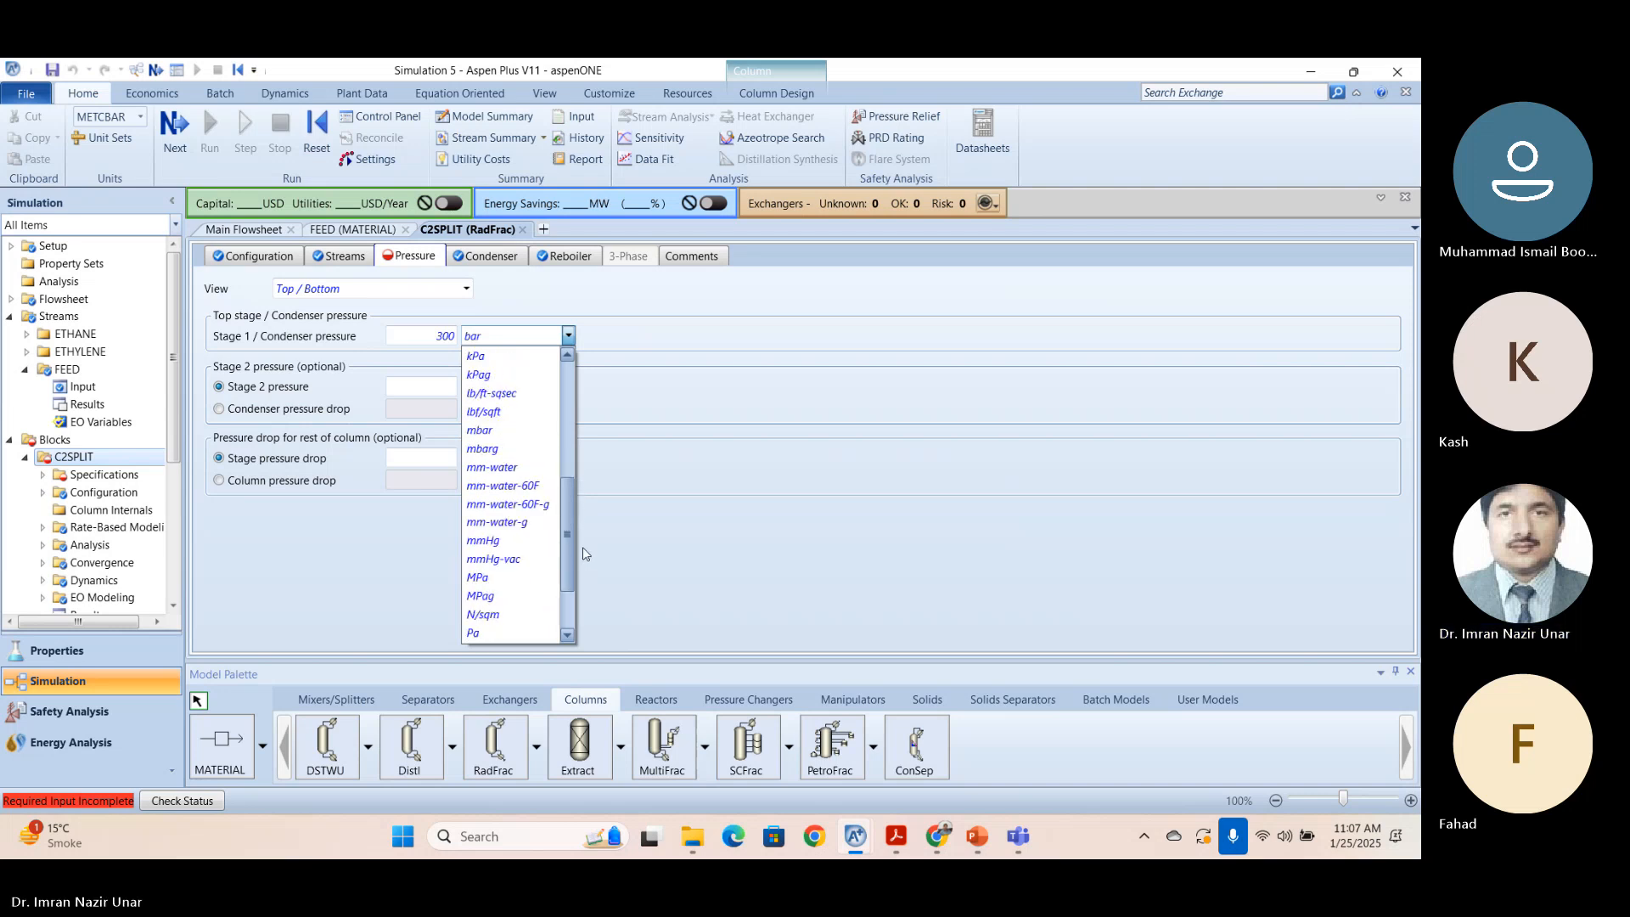
{"action": "left_click_drag", "start_coordinate": [582, 547], "coordinate": [584, 624]}
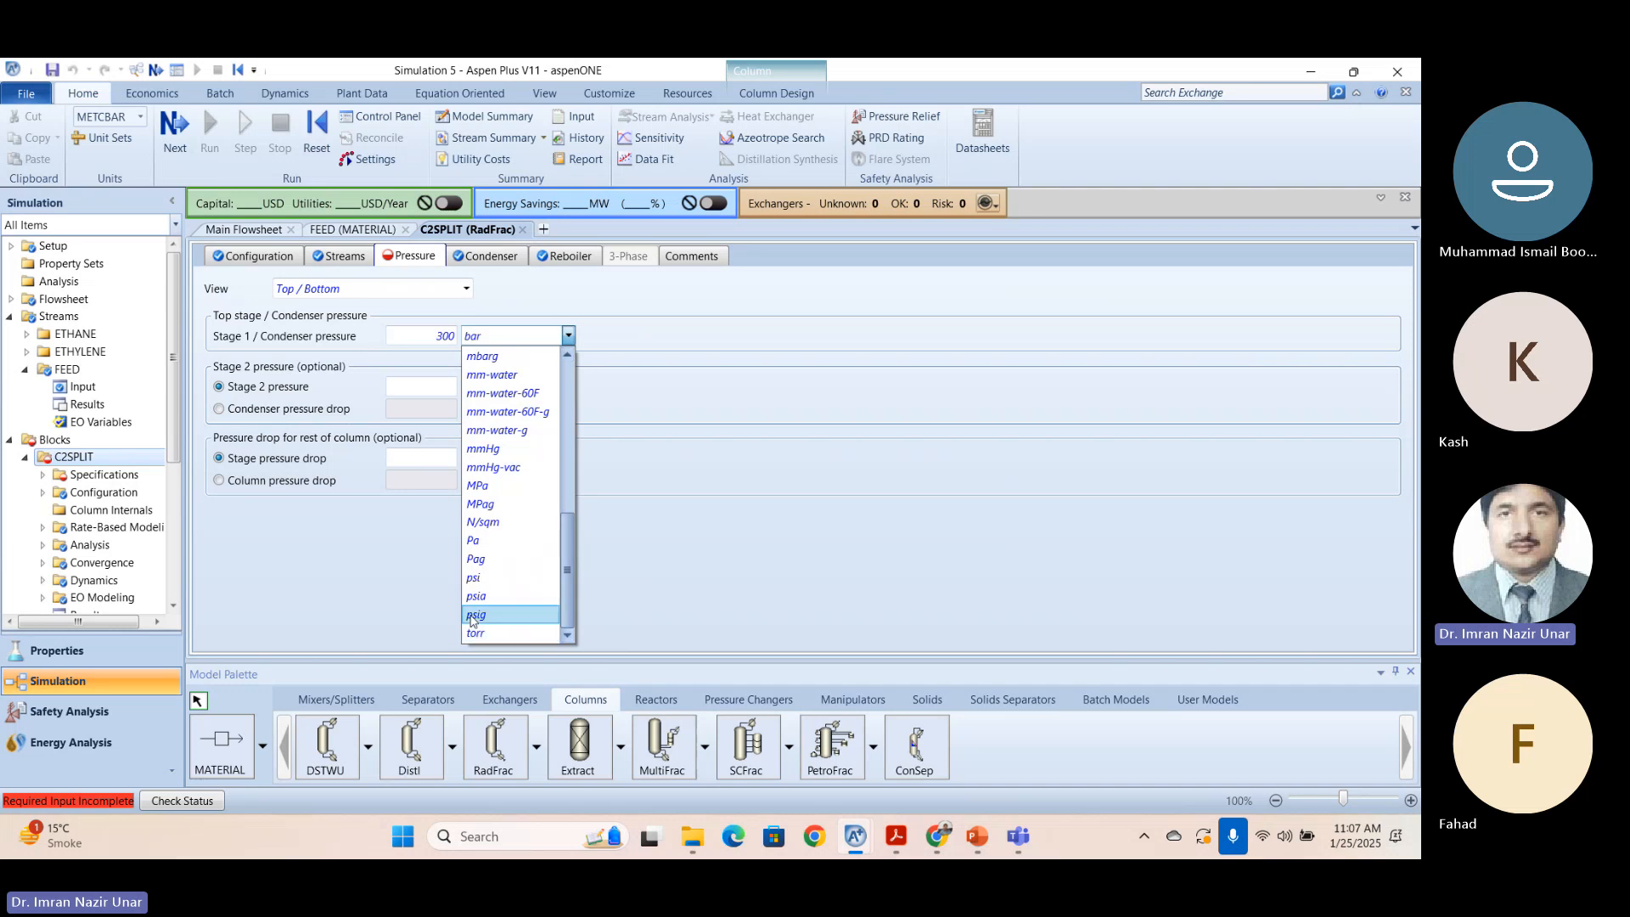
{"action": "left_click", "coordinate": [578, 515]}
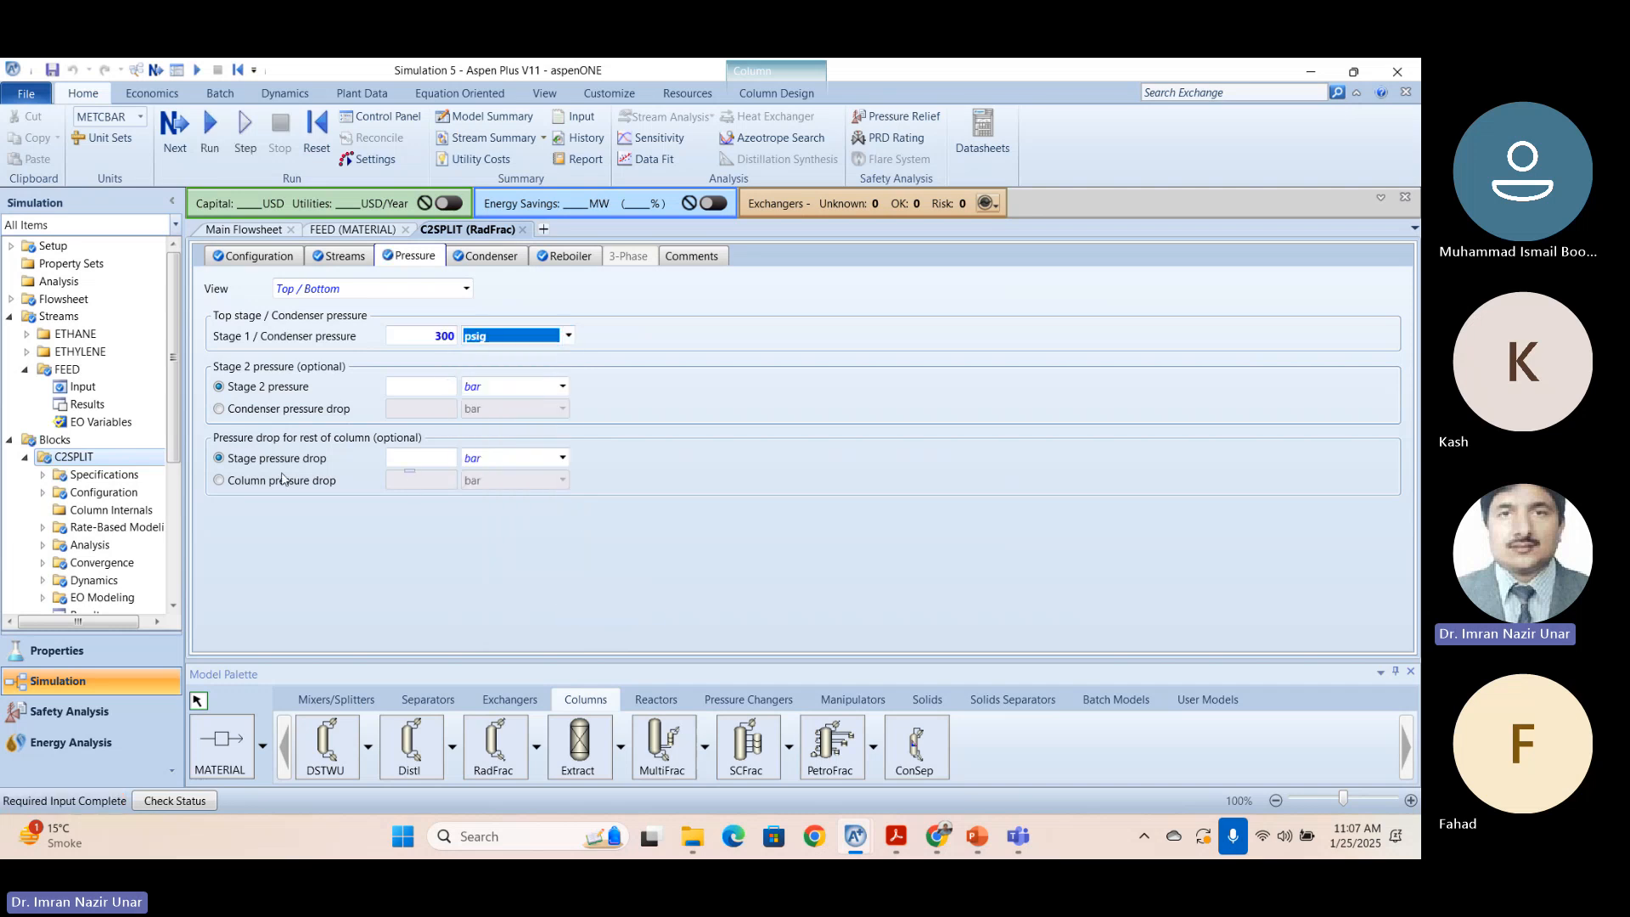
Examine C2SPLIT's optional stage 2 pressure and stage pressure drop fields without entering values.
{"action": "left_click", "coordinate": [424, 458]}
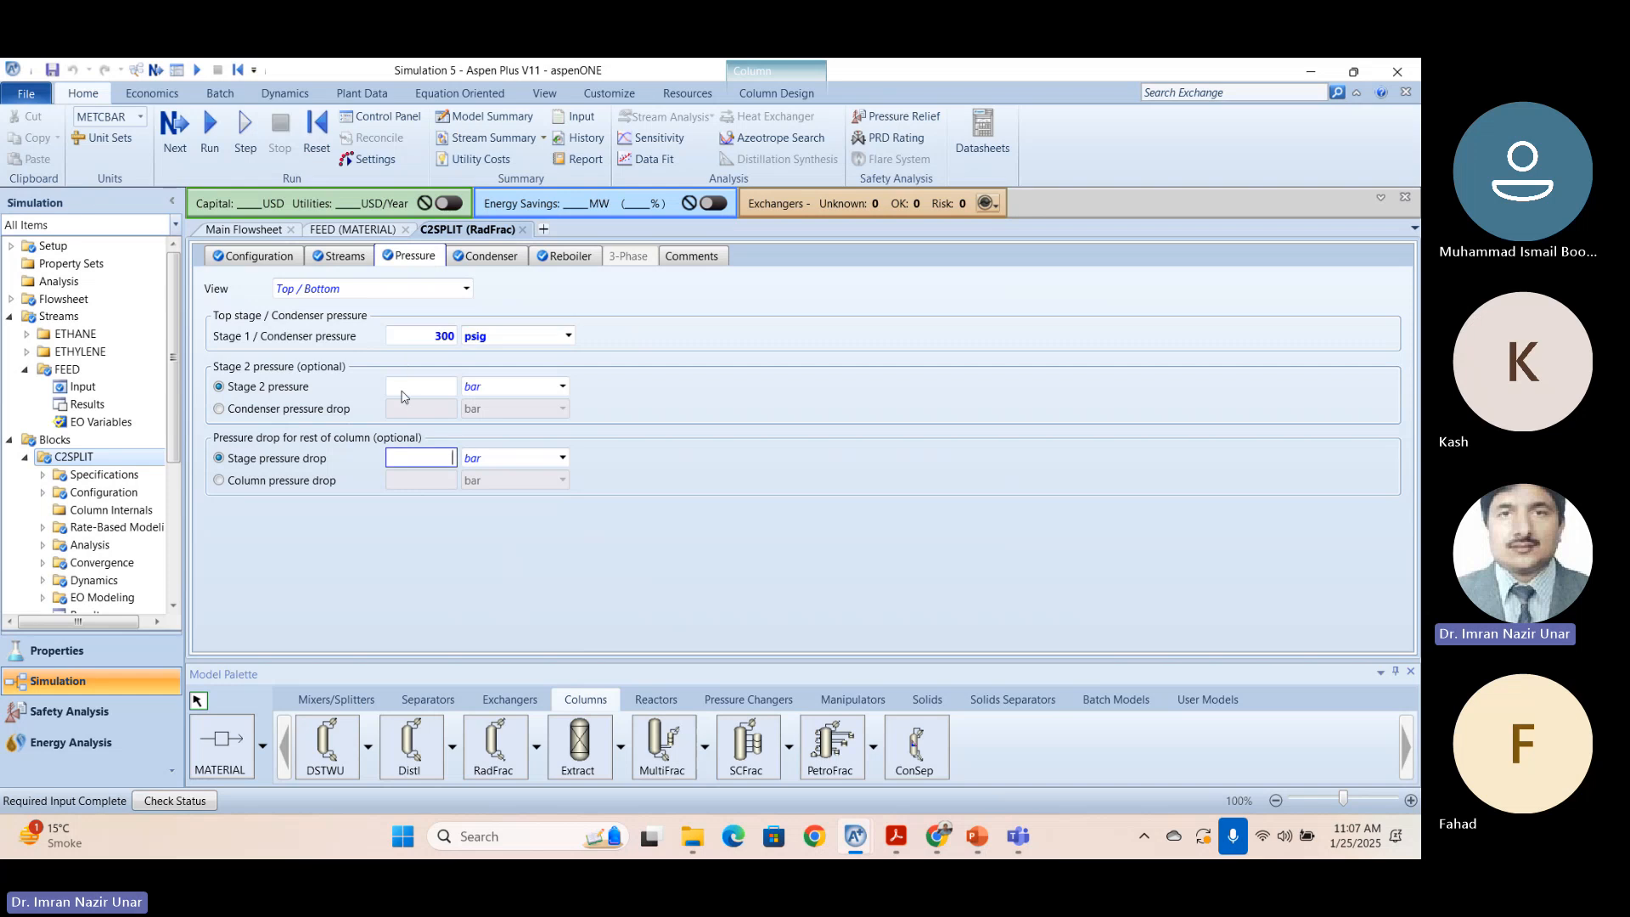
{"action": "left_click", "coordinate": [424, 392]}
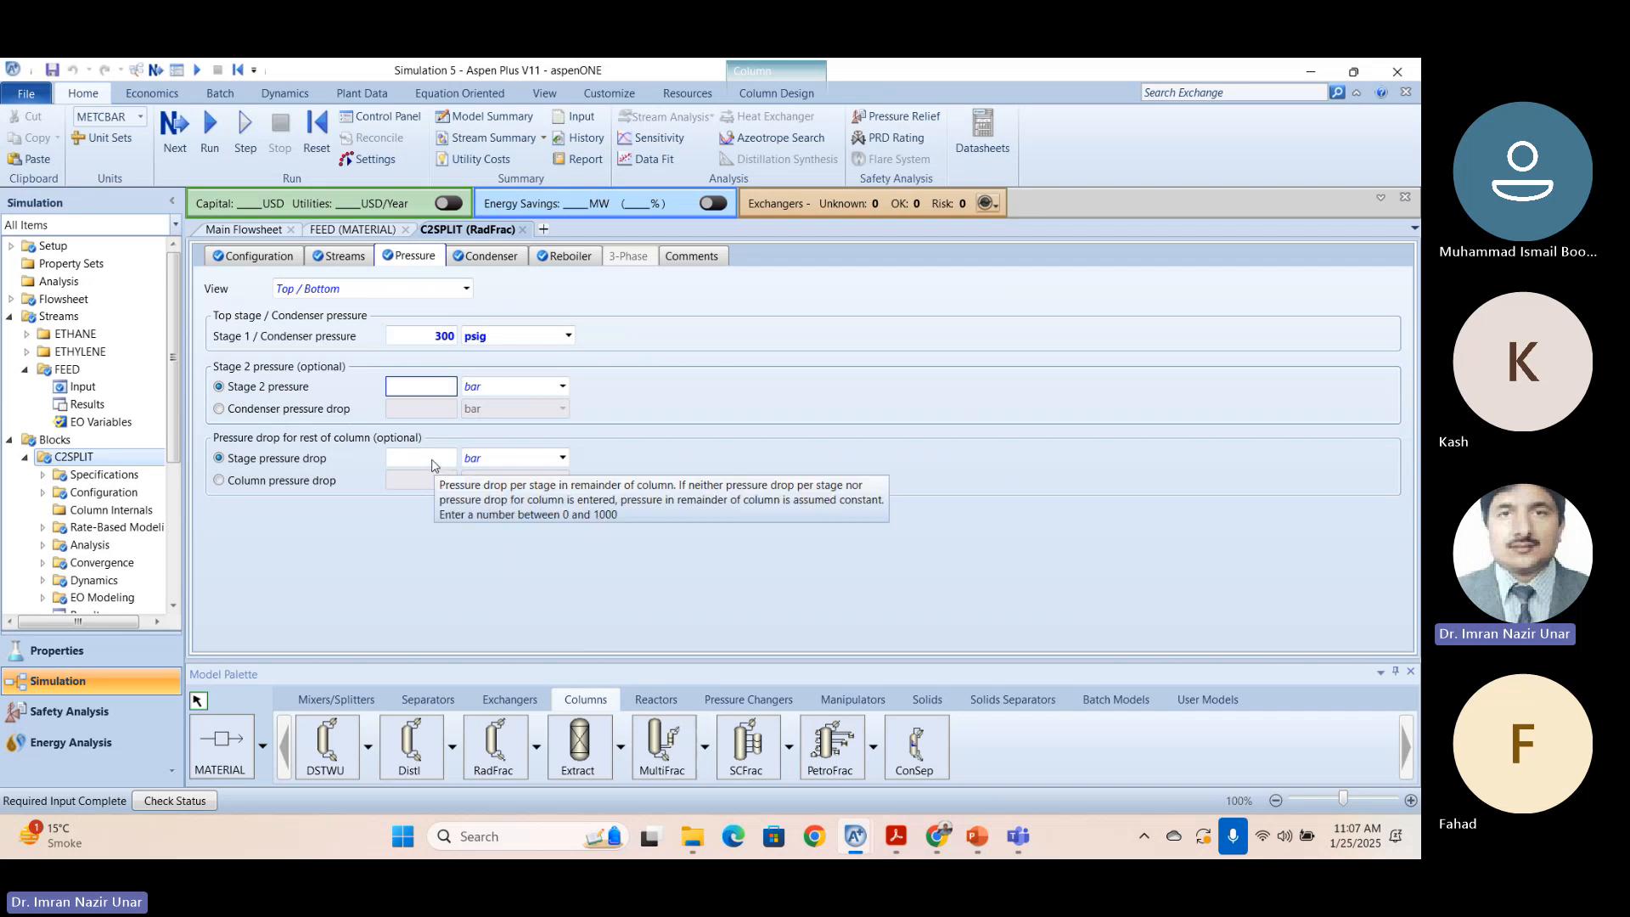
{"action": "left_click", "coordinate": [637, 375]}
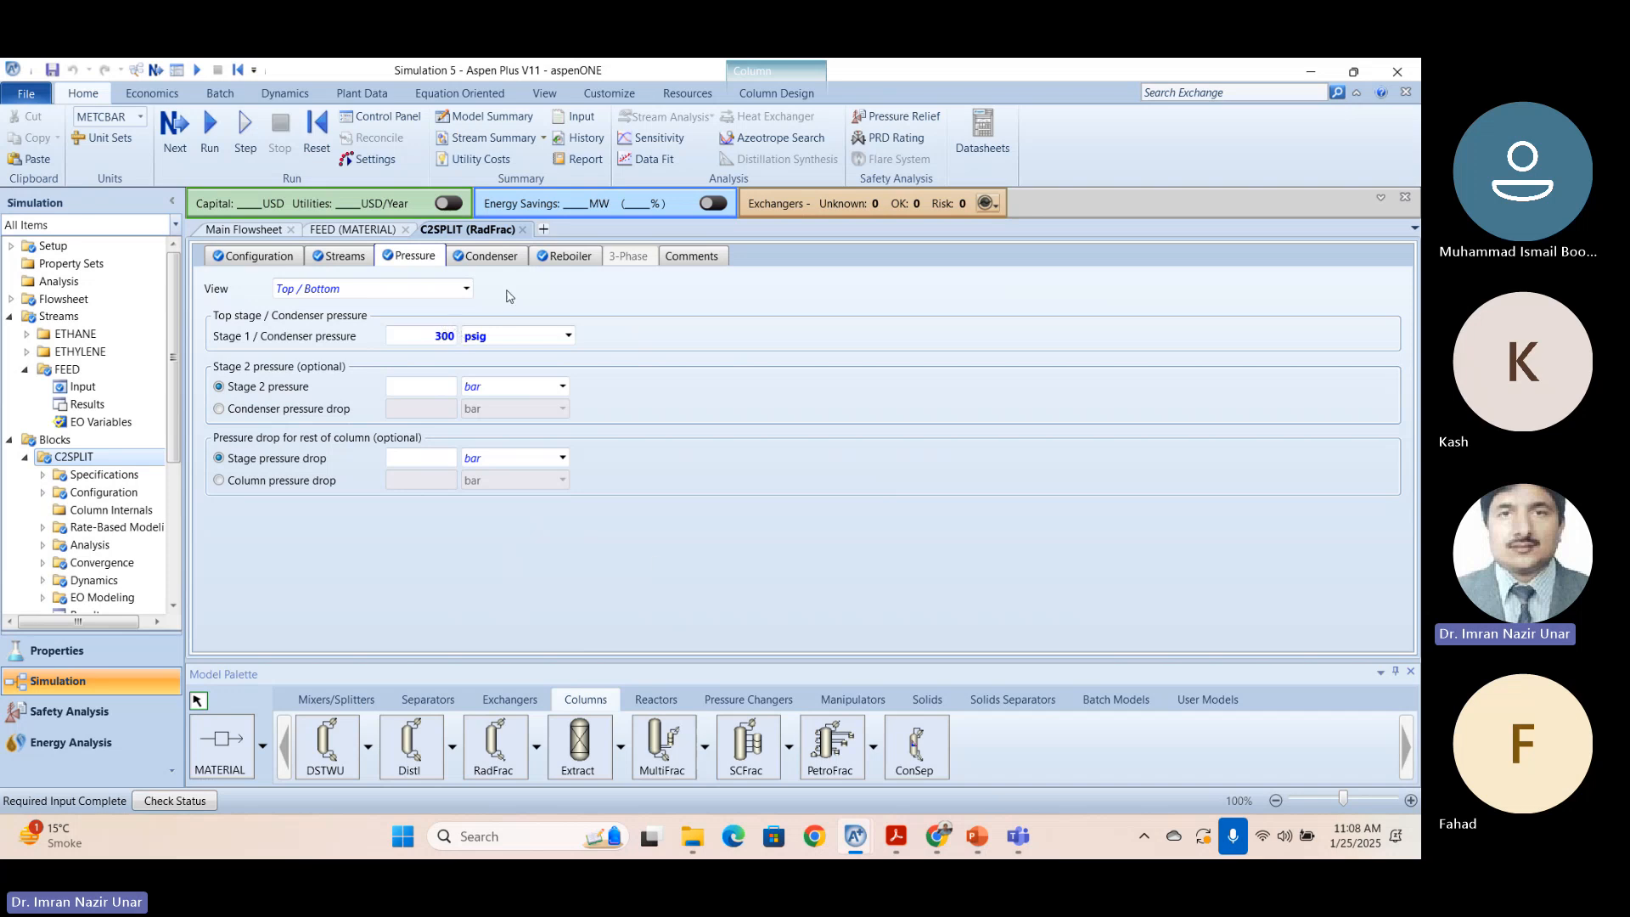
Switch to the C2 splitter PDF guide and read step 4.08's pressure drop assumptions, checking the example pressure form.
{"action": "mouse_move", "coordinate": [897, 836]}
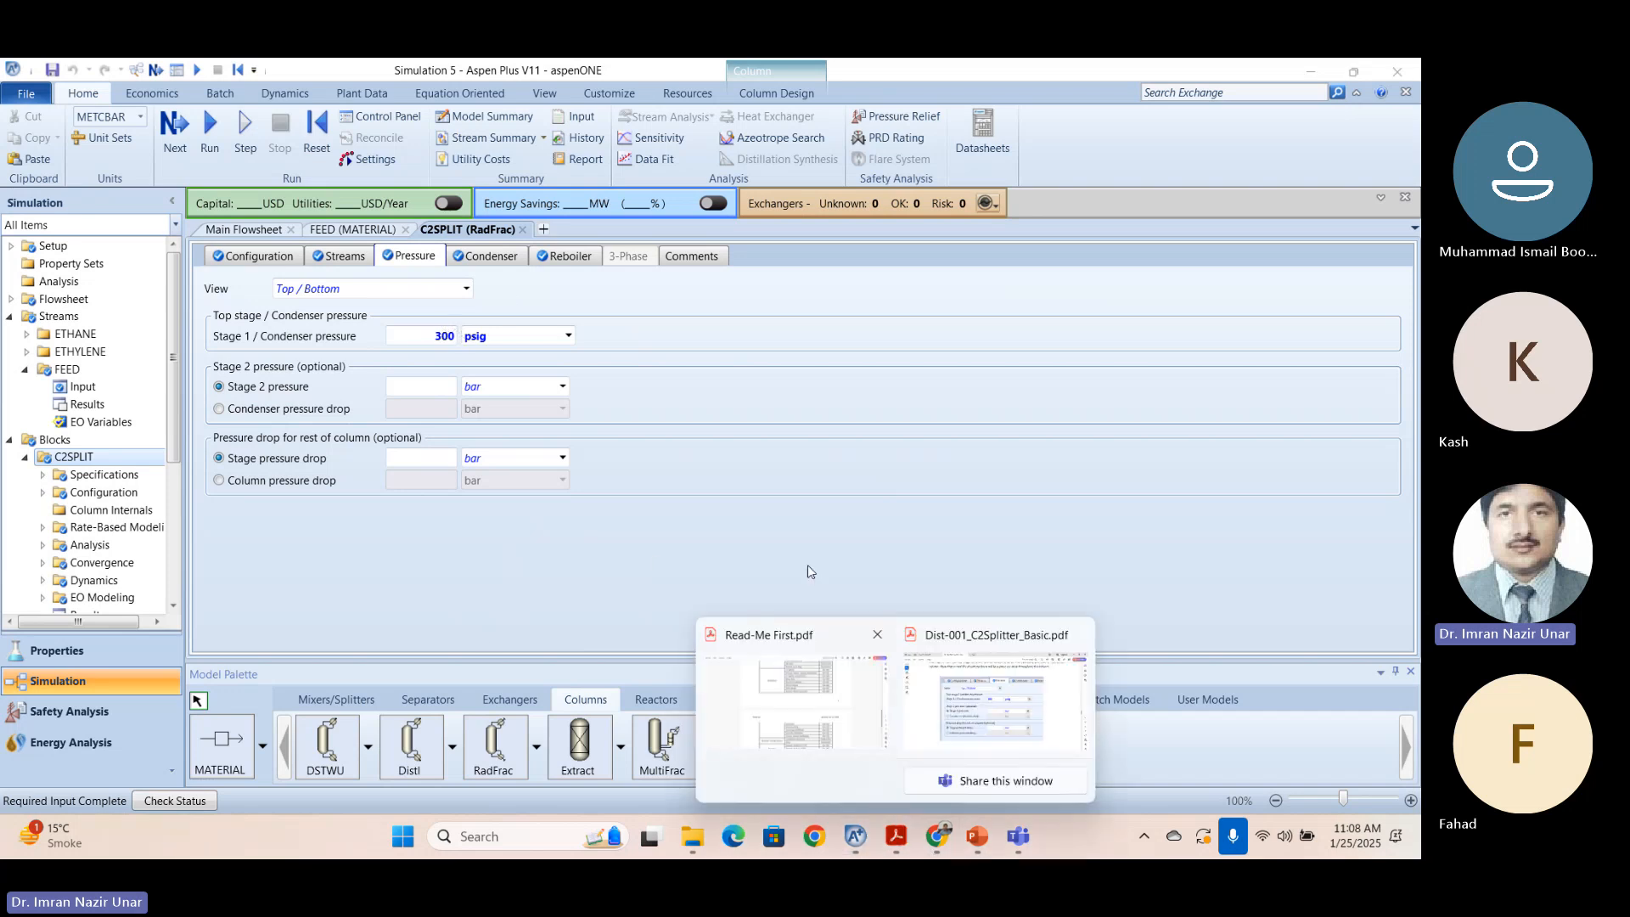
{"action": "left_click", "coordinate": [989, 723]}
{"action": "scroll", "coordinate": [815, 475], "scroll_direction": "up", "scroll_amount": 5}
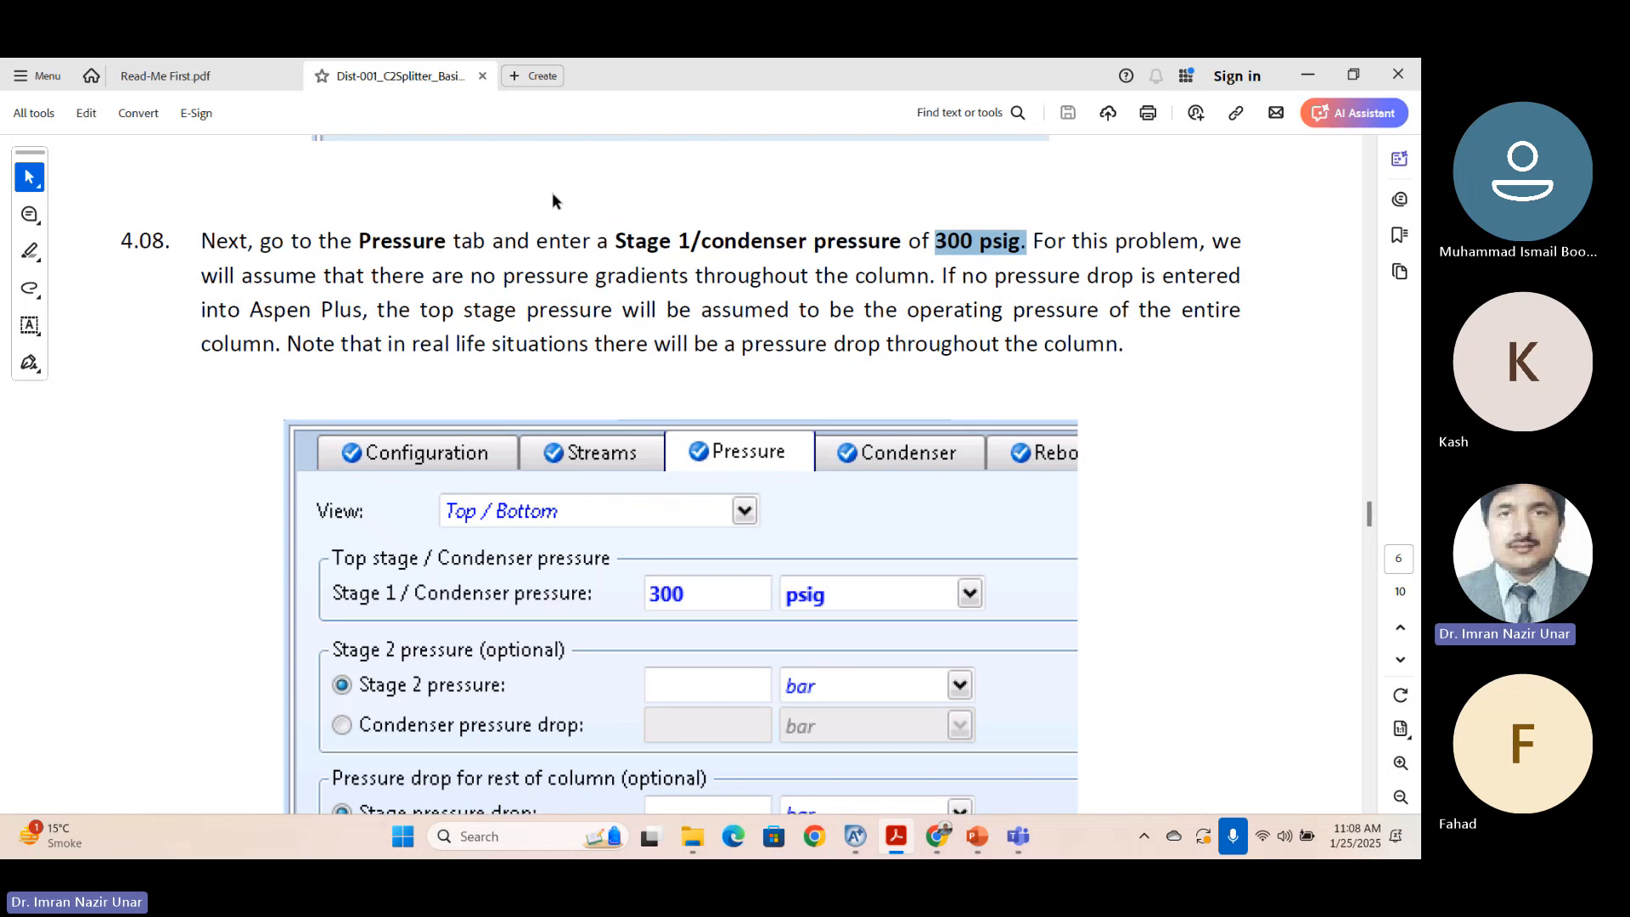
{"action": "left_click", "coordinate": [1100, 236]}
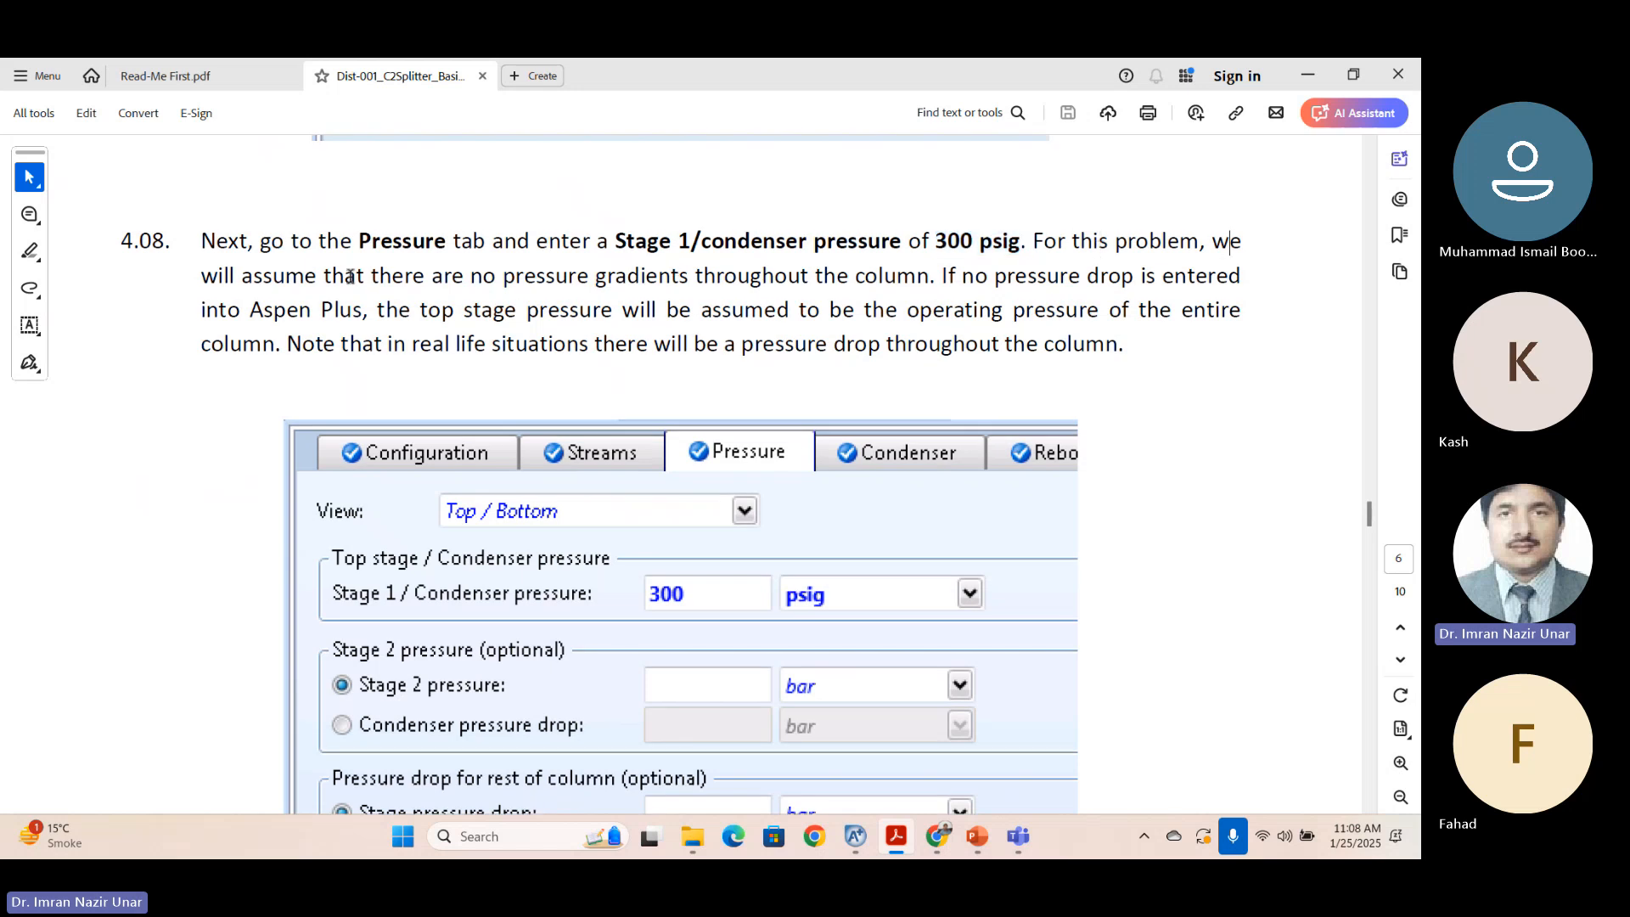
{"action": "left_click_drag", "start_coordinate": [242, 281], "coordinate": [930, 282]}
{"action": "left_click", "coordinate": [960, 277]}
{"action": "left_click_drag", "start_coordinate": [377, 313], "coordinate": [1202, 311]}
{"action": "left_click_drag", "start_coordinate": [308, 344], "coordinate": [1135, 347]}
{"action": "left_click", "coordinate": [804, 364]}
{"action": "scroll", "coordinate": [789, 348], "scroll_direction": "down", "scroll_amount": 3}
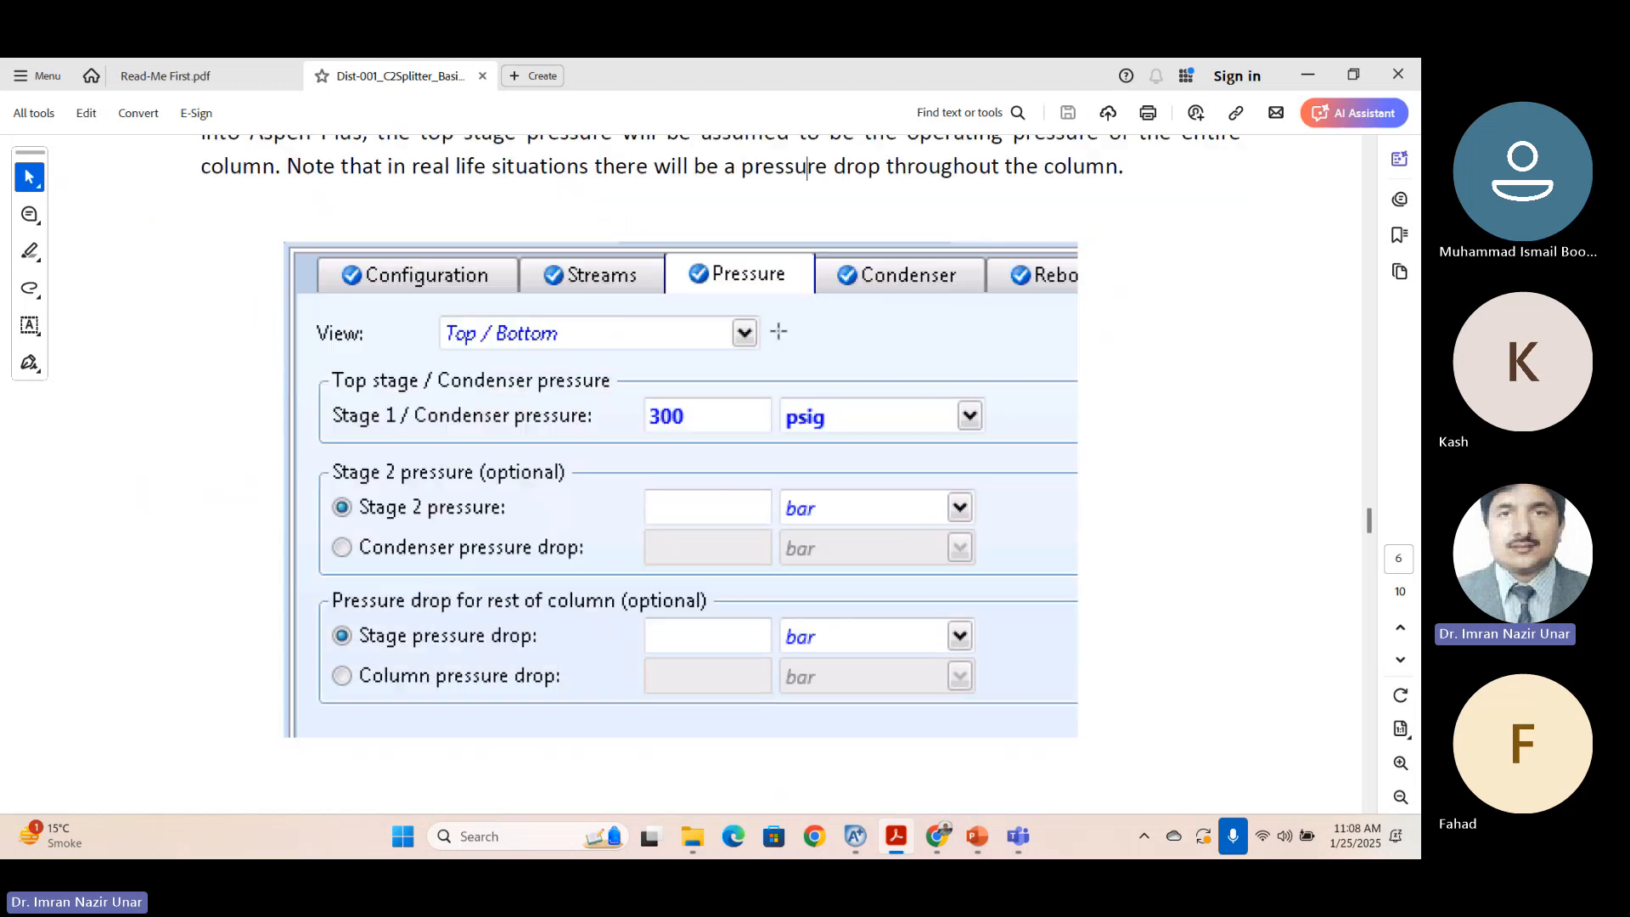
{"action": "scroll", "coordinate": [779, 330], "scroll_direction": "down", "scroll_amount": 2}
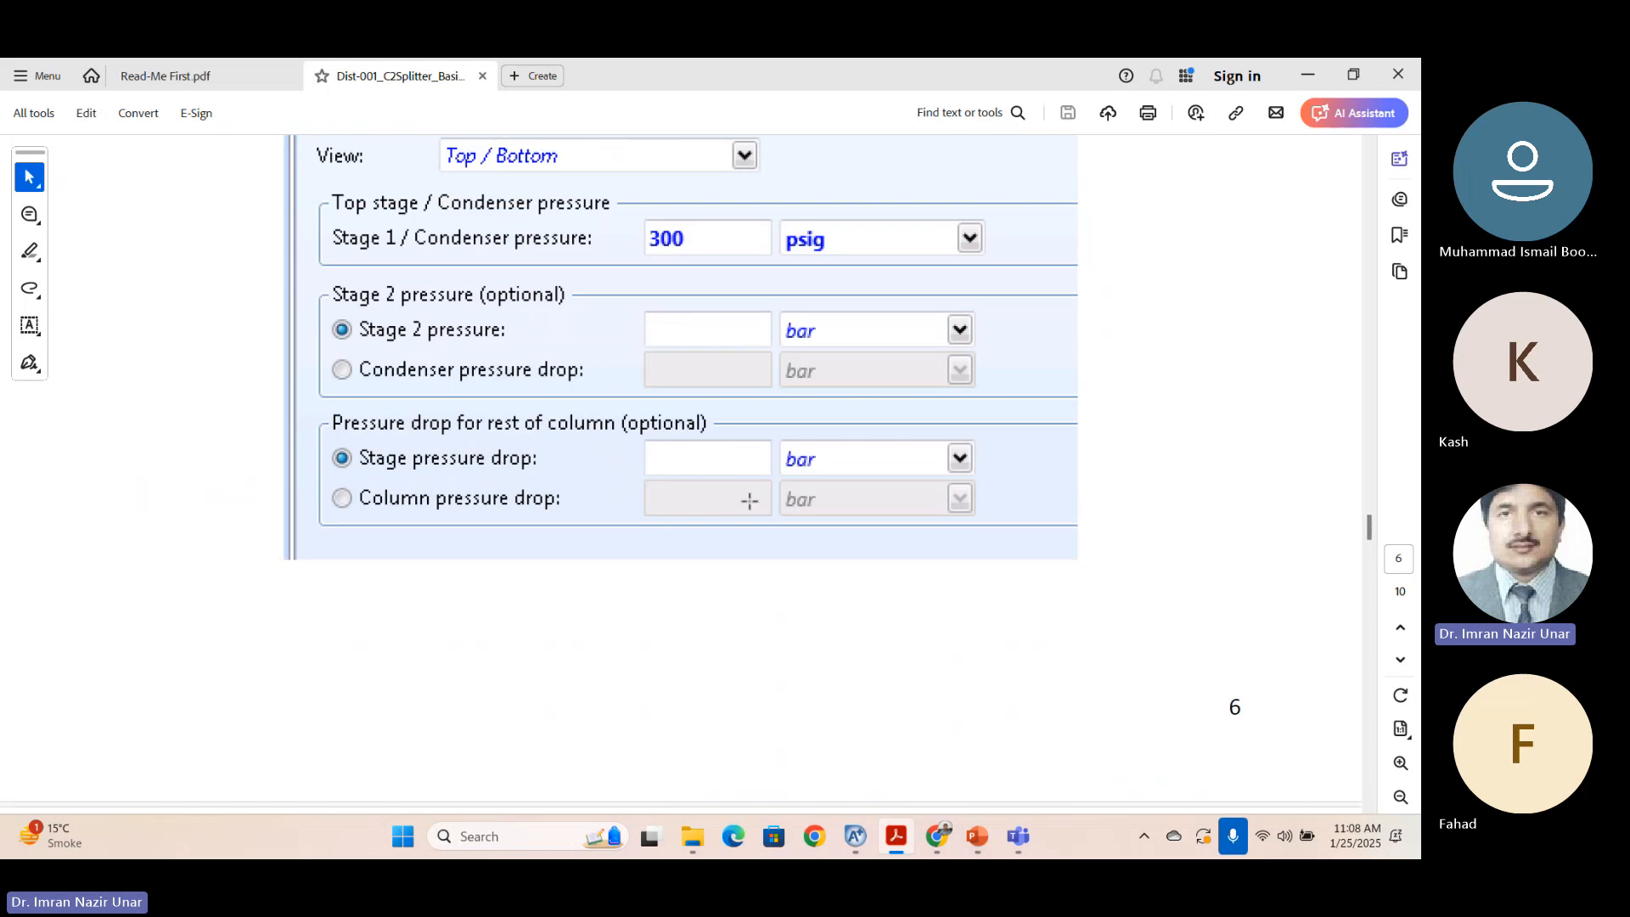
Check step 4.09 of the PDF guide, return to Aspen Plus, close the C2SPLIT form and try to run the simulation.
{"action": "scroll", "coordinate": [675, 482], "scroll_direction": "down", "scroll_amount": 1}
{"action": "scroll", "coordinate": [675, 477], "scroll_direction": "down", "scroll_amount": 6}
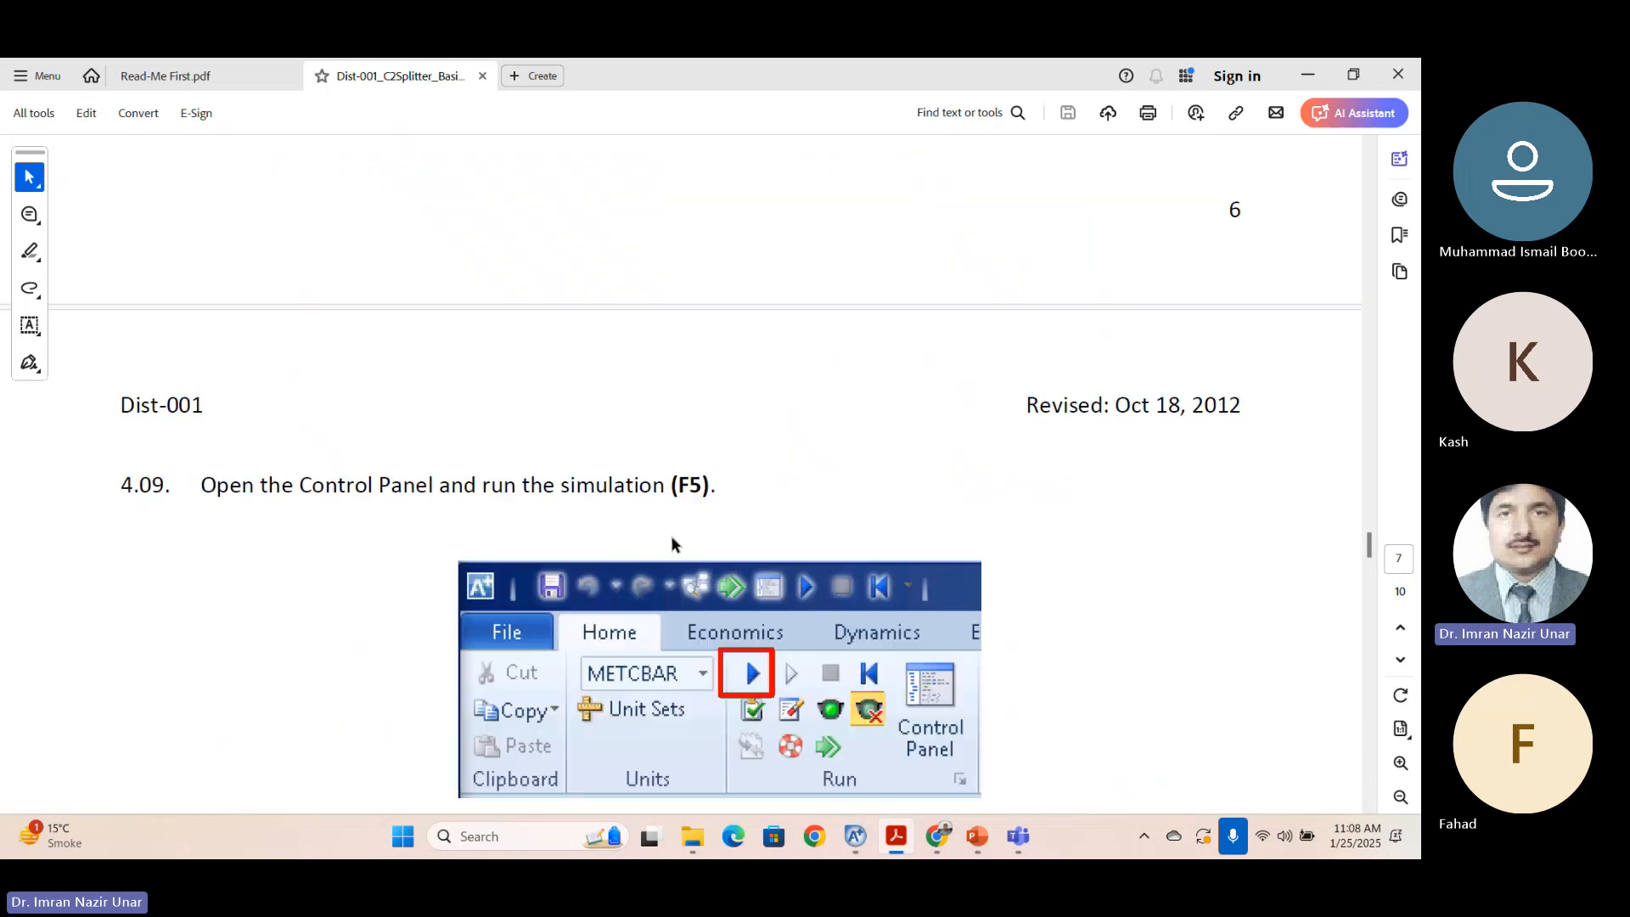
{"action": "scroll", "coordinate": [674, 535], "scroll_direction": "down", "scroll_amount": 2}
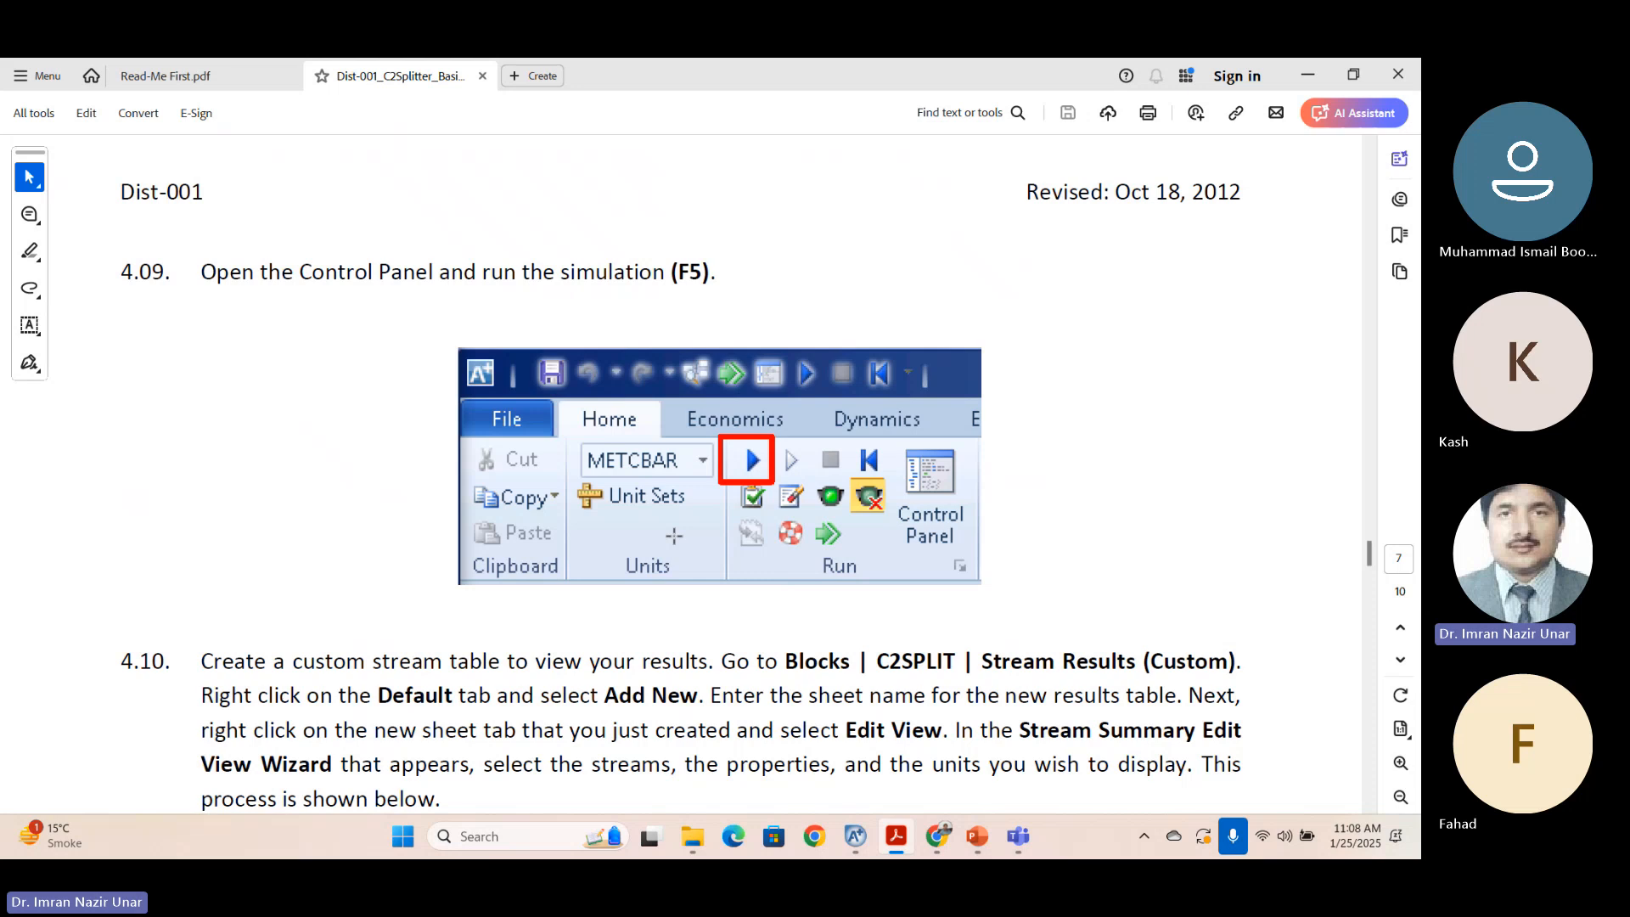
{"action": "key", "text": "alt+Tab"}
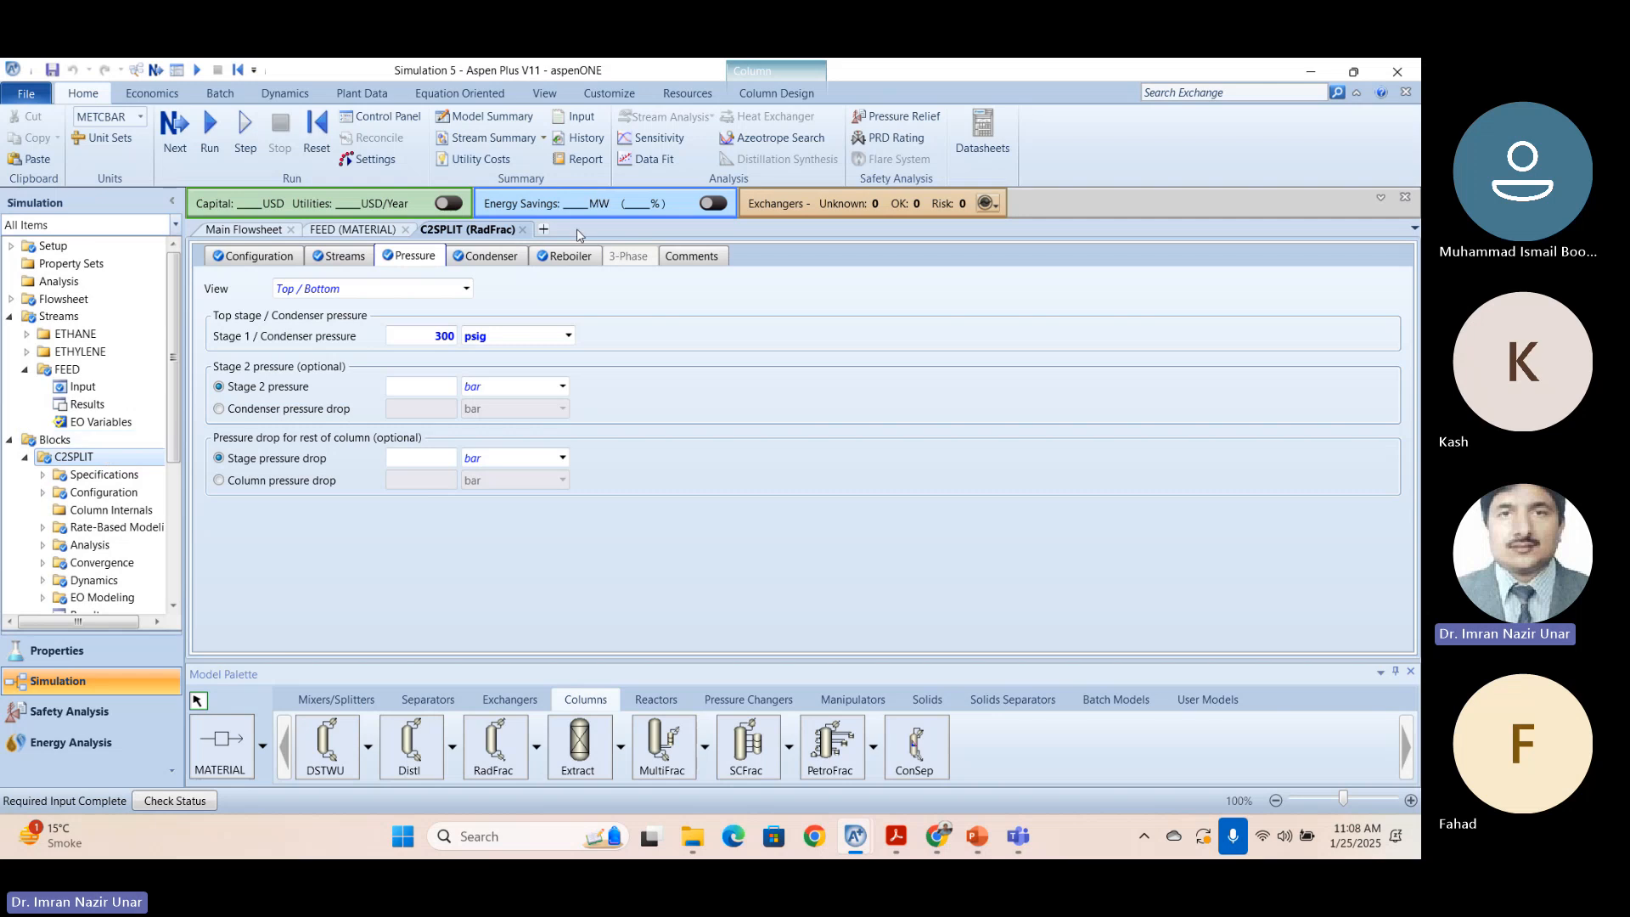
{"action": "left_click", "coordinate": [523, 230]}
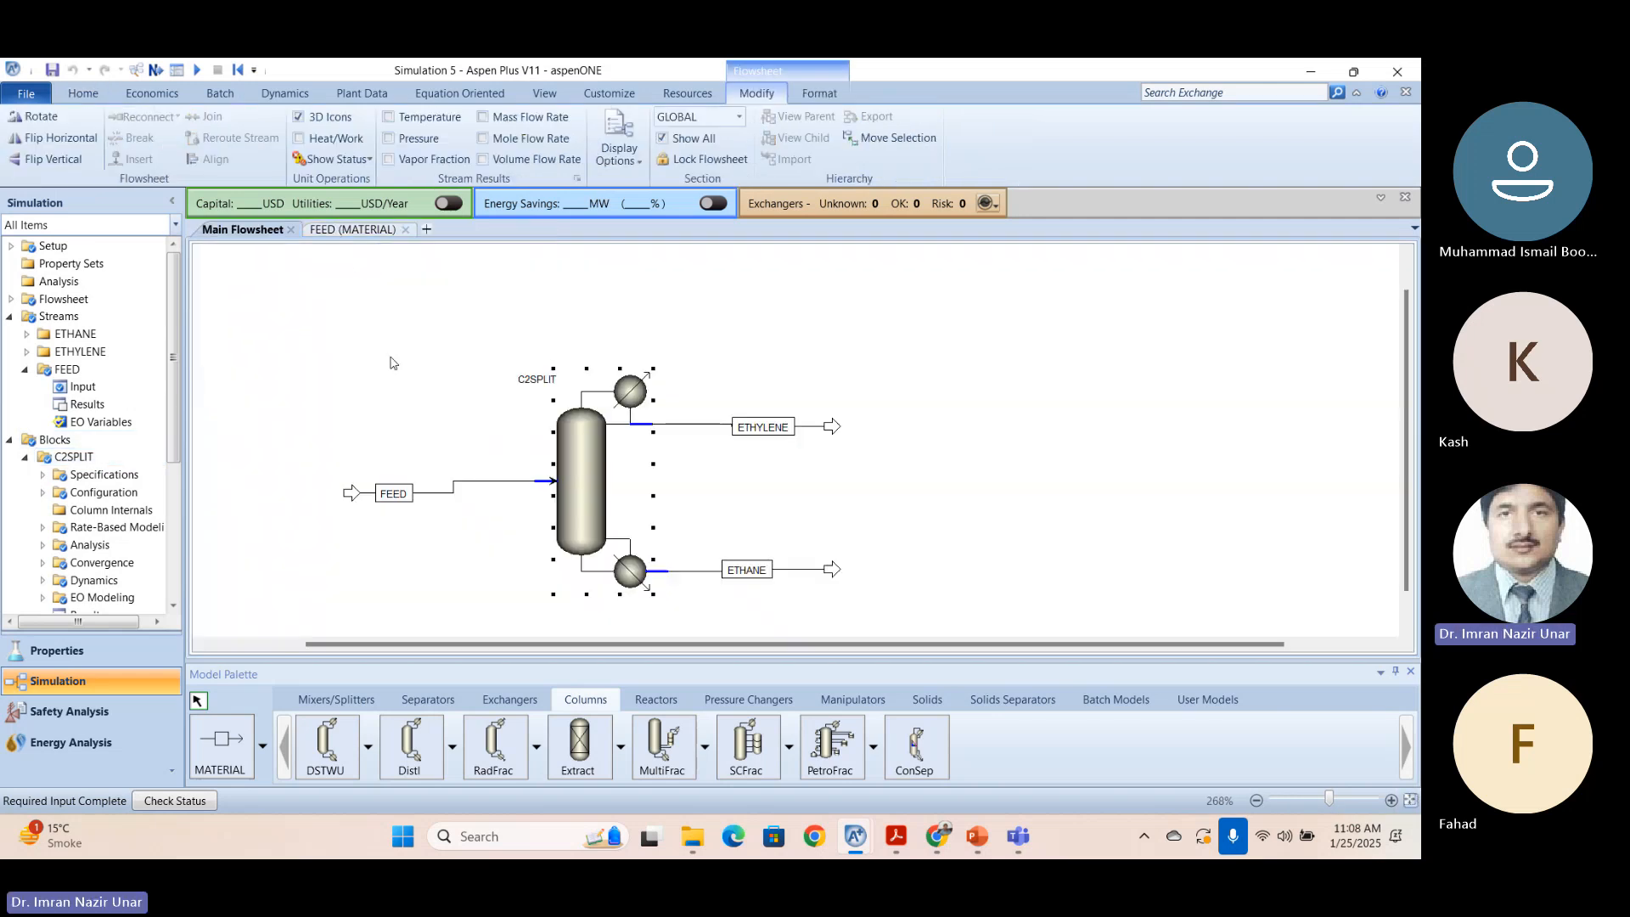
{"action": "left_click", "coordinate": [196, 75]}
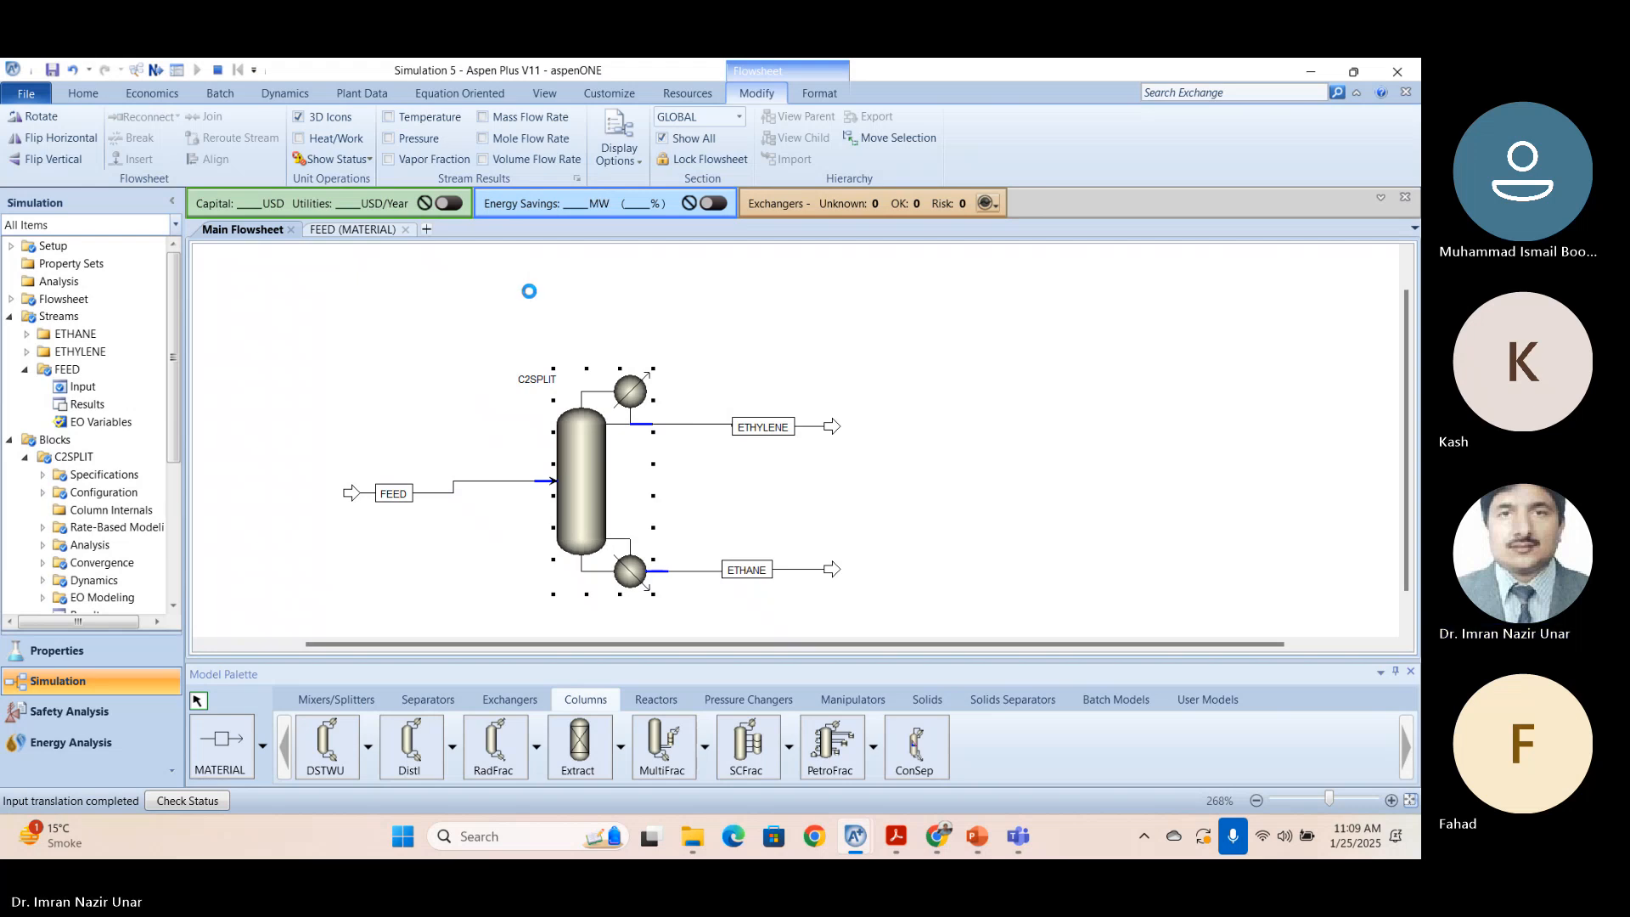
Open Task Manager, end the Aspen Plus V11 task and minimize Task Manager.
{"action": "mouse_move", "coordinate": [855, 836]}
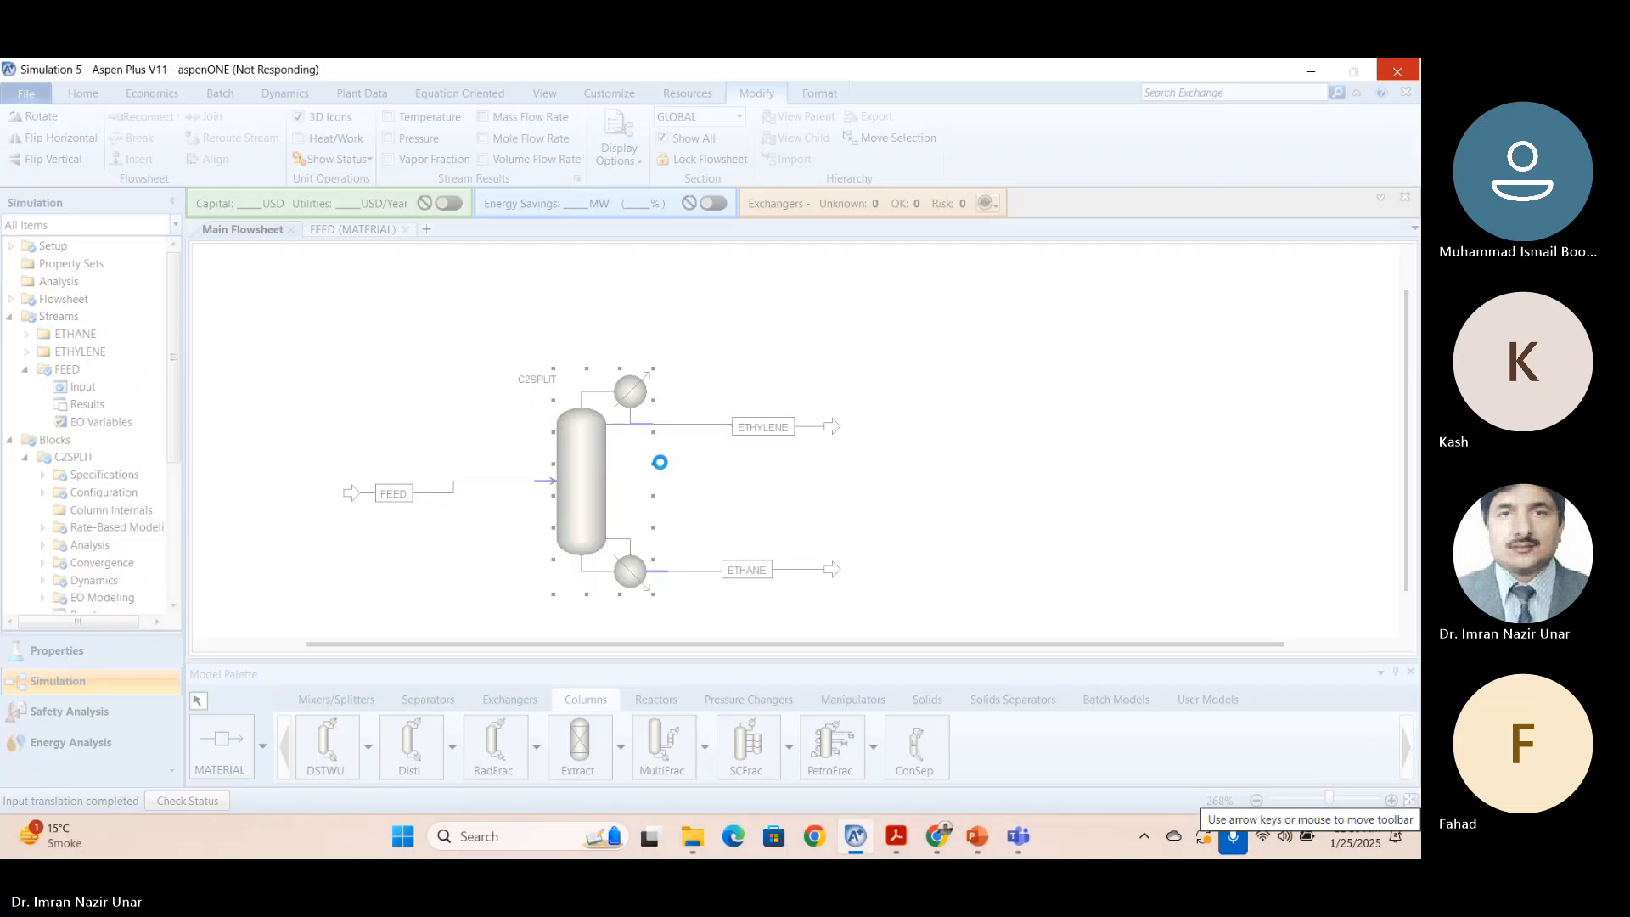
{"action": "key", "text": "ctrl+shift+Escape"}
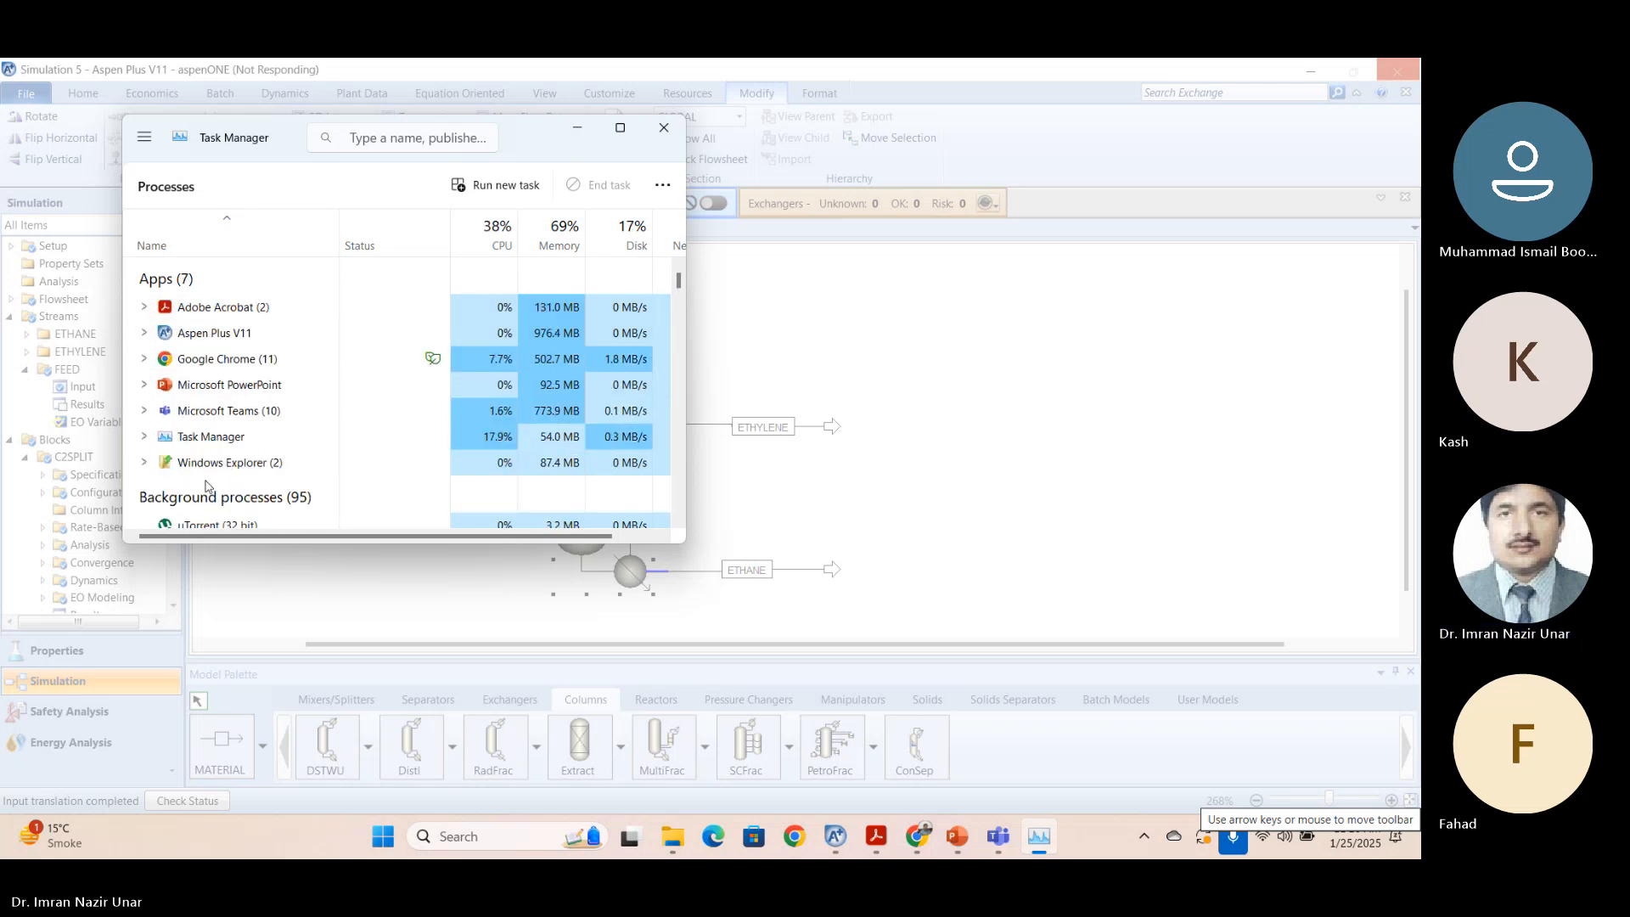
{"action": "left_click", "coordinate": [231, 340]}
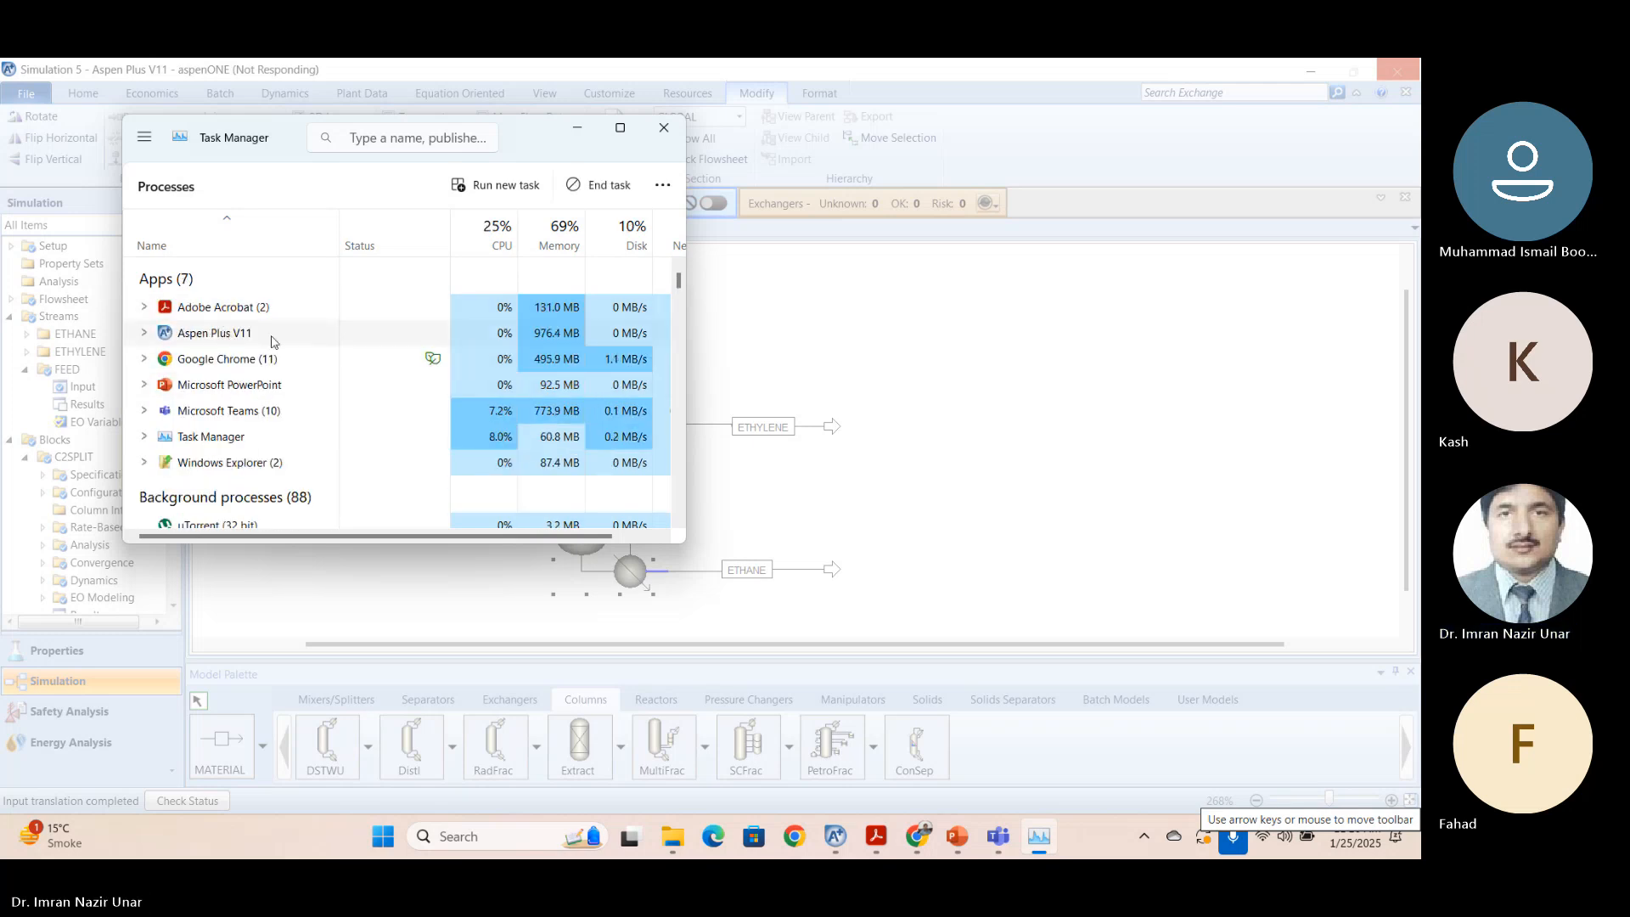
{"action": "left_click", "coordinate": [599, 184]}
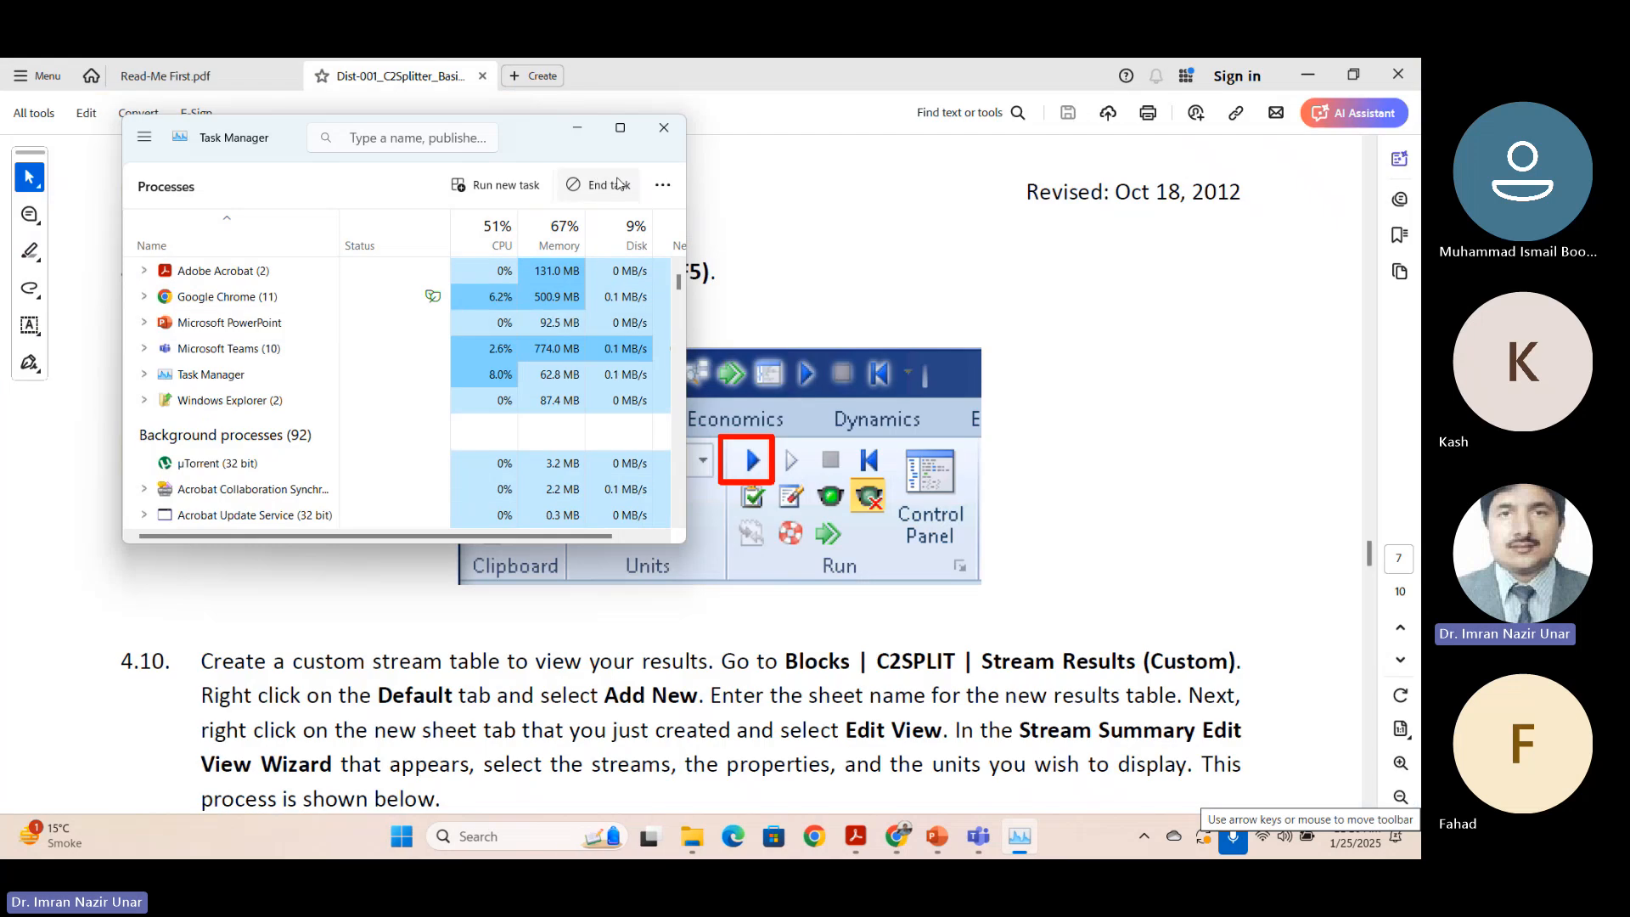
{"action": "left_click", "coordinate": [577, 127]}
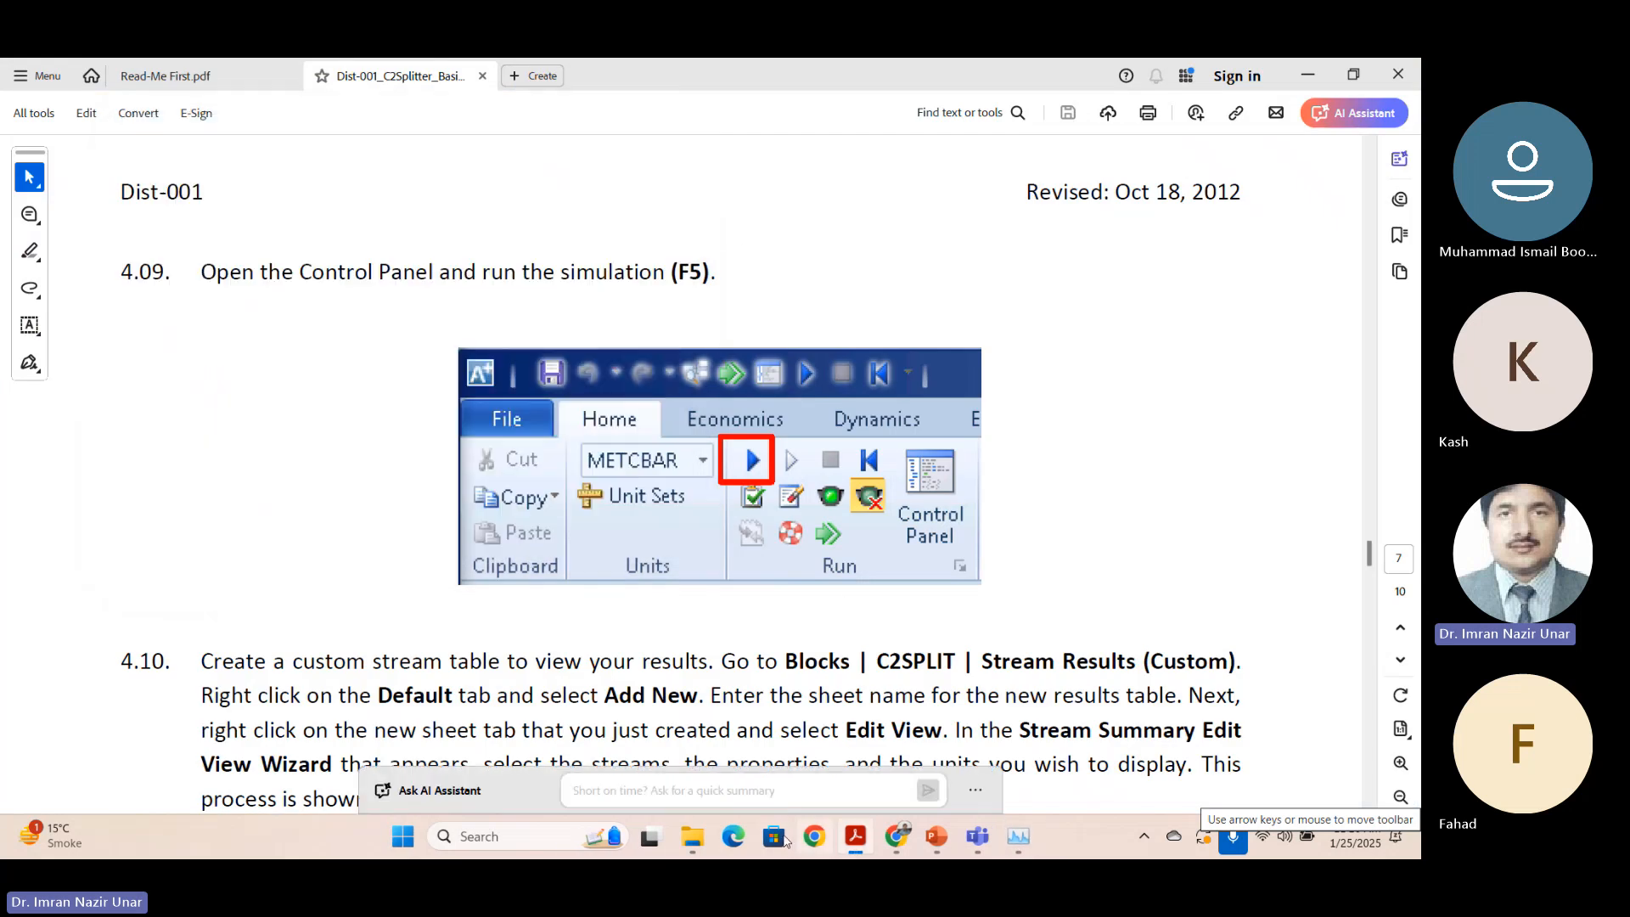
Relaunch Aspen Plus V11, dismiss the product registration window and create a new blank simulation.
{"action": "left_click", "coordinate": [402, 839]}
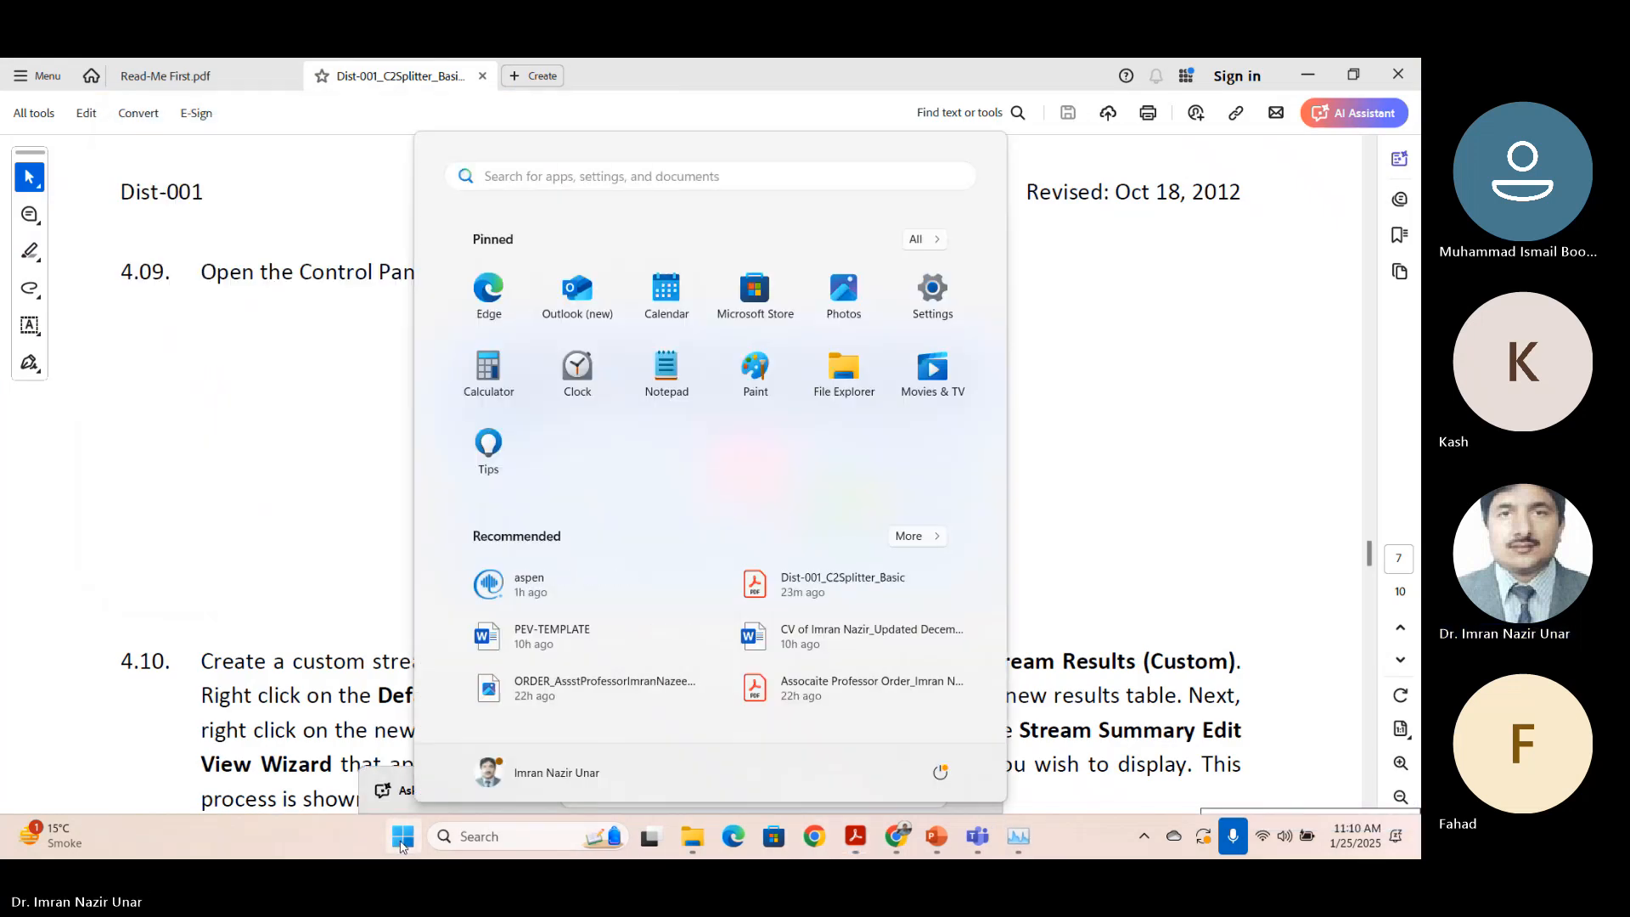
{"action": "type", "text": "plus"}
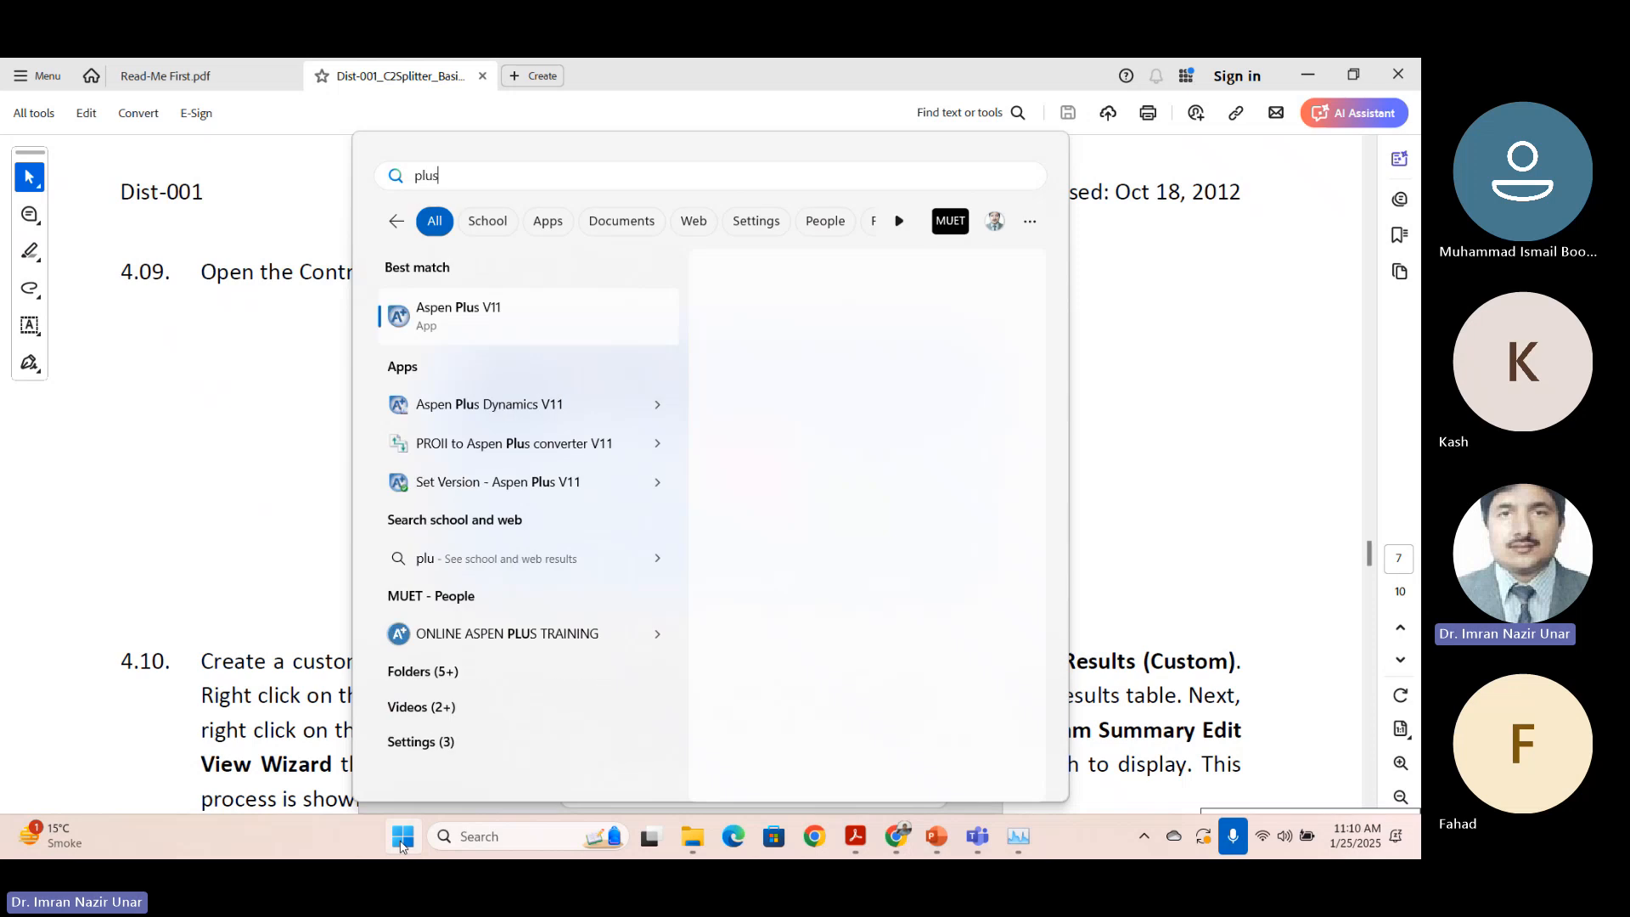
{"action": "left_click", "coordinate": [520, 321]}
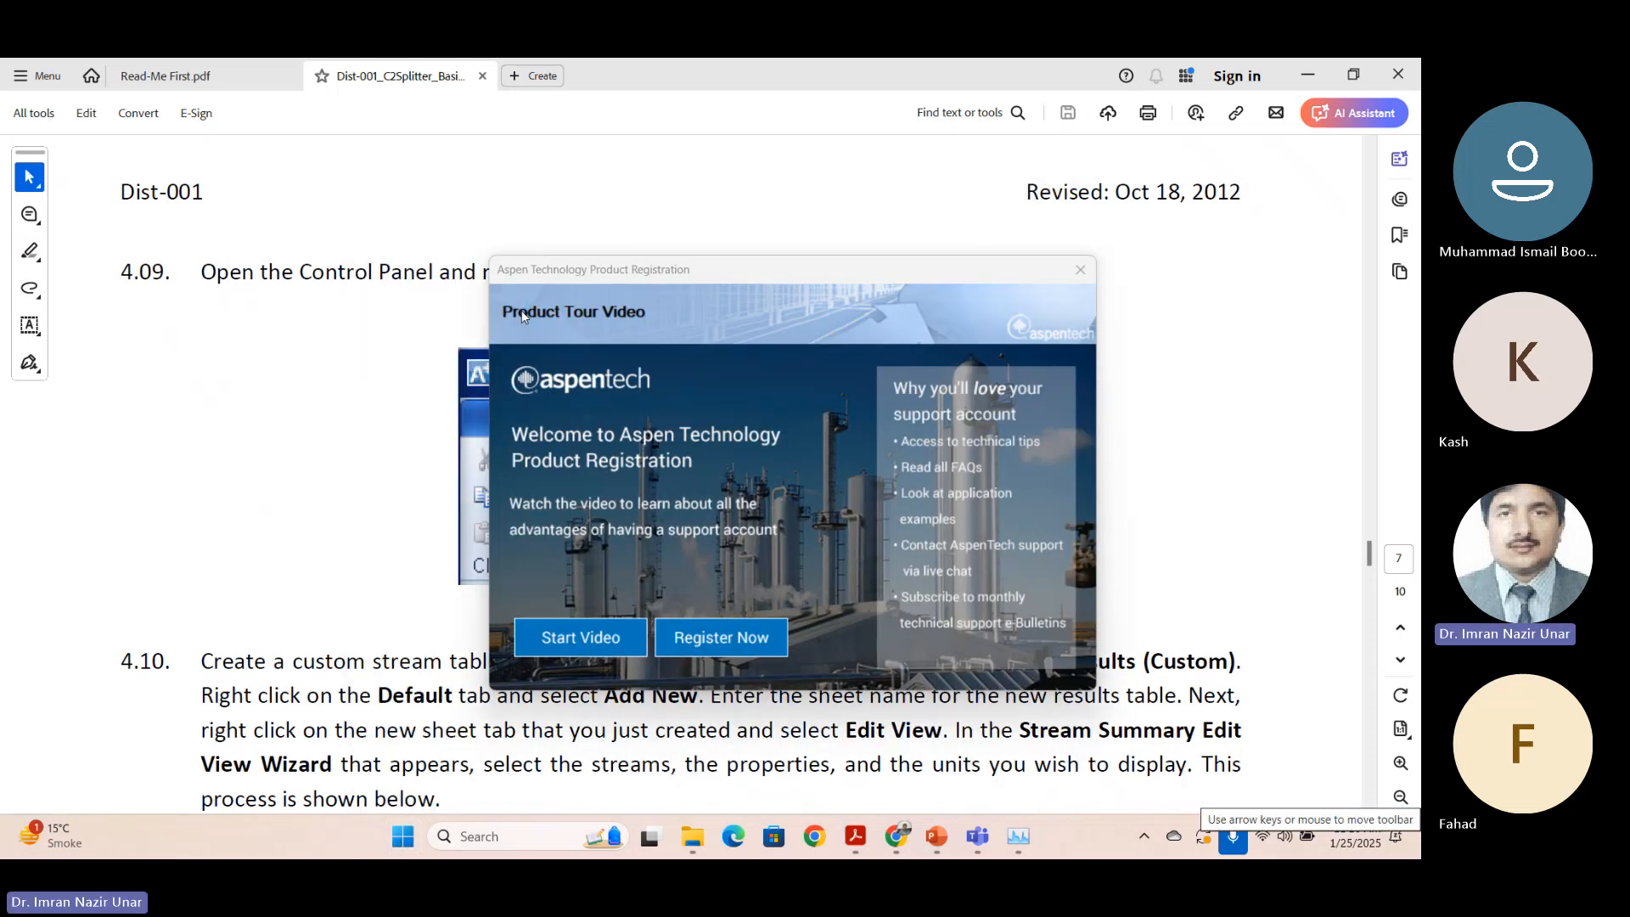
{"action": "left_click", "coordinate": [1081, 271]}
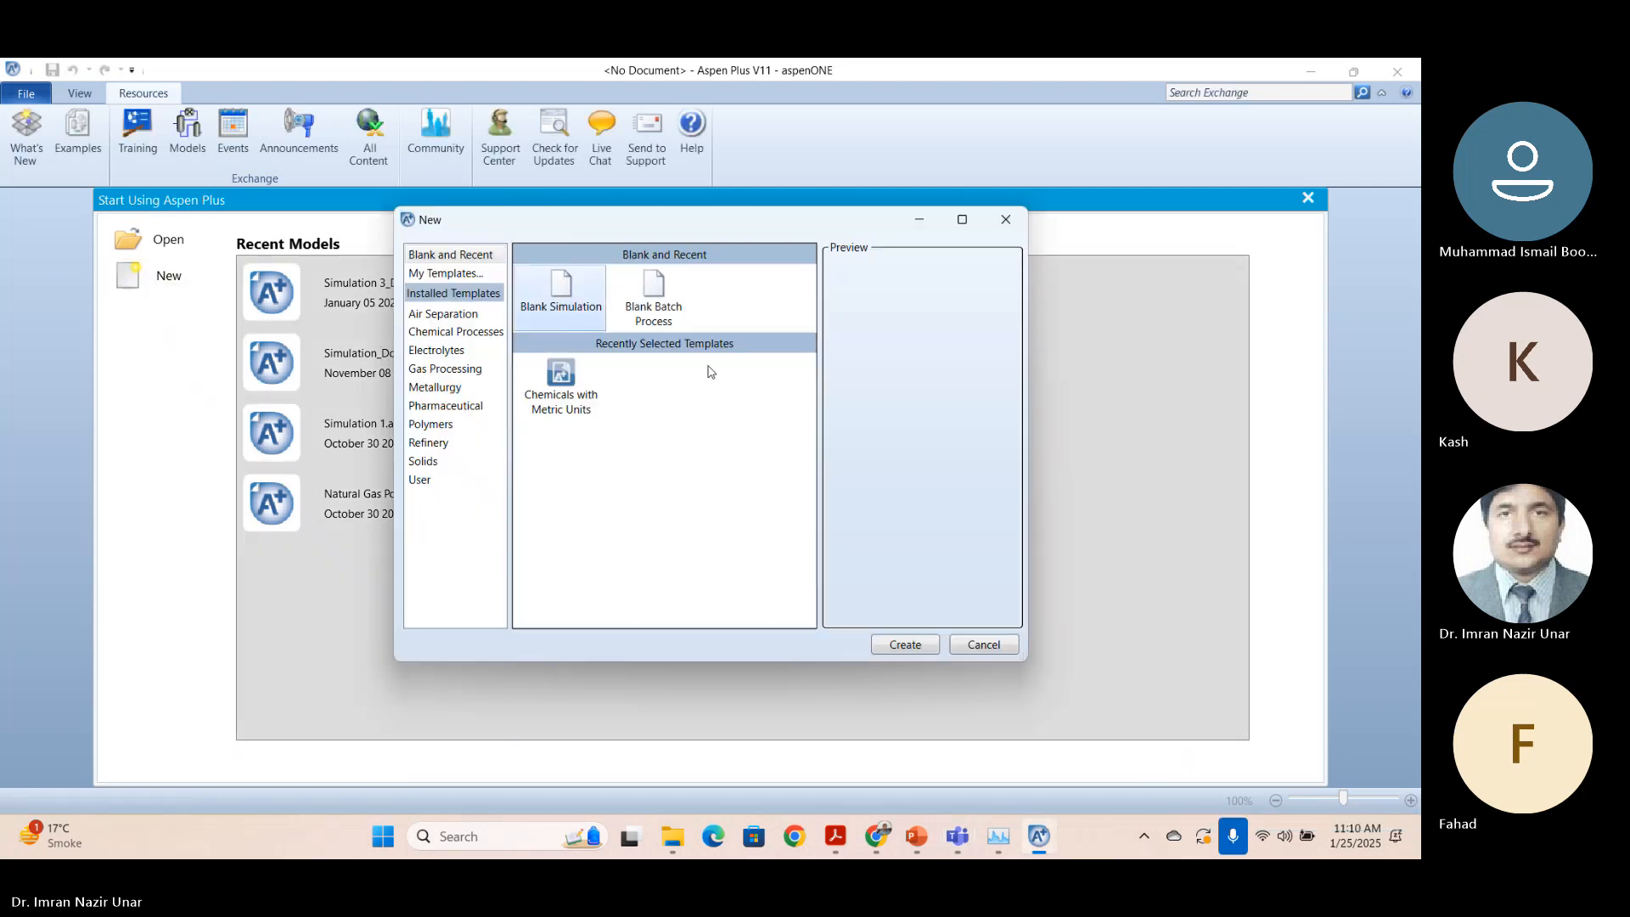
{"action": "left_click", "coordinate": [931, 653]}
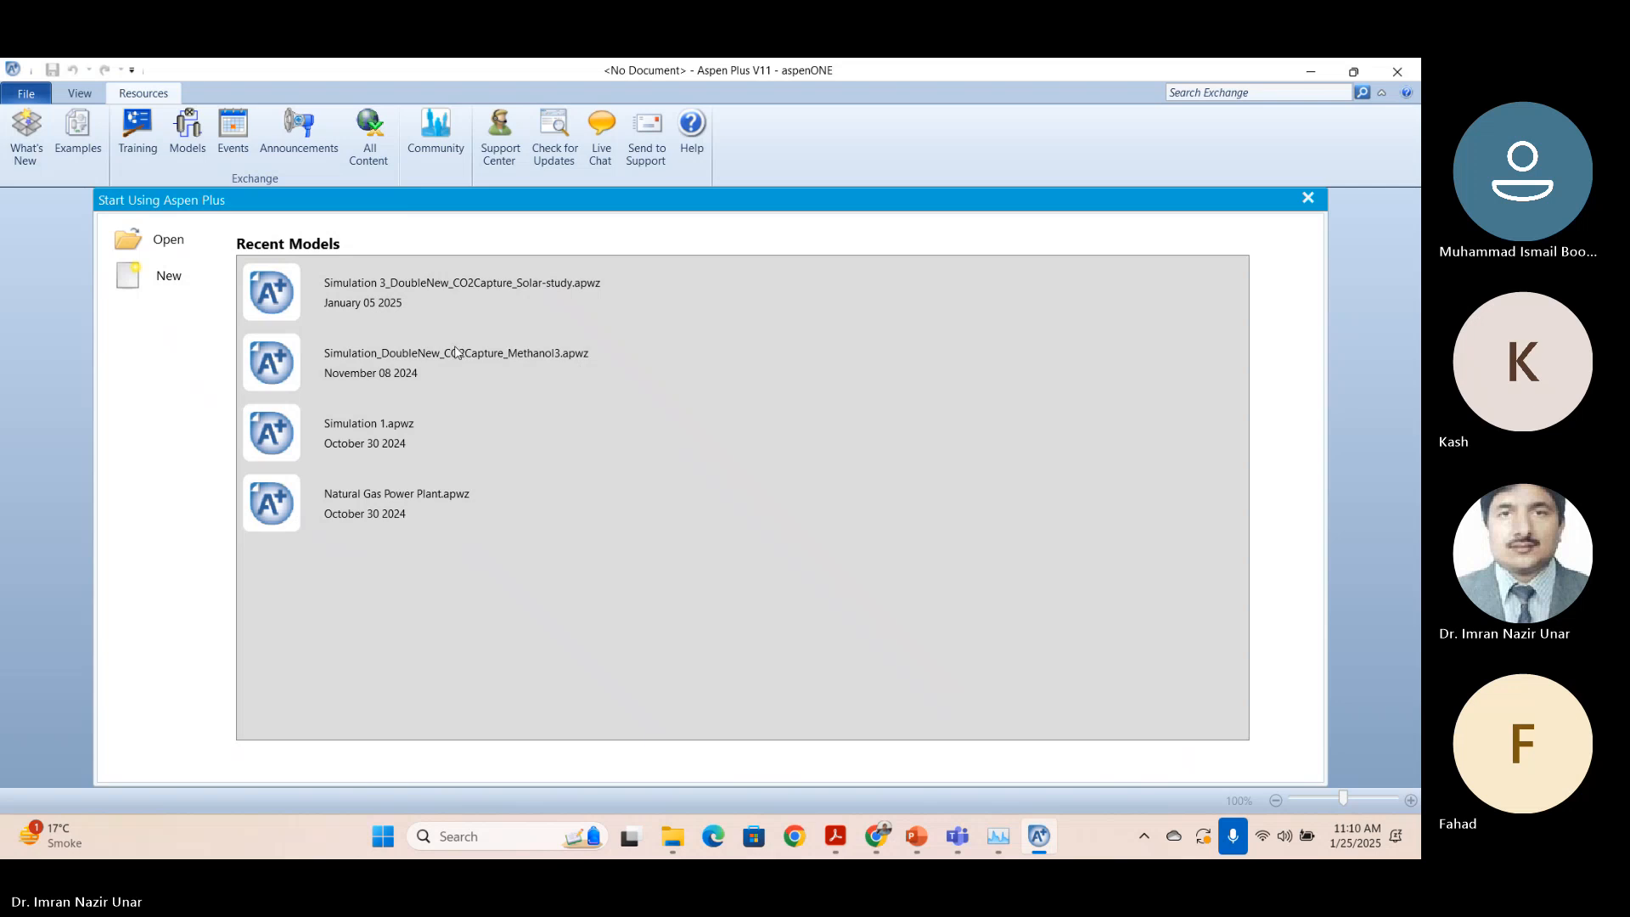
{"action": "left_click", "coordinate": [753, 436]}
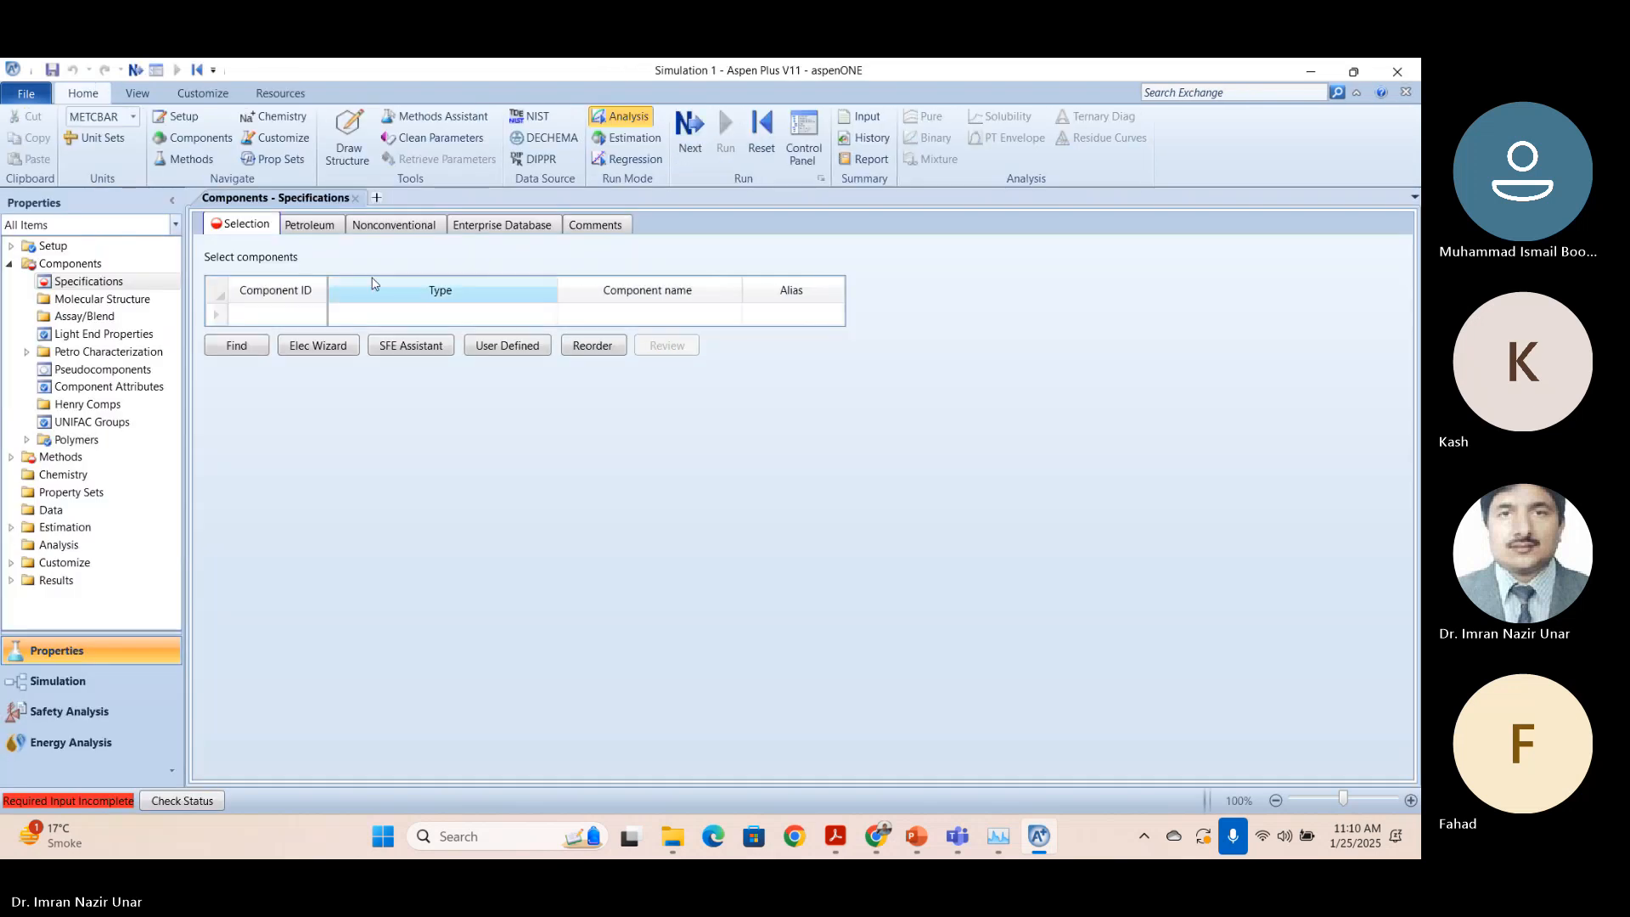
Add ETHANE and ETHYLENE to the component list.
{"action": "type", "text": "ethane"}
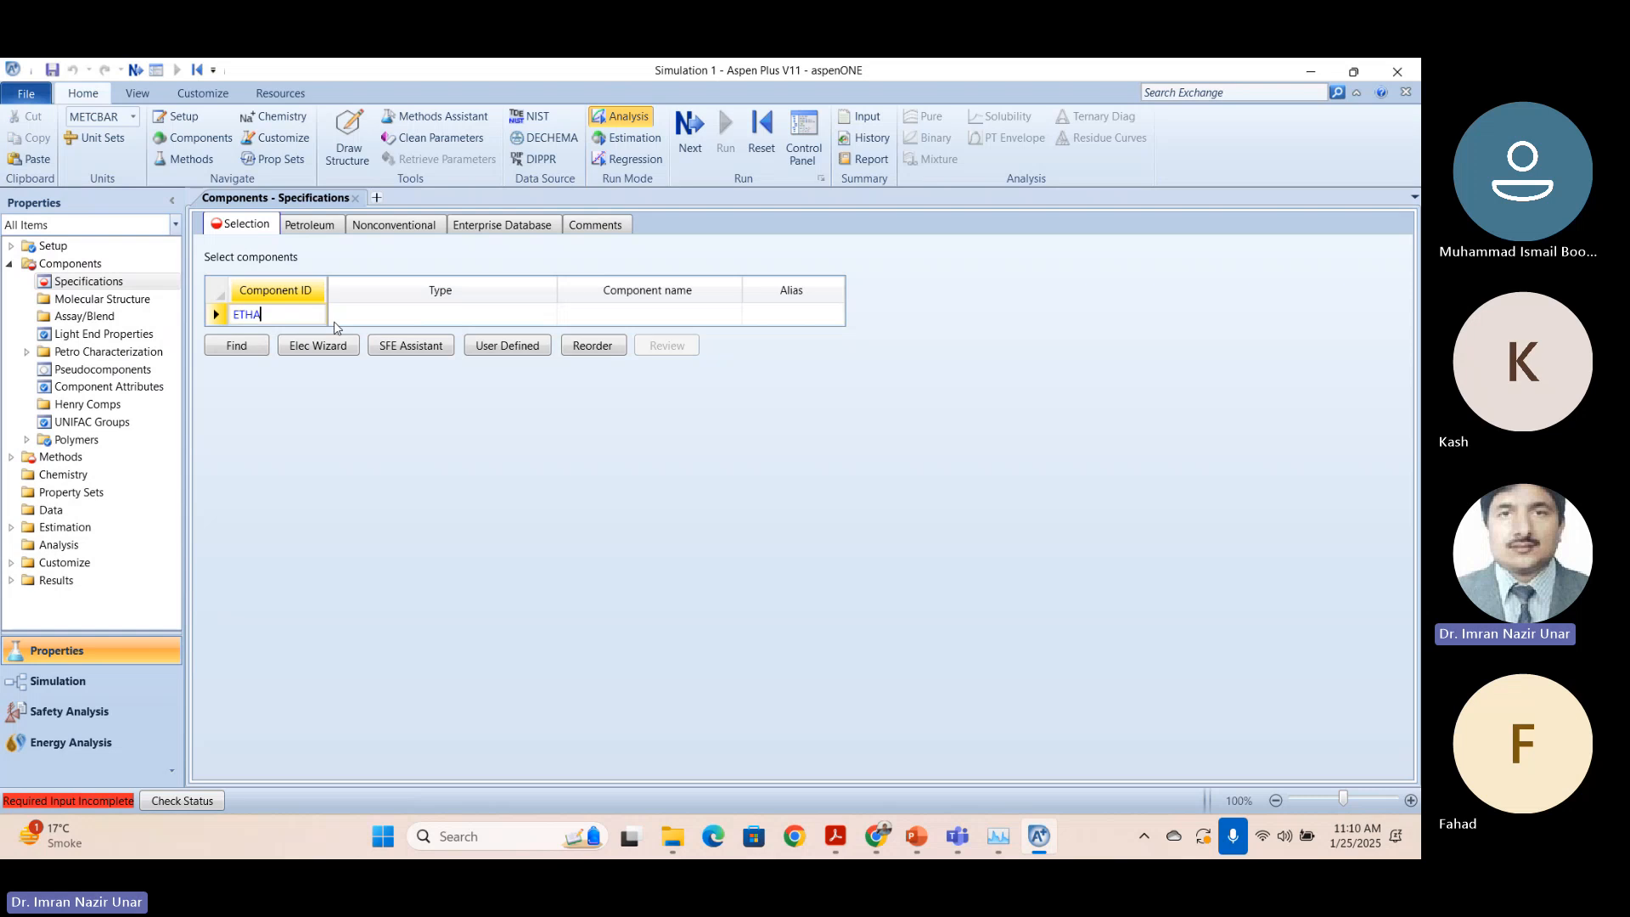
{"action": "key", "text": "Return"}
{"action": "type", "text": "ETH"}
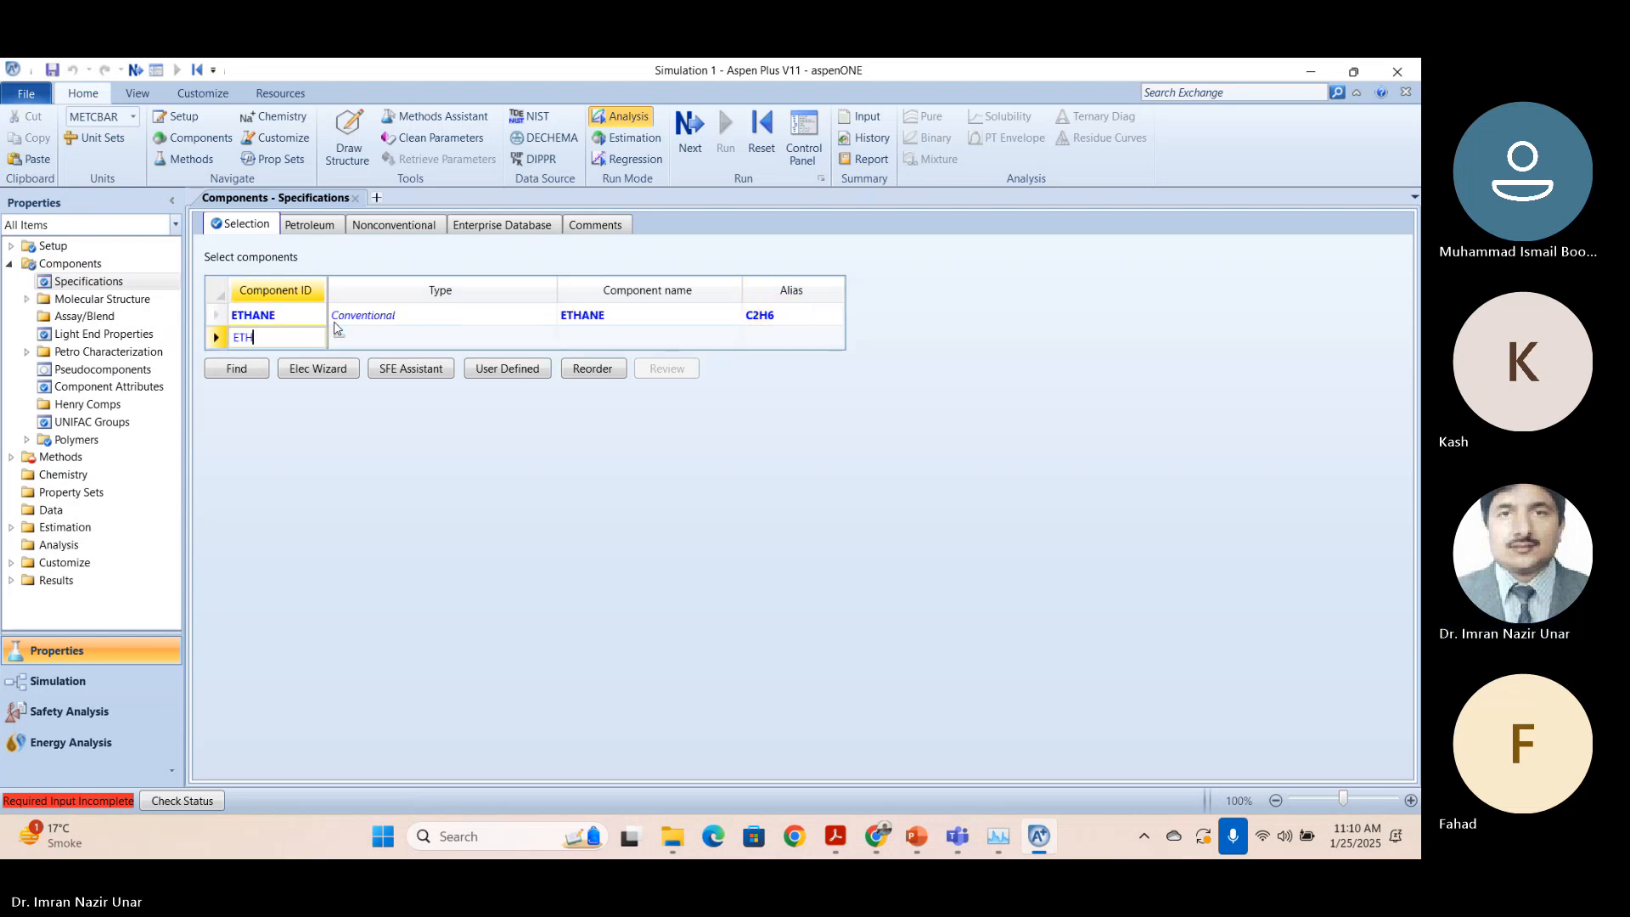
{"action": "type", "text": "YLENE"}
{"action": "key", "text": "Return"}
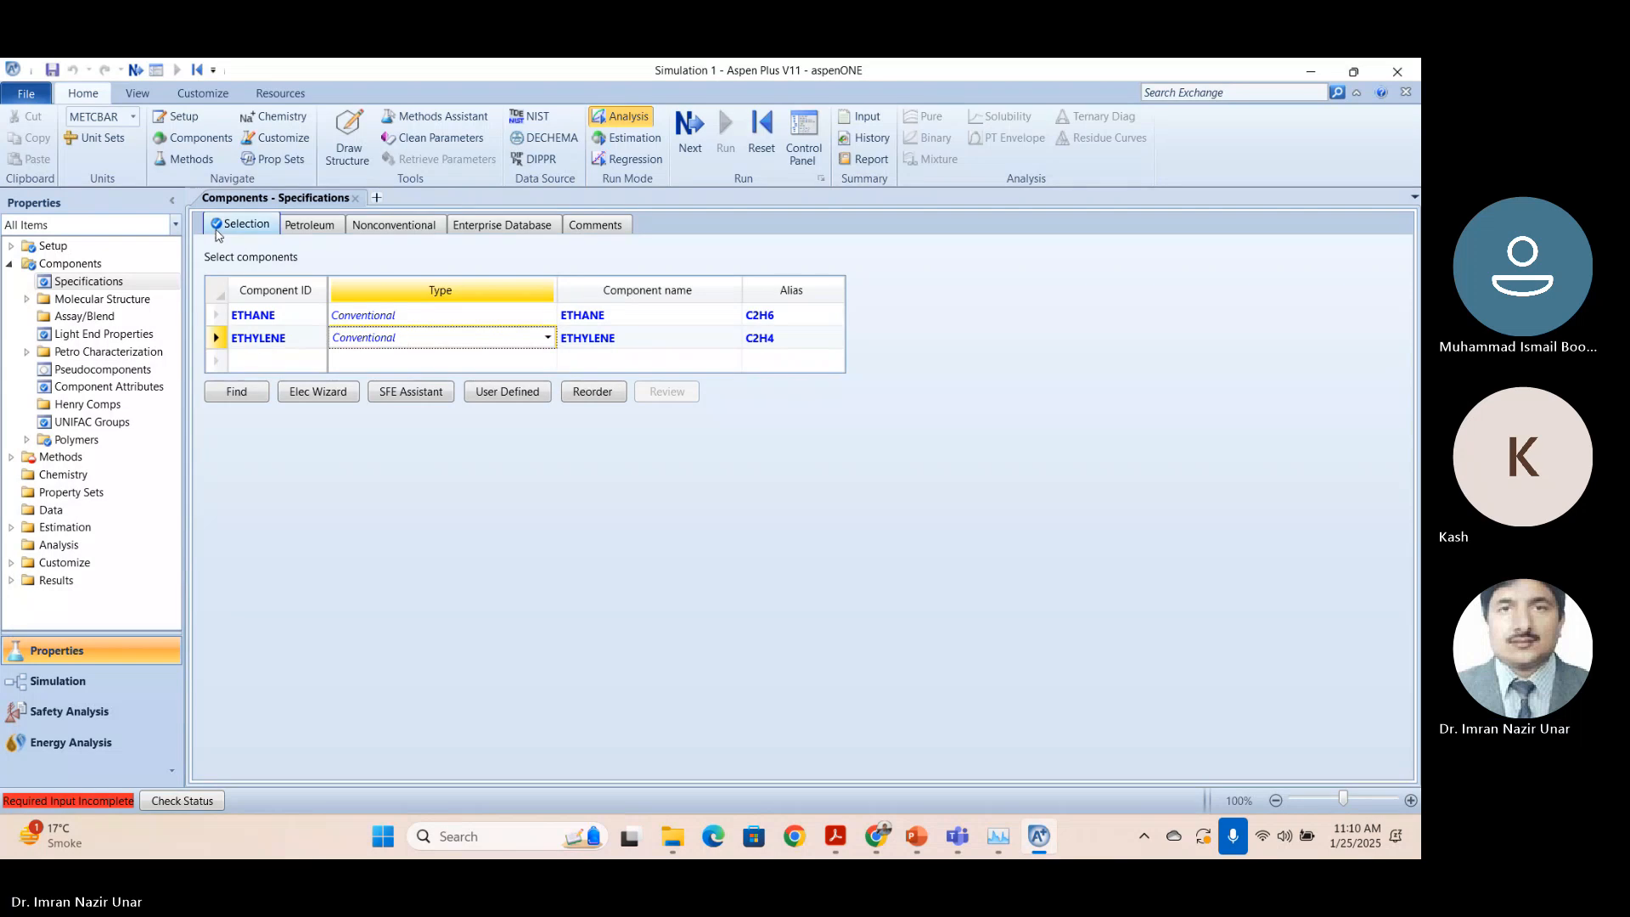
Set the base property method to PENG-ROB and open its ethane/ethylene binary interaction parameters.
{"action": "left_click", "coordinate": [136, 69]}
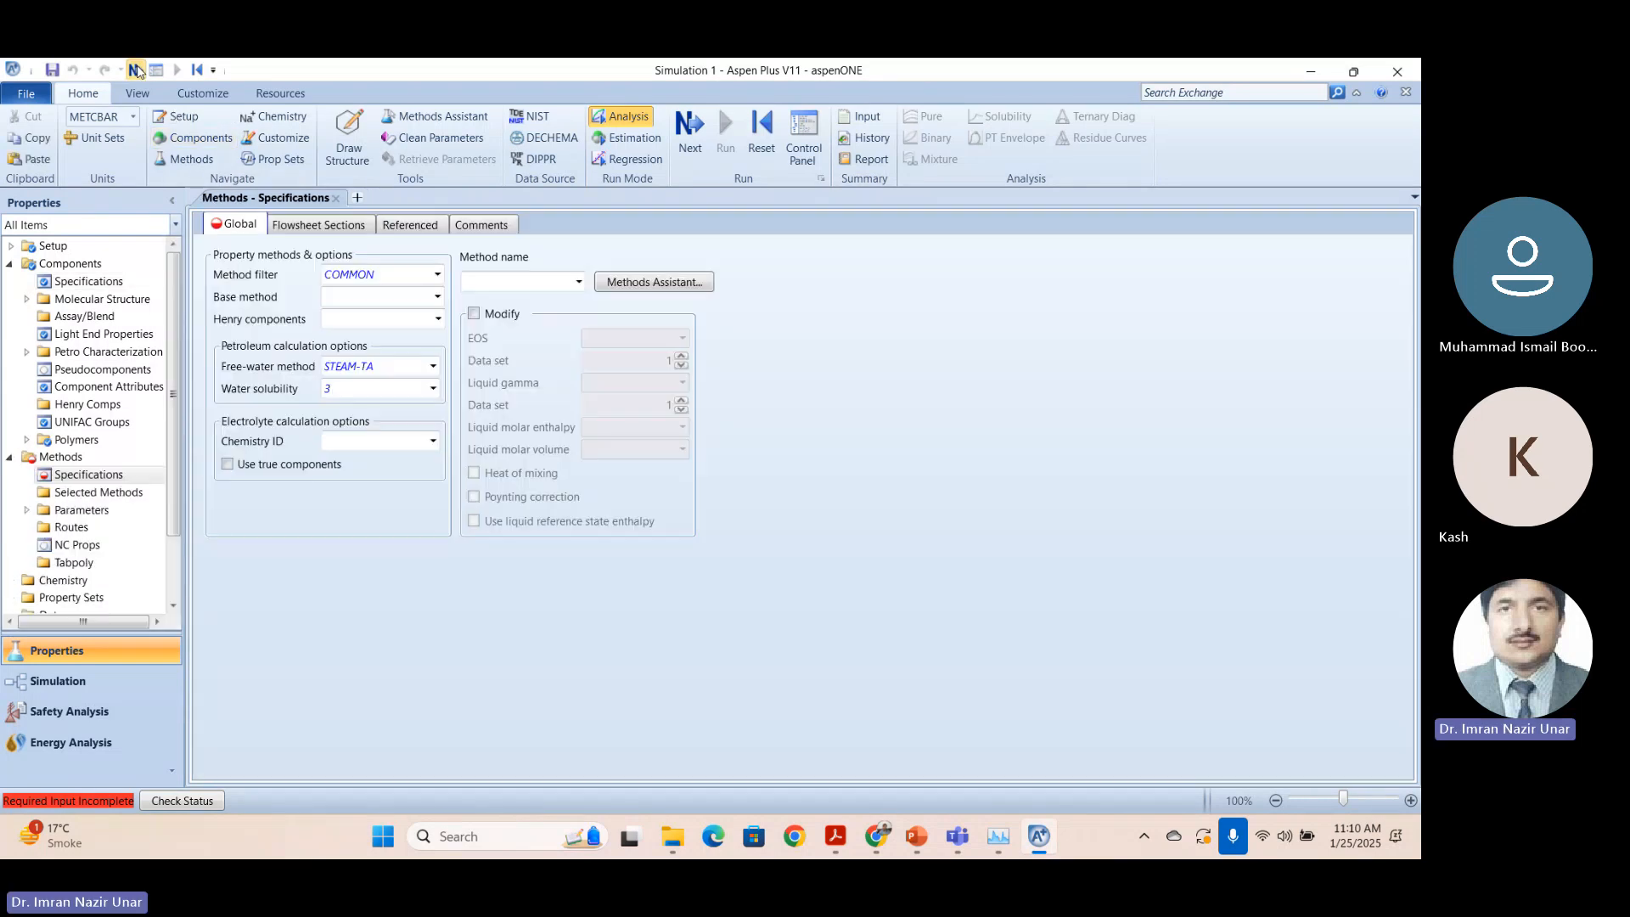
{"action": "left_click", "coordinate": [437, 297]}
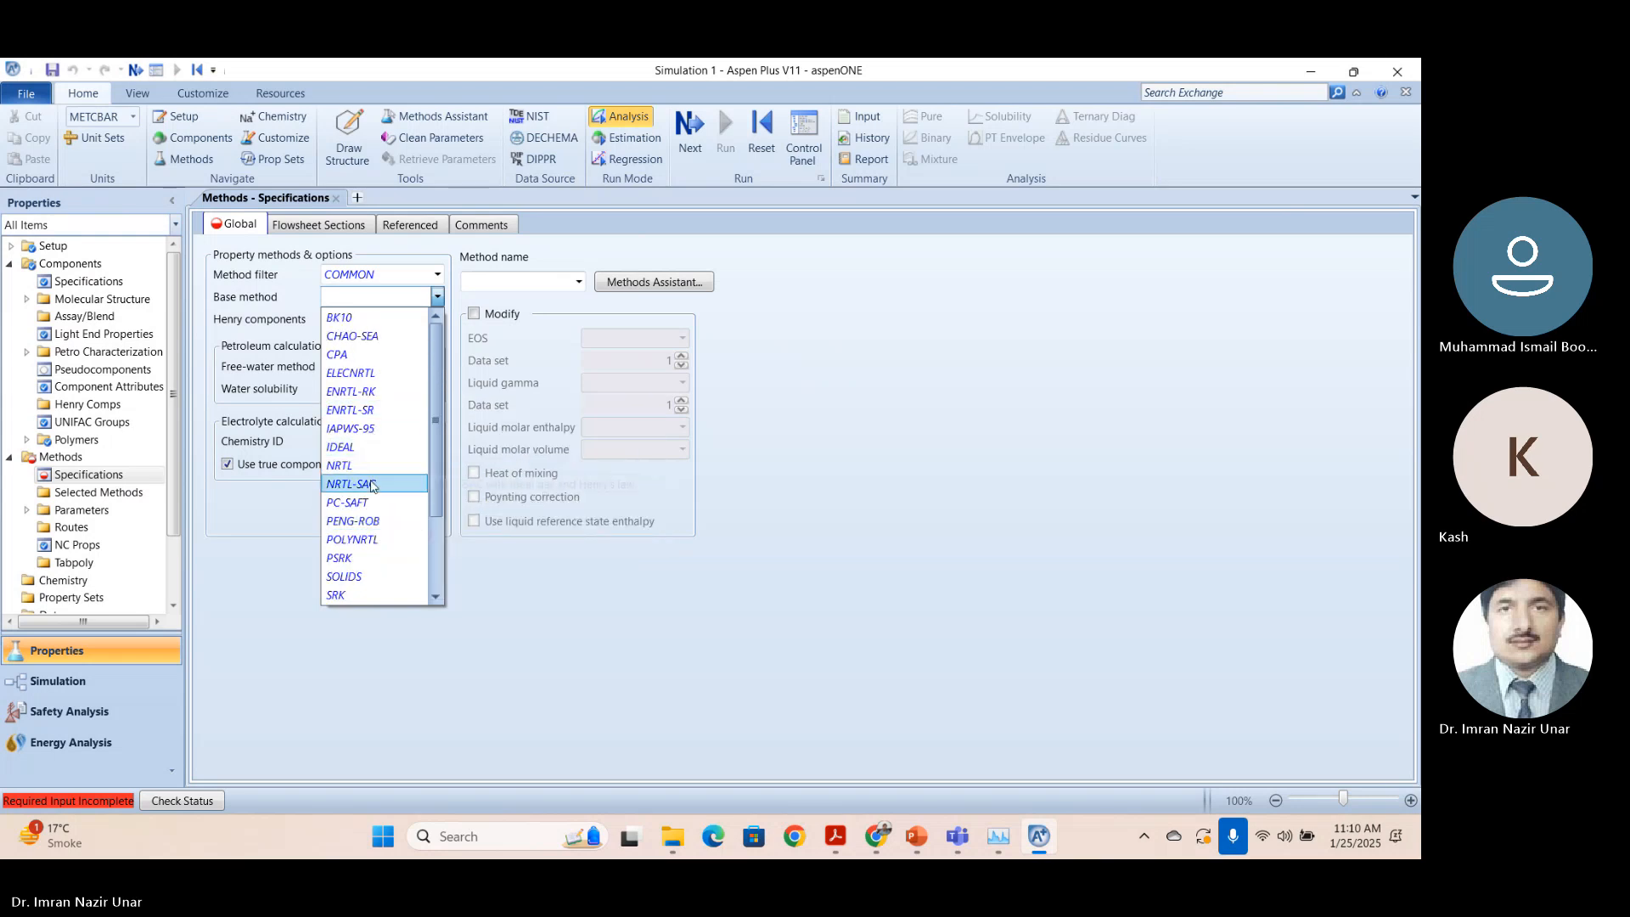
{"action": "left_click", "coordinate": [361, 520]}
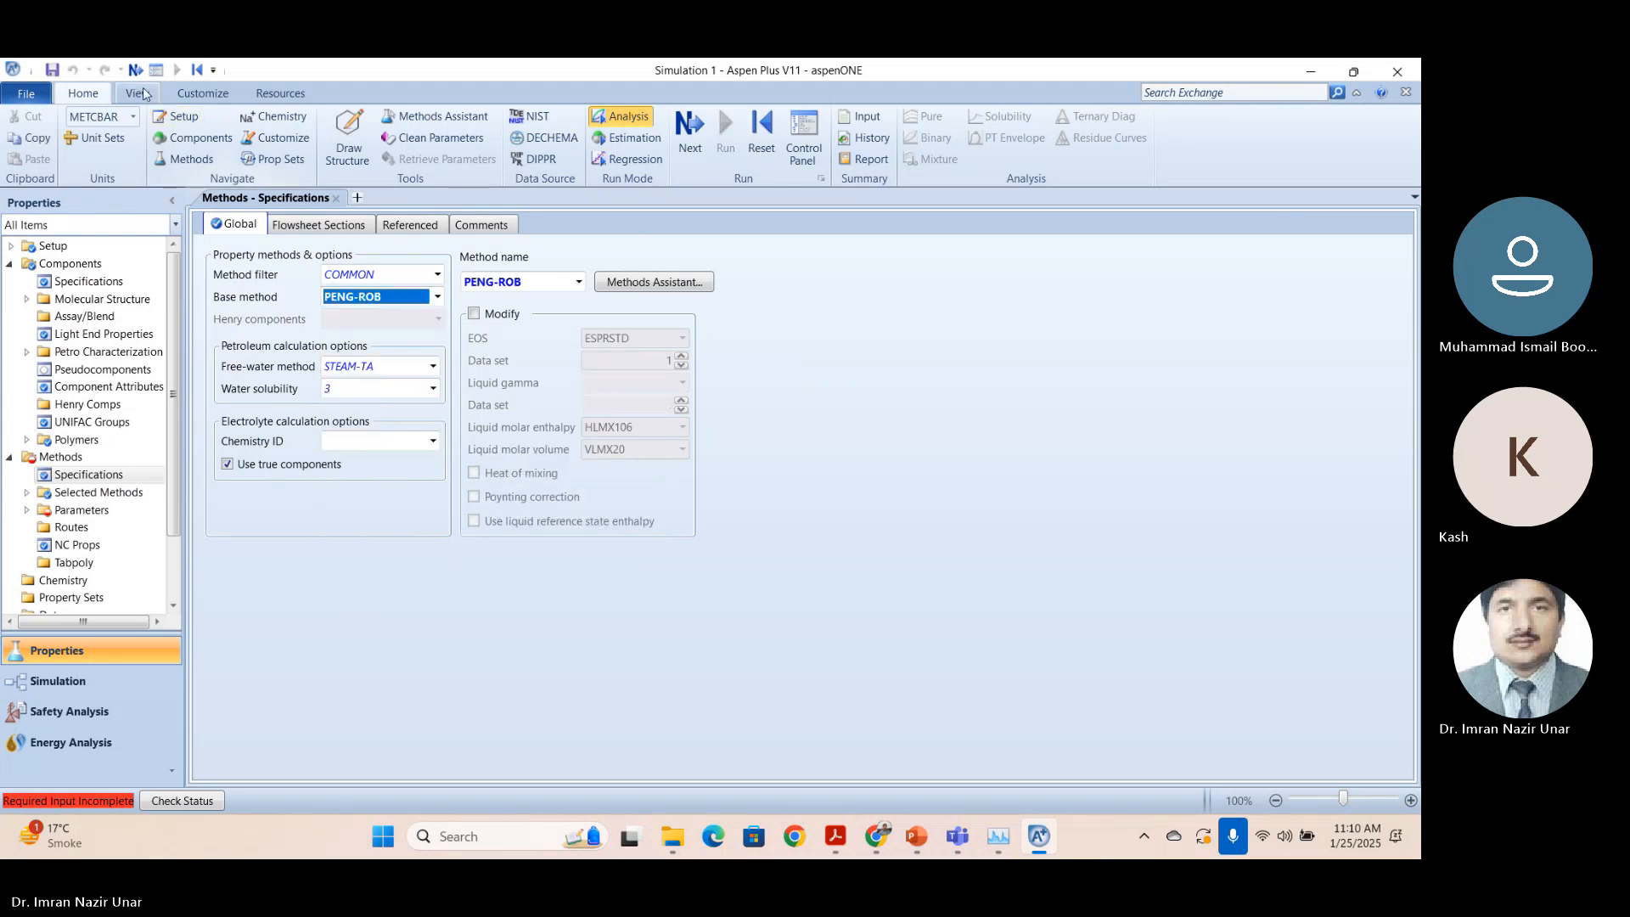
{"action": "left_click", "coordinate": [692, 160]}
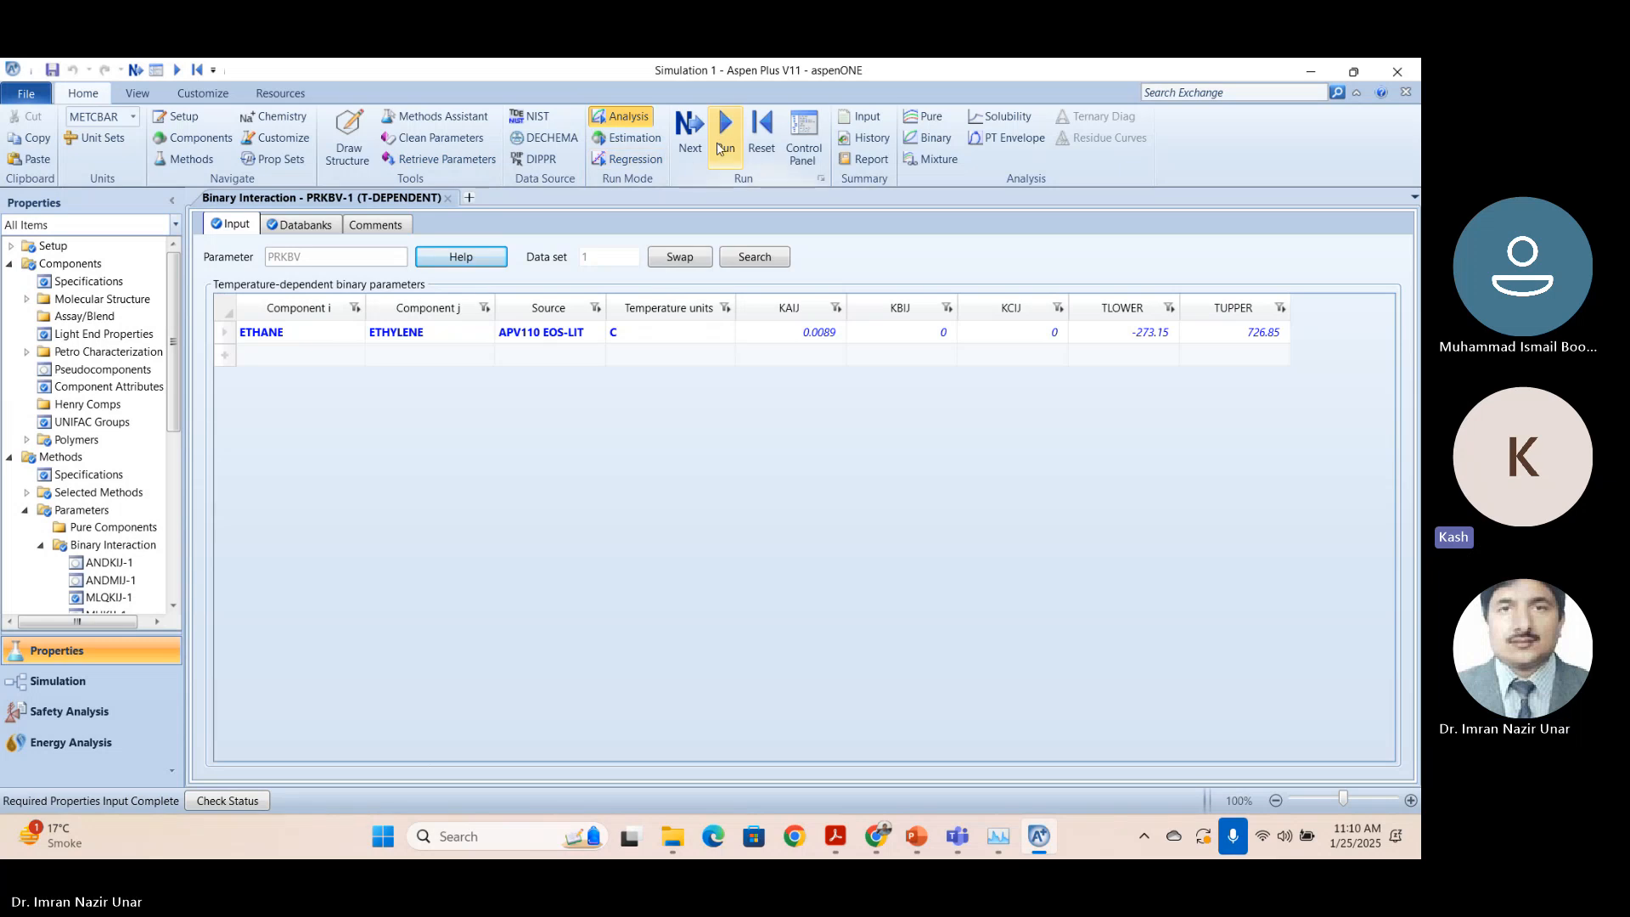
Run the properties analysis and setup, and proceed to the Simulation environment.
{"action": "left_click", "coordinate": [720, 146]}
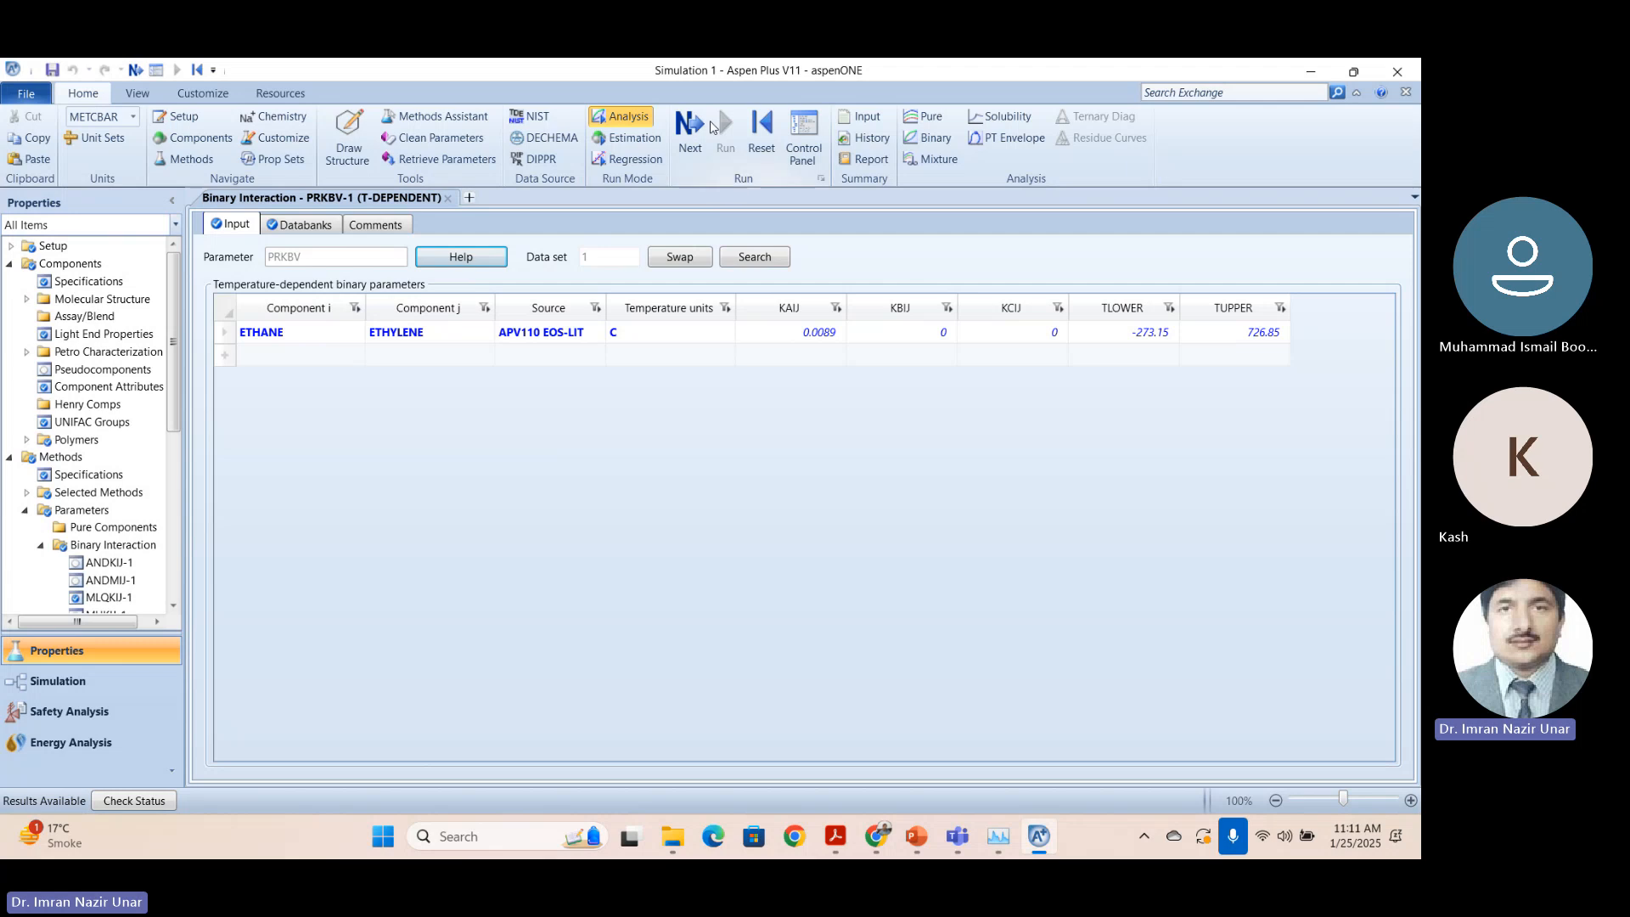
{"action": "left_click", "coordinate": [690, 131]}
{"action": "left_click", "coordinate": [662, 523]}
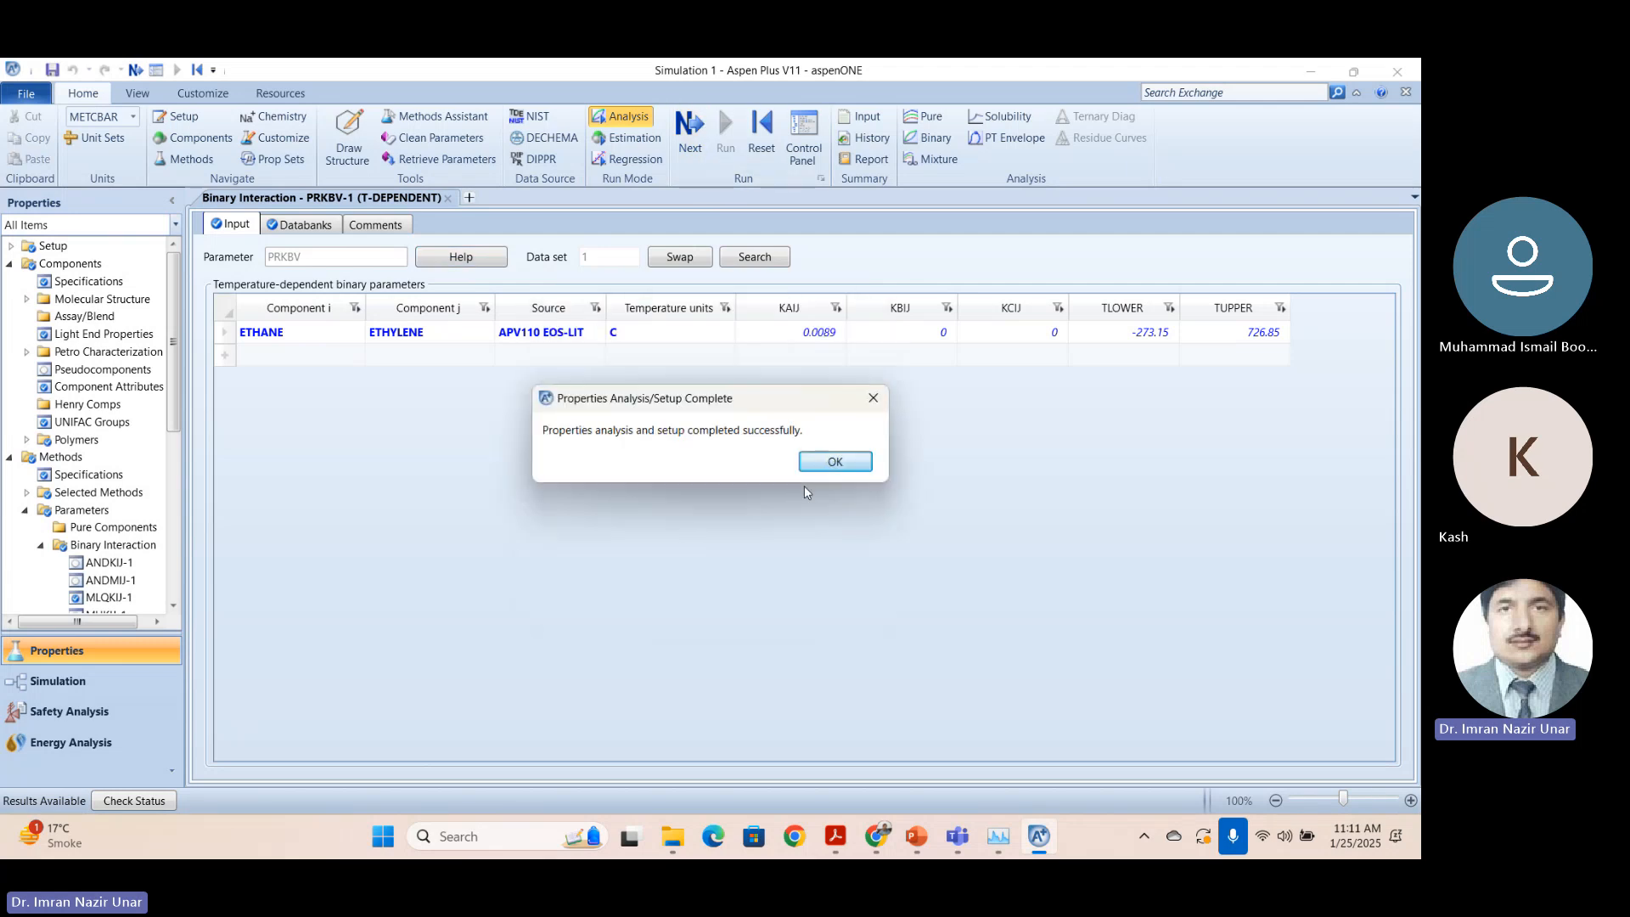
{"action": "left_click", "coordinate": [836, 462]}
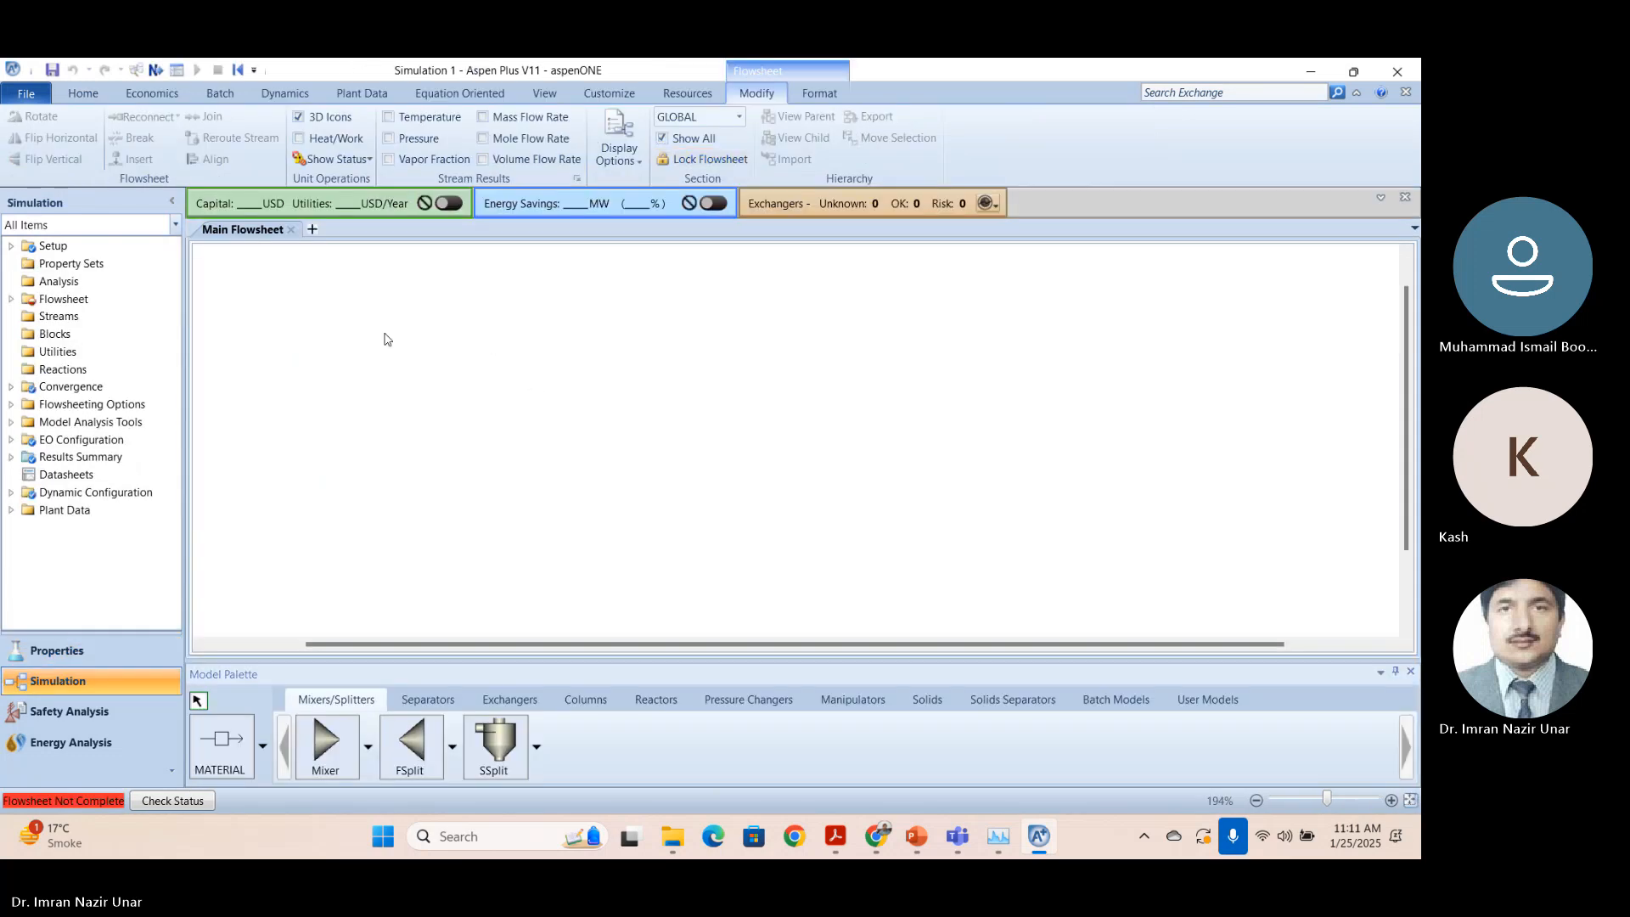
Place a RadFrac column in the middle of the flowsheet and name it C2SPLIT.
{"action": "left_click", "coordinate": [652, 702]}
{"action": "left_click", "coordinate": [743, 700]}
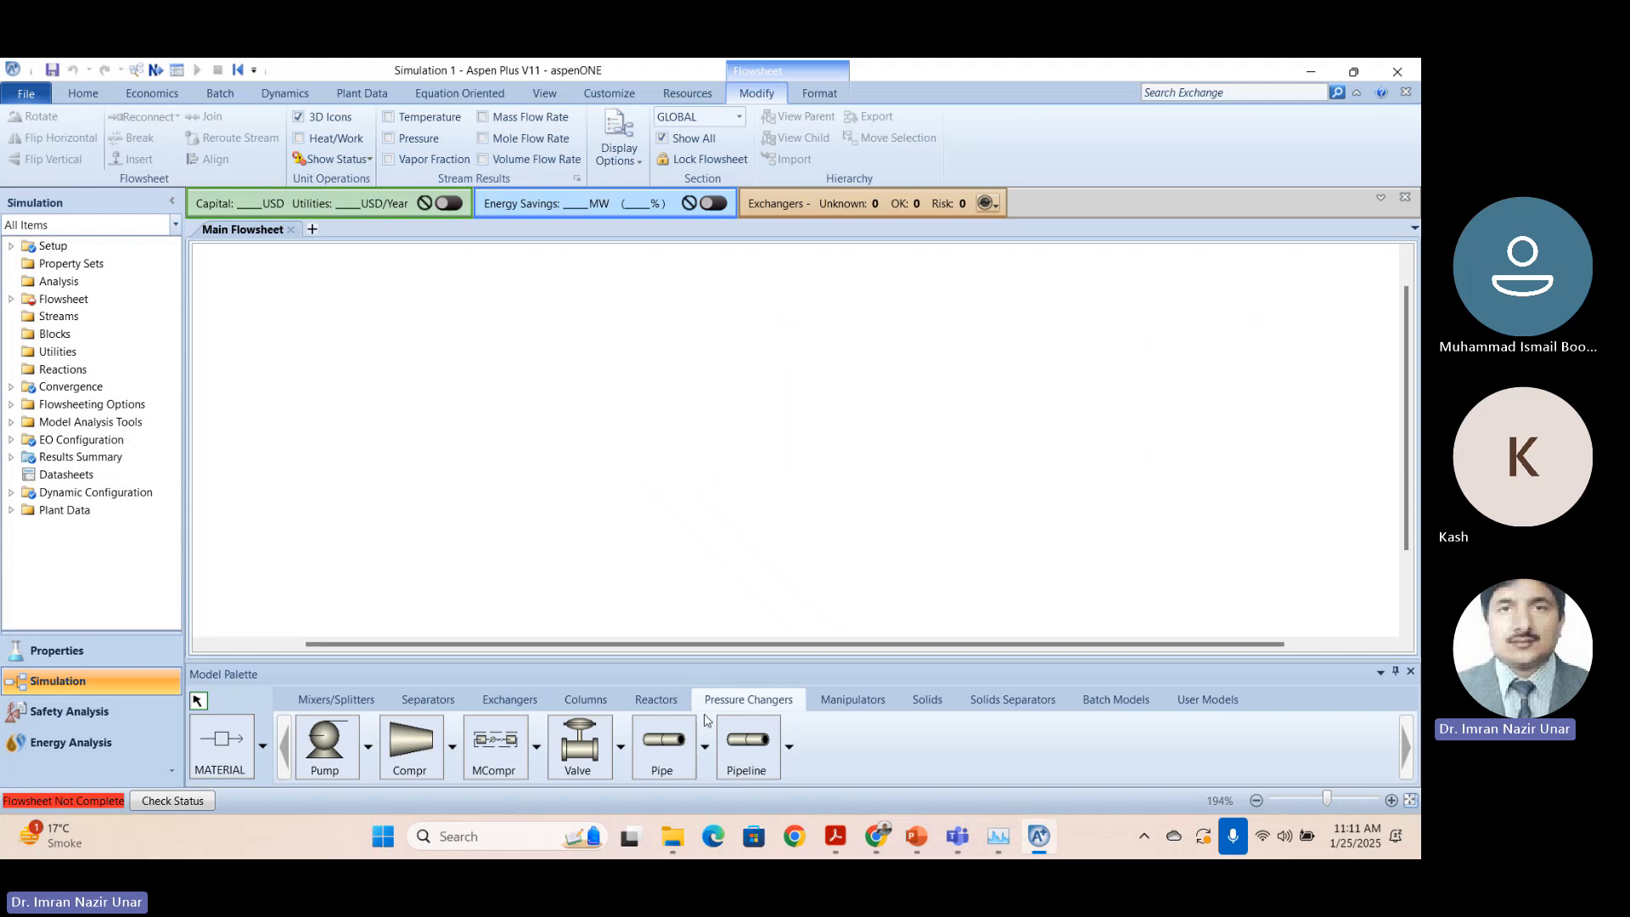
{"action": "left_click", "coordinate": [586, 701]}
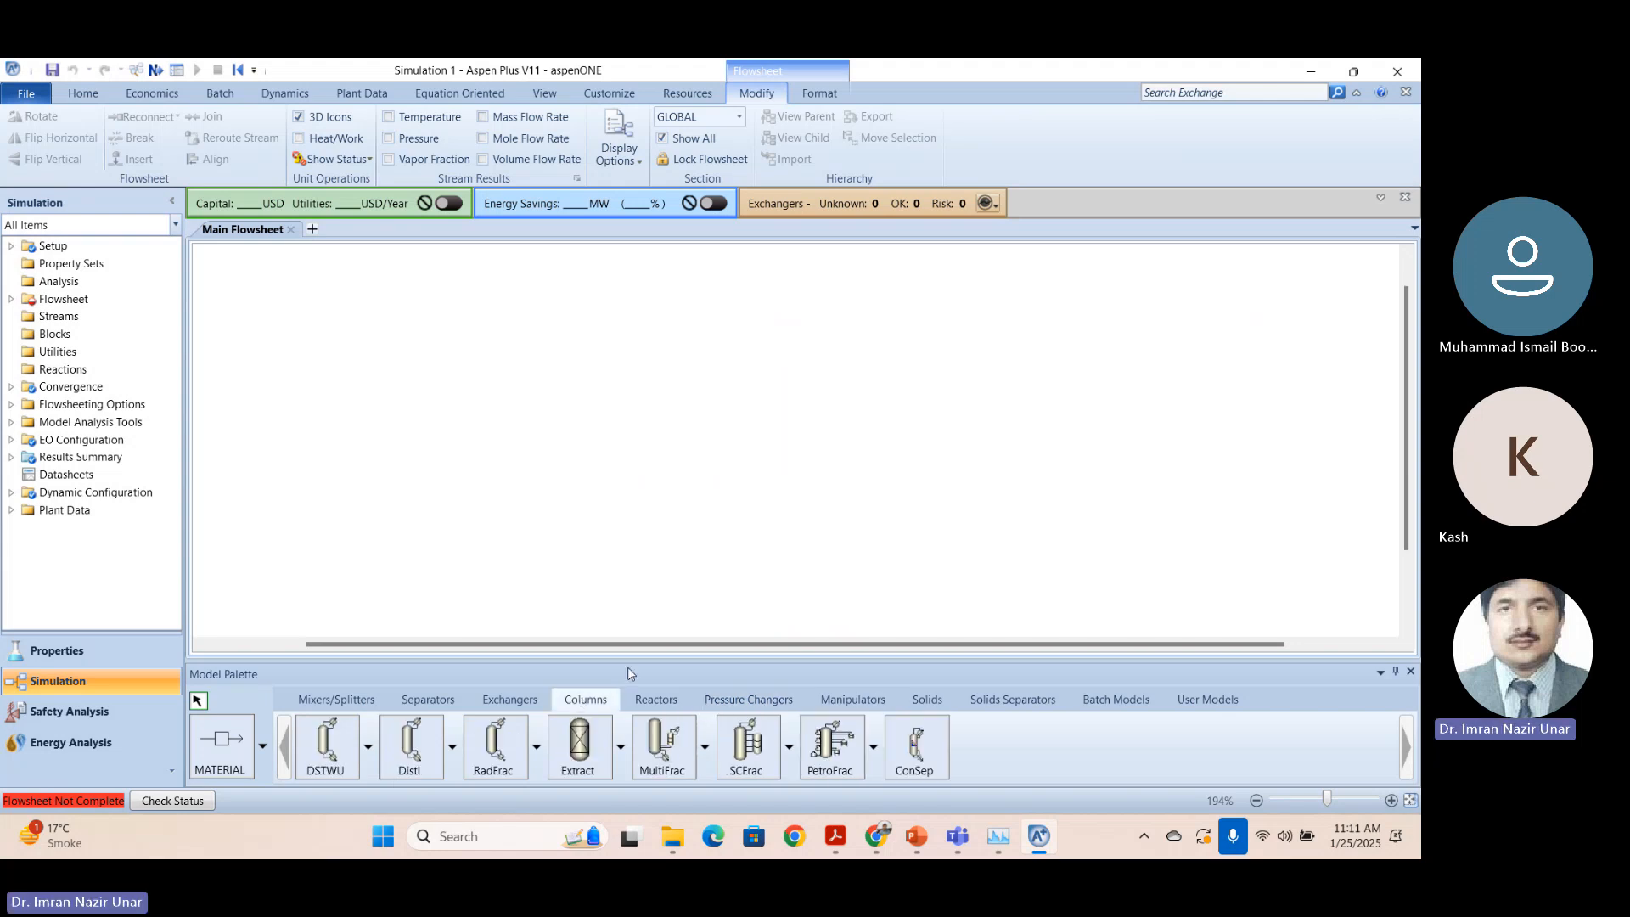
{"action": "left_click", "coordinate": [496, 744]}
{"action": "left_click", "coordinate": [611, 458]}
{"action": "type", "text": "C"}
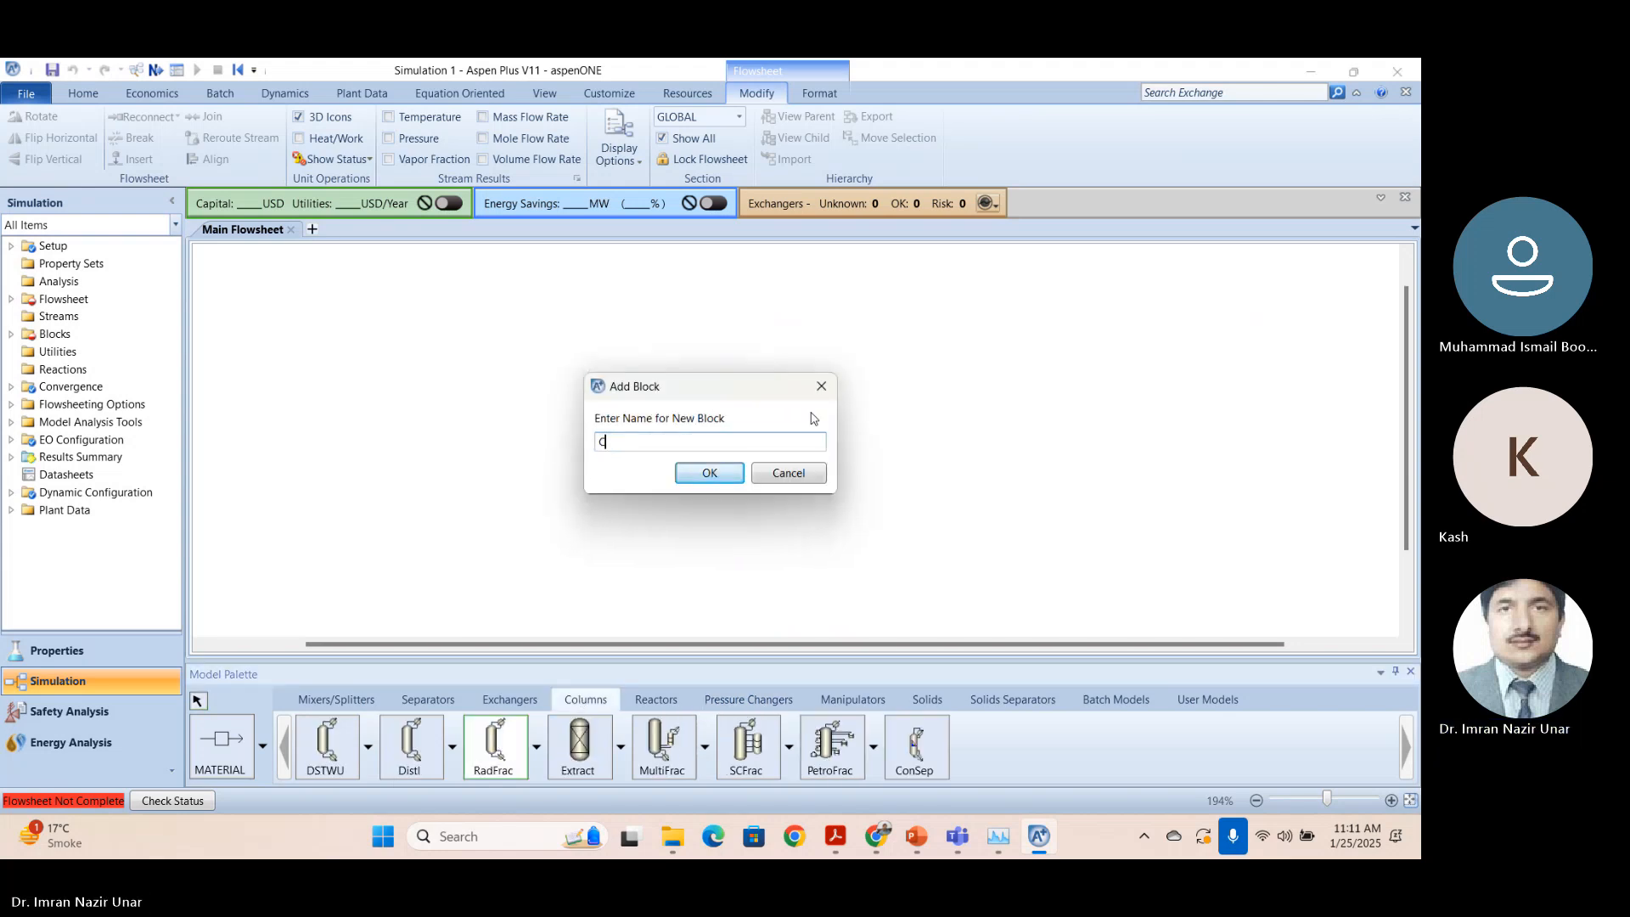
{"action": "type", "text": "2SPLIT"}
{"action": "key", "text": "Return"}
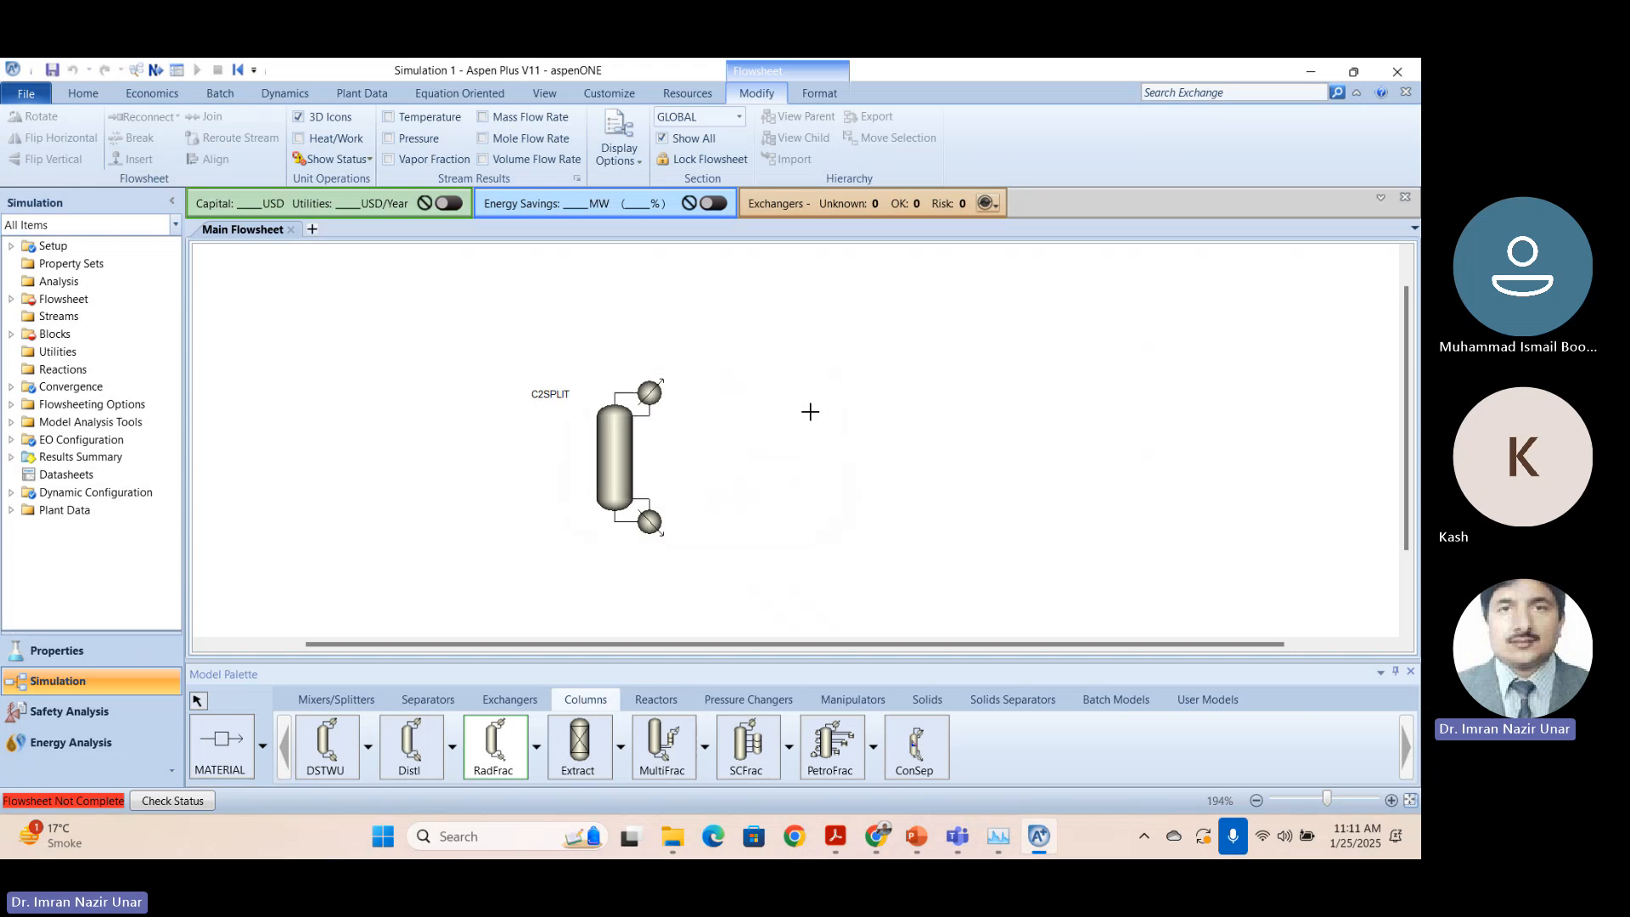
Draw a material stream into C2SPLIT's feed port and name it FEED.
{"action": "left_click", "coordinate": [199, 732]}
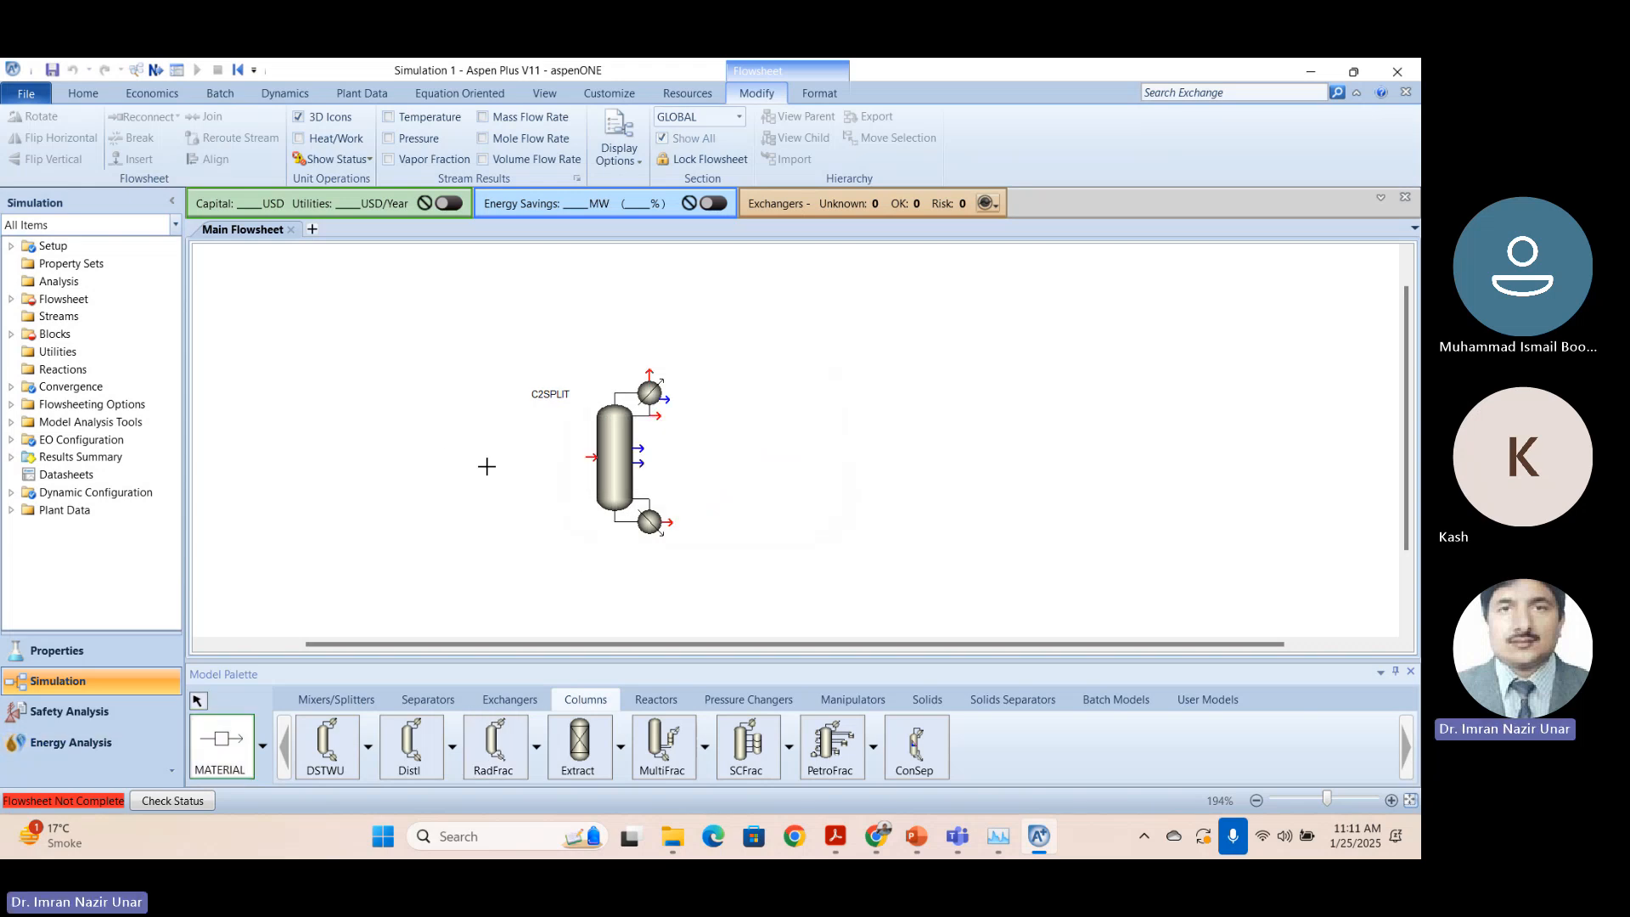
{"action": "left_click", "coordinate": [441, 457]}
{"action": "left_click", "coordinate": [595, 456]}
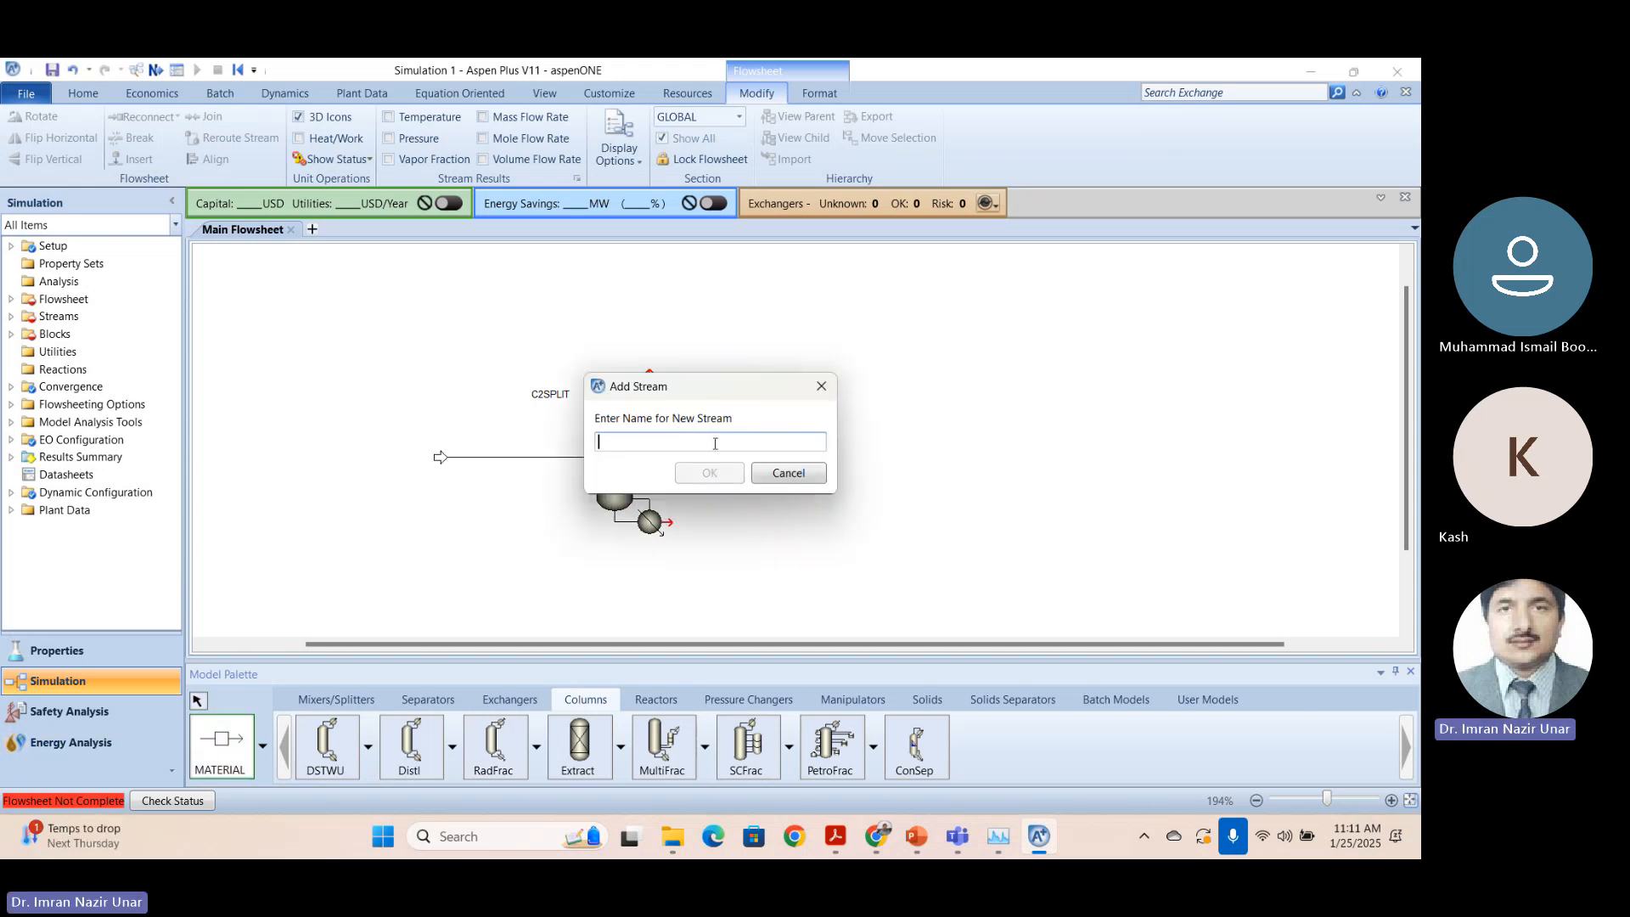
{"action": "type", "text": "FEED"}
{"action": "key", "text": "Return"}
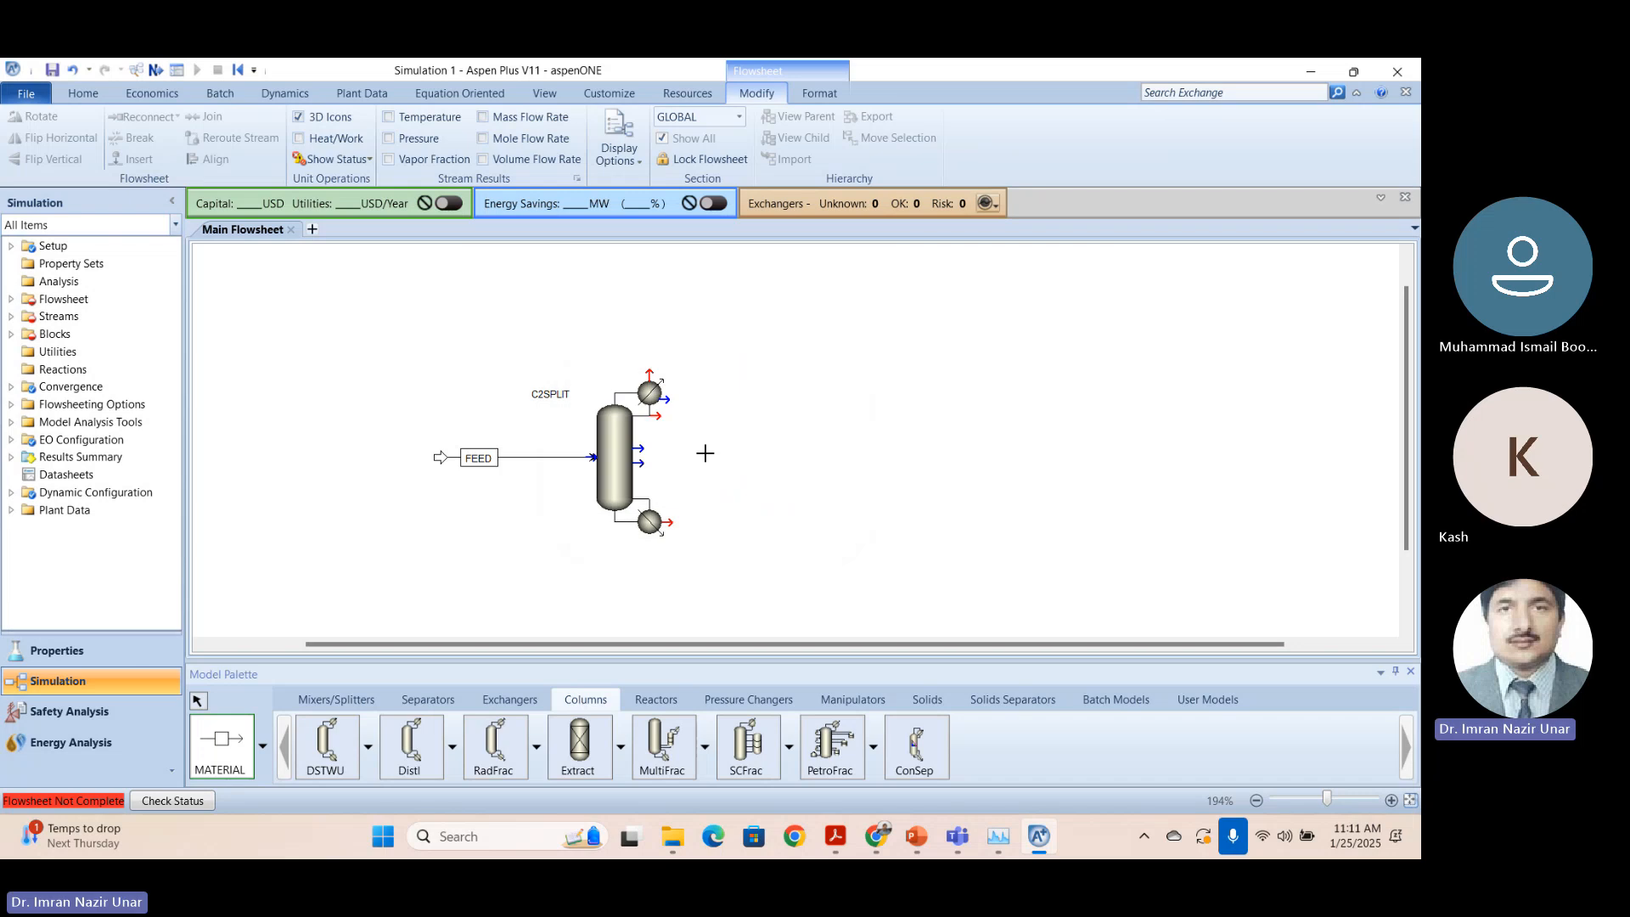
Draw a material stream from C2SPLIT's liquid distillate port below the condenser and name it ETHYLENE.
{"action": "left_click", "coordinate": [656, 413]}
{"action": "left_click", "coordinate": [804, 410]}
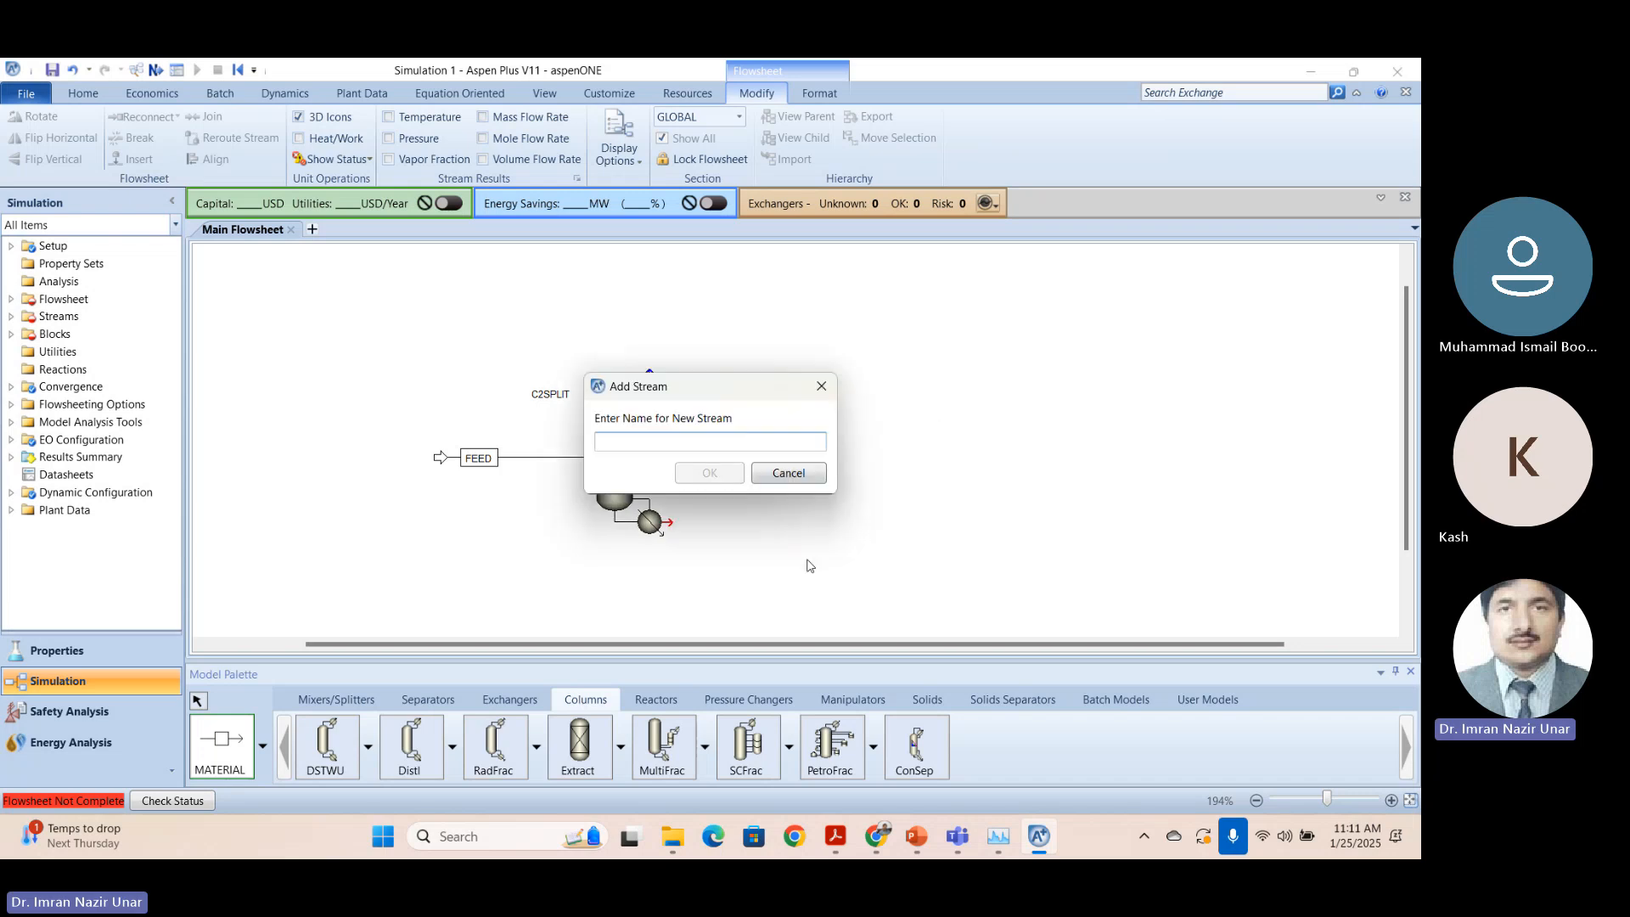
{"action": "type", "text": "ETHYLENE"}
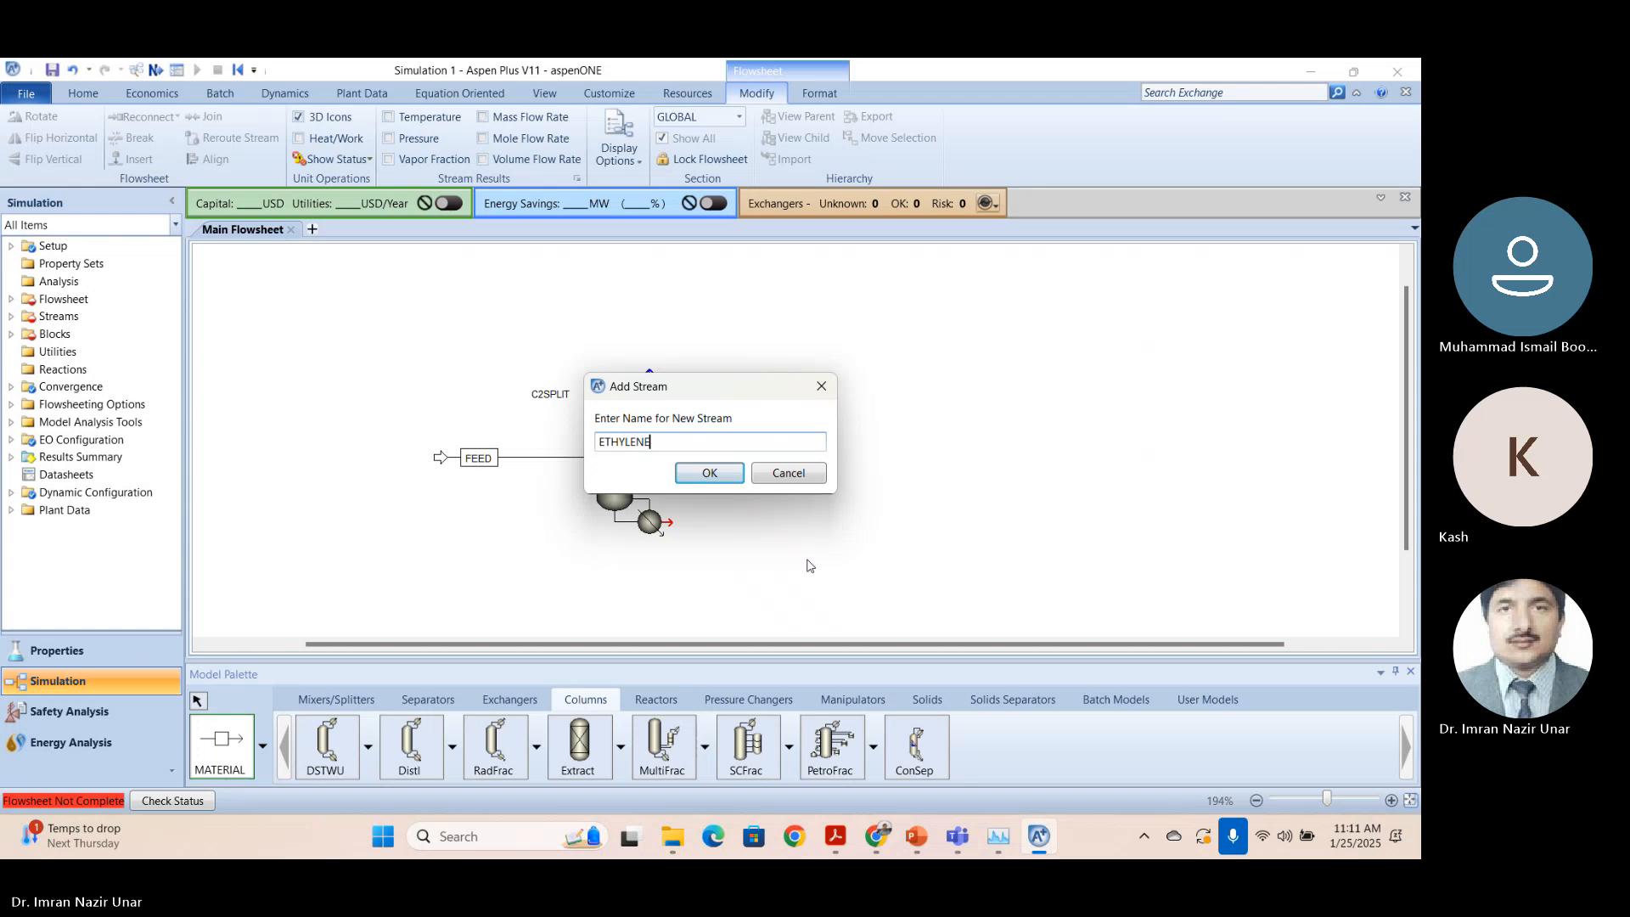
{"action": "key", "text": "Return"}
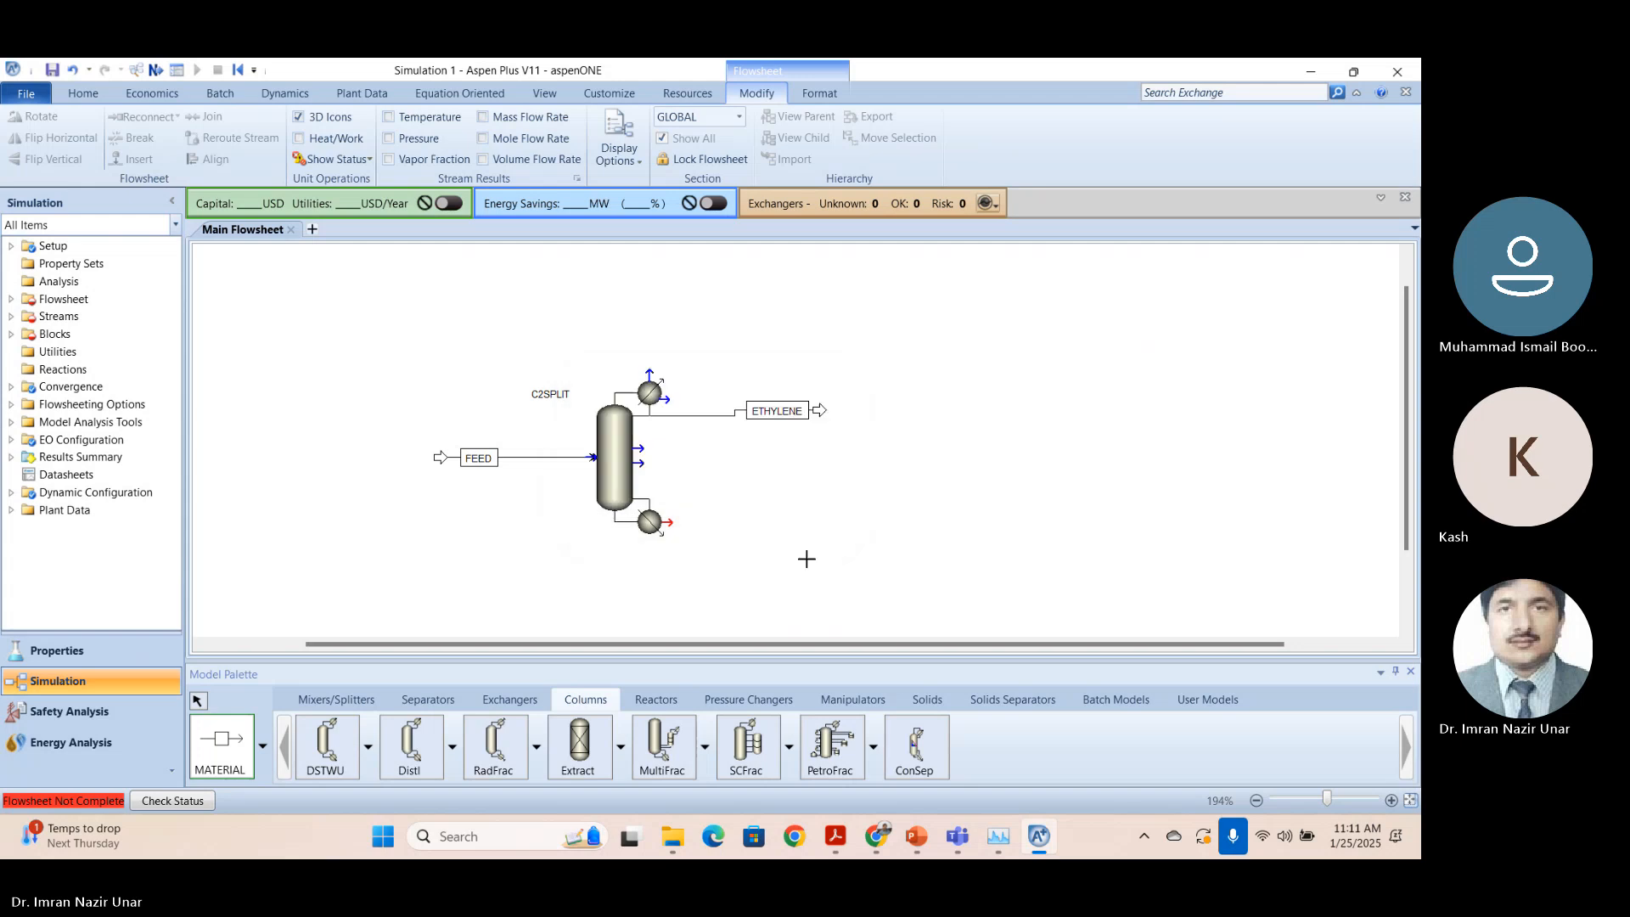
Draw a material stream from C2SPLIT's bottoms port at the reboiler and name it ETHANE, ending stream insertion.
{"action": "left_click", "coordinate": [671, 522]}
{"action": "left_click", "coordinate": [781, 521]}
{"action": "type", "text": "ETHAN"}
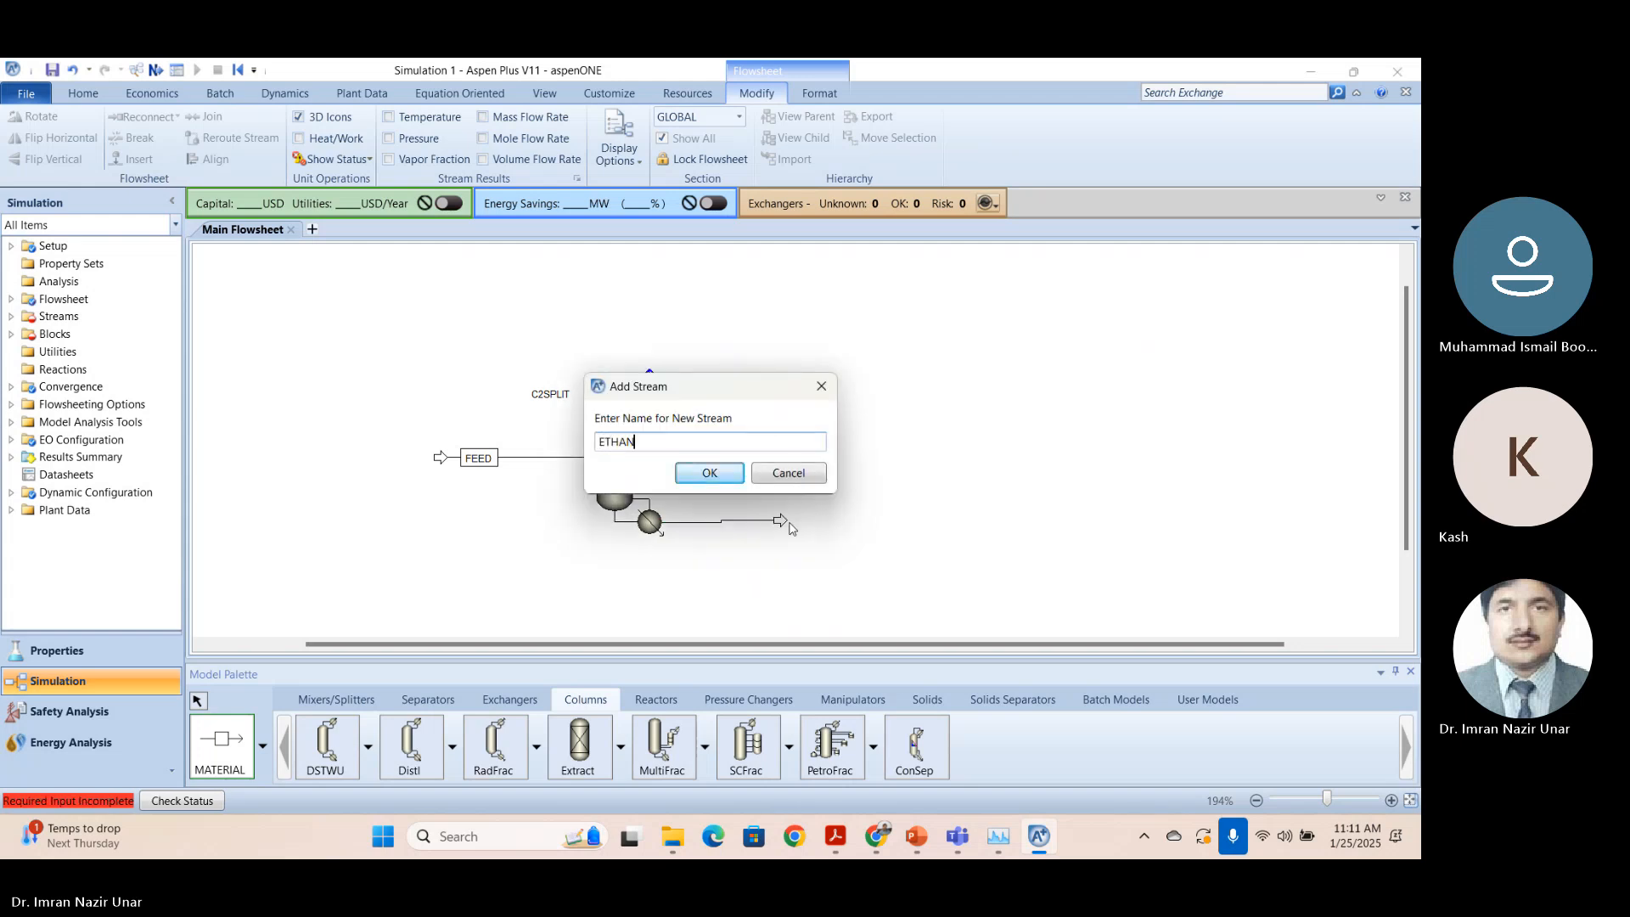
{"action": "type", "text": "E"}
{"action": "key", "text": "Return"}
{"action": "key", "text": "Escape"}
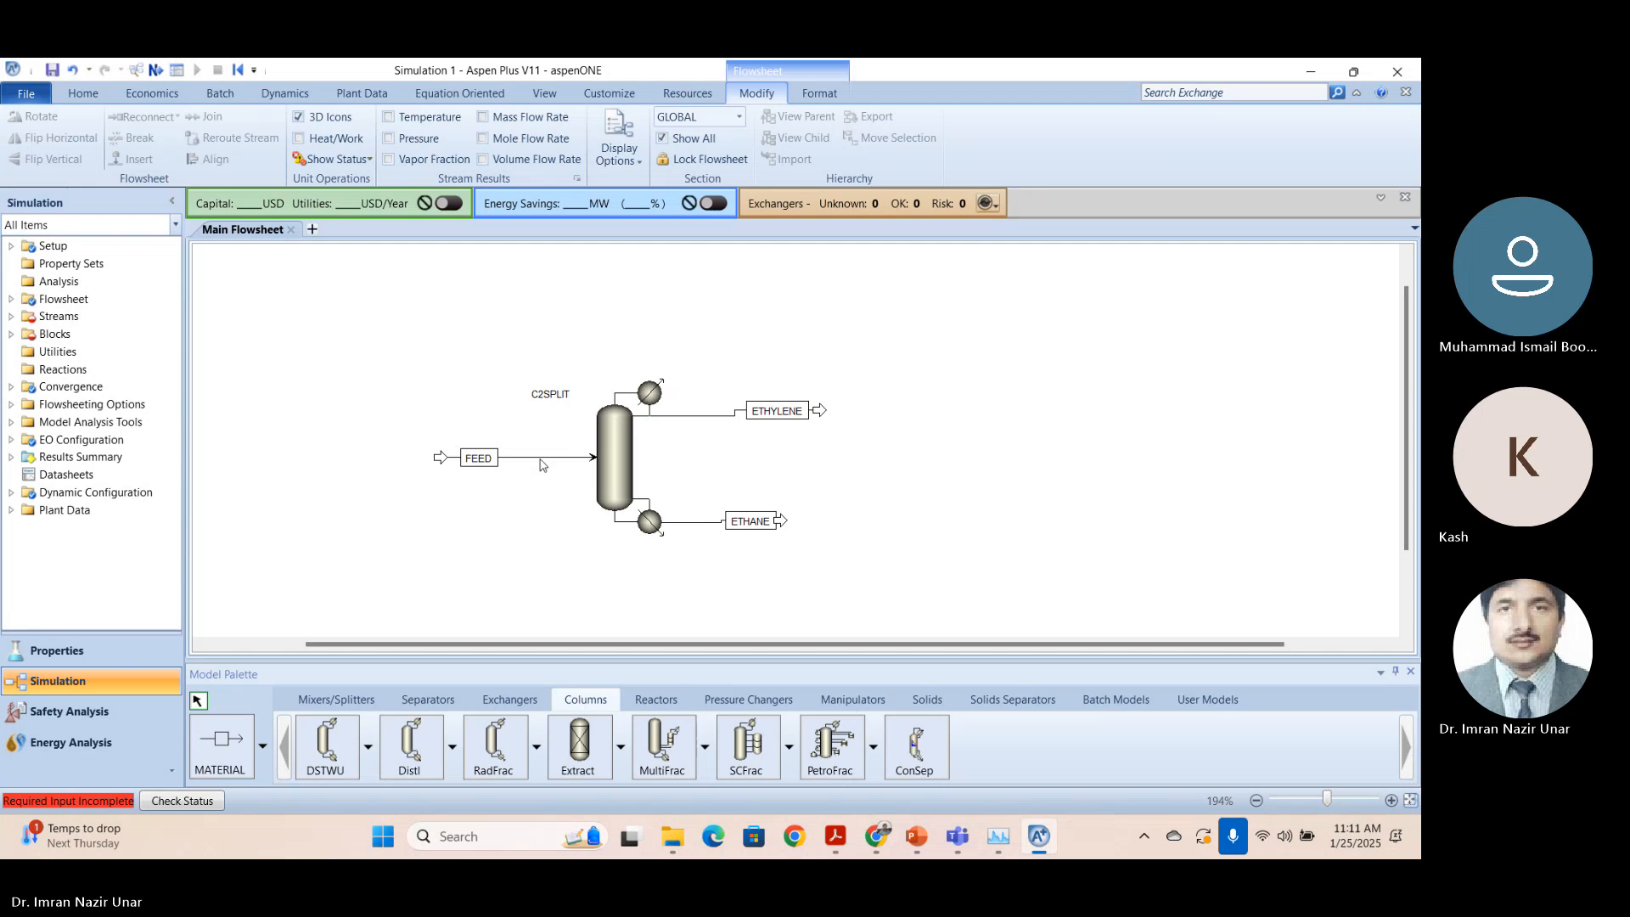
Open the FEED stream's input, set its flash type to Vapor Fraction and Pressure, and change the pressure unit to psig.
{"action": "left_click", "coordinate": [548, 458]}
{"action": "double_click", "coordinate": [547, 457]}
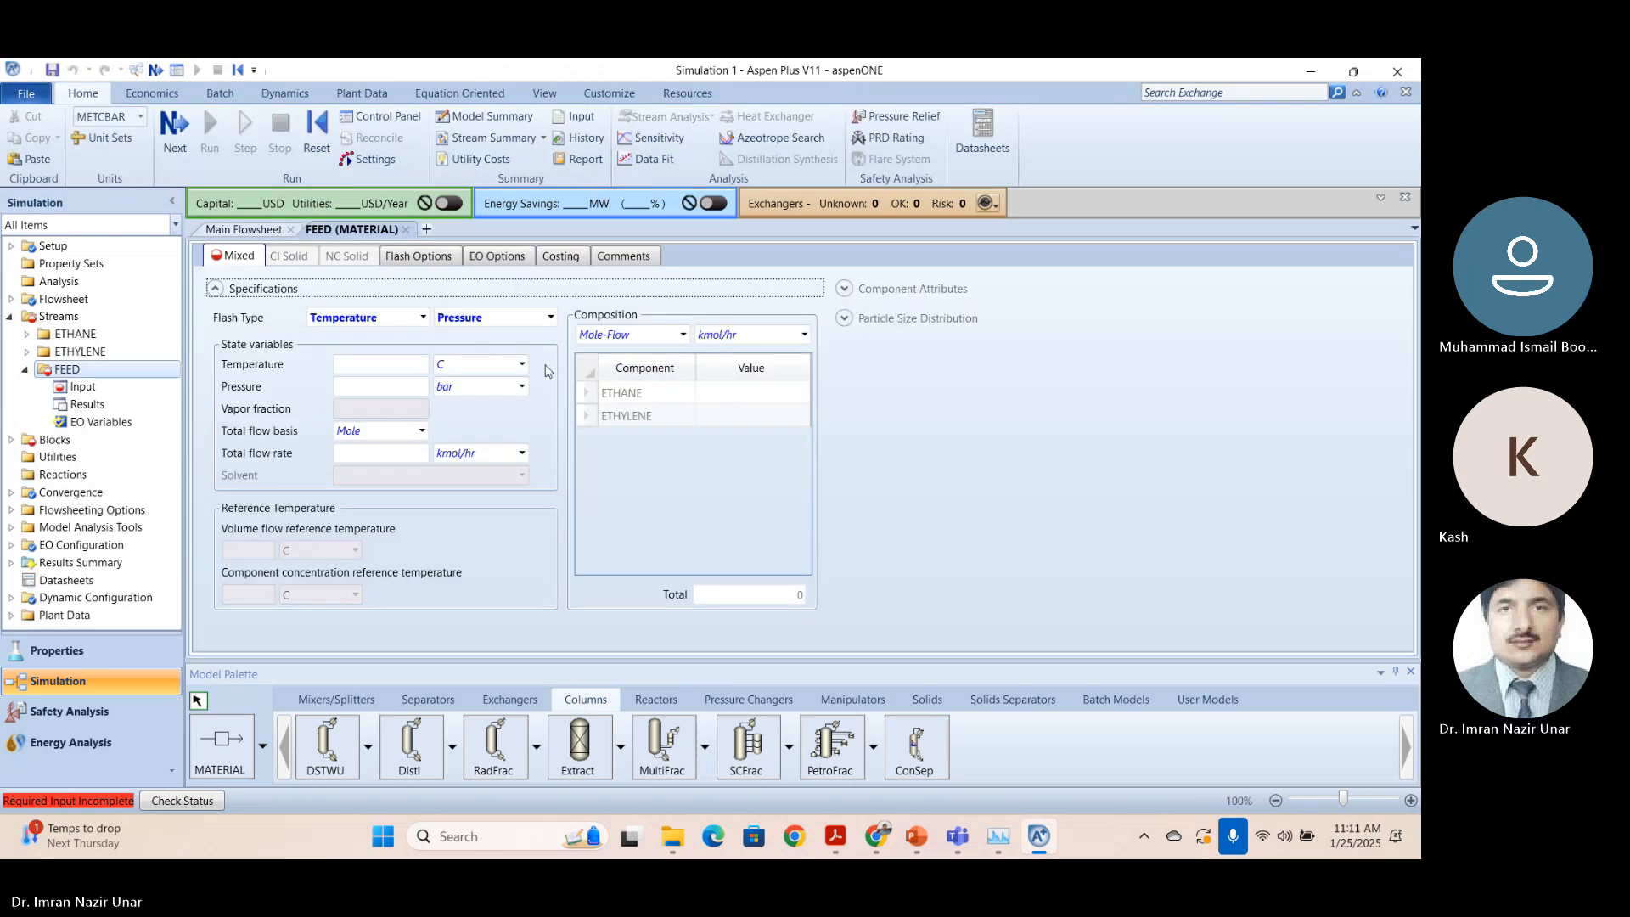
{"action": "left_click", "coordinate": [423, 317]}
{"action": "left_click", "coordinate": [344, 354]}
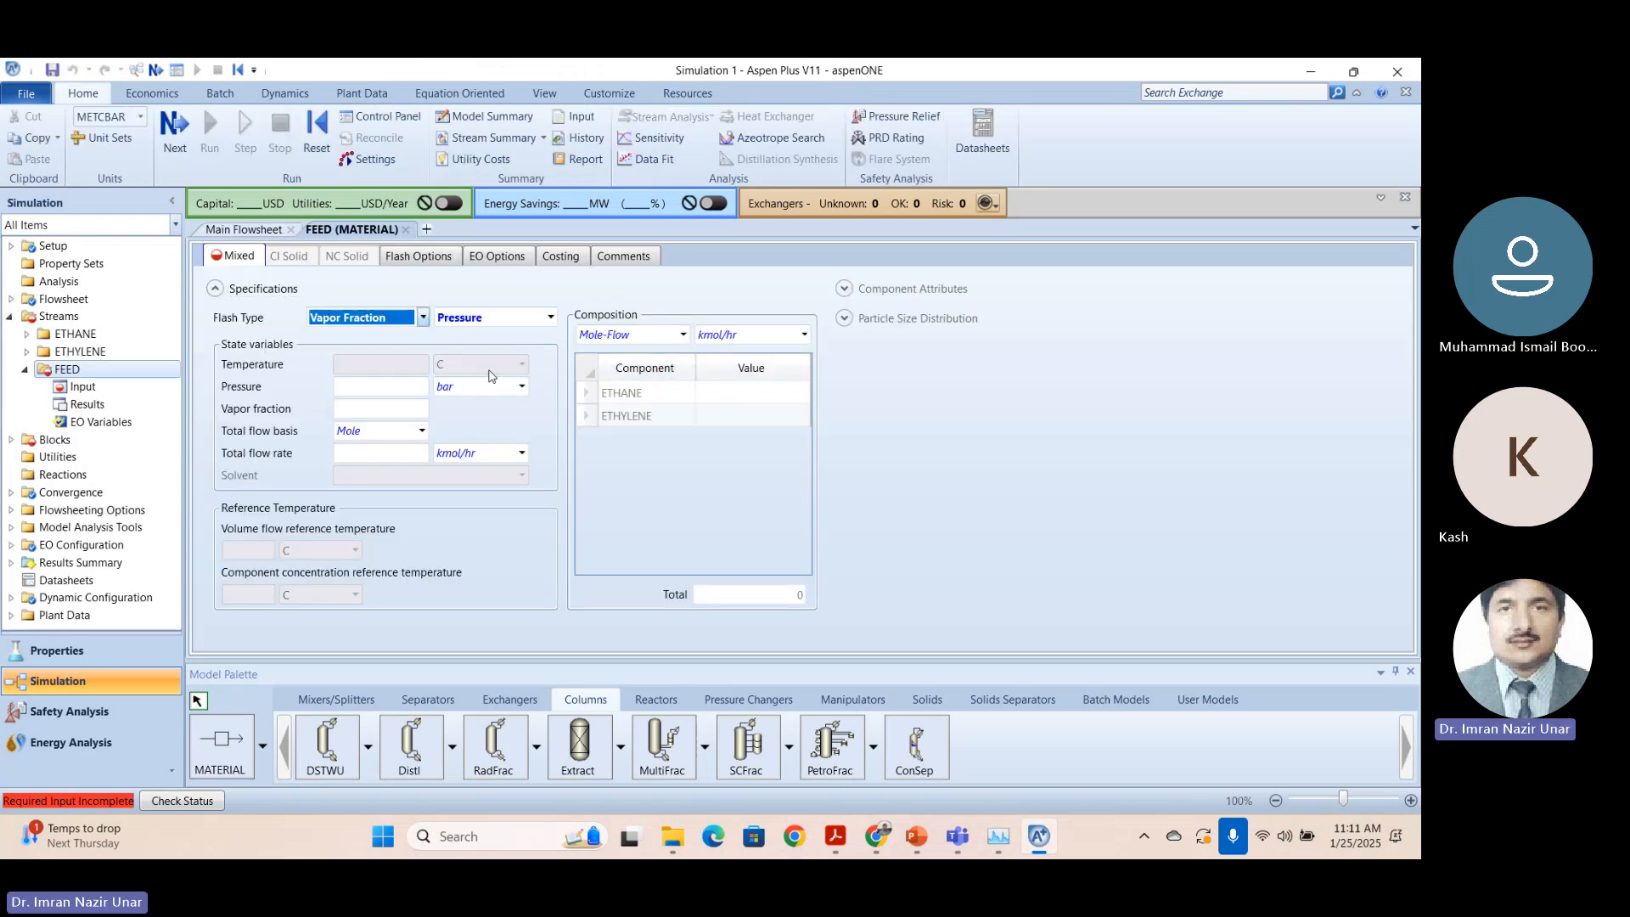
{"action": "left_click", "coordinate": [528, 388]}
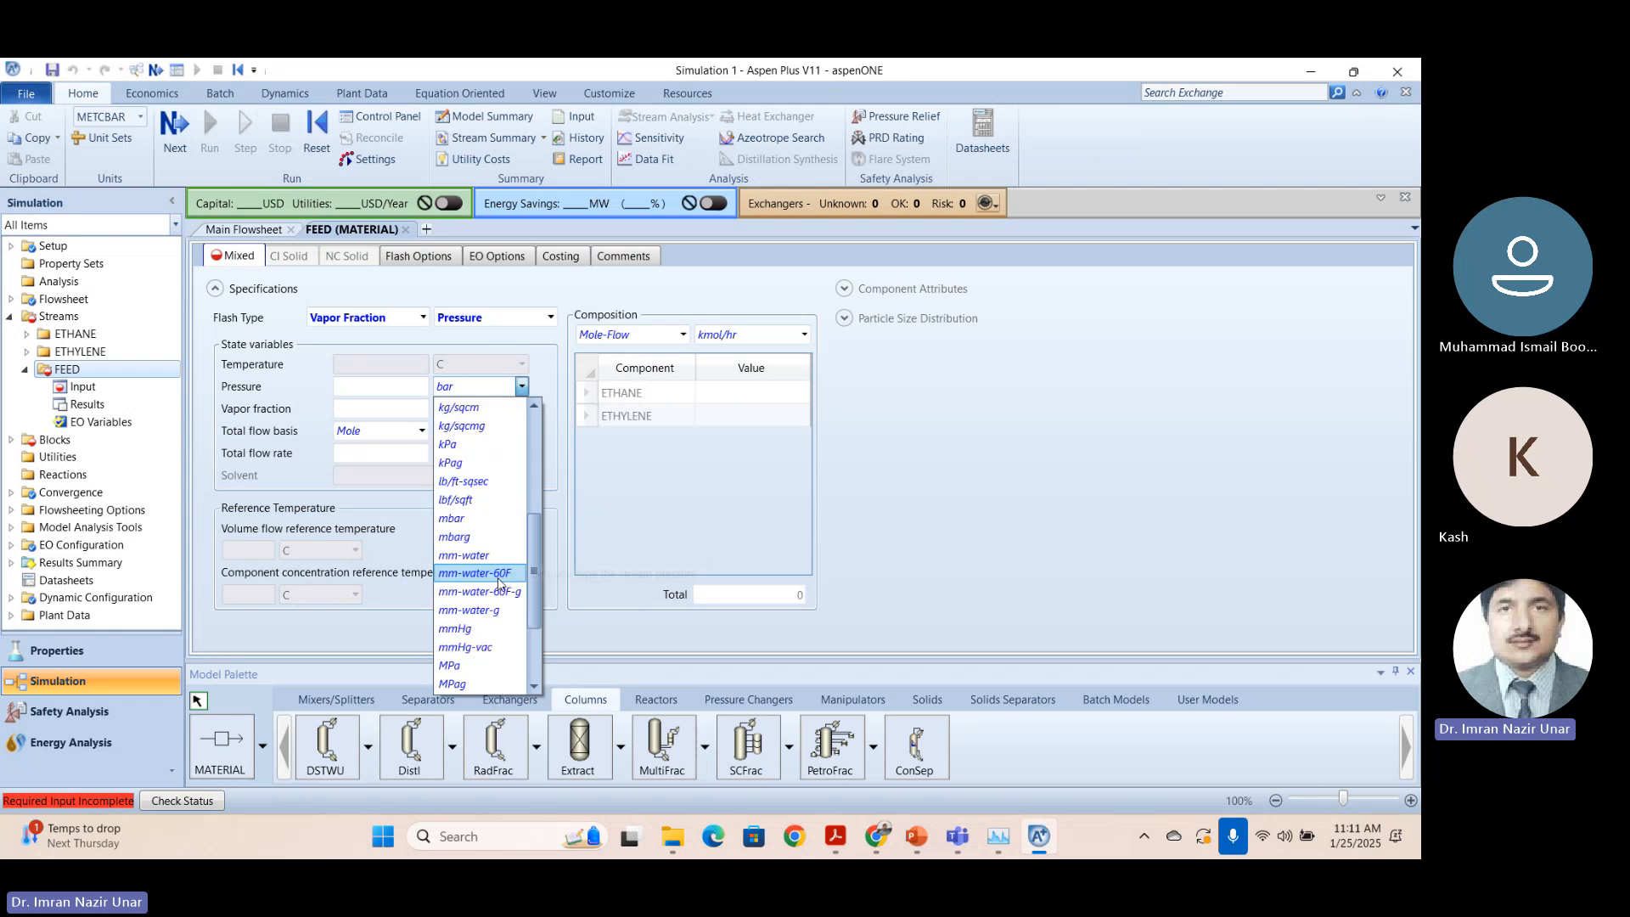
{"action": "scroll", "coordinate": [489, 586], "scroll_direction": "down", "scroll_amount": 2}
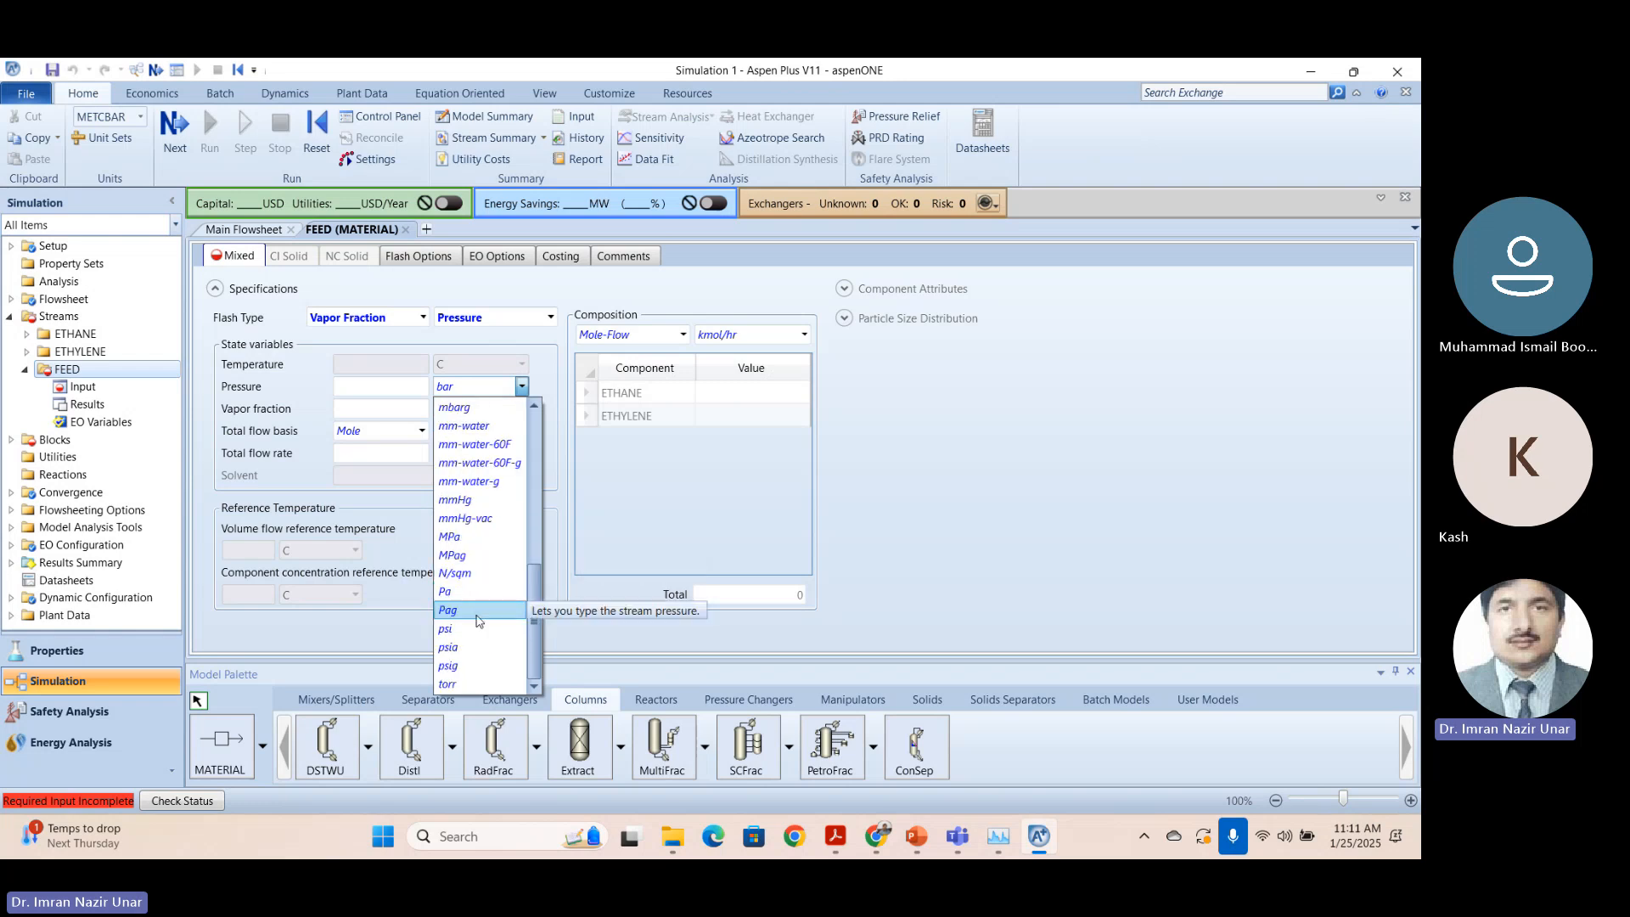
{"action": "left_click", "coordinate": [475, 666]}
{"action": "left_click", "coordinate": [1204, 459]}
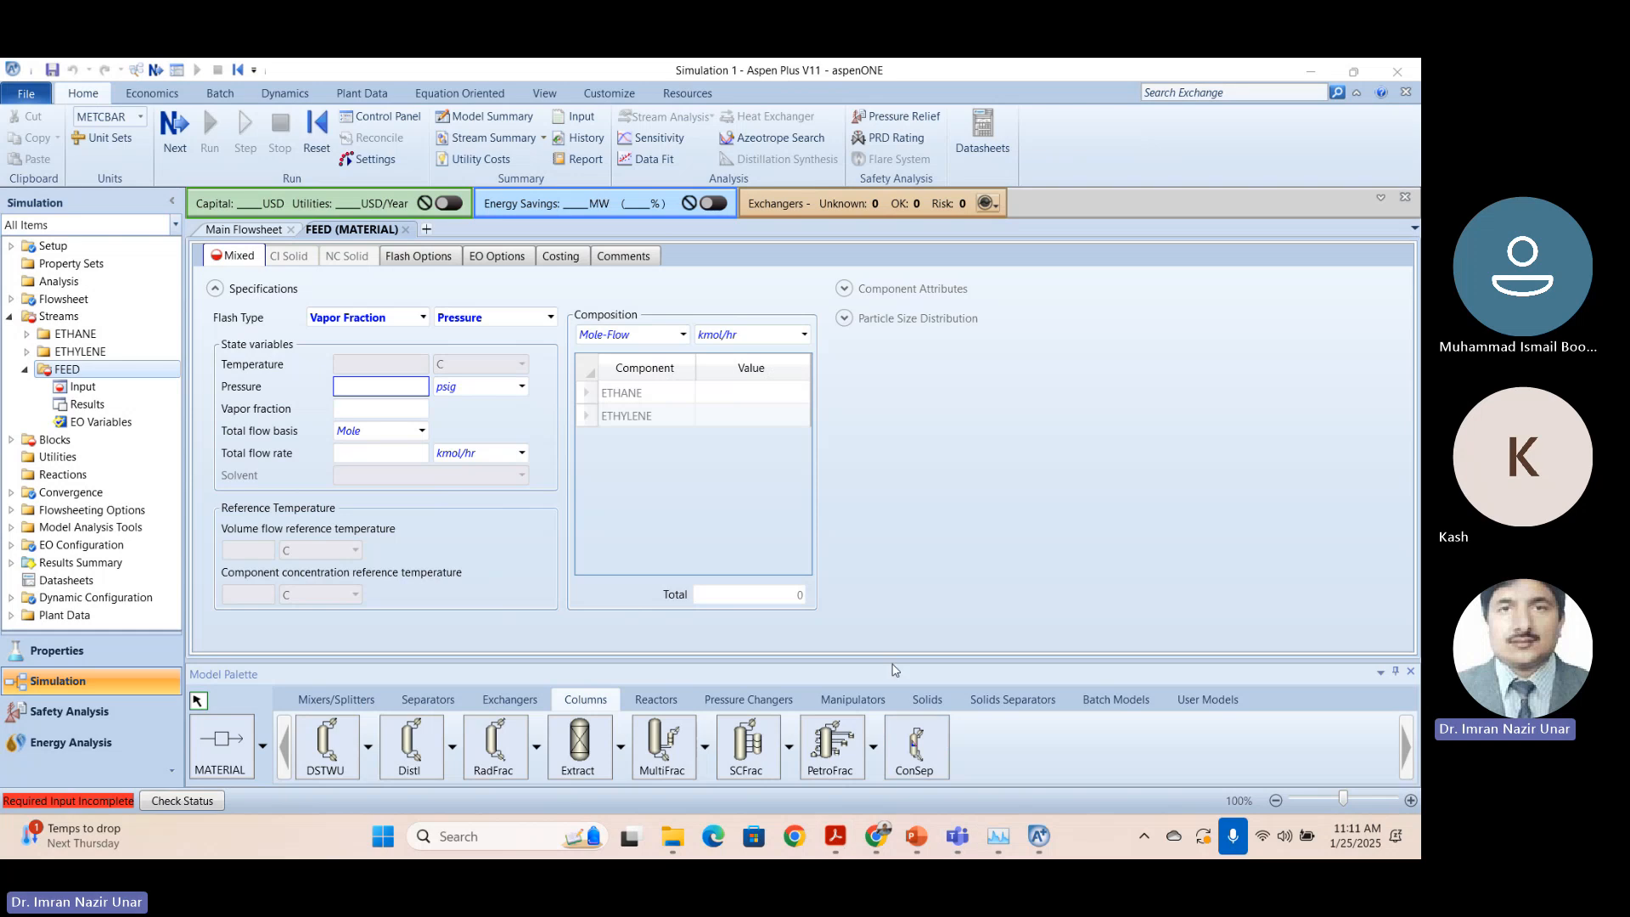
Consult item 4.05 of the PDF guide in Acrobat and, back in Aspen Plus, set FEED's pressure to 350 psig and vapor fraction to 1.
{"action": "mouse_move", "coordinate": [835, 845]}
{"action": "left_click", "coordinate": [942, 734]}
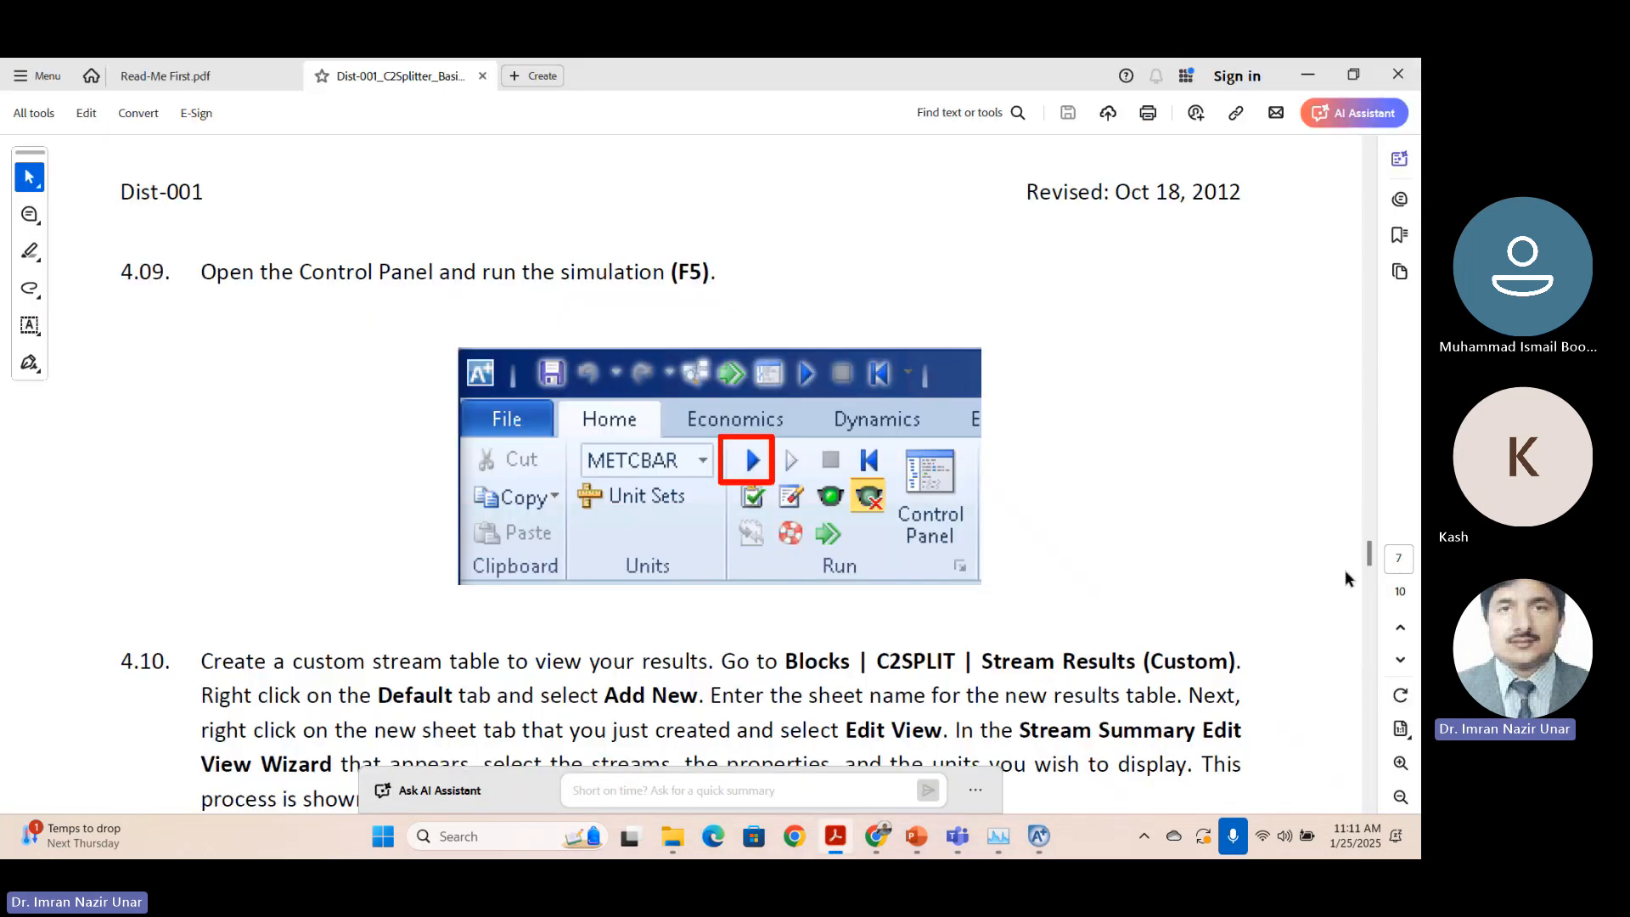
{"action": "left_click_drag", "start_coordinate": [1356, 467], "coordinate": [1378, 388]}
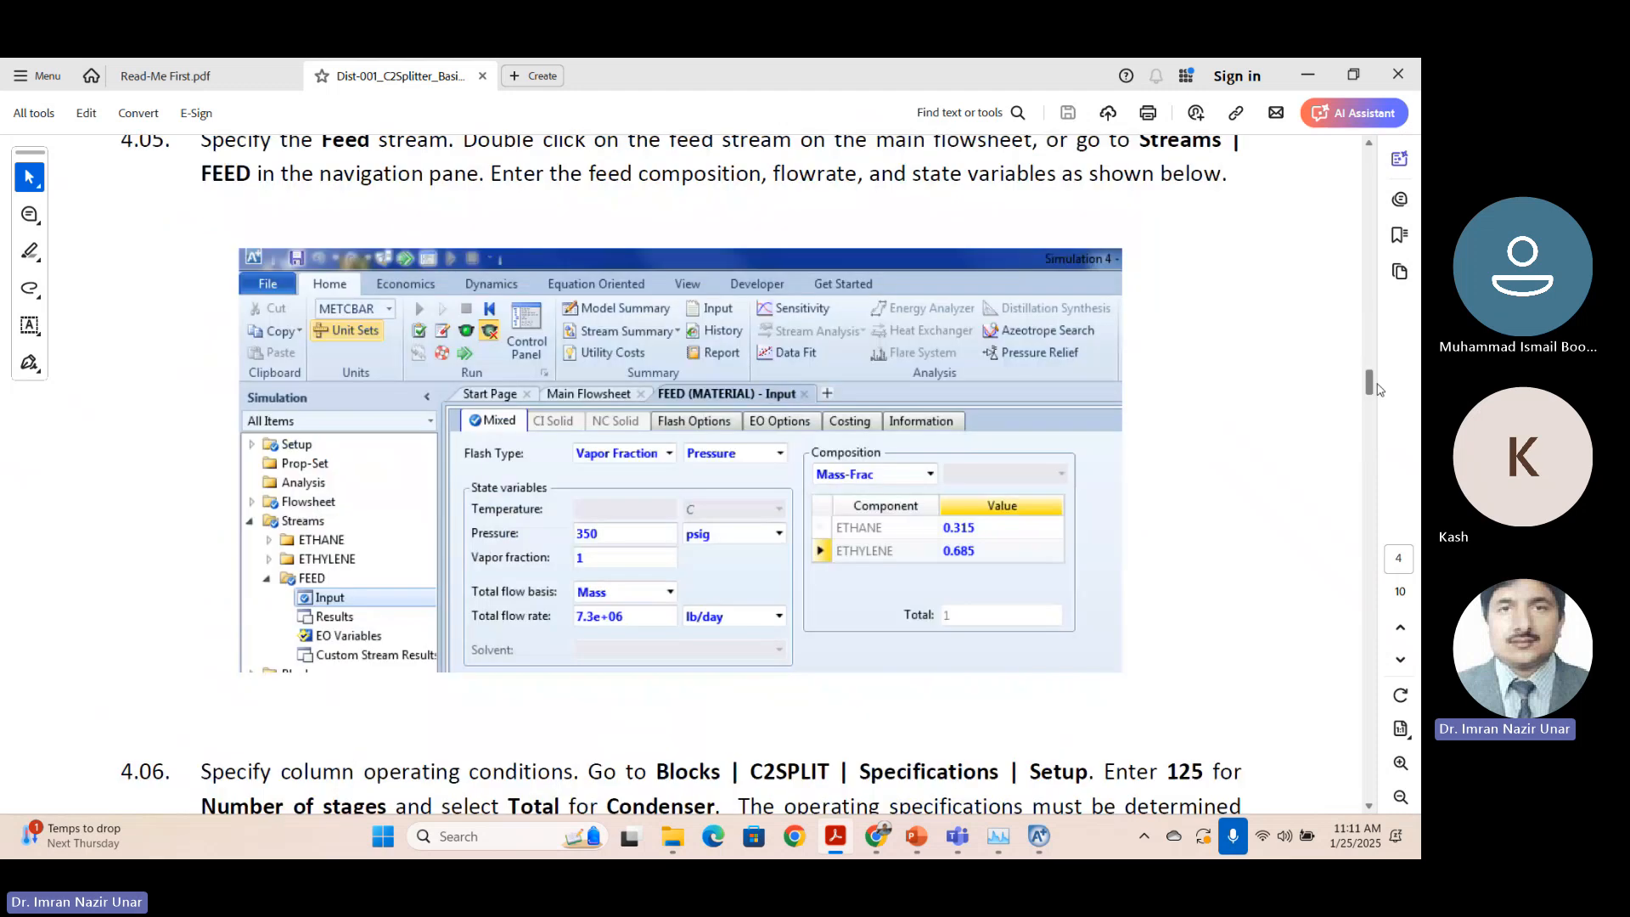
{"action": "left_click", "coordinate": [592, 574]}
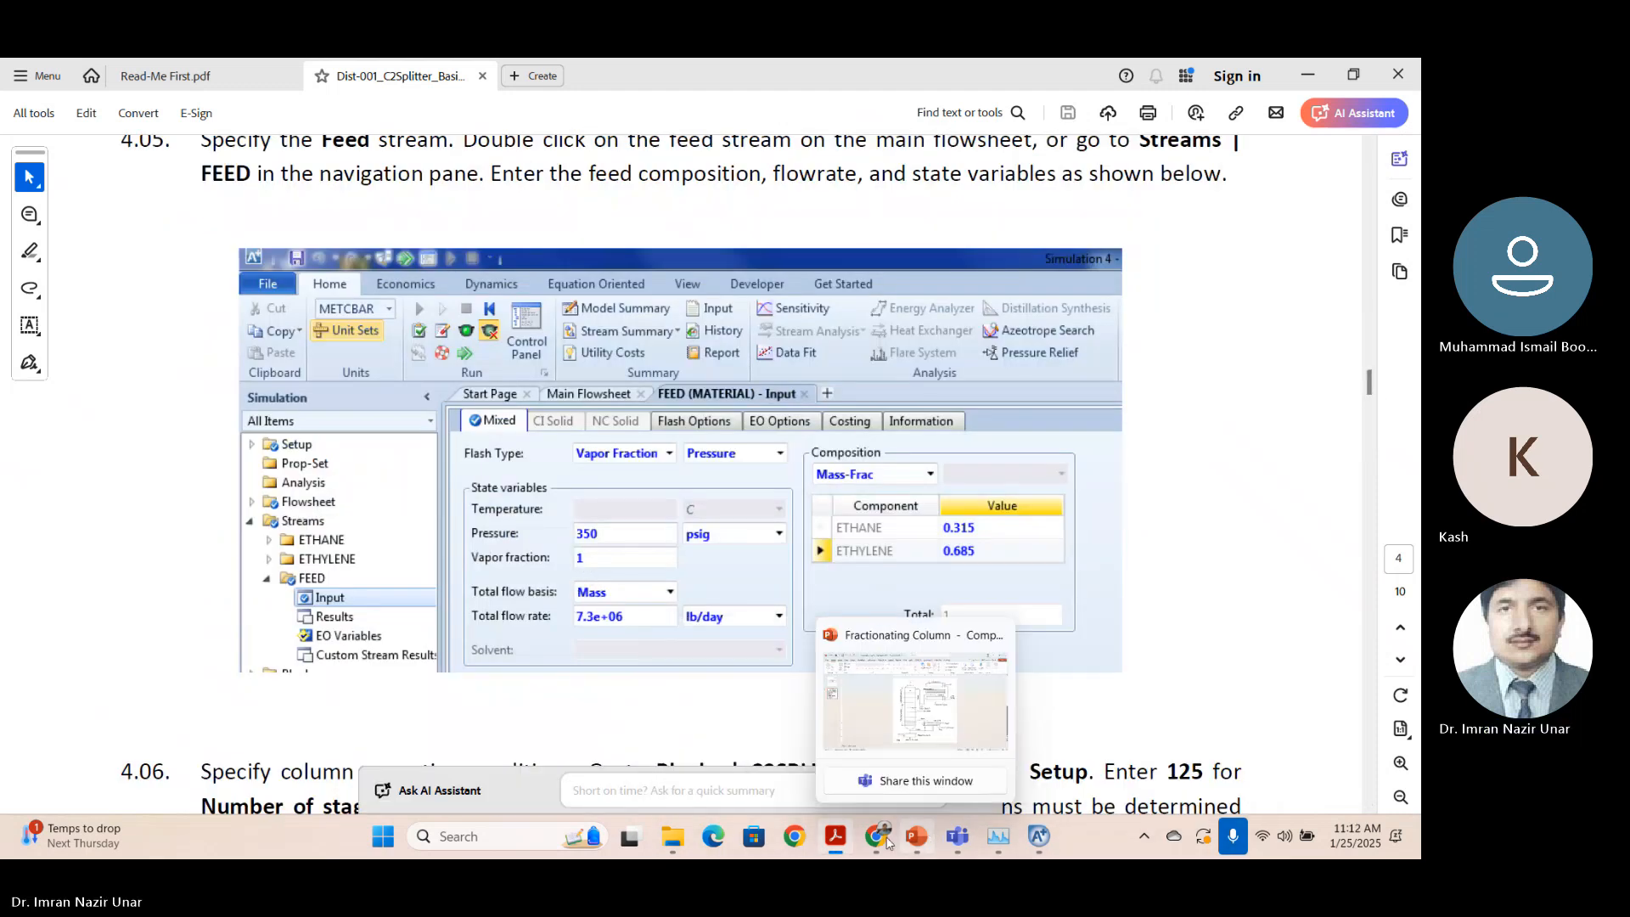
{"action": "left_click", "coordinate": [1024, 836]}
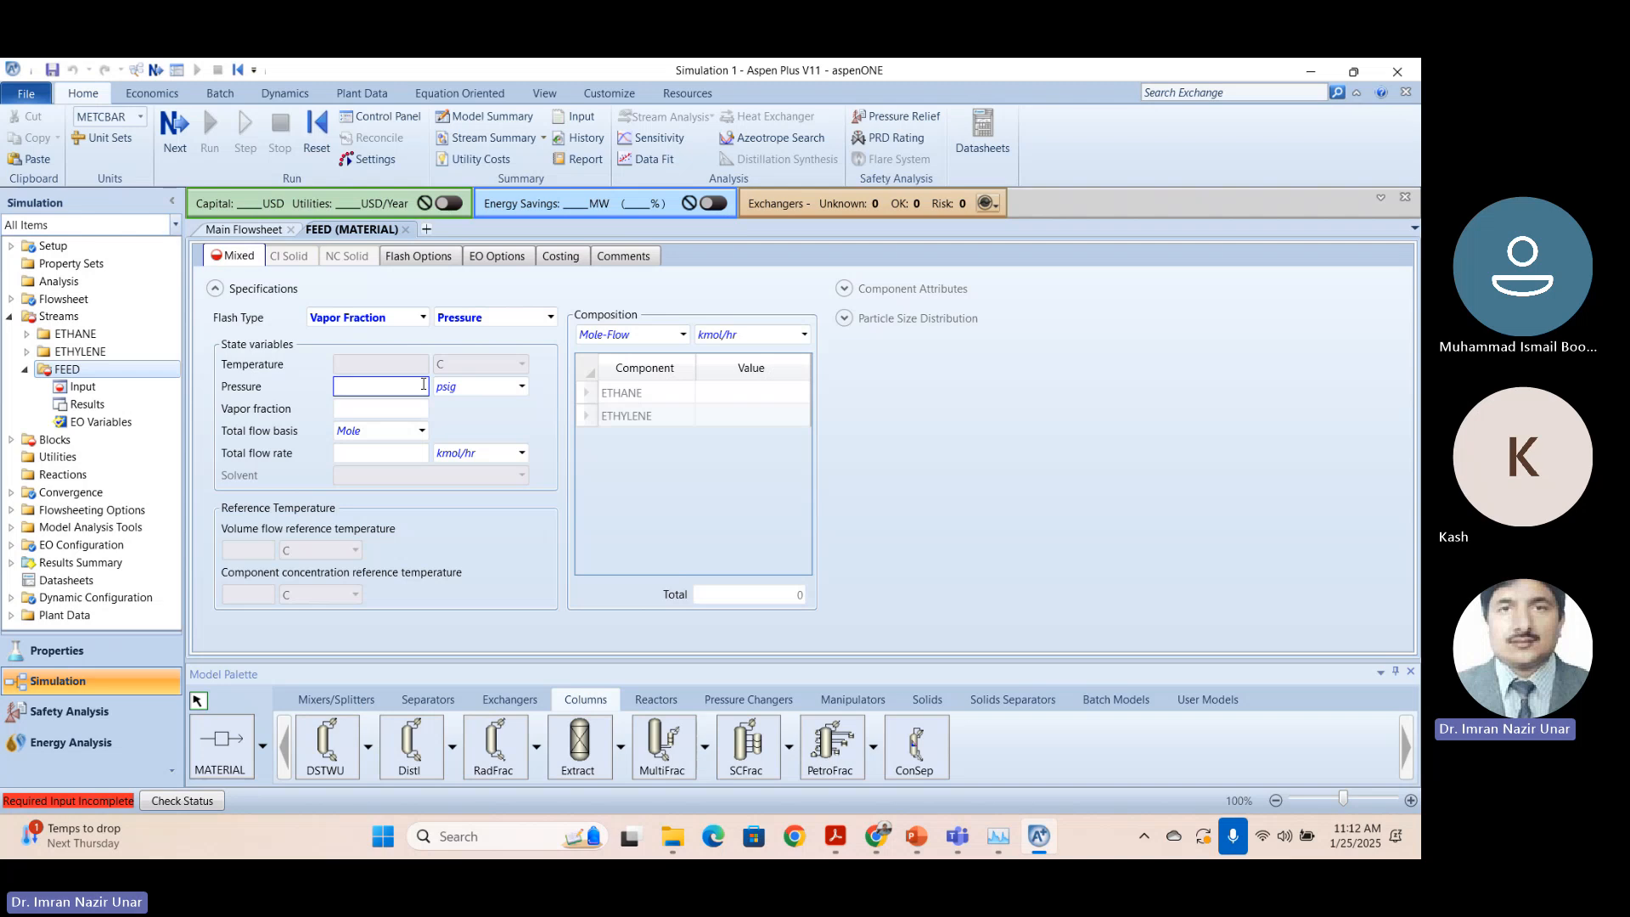
{"action": "type", "text": "350"}
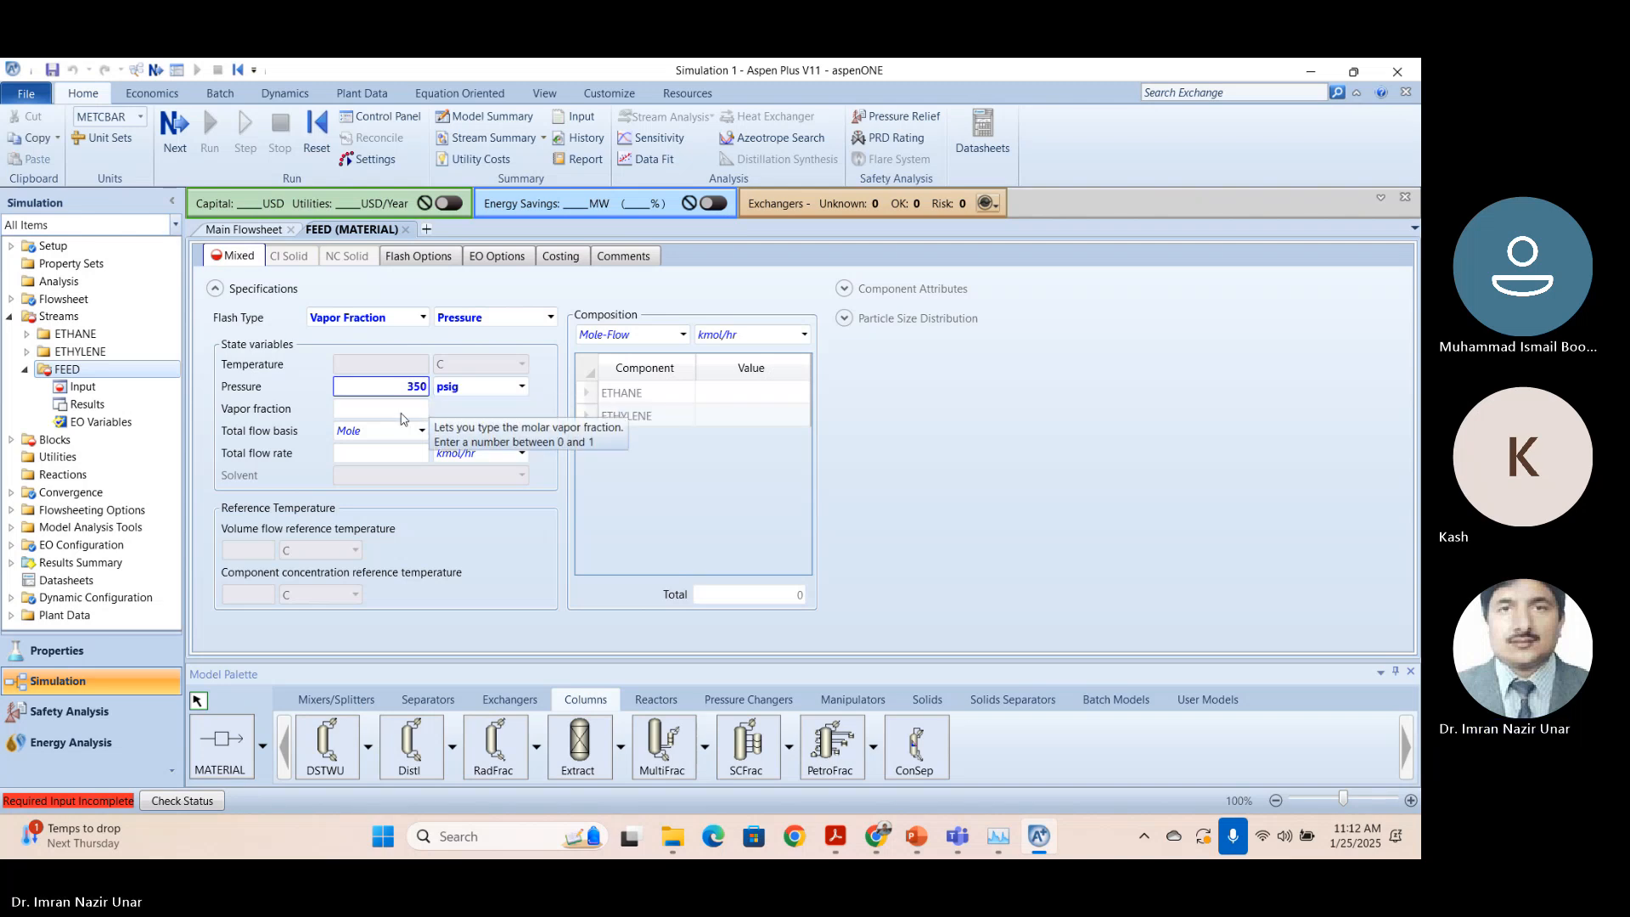
{"action": "left_click", "coordinate": [397, 412]}
{"action": "type", "text": "1"}
Set FEED's total flow basis to Mass and its total flow rate to 7.3e6 kg/hr, checking the figure in the PDF guide.
{"action": "left_click", "coordinate": [378, 430]}
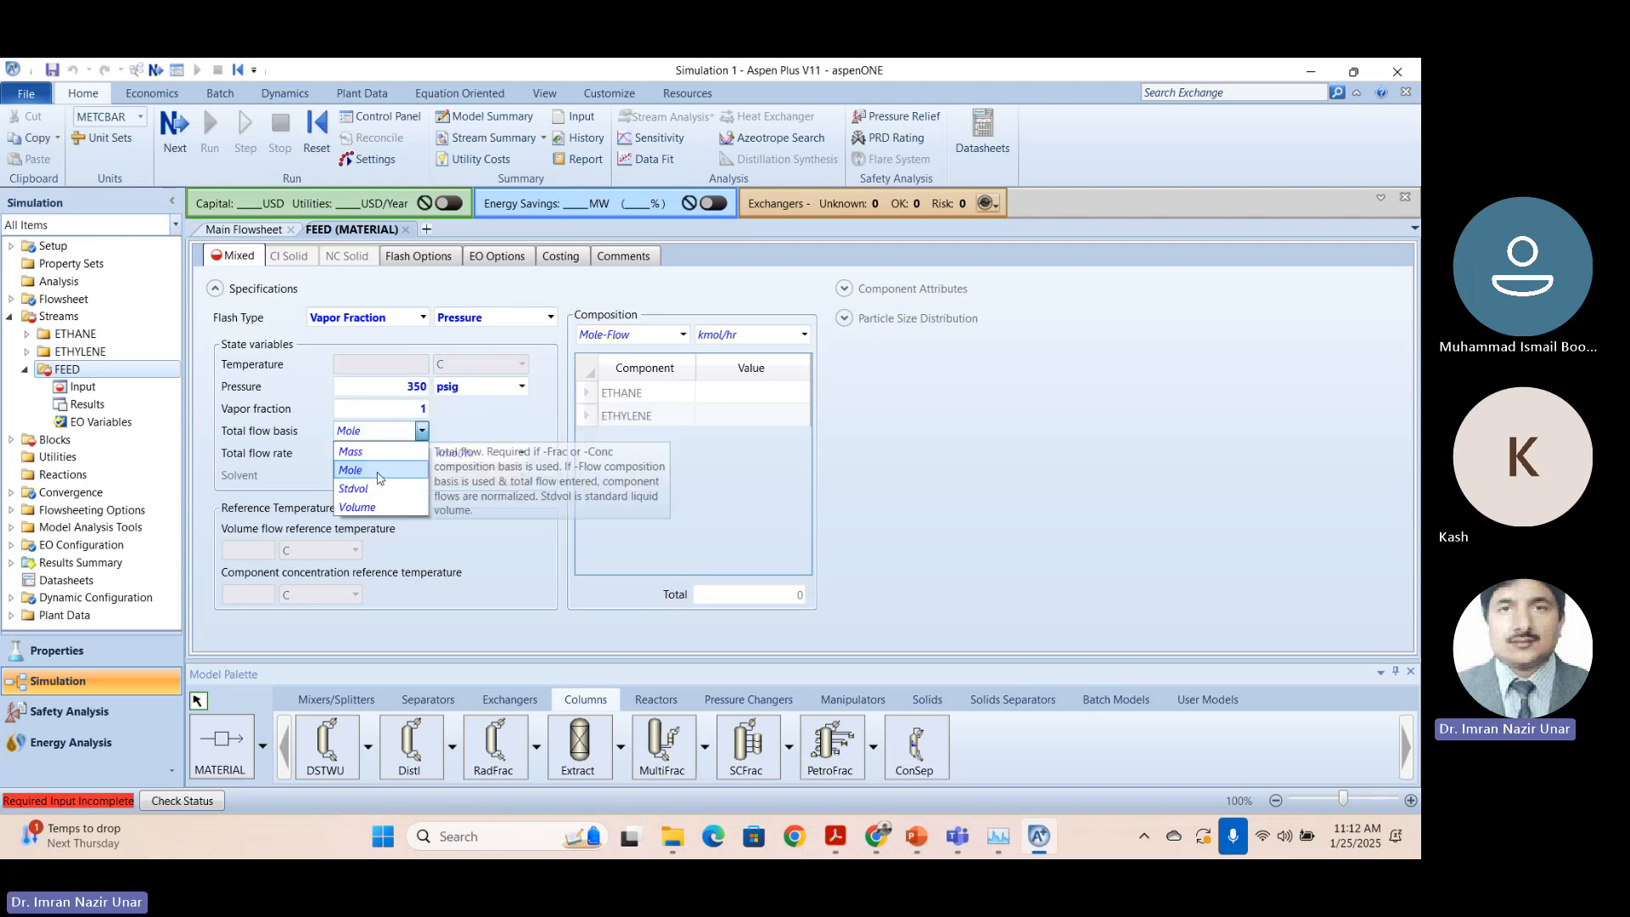
{"action": "left_click", "coordinate": [350, 452]}
{"action": "key", "text": "alt+Tab"}
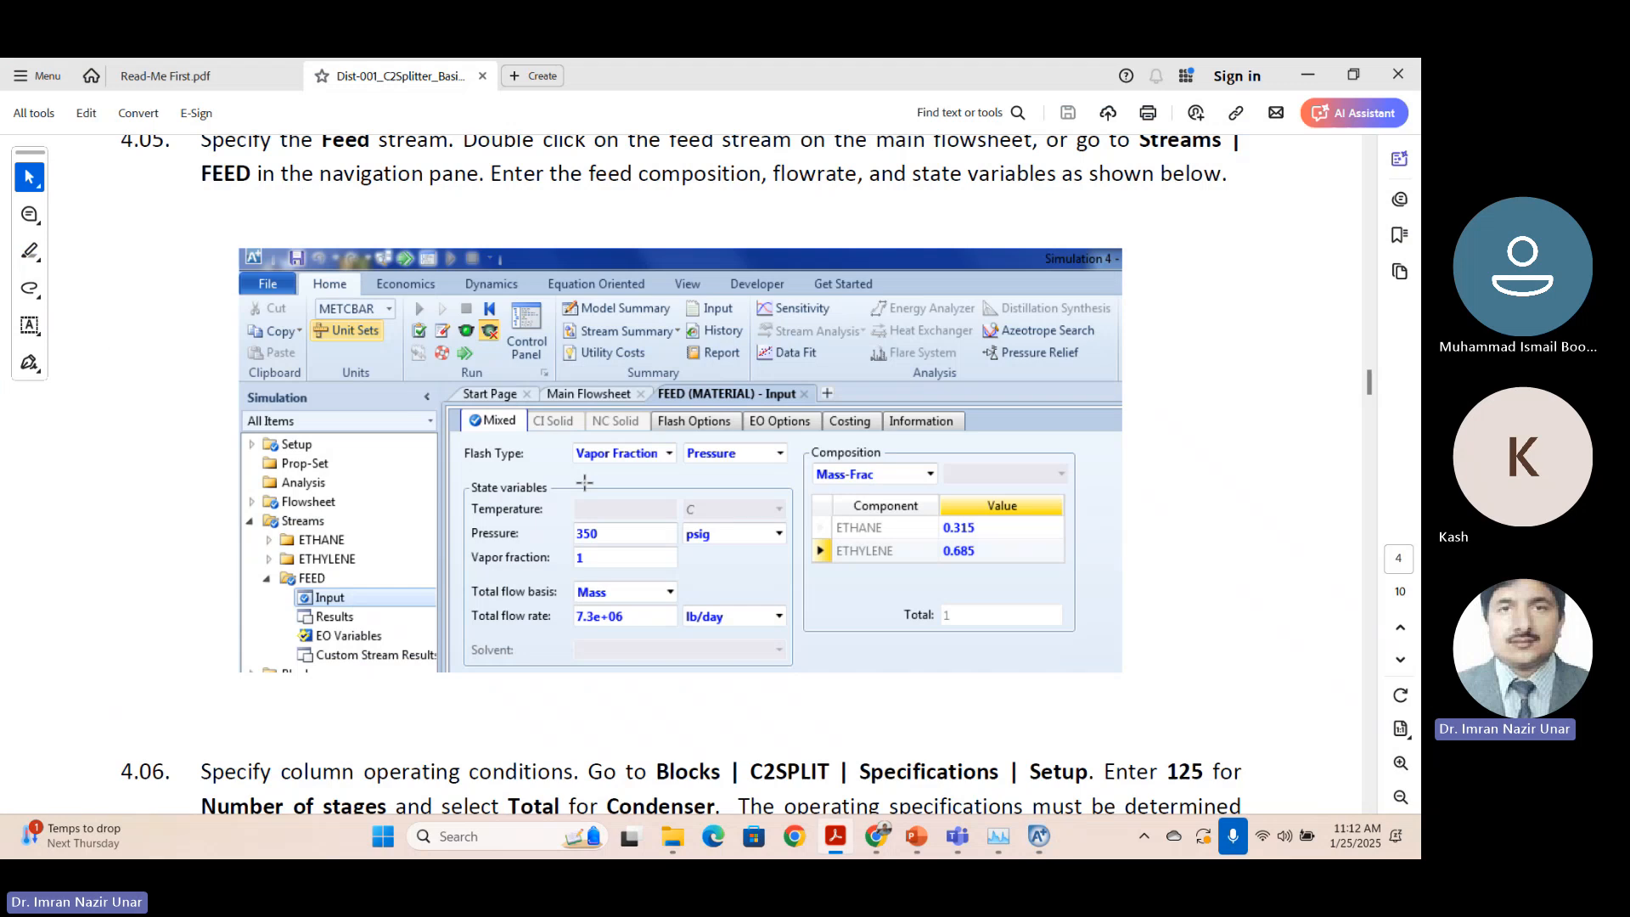
{"action": "key", "text": "alt+Tab"}
{"action": "key", "text": "alt+Tab"}
{"action": "key", "text": "alt+Tab"}
{"action": "type", "text": "7.3e"}
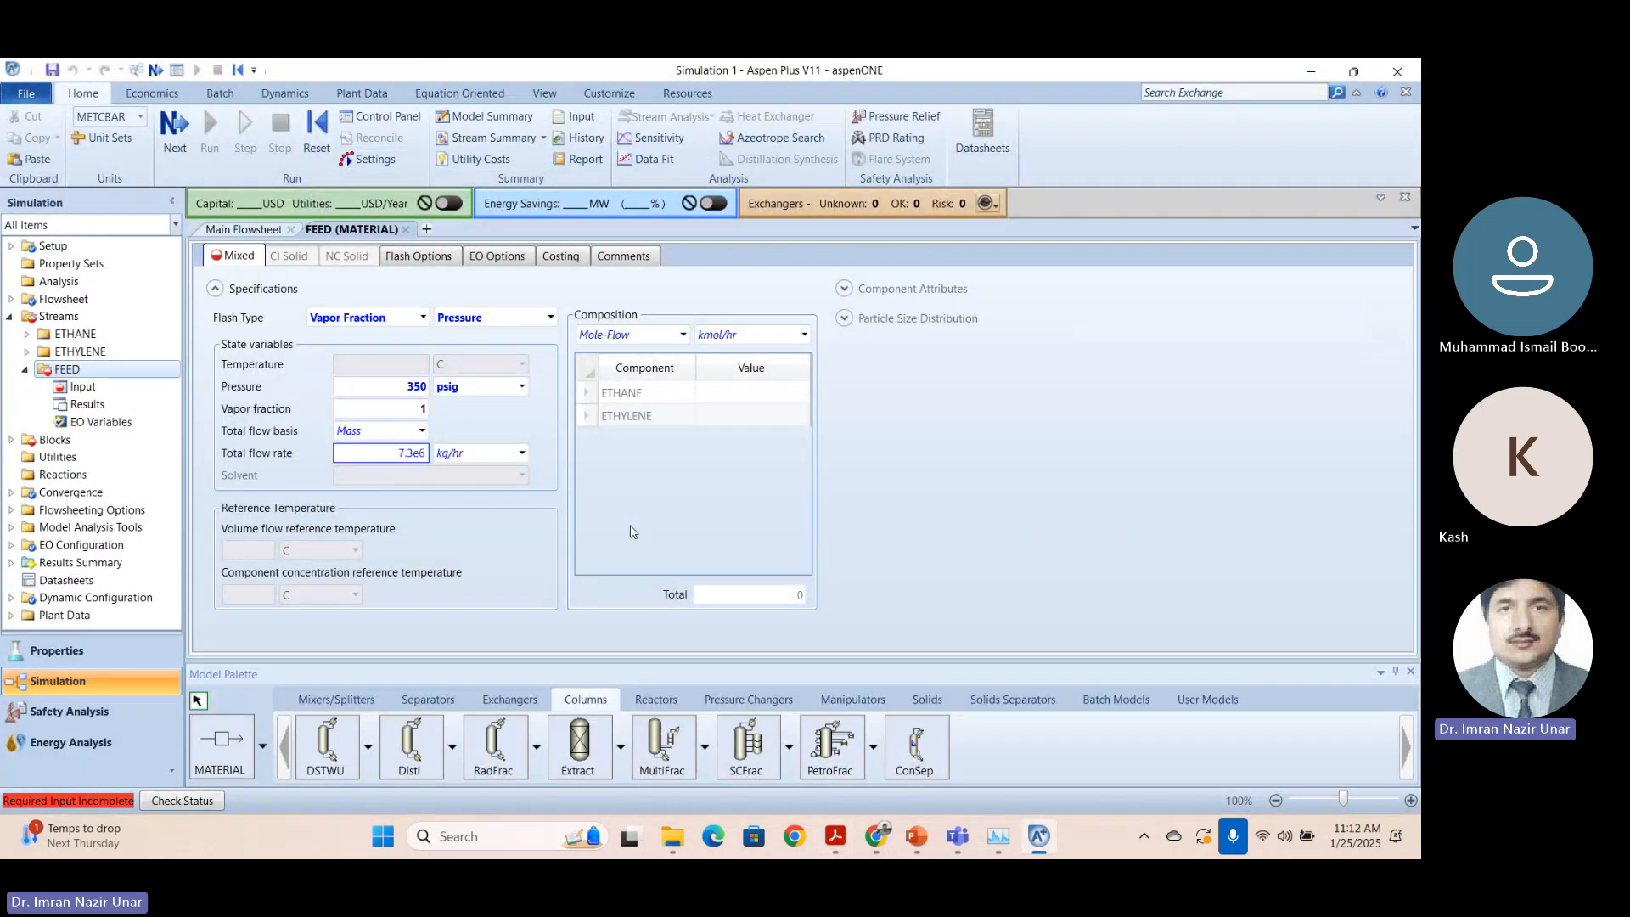
{"action": "key", "text": "Return"}
Define FEED's composition as Mass-Frac with 0.315 ETHANE and 0.685 ETHYLENE, checking the fractions in the PDF guide.
{"action": "left_click", "coordinate": [683, 335]}
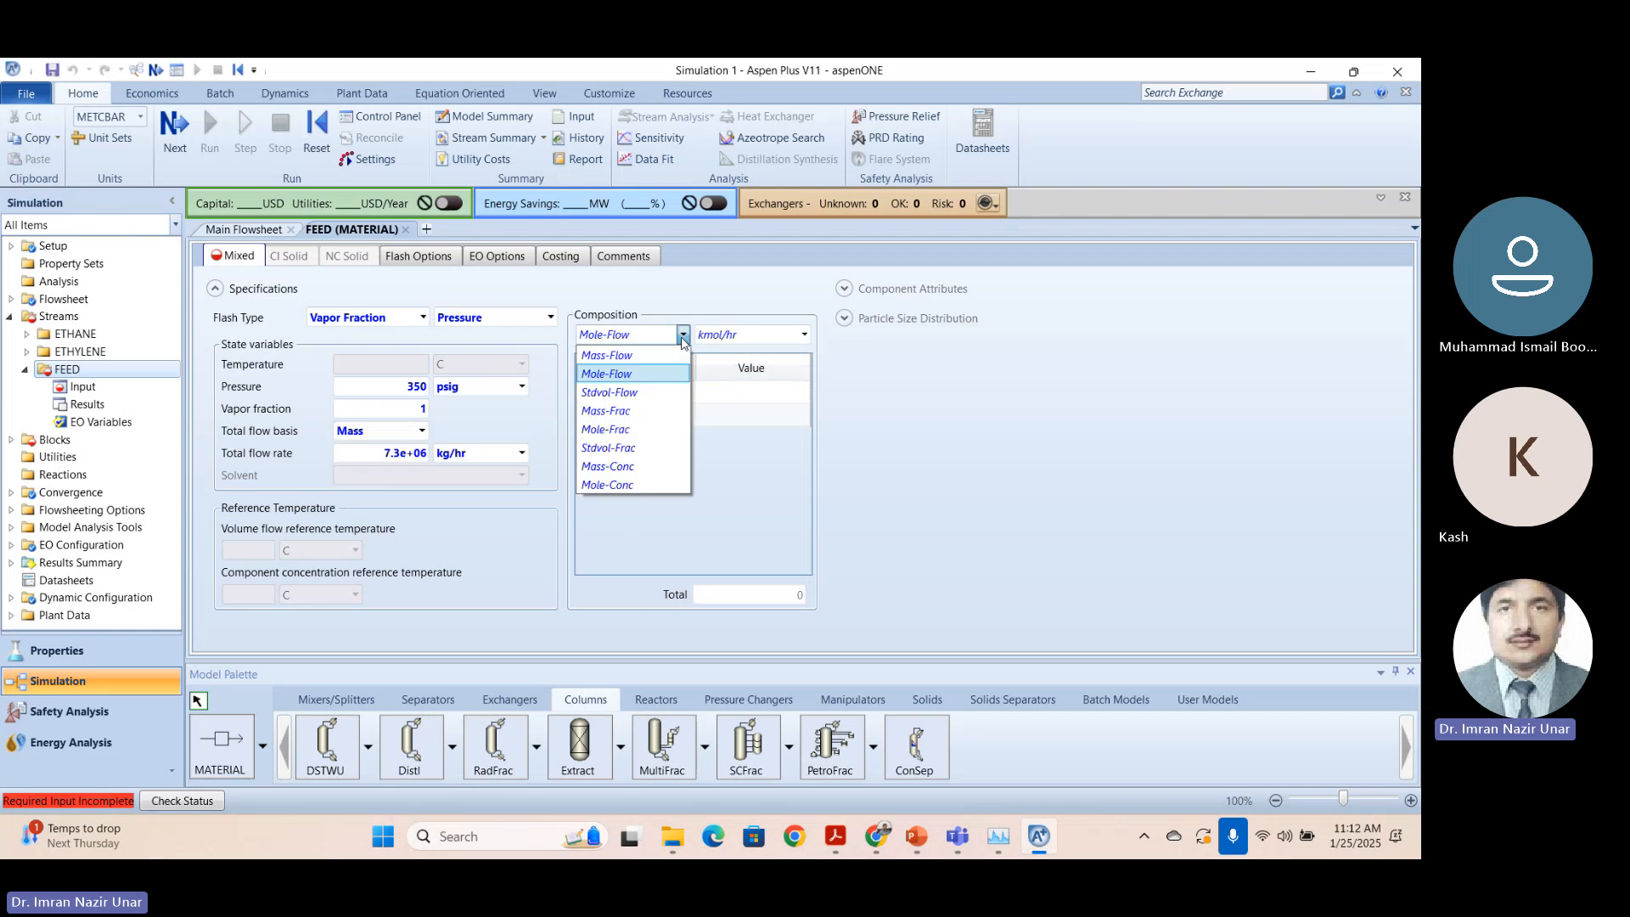
{"action": "left_click", "coordinate": [630, 411]}
{"action": "left_click", "coordinate": [748, 410]}
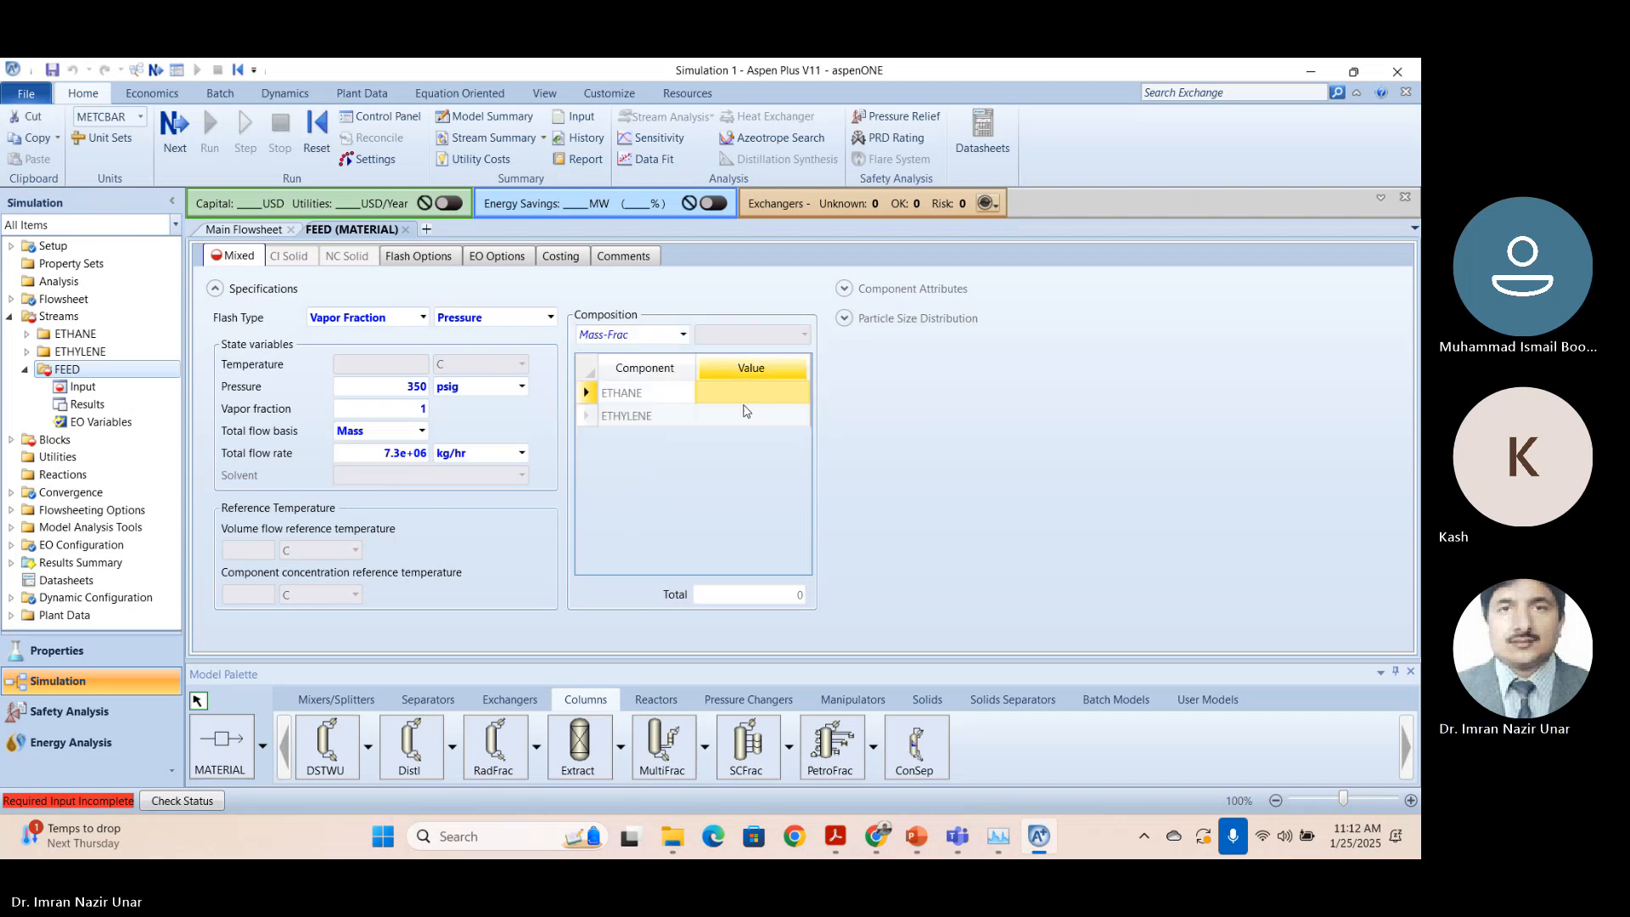
{"action": "key", "text": "alt+Tab"}
{"action": "key", "text": "alt+Tab"}
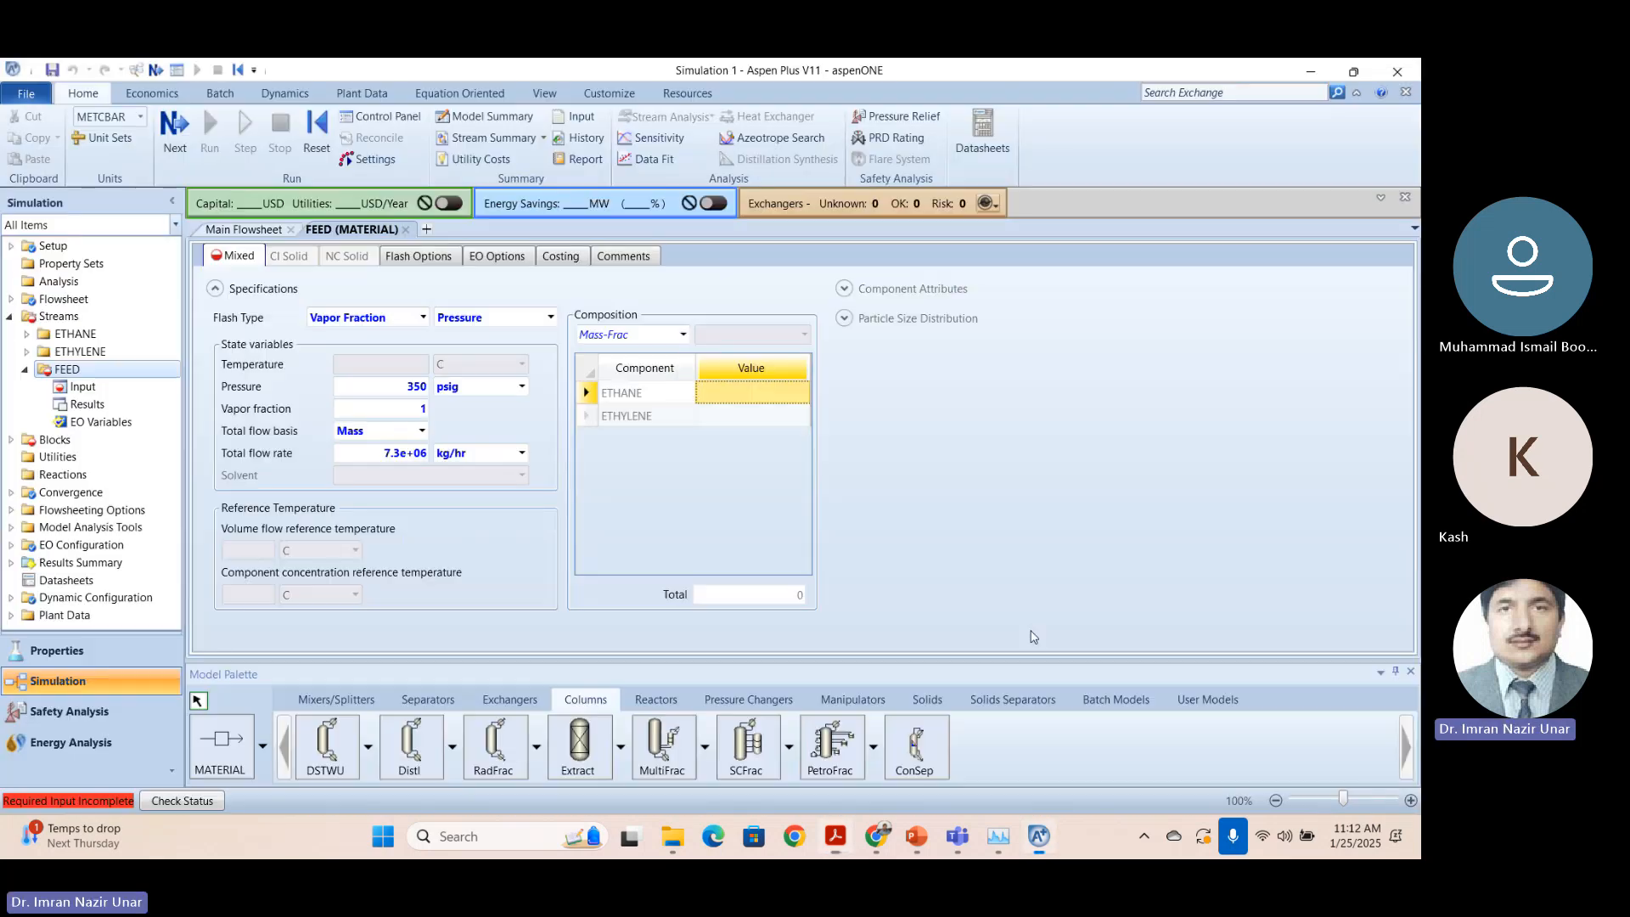
{"action": "type", "text": "0.315"}
{"action": "key", "text": "Return"}
{"action": "key", "text": "alt+Tab"}
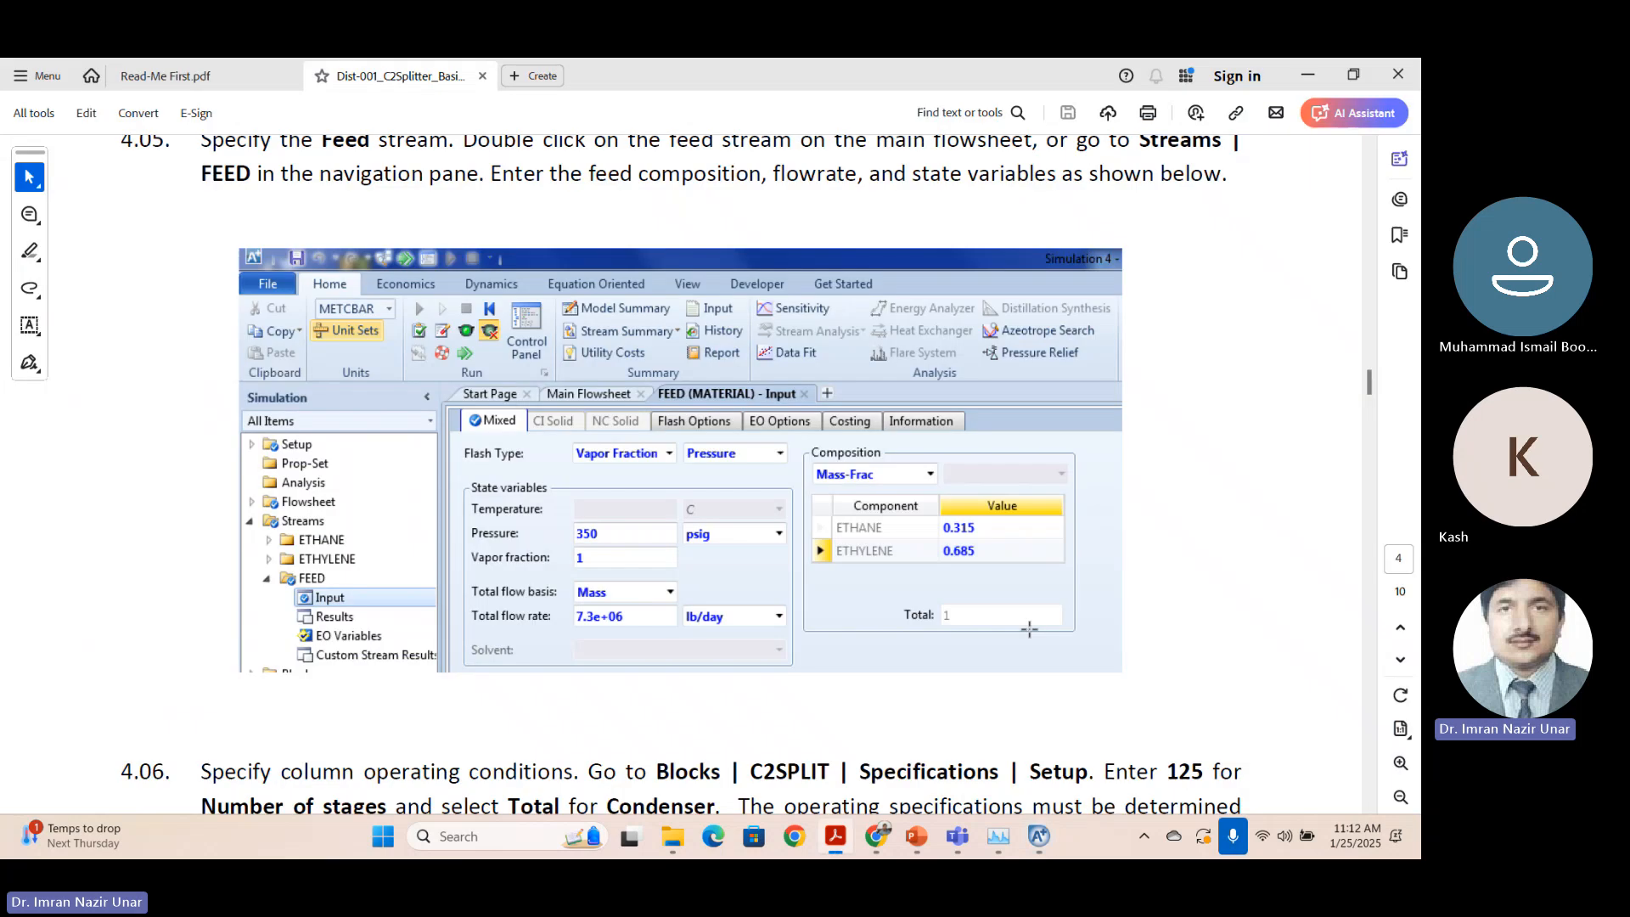
{"action": "key", "text": "alt+Tab"}
{"action": "type", "text": "0."}
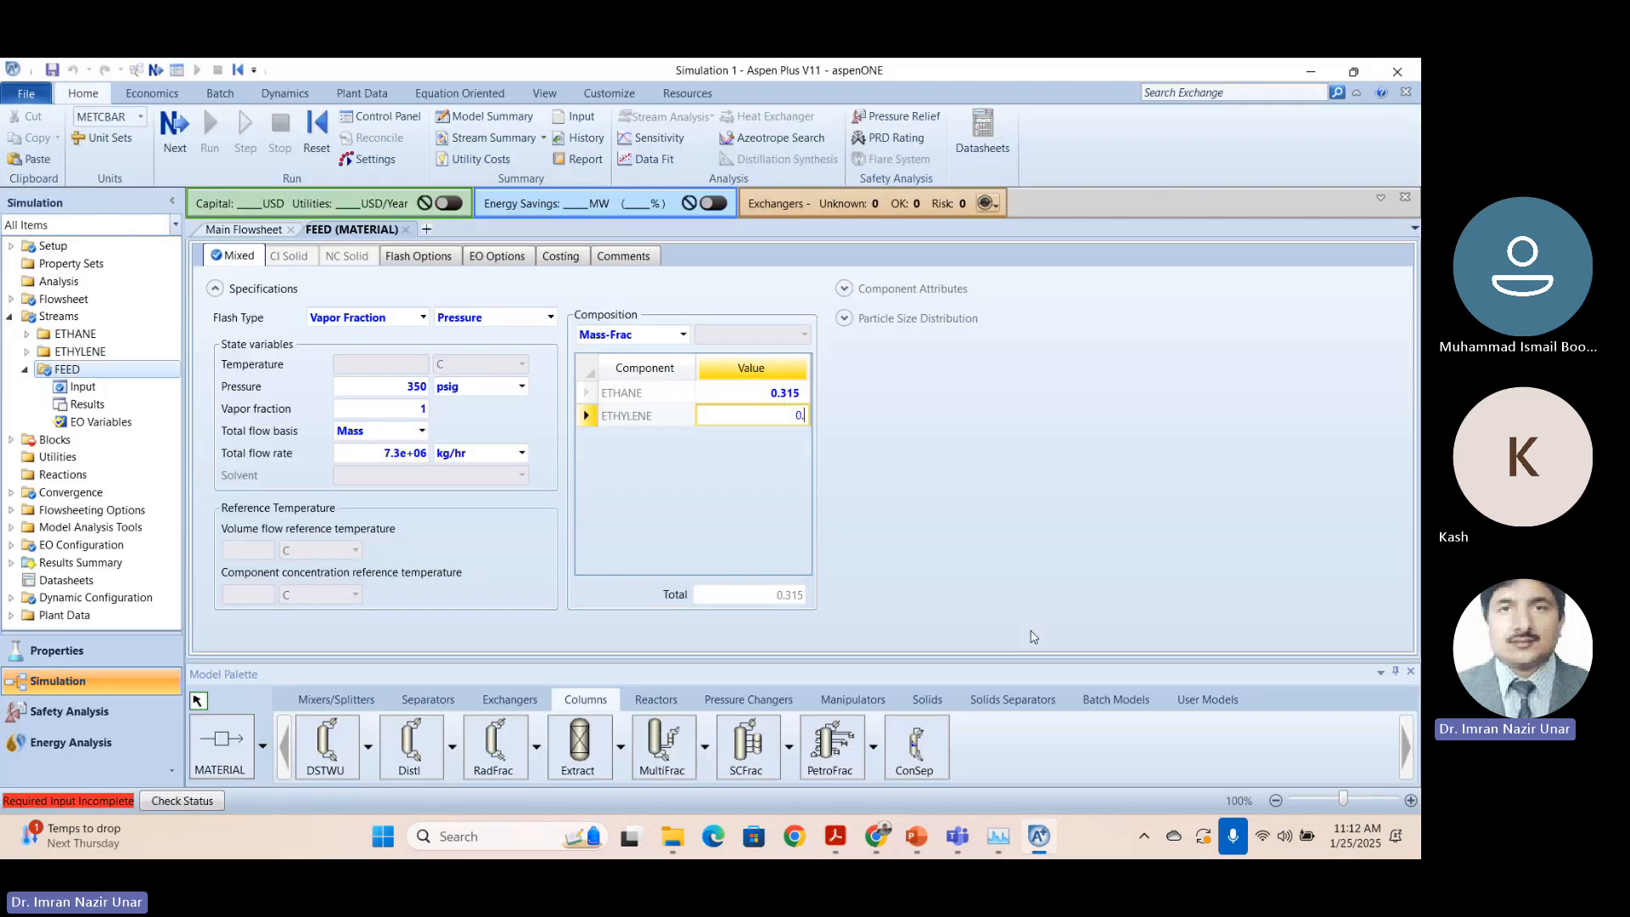
{"action": "type", "text": "685"}
{"action": "key", "text": "Return"}
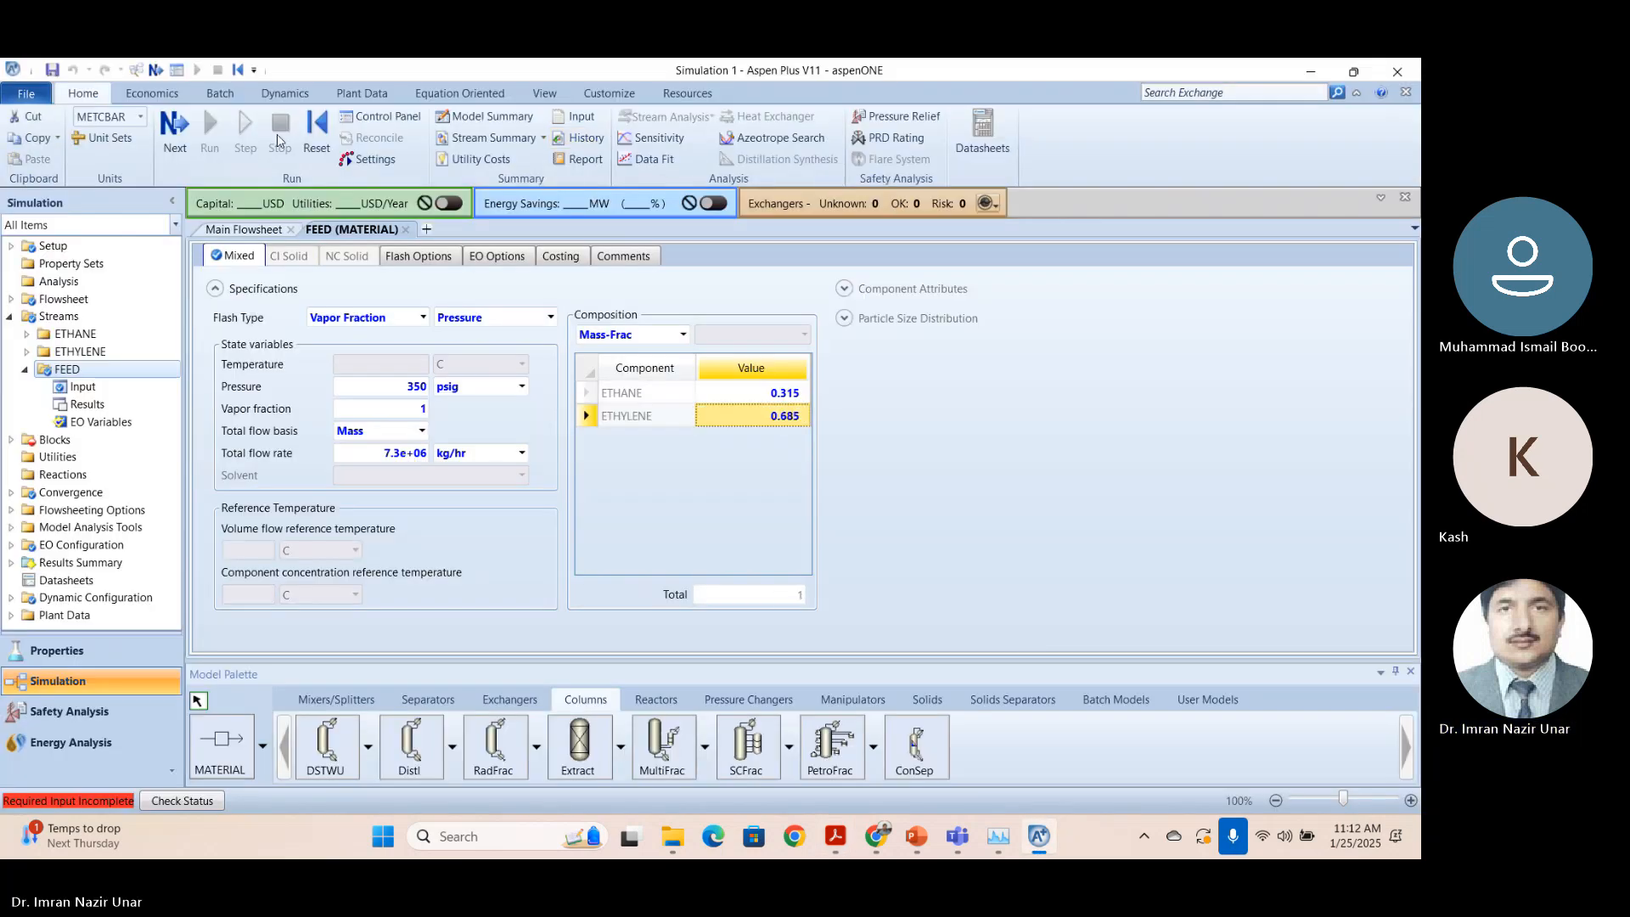
Open the C2SPLIT column's setup from the main flowsheet and specify 125 stages with a Total condenser.
{"action": "left_click", "coordinate": [54, 440]}
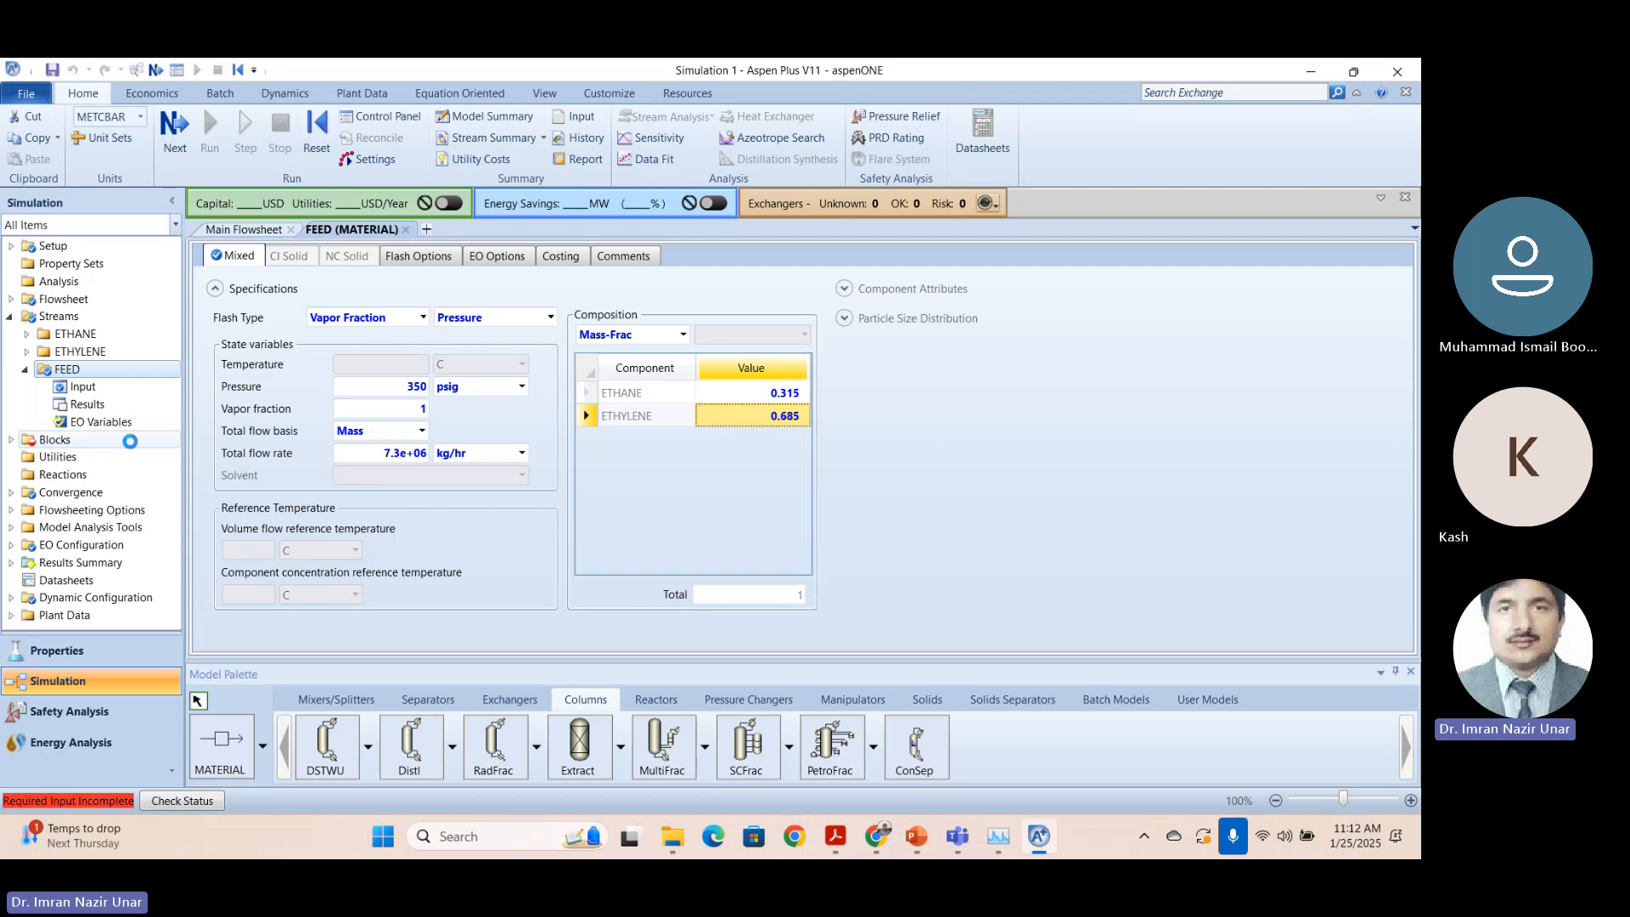
{"action": "left_click", "coordinate": [350, 230]}
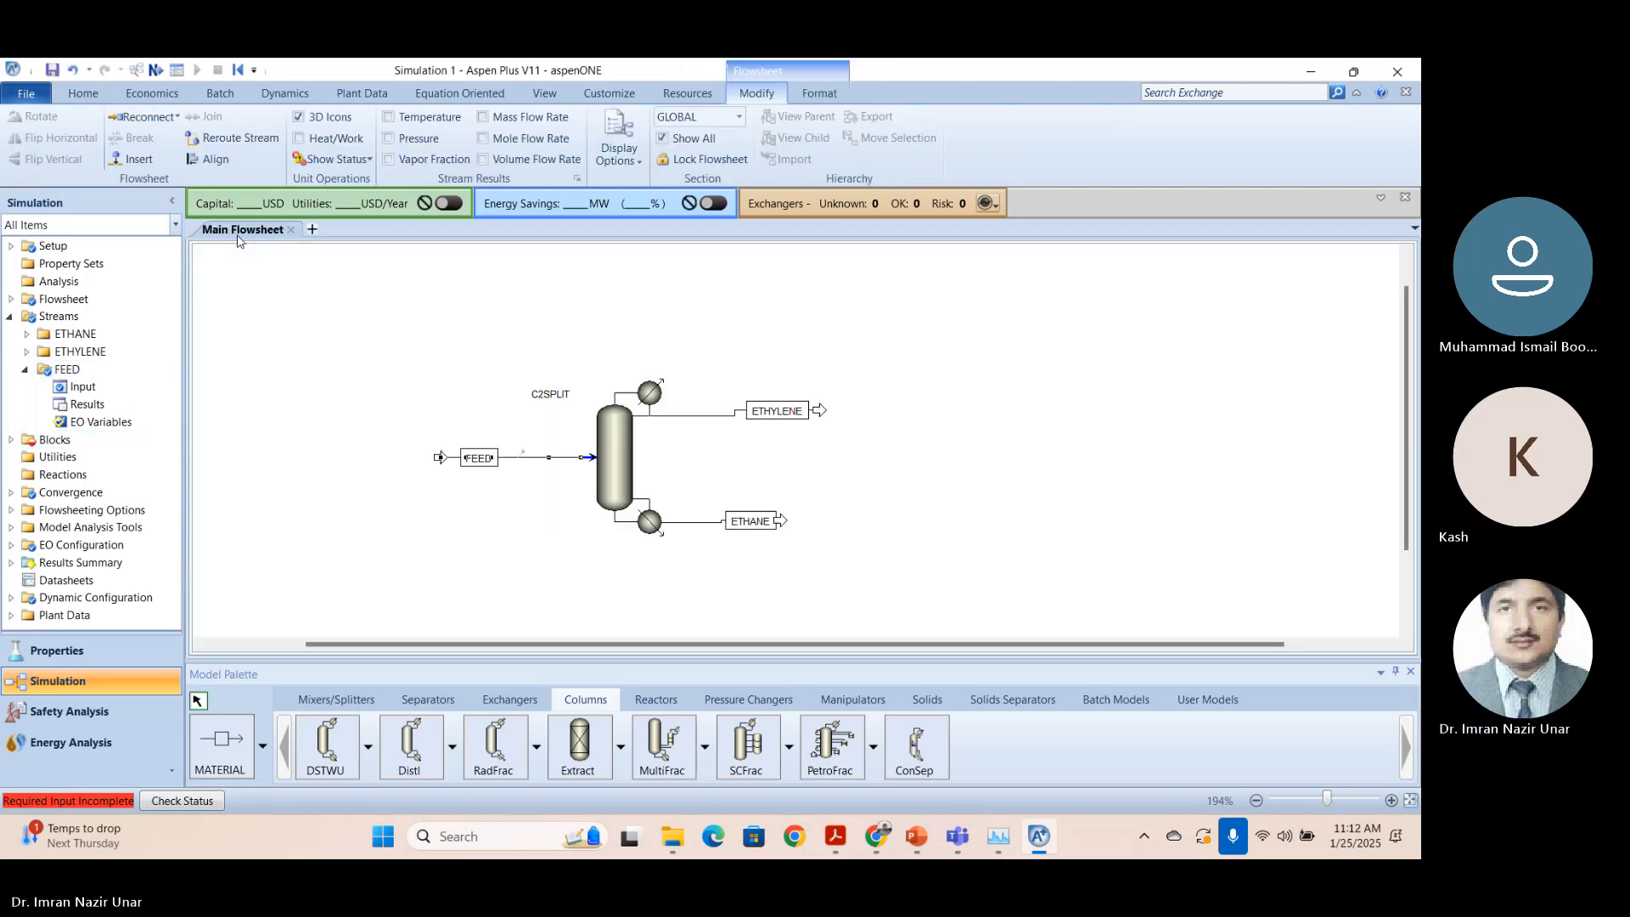
{"action": "left_click", "coordinate": [616, 443]}
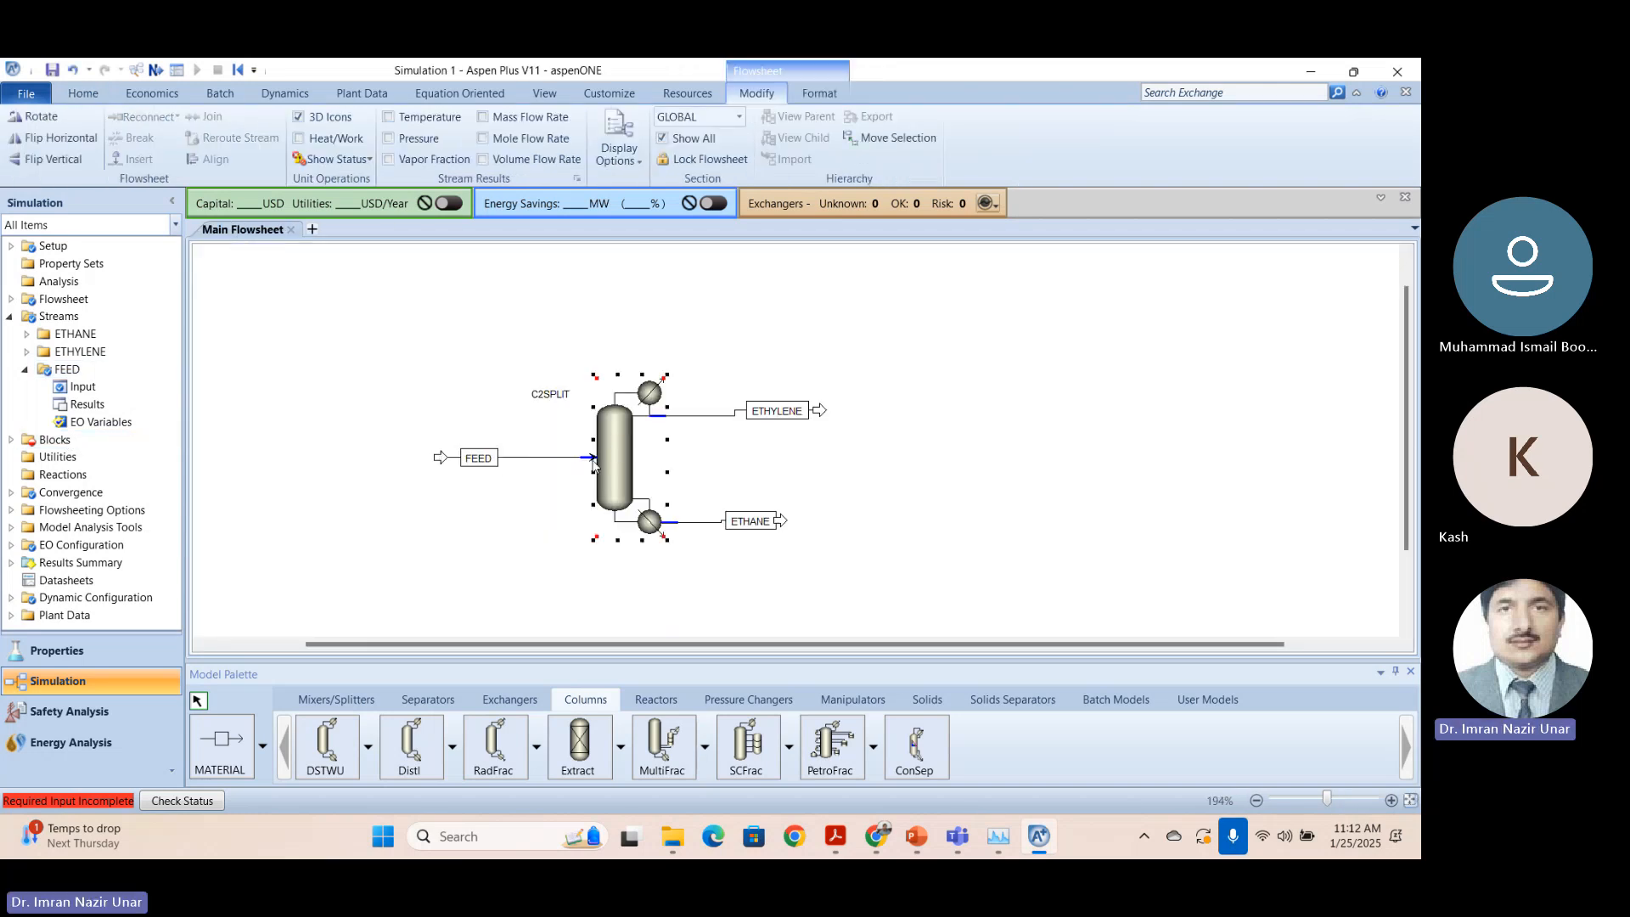
{"action": "double_click", "coordinate": [615, 443]}
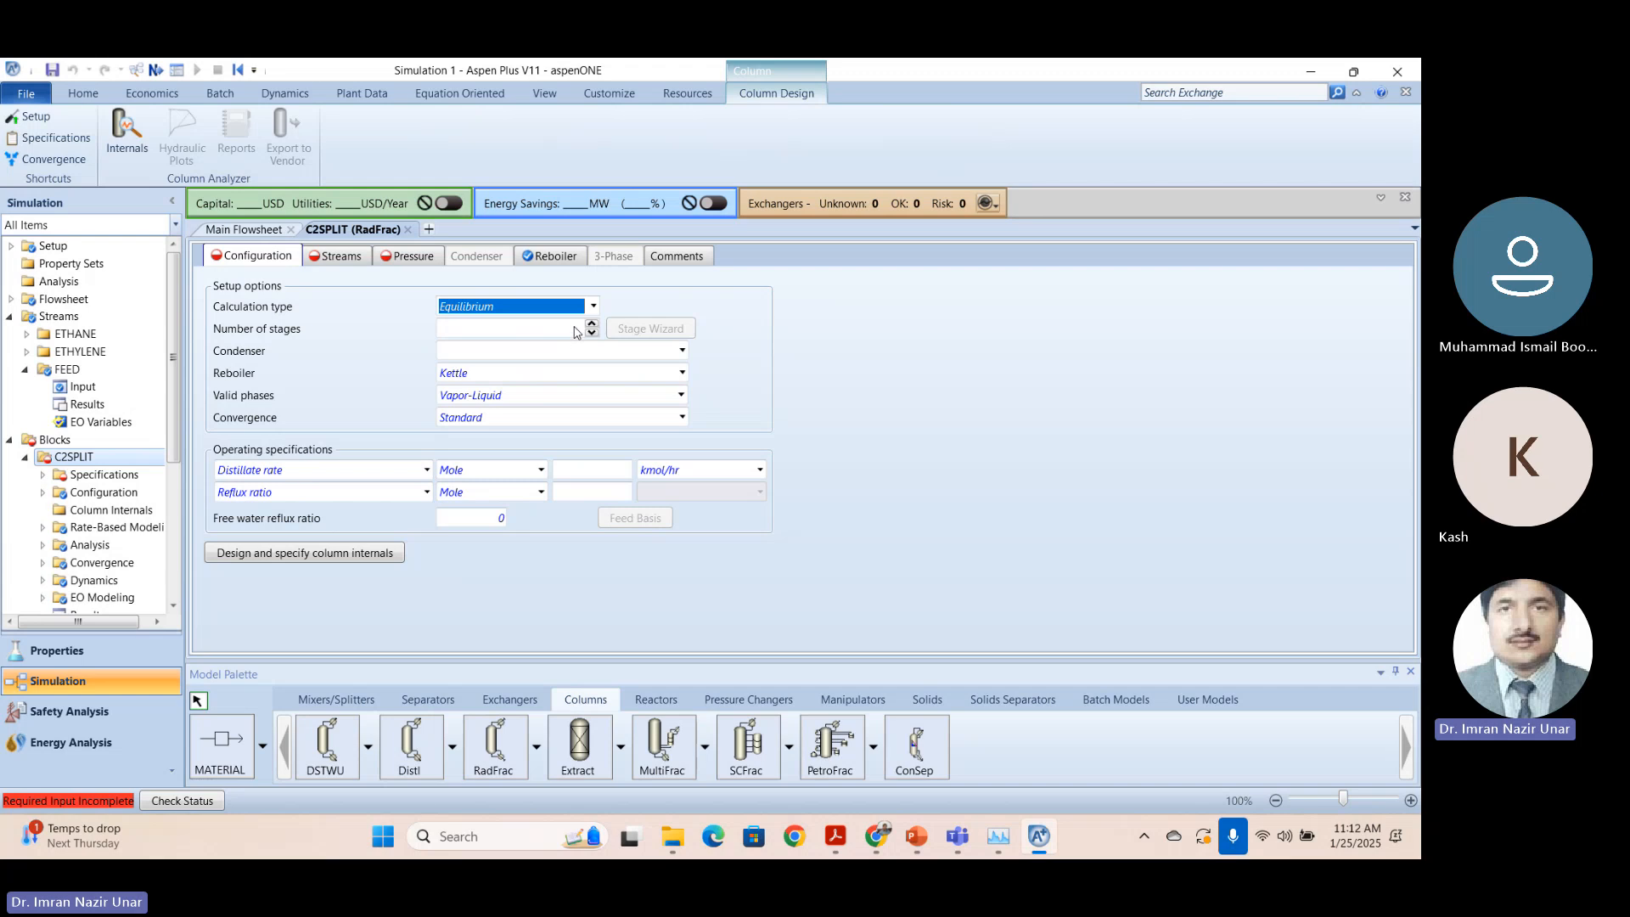
{"action": "left_click", "coordinate": [538, 328]}
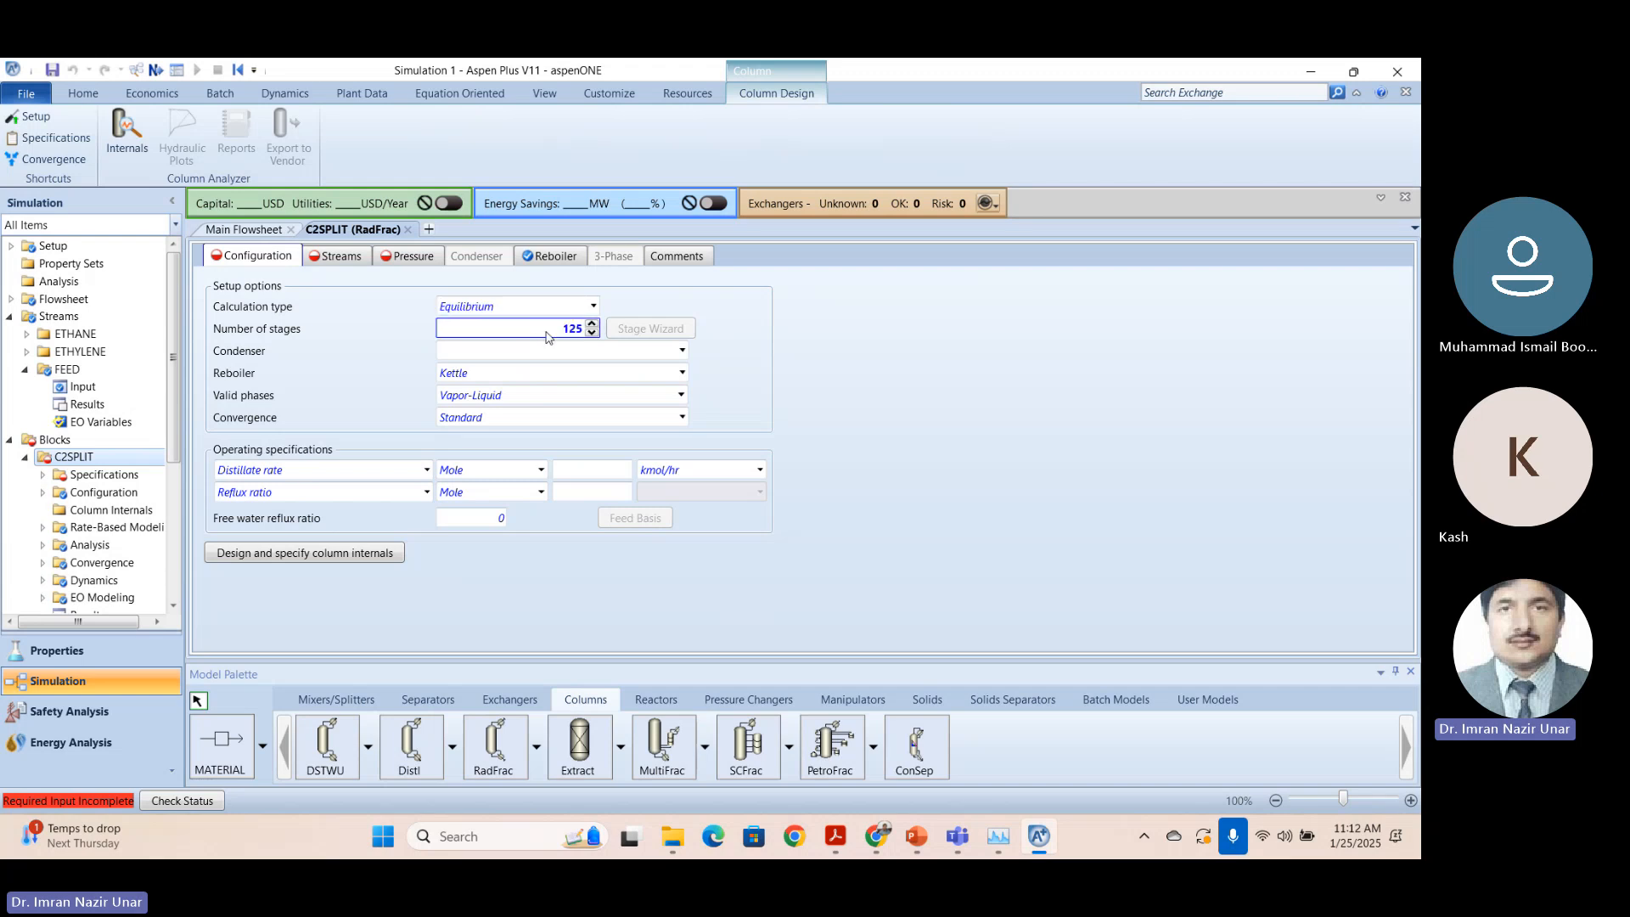
{"action": "type", "text": "125"}
{"action": "left_click", "coordinate": [683, 351]}
{"action": "left_click", "coordinate": [459, 368]}
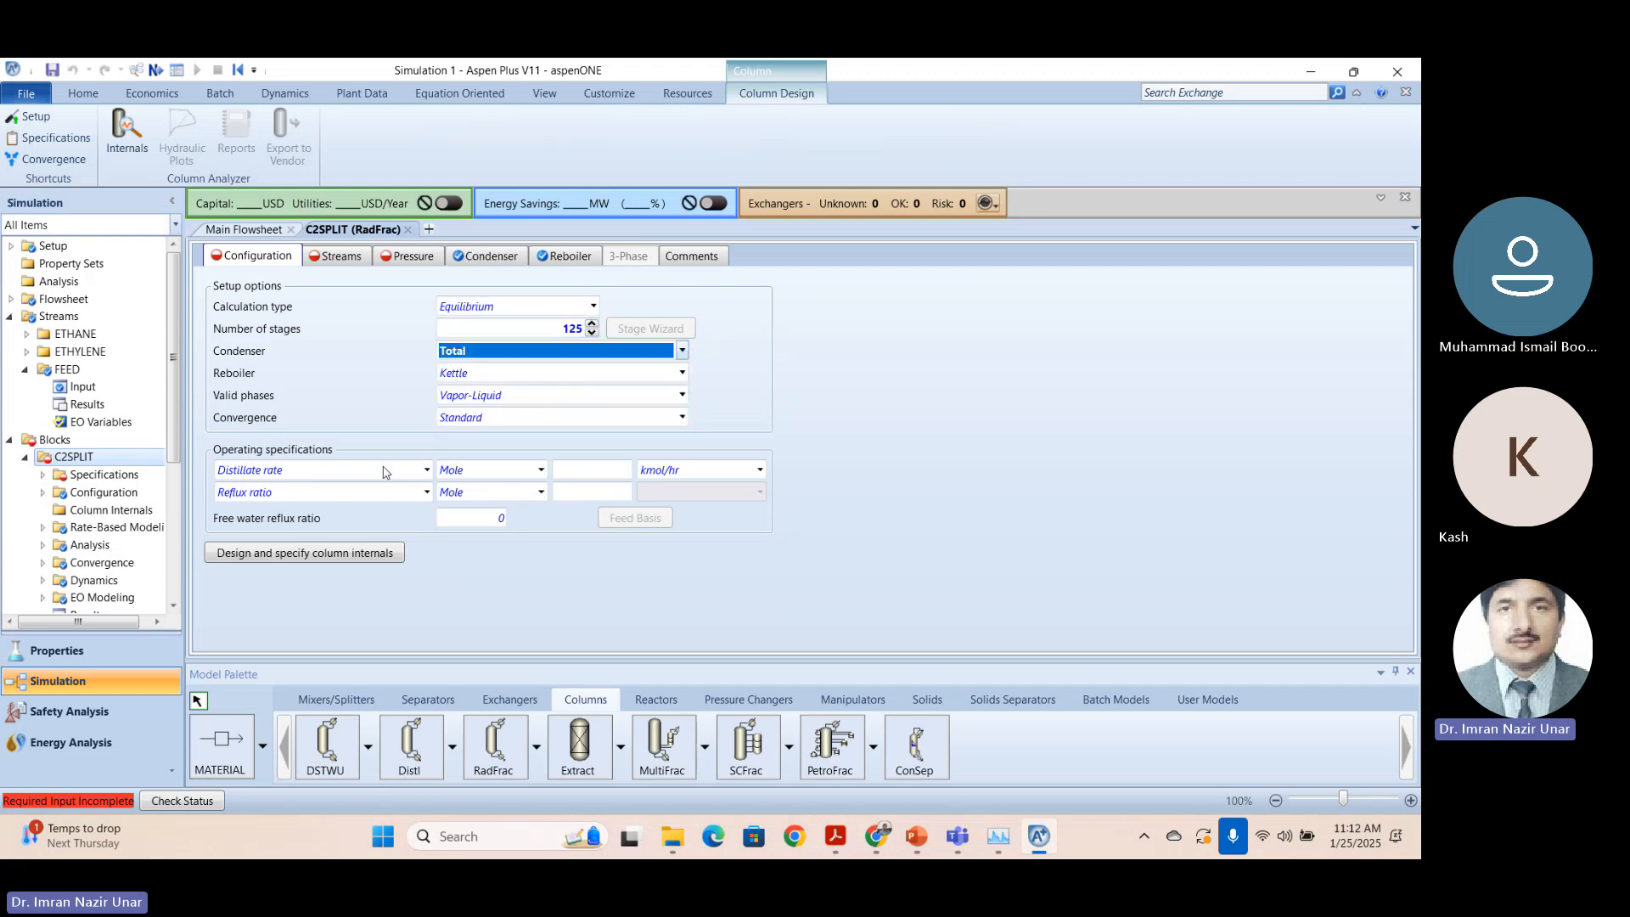
Specify the column's distillate to feed ratio on a Mass basis as 0.684932, taking the value from the PDF guide.
{"action": "left_click", "coordinate": [426, 470]}
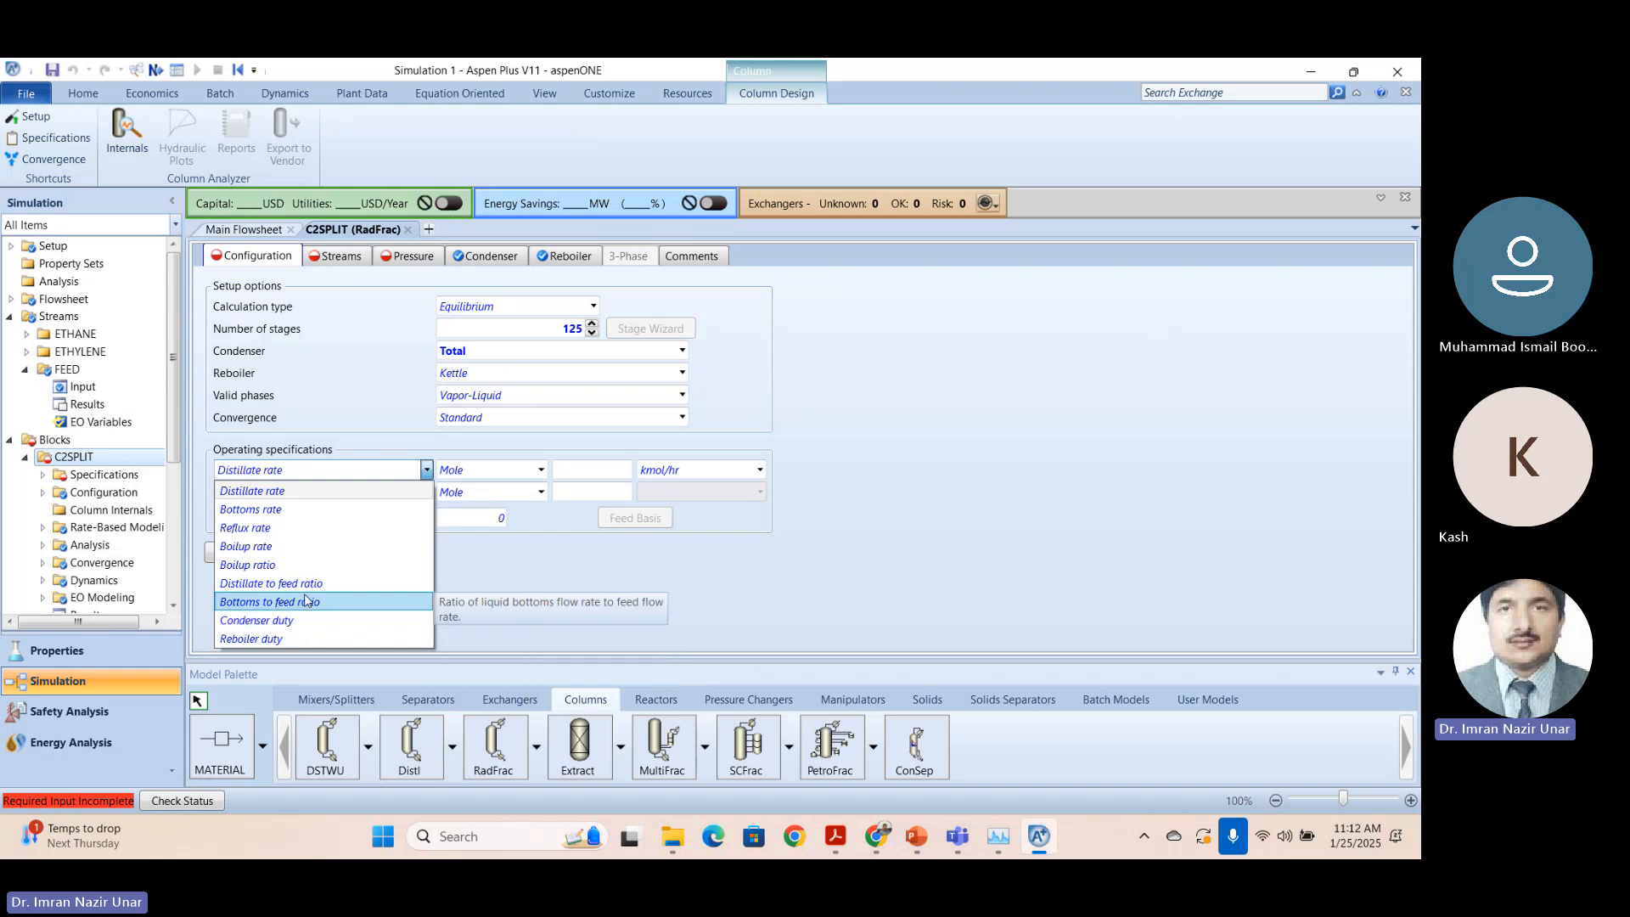
{"action": "left_click", "coordinate": [344, 584]}
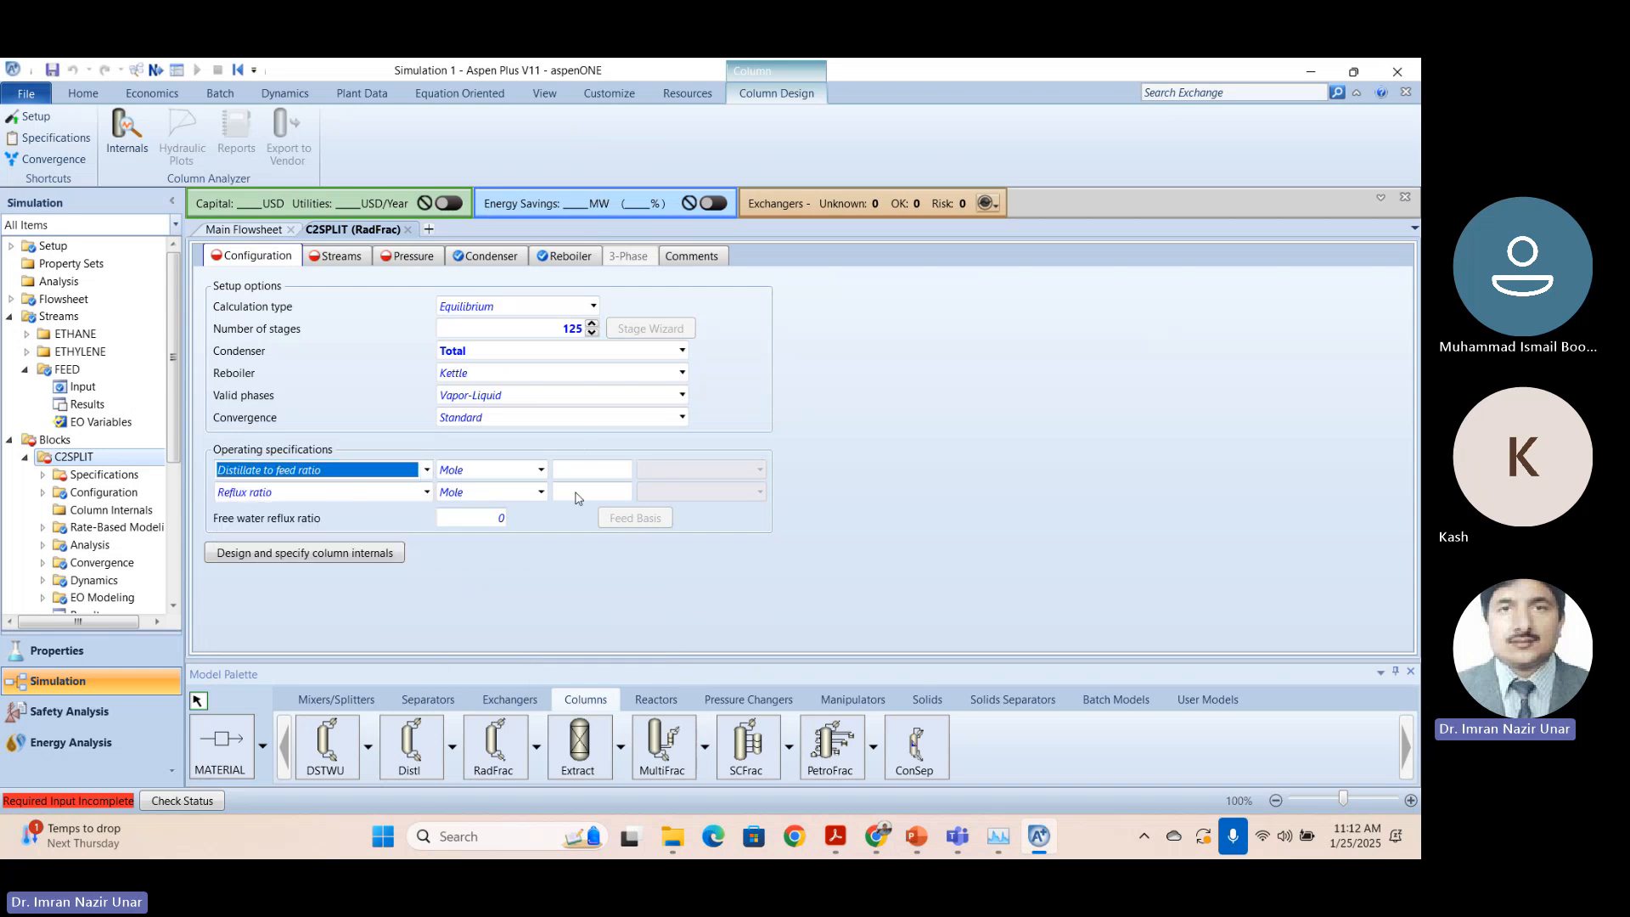
{"action": "left_click", "coordinate": [541, 470]}
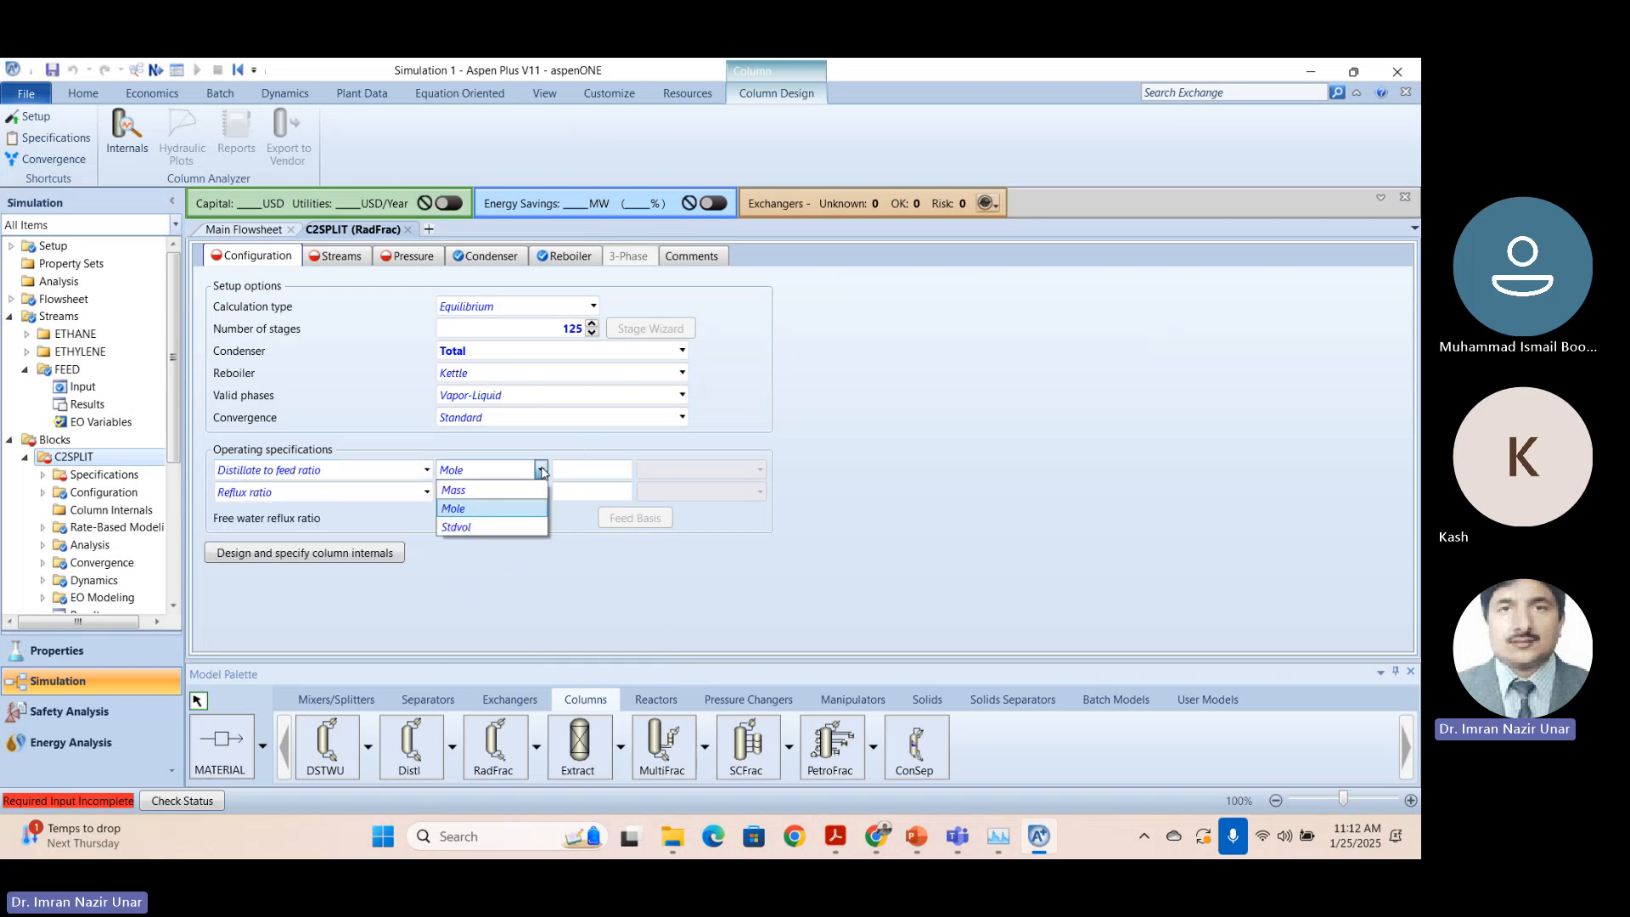
{"action": "left_click", "coordinate": [459, 489]}
{"action": "key", "text": "alt+Tab"}
{"action": "scroll", "coordinate": [915, 518], "scroll_direction": "down", "scroll_amount": 10}
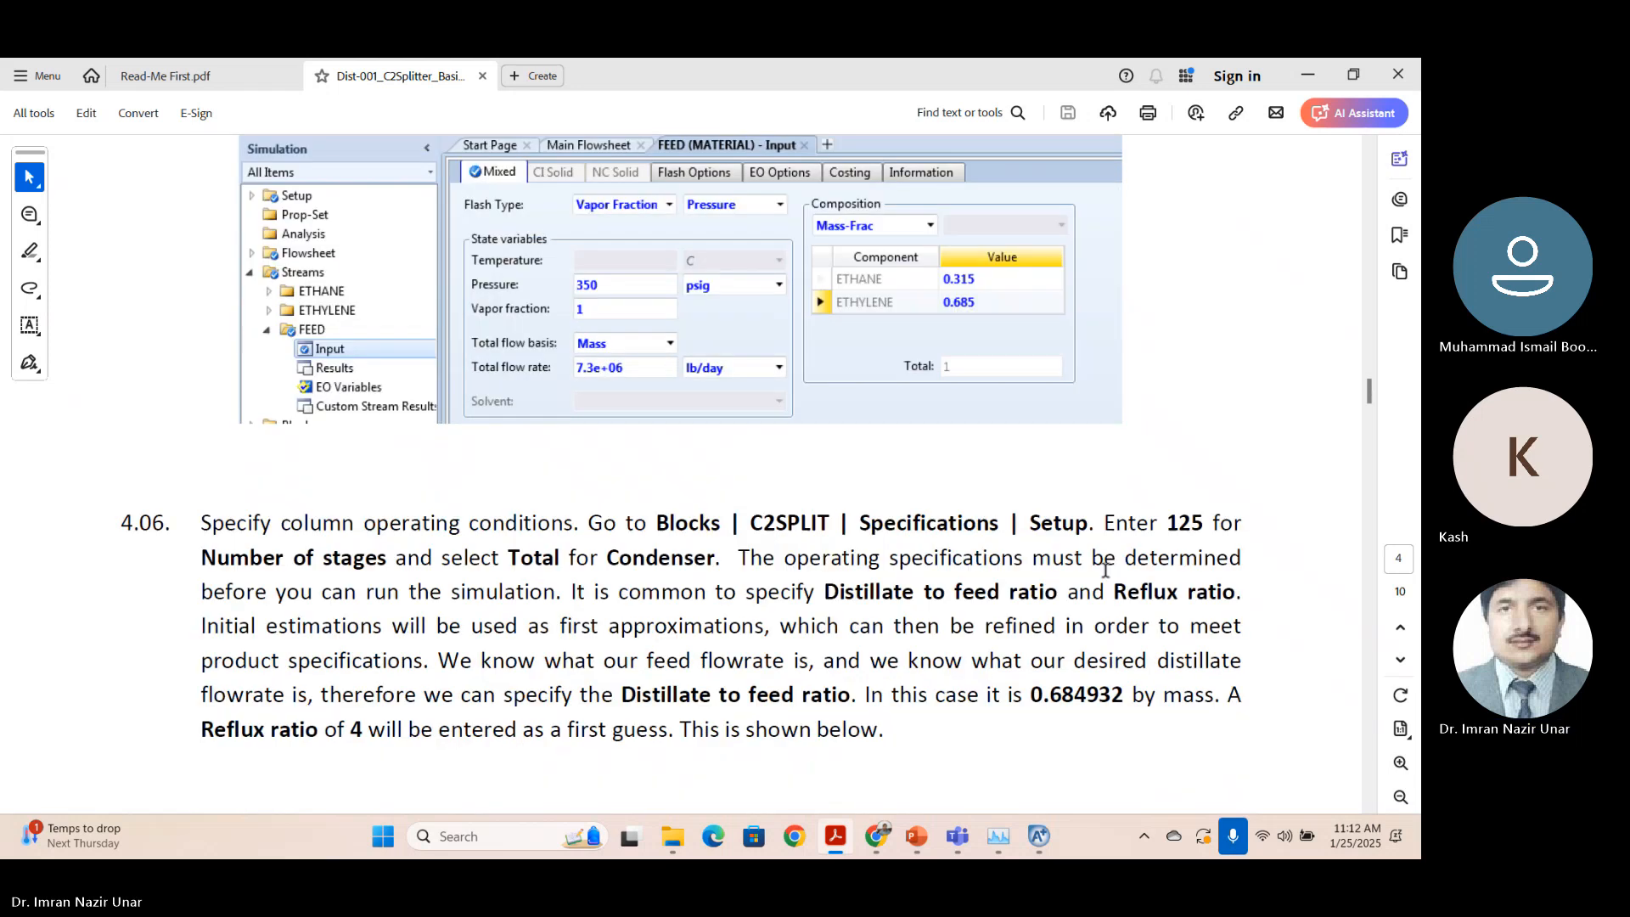
{"action": "scroll", "coordinate": [877, 540], "scroll_direction": "down", "scroll_amount": 3}
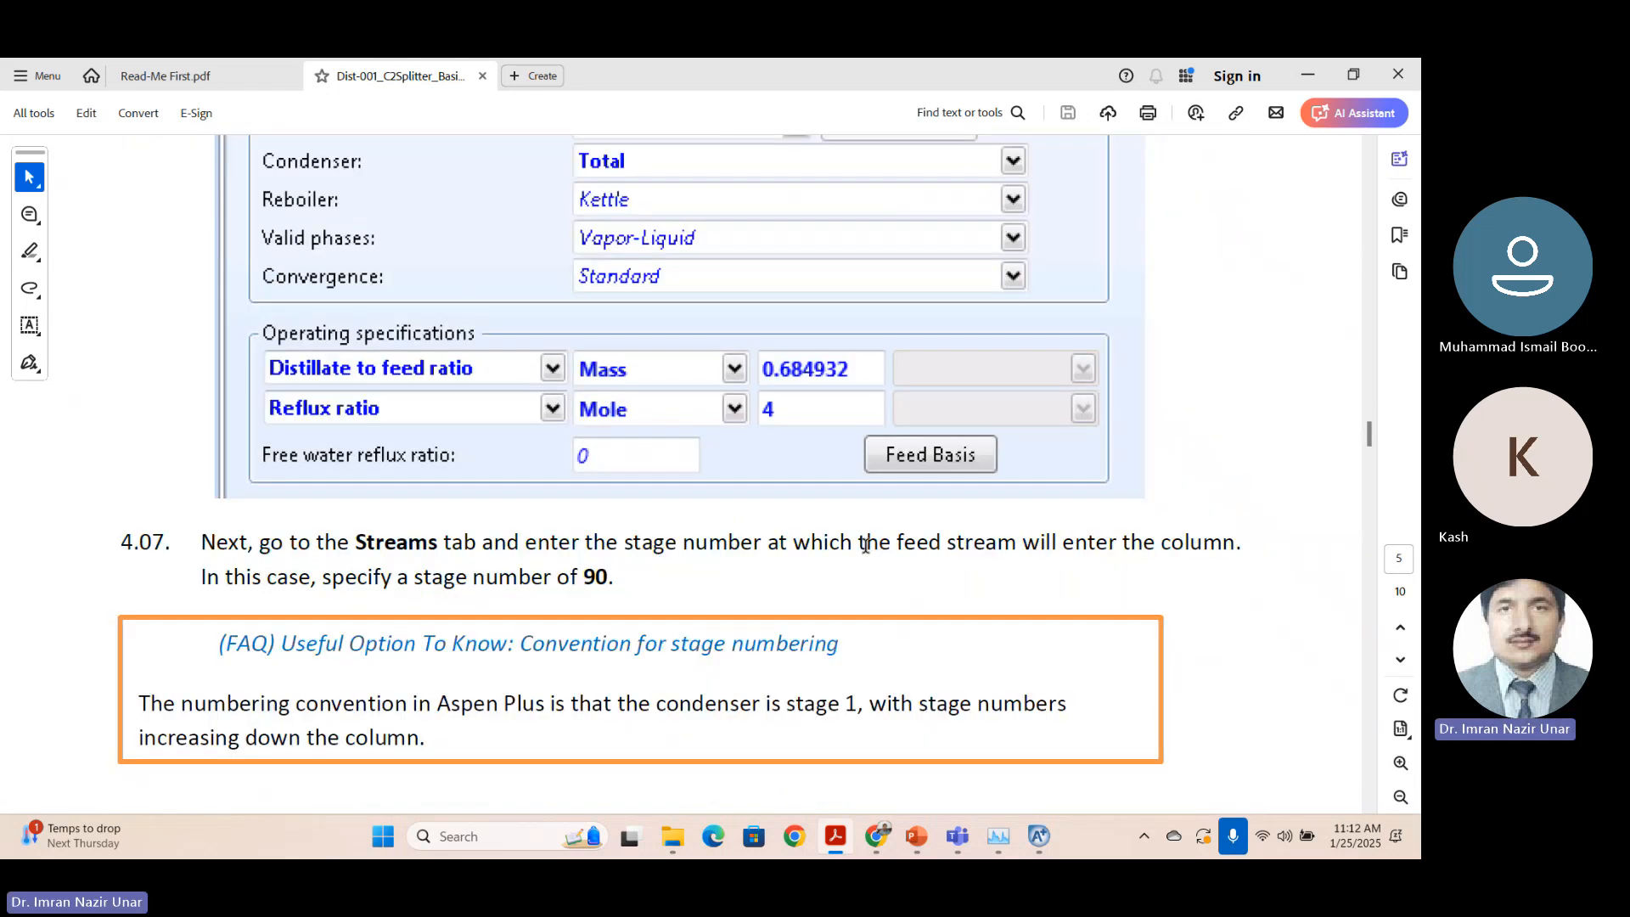
{"action": "key", "text": "alt+Tab"}
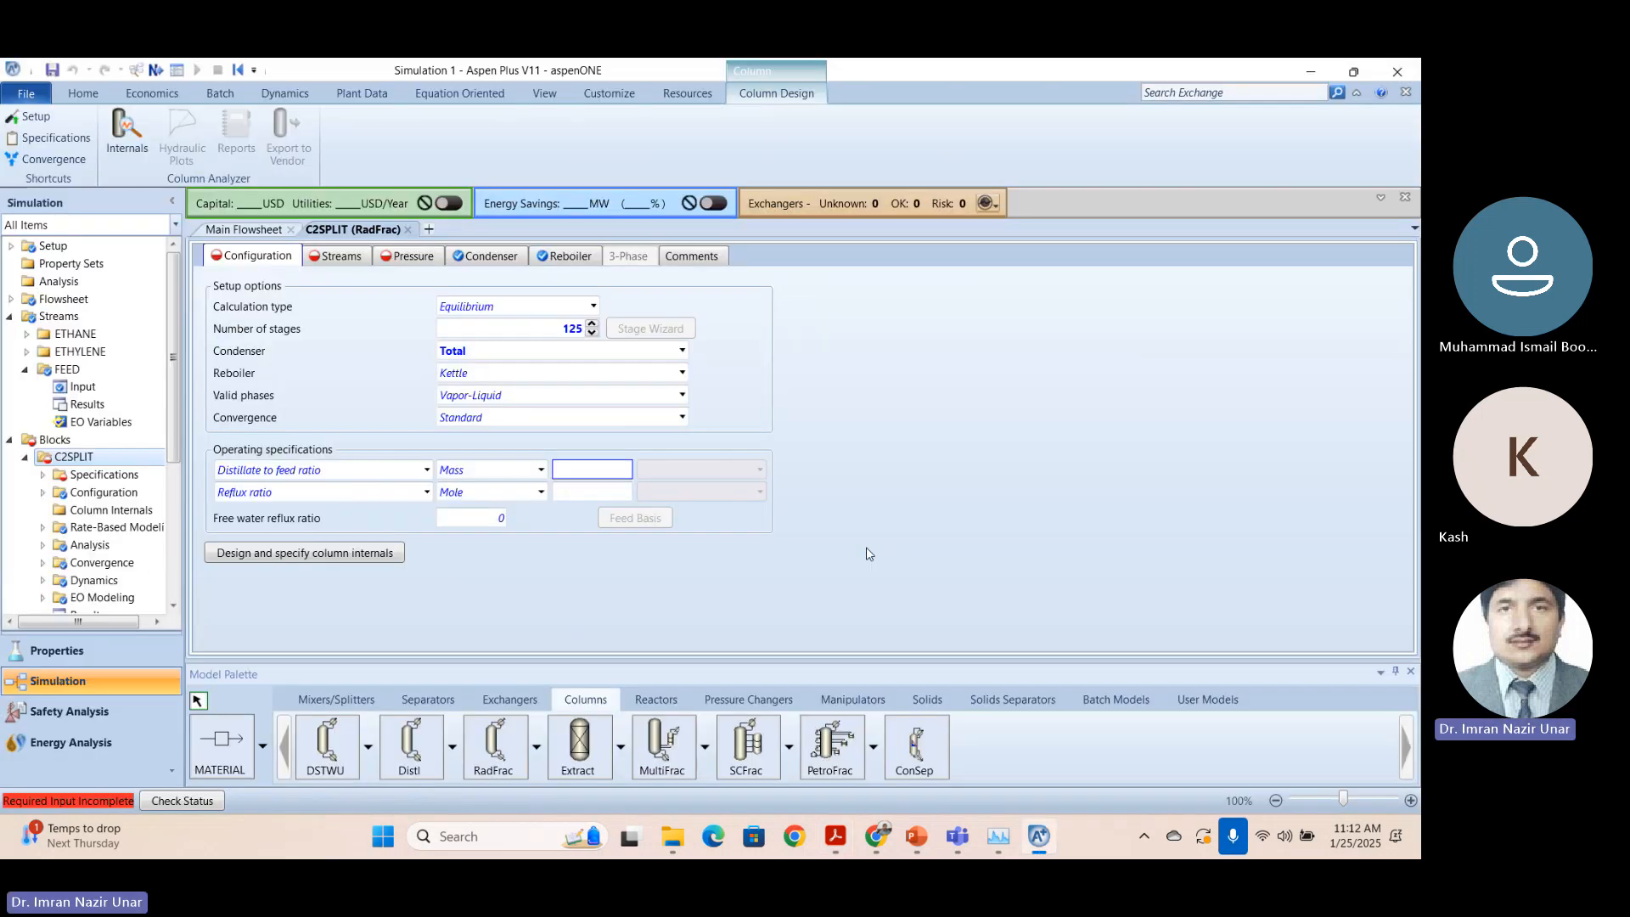
{"action": "type", "text": "0.684932"}
{"action": "key", "text": "Return"}
Check the PDF guide for the reflux ratio and set C2SPLIT's mole reflux ratio to 4.
{"action": "key", "text": "alt+Tab"}
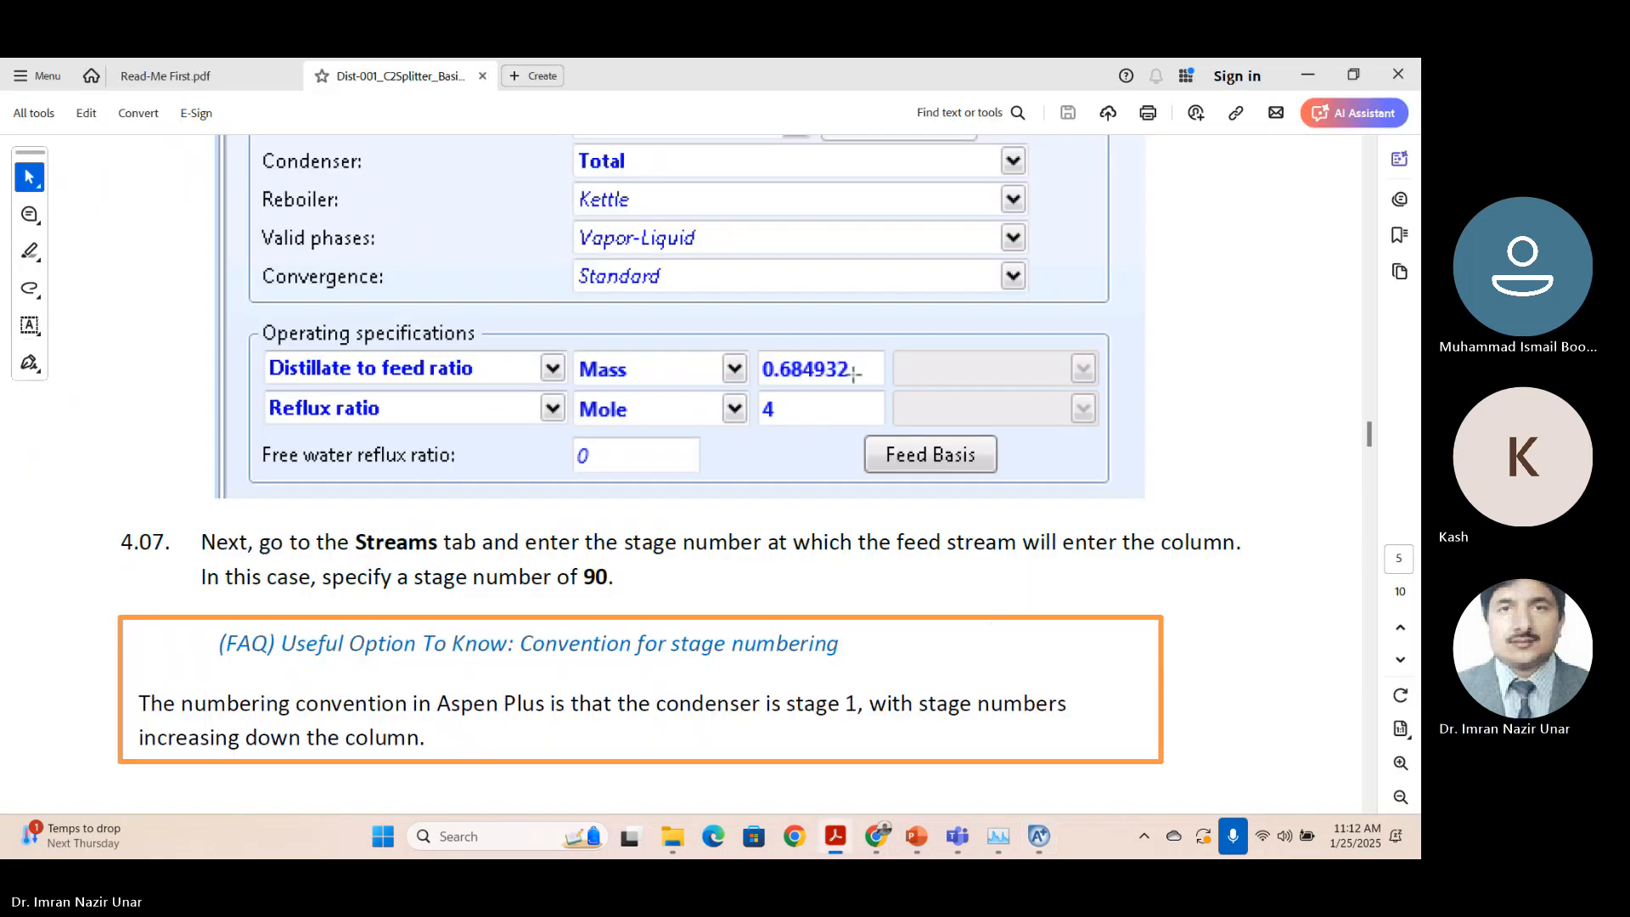
{"action": "key", "text": "alt+Tab"}
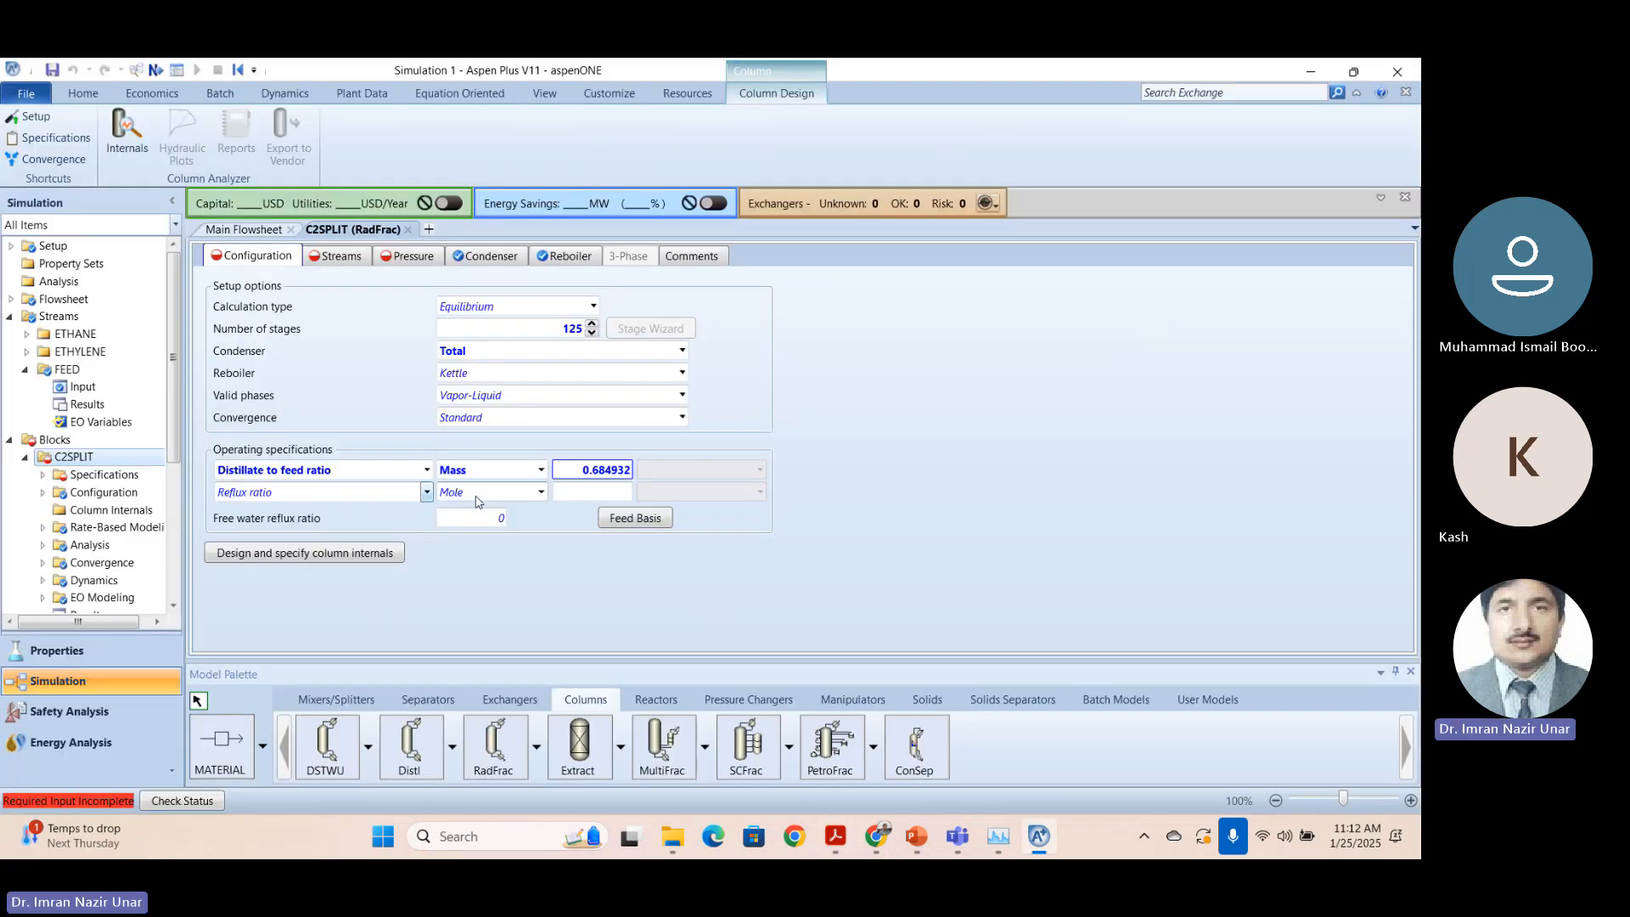
{"action": "left_click", "coordinate": [595, 492]}
{"action": "key", "text": "Return"}
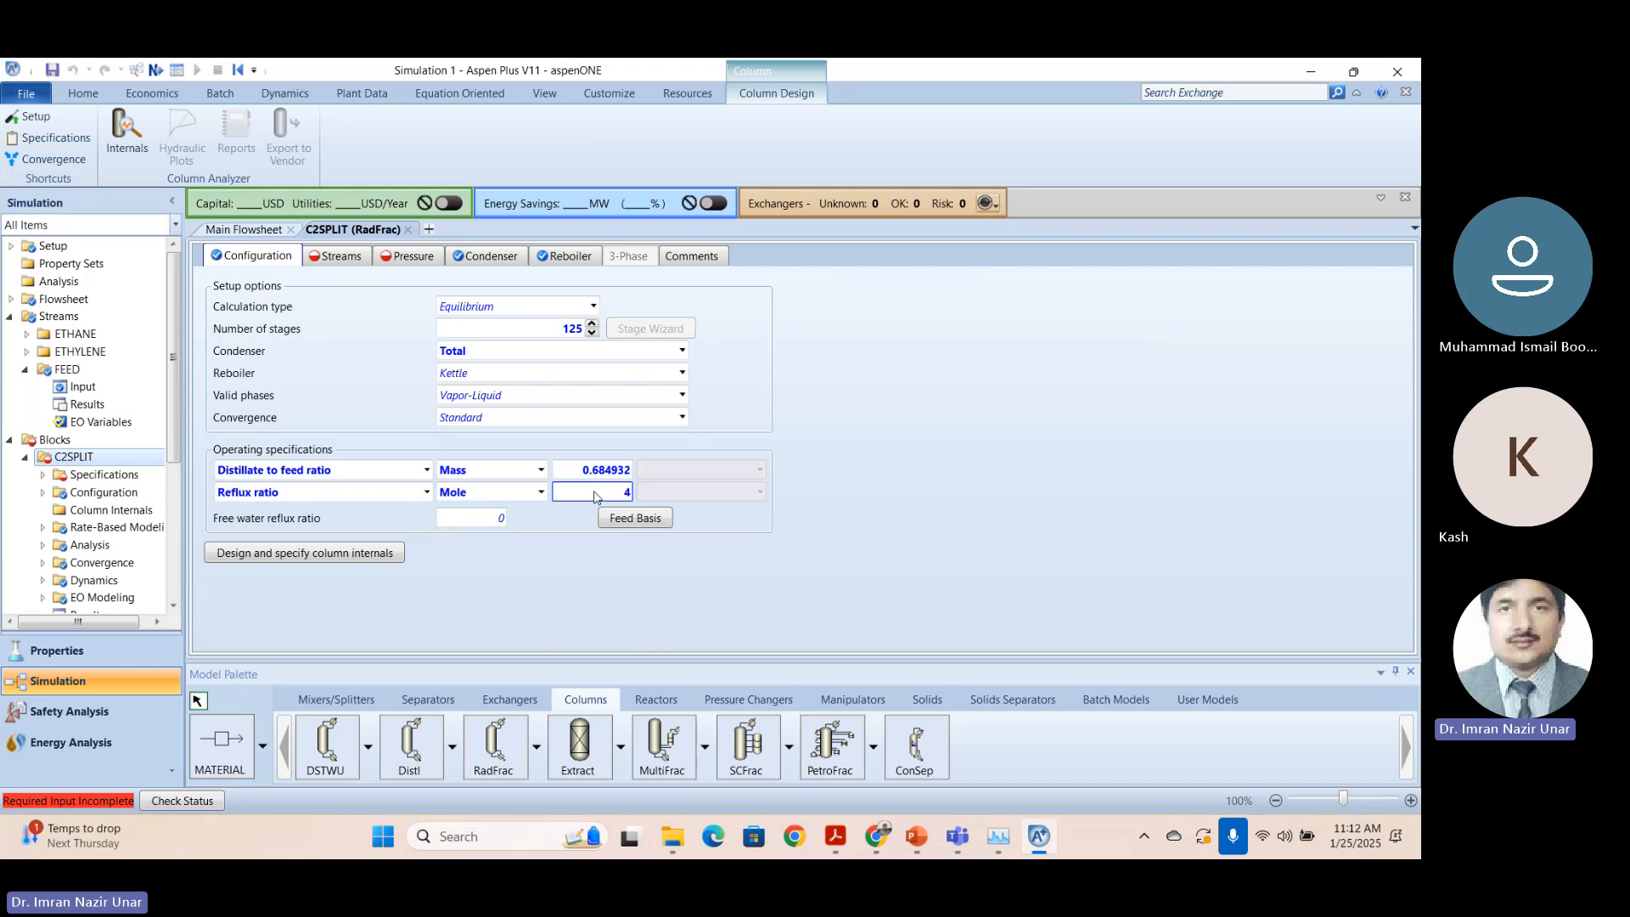
Set the FEED stream to enter the C2SPLIT column at stage 90.
{"action": "left_click", "coordinate": [357, 265]}
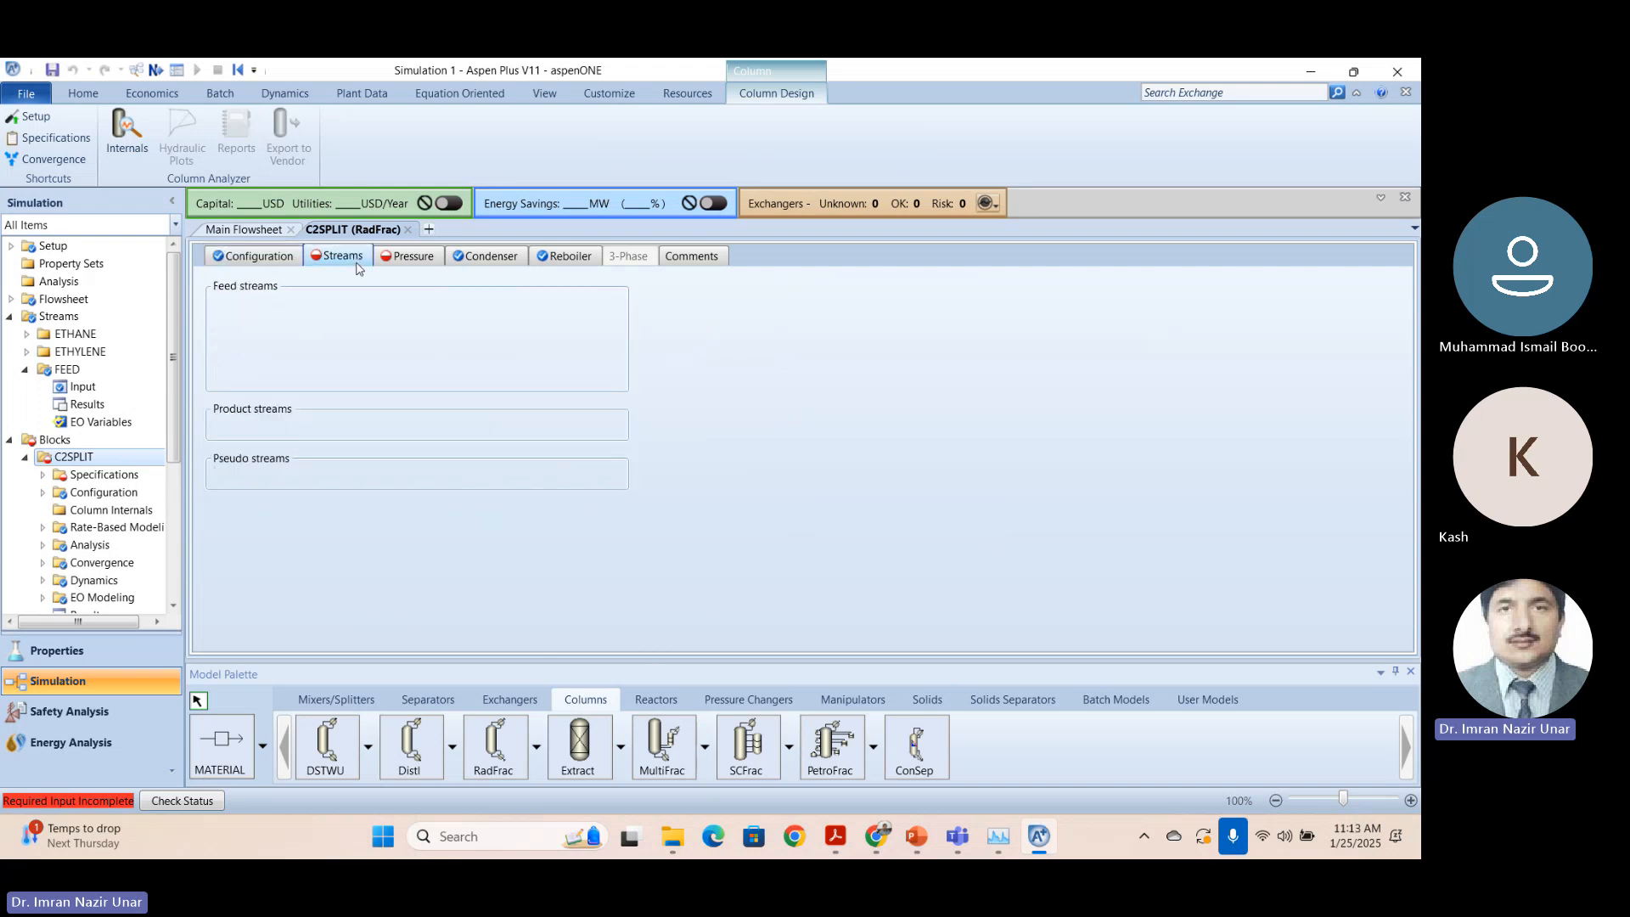
{"action": "left_click", "coordinate": [374, 334]}
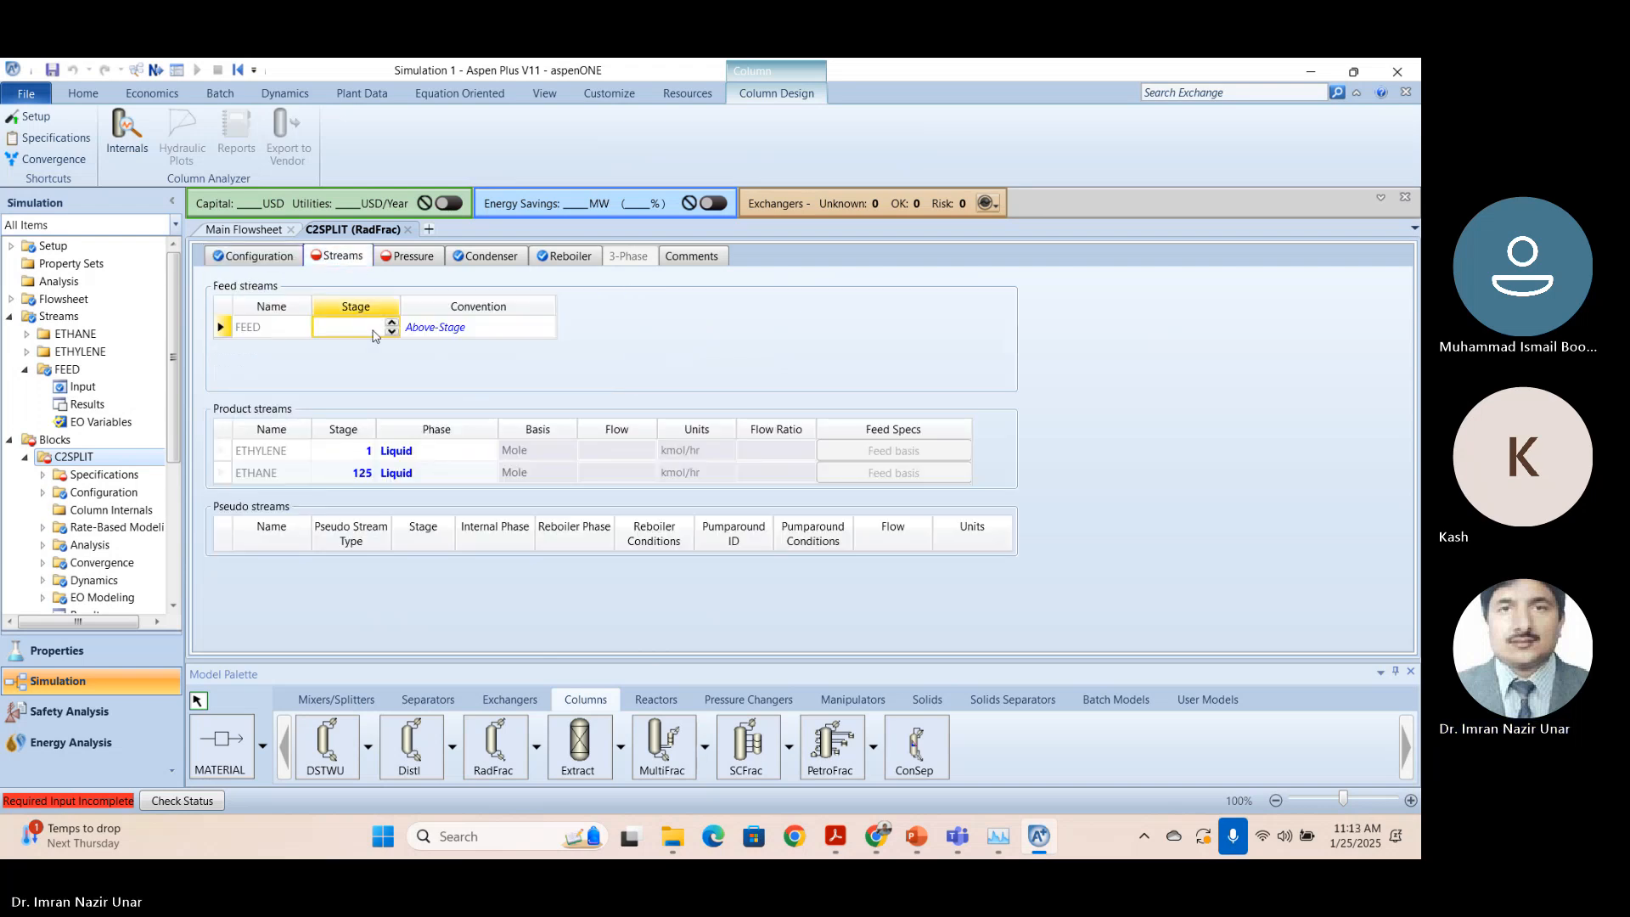
{"action": "type", "text": "90"}
{"action": "key", "text": "Return"}
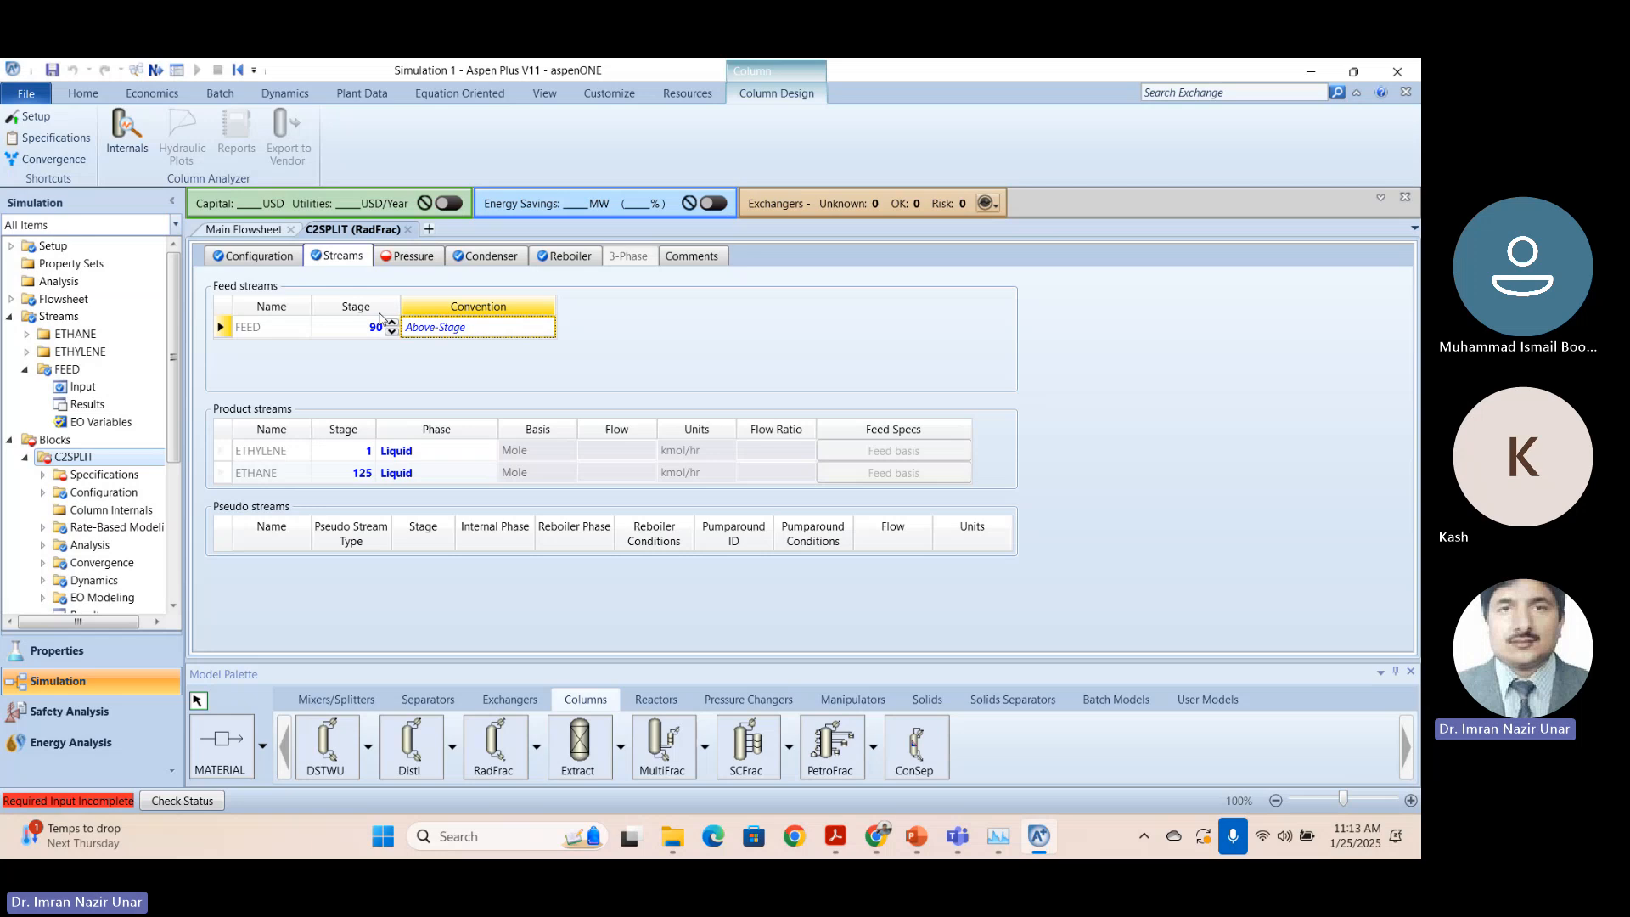
Set the column's stage 1 / condenser pressure to 300 psig.
{"action": "left_click", "coordinate": [413, 257]}
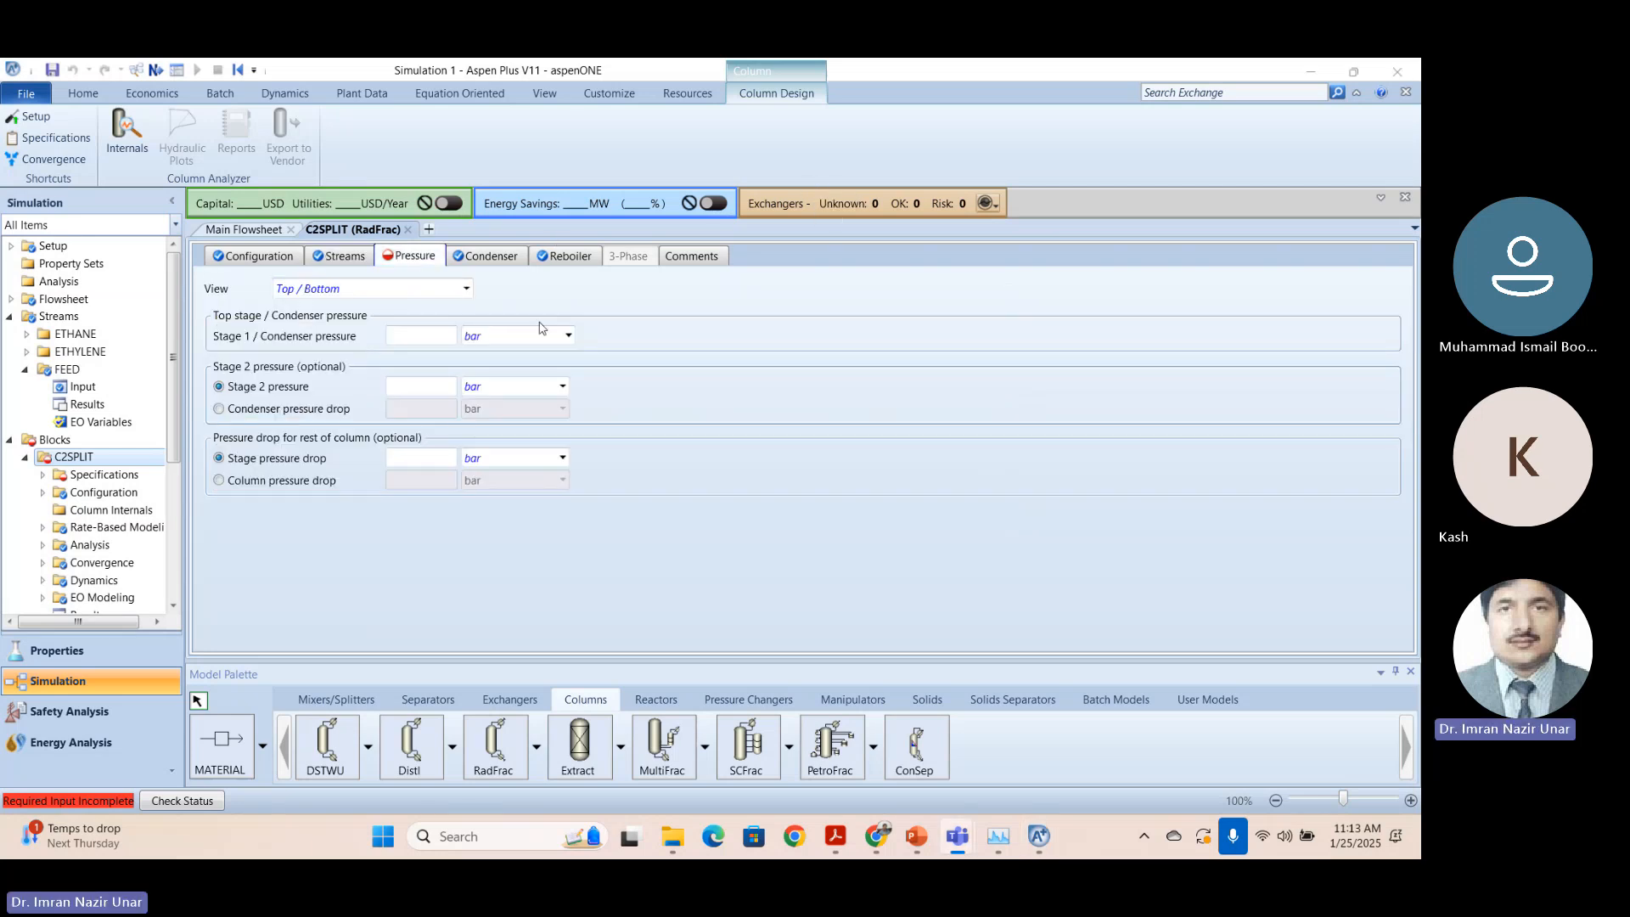
{"action": "left_click", "coordinate": [441, 335]}
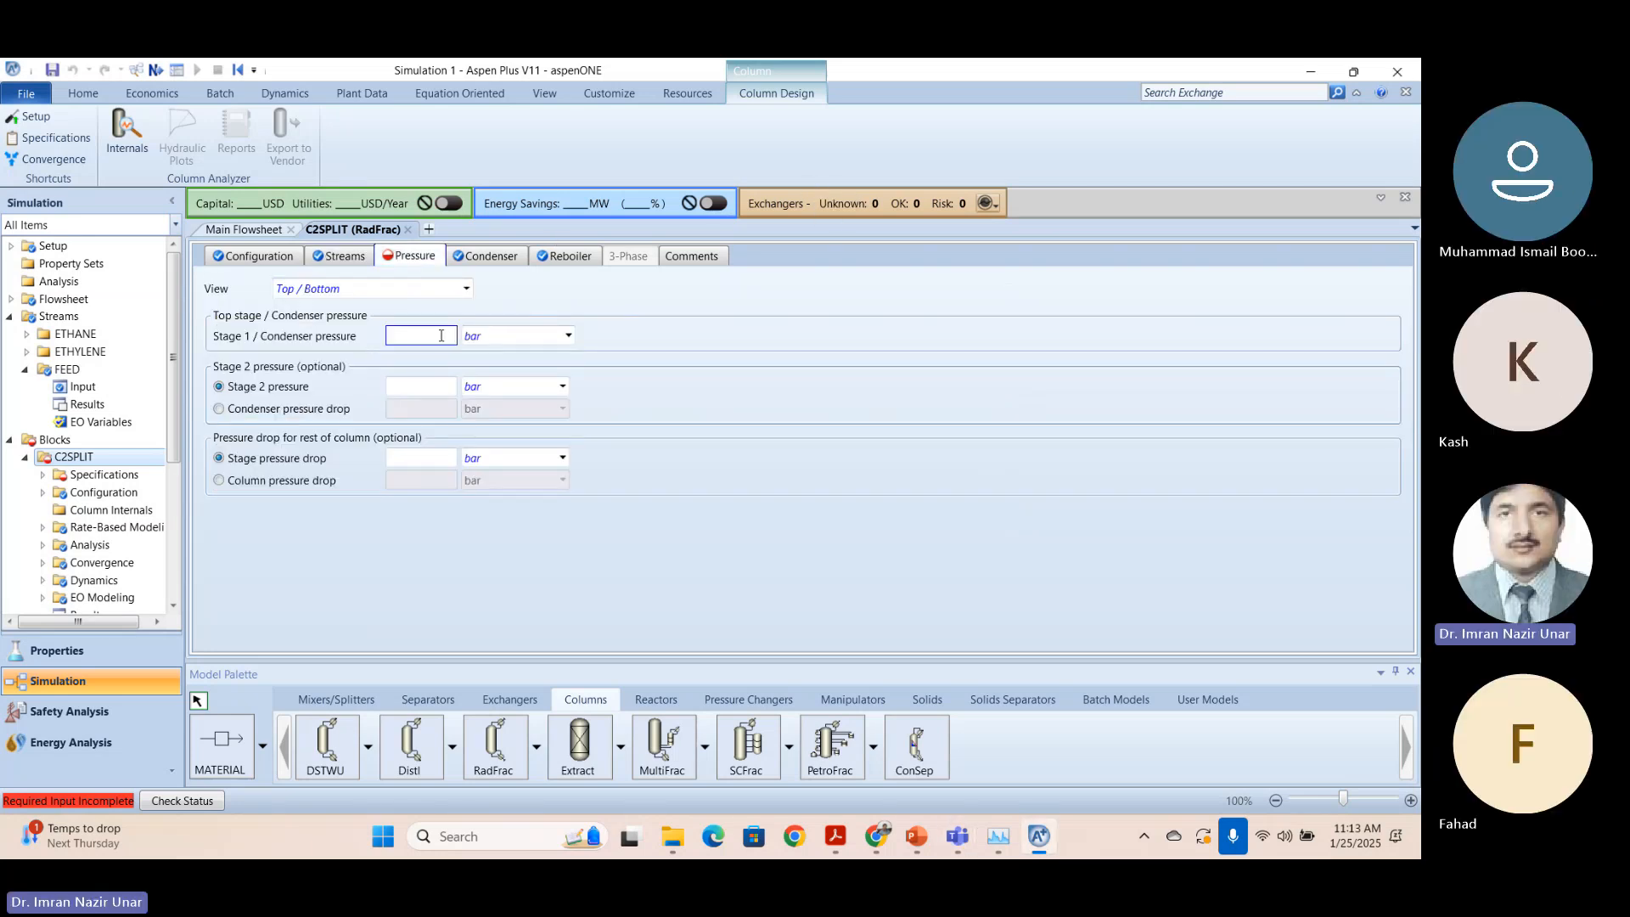
{"action": "left_click", "coordinate": [569, 336]}
{"action": "scroll", "coordinate": [509, 509], "scroll_direction": "down", "scroll_amount": 5}
{"action": "left_click", "coordinate": [505, 615]}
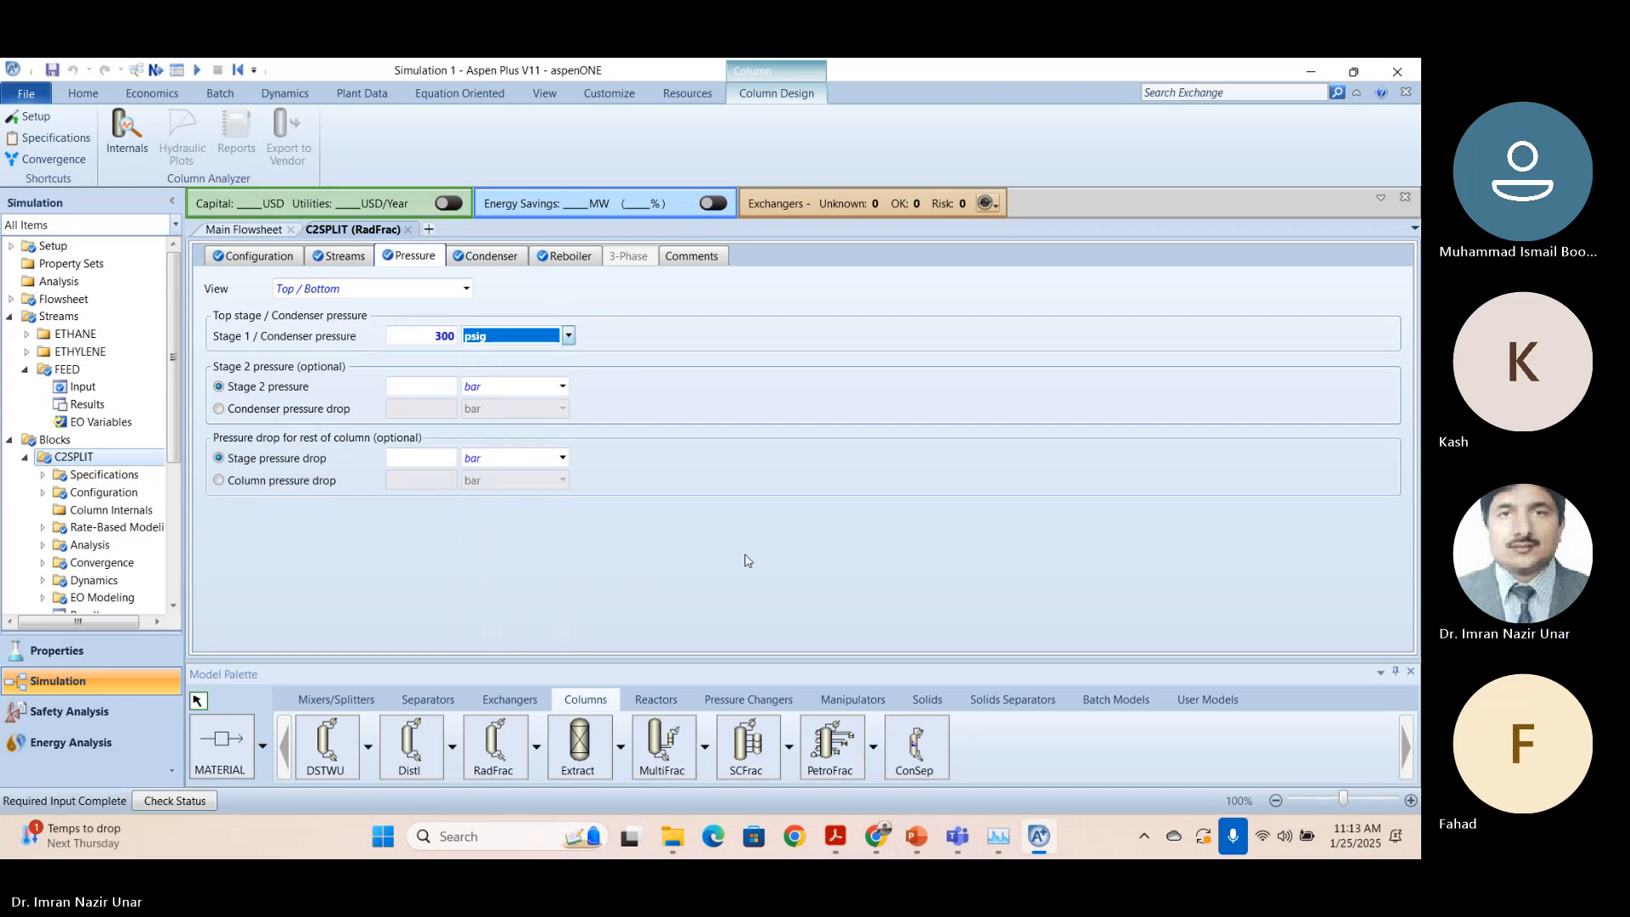
Compare the column's pressure settings with the PDF guide and run the simulation from the main flowsheet.
{"action": "key", "text": "alt+Tab"}
{"action": "scroll", "coordinate": [752, 597], "scroll_direction": "down", "scroll_amount": 5}
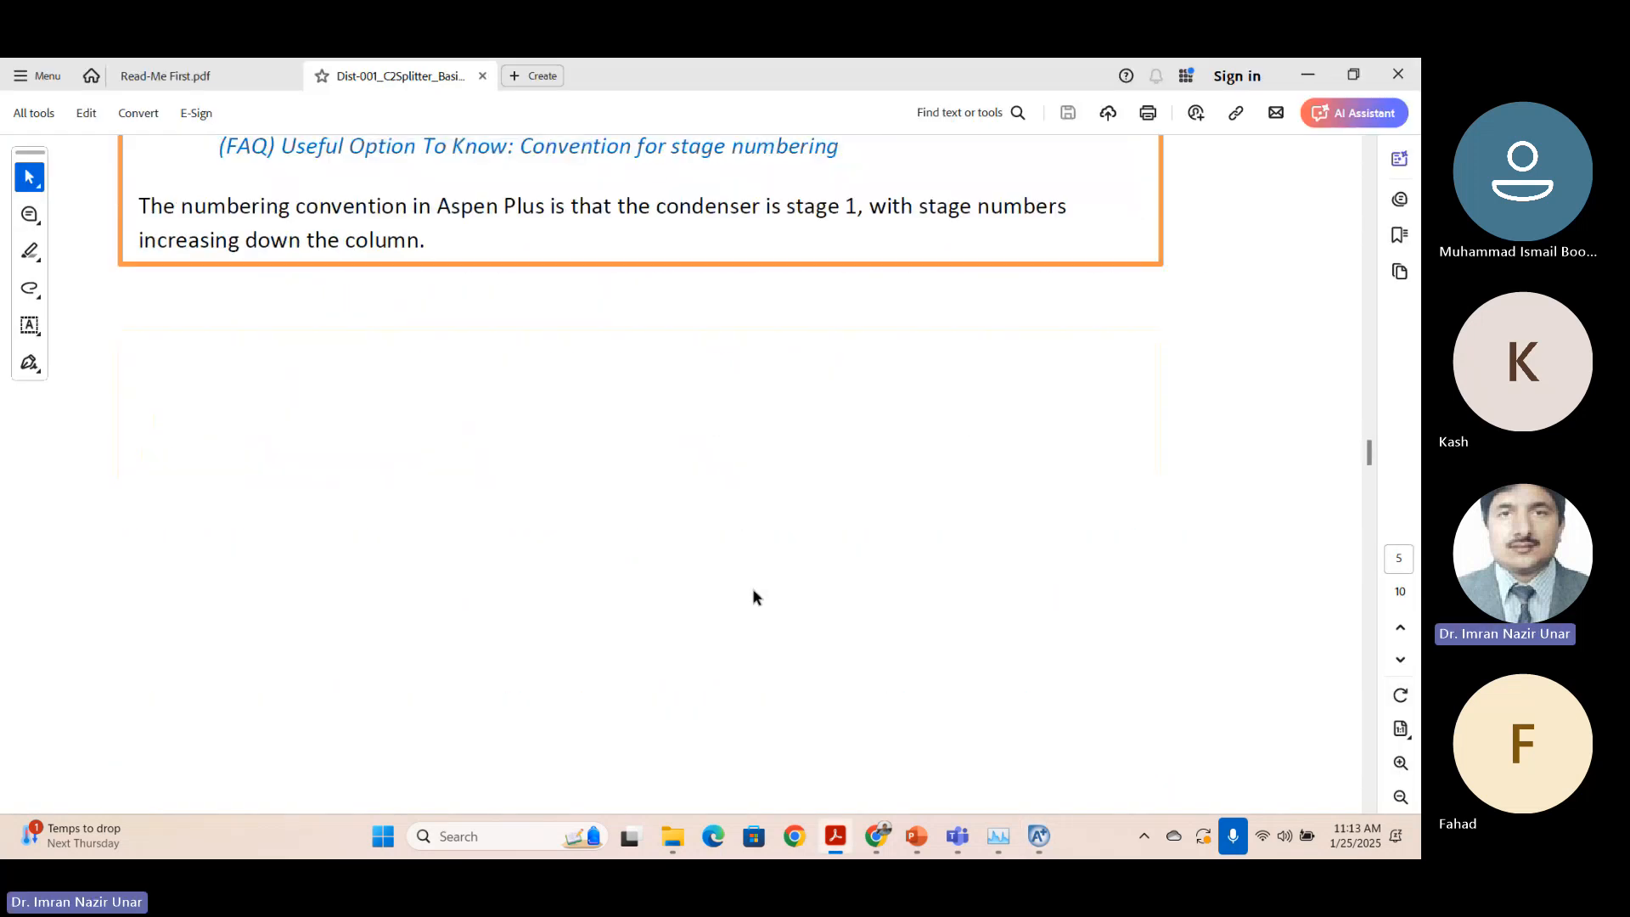
{"action": "scroll", "coordinate": [752, 590], "scroll_direction": "down", "scroll_amount": 5}
{"action": "scroll", "coordinate": [767, 586], "scroll_direction": "down", "scroll_amount": 3}
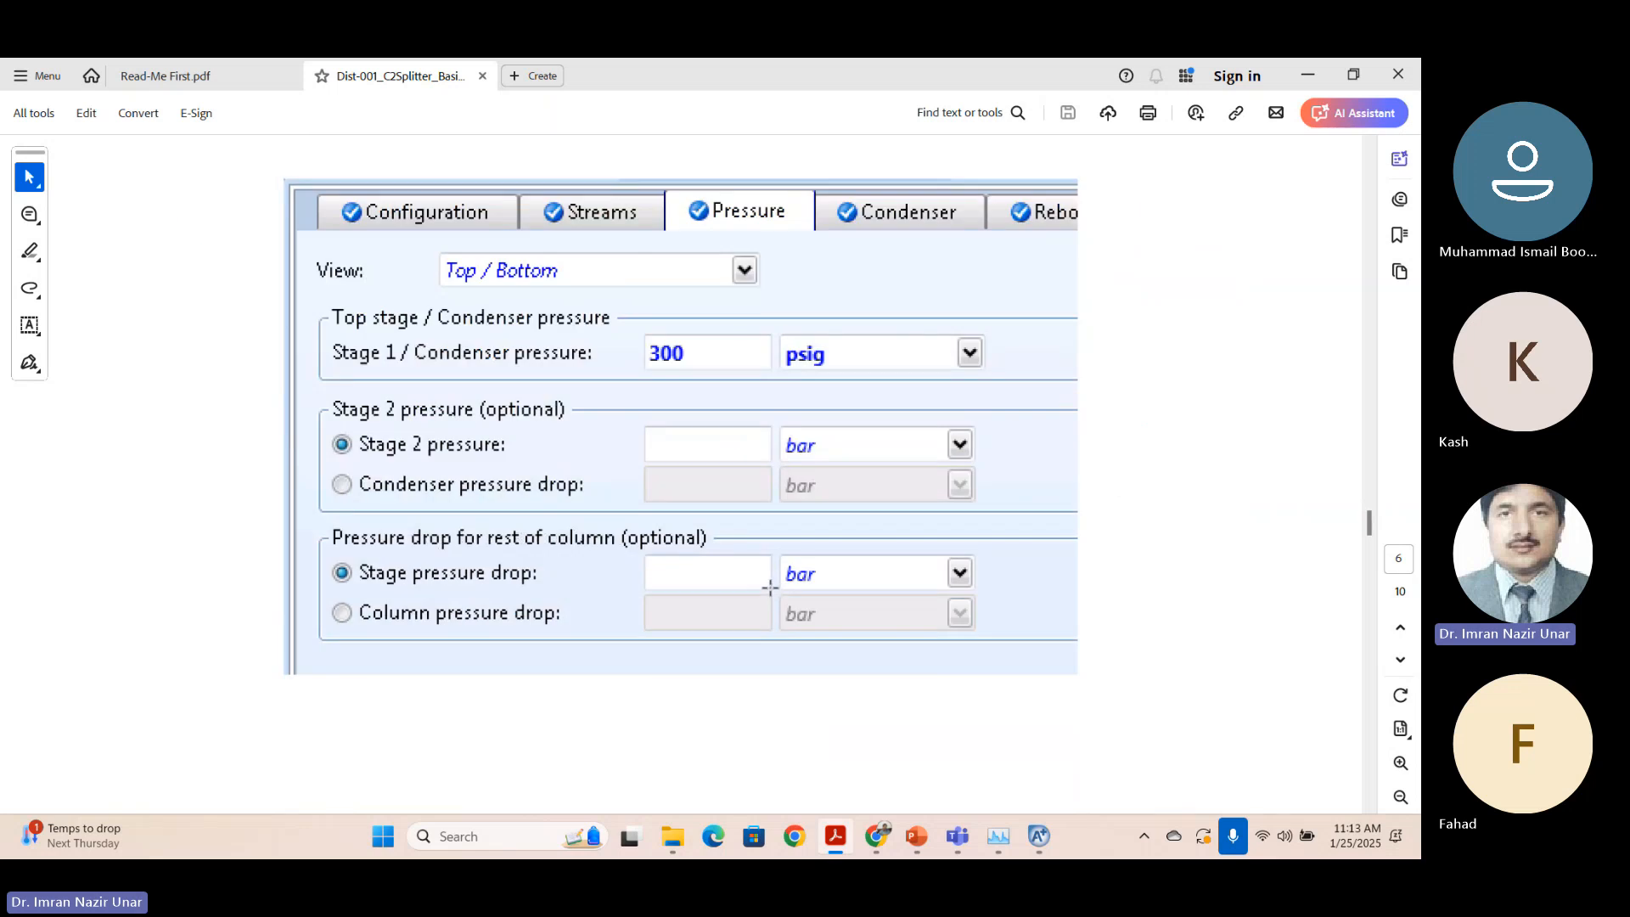
{"action": "key", "text": "alt+Tab"}
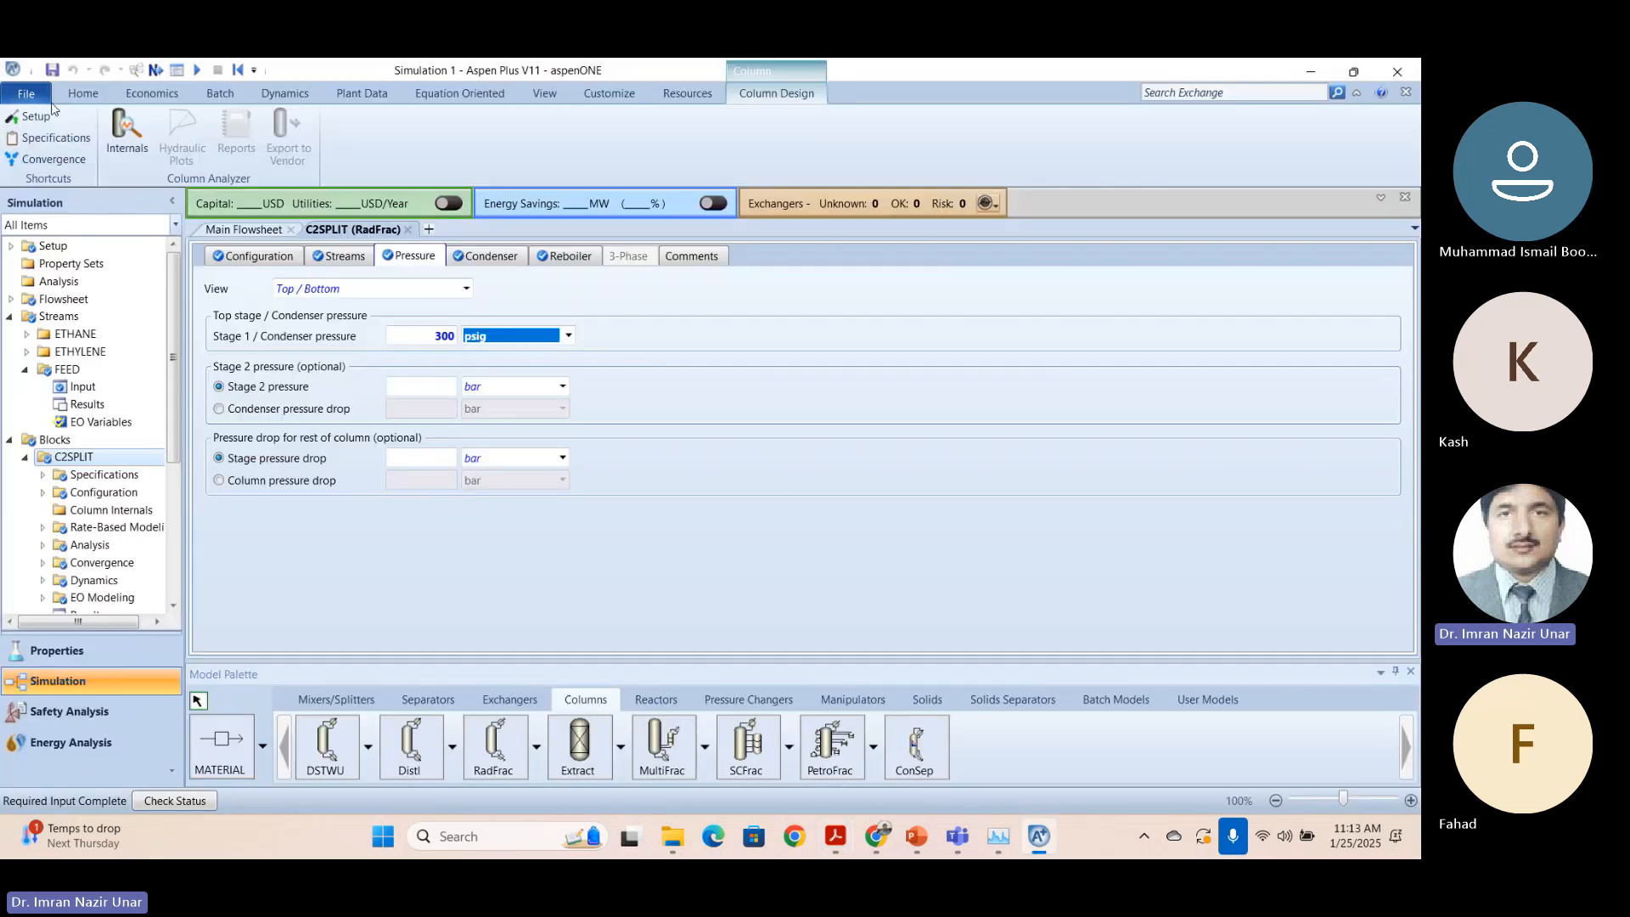
{"action": "left_click", "coordinate": [244, 230]}
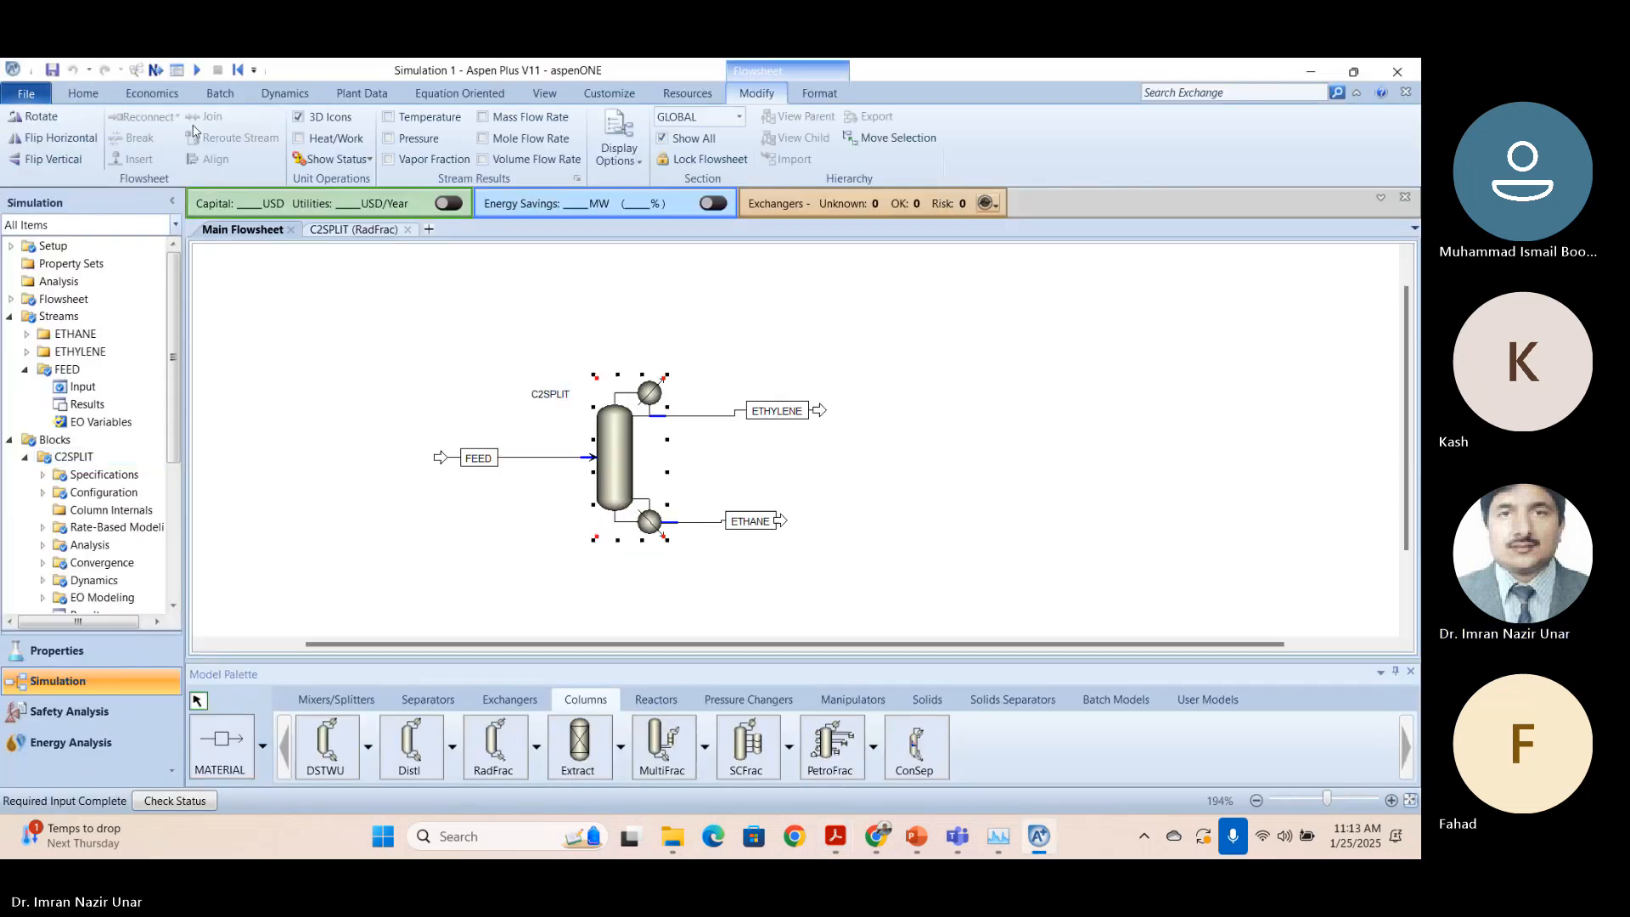
{"action": "left_click", "coordinate": [195, 71]}
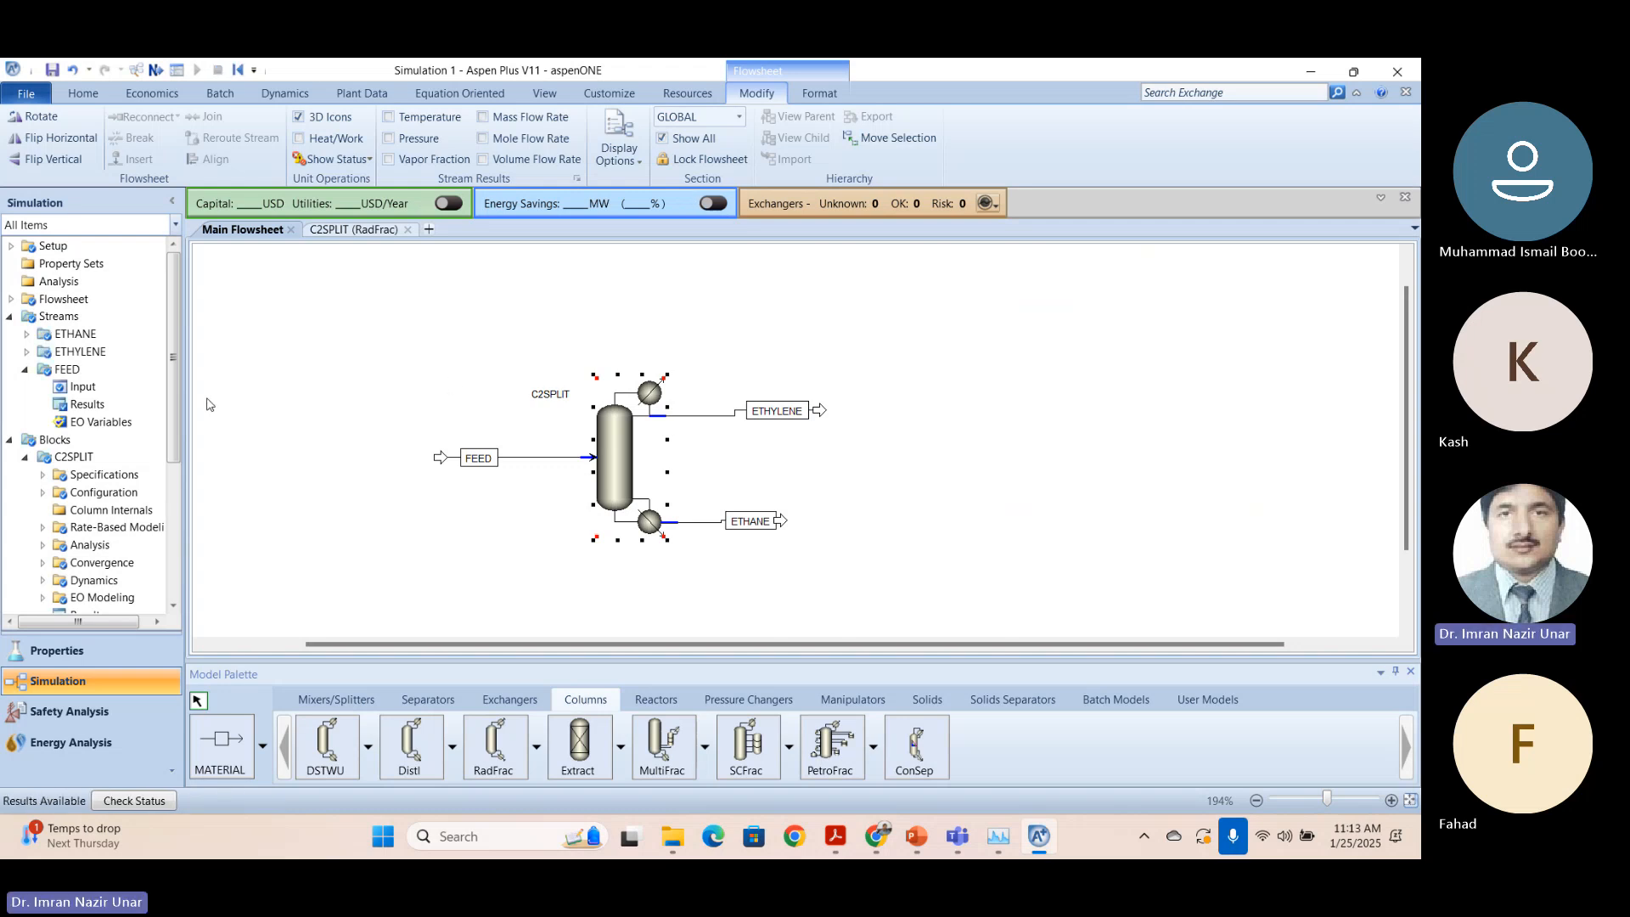
Look through the C2SPLIT result entries and read step 4.10 of the PDF guide on creating a custom stream table.
{"action": "scroll", "coordinate": [188, 404], "scroll_direction": "down", "scroll_amount": 2}
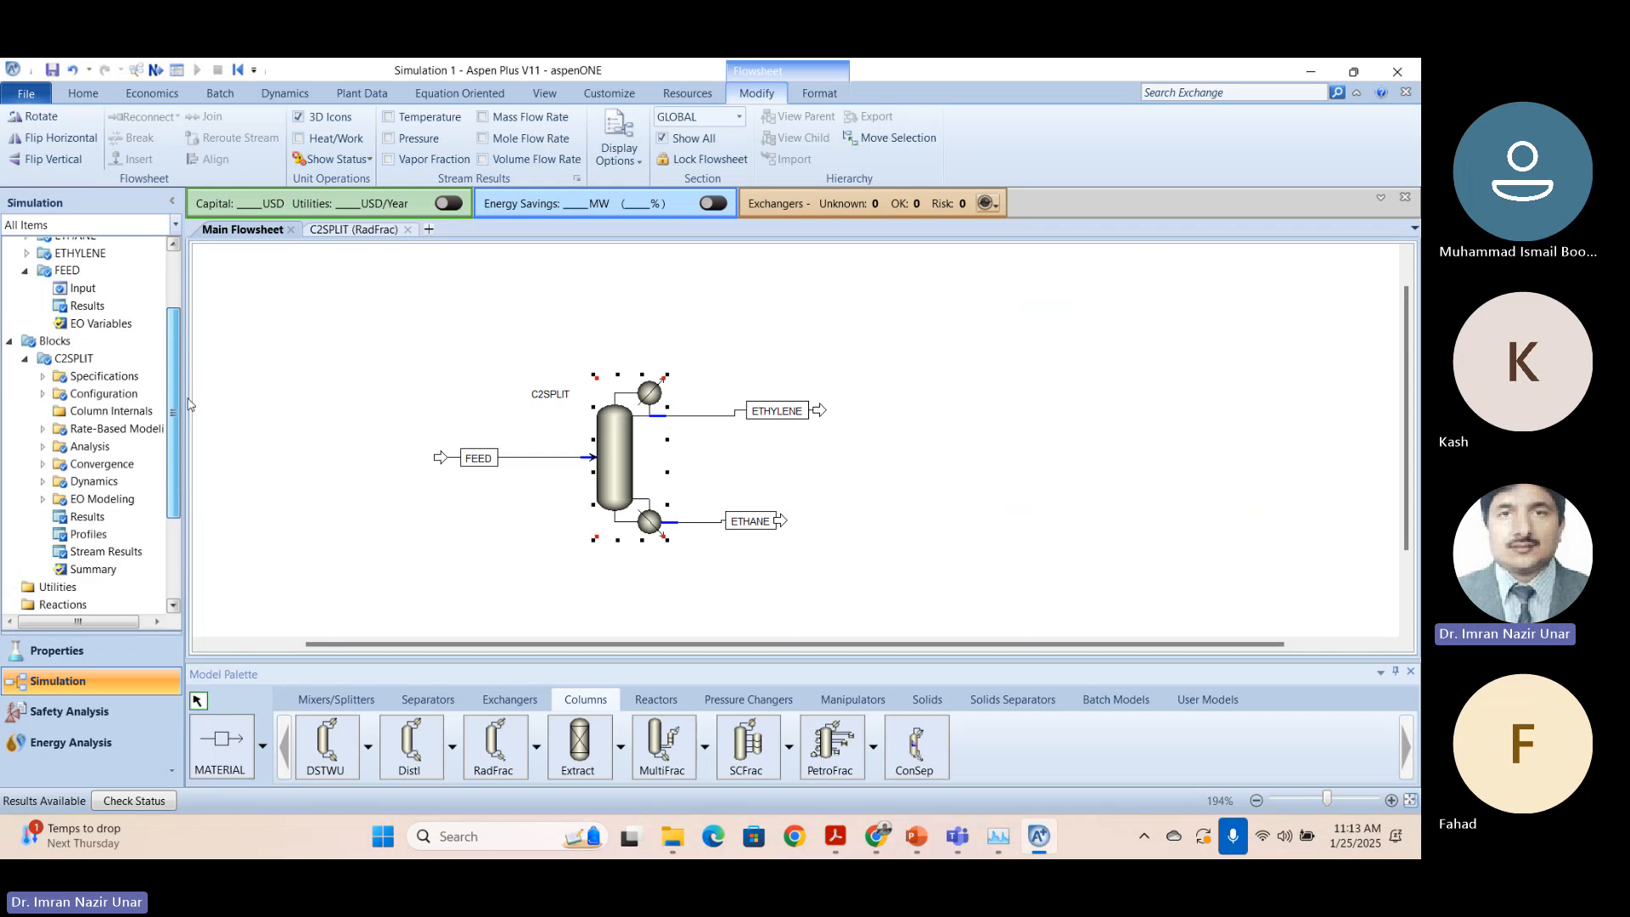
{"action": "scroll", "coordinate": [188, 404], "scroll_direction": "down", "scroll_amount": 2}
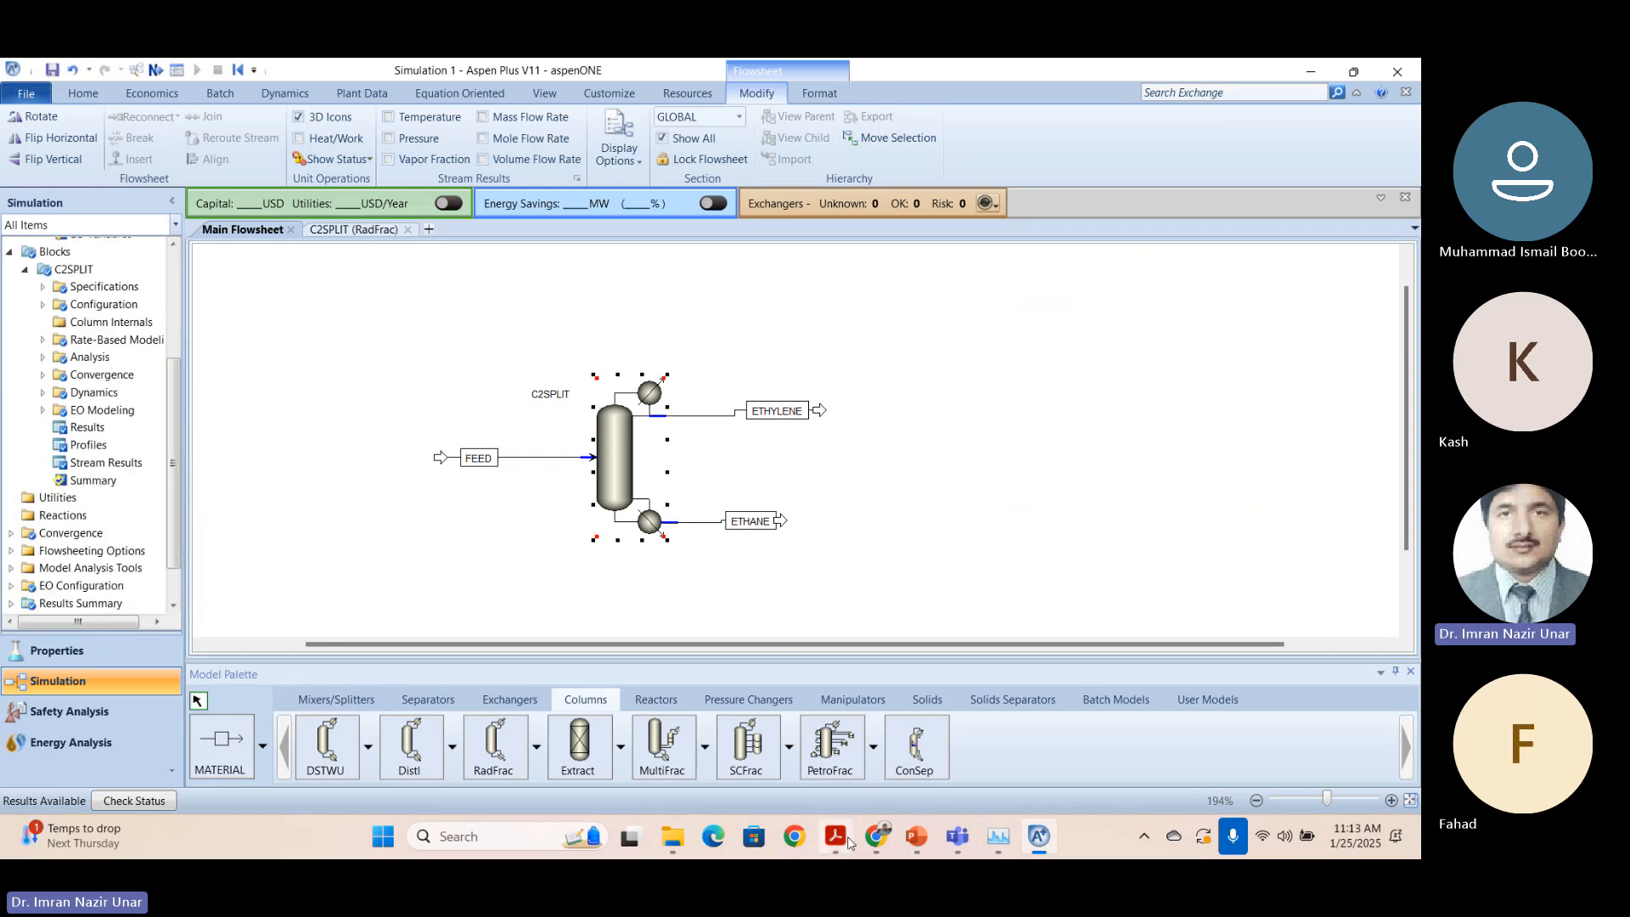
{"action": "mouse_move", "coordinate": [849, 841]}
{"action": "left_click", "coordinate": [908, 722]}
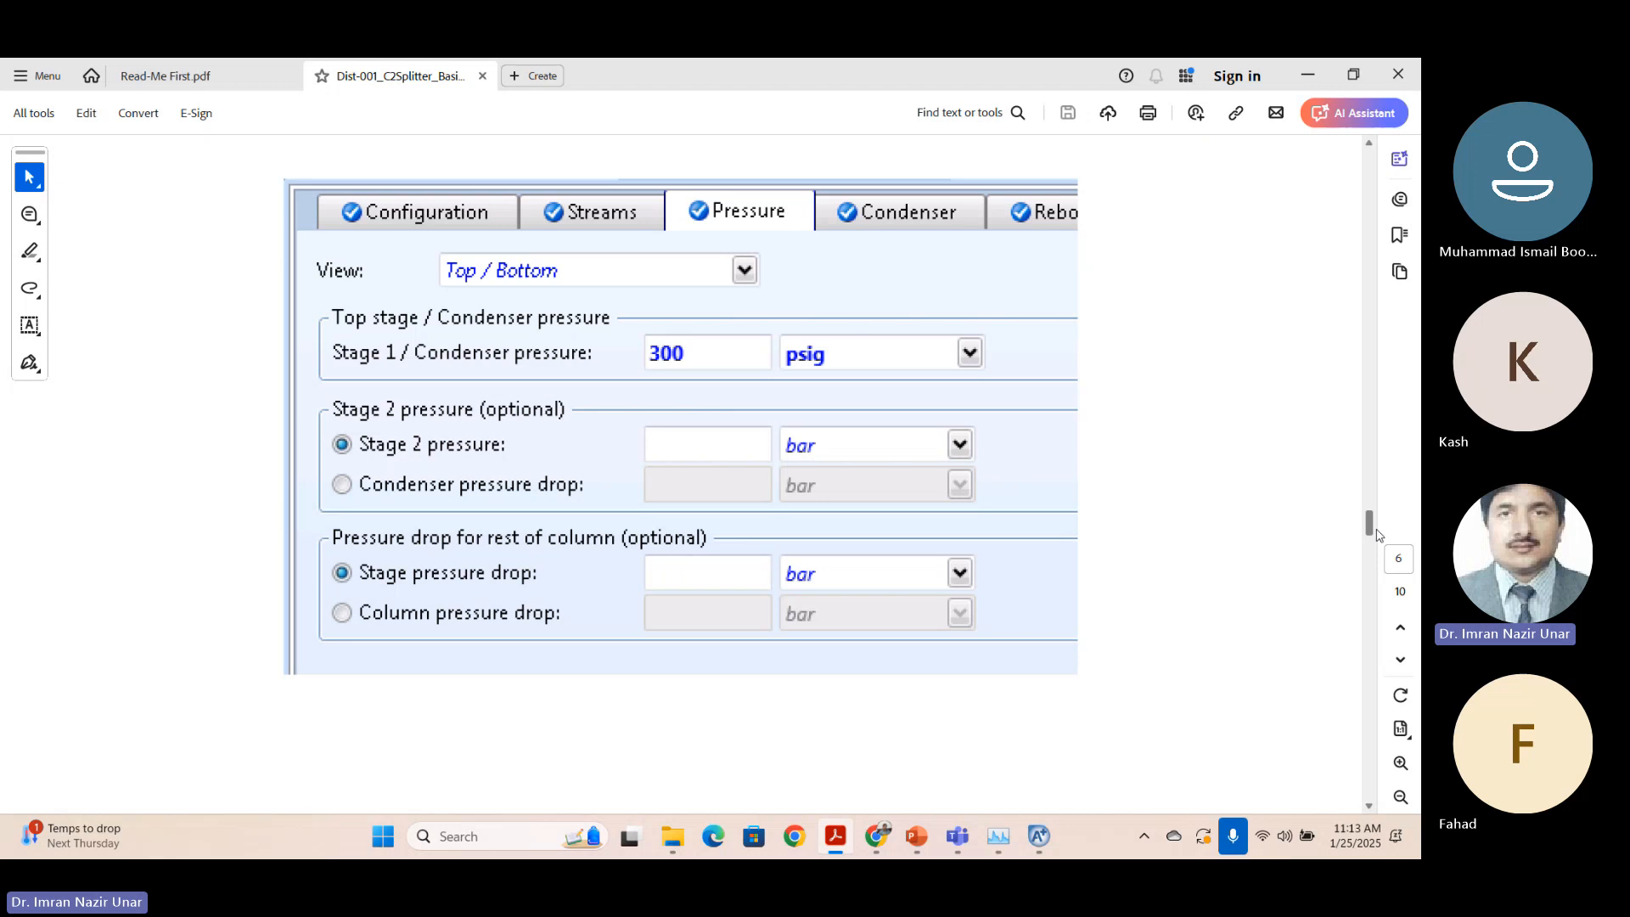
{"action": "left_click_drag", "start_coordinate": [1373, 521], "coordinate": [1373, 561]}
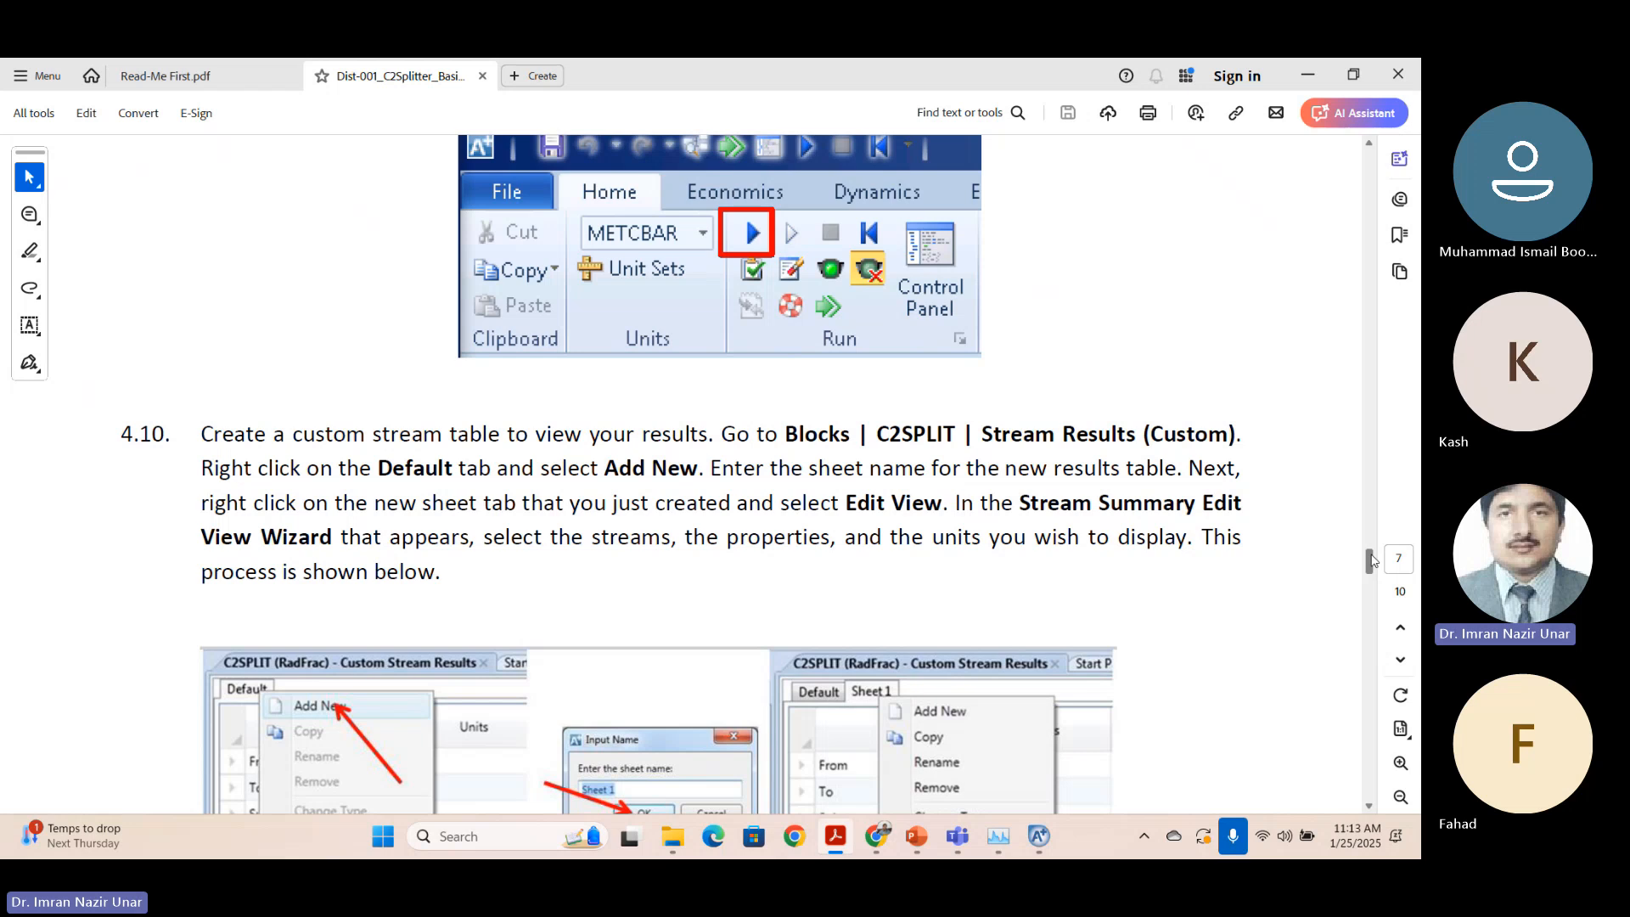
{"action": "left_click_drag", "start_coordinate": [1373, 560], "coordinate": [1375, 567]}
{"action": "scroll", "coordinate": [511, 361], "scroll_direction": "up", "scroll_amount": 1}
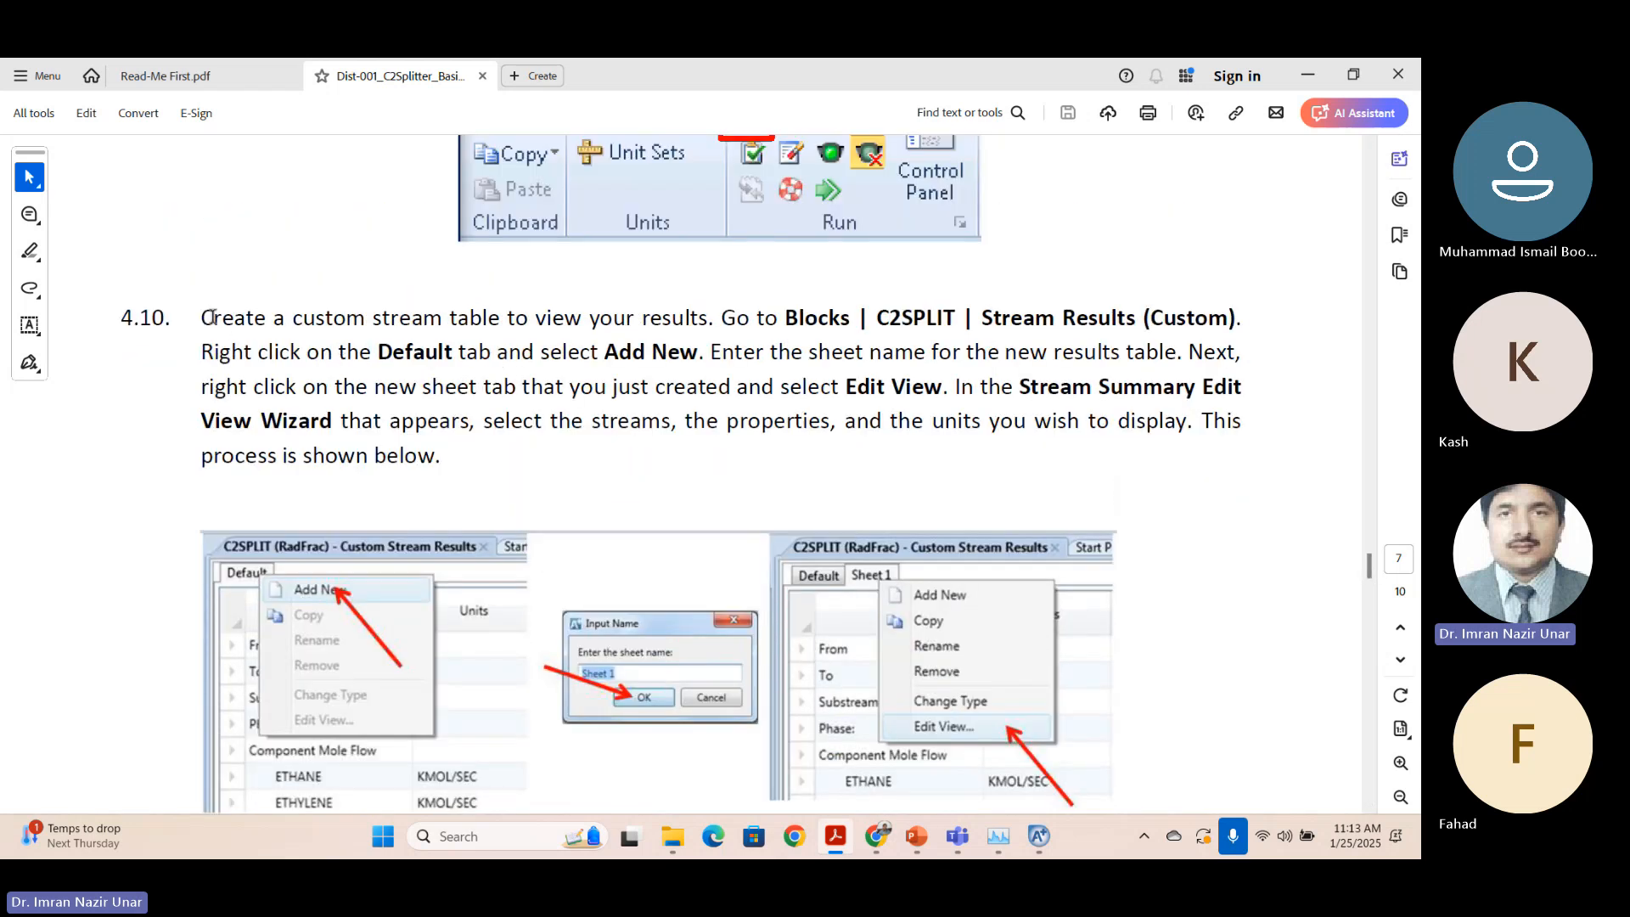
{"action": "left_click_drag", "start_coordinate": [202, 318], "coordinate": [792, 312]}
{"action": "left_click", "coordinate": [793, 309]}
{"action": "left_click", "coordinate": [1321, 65]}
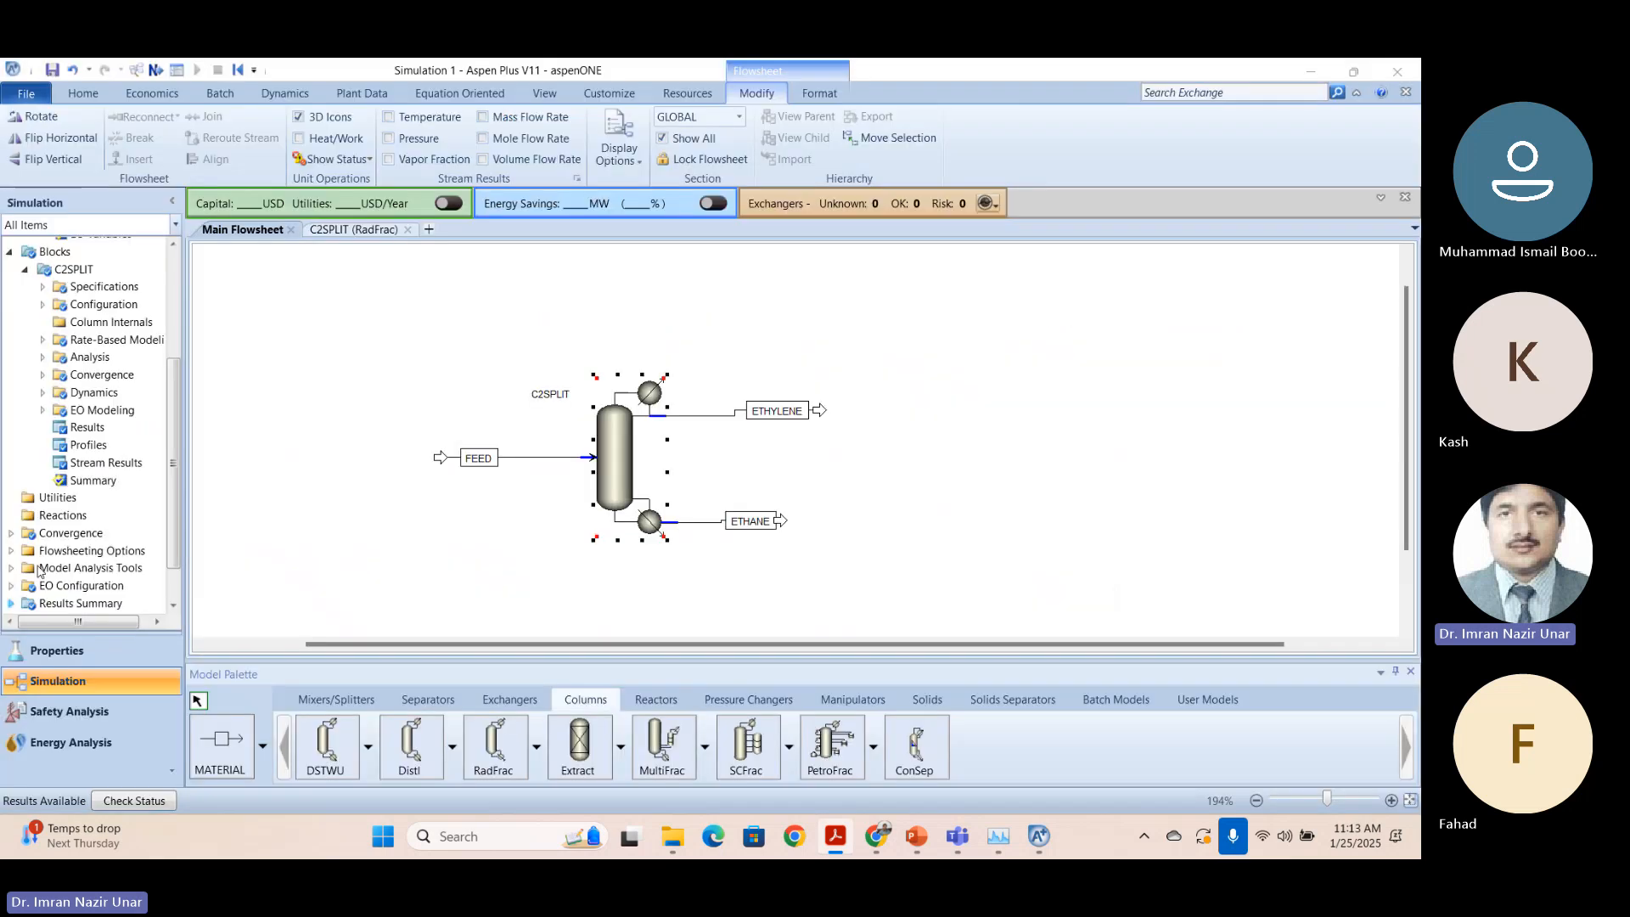
Collapse the C2SPLIT branch in the navigation tree and return to the main flowsheet after viewing the column's pressure form.
{"action": "double_click", "coordinate": [36, 336]}
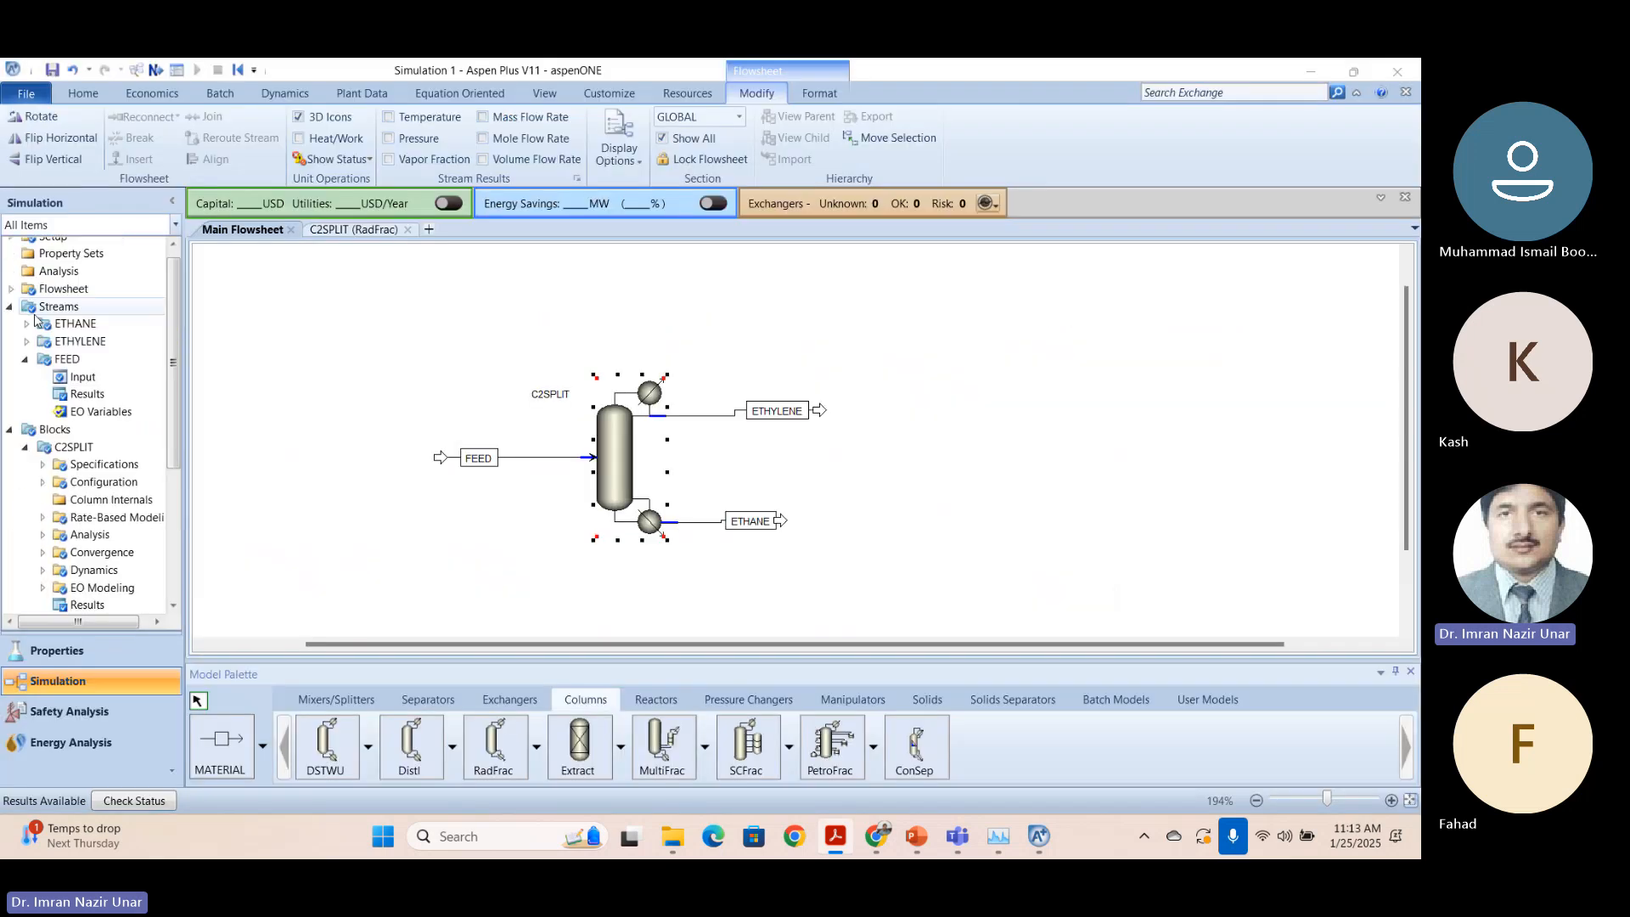
{"action": "left_click", "coordinate": [26, 446]}
{"action": "left_click", "coordinate": [336, 231]}
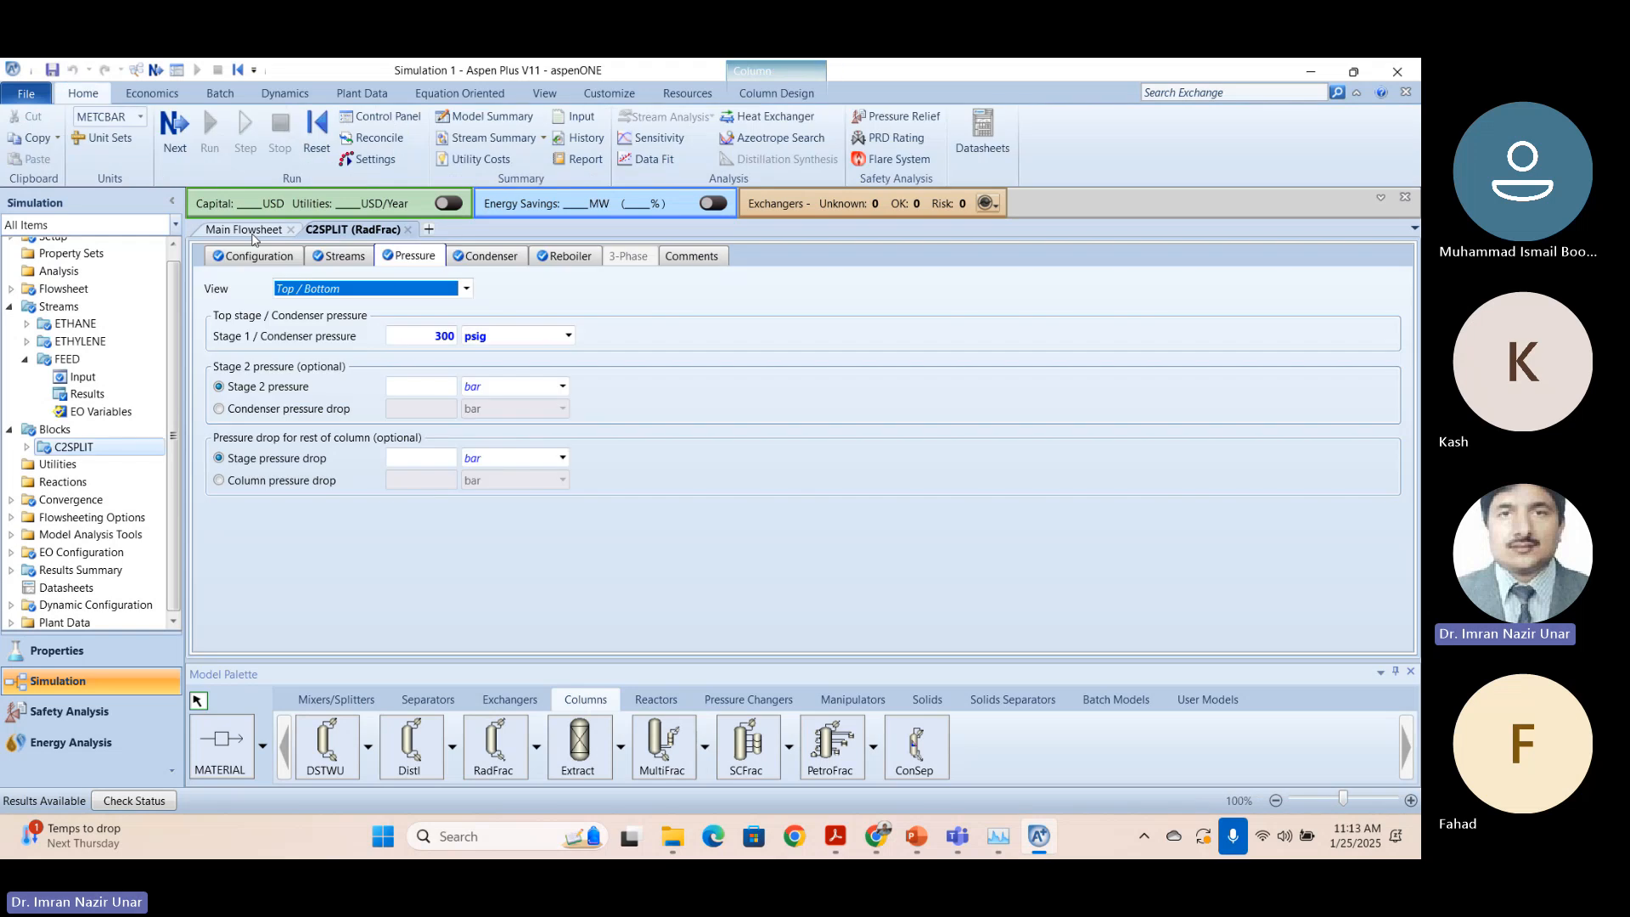
{"action": "left_click", "coordinate": [244, 230]}
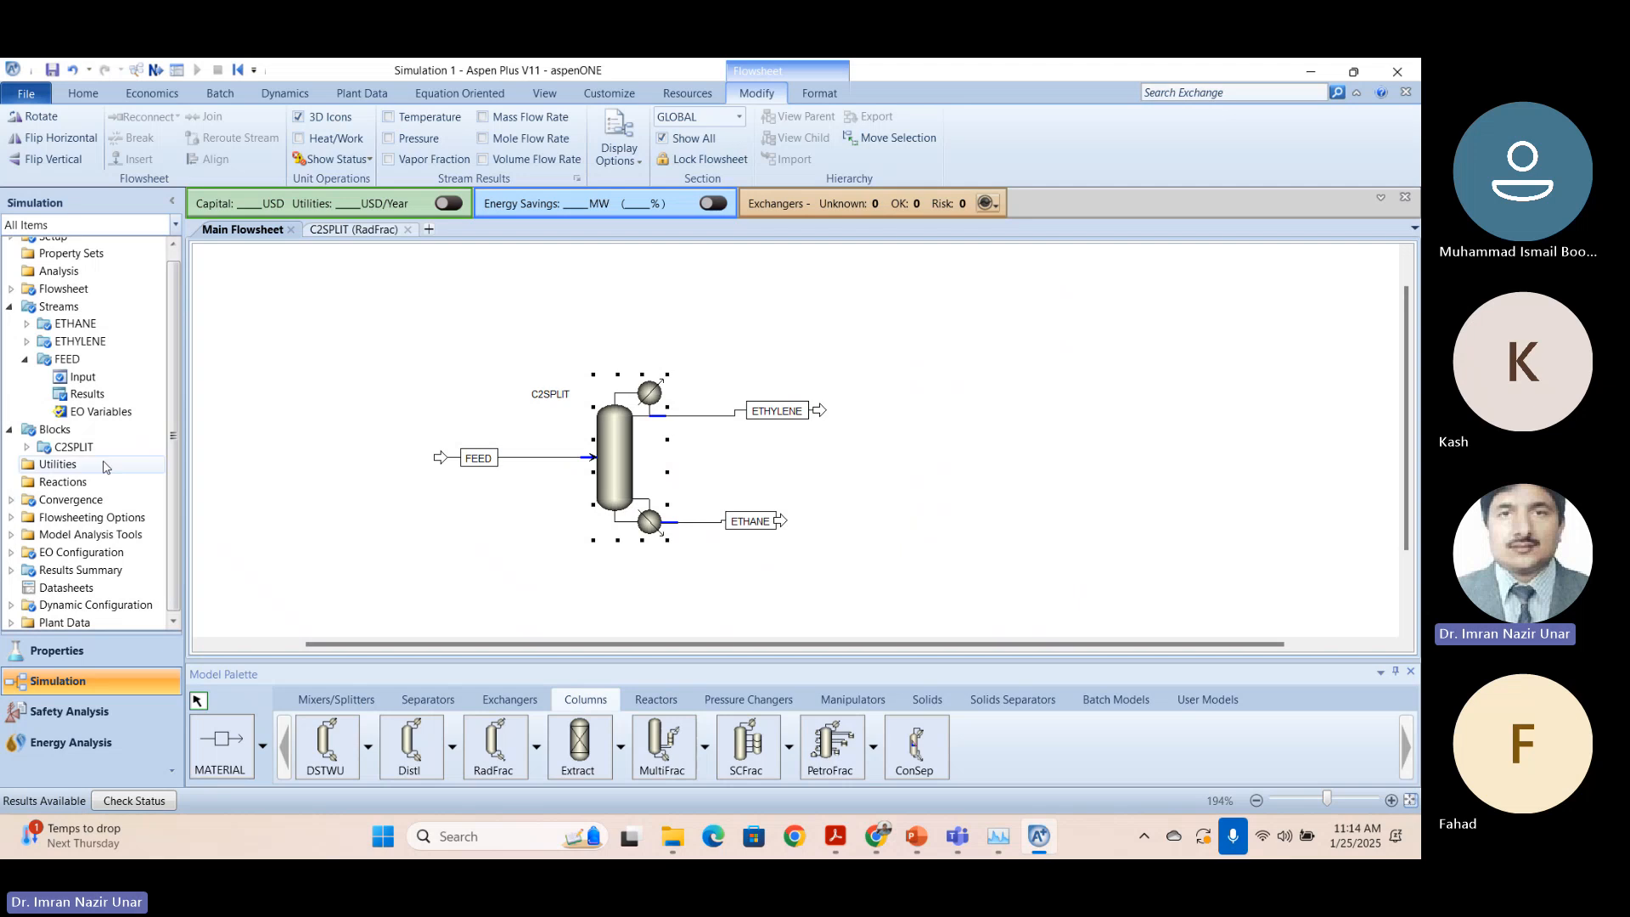
Expand the C2SPLIT block in the navigation tree and reread step 4.10 on custom stream tables in the Dist-001_C2Splitter_Basic PDF.
{"action": "left_click", "coordinate": [29, 449]}
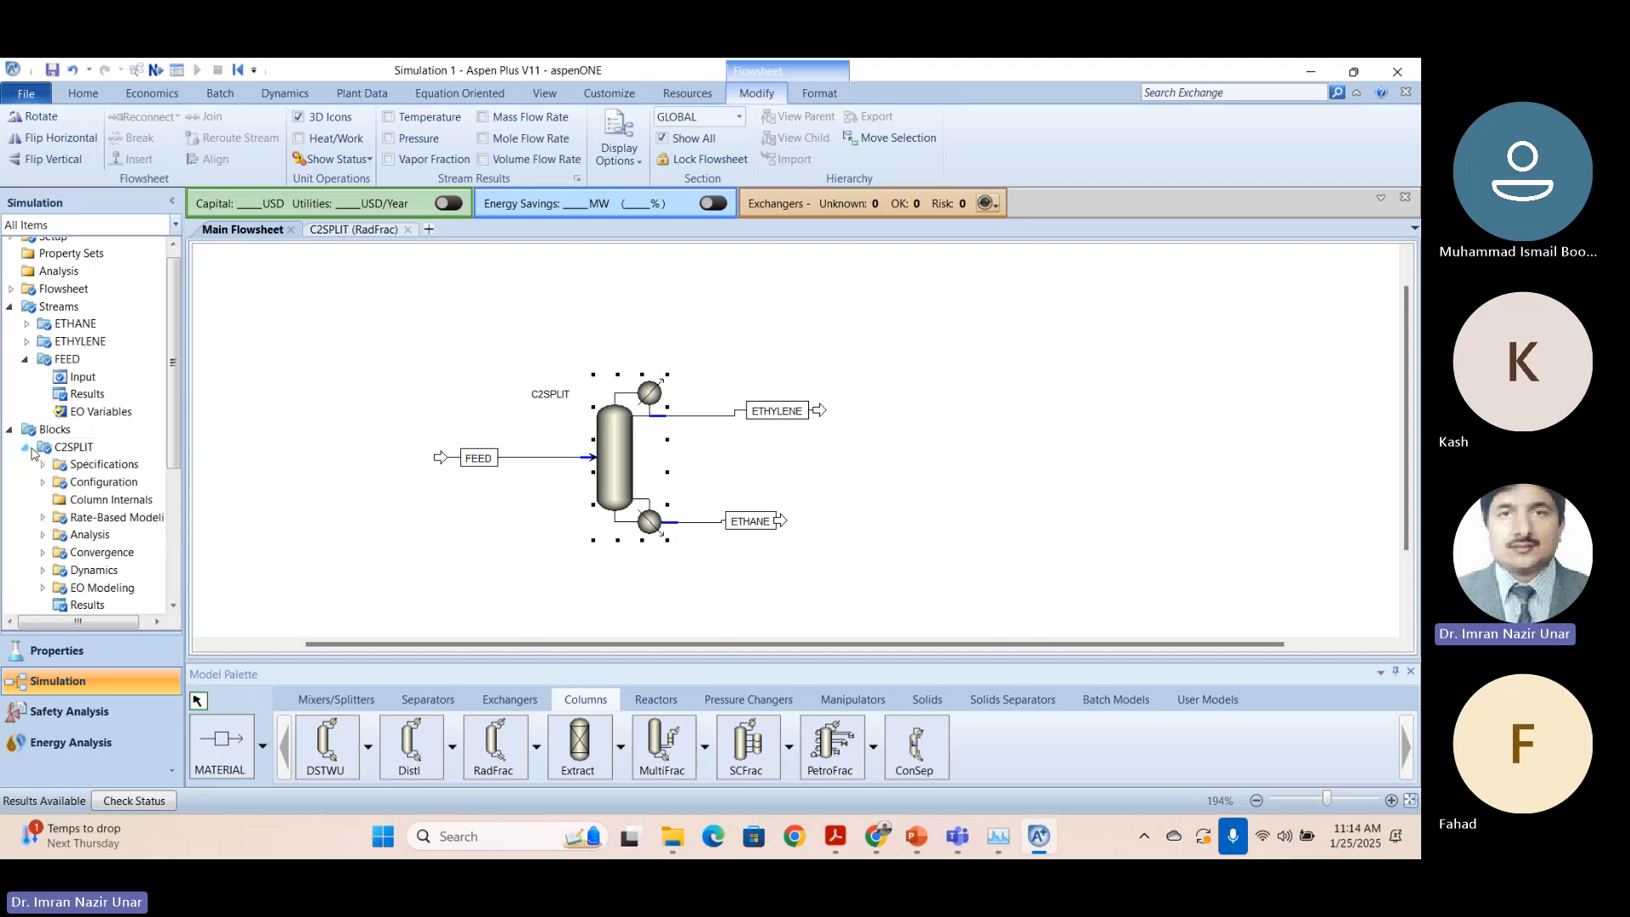
{"action": "scroll", "coordinate": [42, 463], "scroll_direction": "down", "scroll_amount": 2}
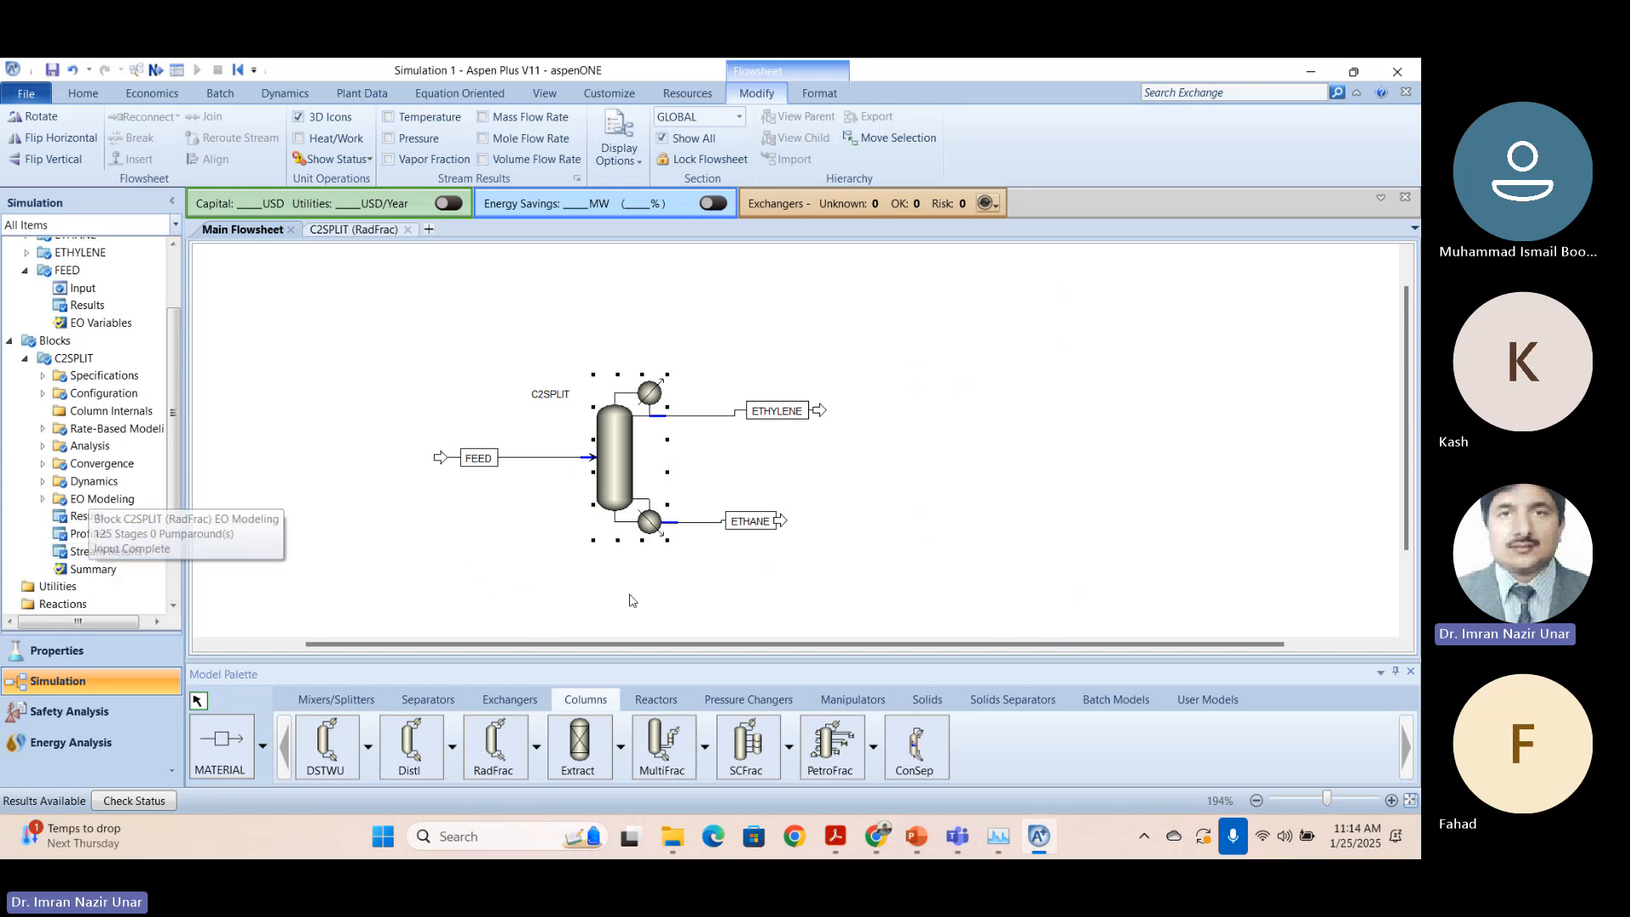
{"action": "left_click", "coordinate": [836, 837]}
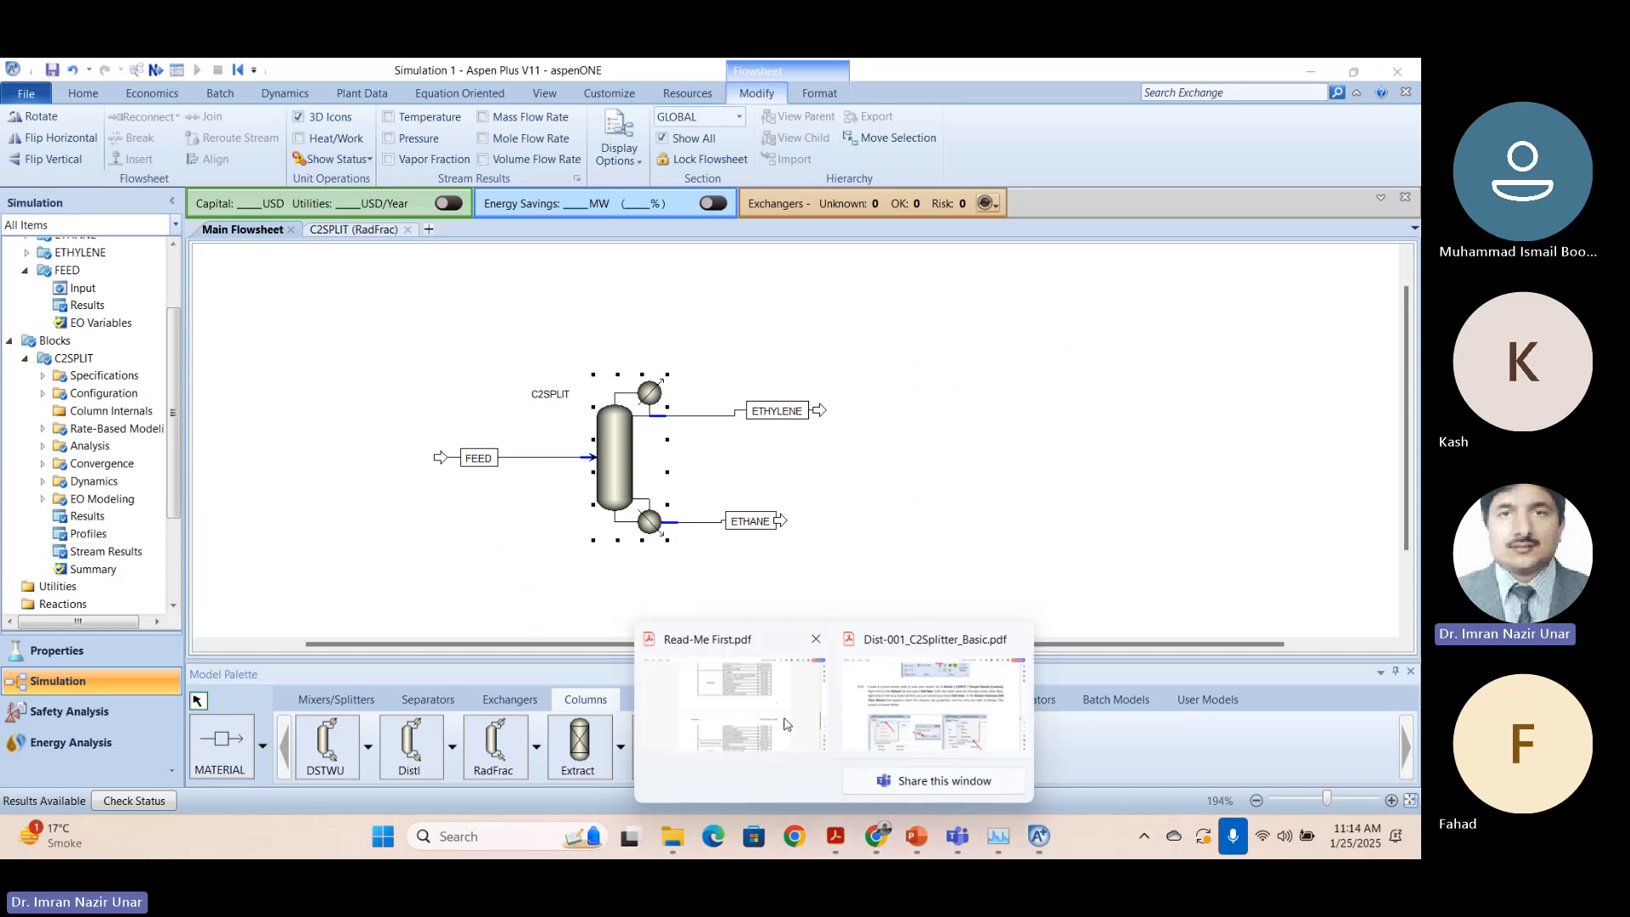
{"action": "left_click", "coordinate": [917, 712]}
{"action": "scroll", "coordinate": [293, 252], "scroll_direction": "up", "scroll_amount": 2, "text": "ctrl"}
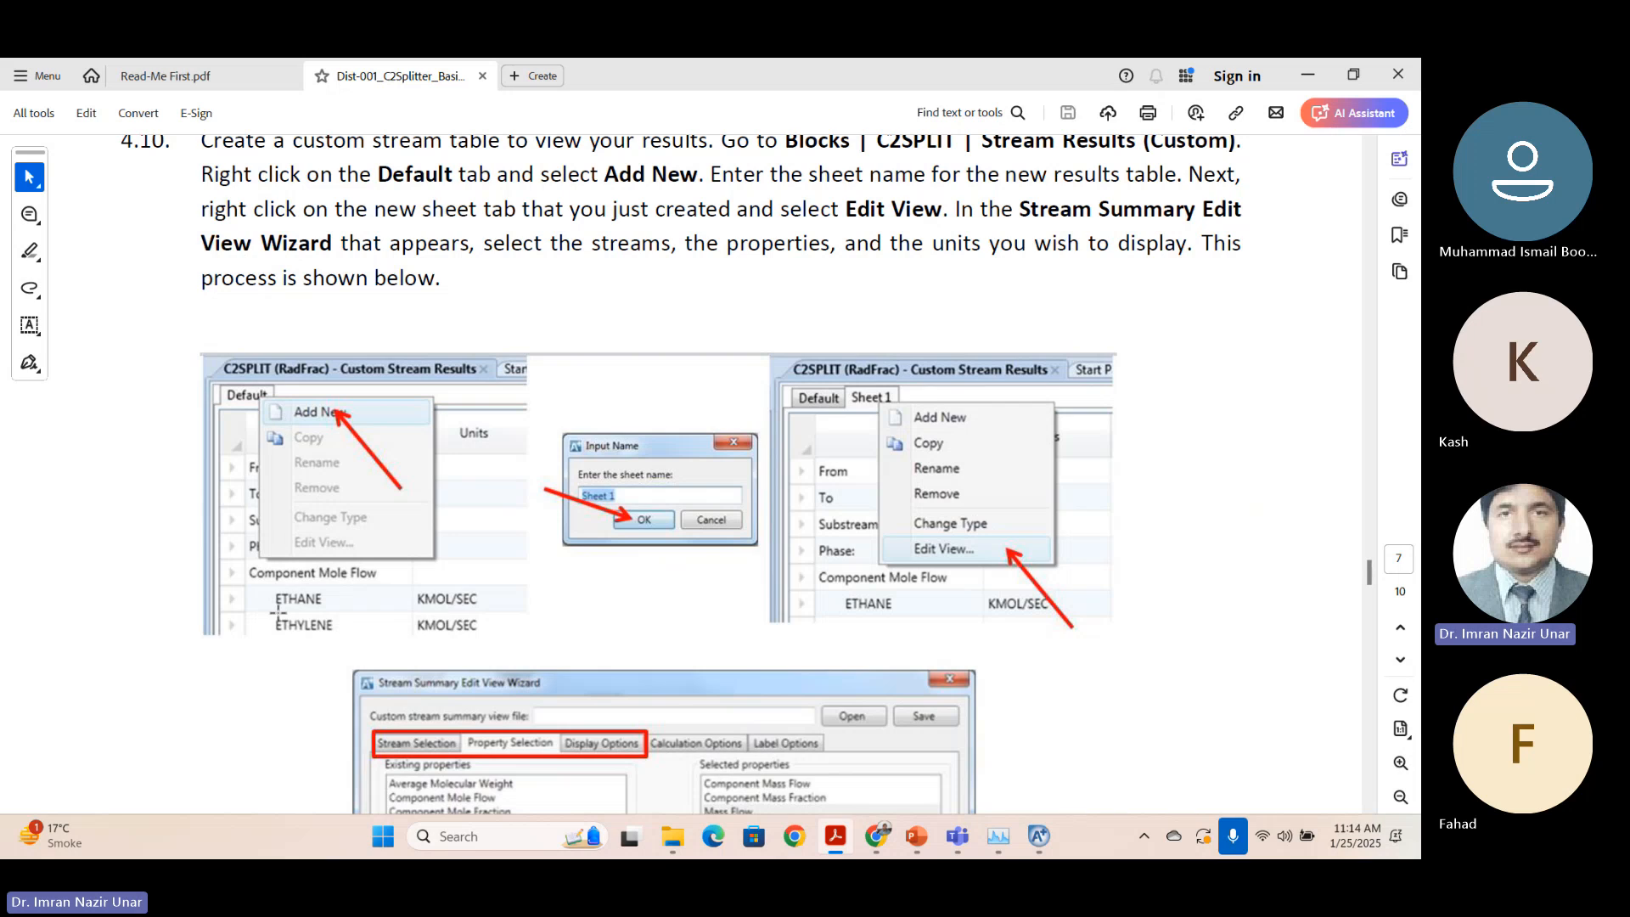
{"action": "scroll", "coordinate": [236, 648], "scroll_direction": "down", "scroll_amount": 3}
{"action": "scroll", "coordinate": [367, 513], "scroll_direction": "up", "scroll_amount": 5}
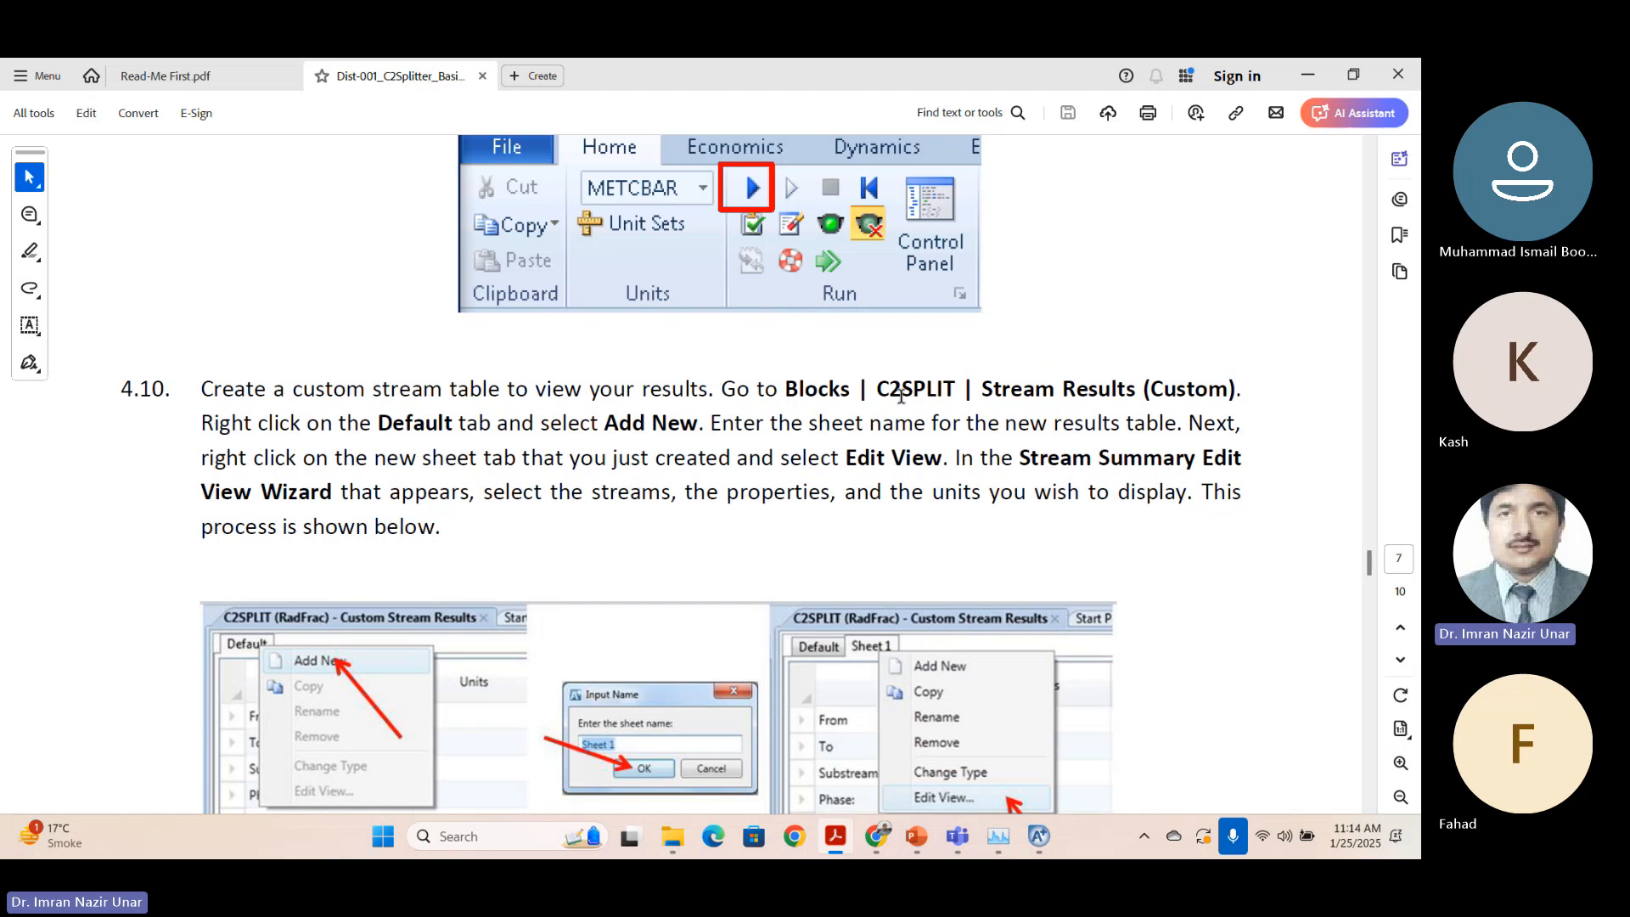
{"action": "left_click_drag", "start_coordinate": [983, 390], "coordinate": [1241, 390]}
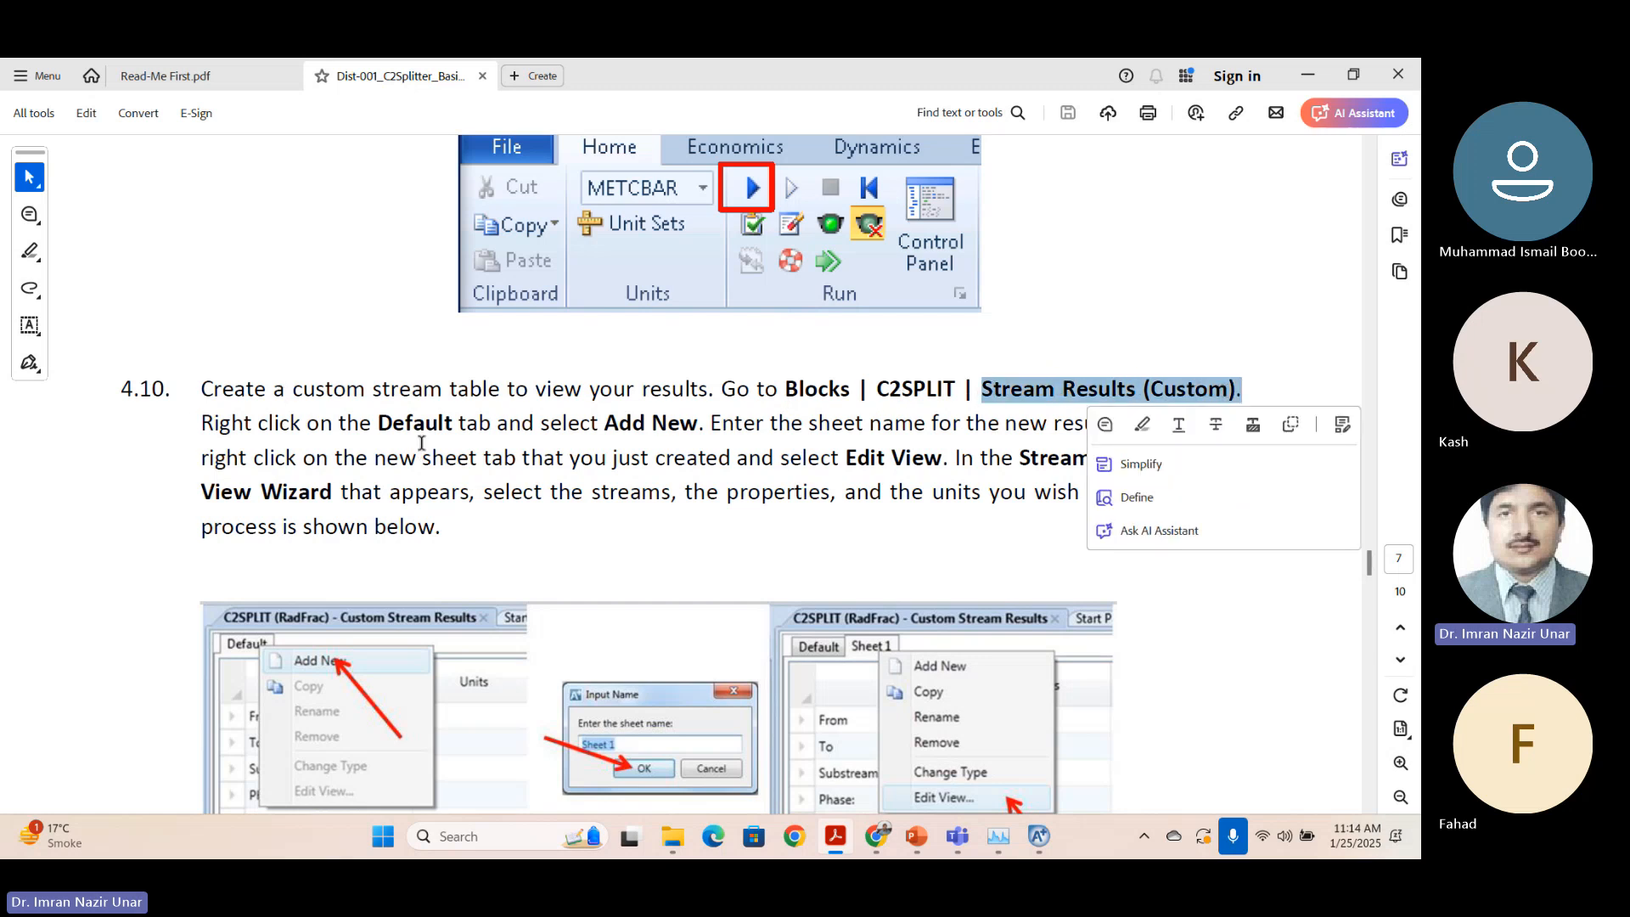
{"action": "left_click", "coordinate": [710, 423]}
{"action": "scroll", "coordinate": [382, 637], "scroll_direction": "down", "scroll_amount": 1}
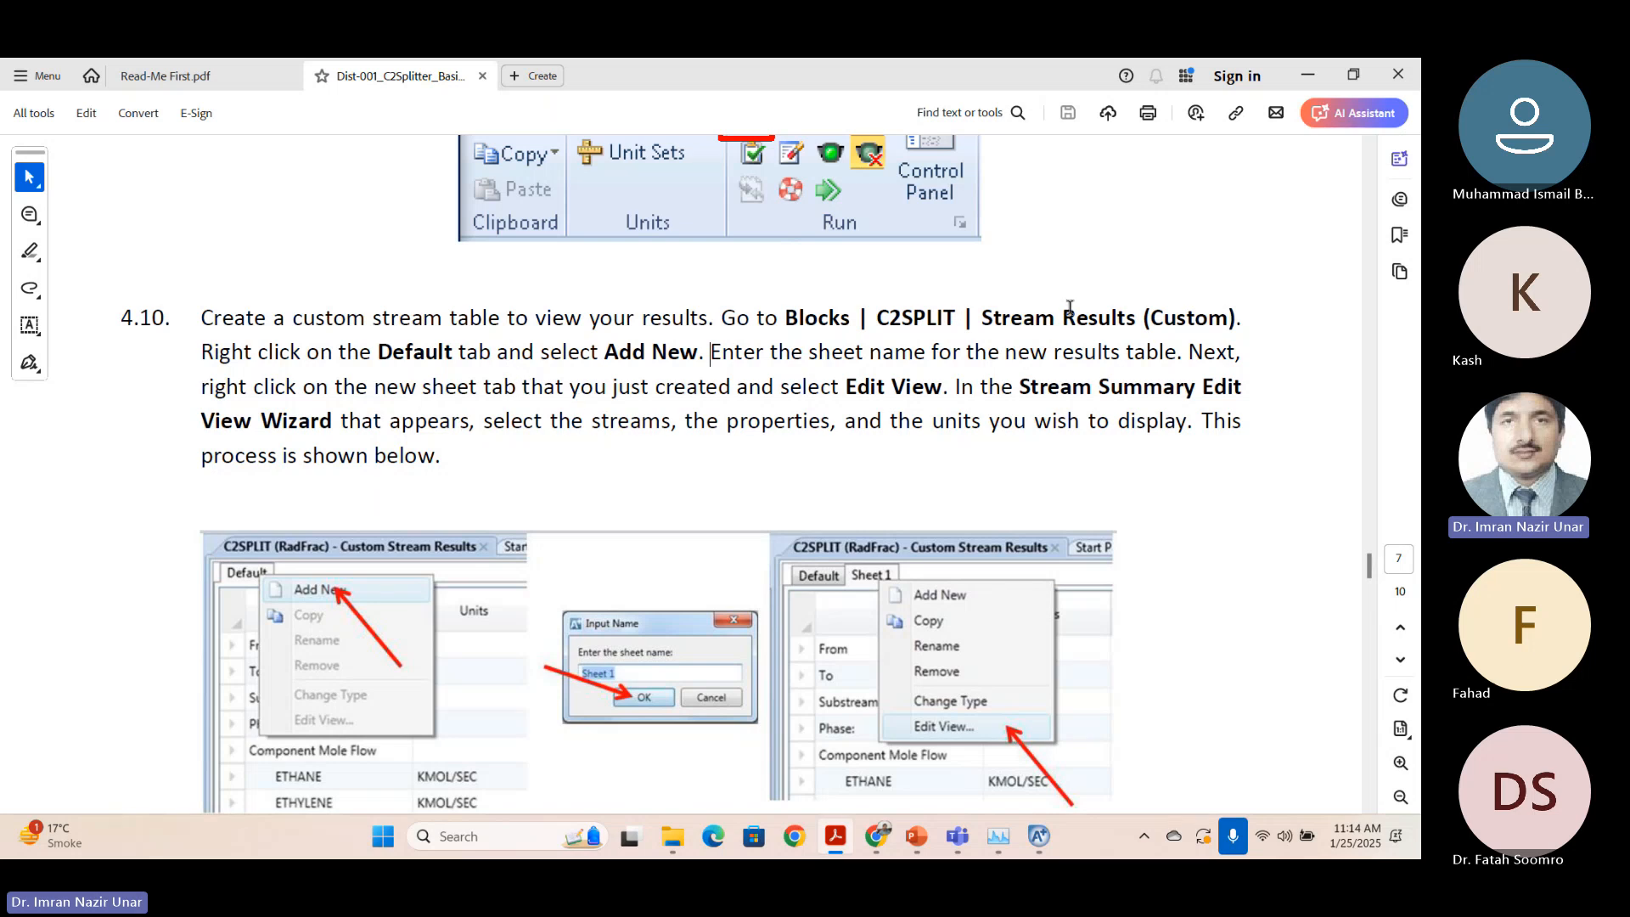
{"action": "scroll", "coordinate": [916, 356], "scroll_direction": "down", "scroll_amount": 3}
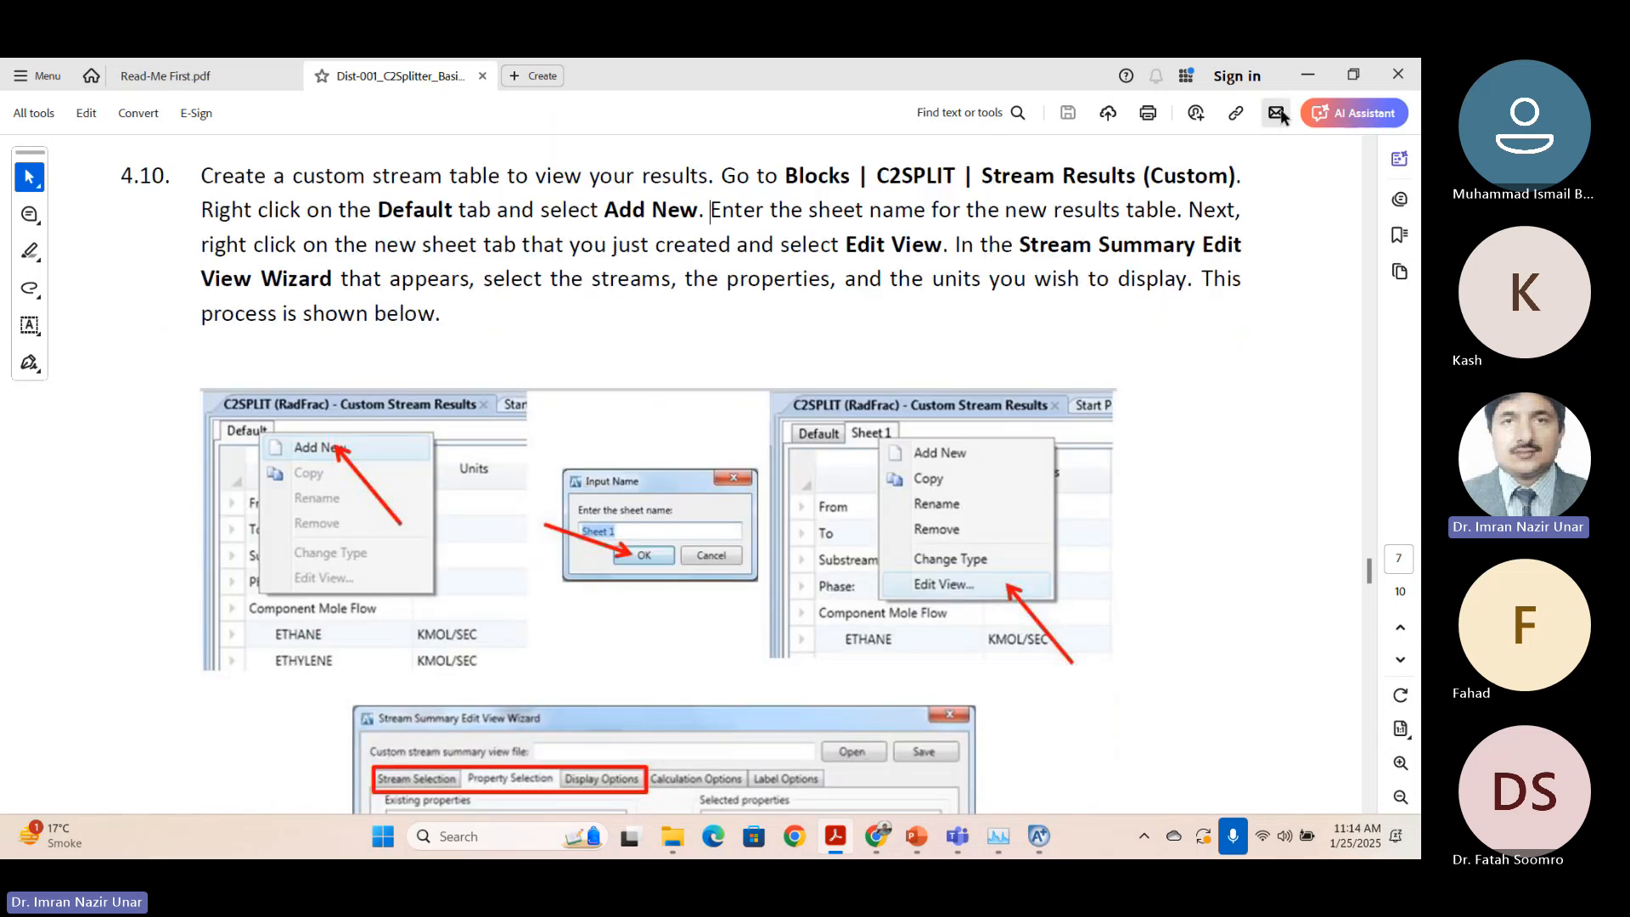
{"action": "left_click", "coordinate": [1307, 73]}
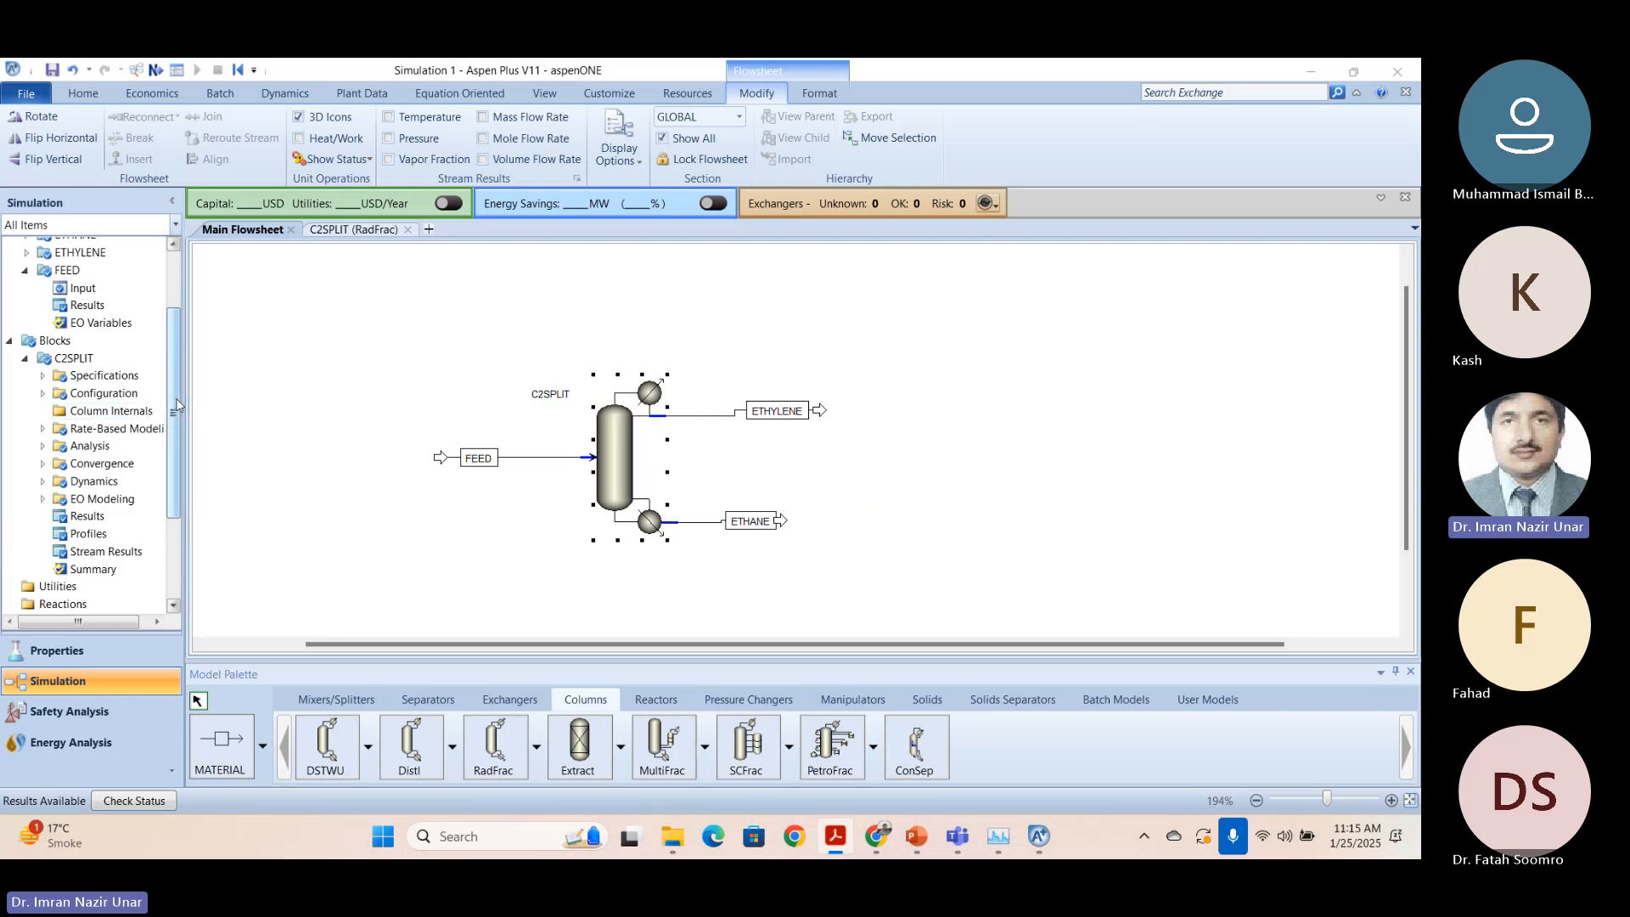
Open the C2SPLIT stream results and review the mixed substream properties and flows of the FEED, ETHANE and ETHYLENE streams.
{"action": "scroll", "coordinate": [105, 508], "scroll_direction": "down", "scroll_amount": 2}
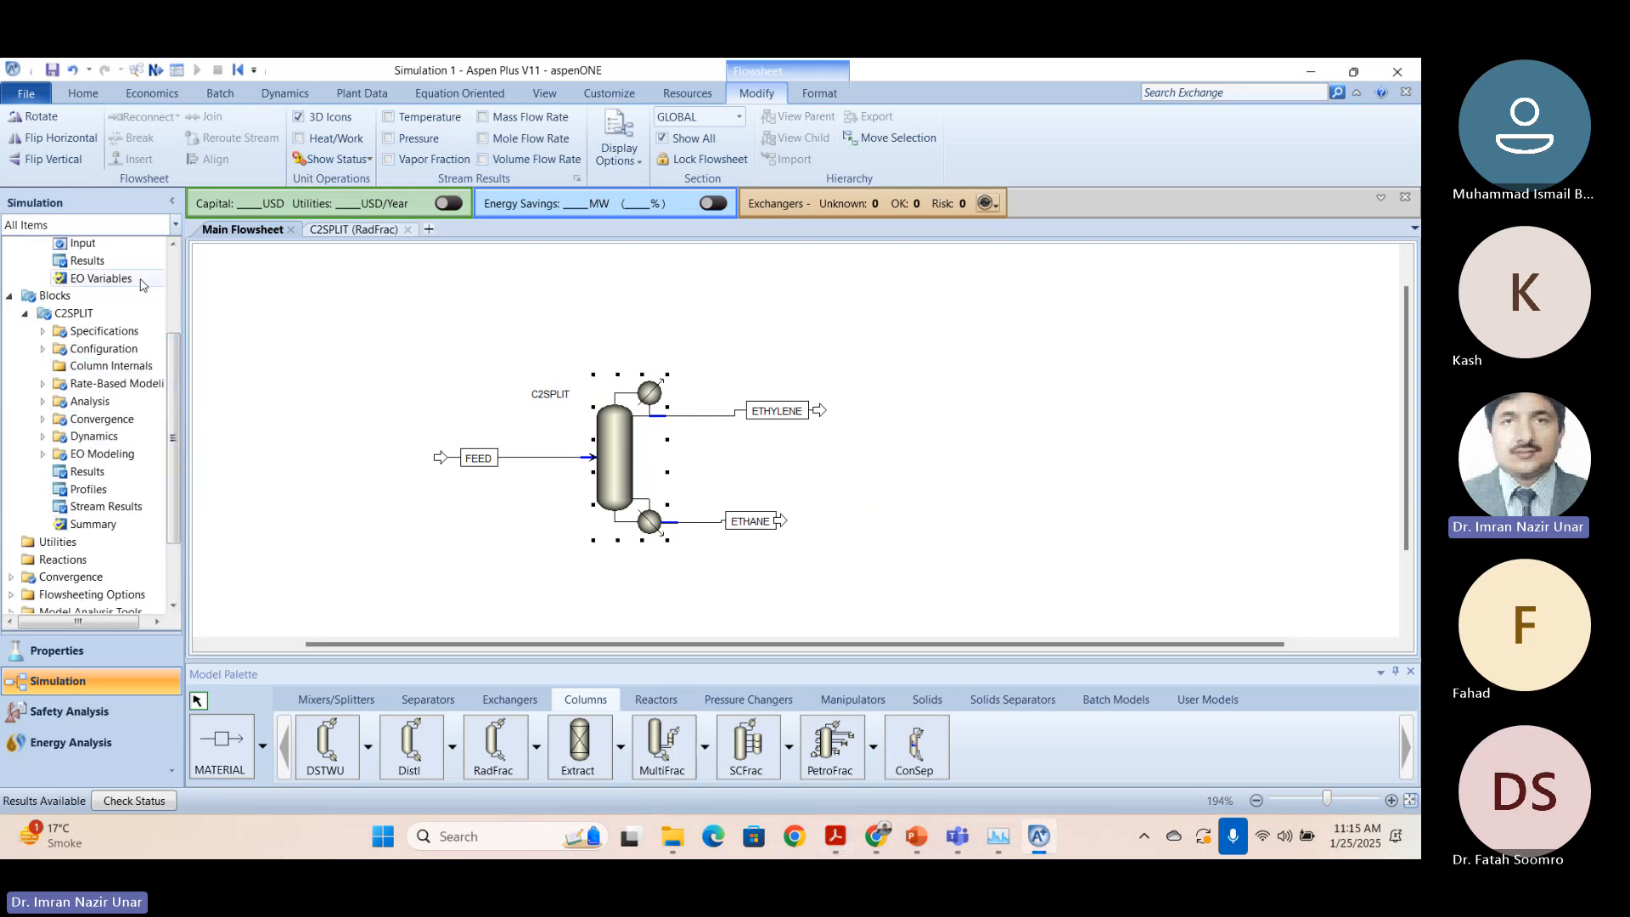
{"action": "left_click", "coordinate": [80, 507]}
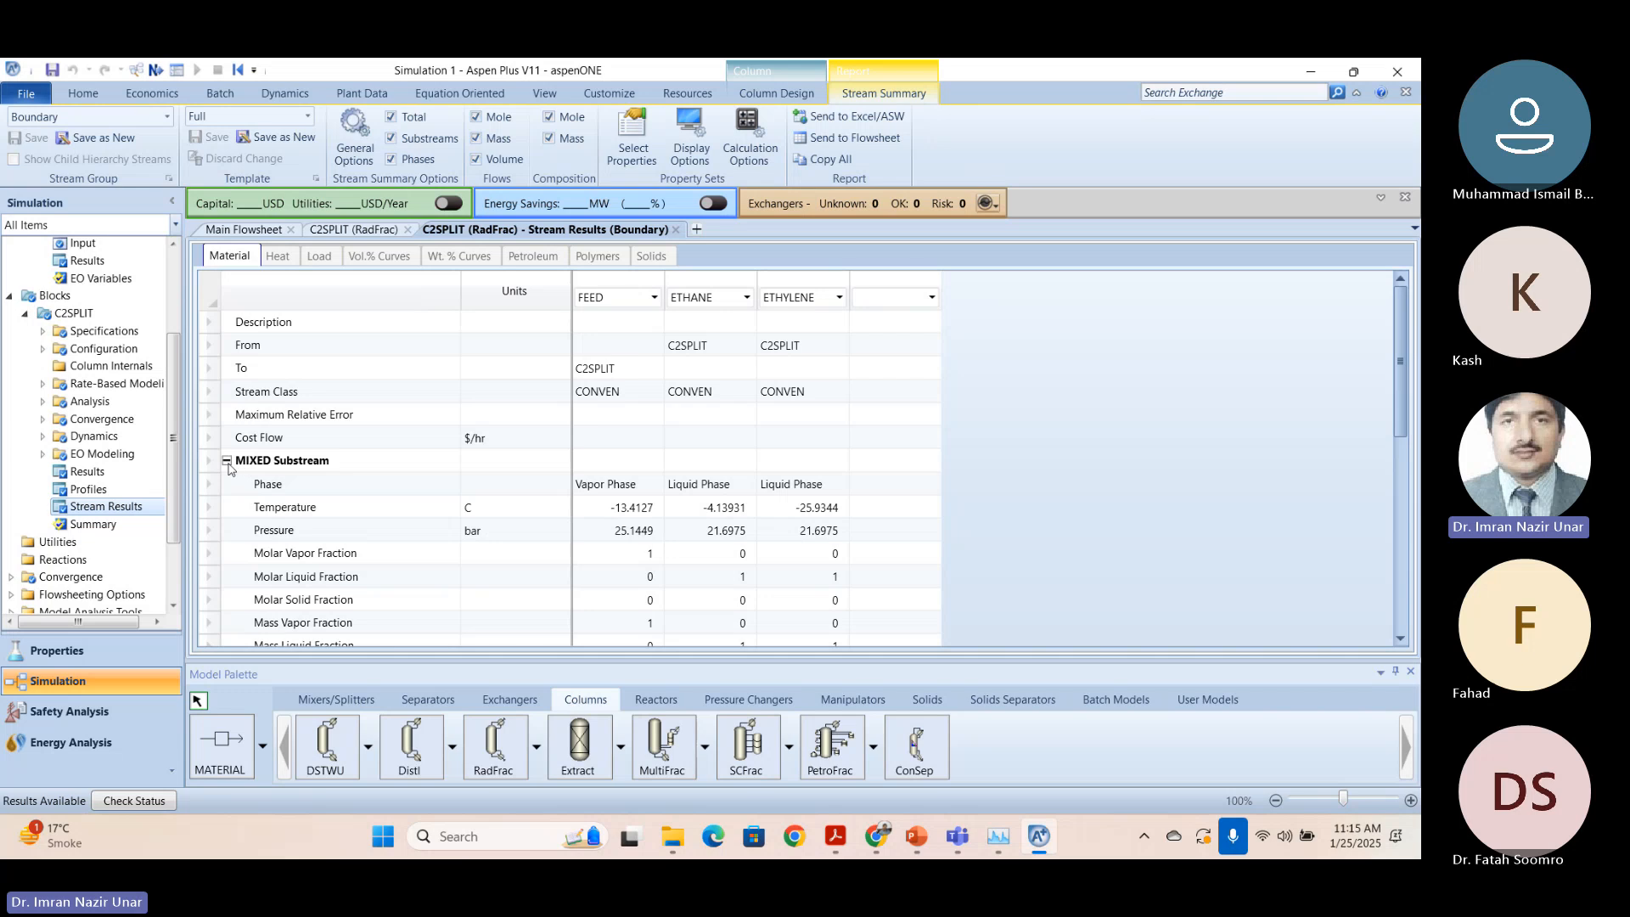
{"action": "left_click", "coordinate": [226, 461]}
{"action": "left_click", "coordinate": [227, 461]}
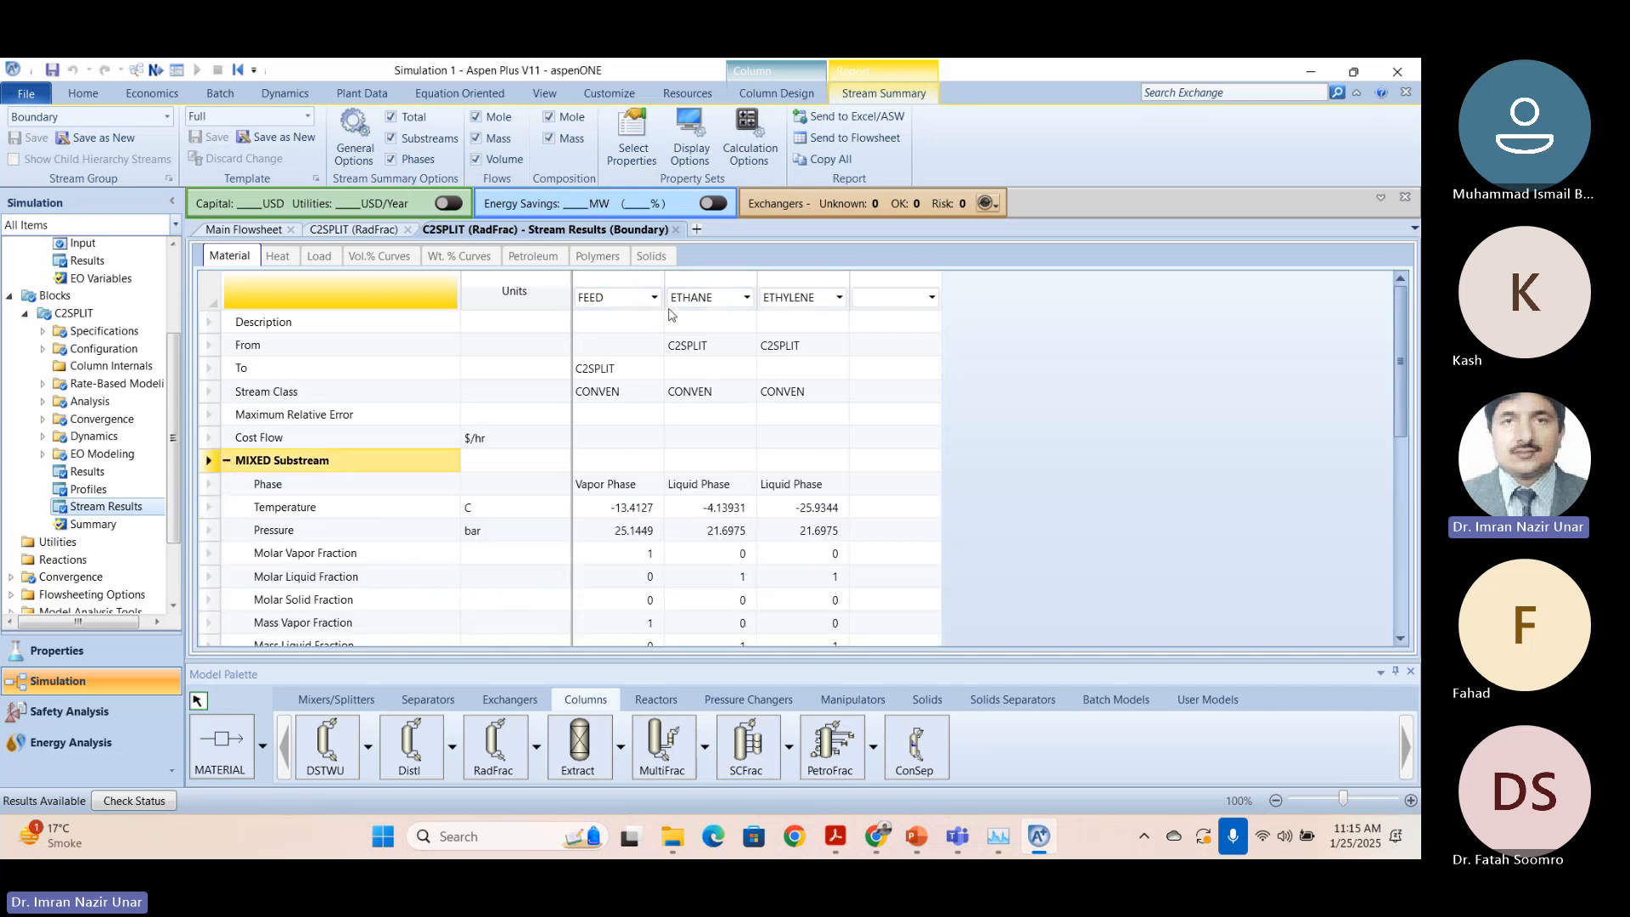
{"action": "scroll", "coordinate": [711, 441], "scroll_direction": "down", "scroll_amount": 2}
{"action": "scroll", "coordinate": [416, 527], "scroll_direction": "down", "scroll_amount": 3}
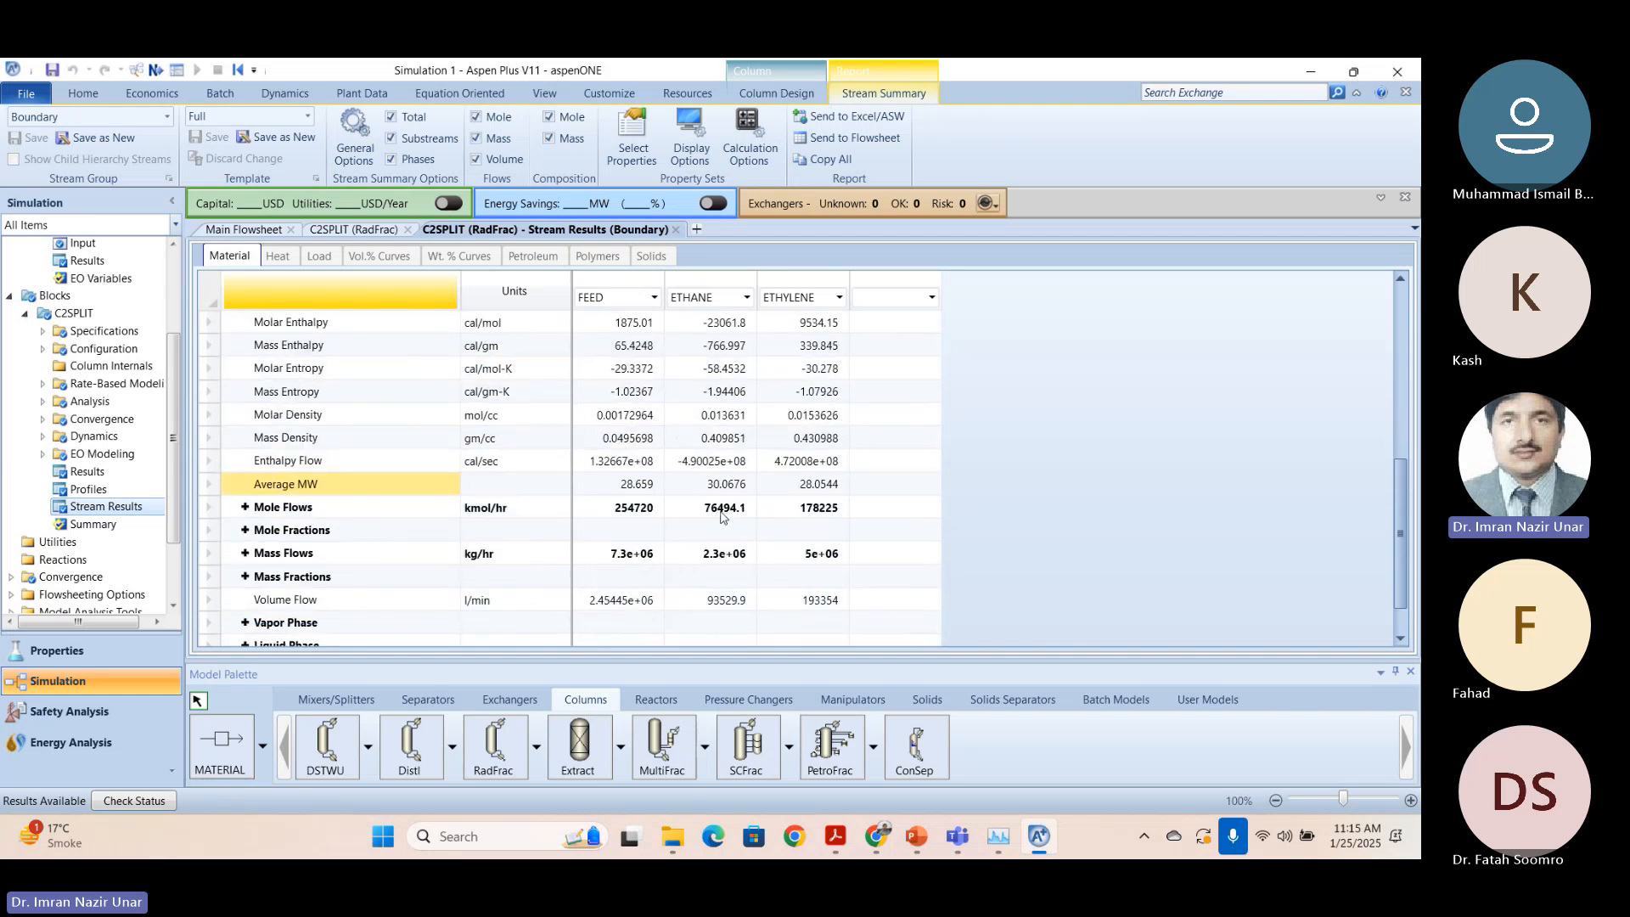
{"action": "scroll", "coordinate": [825, 513], "scroll_direction": "down", "scroll_amount": 1}
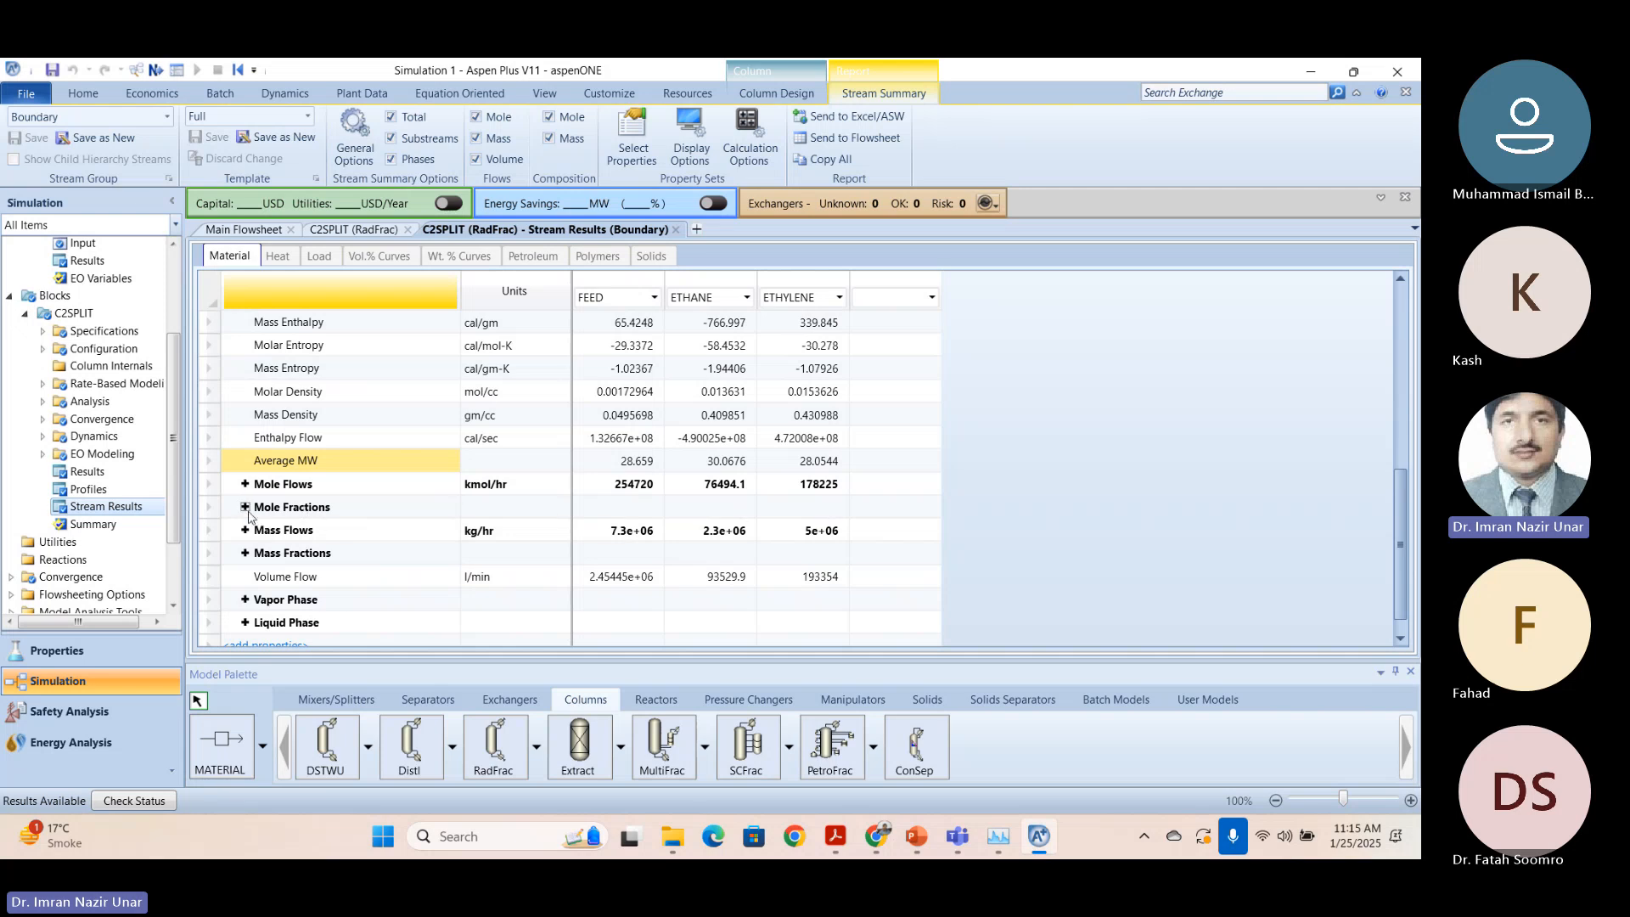
Expand the mole fractions in the stream results and examine the ethane and ethylene composition of each stream.
{"action": "left_click", "coordinate": [244, 508]}
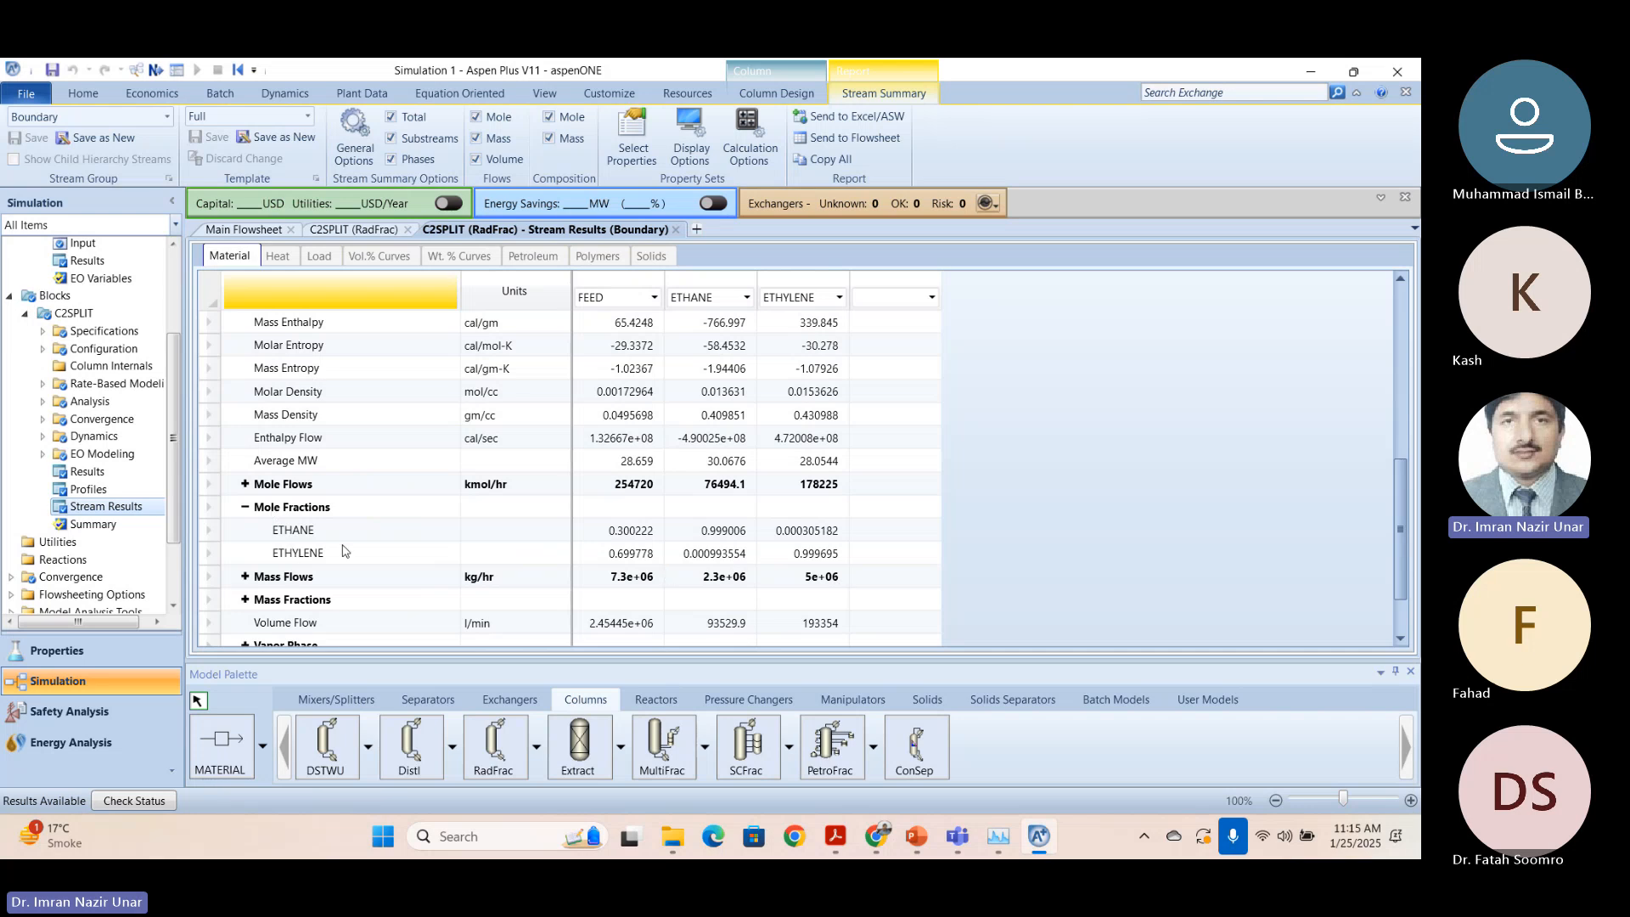
{"action": "scroll", "coordinate": [346, 551], "scroll_direction": "down", "scroll_amount": 1}
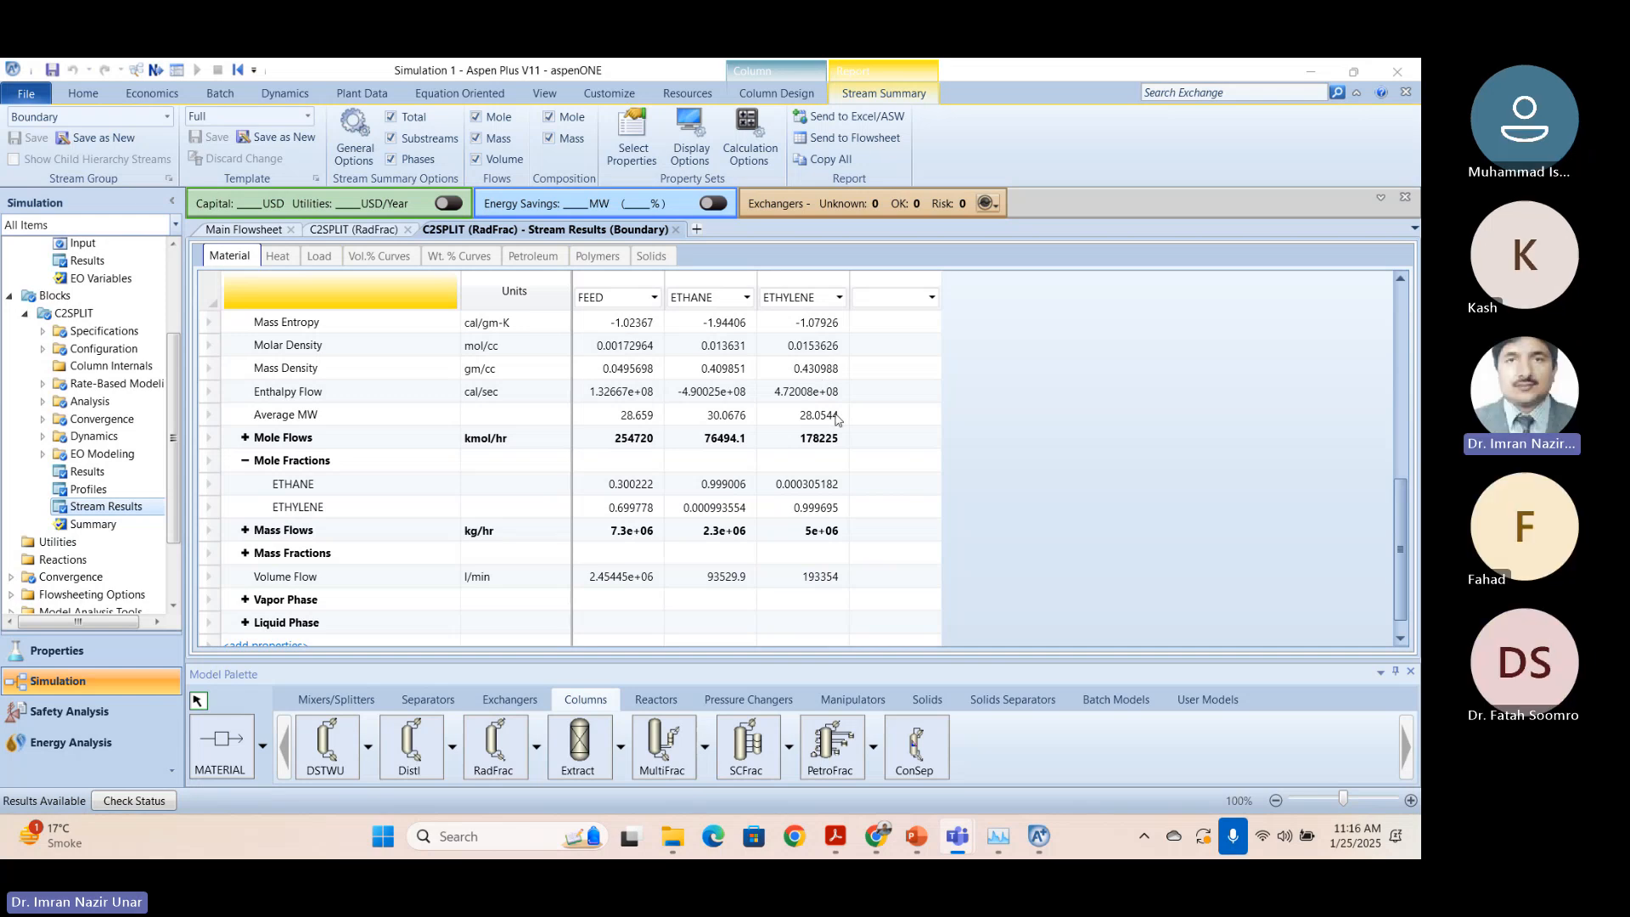
{"action": "left_click", "coordinate": [703, 358]}
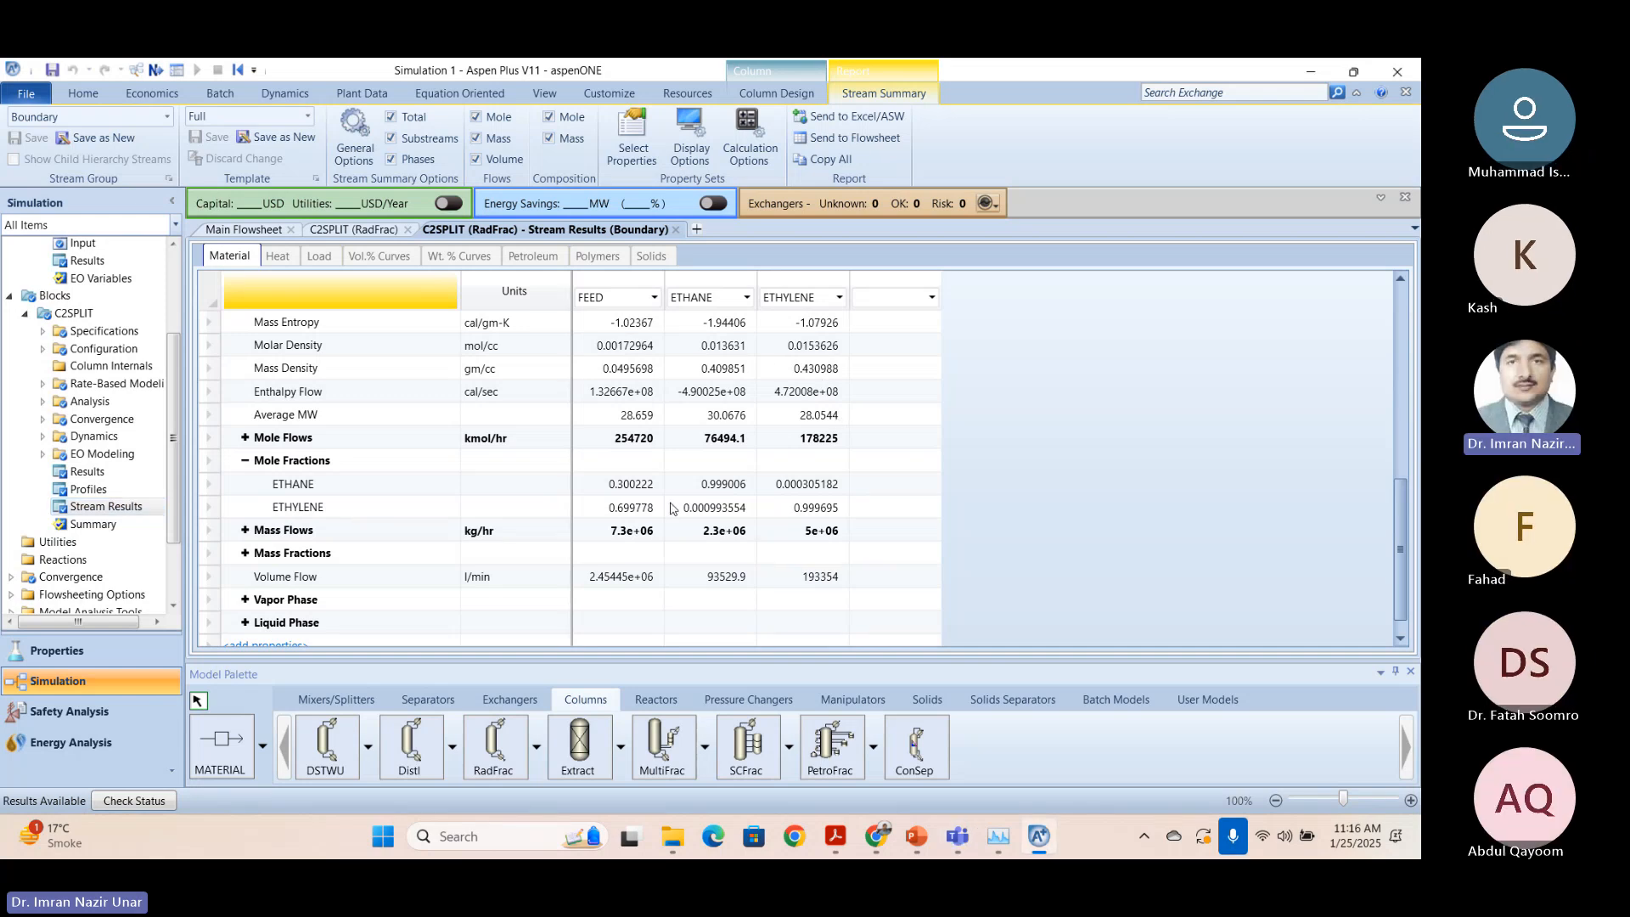
{"action": "scroll", "coordinate": [325, 554], "scroll_direction": "down", "scroll_amount": 1}
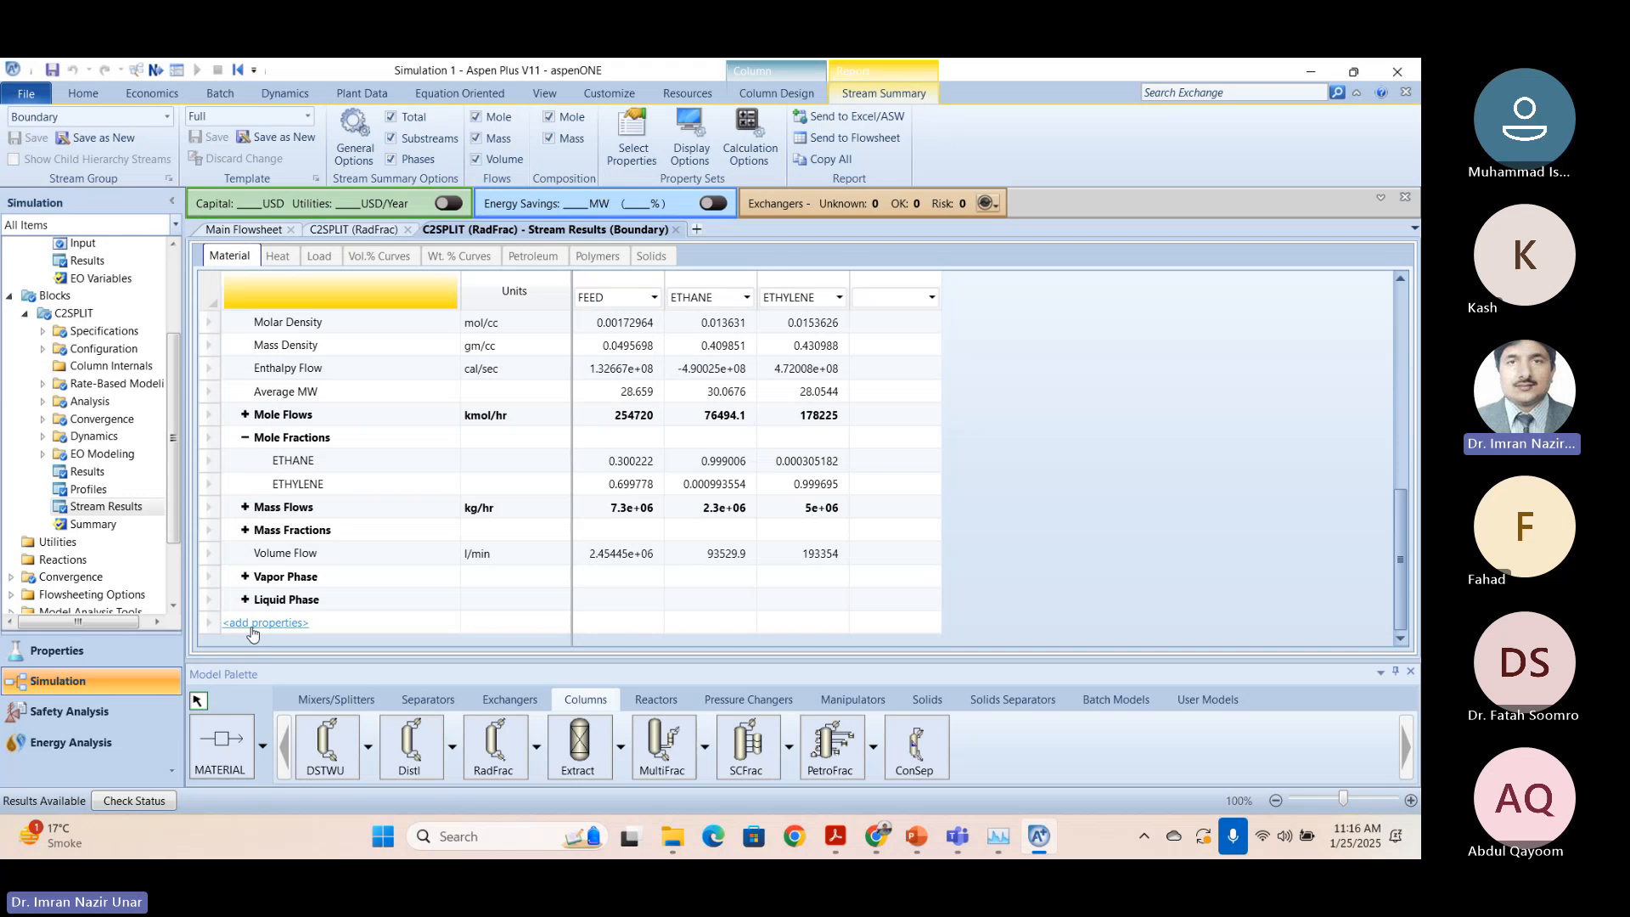
Switch to the Dist-001_C2Splitter_Basic PDF and read the edit view wizard illustration and the step 4.11 results check table.
{"action": "left_click", "coordinate": [835, 836]}
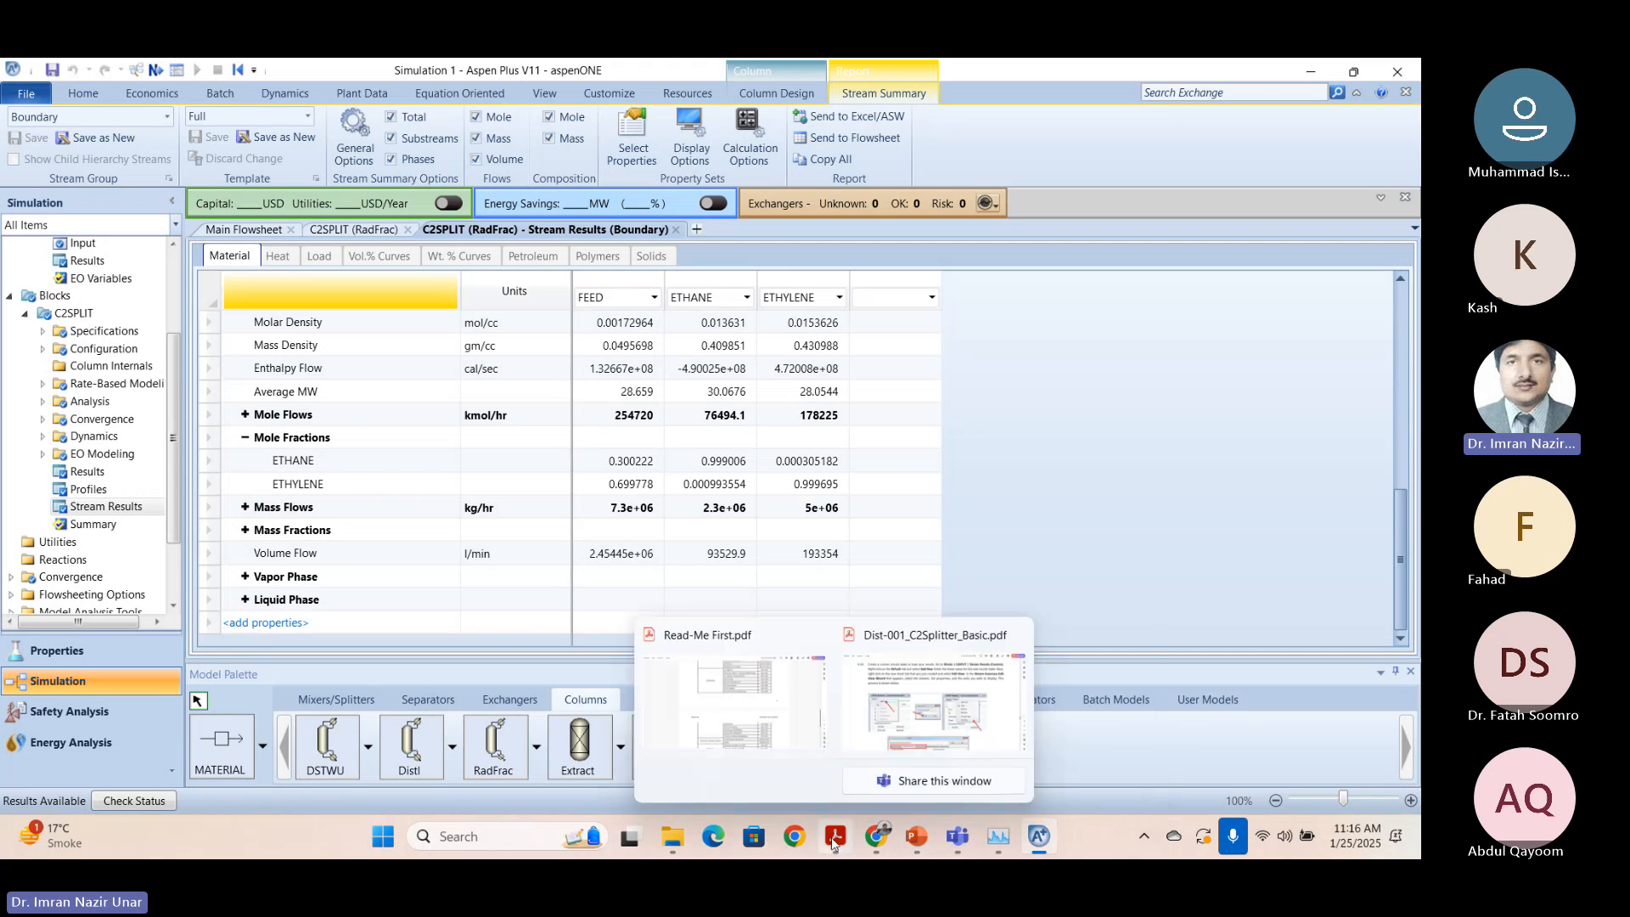
{"action": "left_click", "coordinate": [927, 693]}
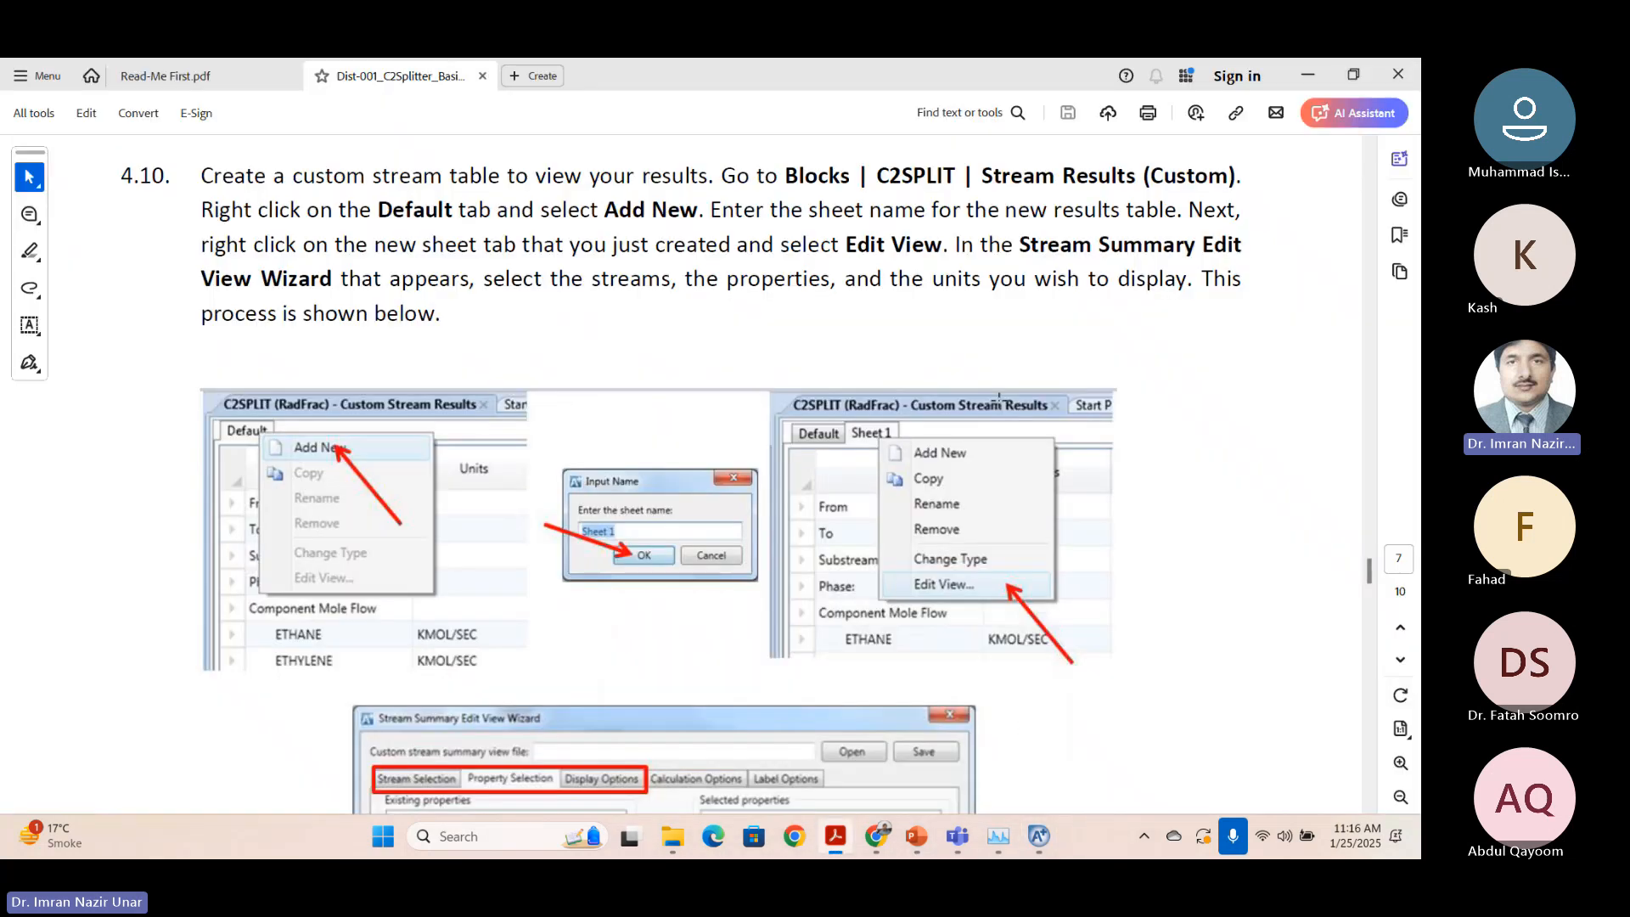
{"action": "scroll", "coordinate": [632, 369], "scroll_direction": "up", "scroll_amount": 2}
{"action": "scroll", "coordinate": [917, 389], "scroll_direction": "down", "scroll_amount": 1}
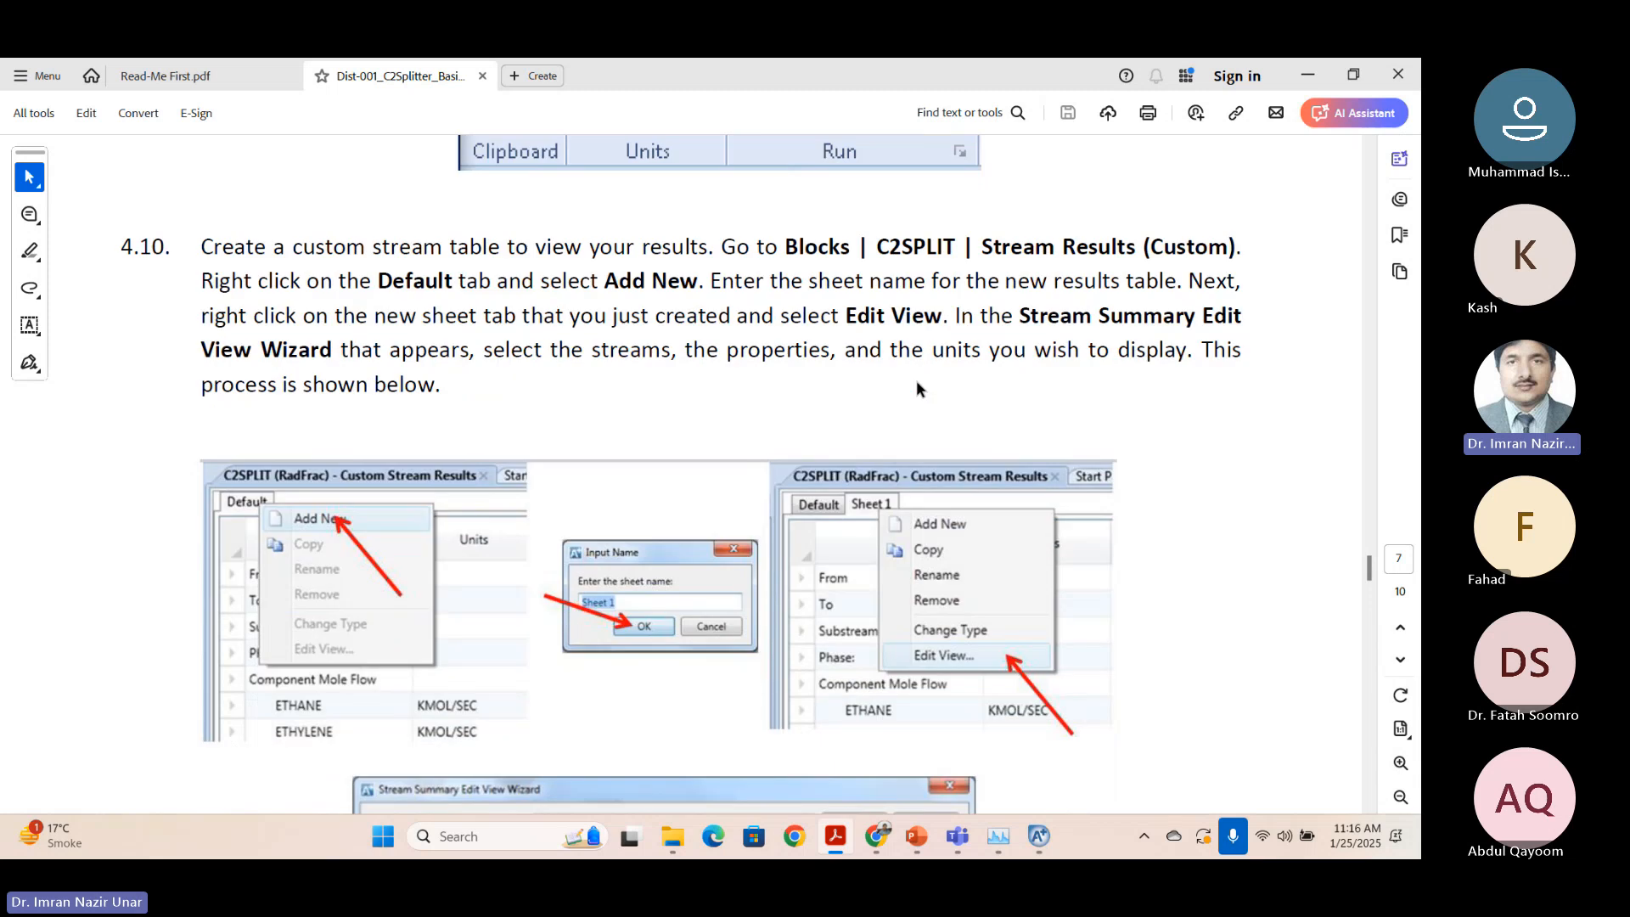
{"action": "scroll", "coordinate": [917, 389], "scroll_direction": "down", "scroll_amount": 6}
{"action": "scroll", "coordinate": [850, 475], "scroll_direction": "down", "scroll_amount": 3}
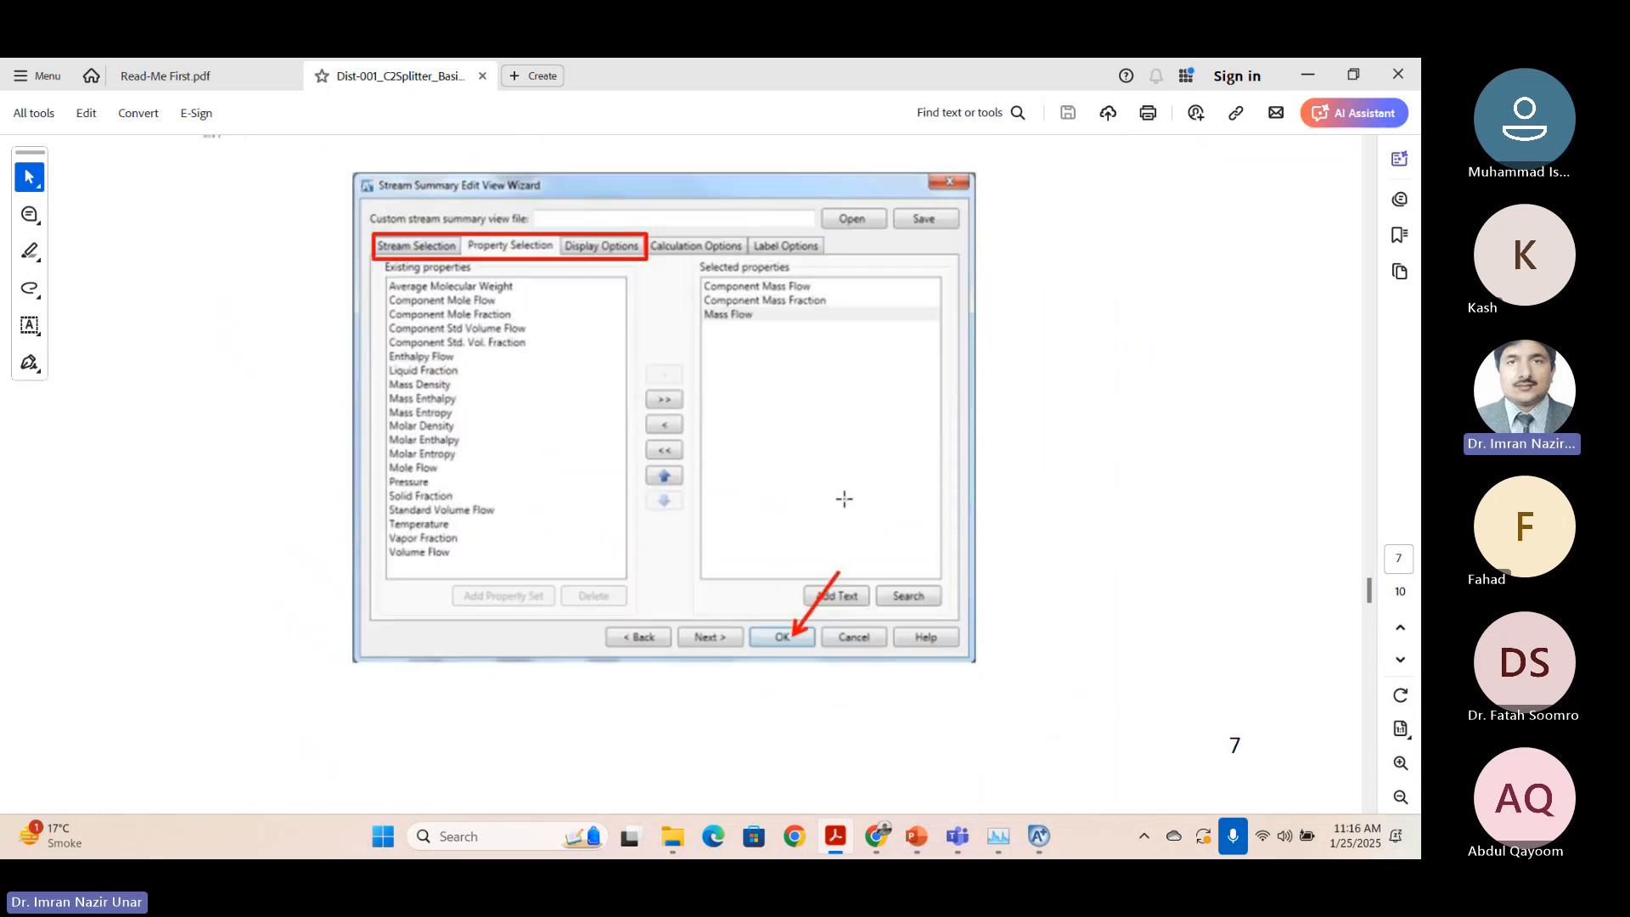
{"action": "scroll", "coordinate": [862, 539], "scroll_direction": "down", "scroll_amount": 4}
{"action": "scroll", "coordinate": [860, 531], "scroll_direction": "up", "scroll_amount": 4}
{"action": "scroll", "coordinate": [838, 320], "scroll_direction": "down", "scroll_amount": 14}
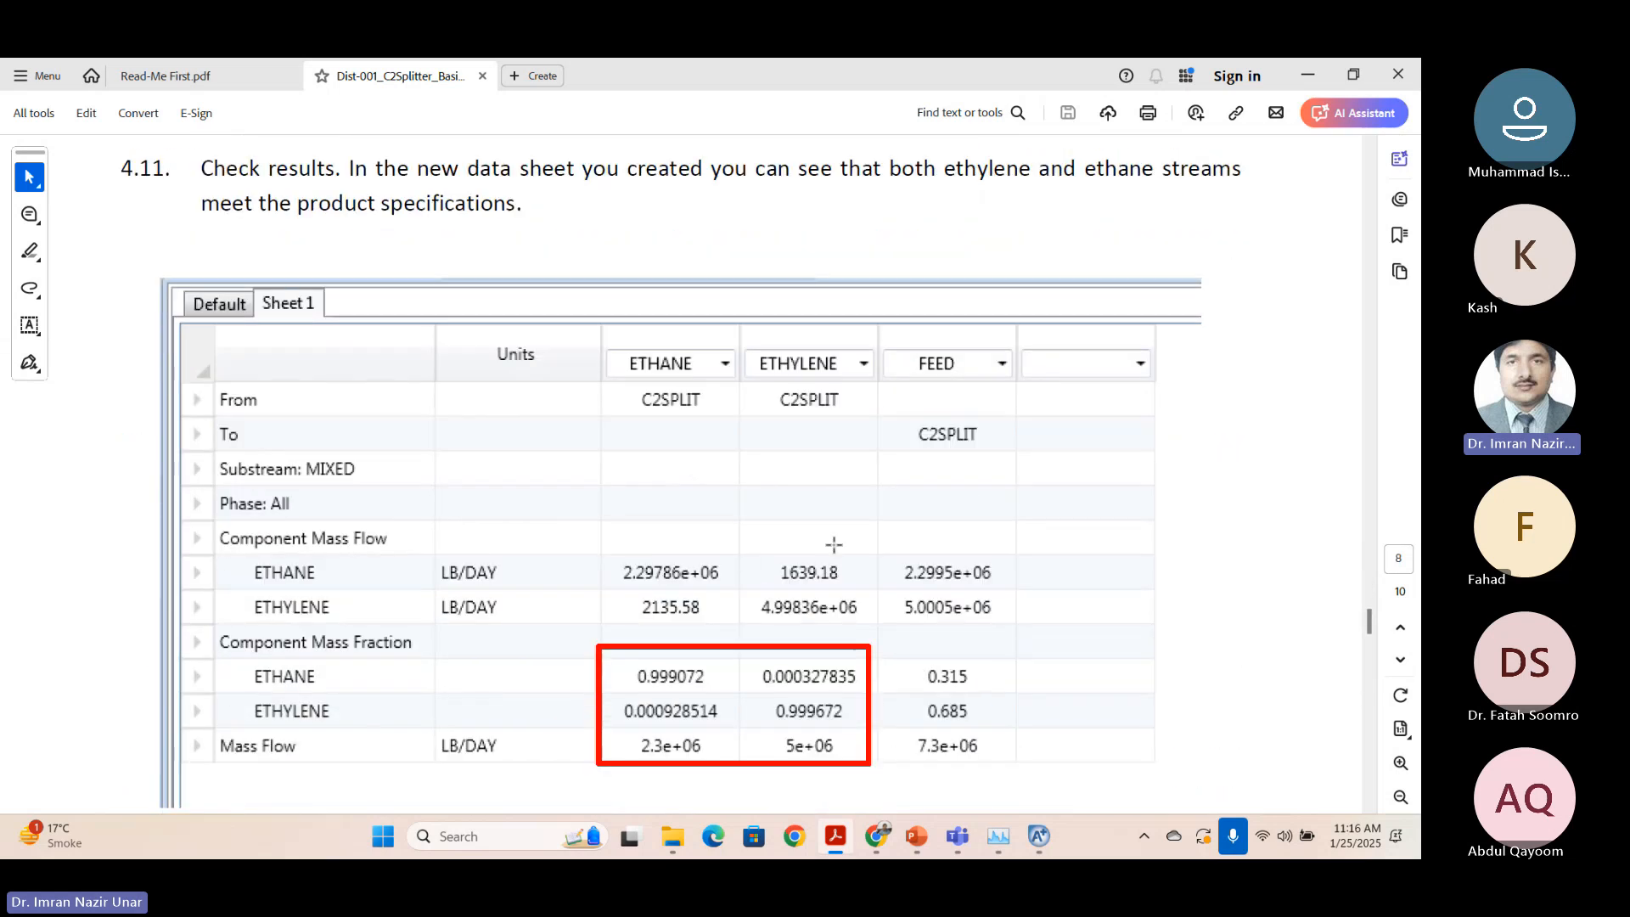
{"action": "scroll", "coordinate": [834, 545], "scroll_direction": "down", "scroll_amount": 3}
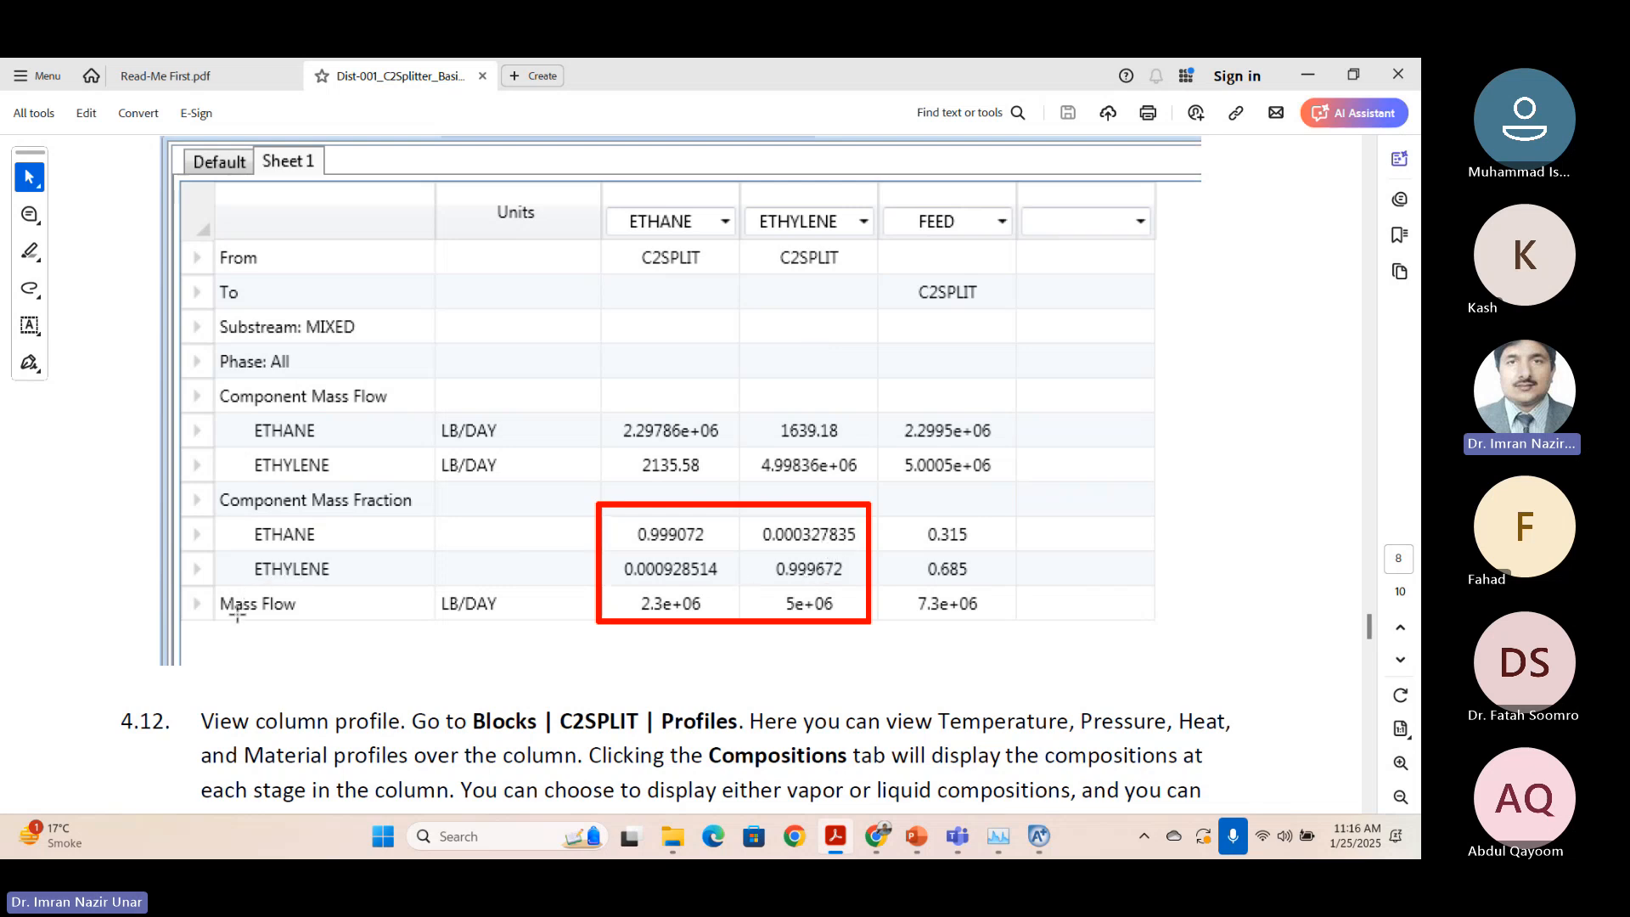
Read step 4.12 of the PDF guide on viewing and plotting column profiles, and return to Aspen Plus.
{"action": "scroll", "coordinate": [807, 595], "scroll_direction": "down", "scroll_amount": 4}
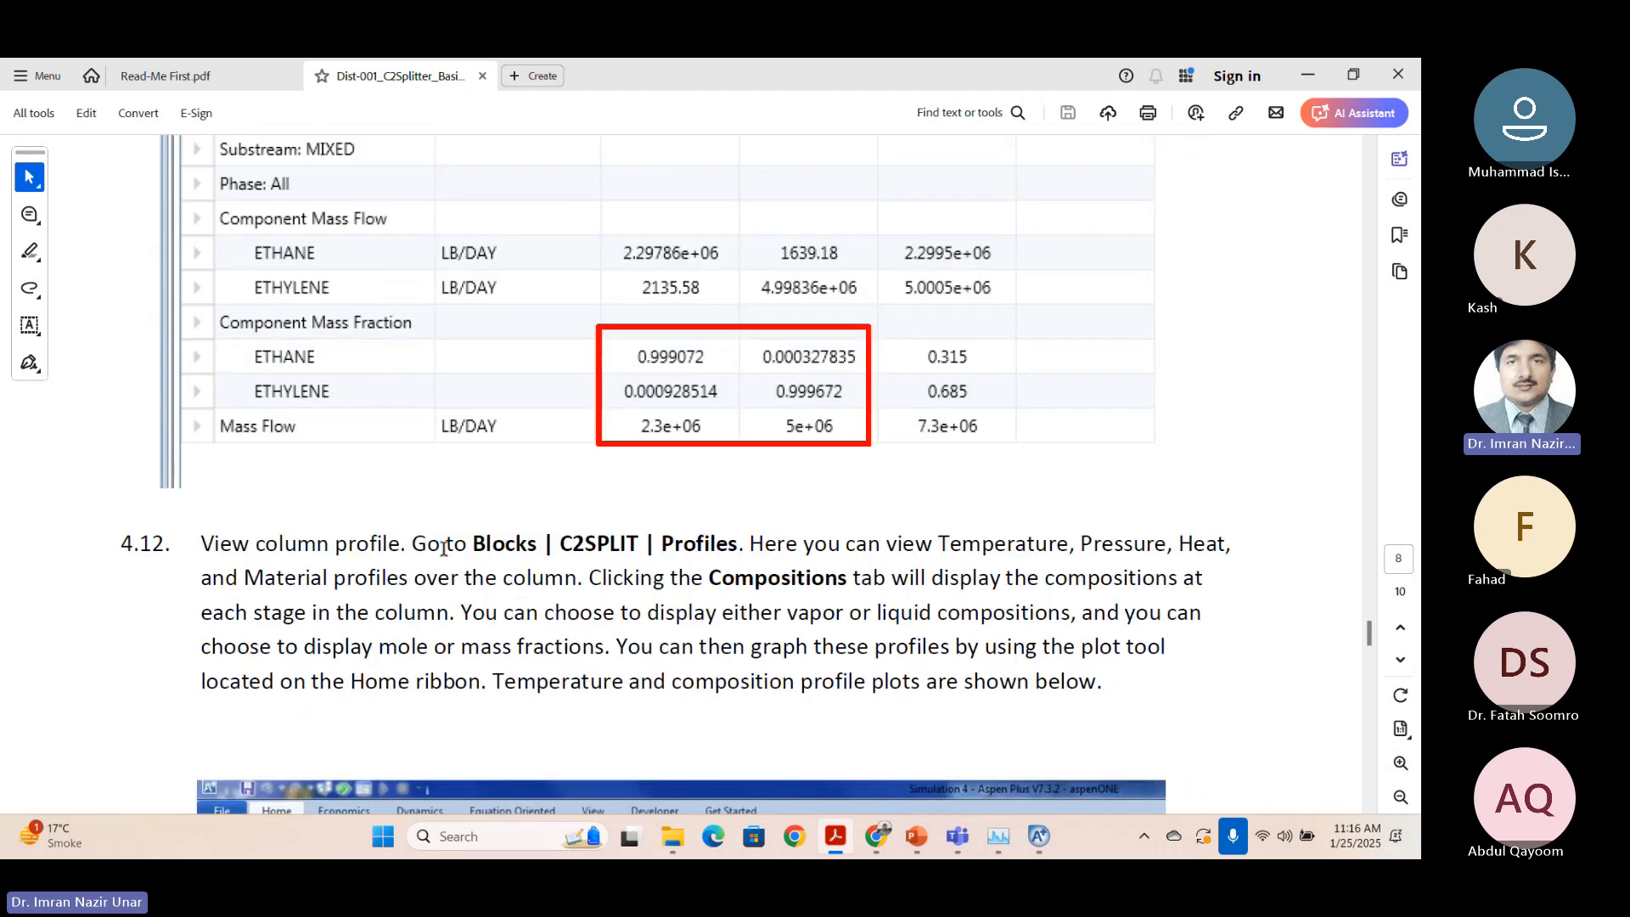
{"action": "scroll", "coordinate": [630, 606], "scroll_direction": "down", "scroll_amount": 10}
{"action": "scroll", "coordinate": [629, 602], "scroll_direction": "up", "scroll_amount": 8}
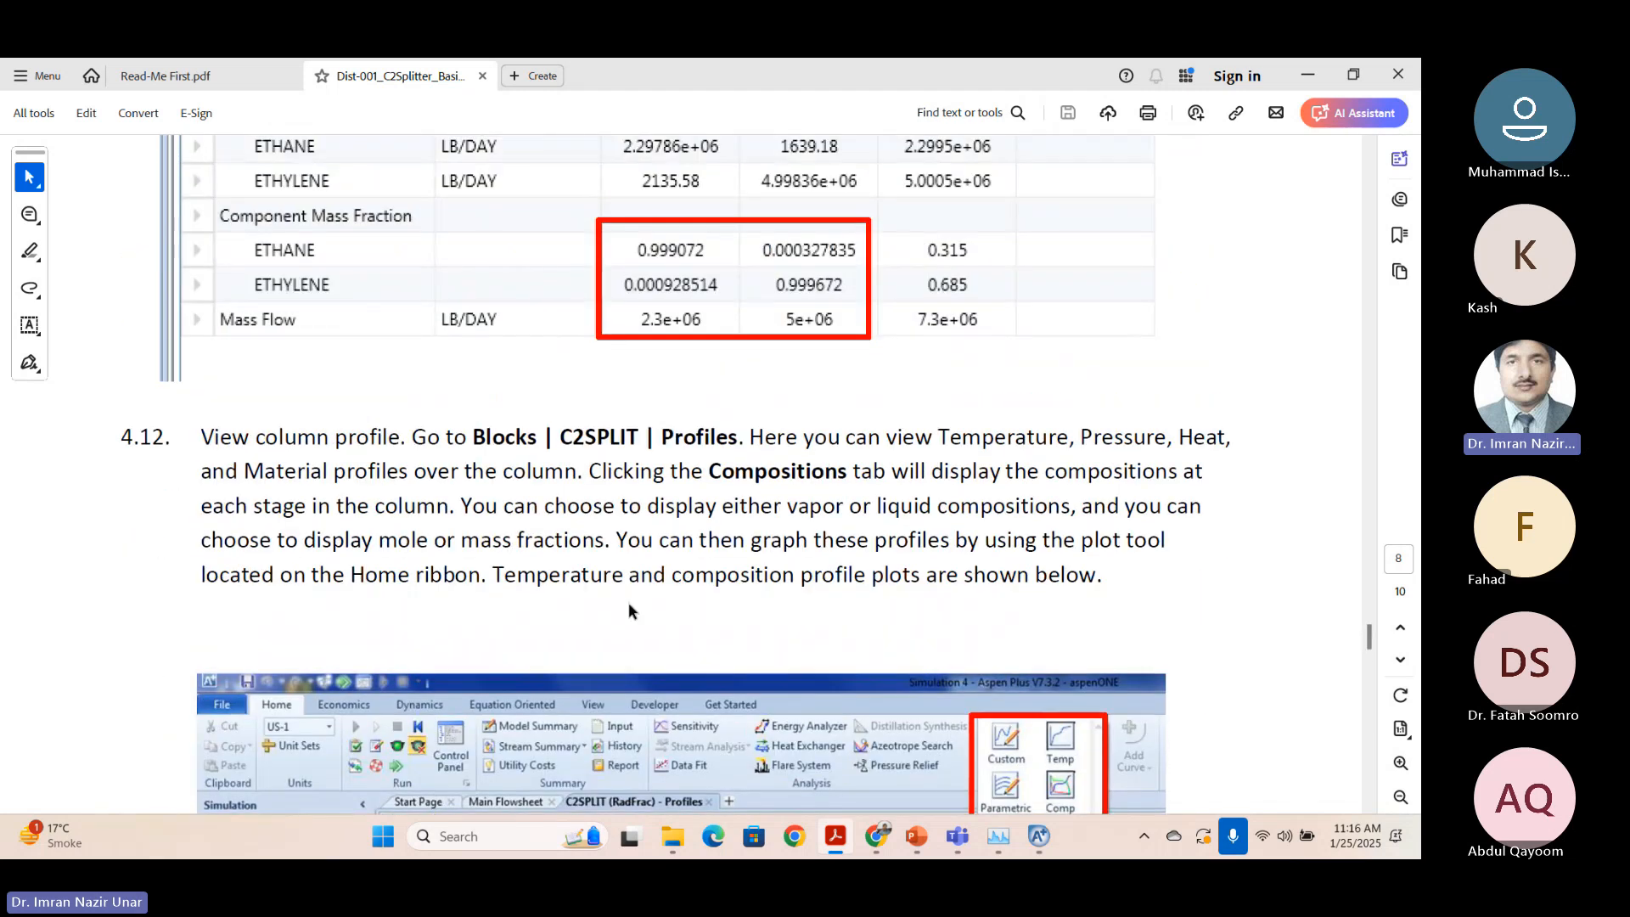
{"action": "scroll", "coordinate": [1068, 338], "scroll_direction": "down", "scroll_amount": 6}
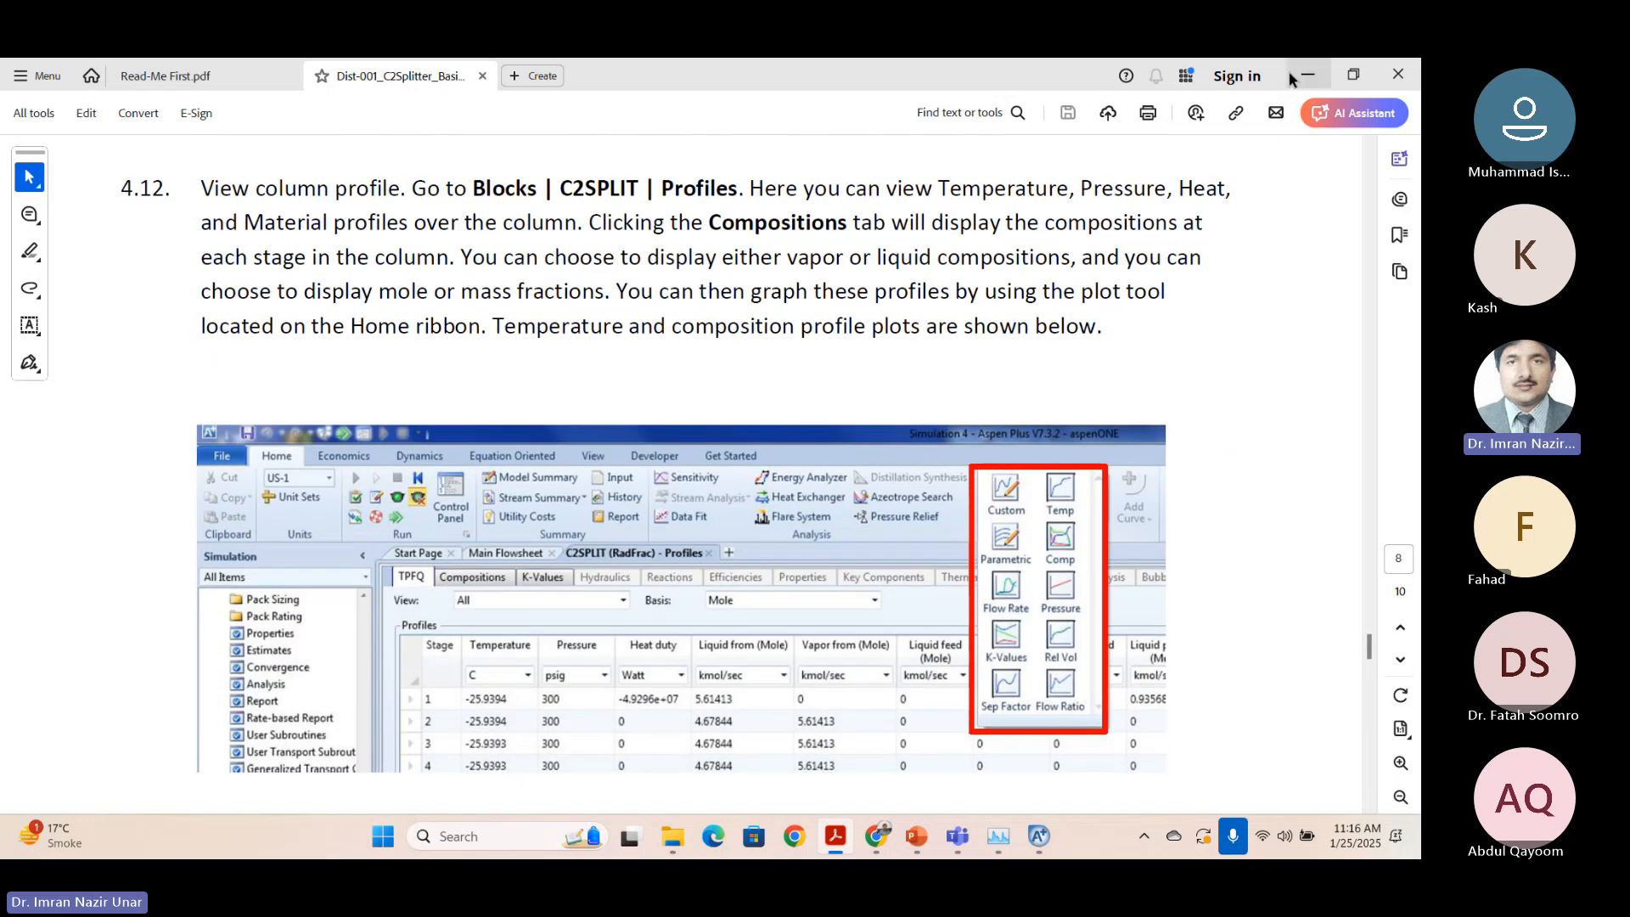
{"action": "left_click", "coordinate": [1294, 77]}
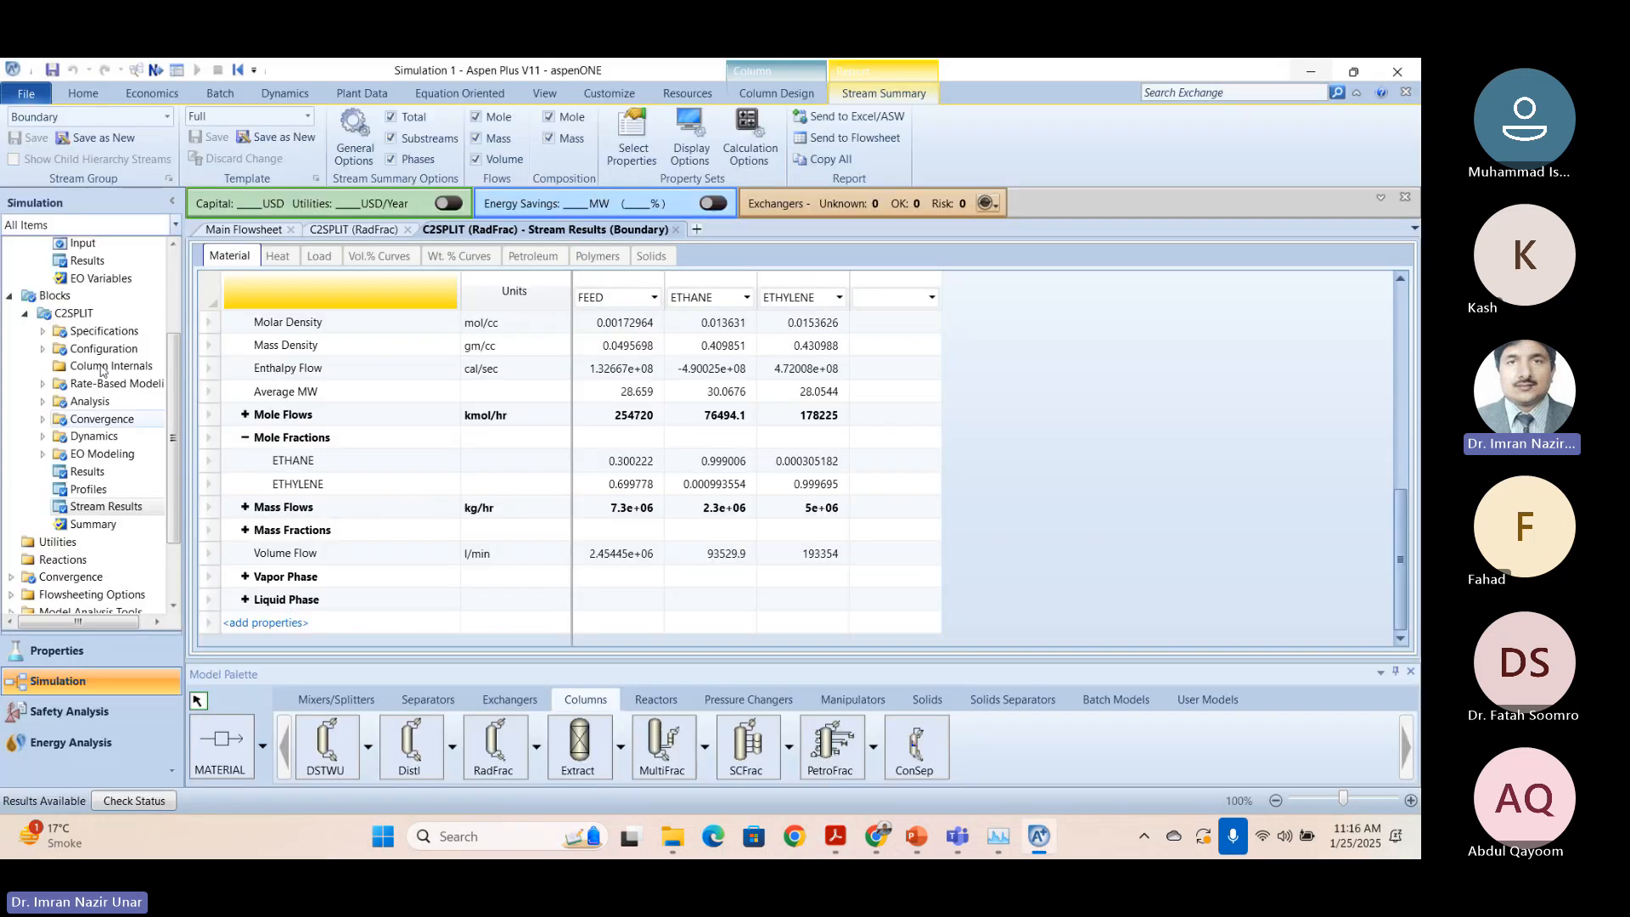
From the C2SPLIT profiles, plot liquid mole composition for ETHANE and ETHYLENE and move the legend into the empty area between the curves.
{"action": "left_click", "coordinate": [88, 489]}
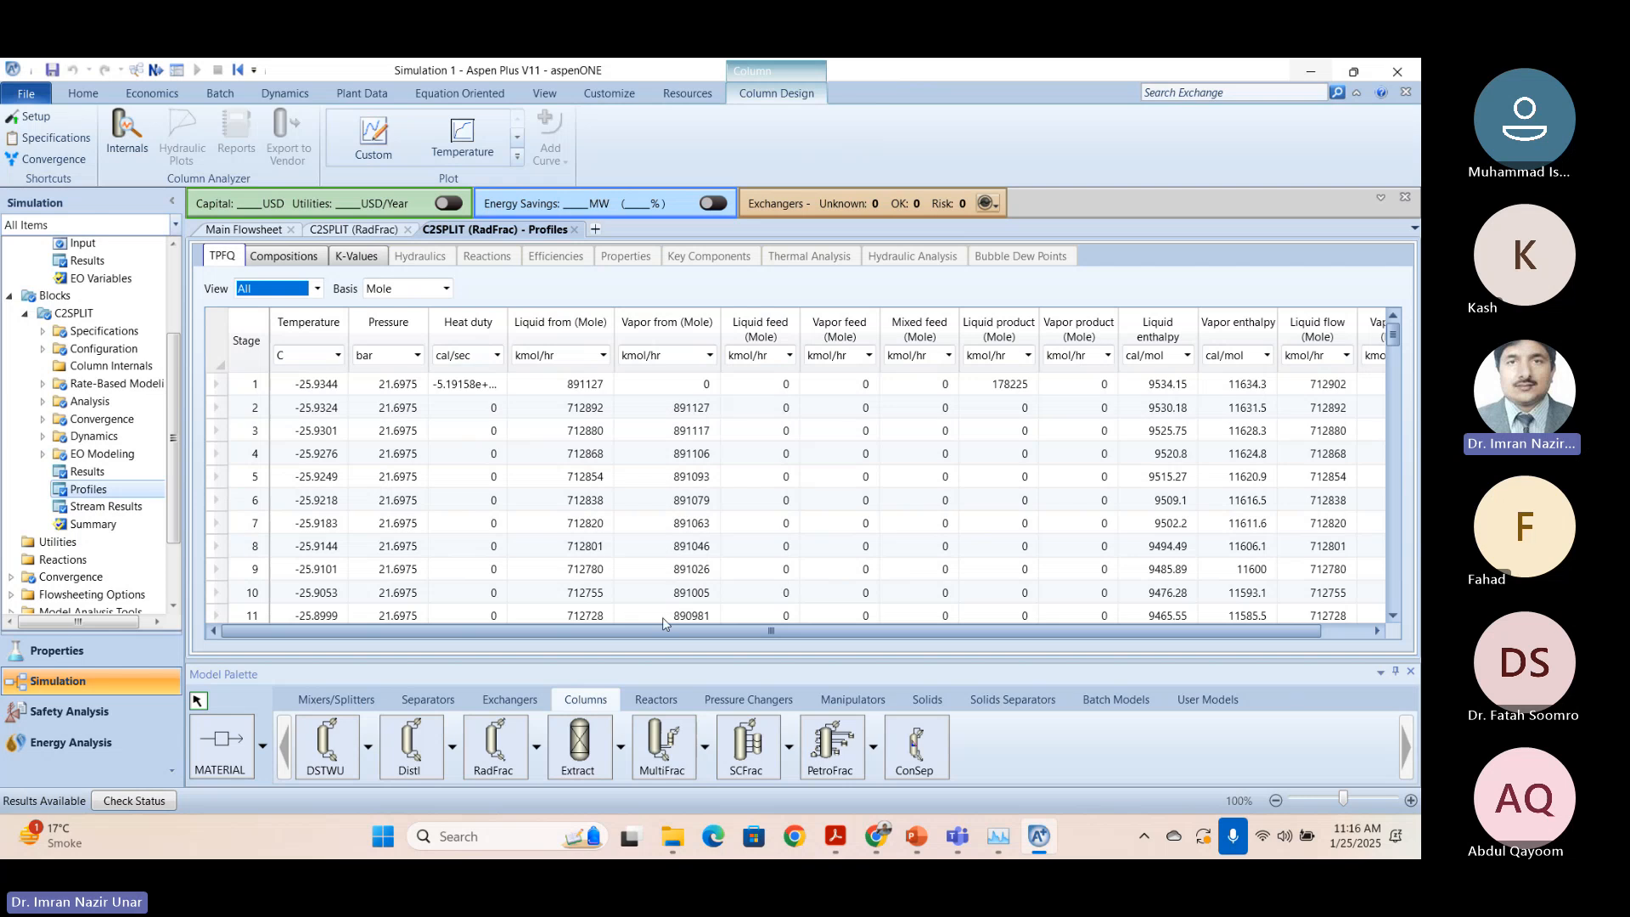
{"action": "left_click_drag", "start_coordinate": [663, 631], "coordinate": [560, 626]}
{"action": "left_click", "coordinate": [517, 157]}
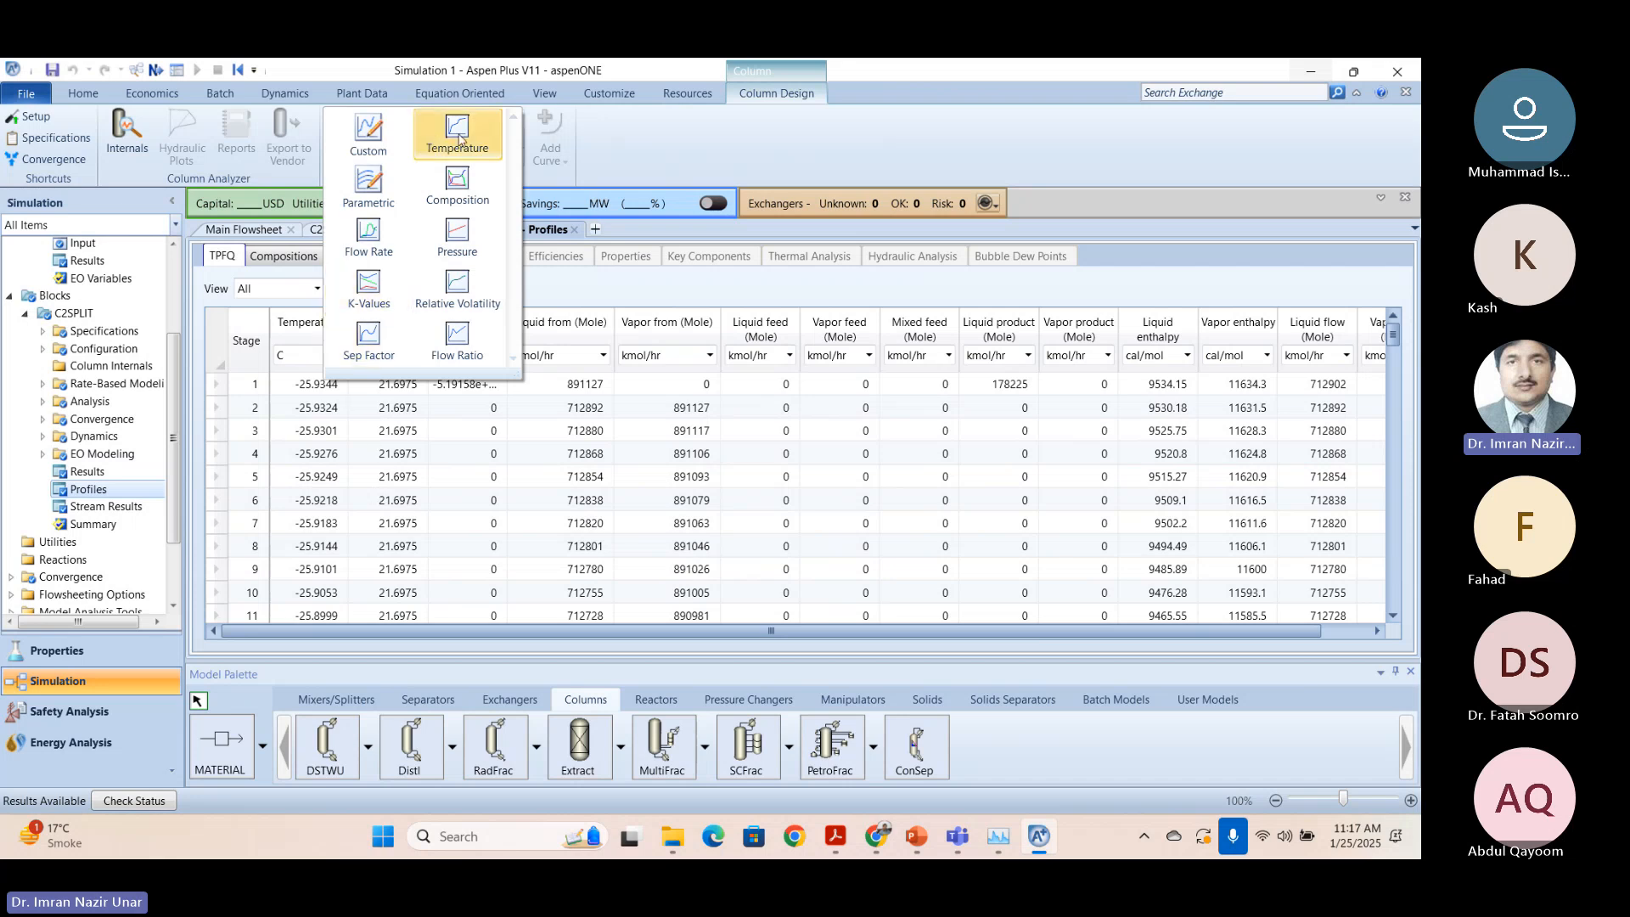
{"action": "left_click", "coordinate": [458, 195]}
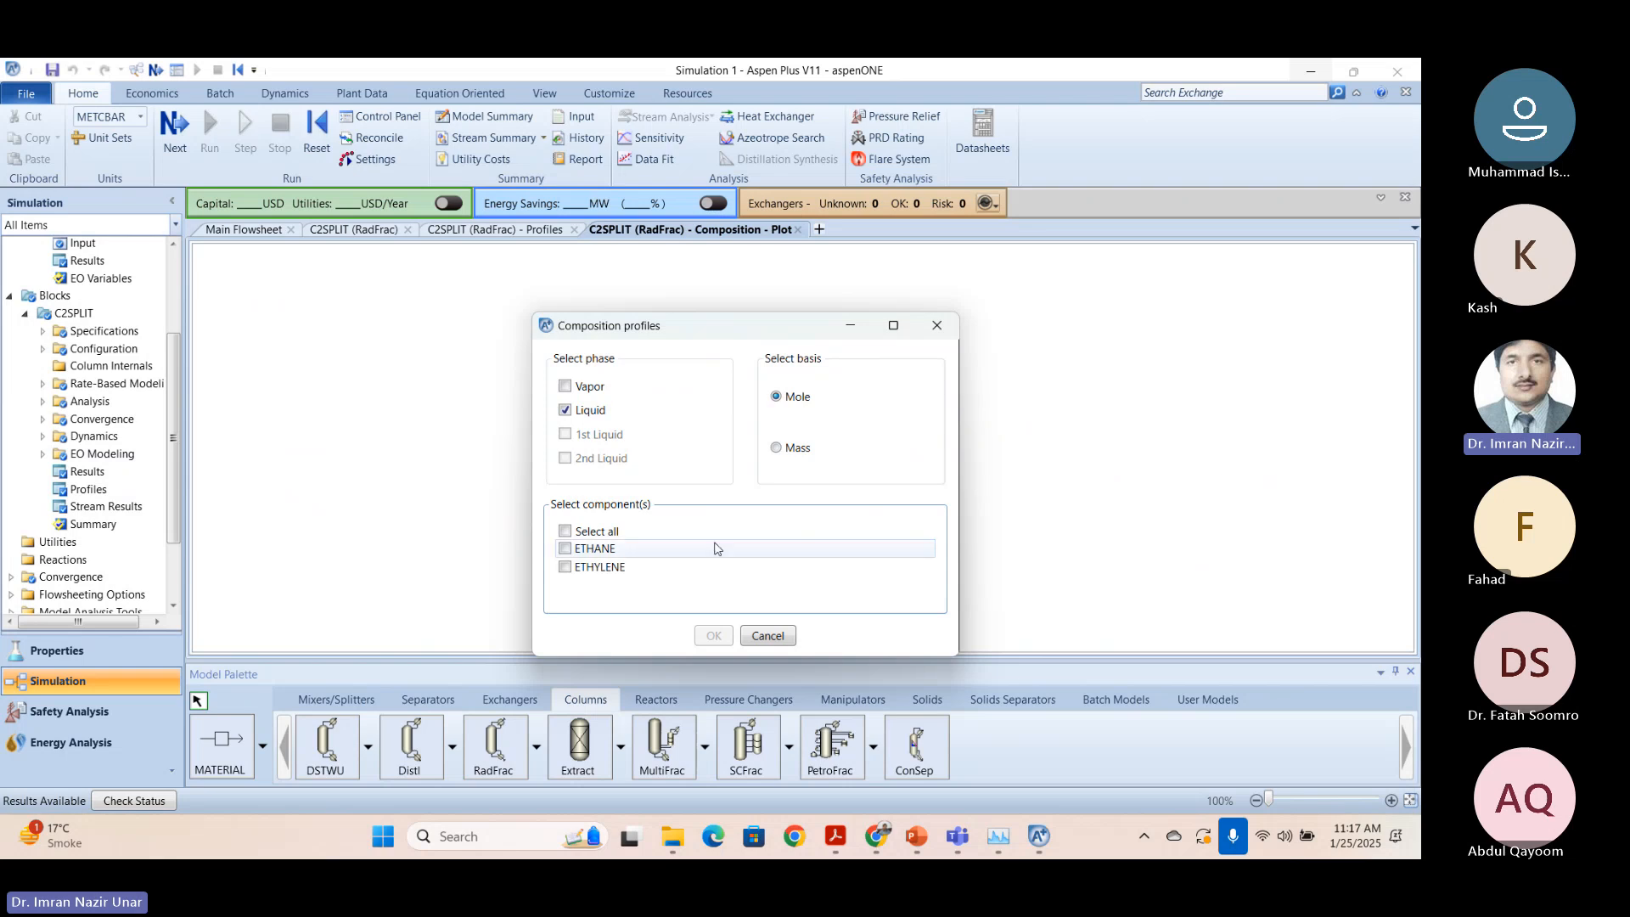
{"action": "left_click", "coordinate": [566, 548]}
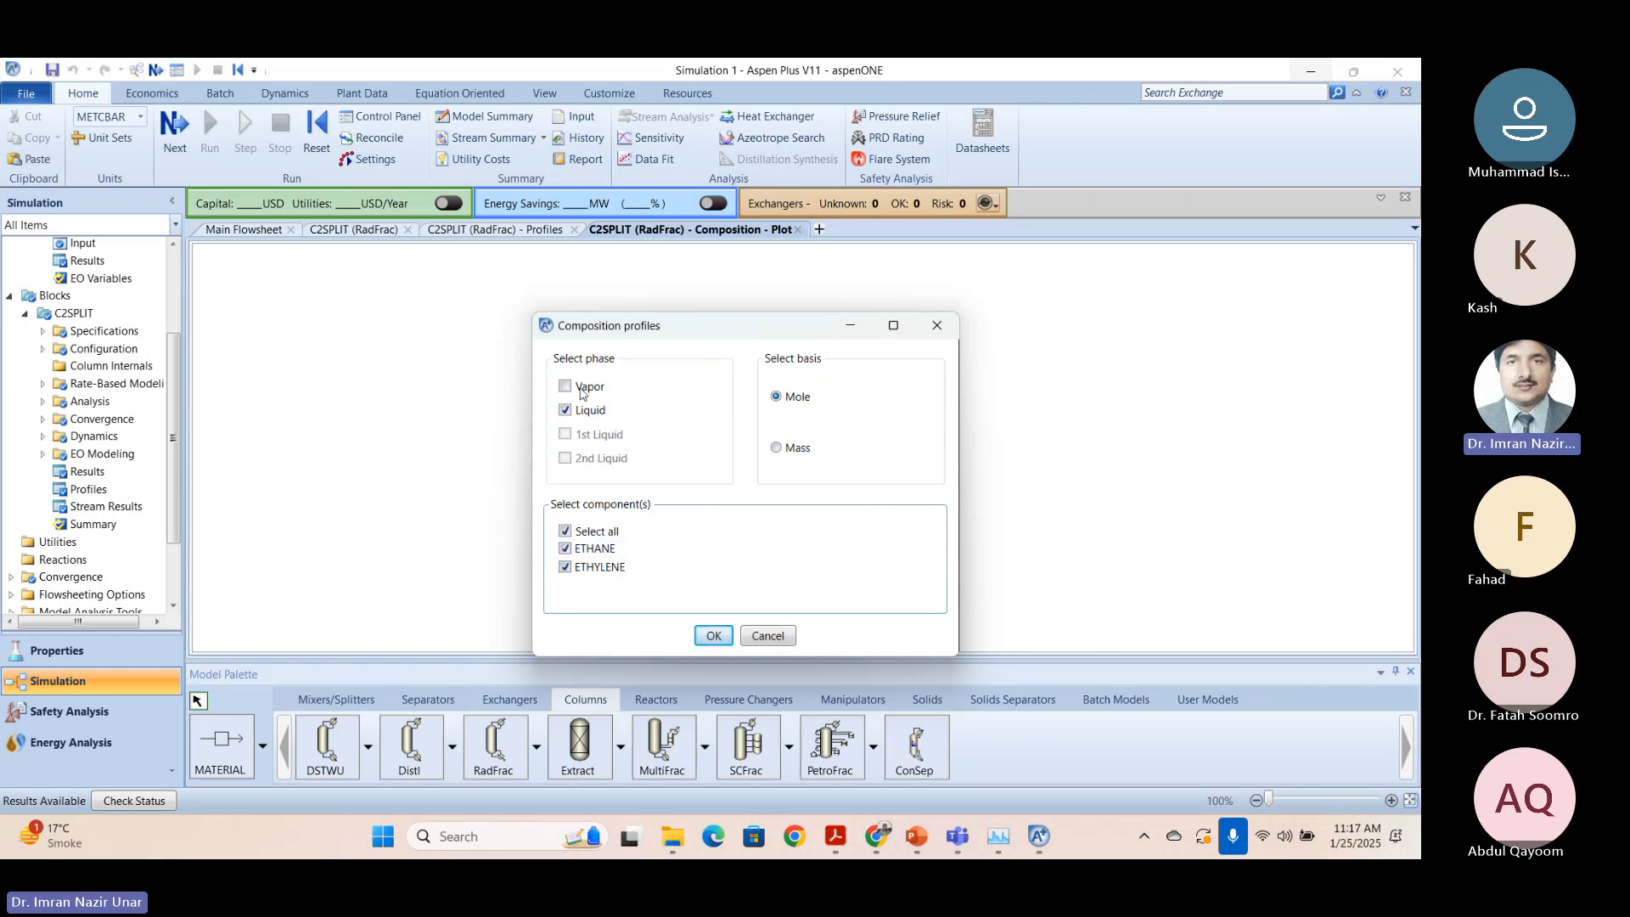
{"action": "left_click", "coordinate": [711, 637]}
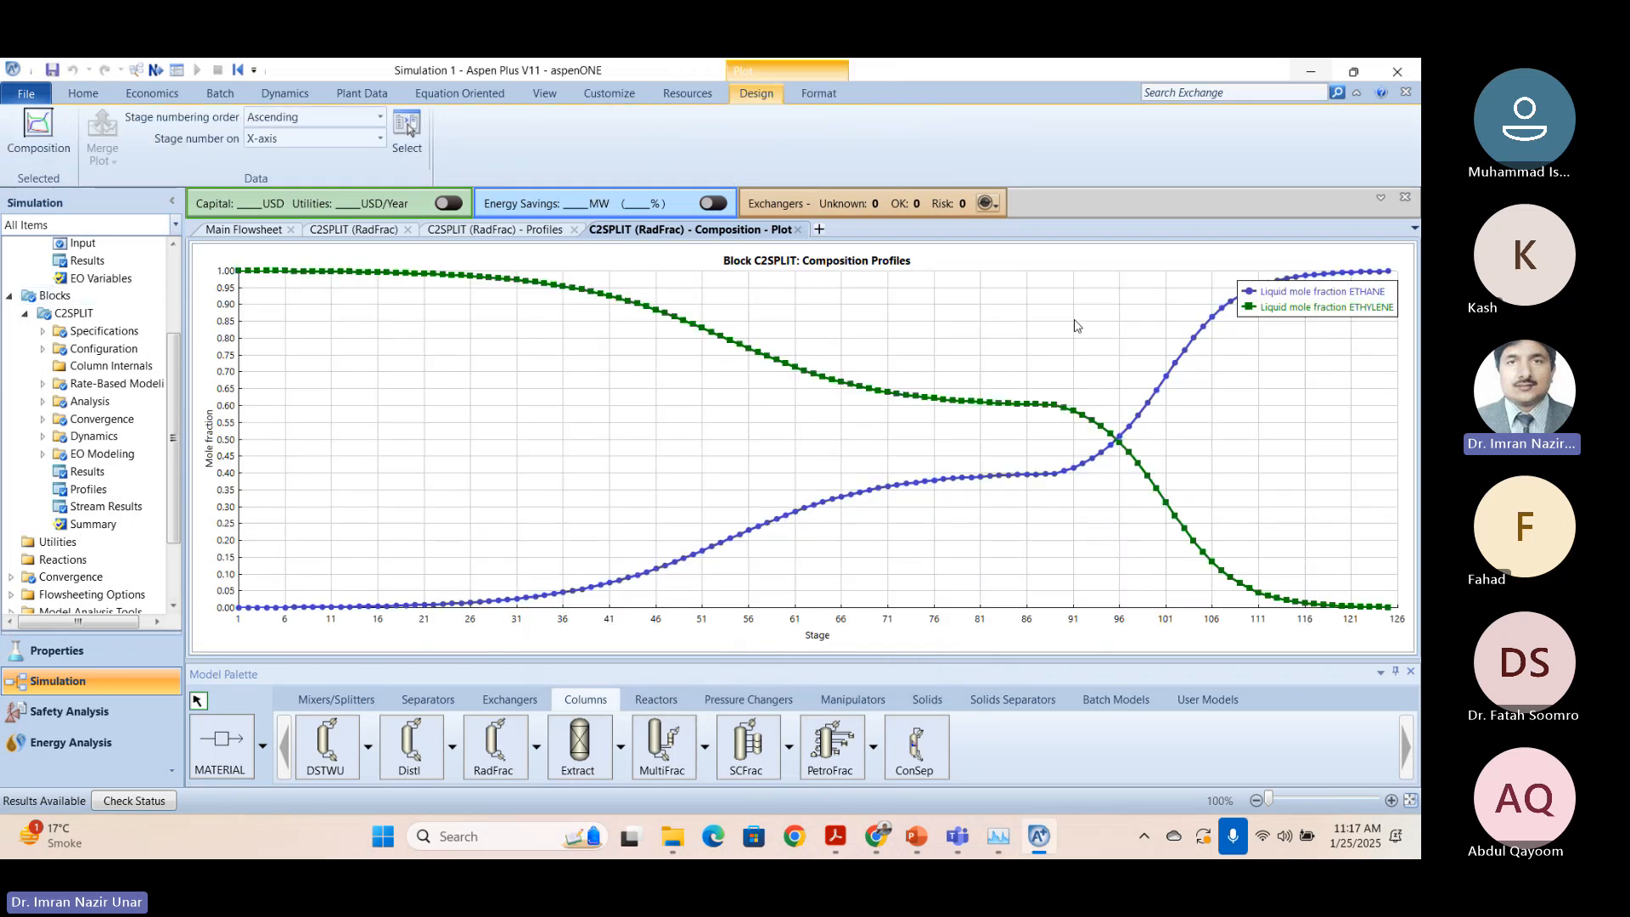
{"action": "left_click_drag", "start_coordinate": [1276, 296], "coordinate": [284, 448]}
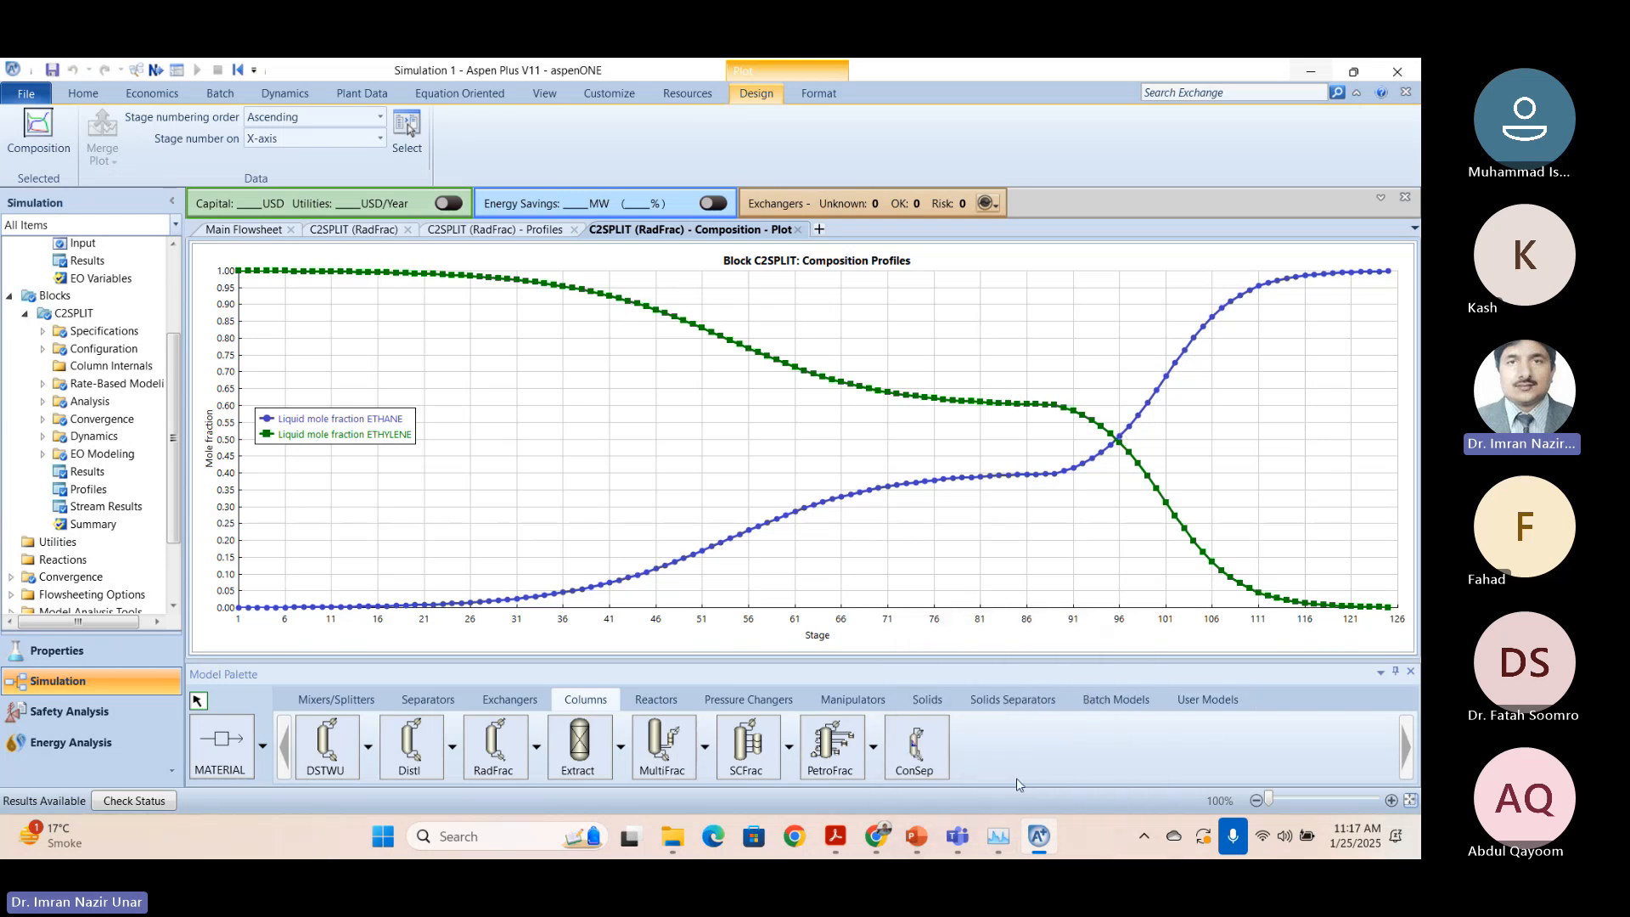
Check the temperature profile plot in the Dist-001_C2Splitter_Basic PDF, return to Aspen Plus, and plot the C2SPLIT temperature profile.
{"action": "mouse_move", "coordinate": [835, 836]}
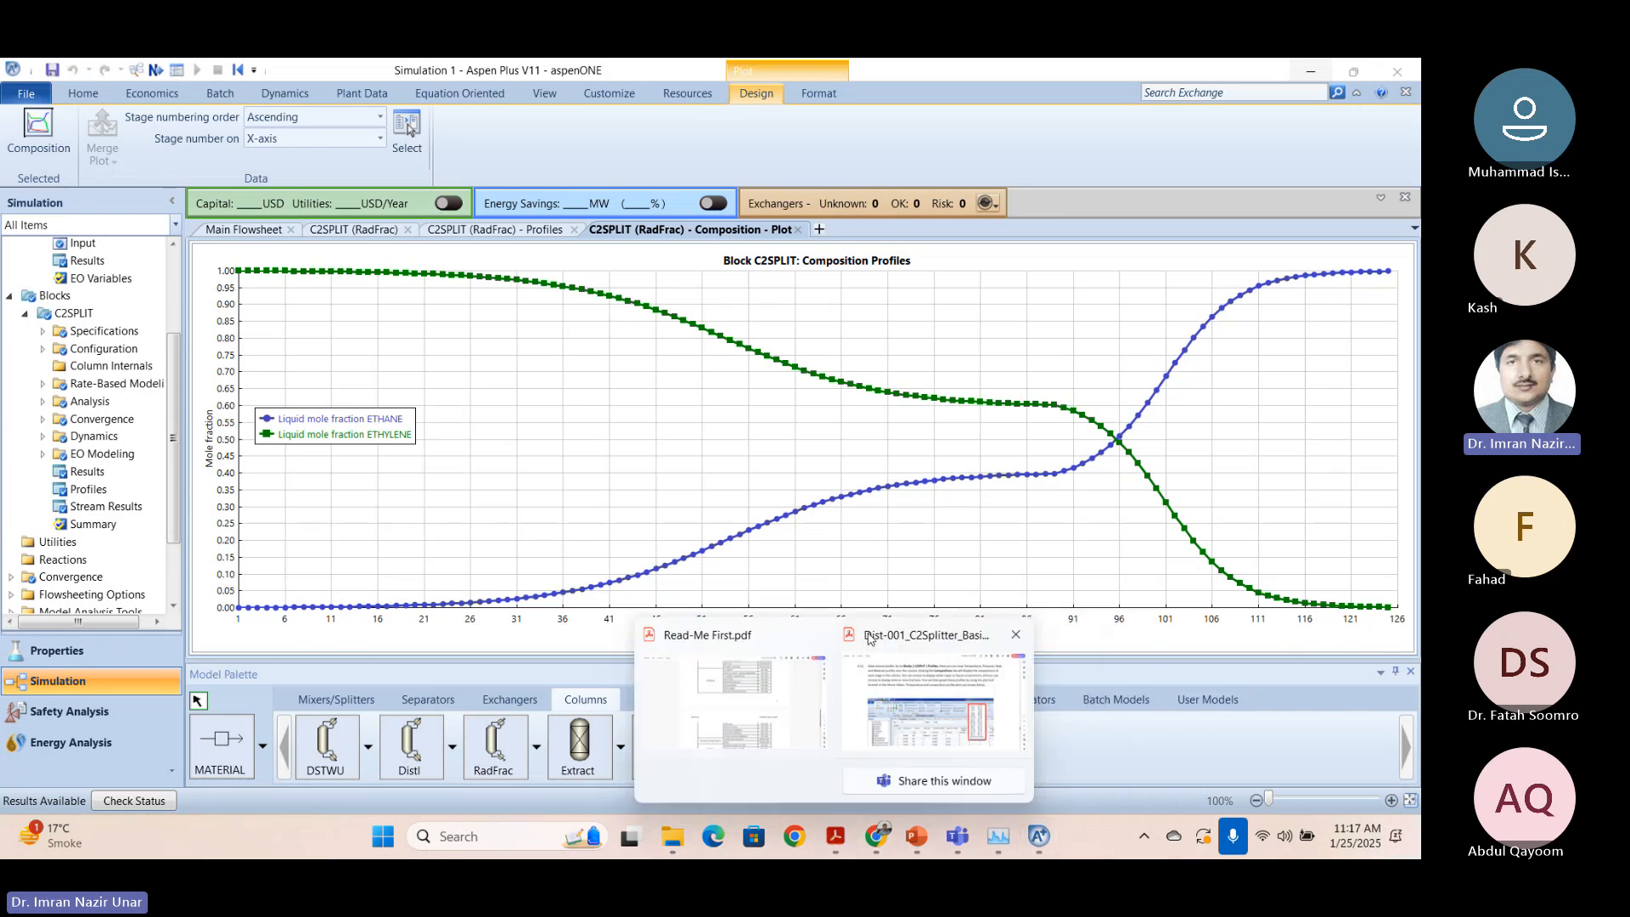
{"action": "left_click", "coordinate": [897, 726]}
{"action": "scroll", "coordinate": [943, 579], "scroll_direction": "down", "scroll_amount": 10}
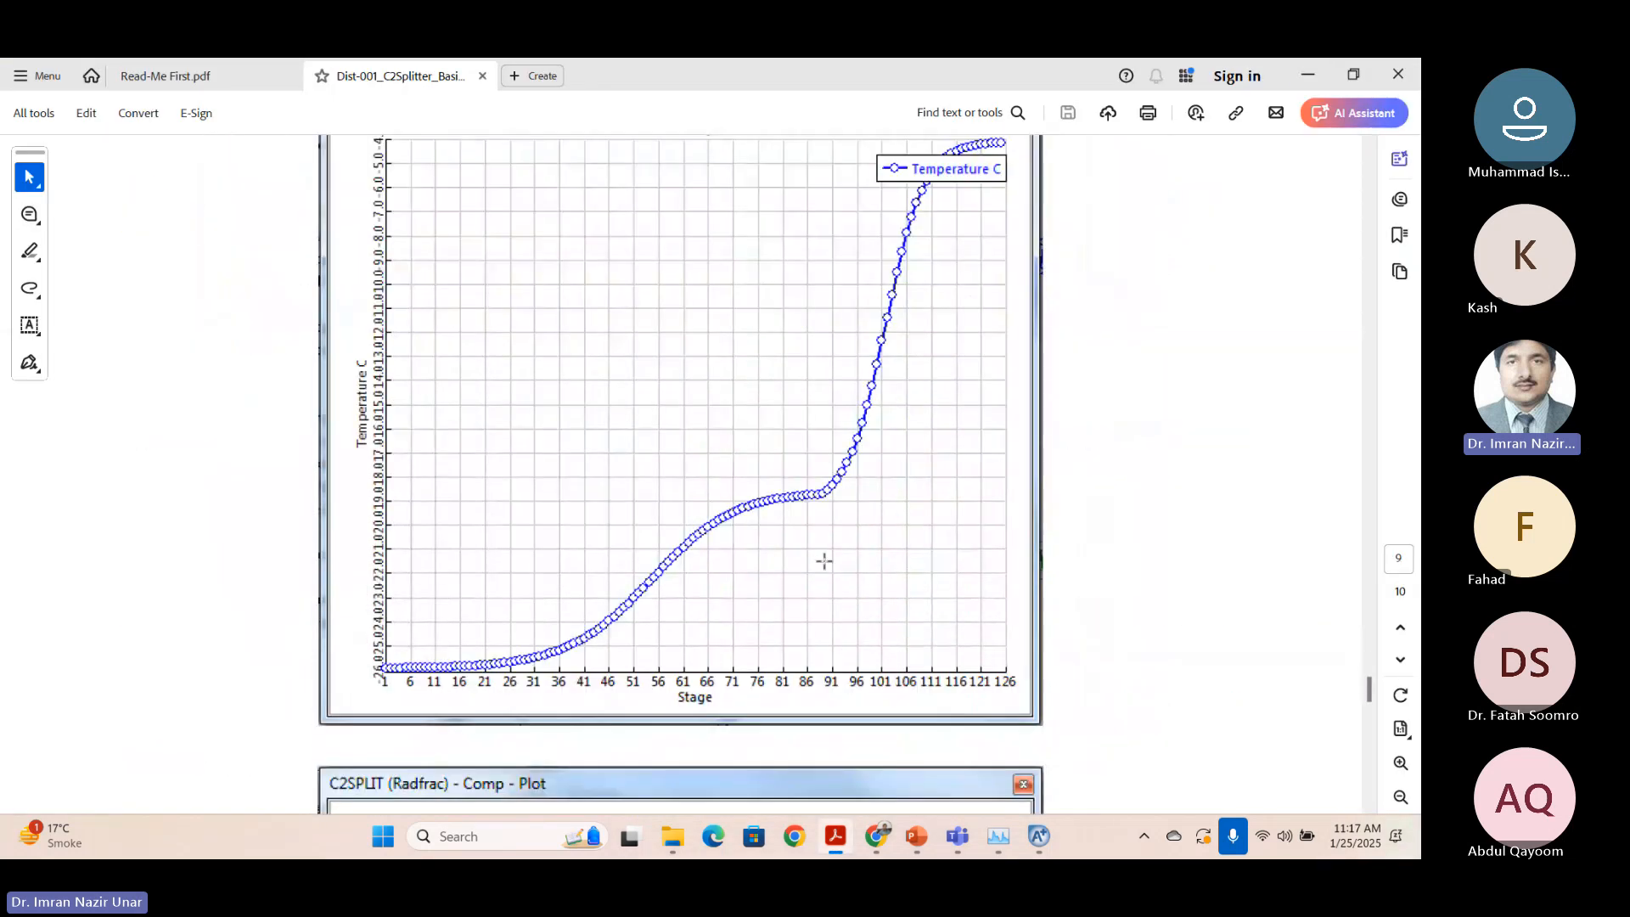
{"action": "scroll", "coordinate": [820, 560], "scroll_direction": "up", "scroll_amount": 3}
{"action": "left_click", "coordinate": [1308, 74]}
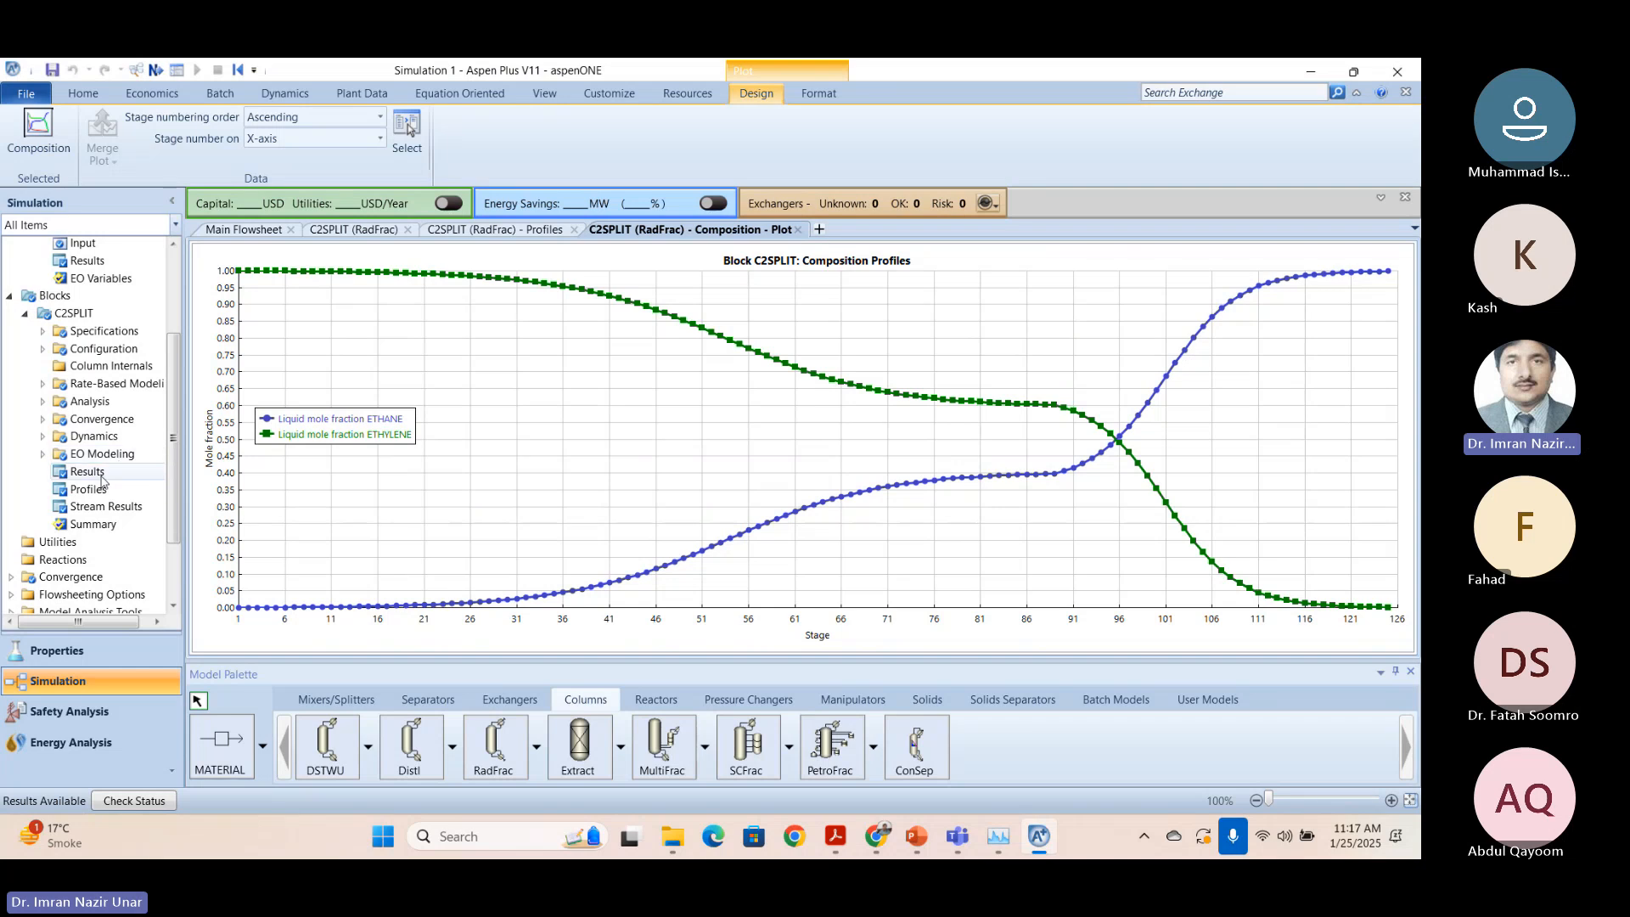
{"action": "left_click", "coordinate": [88, 489]}
{"action": "left_click", "coordinate": [465, 136]}
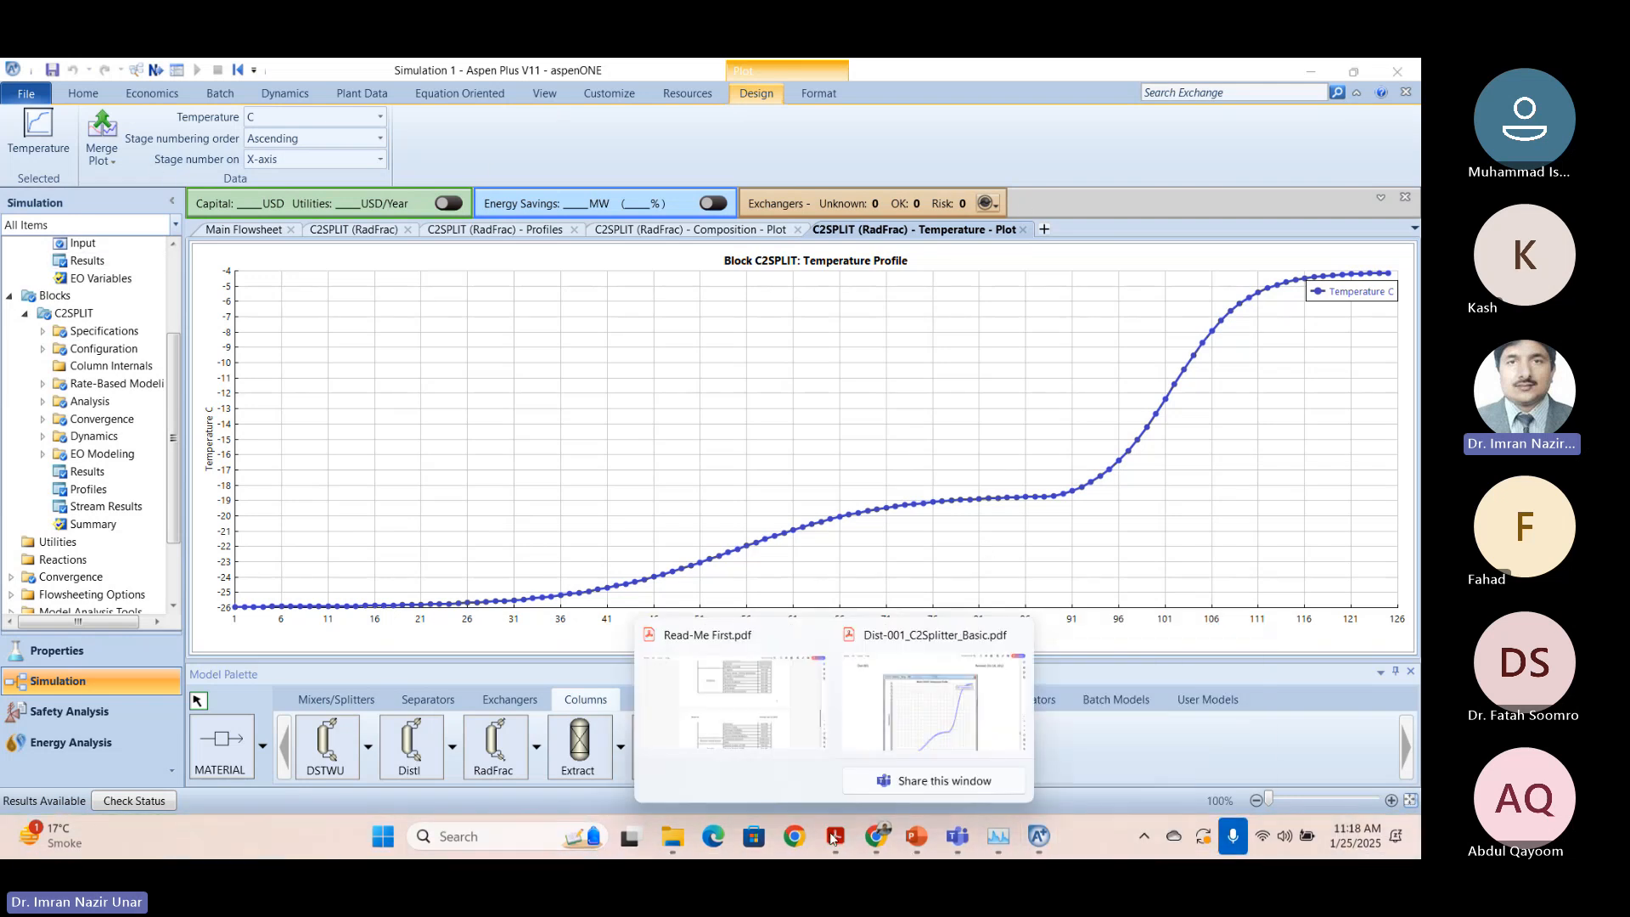
Switch to the Read-Me First PDF, examine the Dynamics lessons Dyn-001 to Dyn-003, and return to Aspen Plus.
{"action": "left_click", "coordinate": [692, 698]}
{"action": "scroll", "coordinate": [602, 436], "scroll_direction": "down", "scroll_amount": 5}
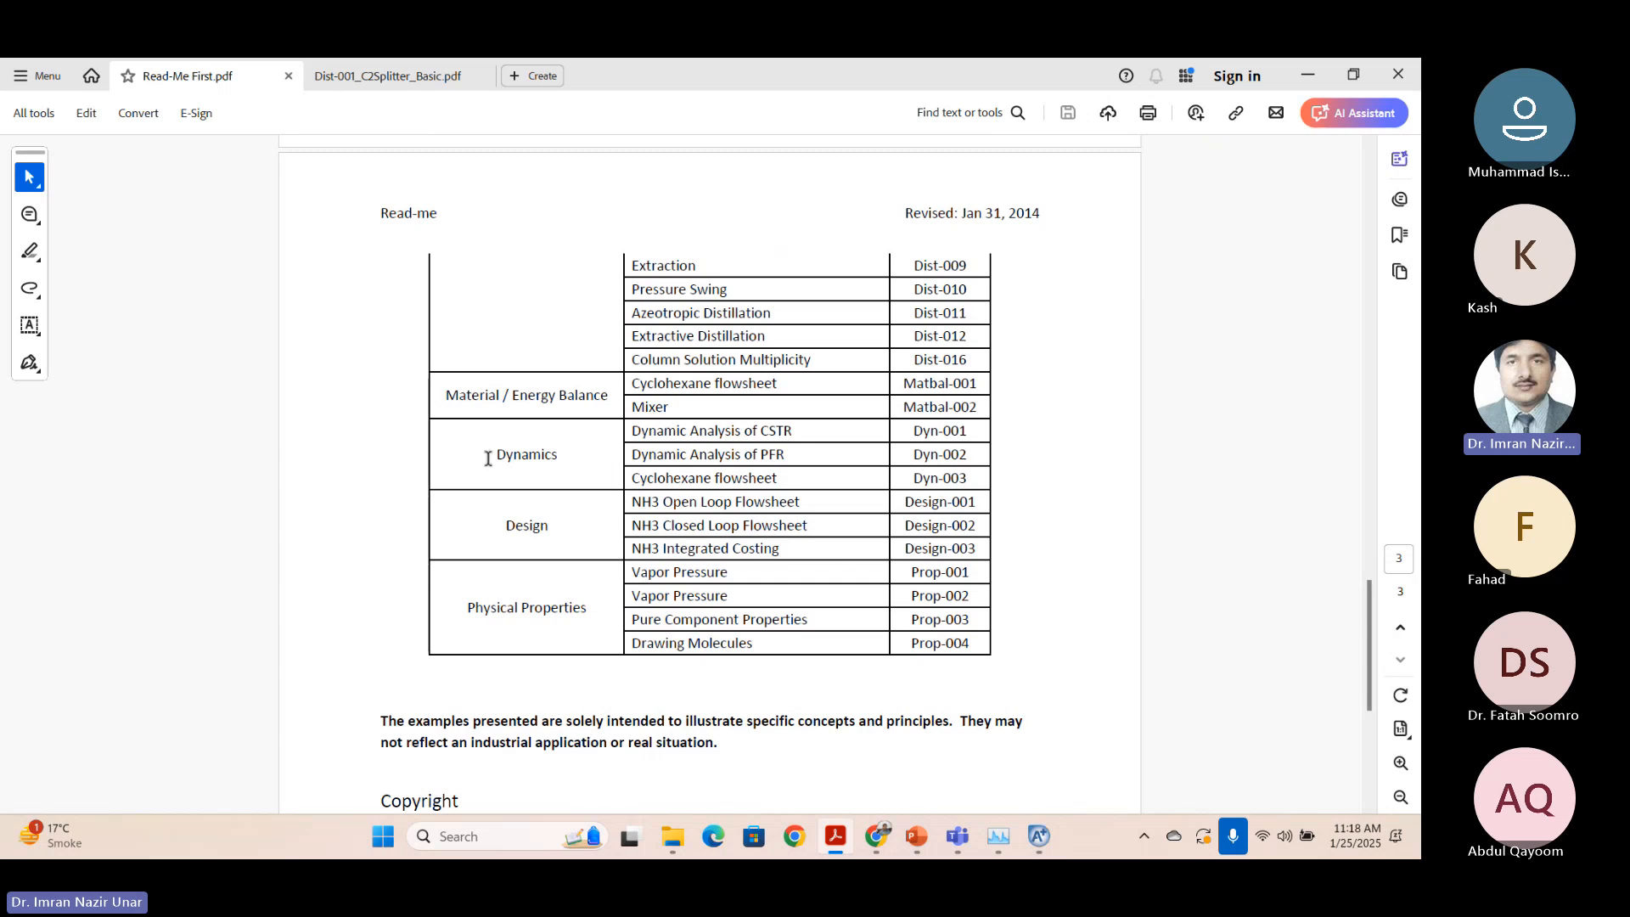
{"action": "left_click_drag", "start_coordinate": [484, 458], "coordinate": [973, 479]}
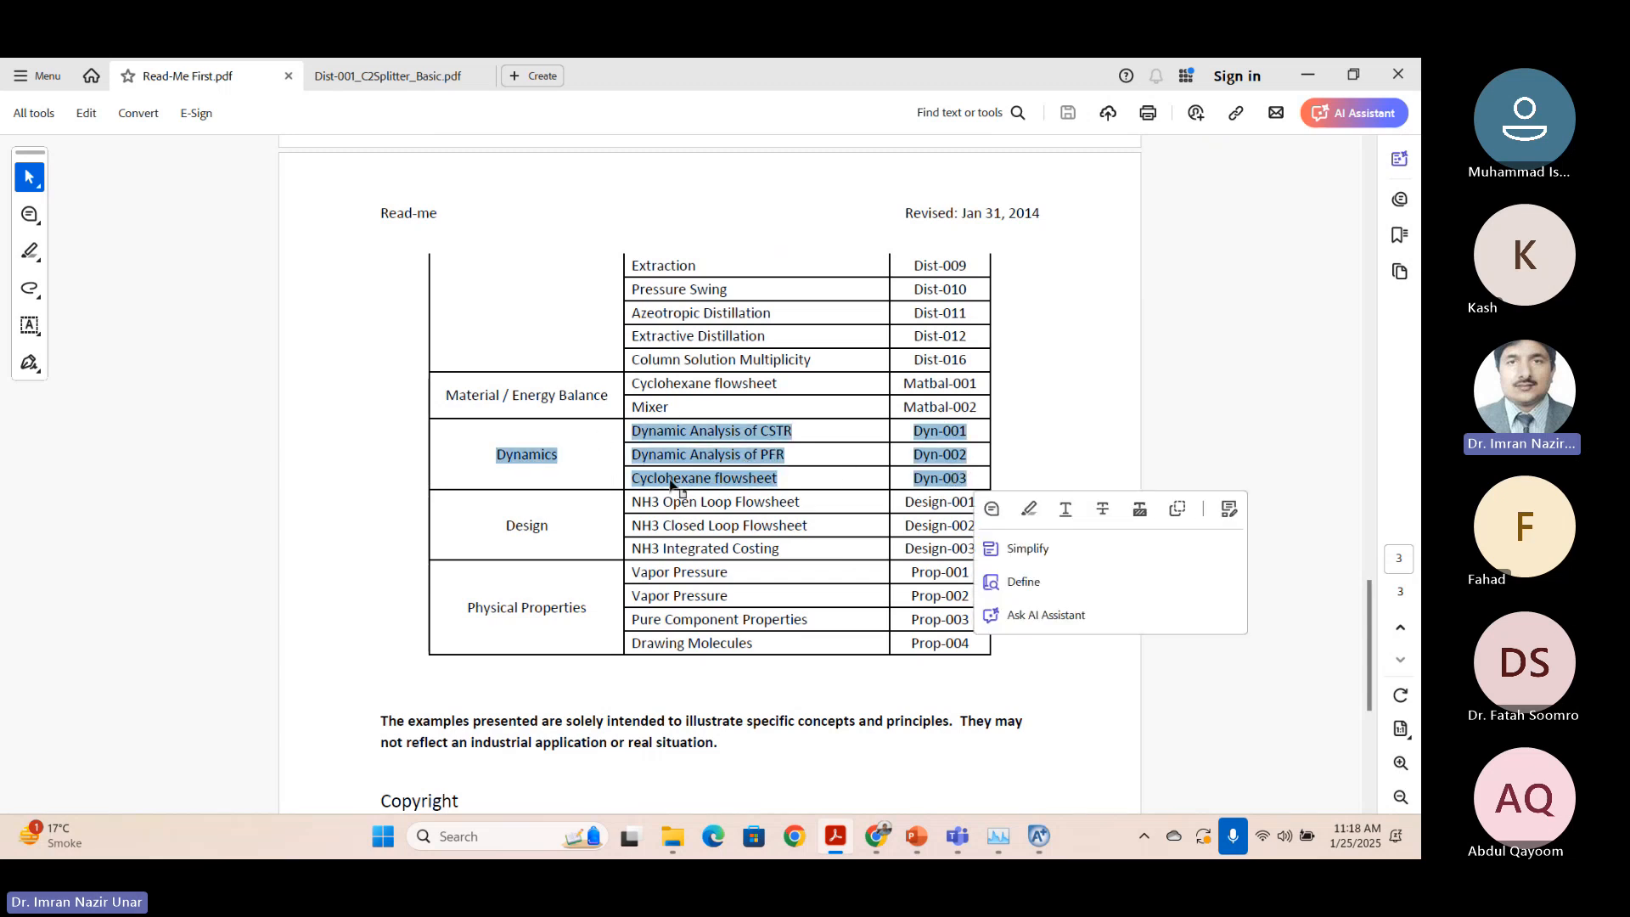
{"action": "left_click", "coordinate": [544, 459]}
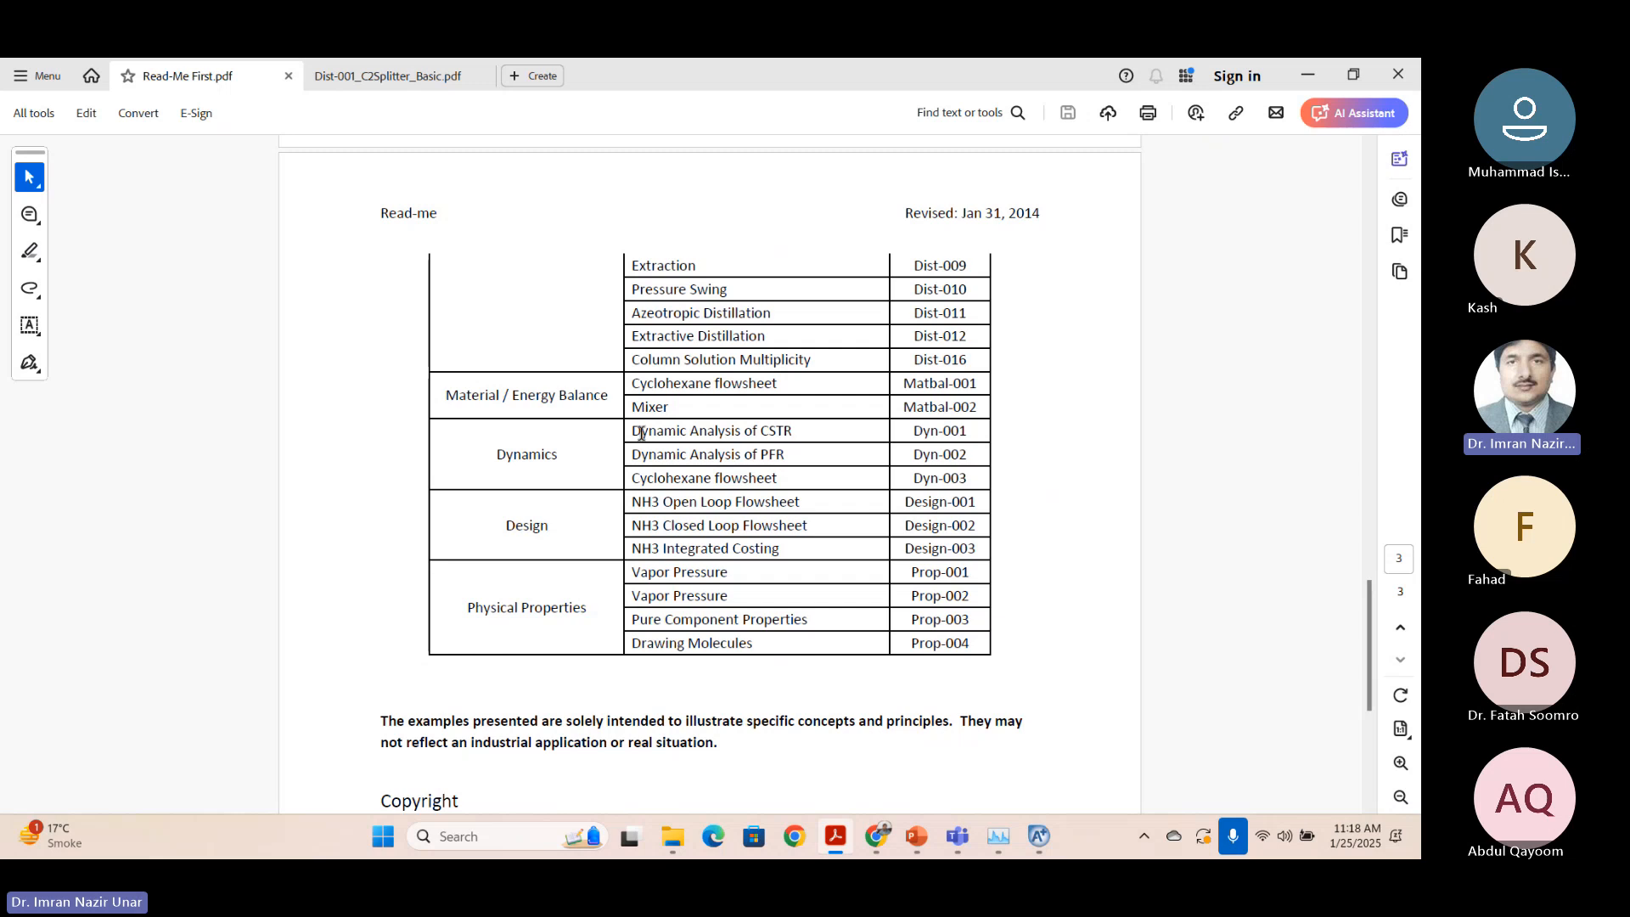
{"action": "left_click_drag", "start_coordinate": [632, 430], "coordinate": [969, 480]}
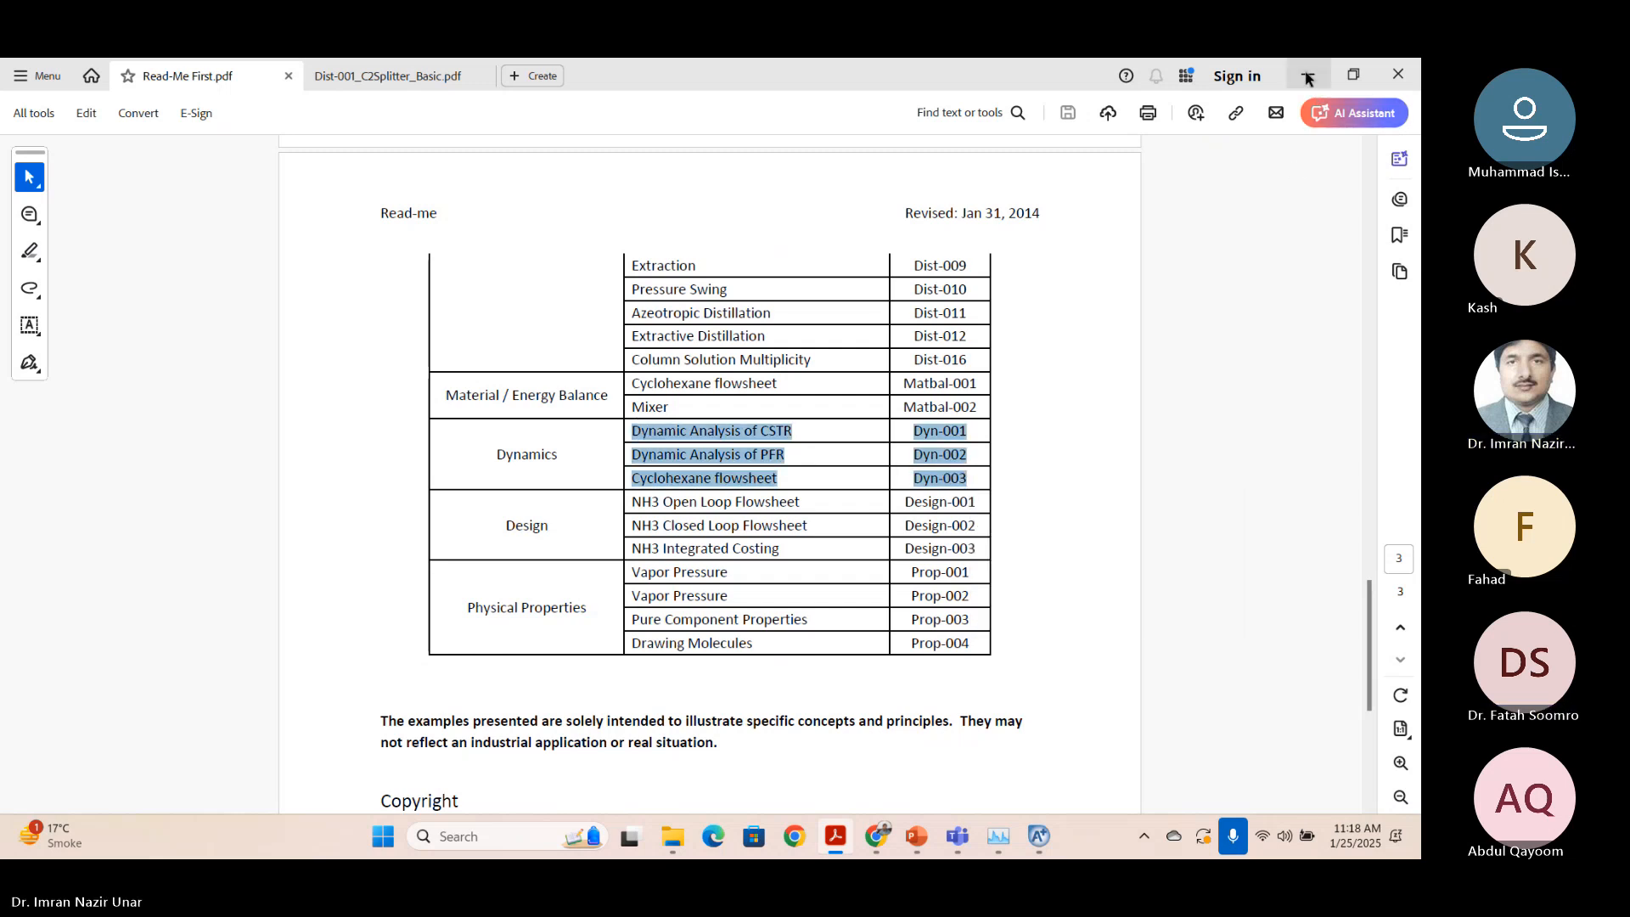
{"action": "left_click", "coordinate": [667, 456]}
{"action": "left_click_drag", "start_coordinate": [635, 430], "coordinate": [968, 480]}
{"action": "left_click", "coordinate": [707, 454]}
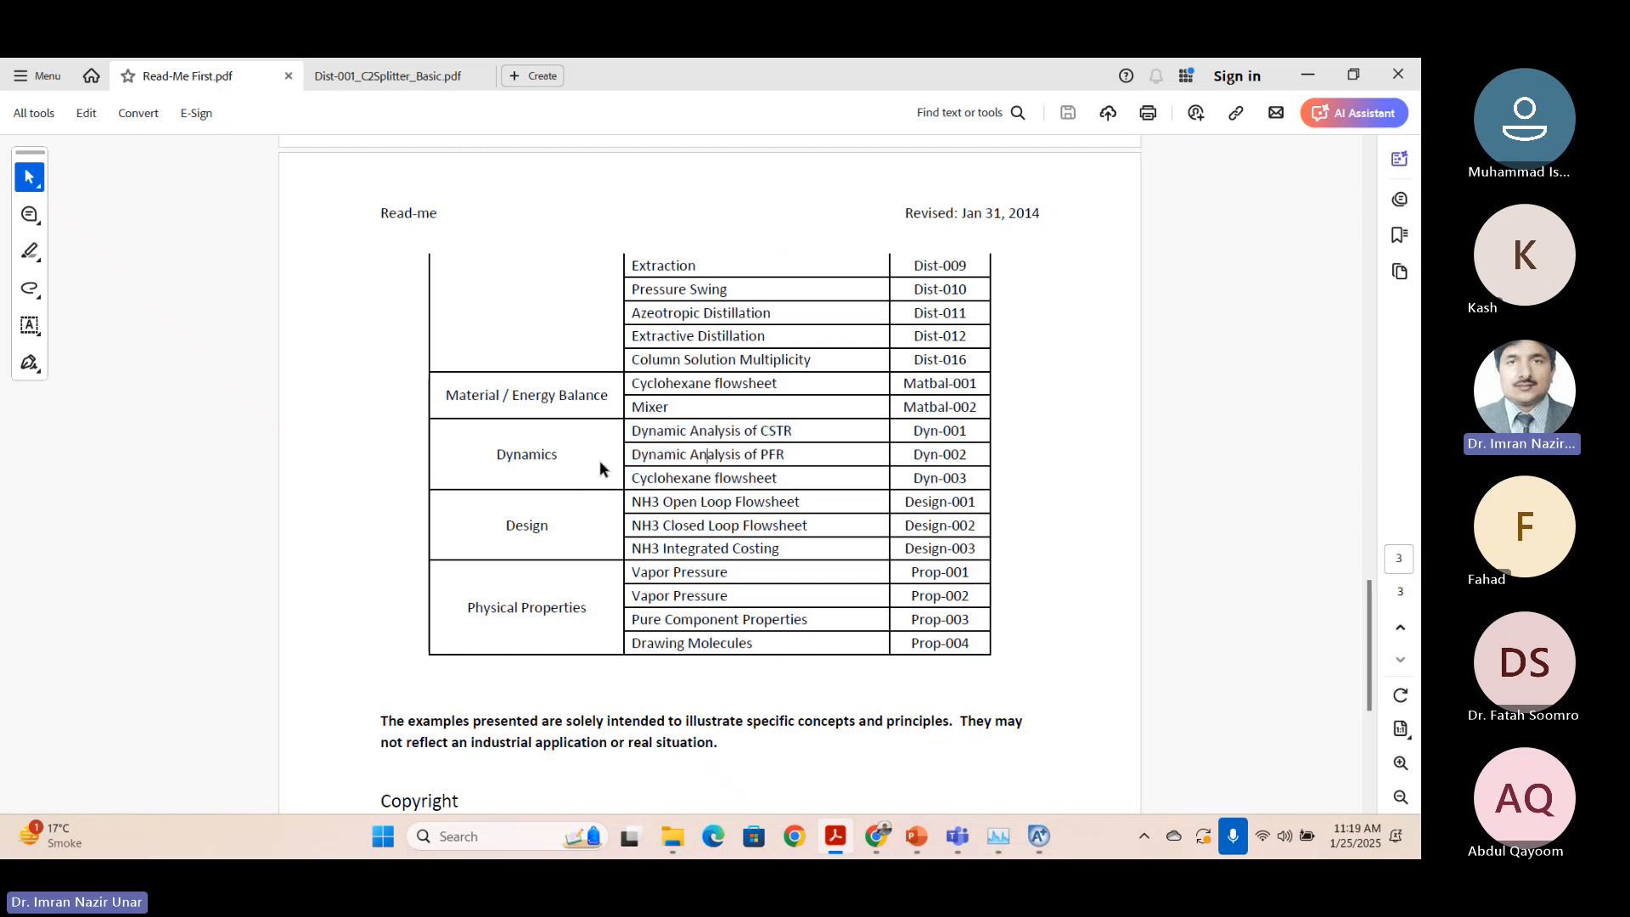
{"action": "left_click", "coordinate": [1311, 74]}
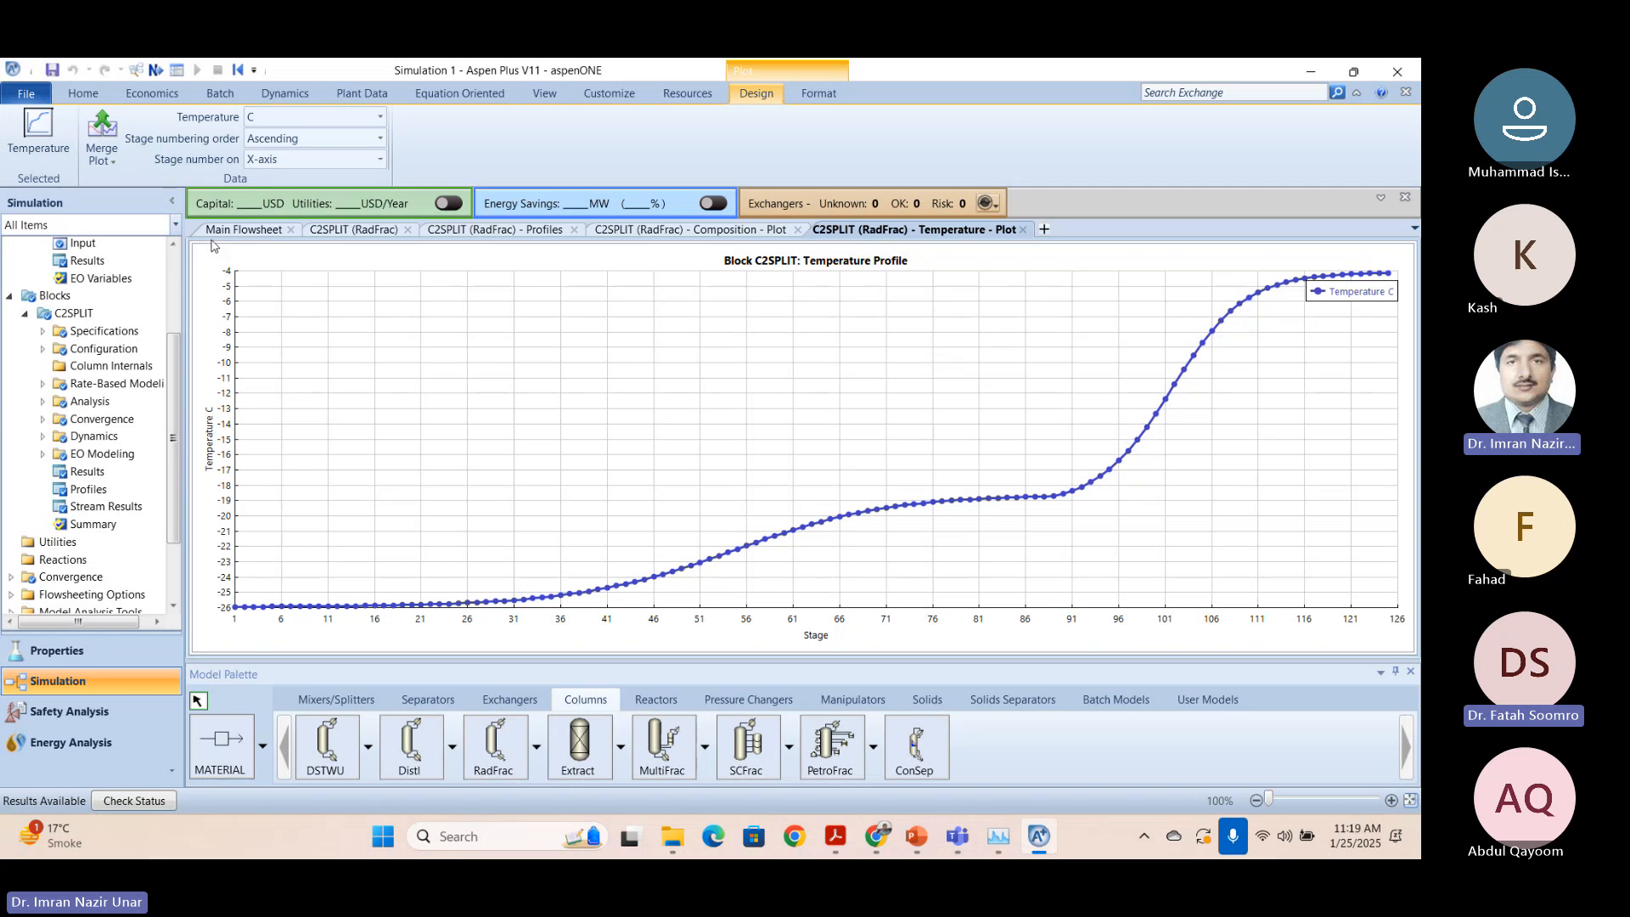
Look at the dynamic simulation commands in the ribbon and return to the Home commands.
{"action": "left_click", "coordinate": [85, 93]}
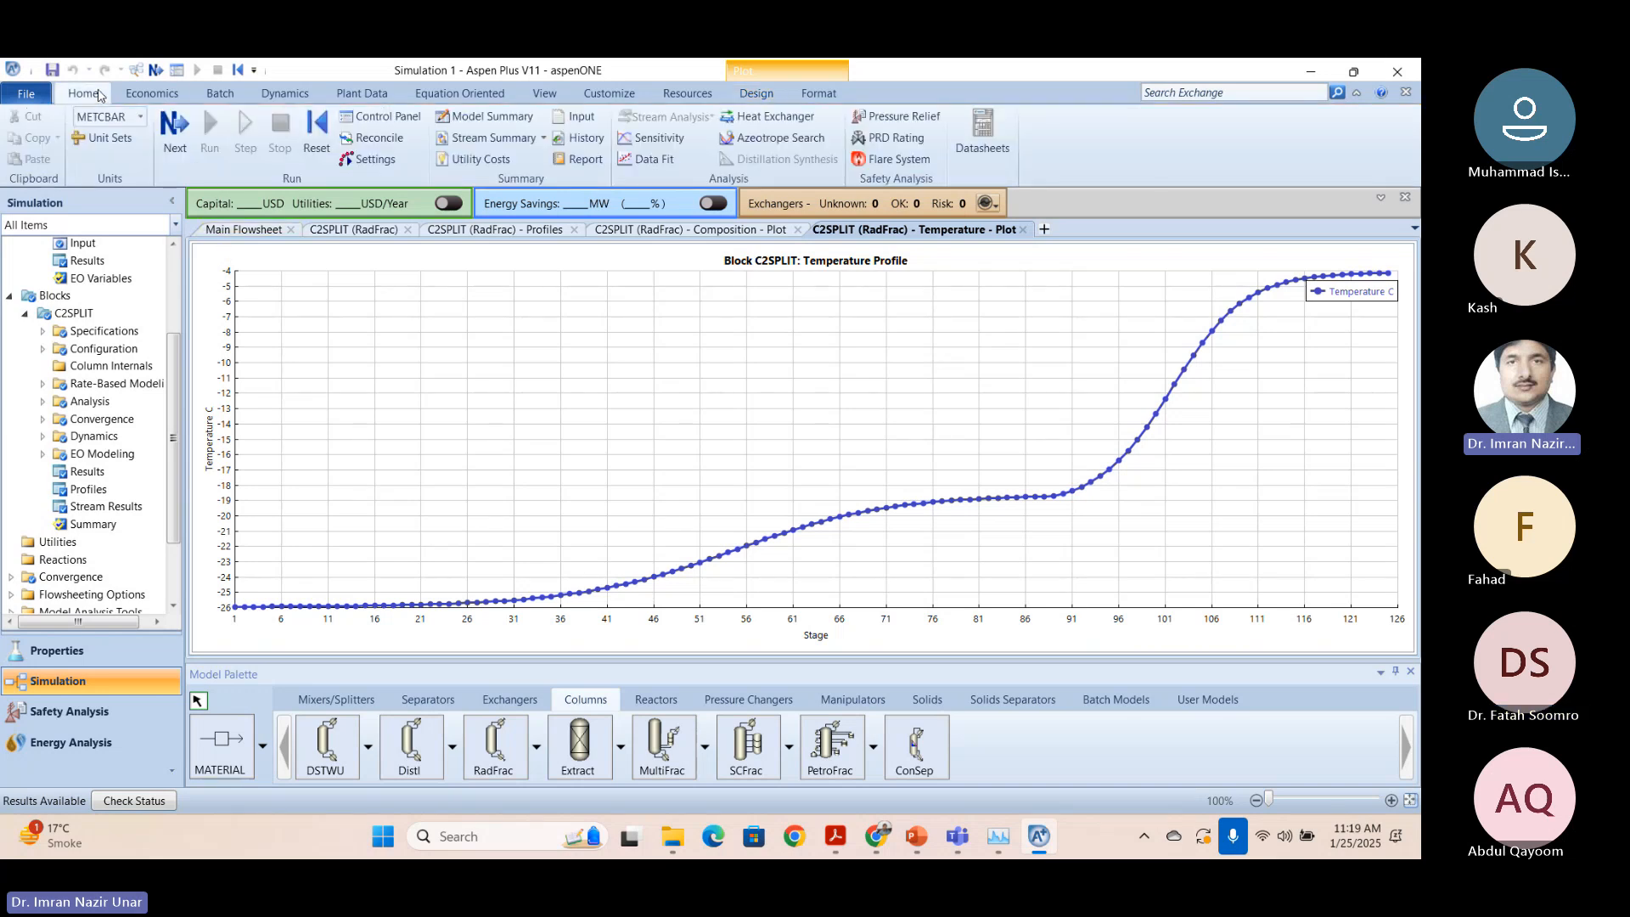
{"action": "left_click", "coordinate": [291, 95]}
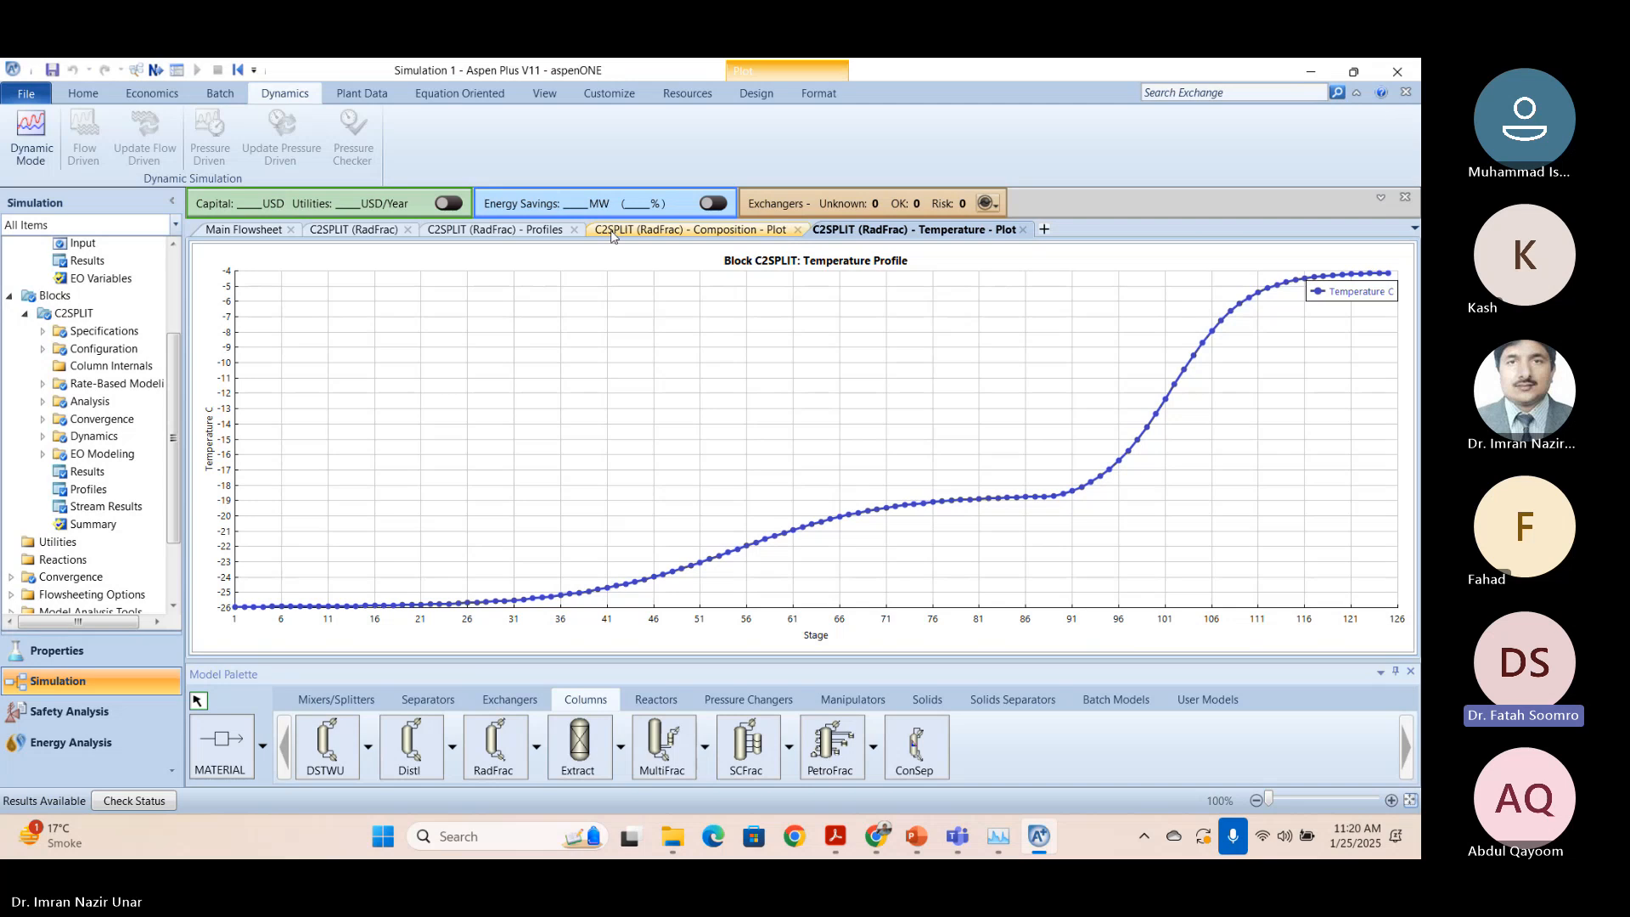
{"action": "left_click", "coordinate": [85, 95]}
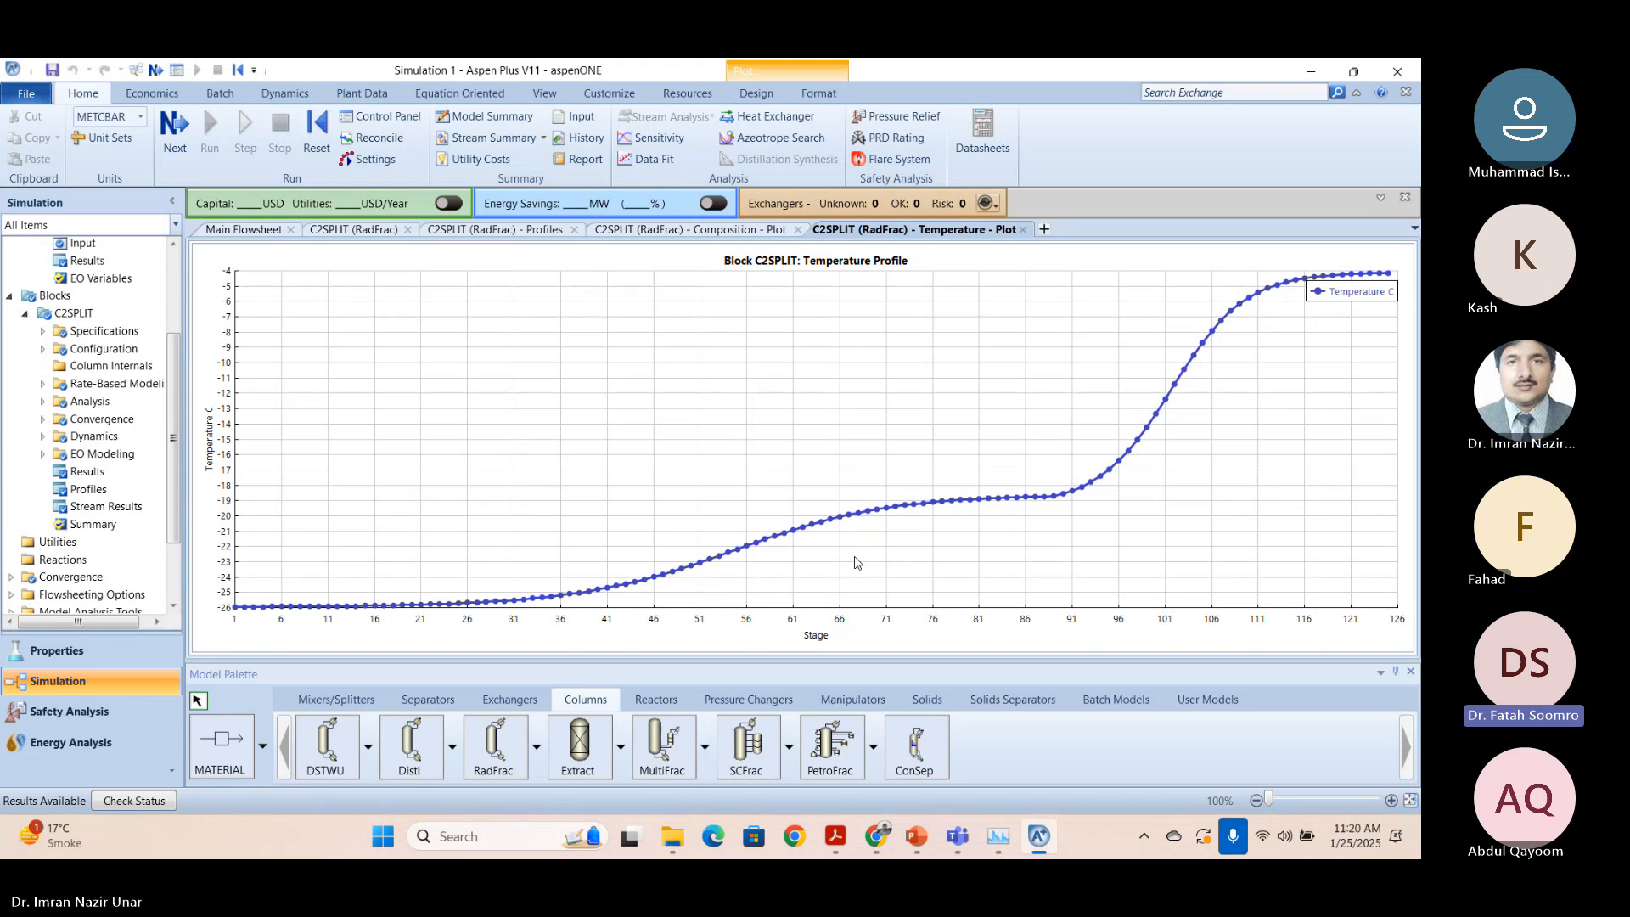
Switch to the Read-Me First PDF and examine the lessons and lesson IDs of the Dynamics and Design modules.
{"action": "mouse_move", "coordinate": [836, 836]}
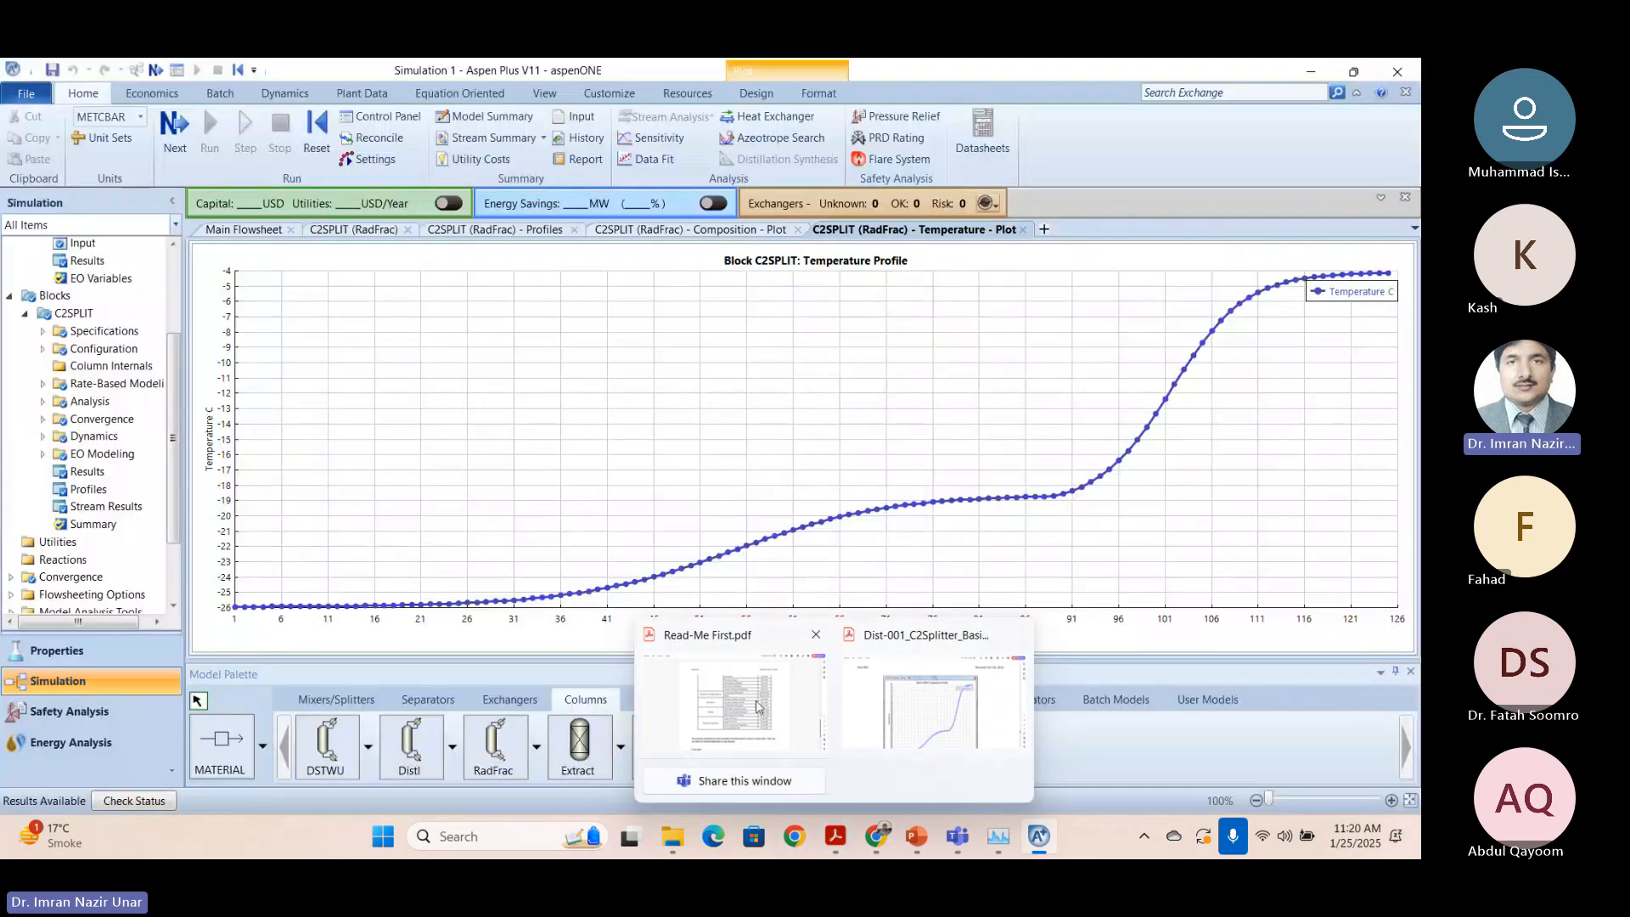
{"action": "left_click", "coordinate": [759, 706]}
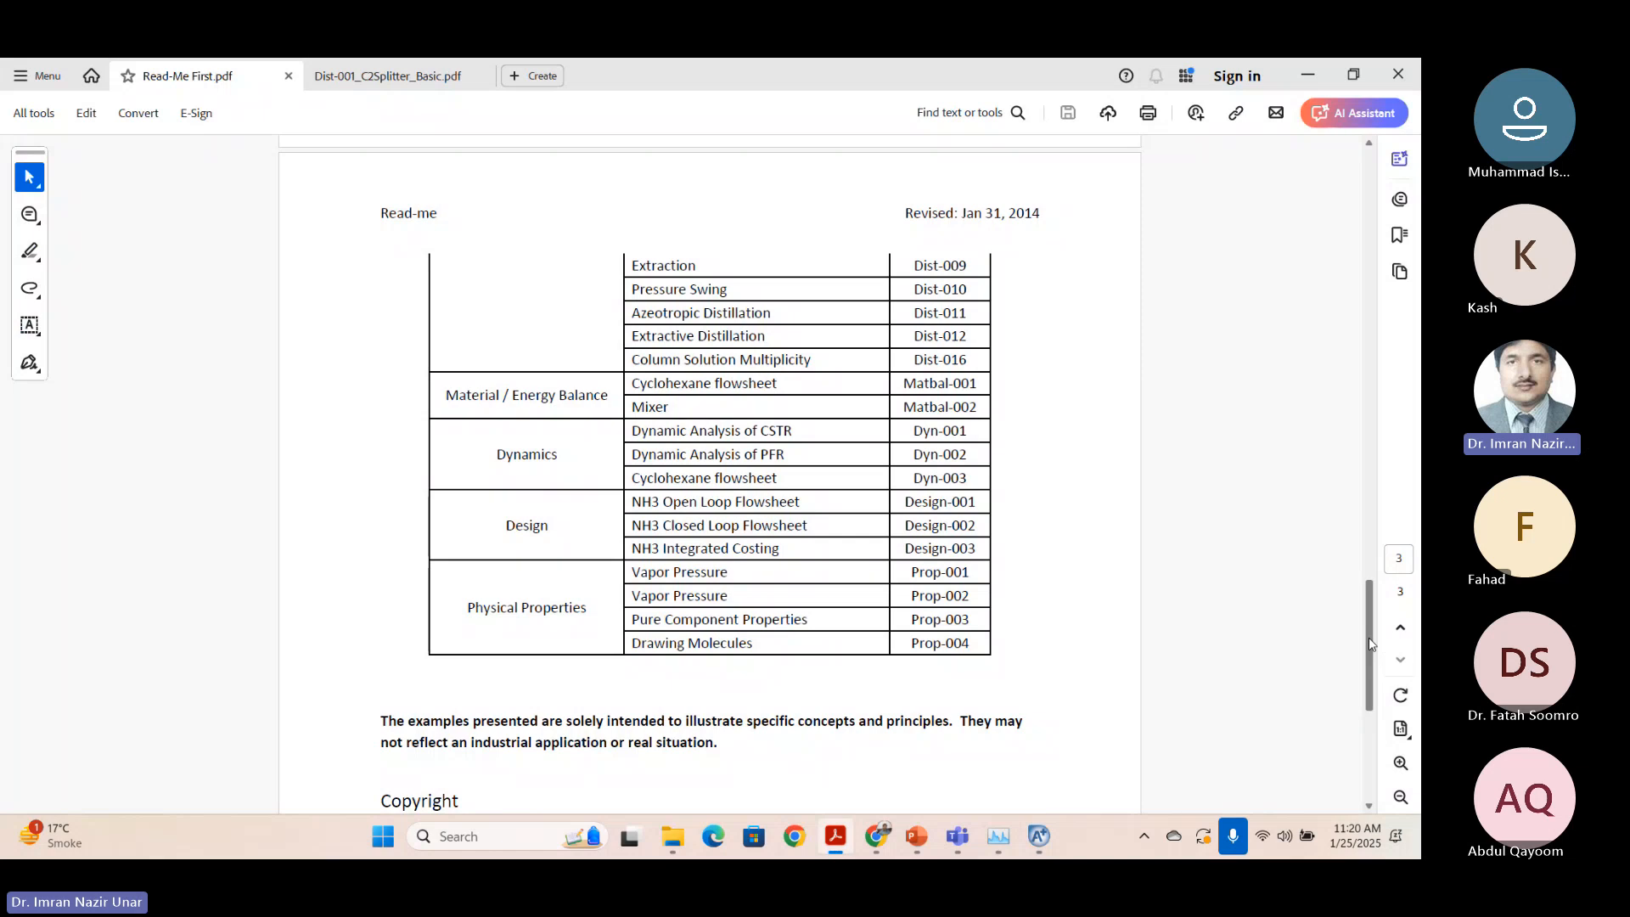
{"action": "left_click_drag", "start_coordinate": [1370, 643], "coordinate": [1312, 629]}
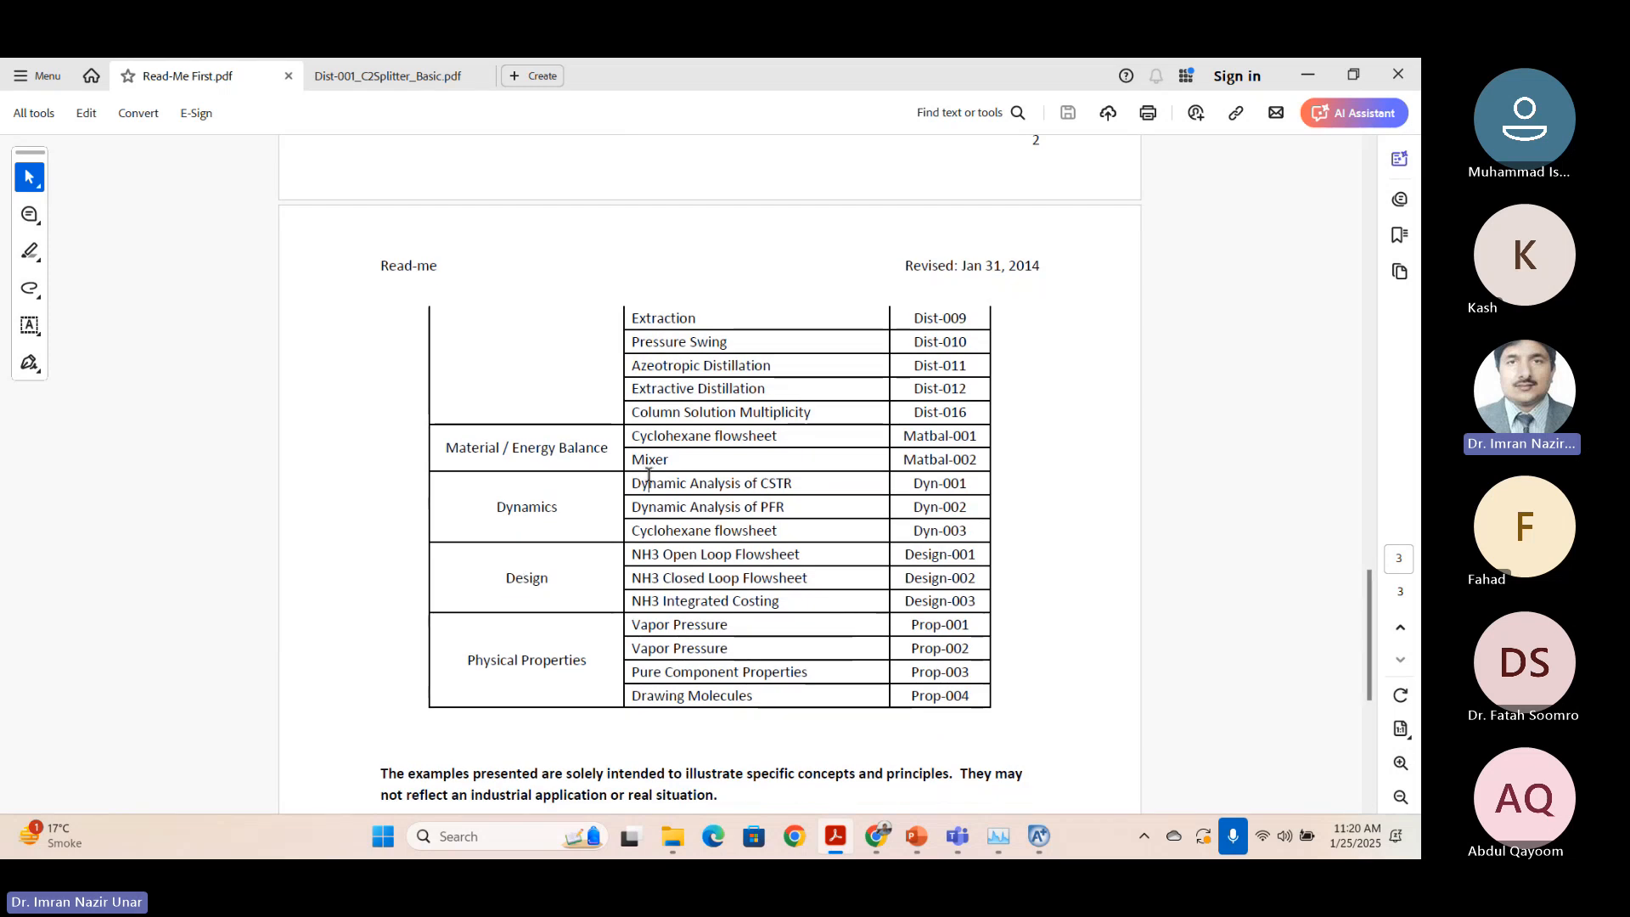
{"action": "left_click_drag", "start_coordinate": [638, 478], "coordinate": [748, 559]}
{"action": "left_click", "coordinate": [520, 583]}
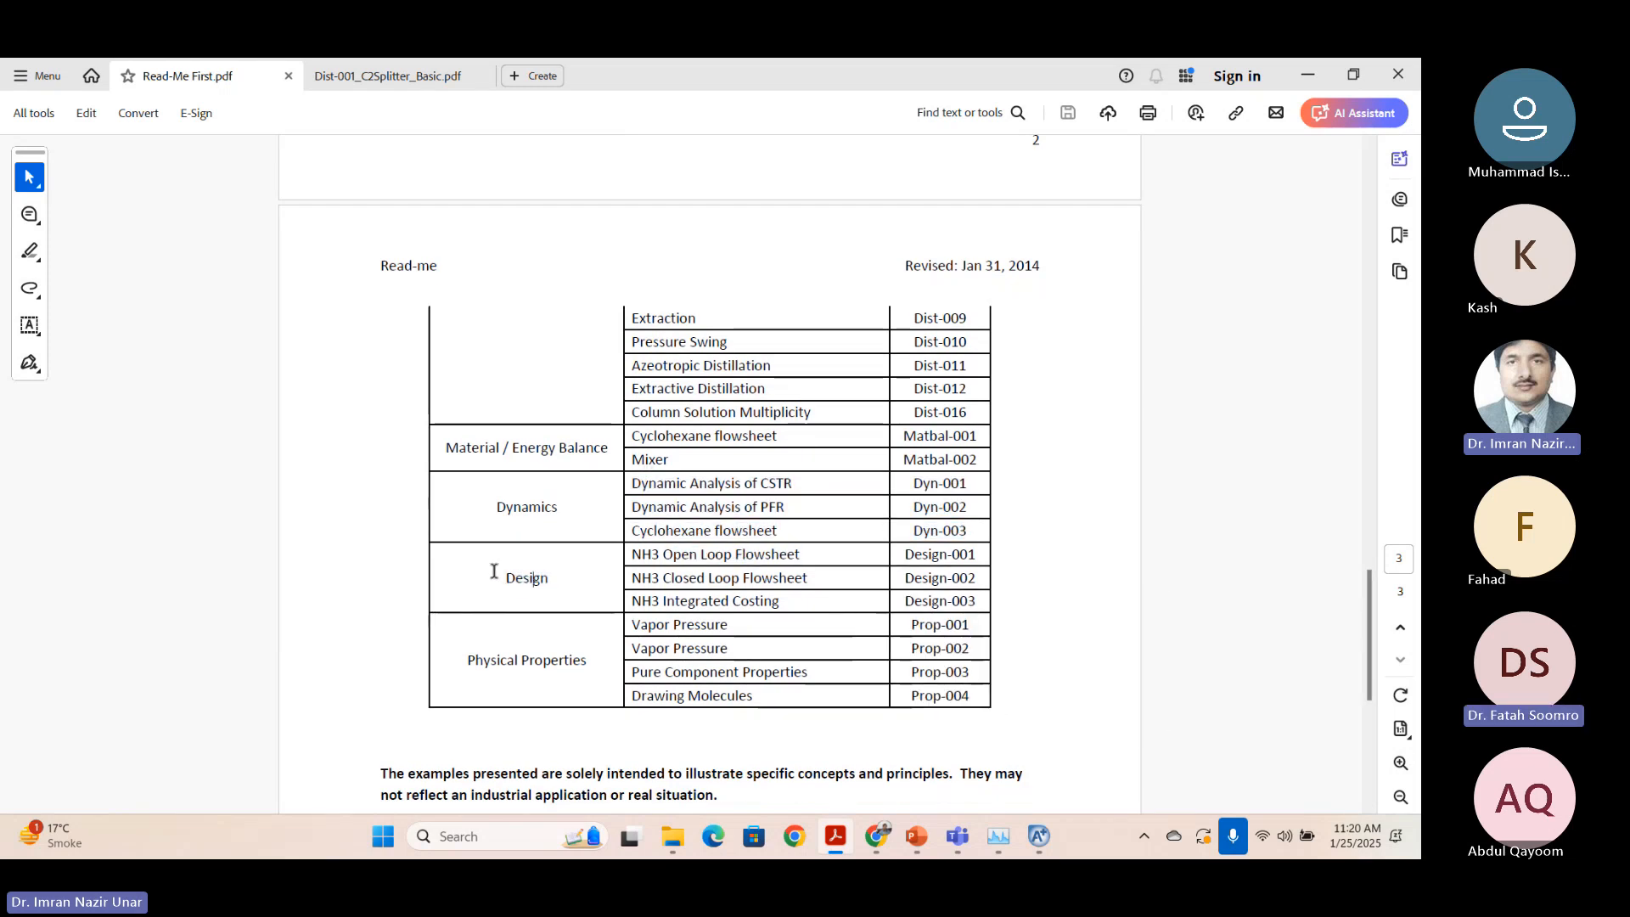
{"action": "left_click_drag", "start_coordinate": [491, 571], "coordinate": [978, 601]}
{"action": "left_click", "coordinate": [701, 554]}
{"action": "left_click_drag", "start_coordinate": [502, 554], "coordinate": [762, 586]}
{"action": "left_click", "coordinate": [523, 577]}
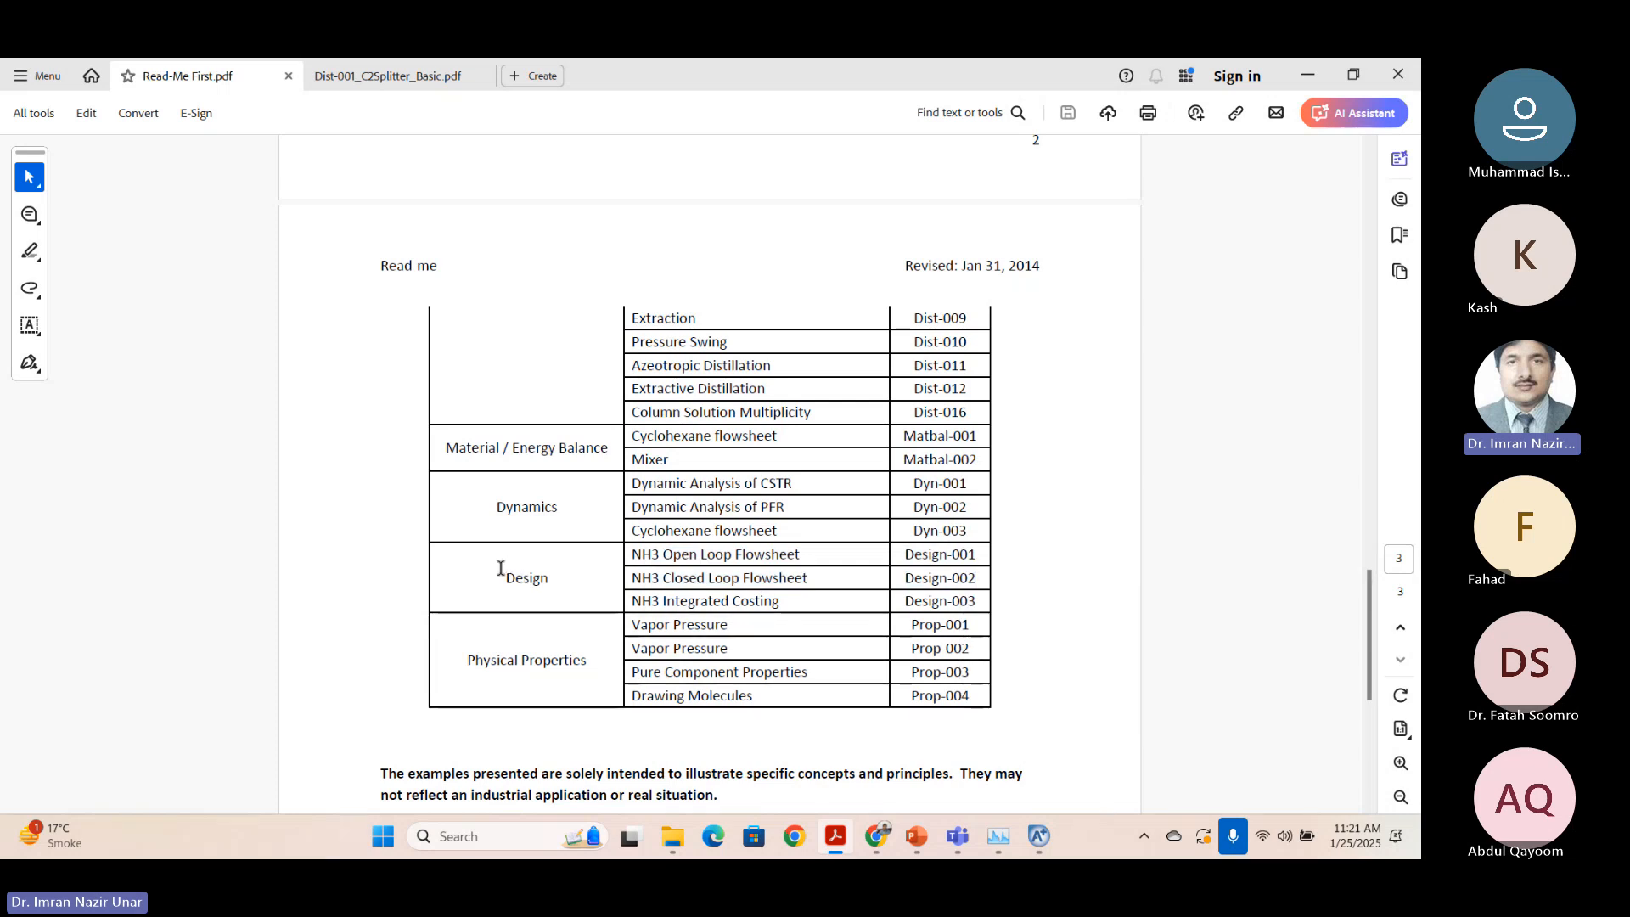
{"action": "left_click_drag", "start_coordinate": [562, 564], "coordinate": [977, 601]}
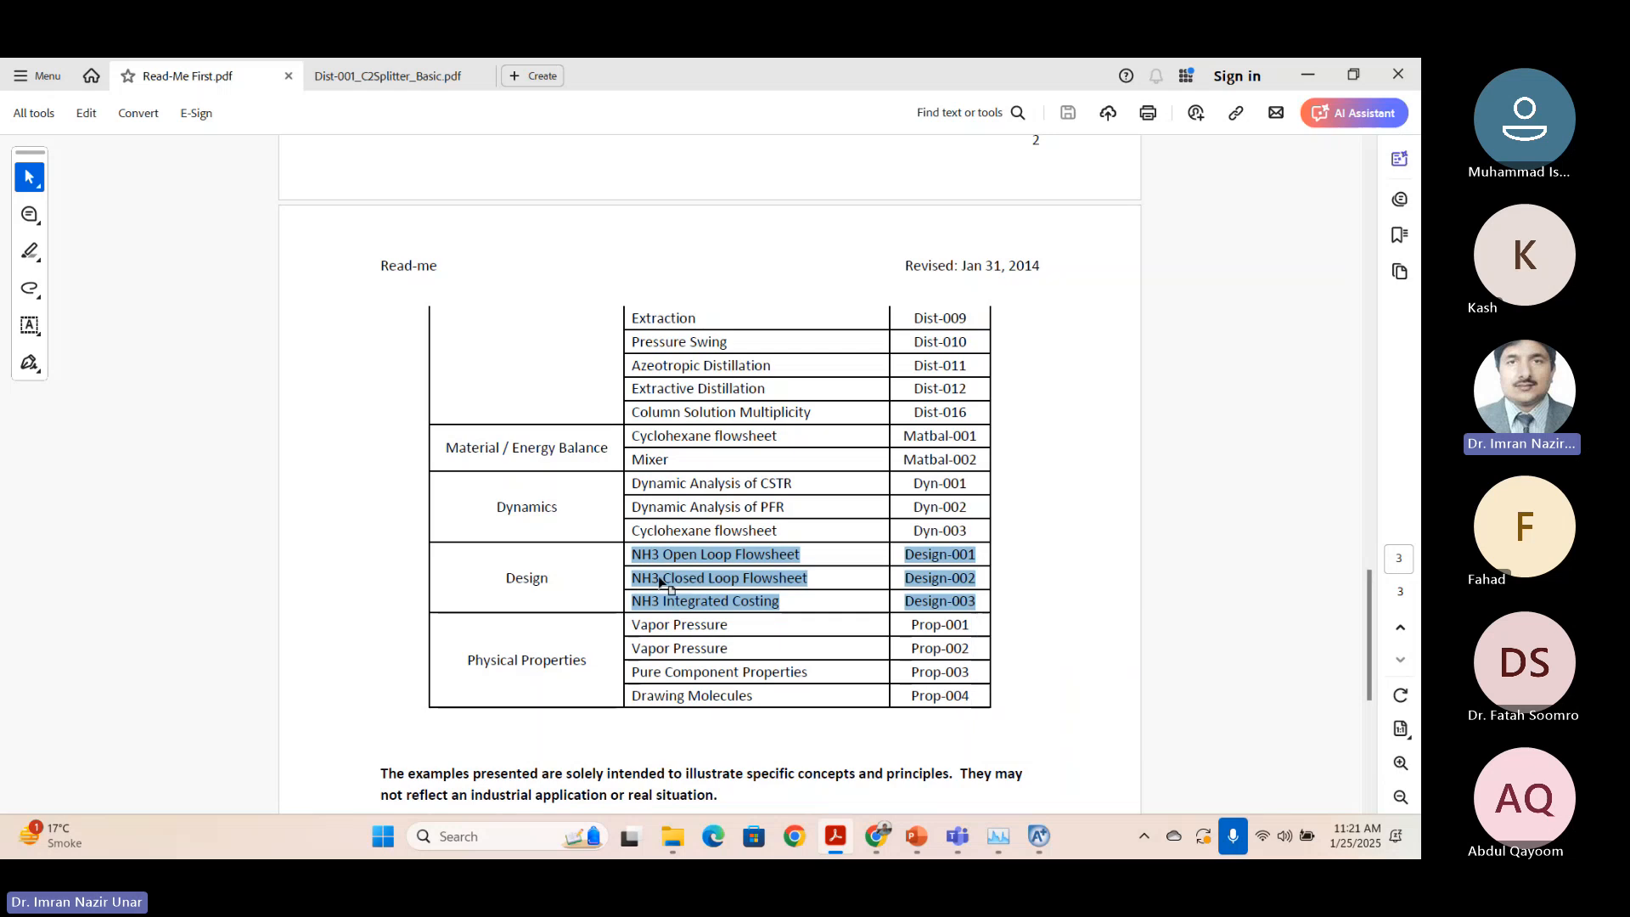
{"action": "left_click", "coordinate": [660, 577]}
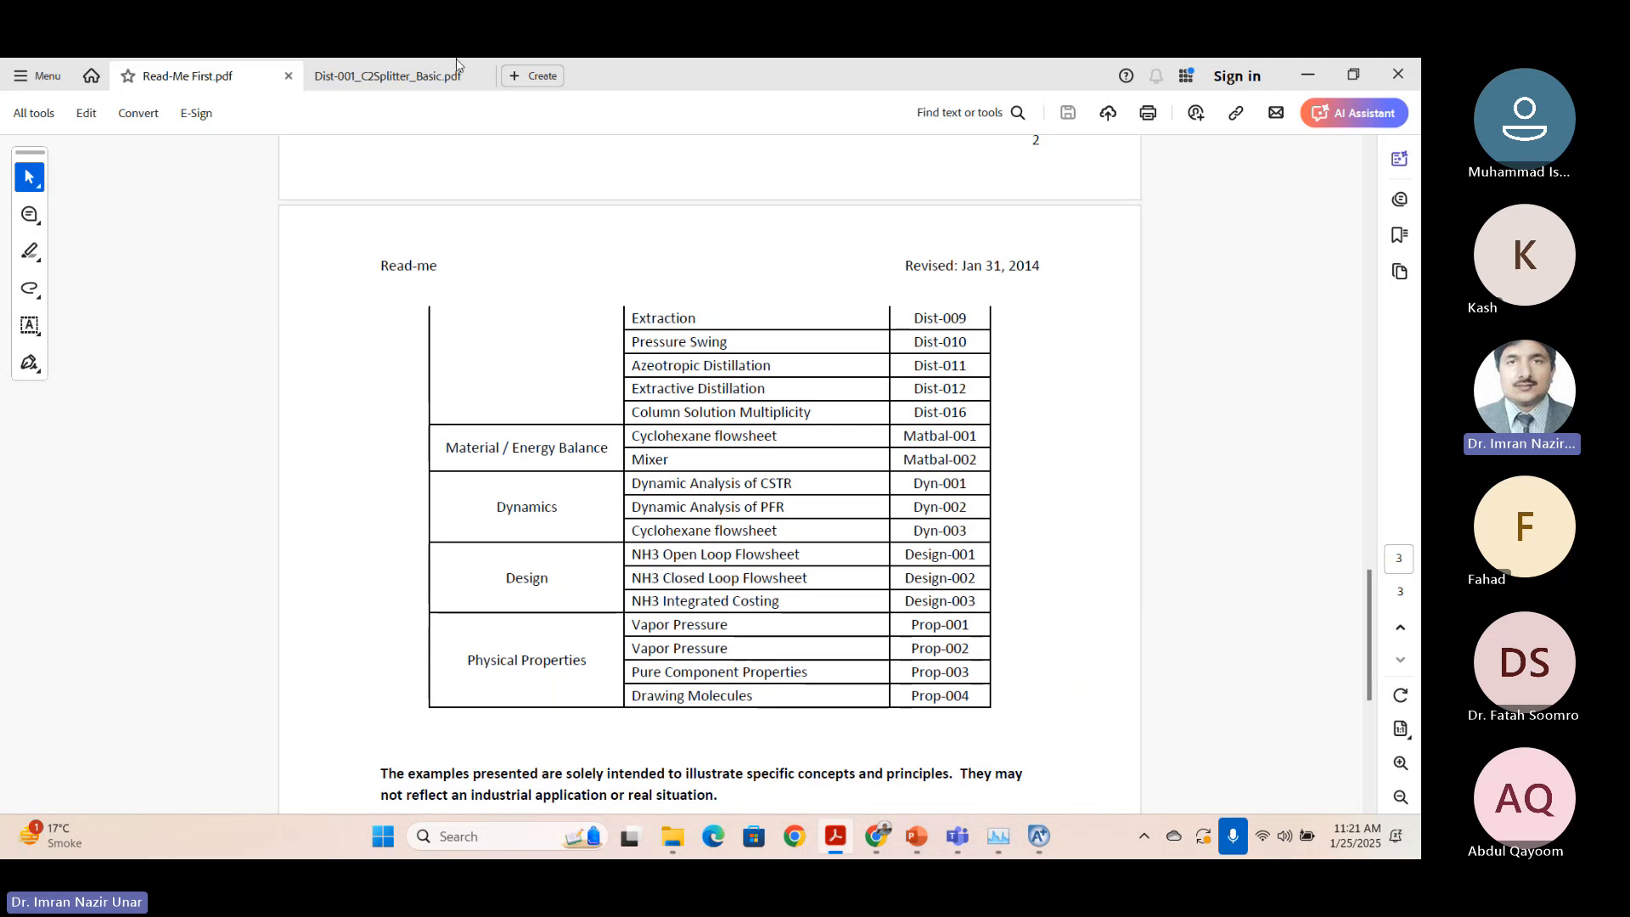
Look through the Thermodynamics / Flash, Distillation and Material / Energy Balance lessons in the Read-Me First table.
{"action": "scroll", "coordinate": [655, 530], "scroll_direction": "up", "scroll_amount": 6}
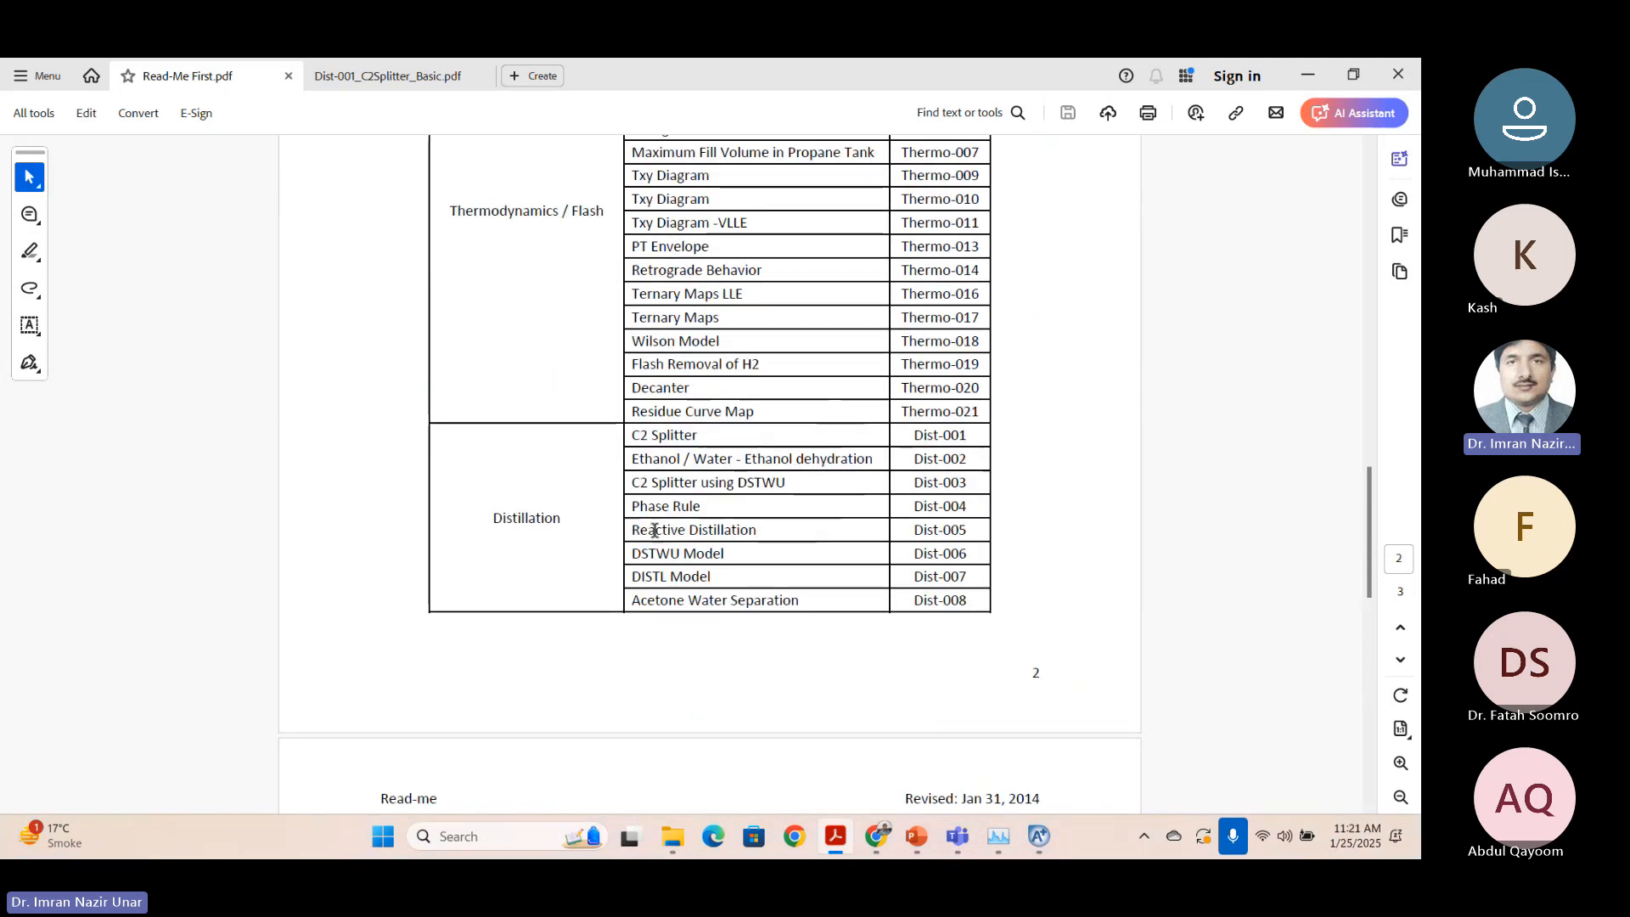
{"action": "scroll", "coordinate": [655, 531], "scroll_direction": "up", "scroll_amount": 3}
{"action": "scroll", "coordinate": [601, 496], "scroll_direction": "down", "scroll_amount": 1}
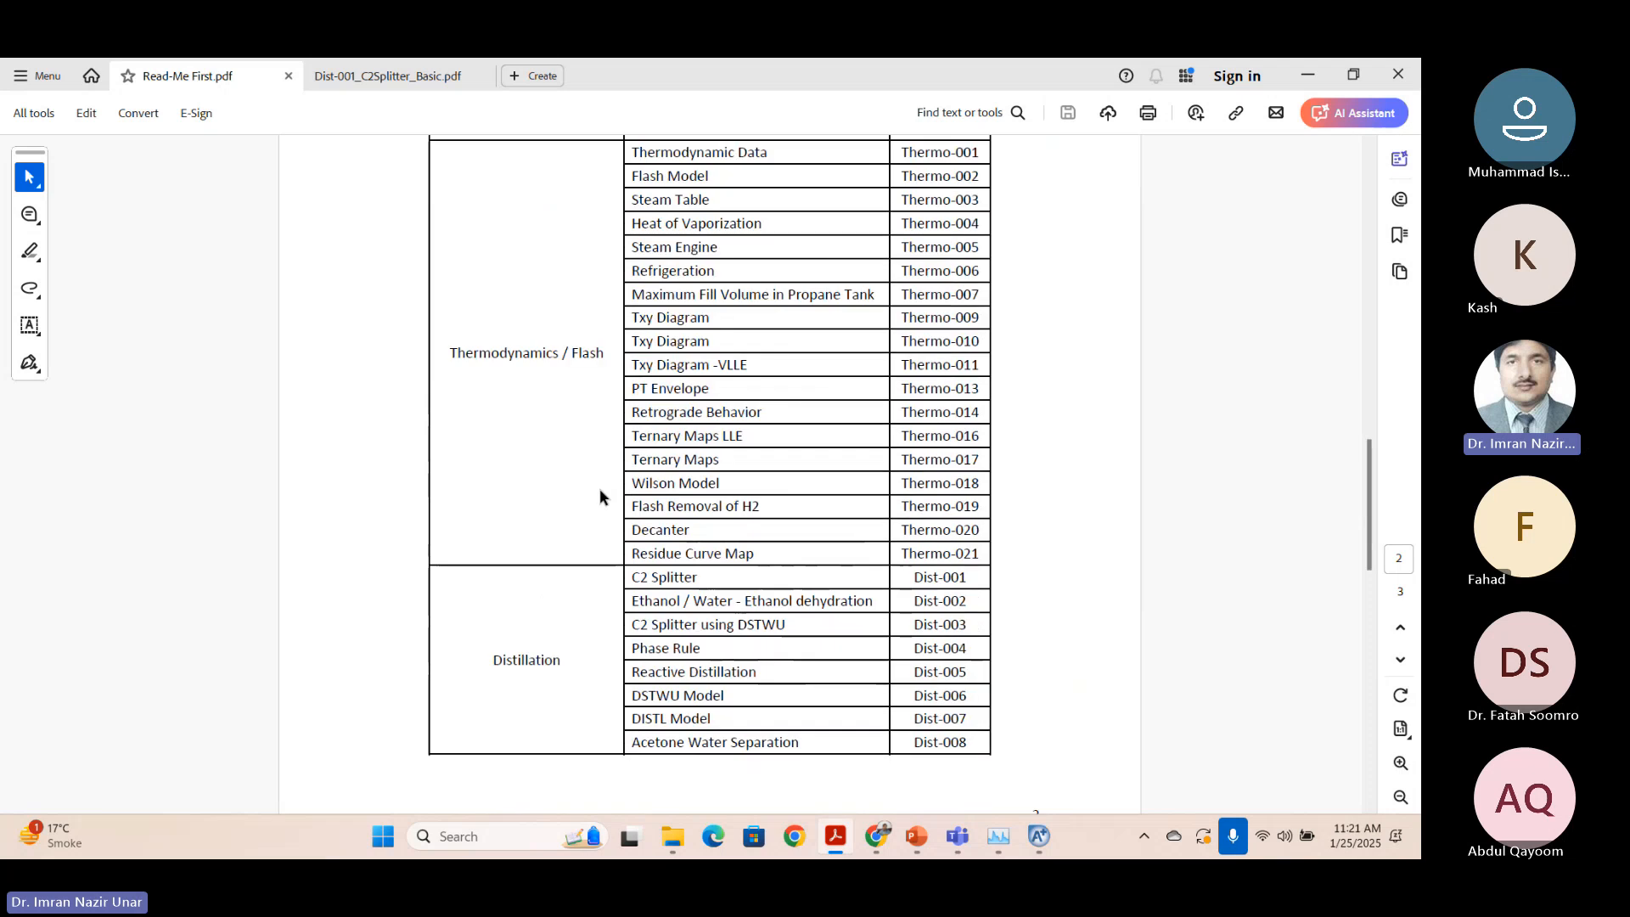
{"action": "scroll", "coordinate": [600, 497], "scroll_direction": "down", "scroll_amount": 4}
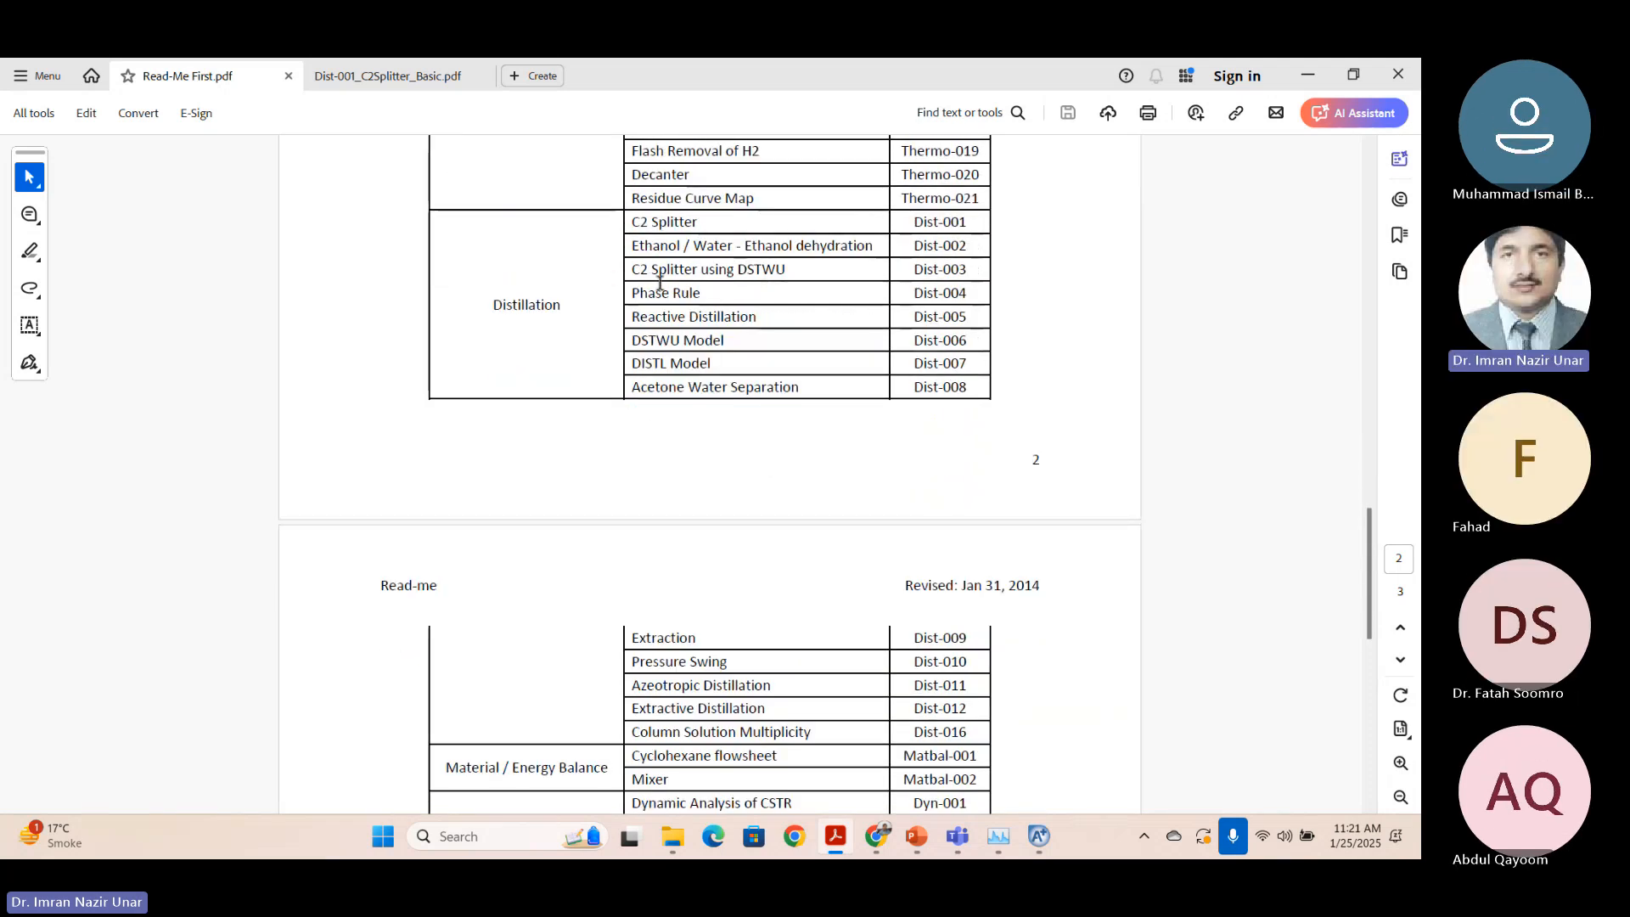
{"action": "scroll", "coordinate": [660, 283], "scroll_direction": "down", "scroll_amount": 1}
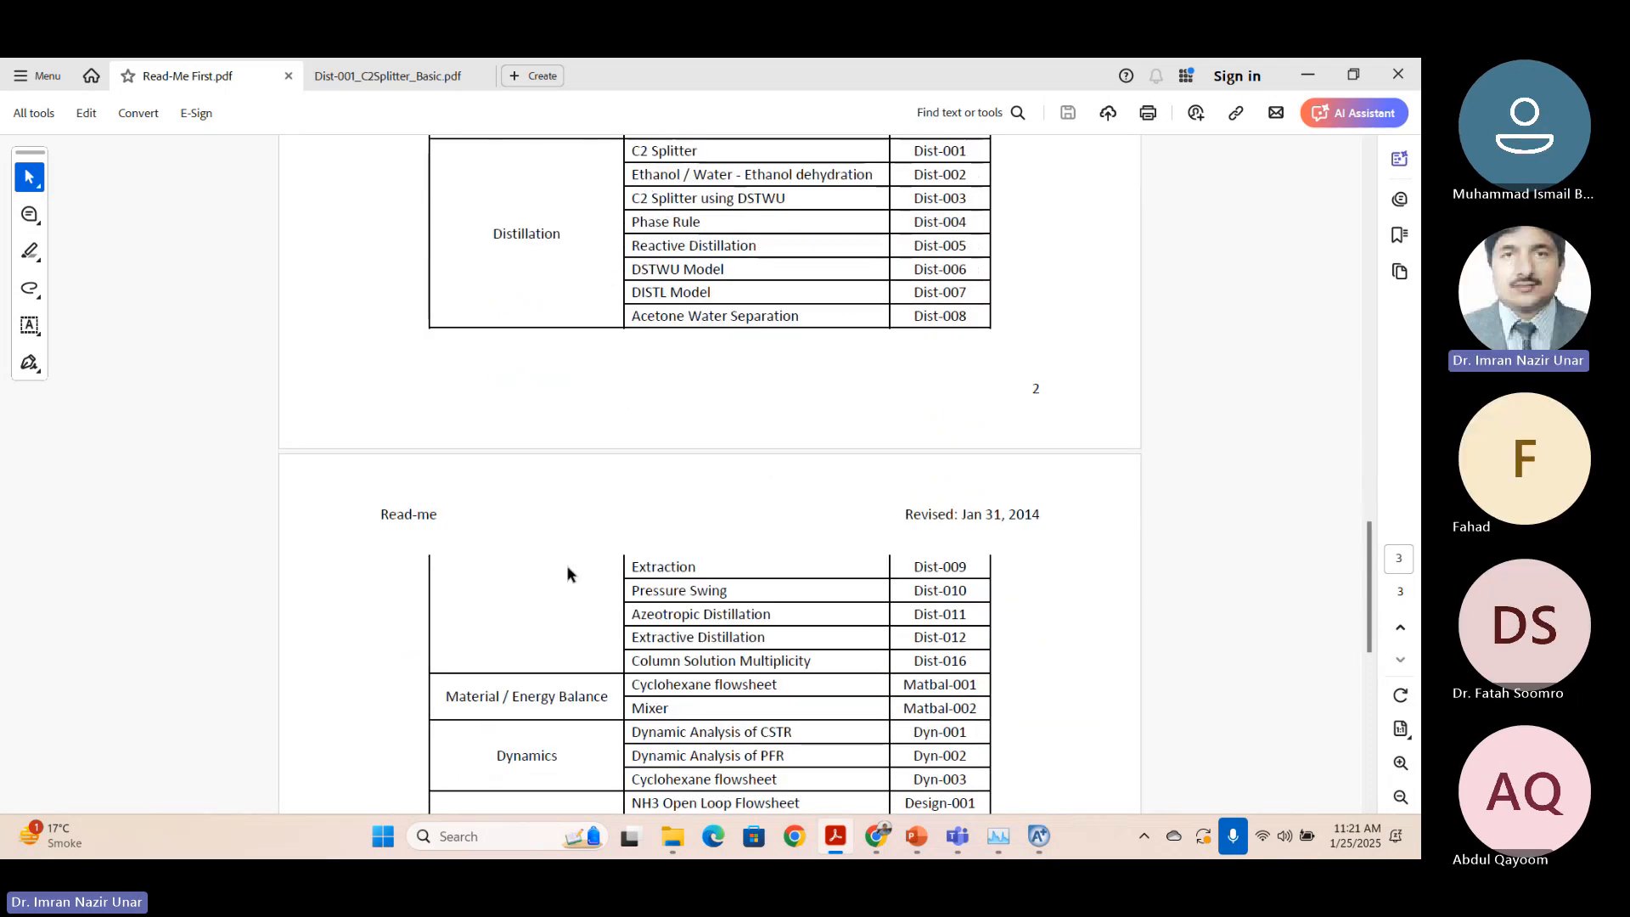
{"action": "scroll", "coordinate": [567, 568], "scroll_direction": "down", "scroll_amount": 2}
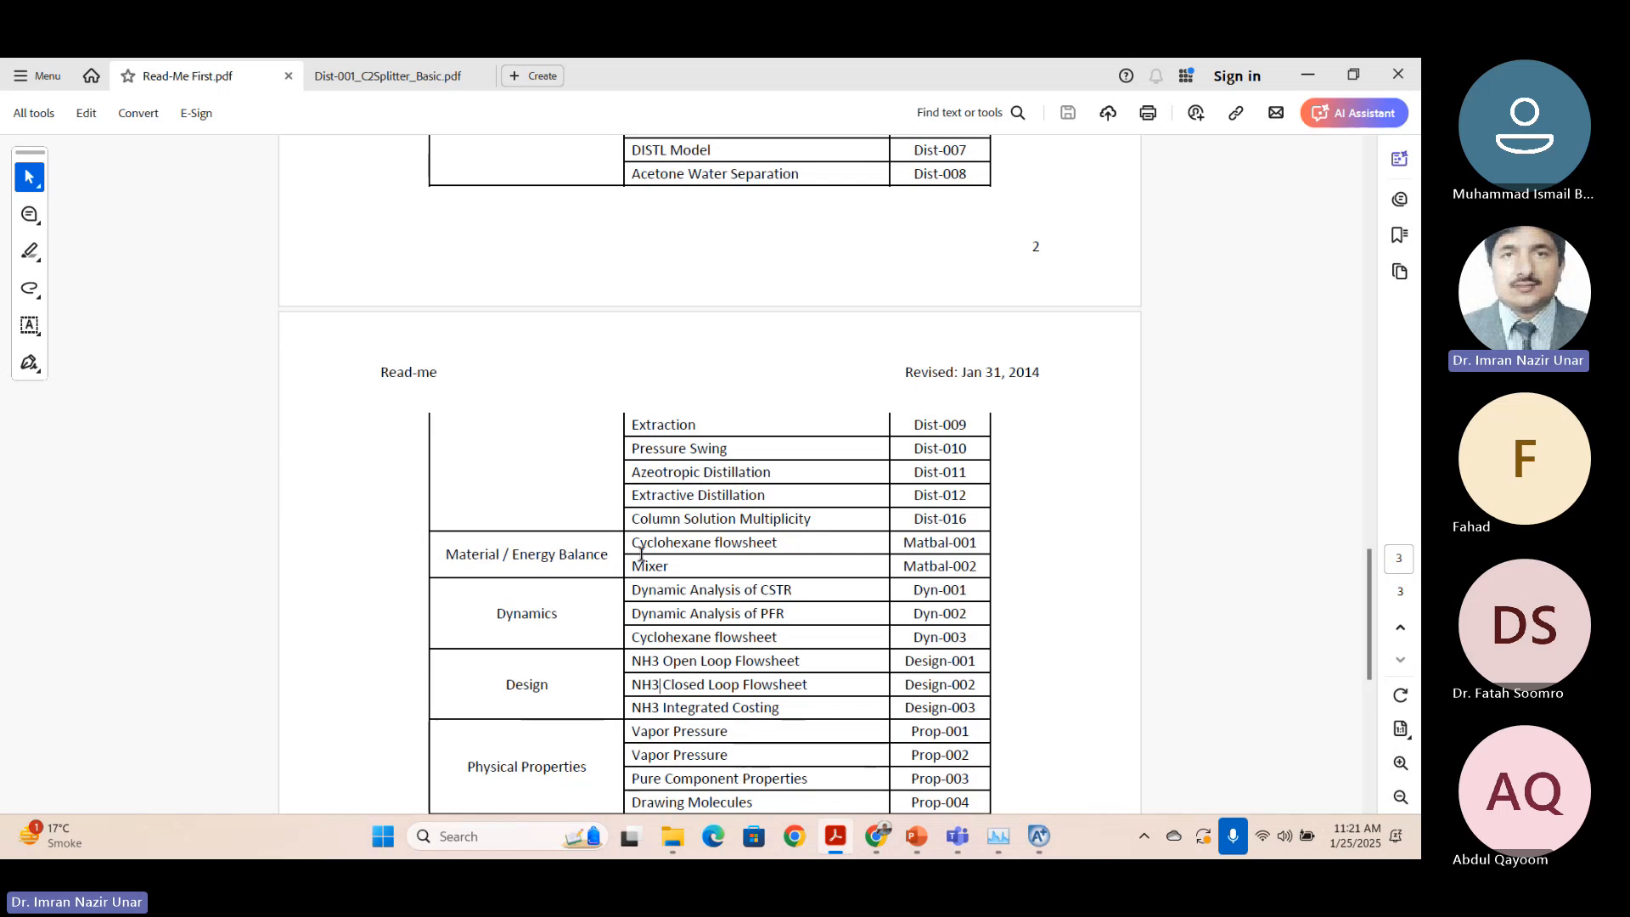
{"action": "scroll", "coordinate": [594, 565], "scroll_direction": "down", "scroll_amount": 2}
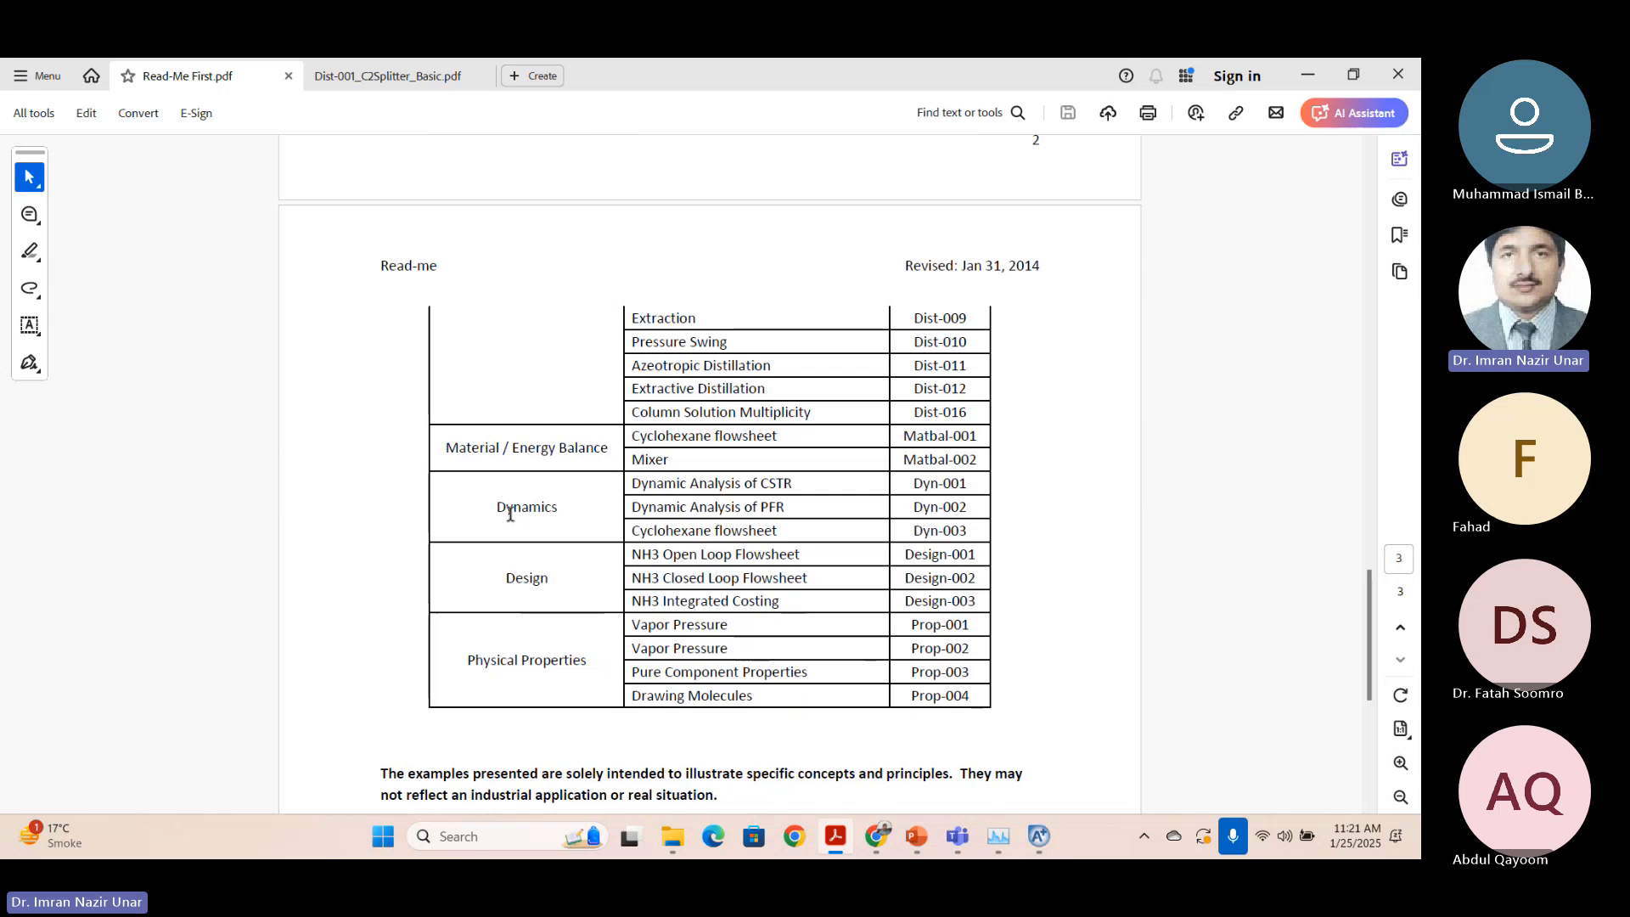
Compare the Dynamics module with the Design module's NH3 flowsheet and costing lessons, Design-001 to Design-003.
{"action": "left_click_drag", "start_coordinate": [491, 510], "coordinate": [811, 530]}
{"action": "left_click", "coordinate": [550, 579]}
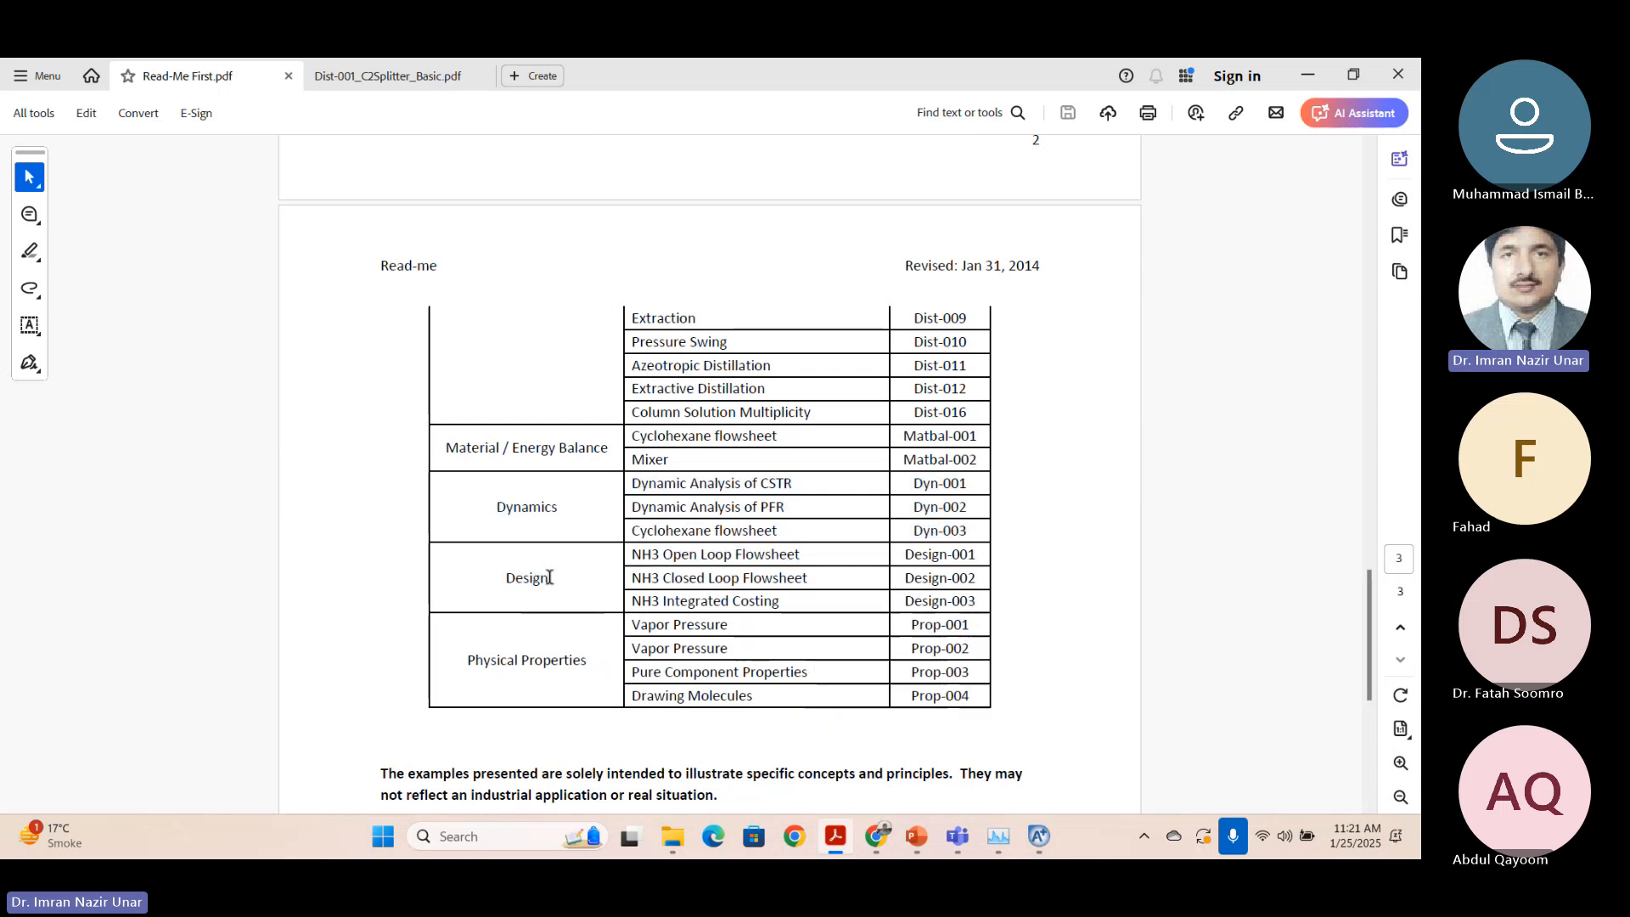
{"action": "left_click_drag", "start_coordinate": [497, 578], "coordinate": [977, 603]}
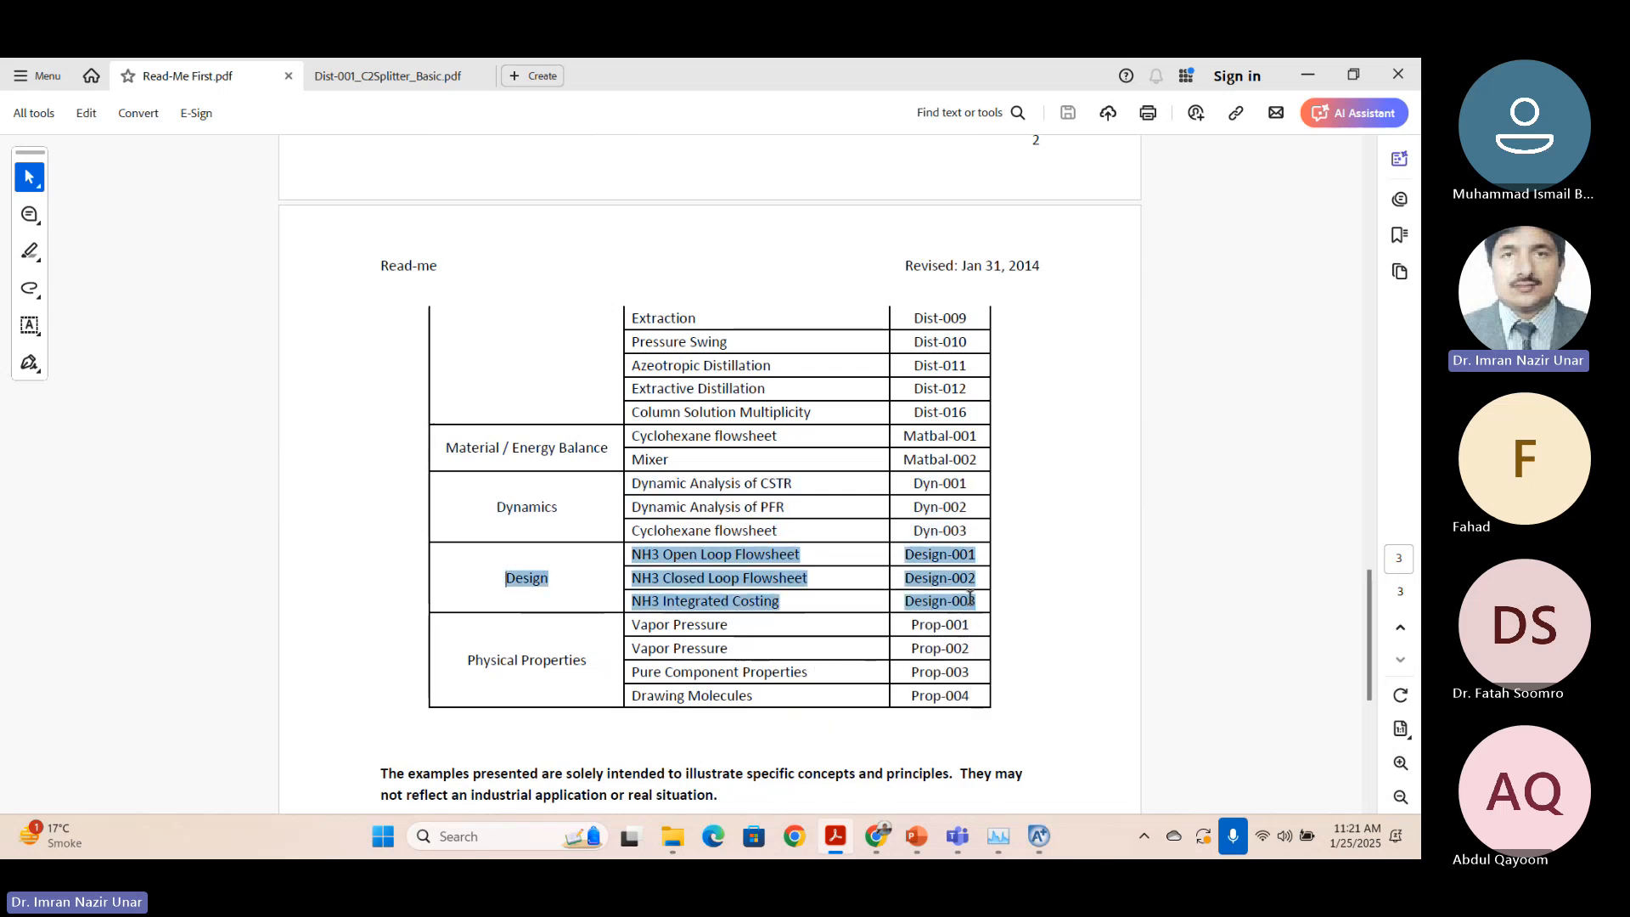
{"action": "left_click", "coordinate": [631, 558]}
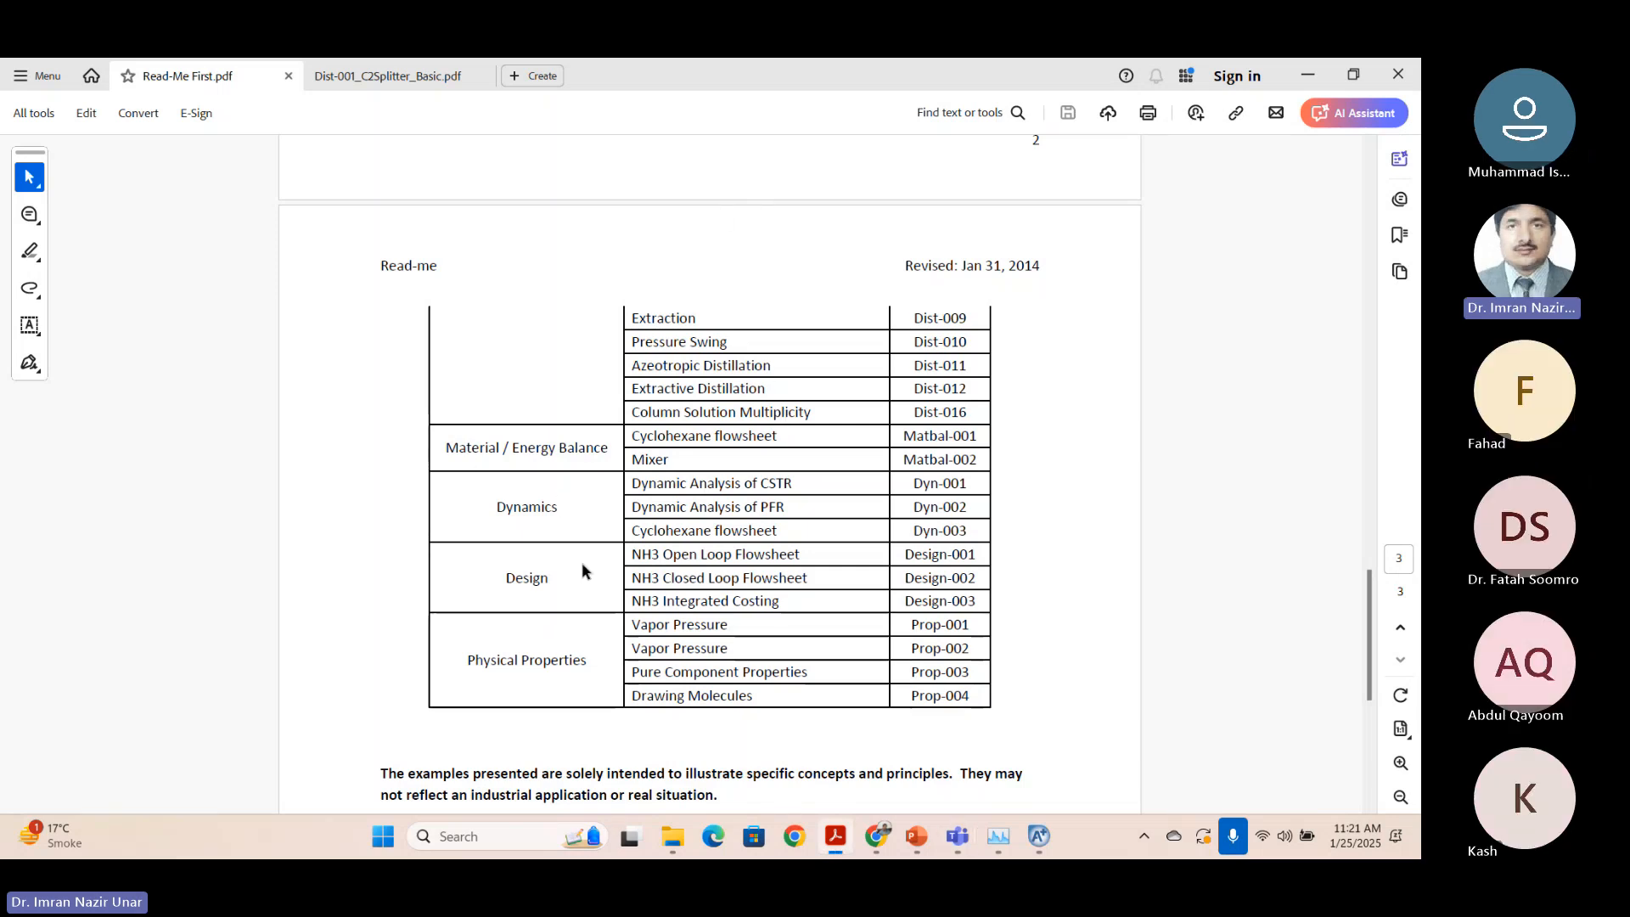
Review the Reactors and Thermodynamics / Flash lessons at the table's start, and switch to the Fractionating Column diagram in PowerPoint.
{"action": "left_click_drag", "start_coordinate": [1376, 634], "coordinate": [1300, 663]}
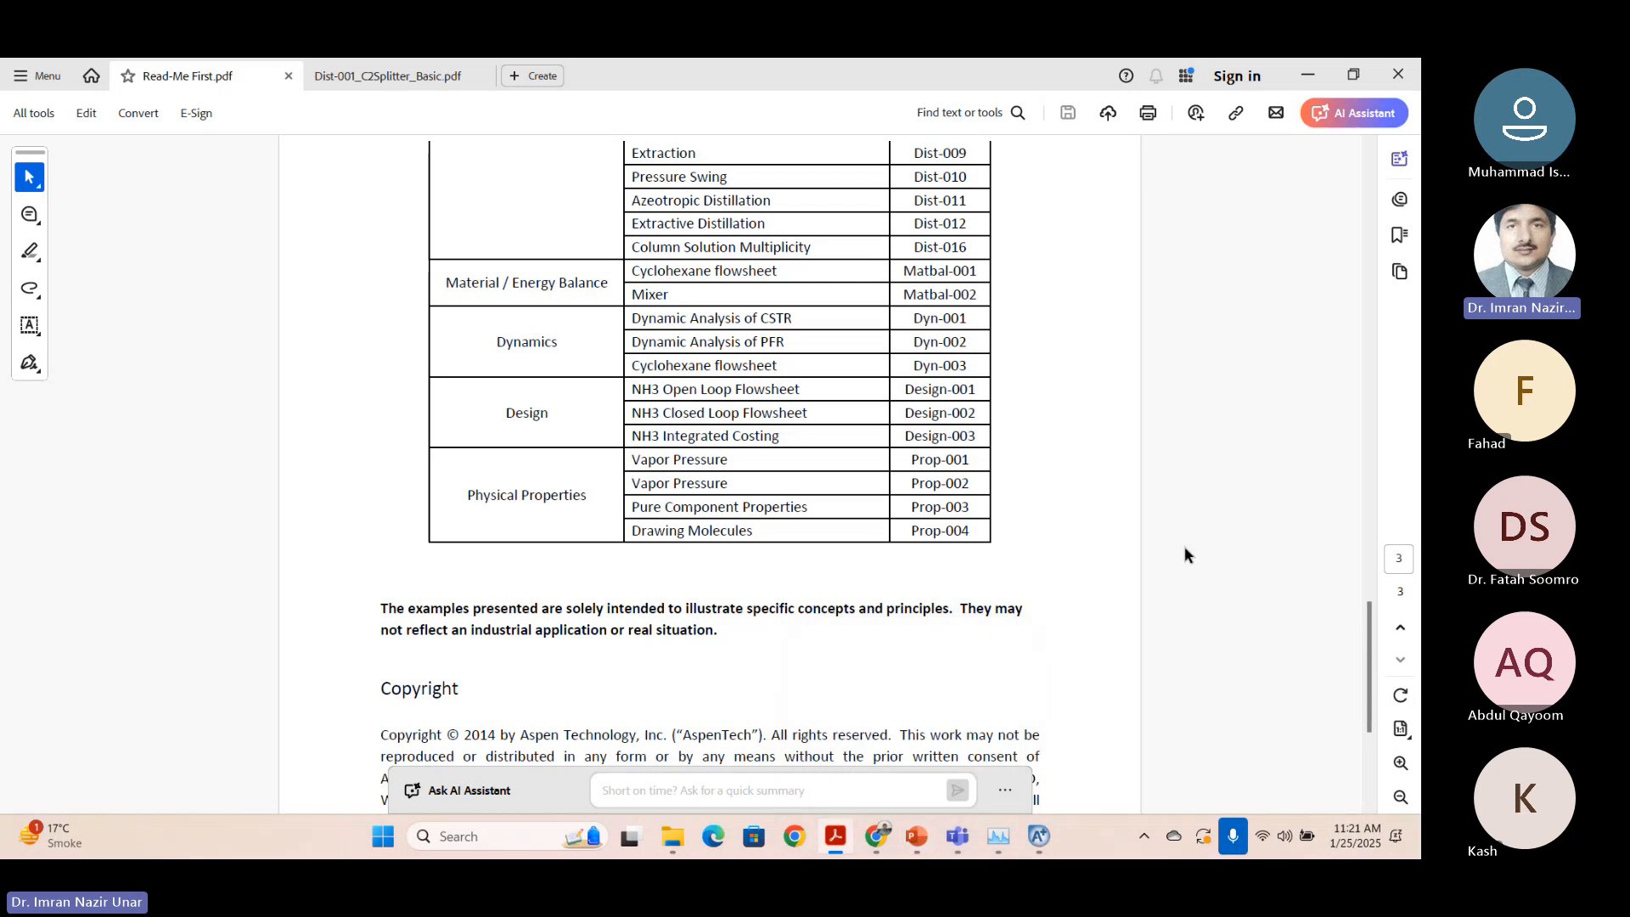
{"action": "left_click_drag", "start_coordinate": [1369, 667], "coordinate": [1362, 444]}
{"action": "scroll", "coordinate": [1363, 444], "scroll_direction": "down", "scroll_amount": 3}
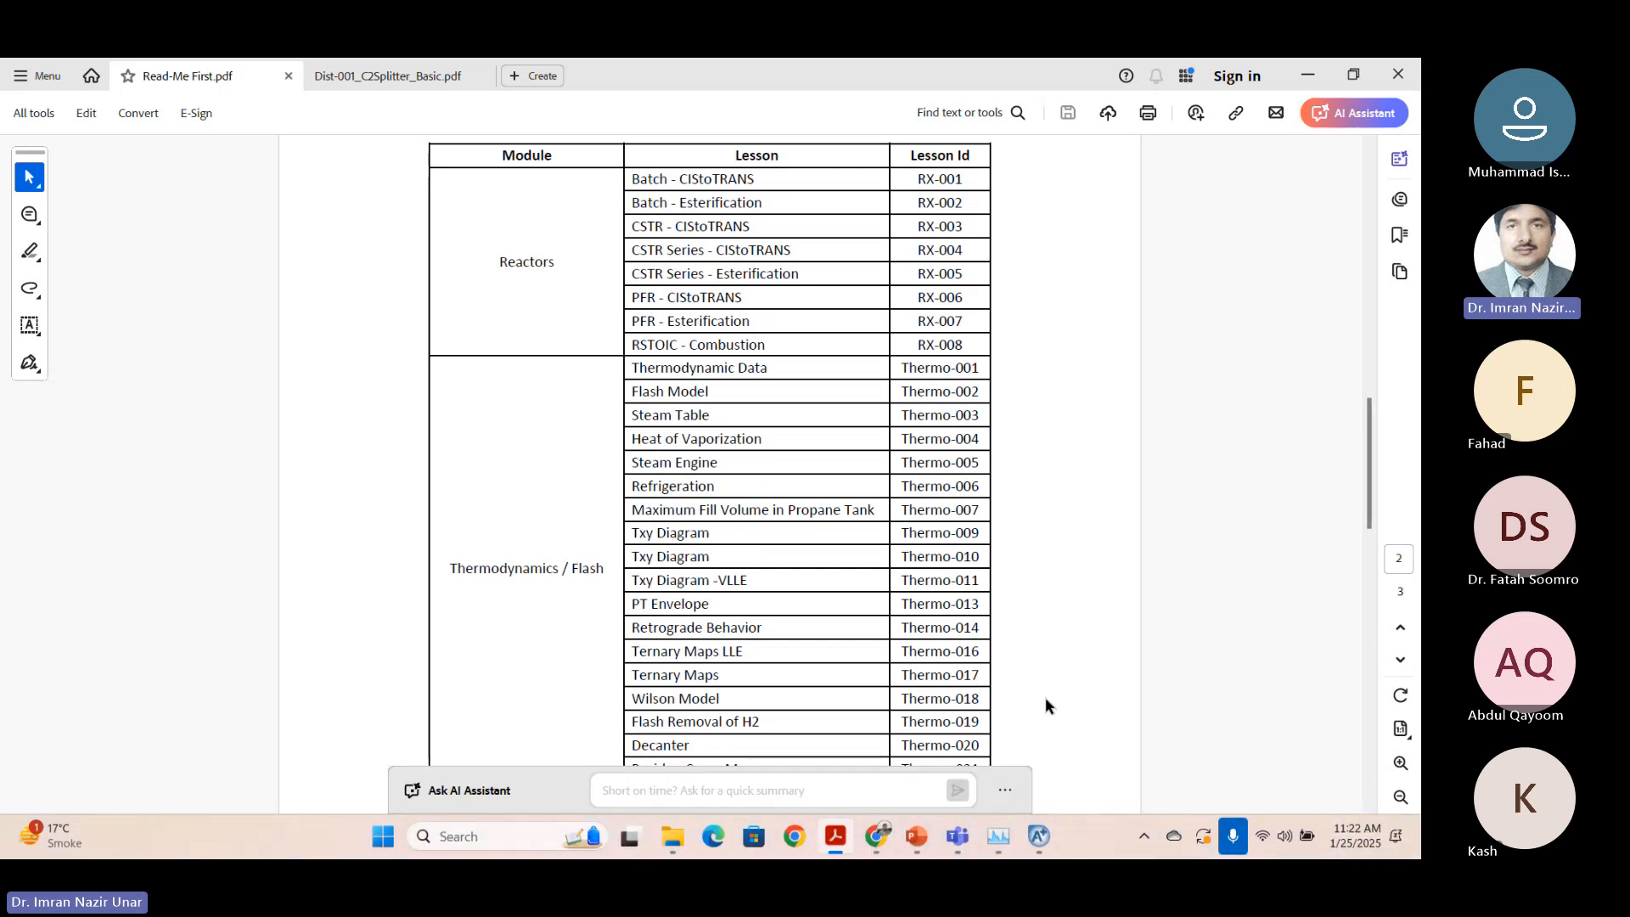
{"action": "left_click", "coordinate": [907, 842]}
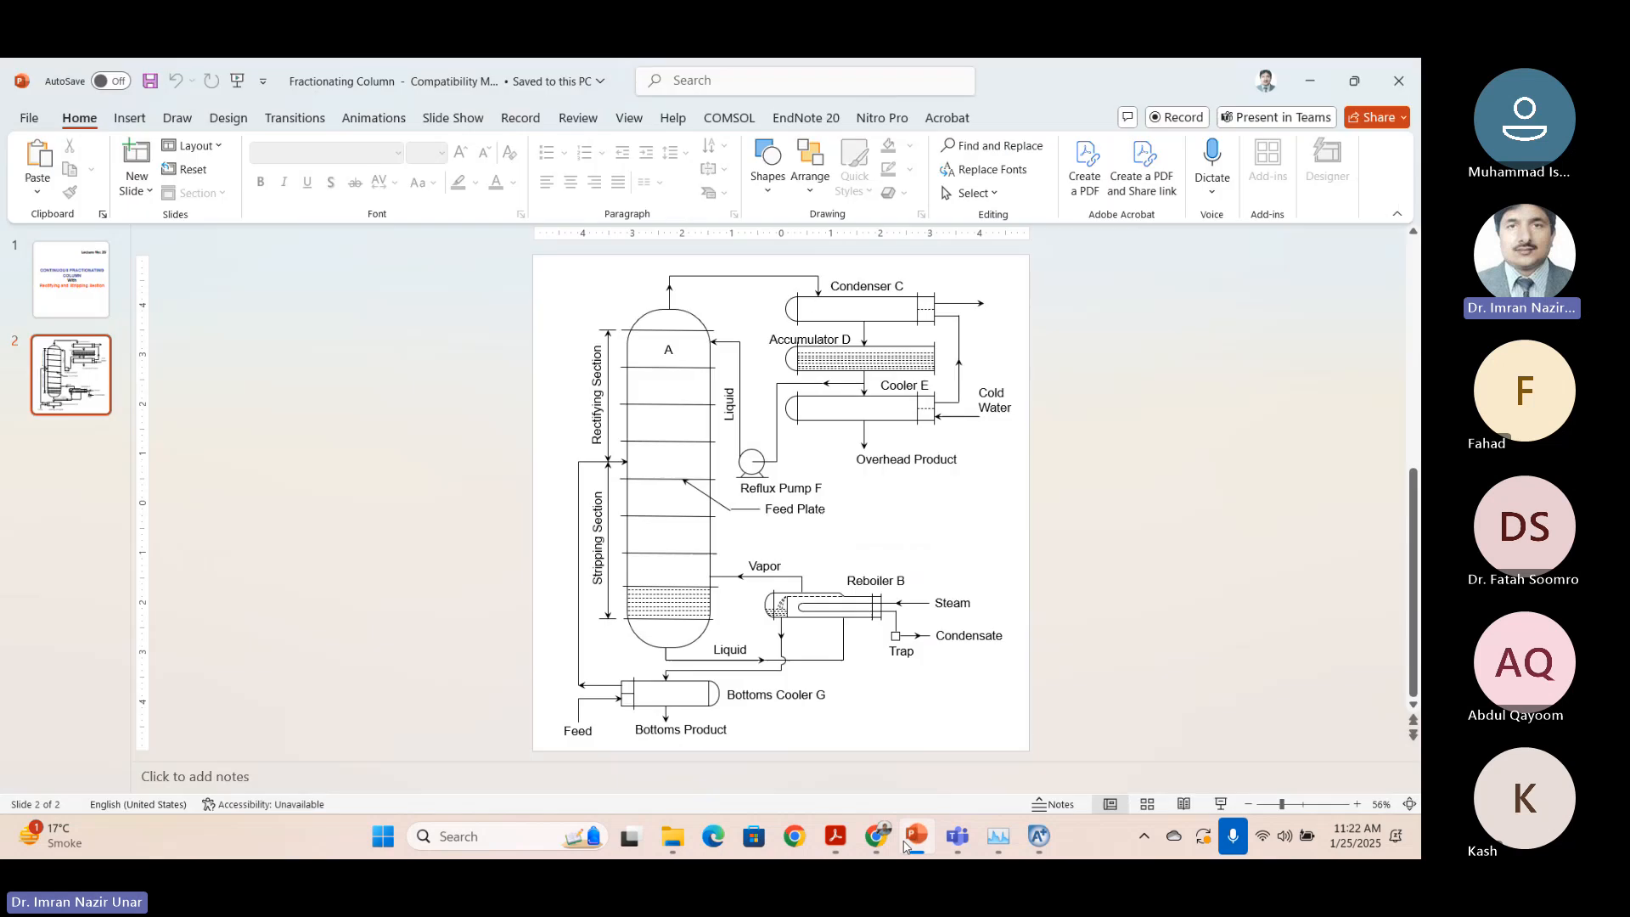
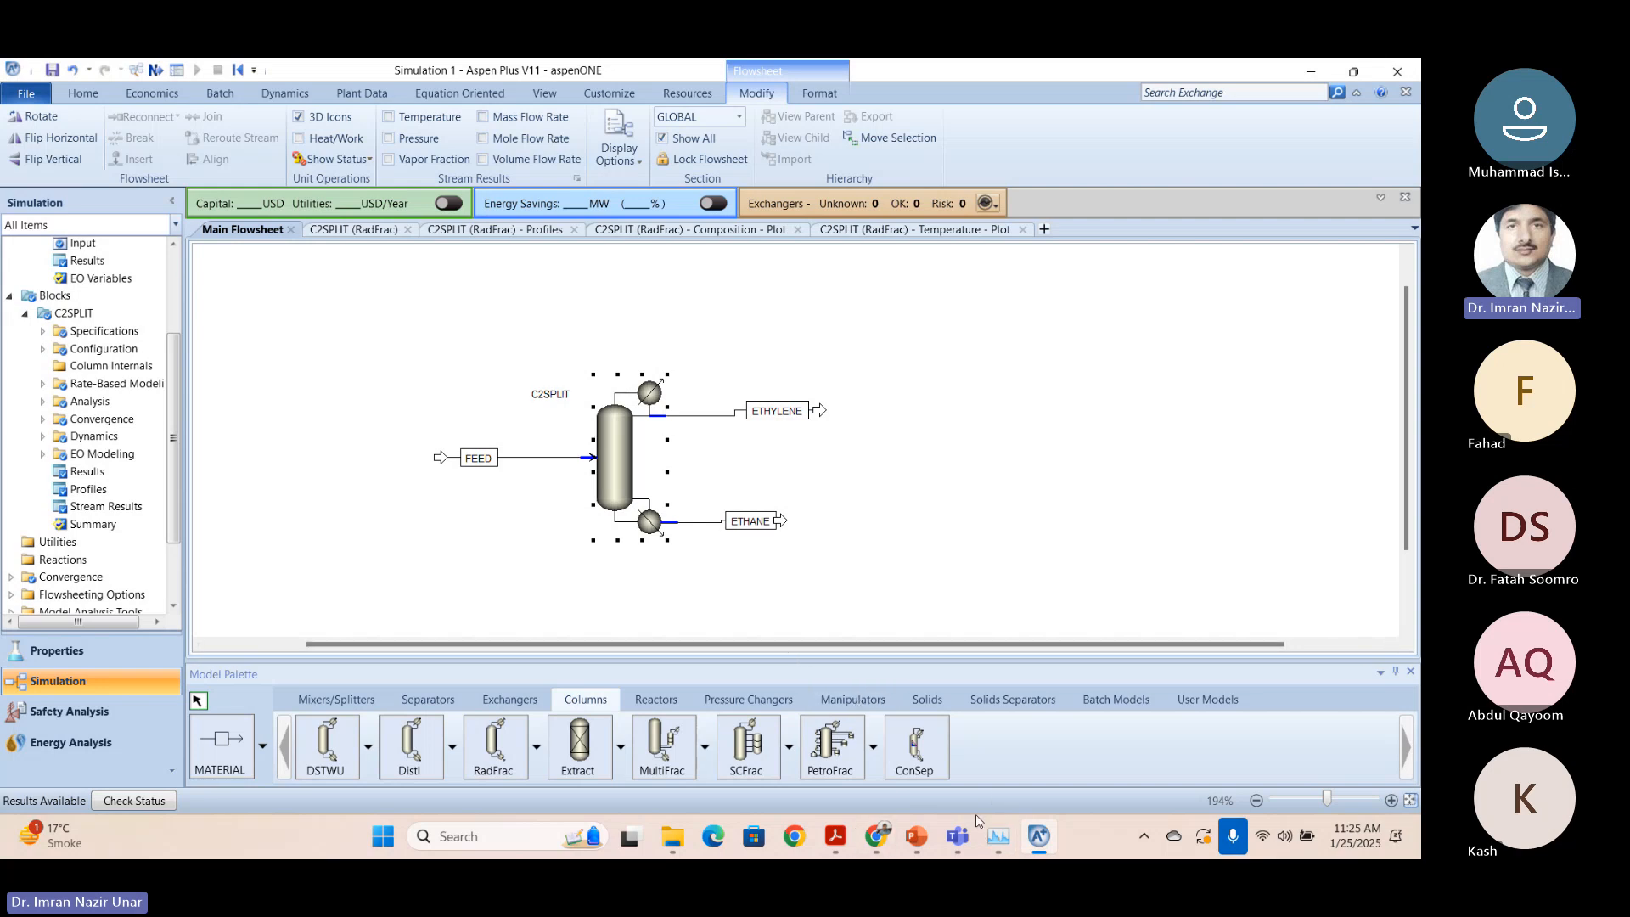
Switch to the Dist-001 C2 splitter PDF and read the opening sentence of the Conclusions on ethylene purity and production rate.
{"action": "mouse_move", "coordinate": [841, 845]}
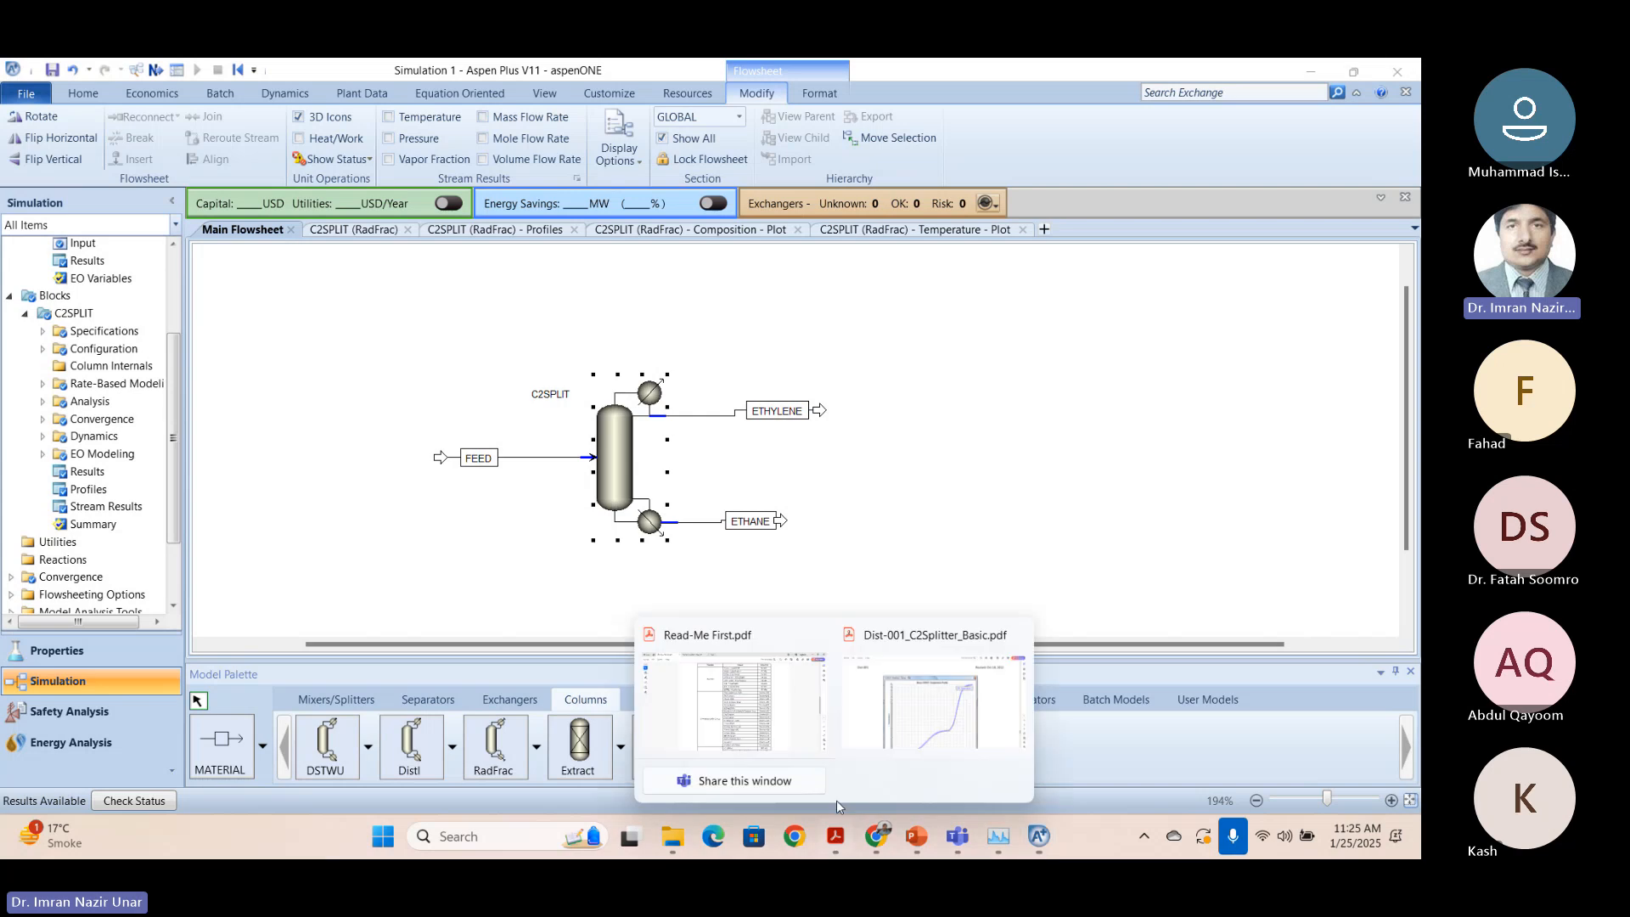
{"action": "left_click", "coordinate": [945, 724]}
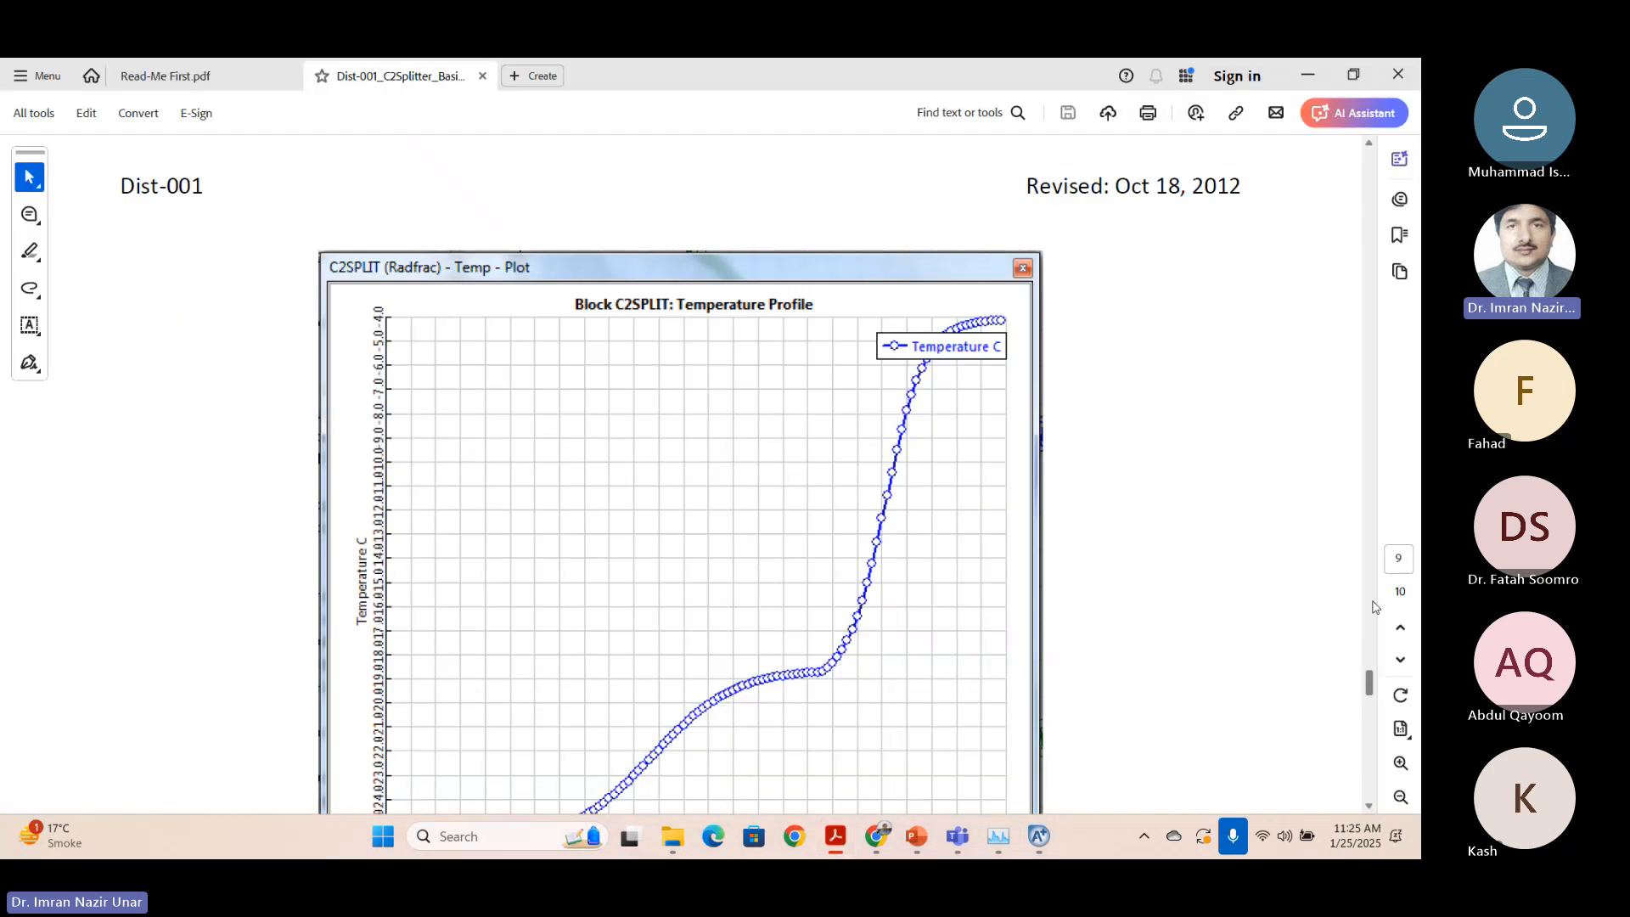
{"action": "left_click_drag", "start_coordinate": [1369, 682], "coordinate": [1363, 747]}
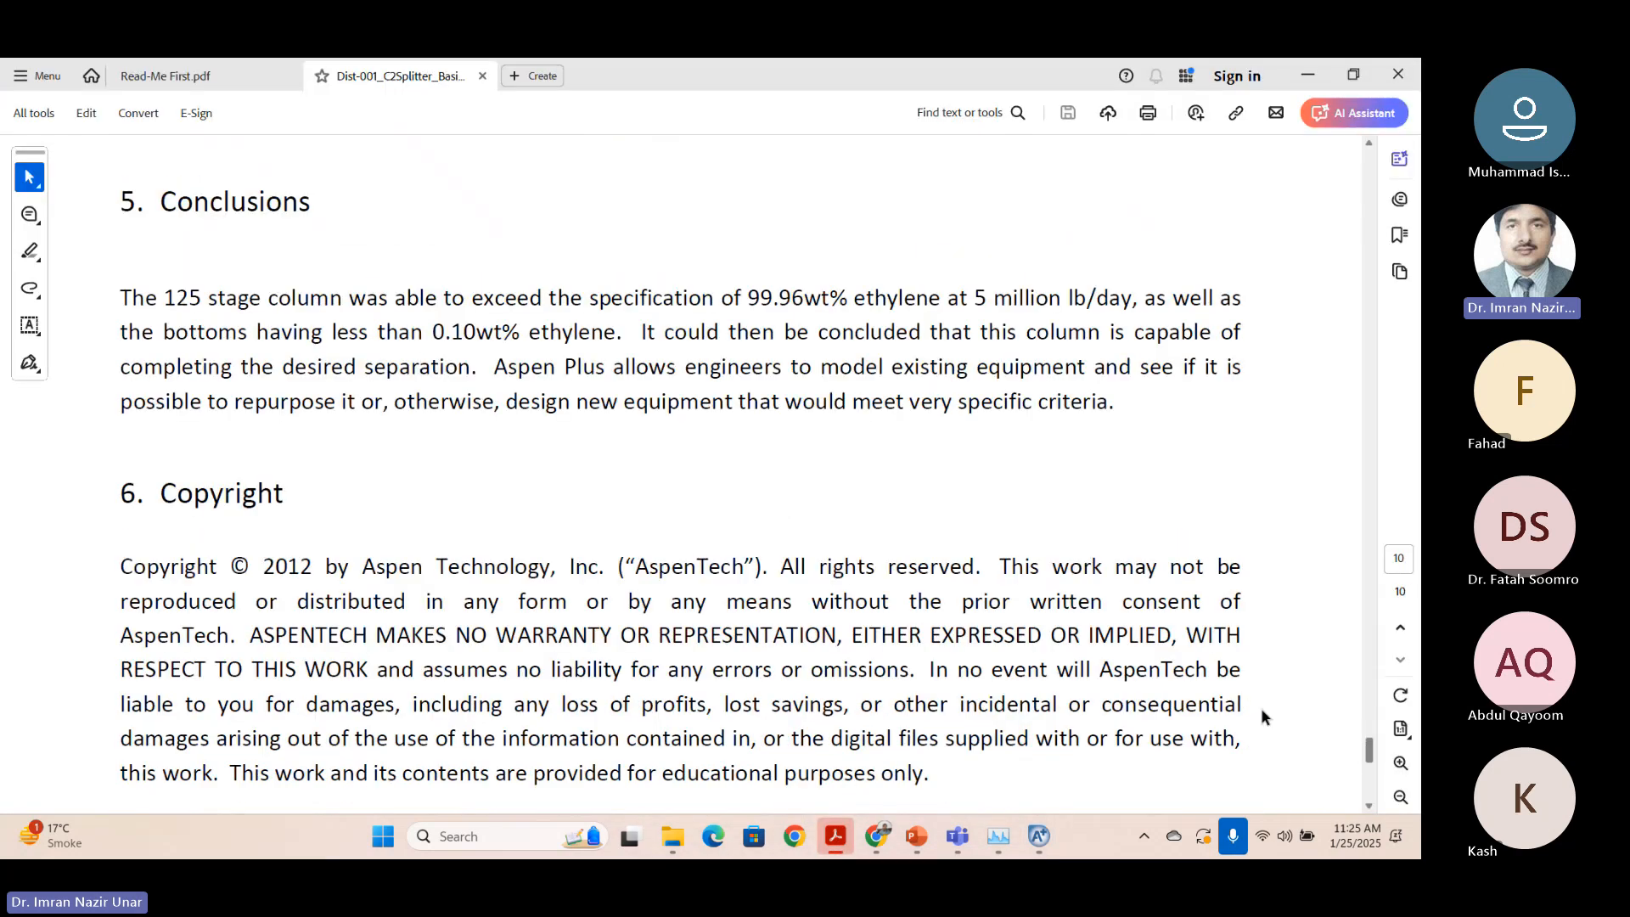
{"action": "left_click_drag", "start_coordinate": [120, 297], "coordinate": [1242, 293]}
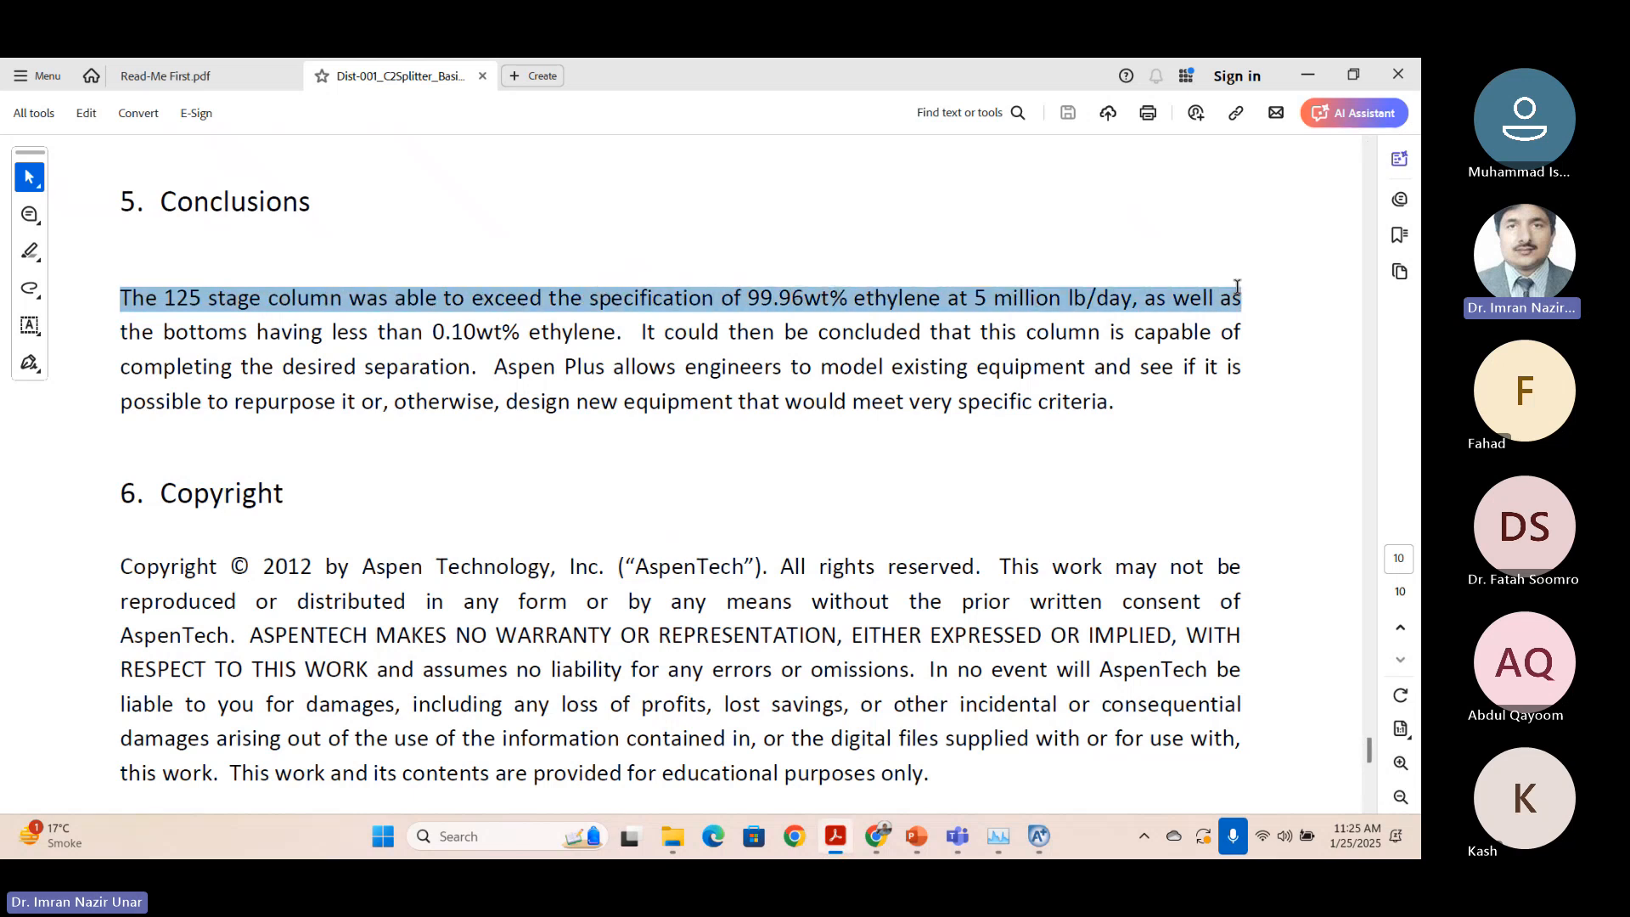
{"action": "left_click", "coordinate": [1174, 297]}
{"action": "left_click_drag", "start_coordinate": [949, 290], "coordinate": [974, 288]}
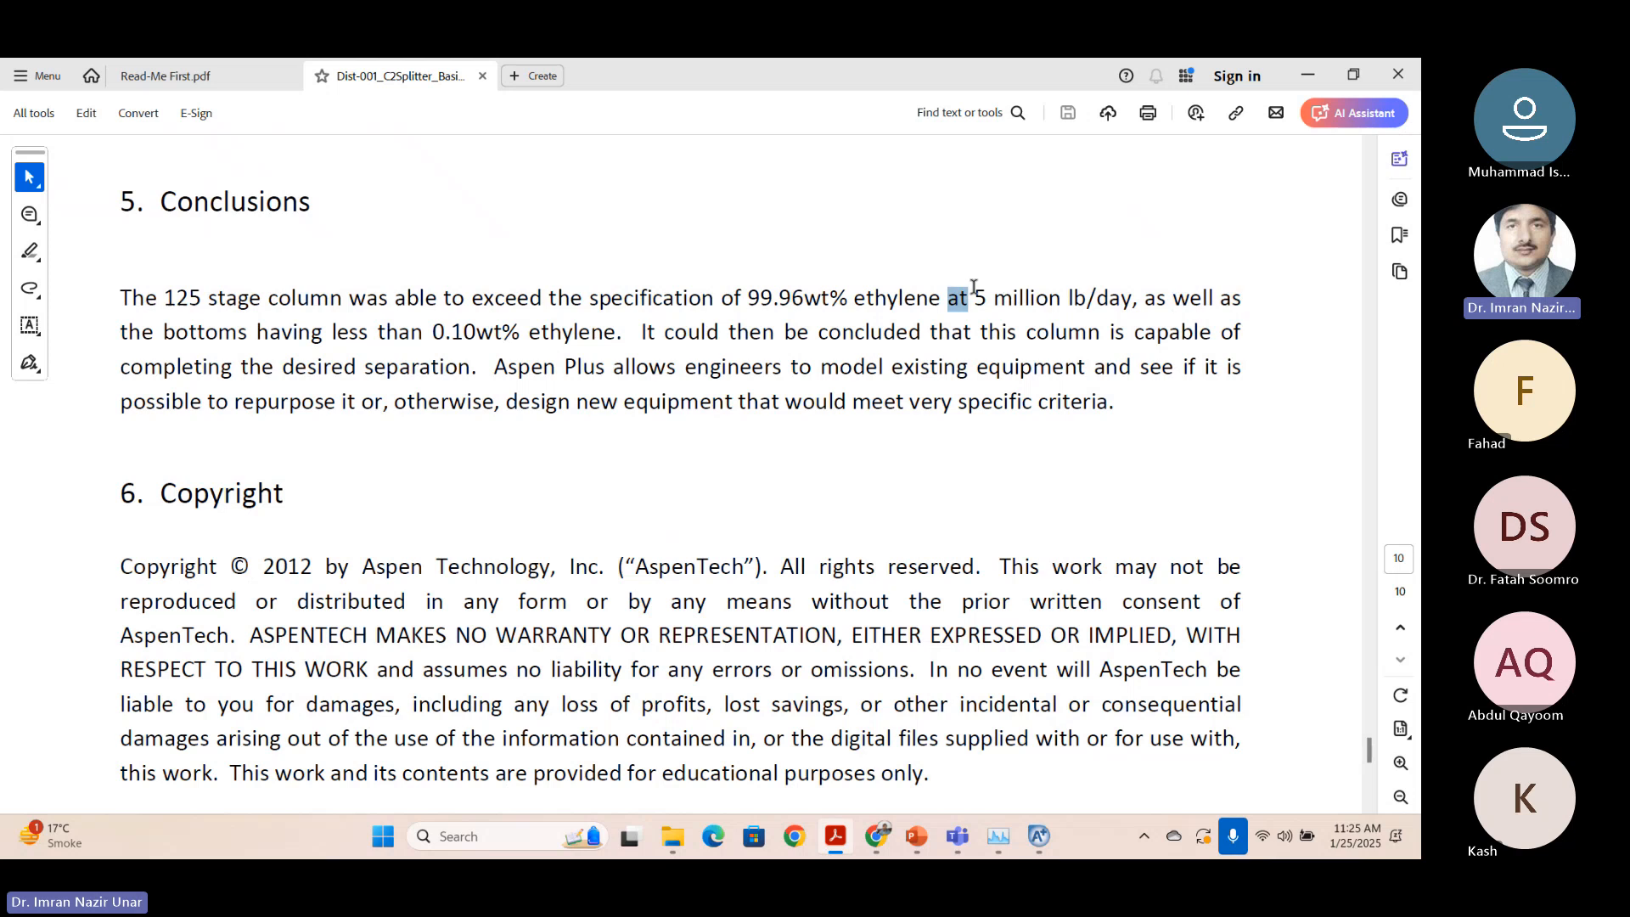
{"action": "left_click", "coordinate": [1051, 294]}
Switch to Aspen Plus and examine C2SPLIT's stream results through the MIXED substream down to the mole and mass flows.
{"action": "left_click", "coordinate": [1037, 836]}
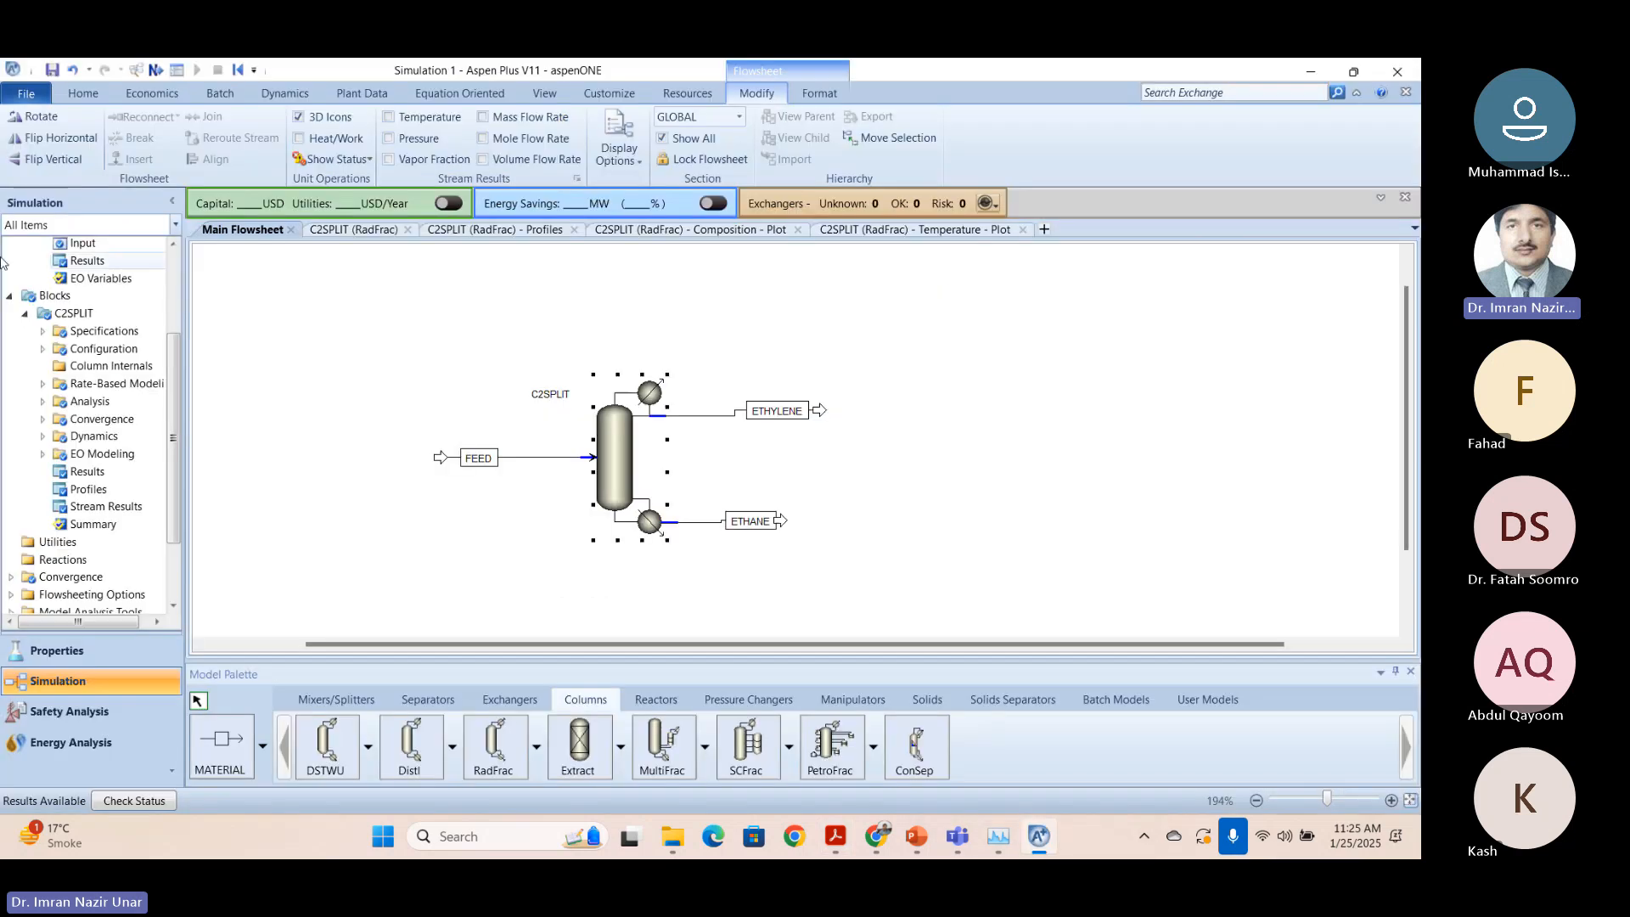
{"action": "double_click", "coordinate": [623, 469]}
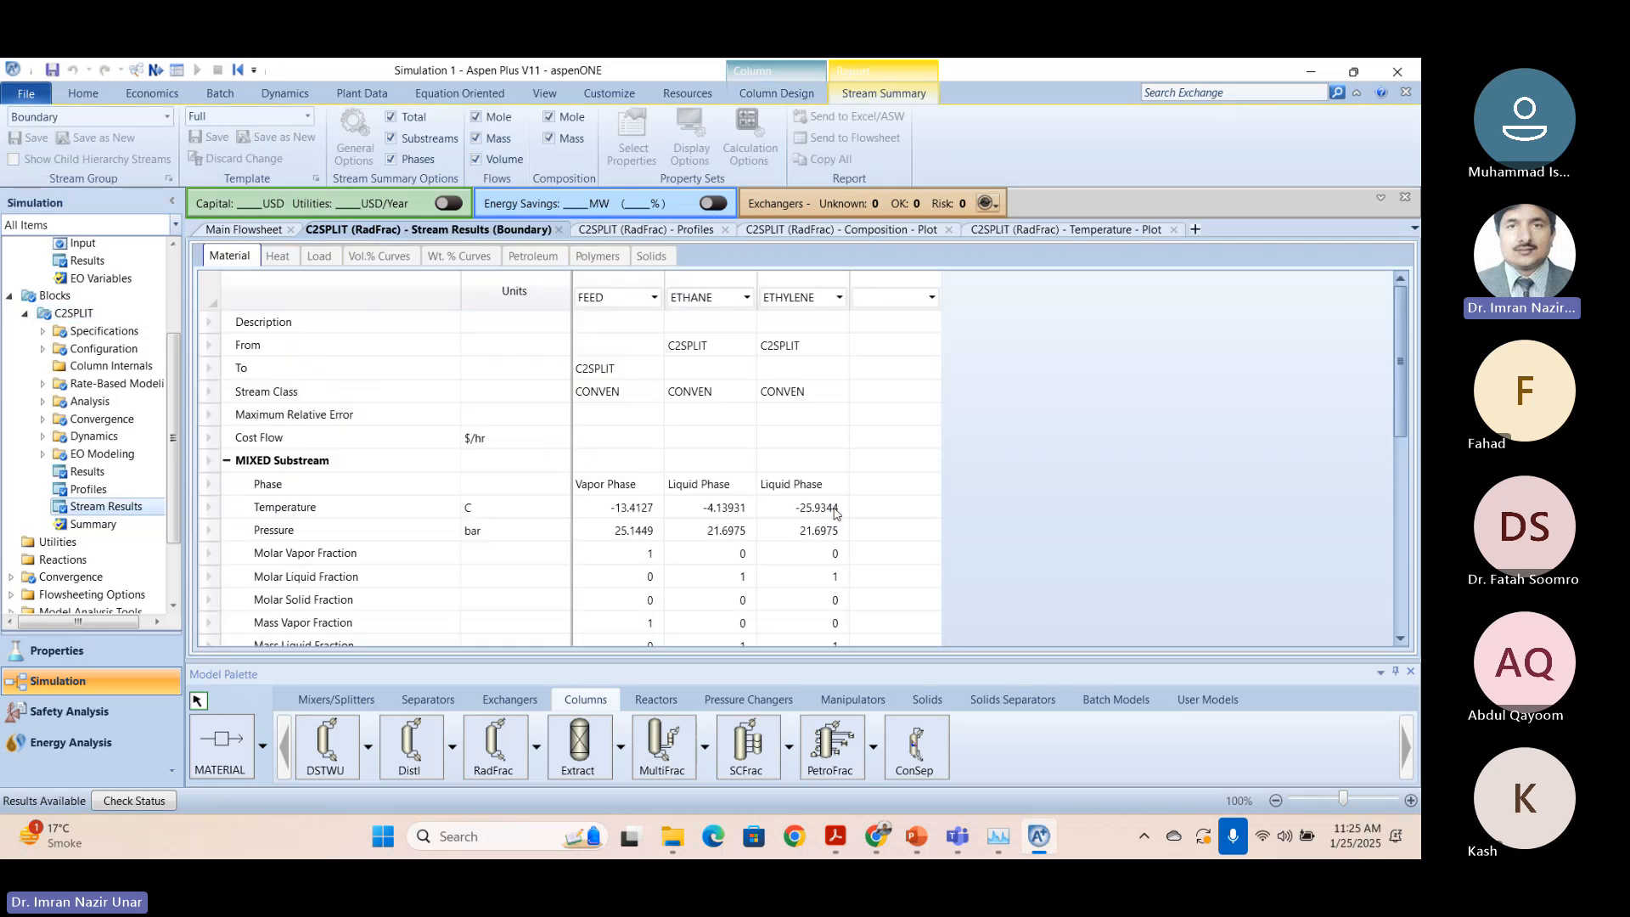
{"action": "left_click", "coordinate": [226, 461]}
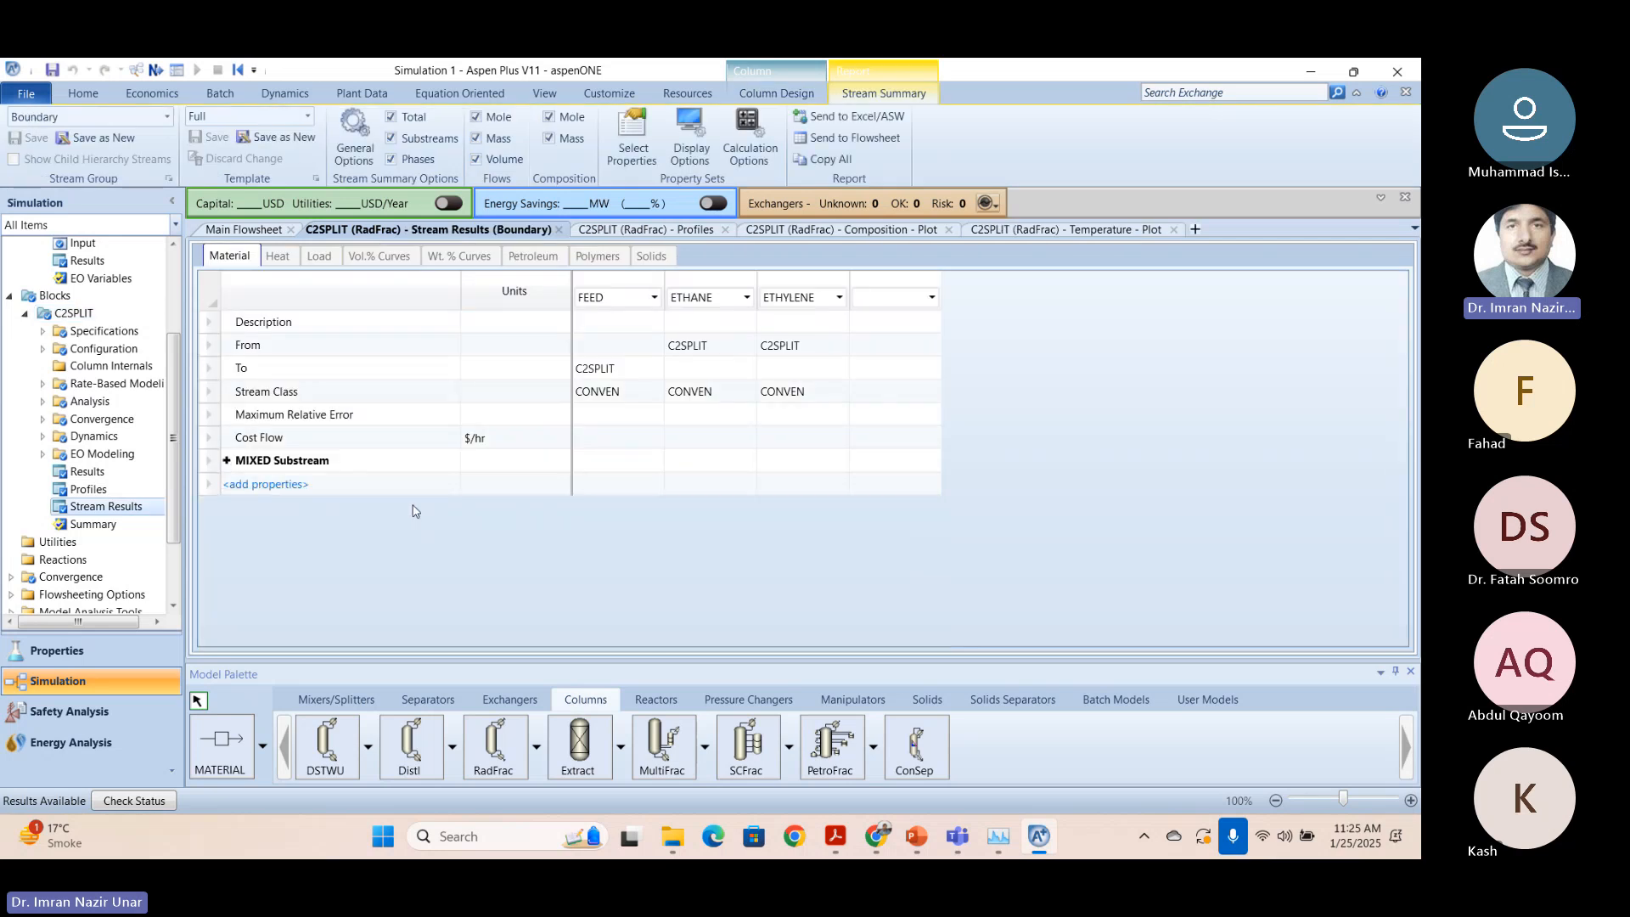
{"action": "left_click", "coordinate": [221, 459]}
{"action": "left_click", "coordinate": [226, 460]}
{"action": "scroll", "coordinate": [355, 595], "scroll_direction": "down", "scroll_amount": 6}
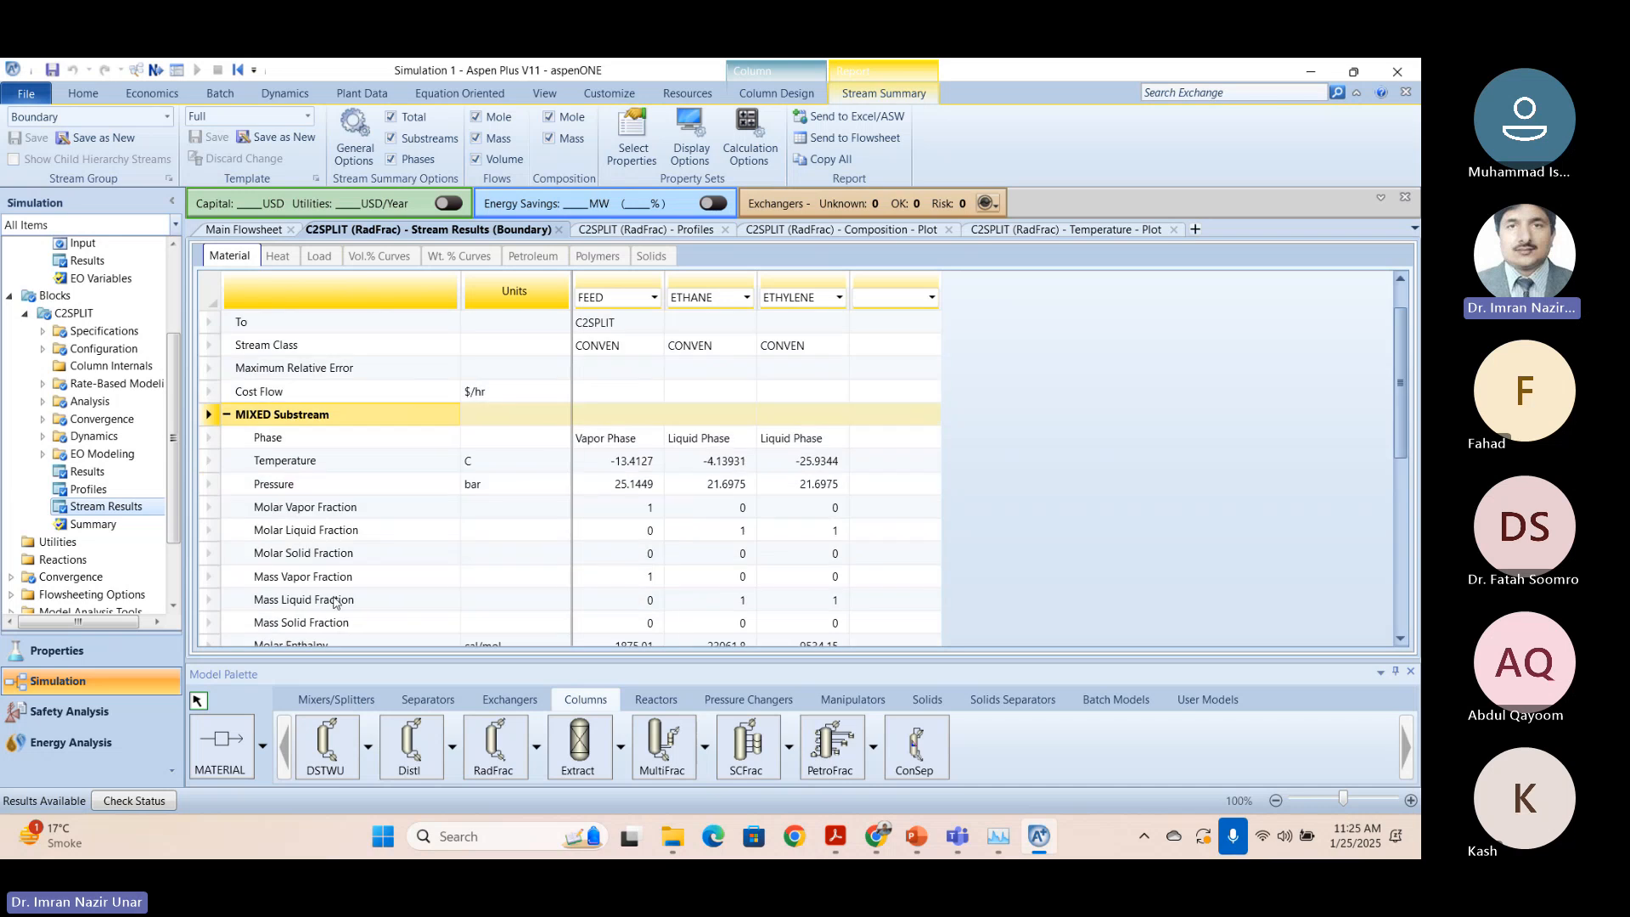
{"action": "scroll", "coordinate": [355, 594], "scroll_direction": "down", "scroll_amount": 2}
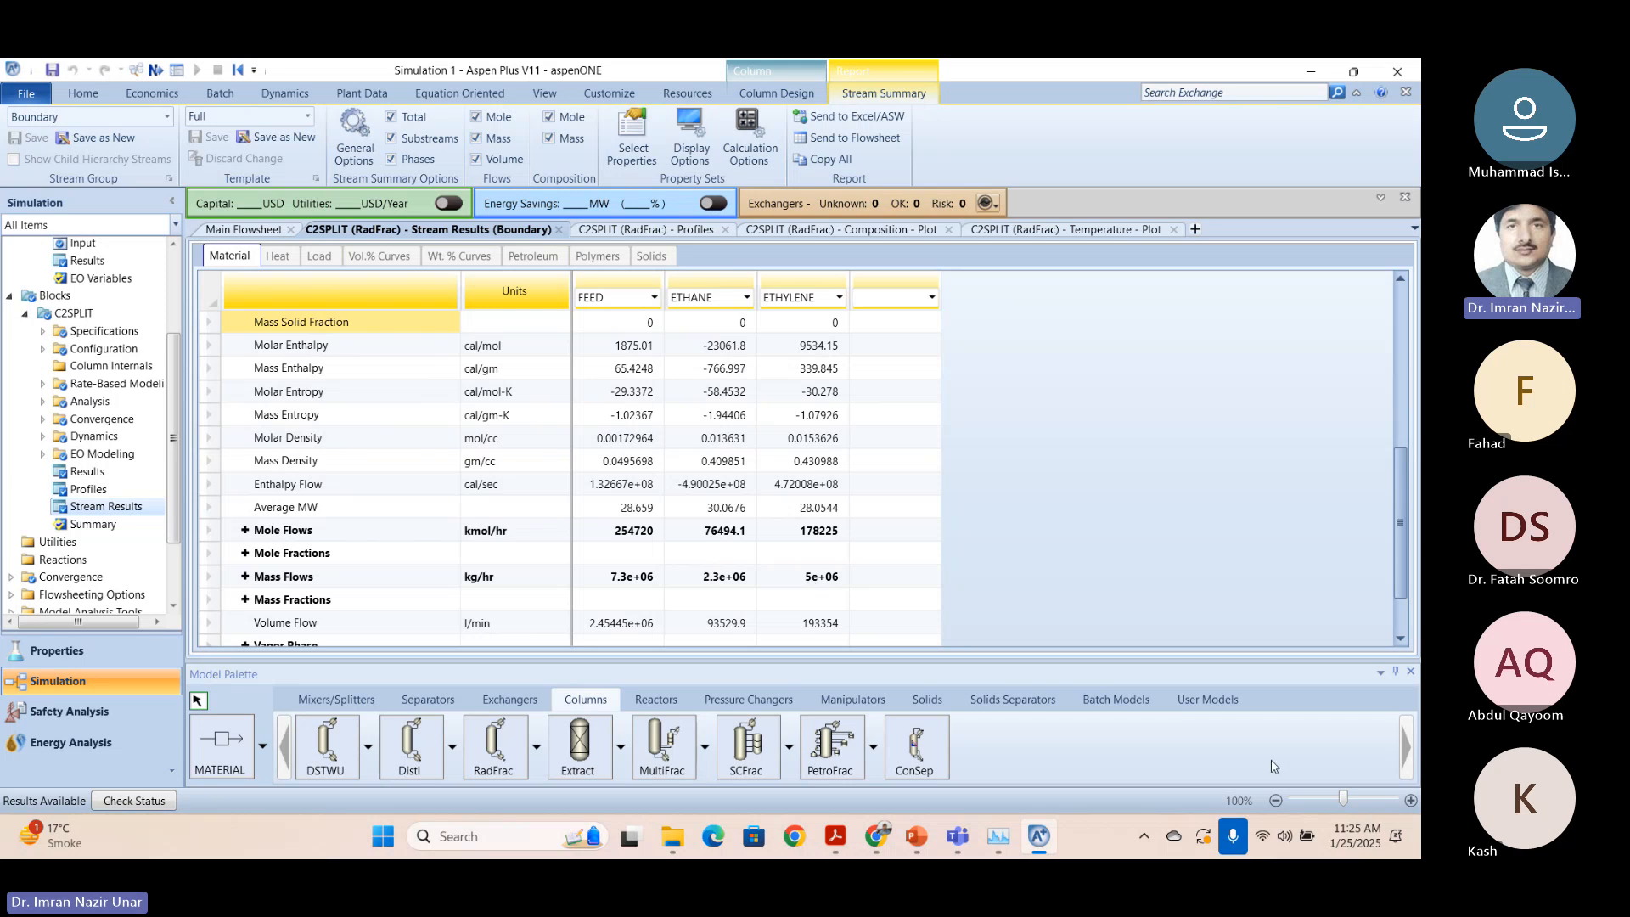
Return to the Dist-001 PDF and read the remaining Conclusions sentences on column capability and modelling existing or new equipment.
{"action": "key", "text": "alt+Tab"}
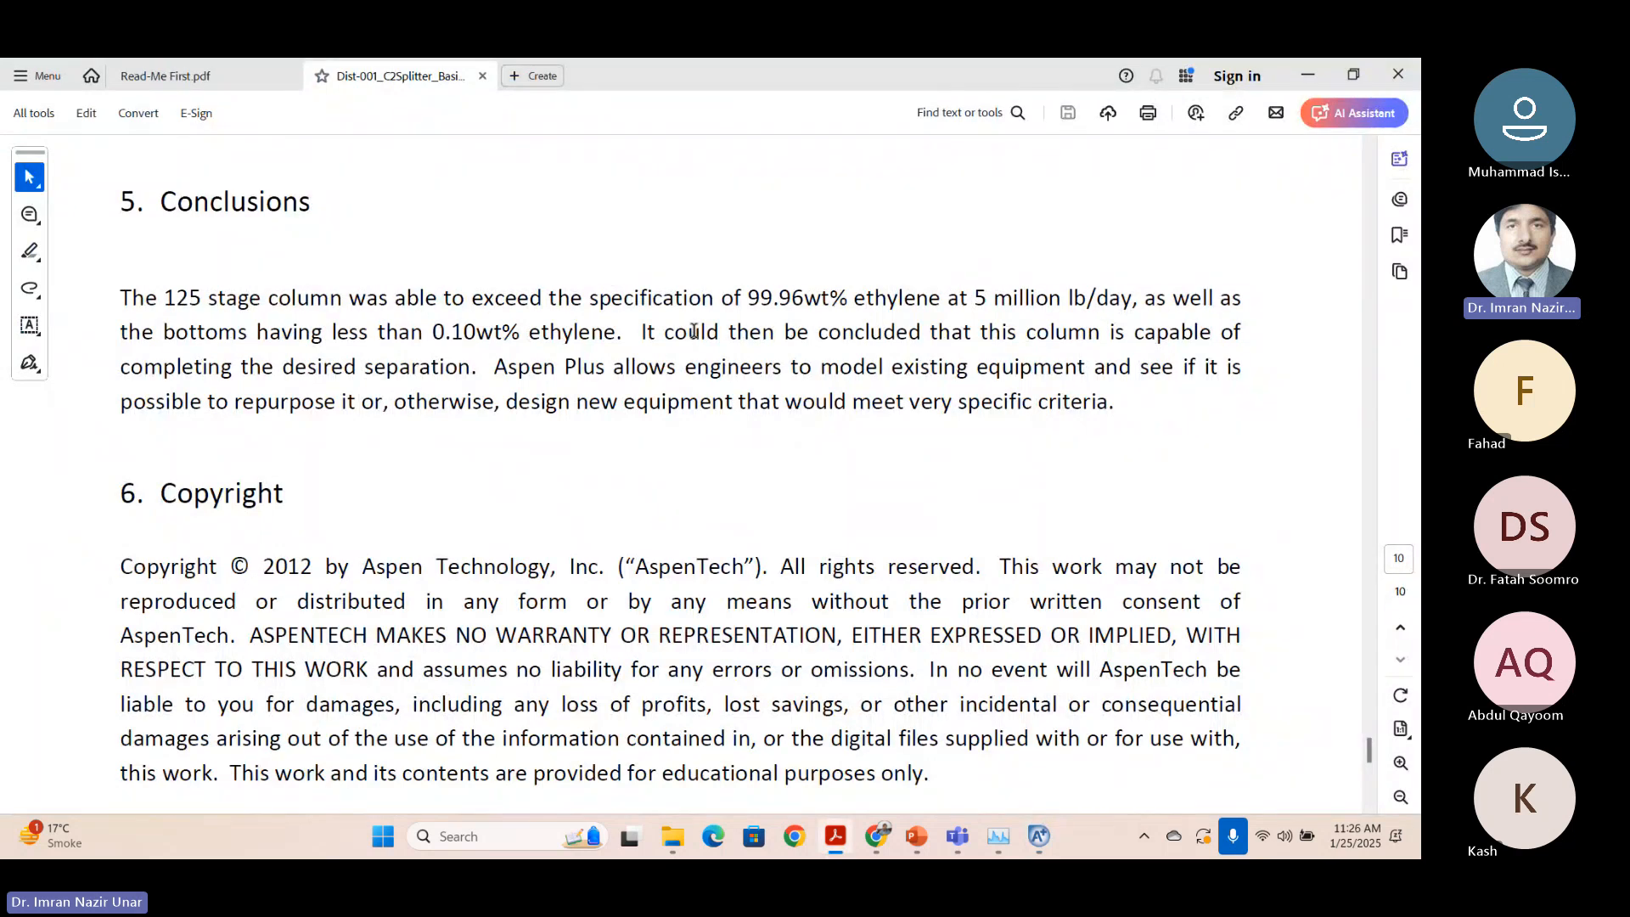
{"action": "left_click_drag", "start_coordinate": [637, 332], "coordinate": [1212, 332]}
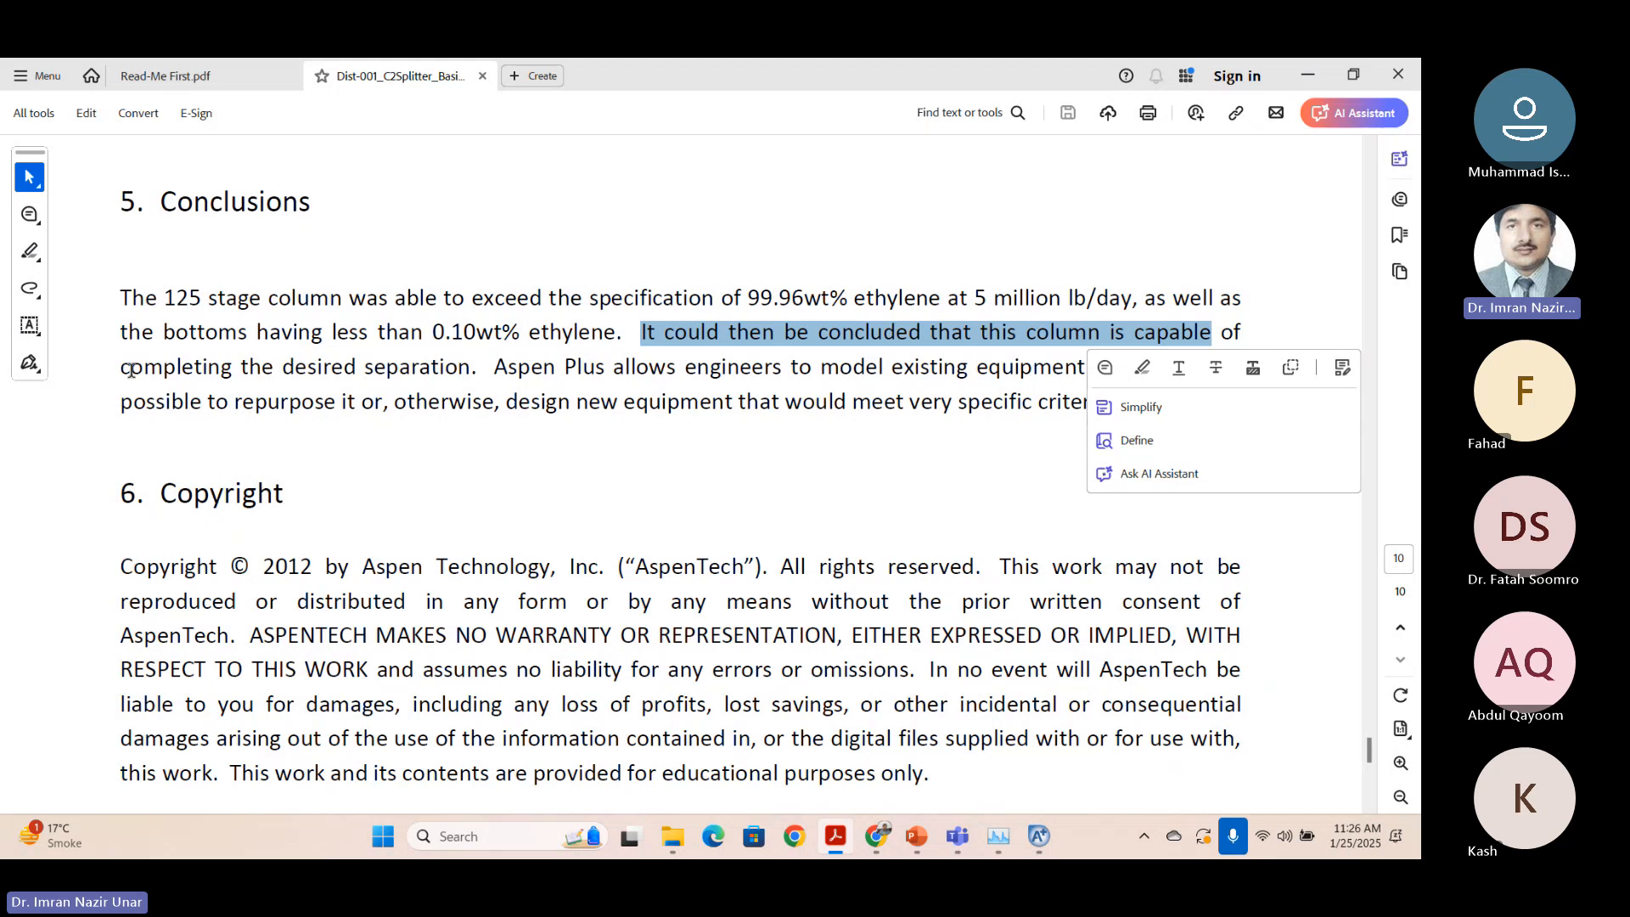
{"action": "left_click", "coordinate": [105, 385]}
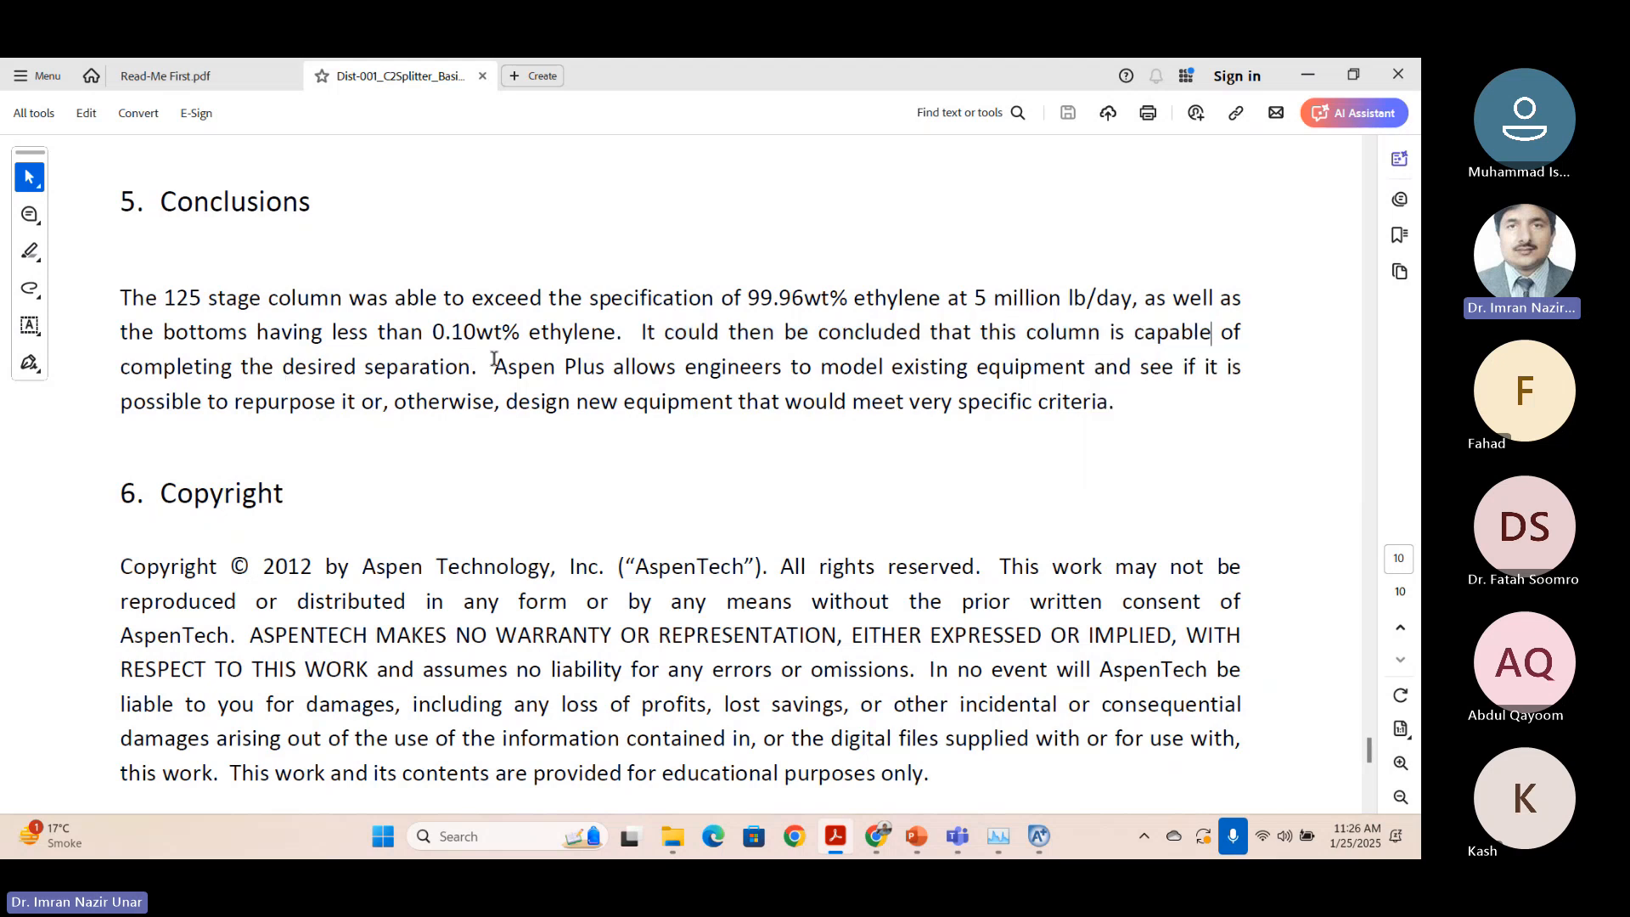
{"action": "left_click_drag", "start_coordinate": [493, 362], "coordinate": [1245, 366]}
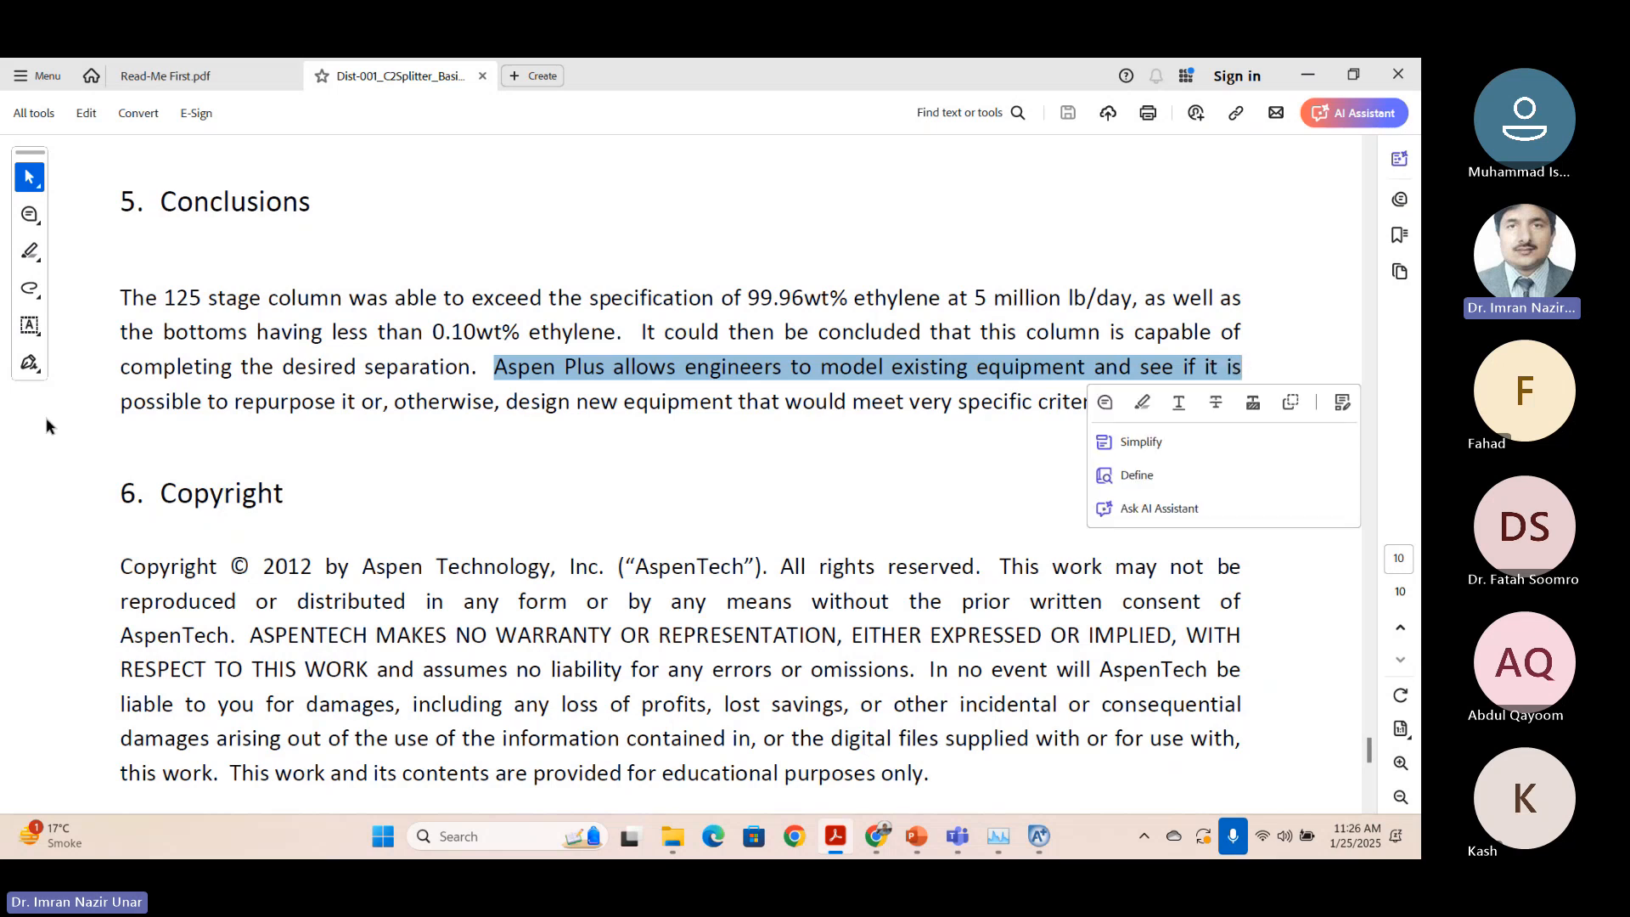
{"action": "left_click_drag", "start_coordinate": [155, 417], "coordinate": [1104, 401]}
{"action": "double_click", "coordinate": [506, 401]}
{"action": "left_click", "coordinate": [1066, 367]}
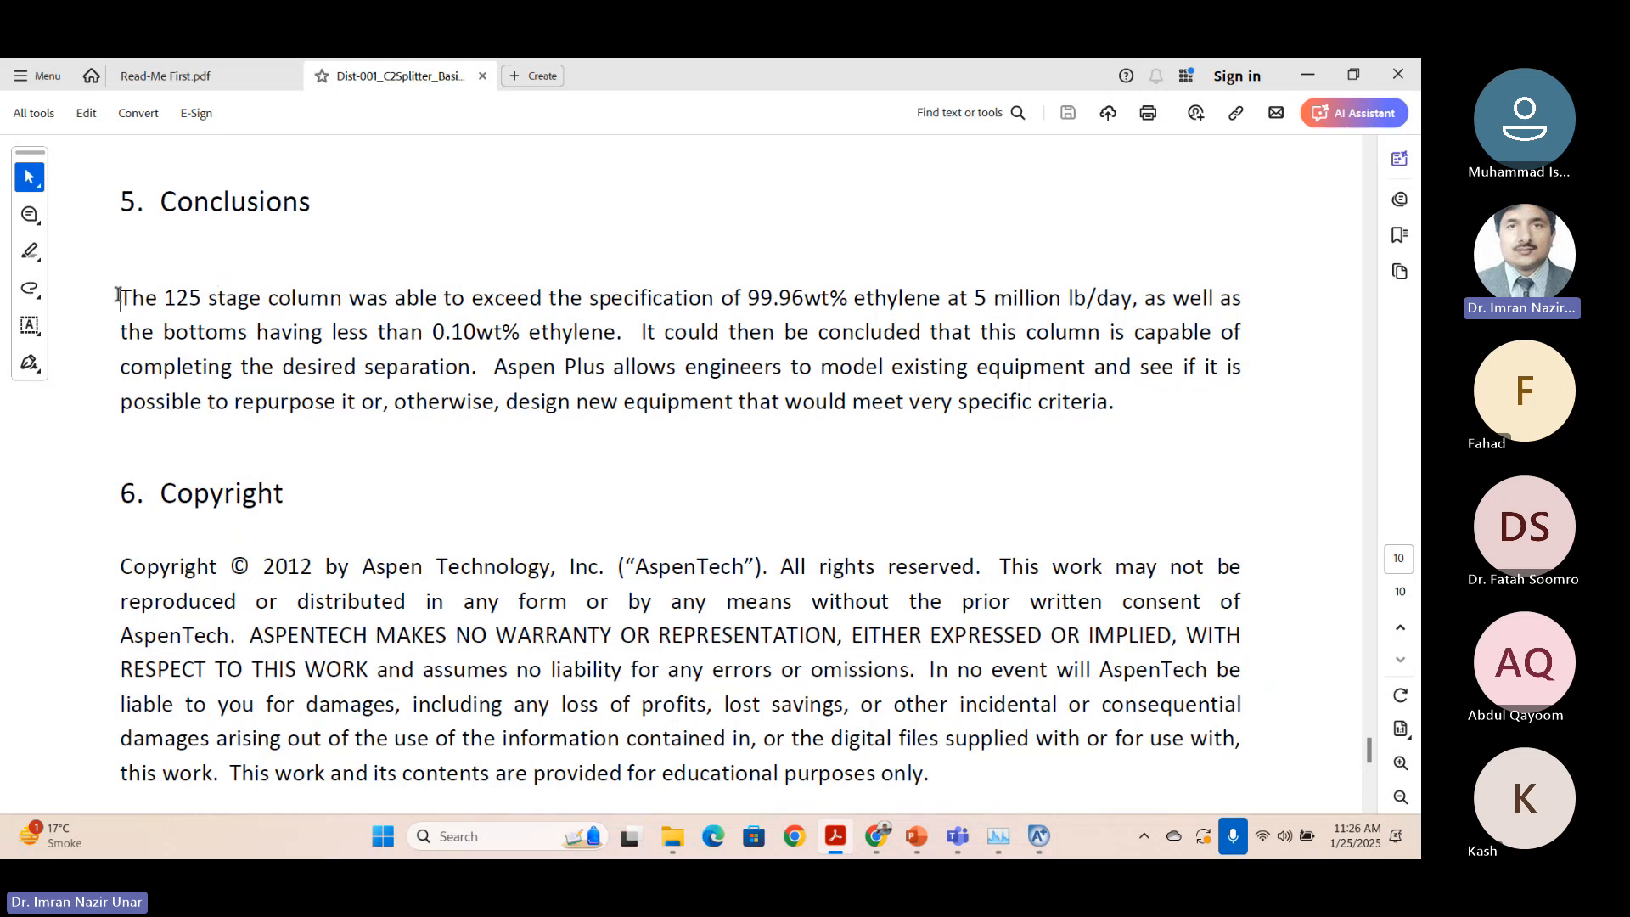
Go over the Conclusions paragraph once more from its beginning, and clear the text selection.
{"action": "left_click_drag", "start_coordinate": [118, 297], "coordinate": [1132, 367]}
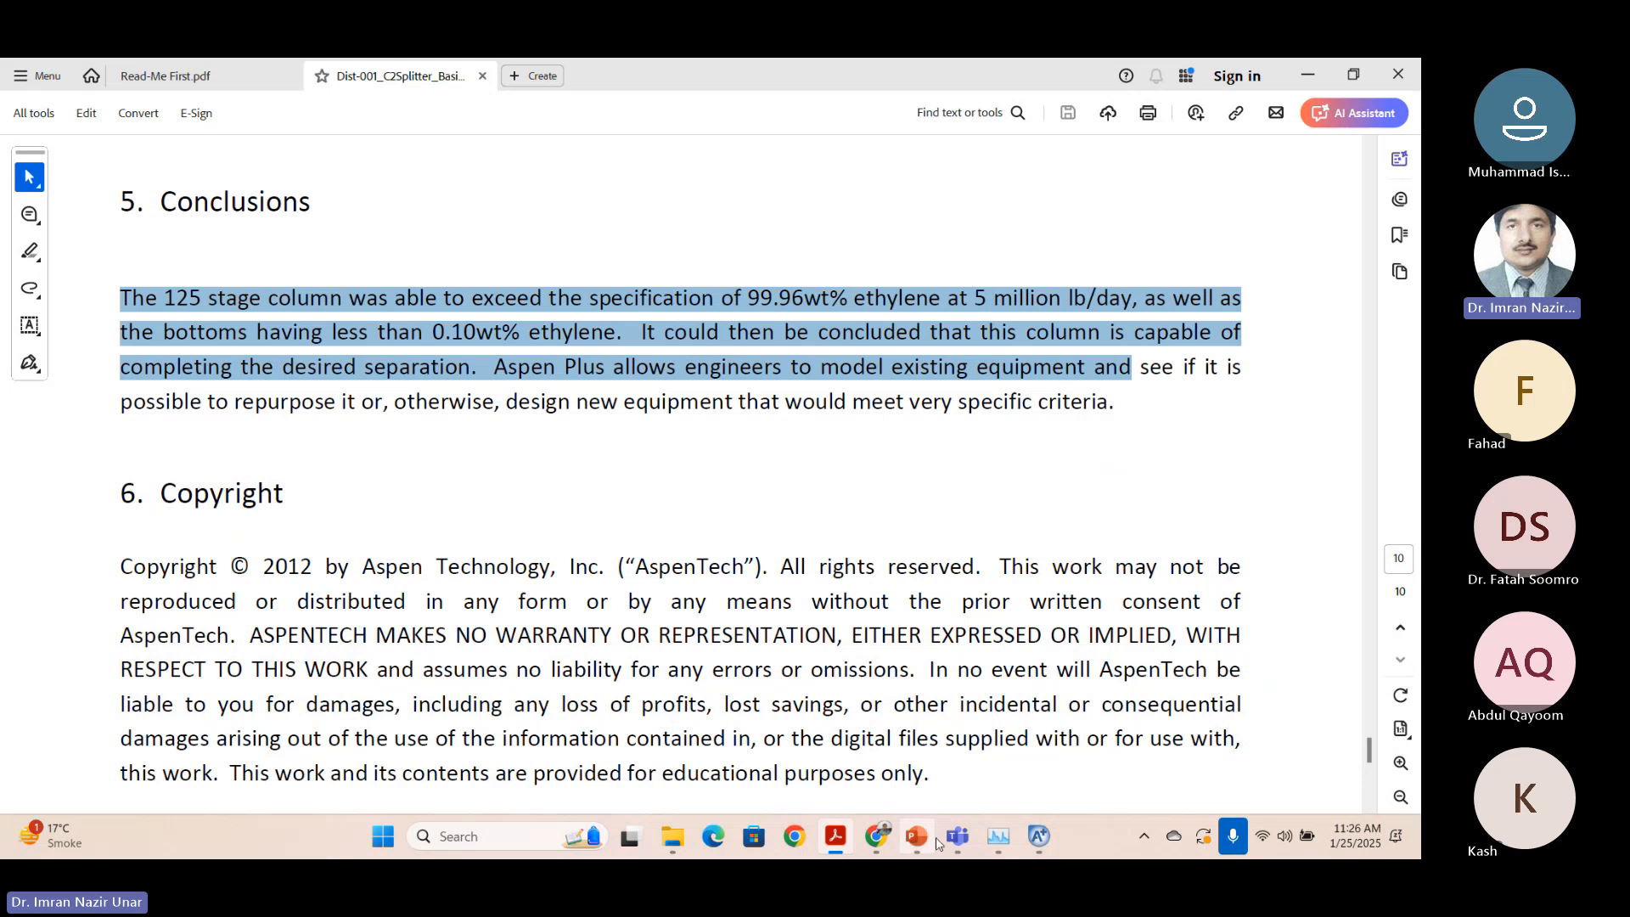
{"action": "mouse_move", "coordinate": [917, 837]}
{"action": "left_click", "coordinate": [1133, 383]}
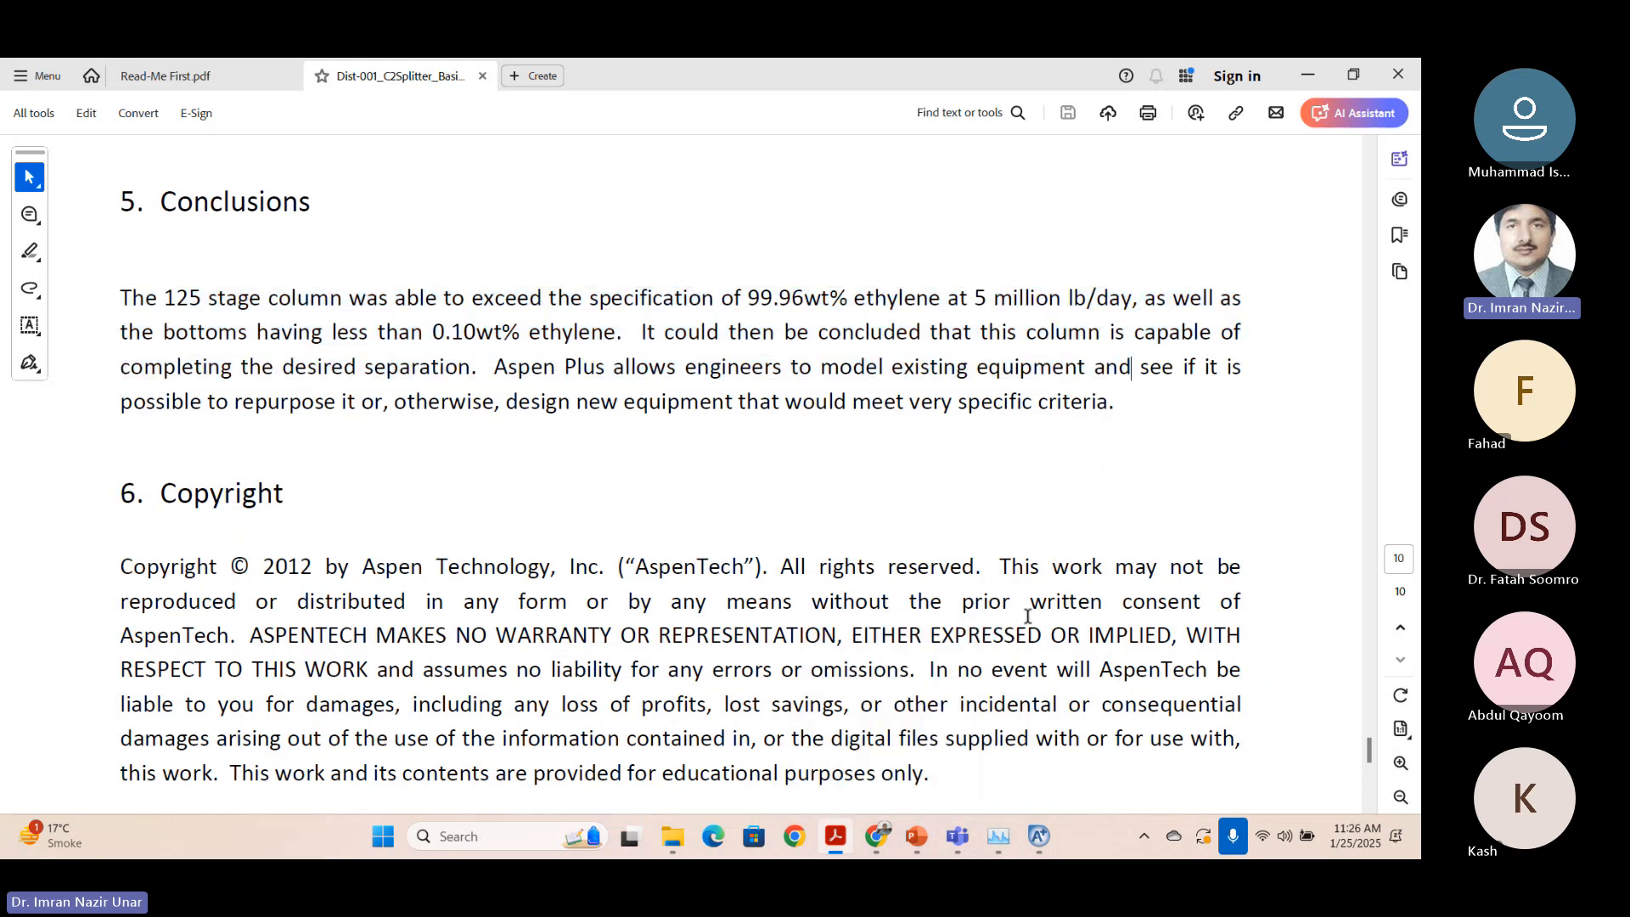
{"action": "mouse_move", "coordinate": [886, 787]}
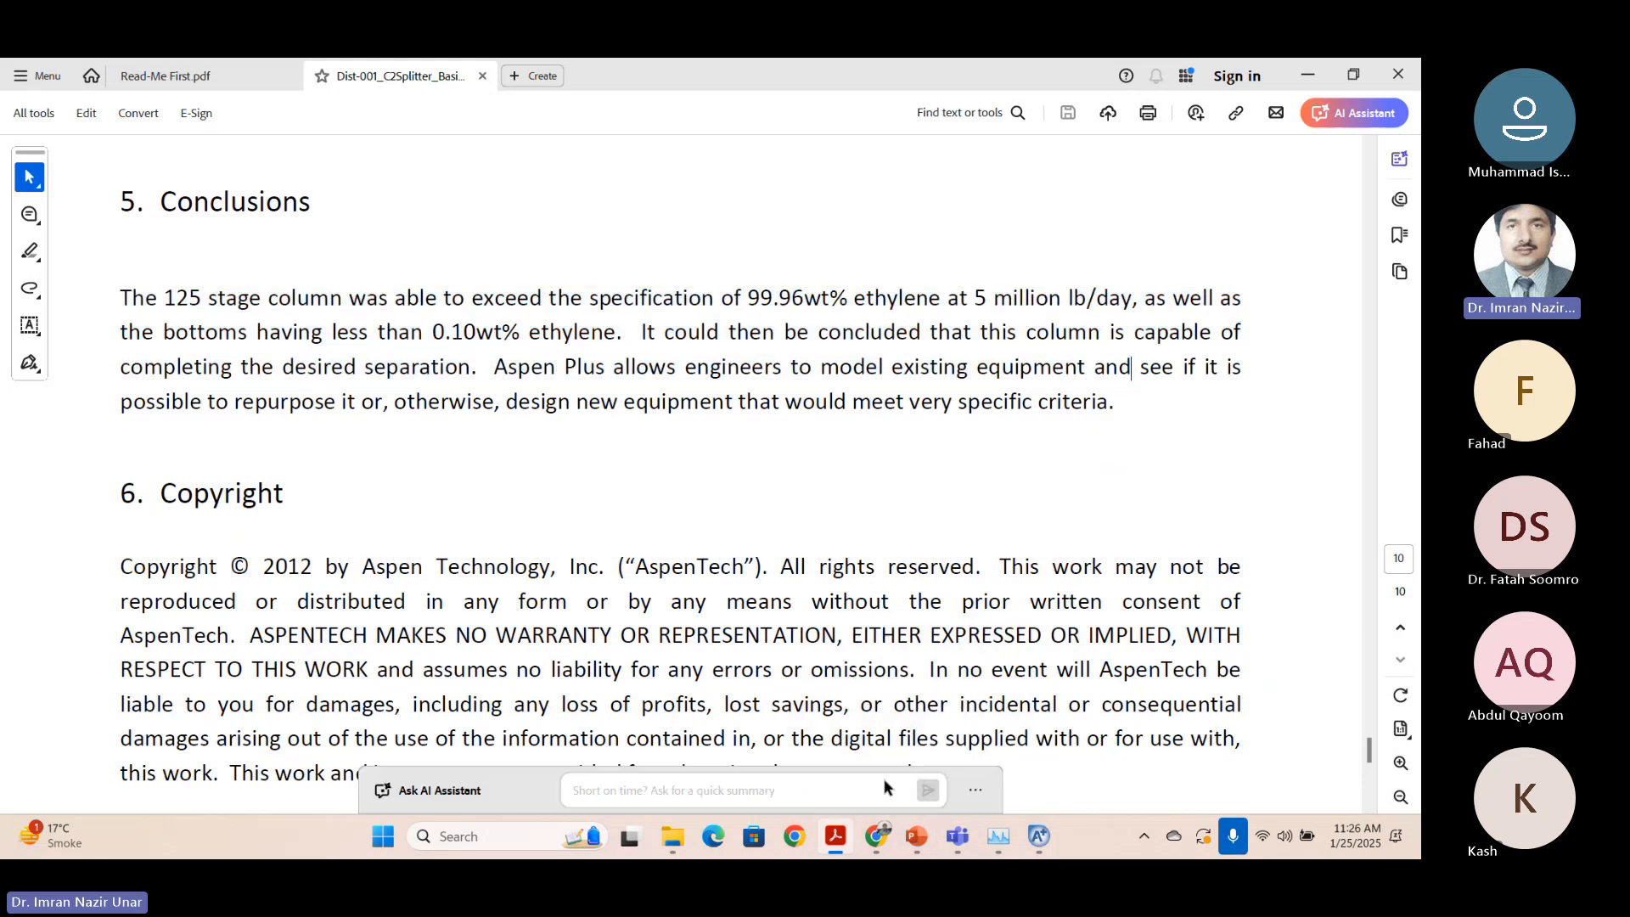
{"action": "left_click_drag", "start_coordinate": [110, 298], "coordinate": [1199, 401]}
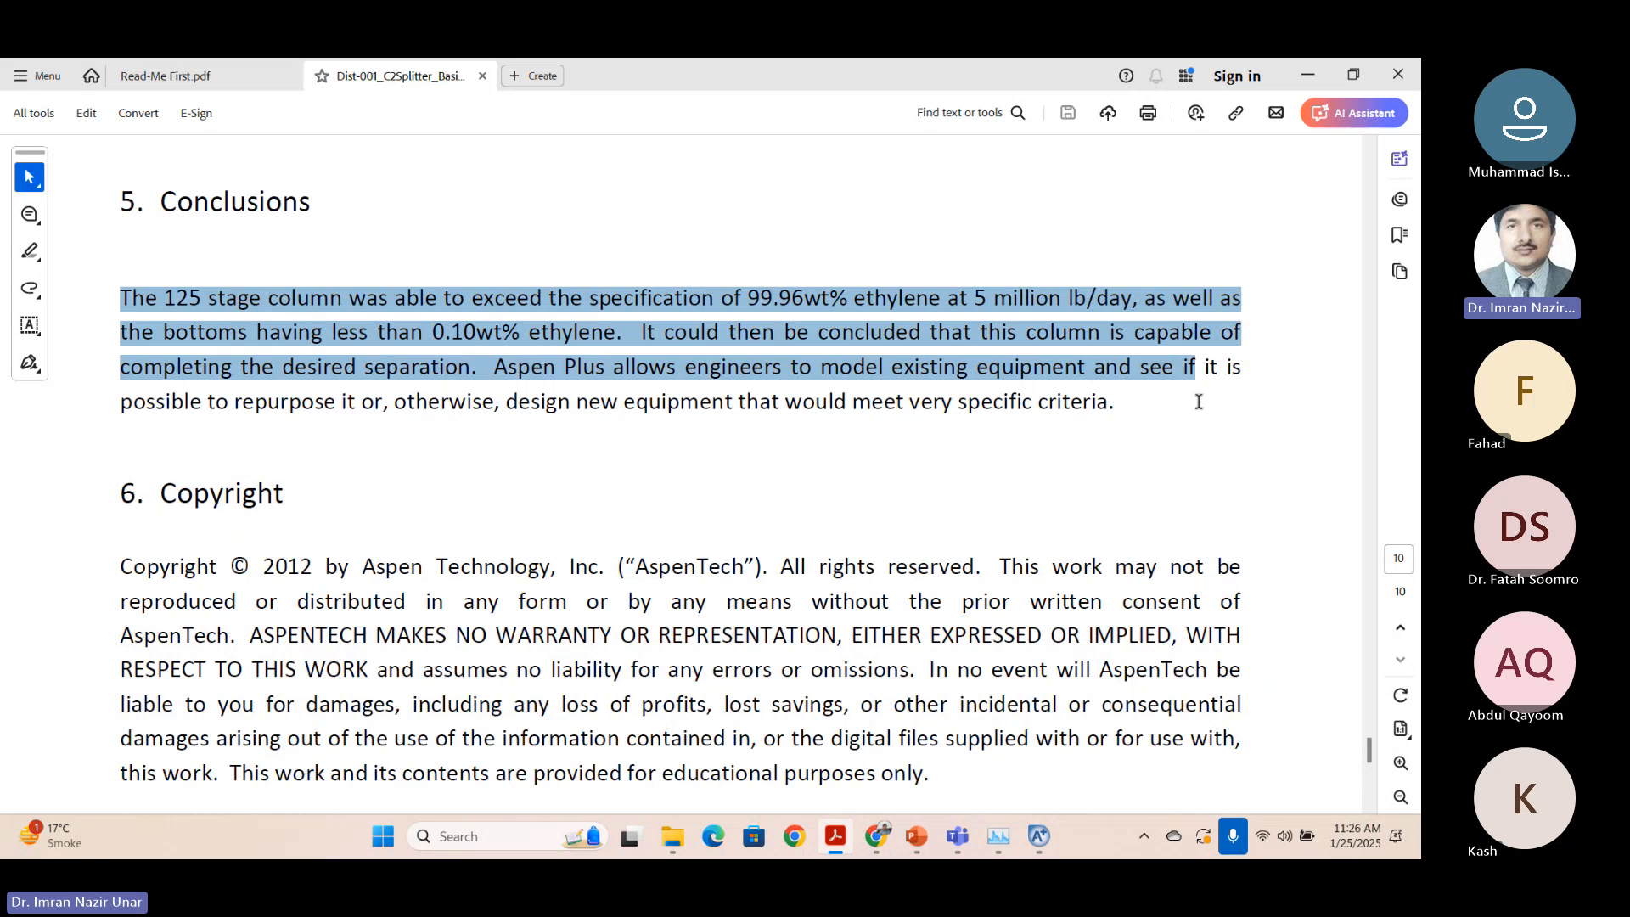
{"action": "left_click", "coordinate": [838, 521]}
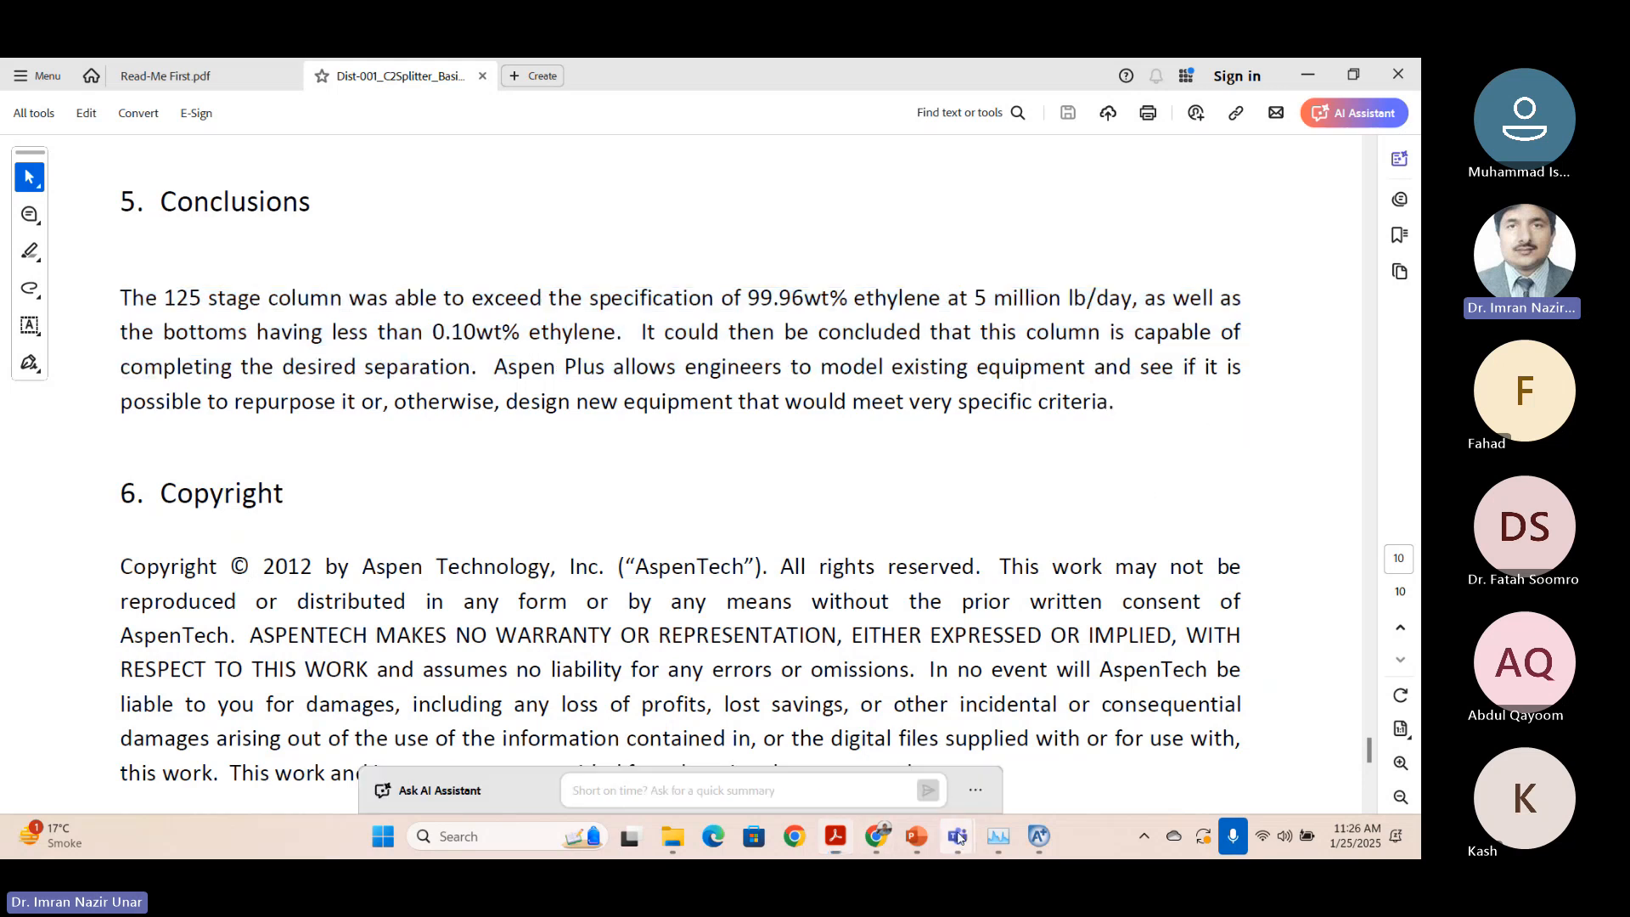
Switch to the Teams meeting window to check the participants, and dismiss the recording notice.
{"action": "mouse_move", "coordinate": [958, 836]}
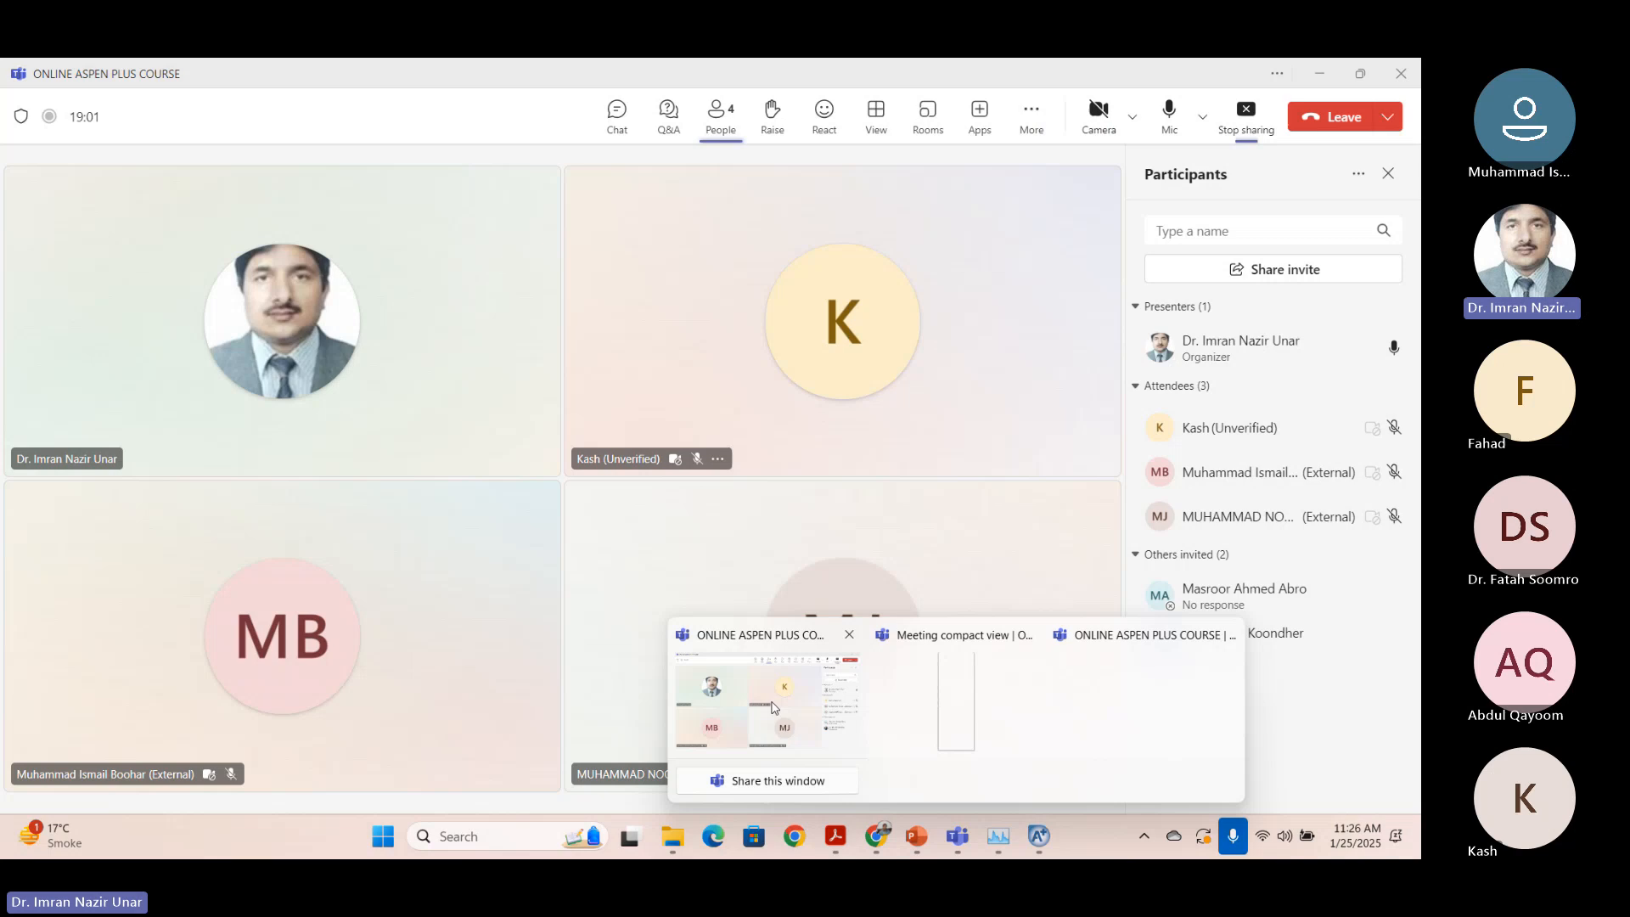
{"action": "left_click", "coordinate": [837, 704]}
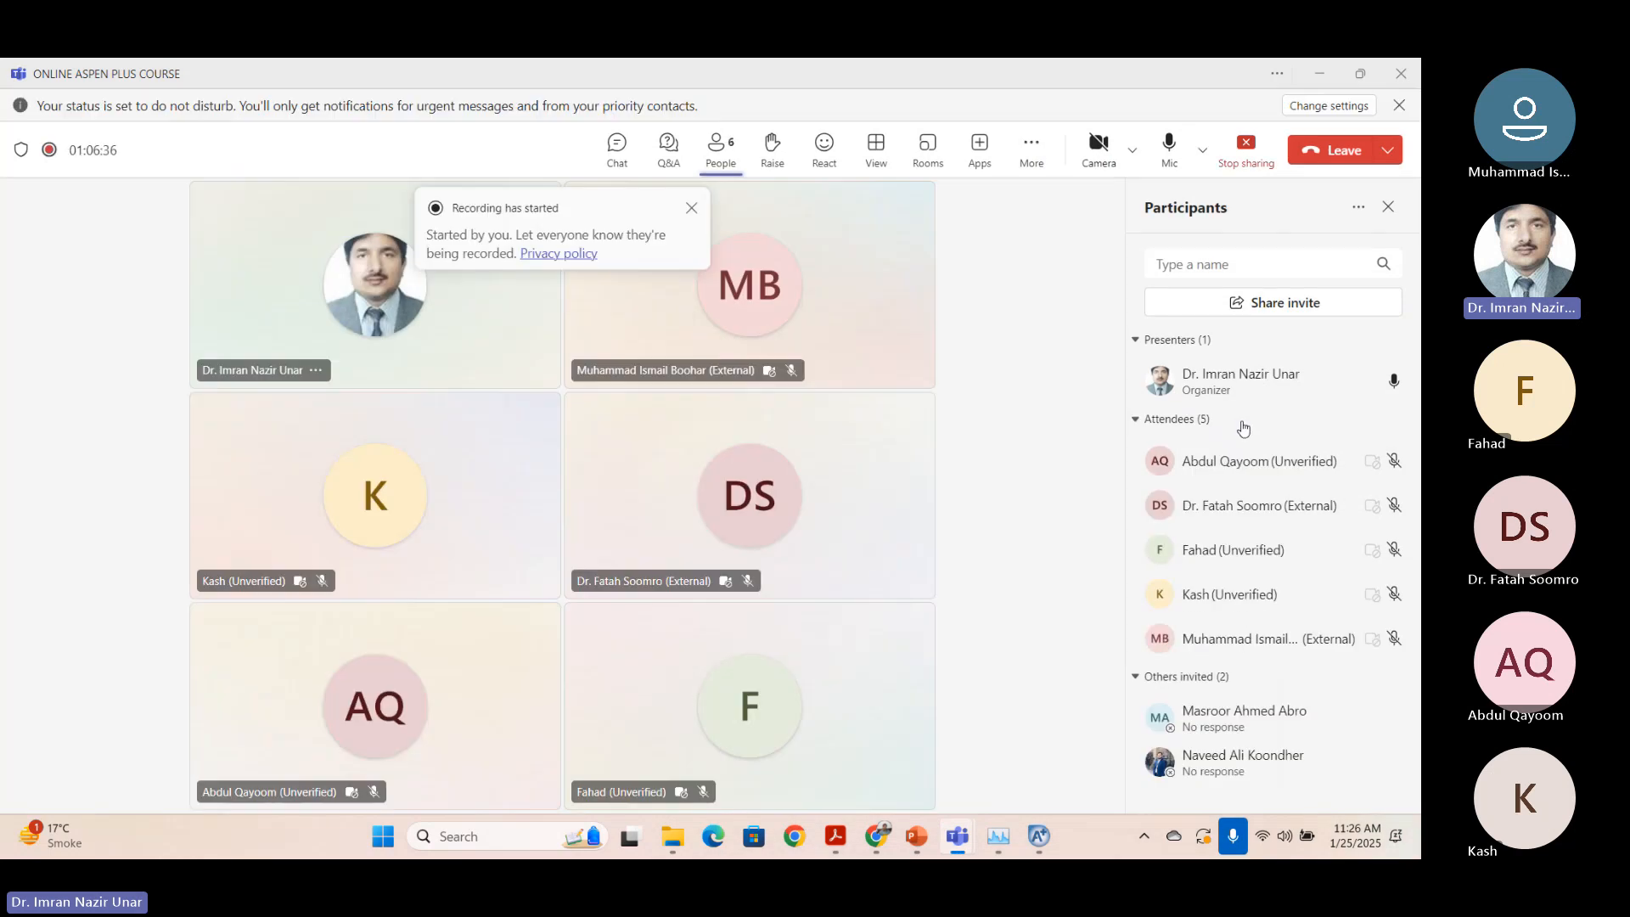
{"action": "left_click", "coordinate": [692, 208]}
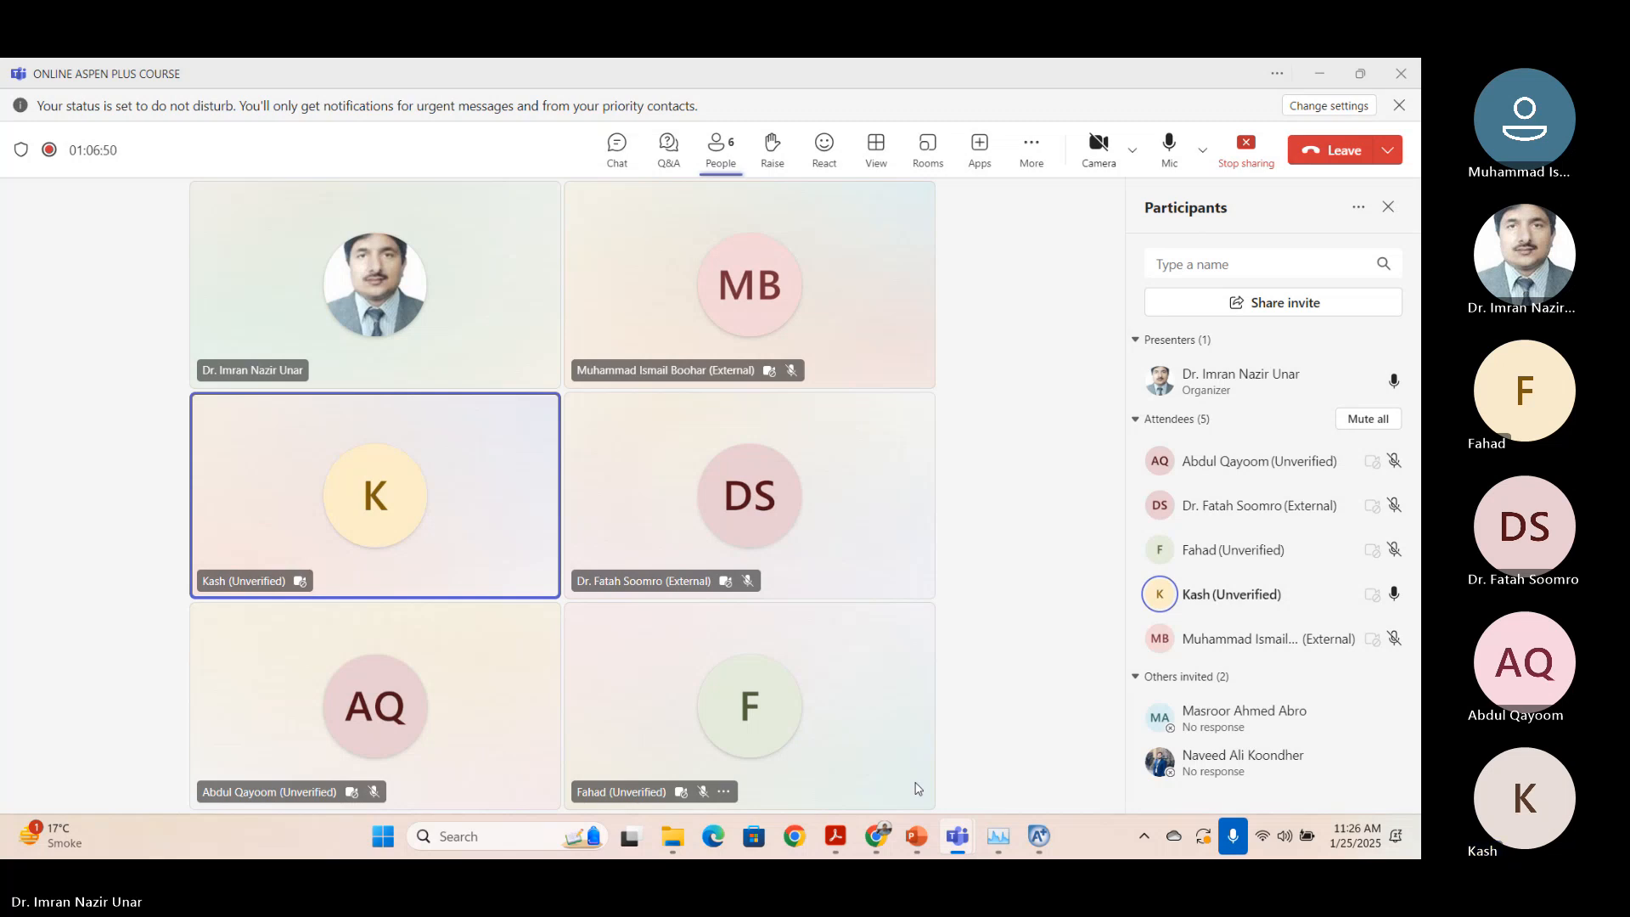
Switch to Aspen Plus and add a Distl column named B2 beside C2SPLIT on the main flowsheet.
{"action": "left_click", "coordinate": [1039, 836]}
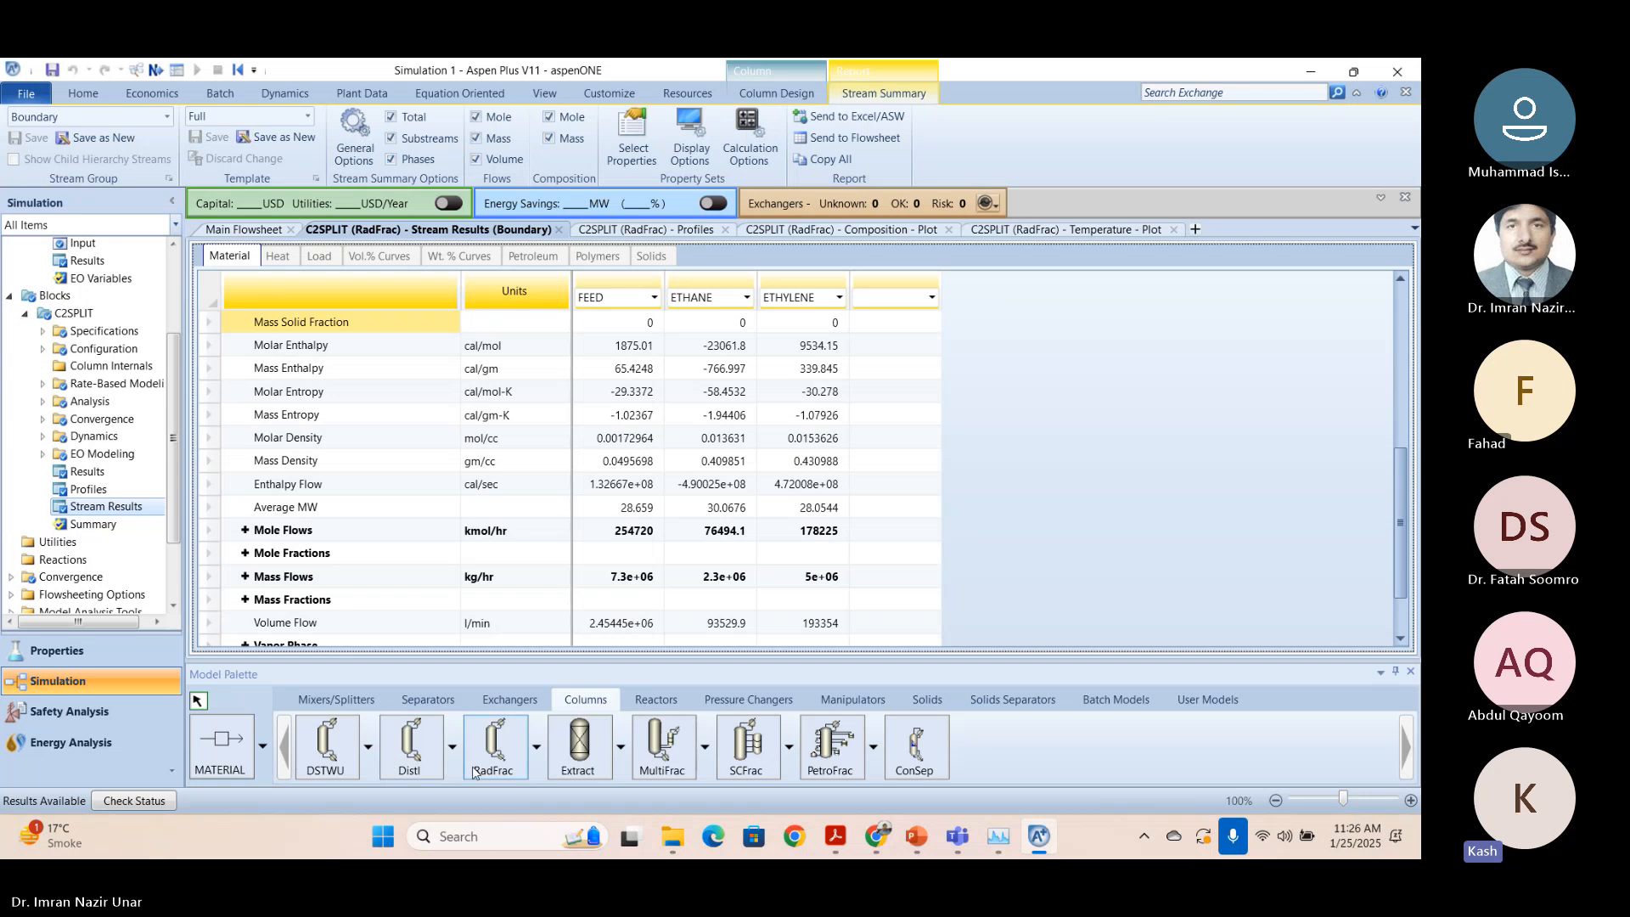
{"action": "left_click", "coordinate": [255, 231]}
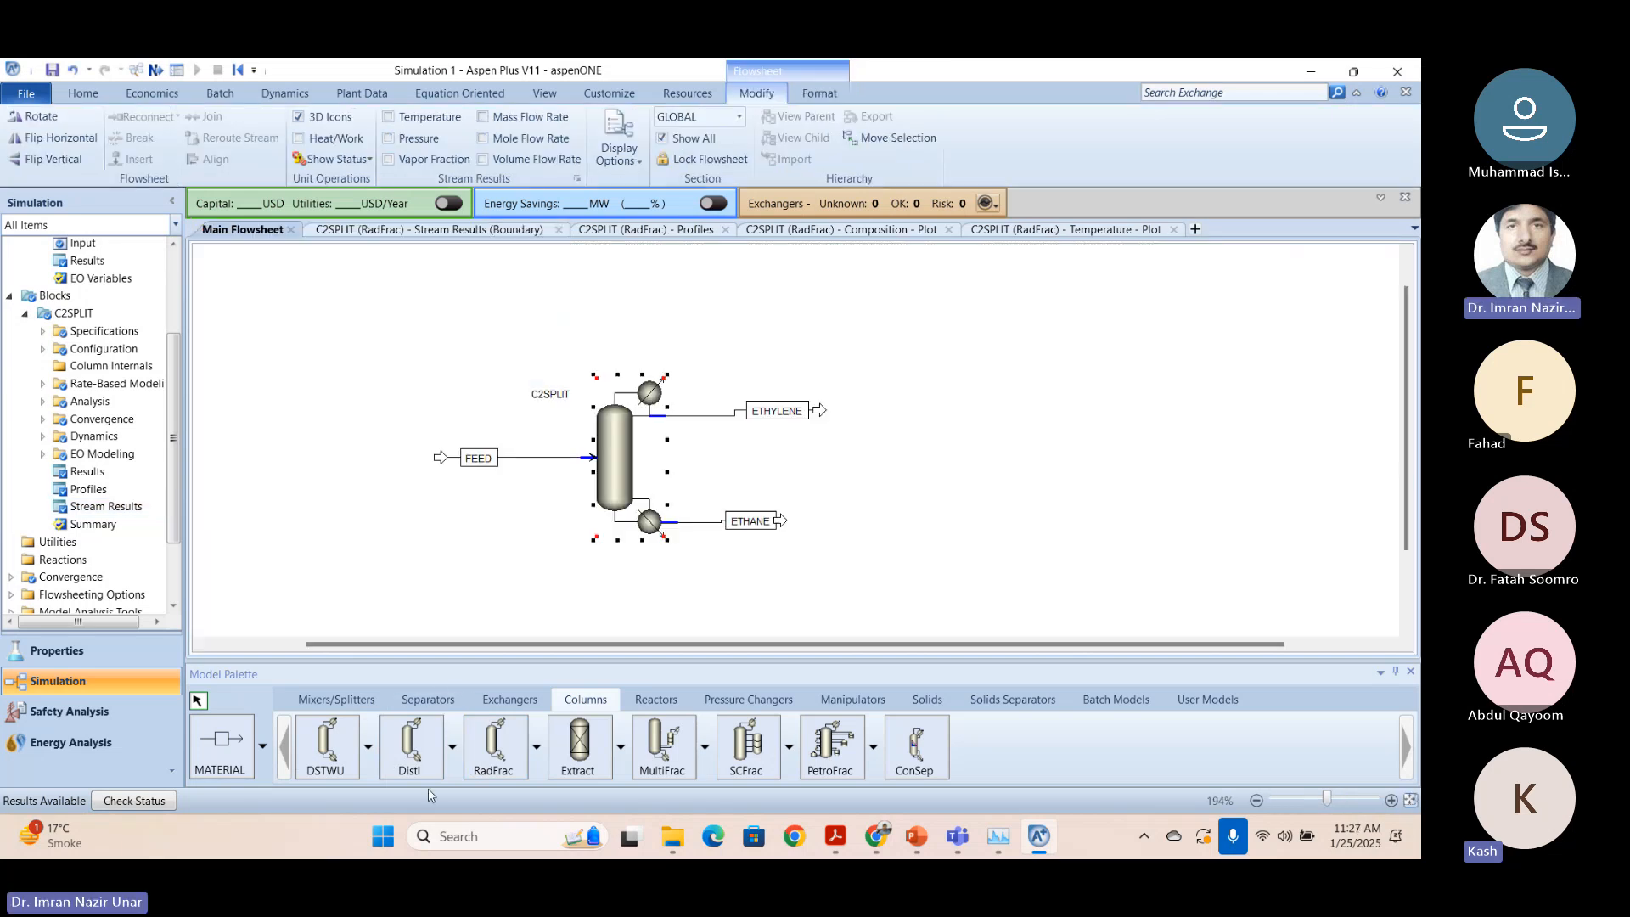
{"action": "left_click", "coordinate": [408, 758]}
{"action": "left_click", "coordinate": [1023, 455]}
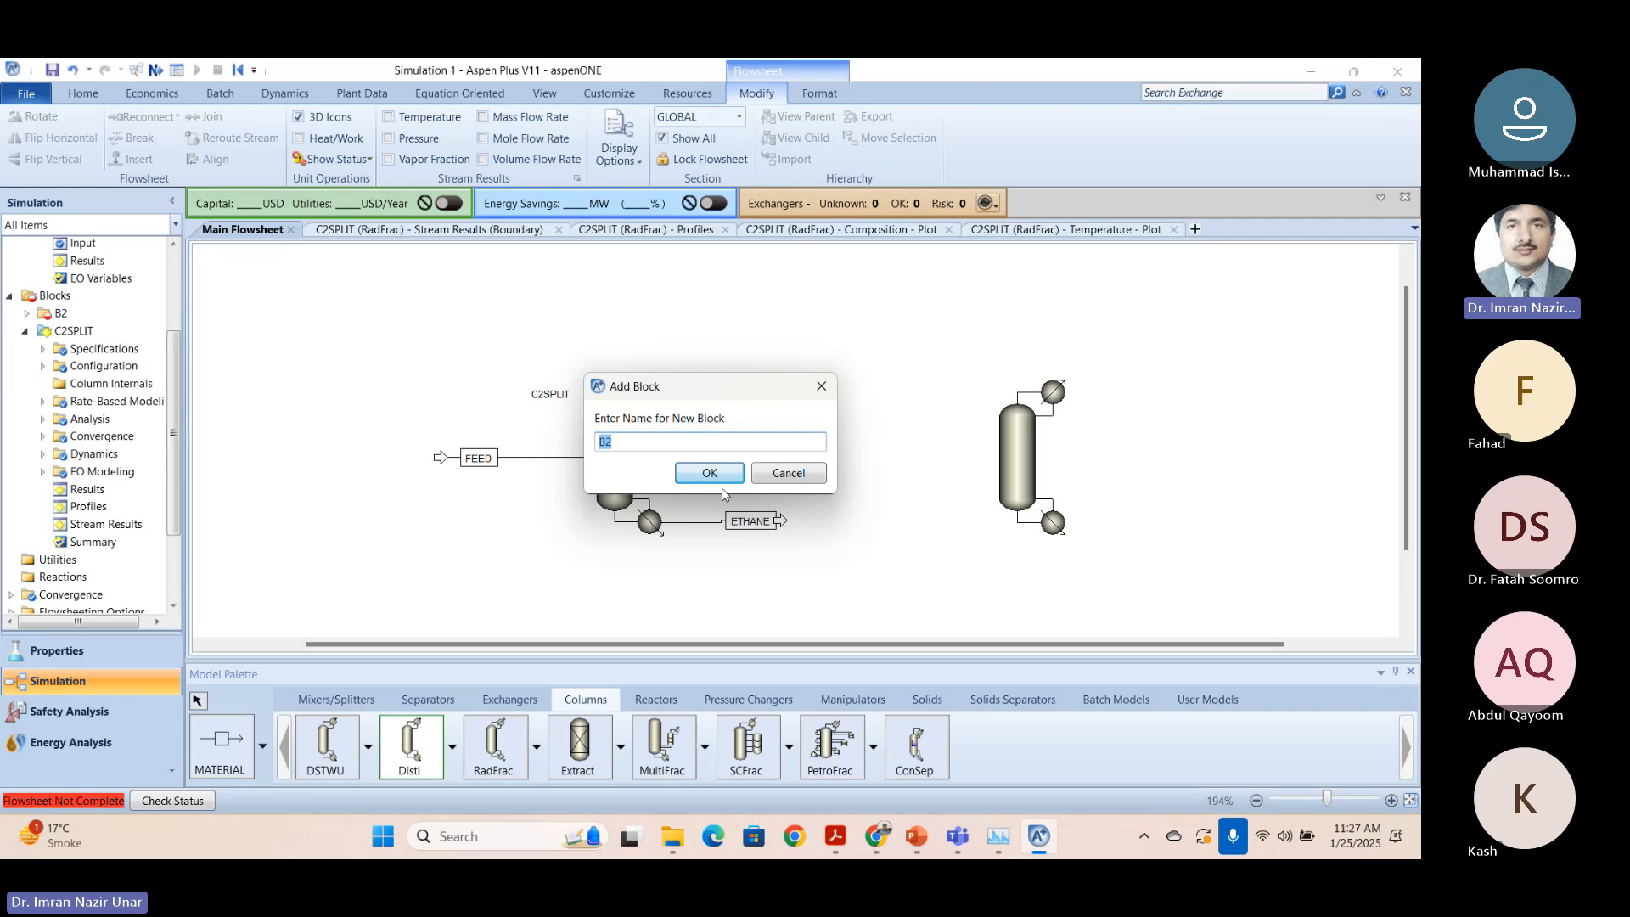
{"action": "left_click", "coordinate": [730, 474]}
{"action": "key", "text": "Escape"}
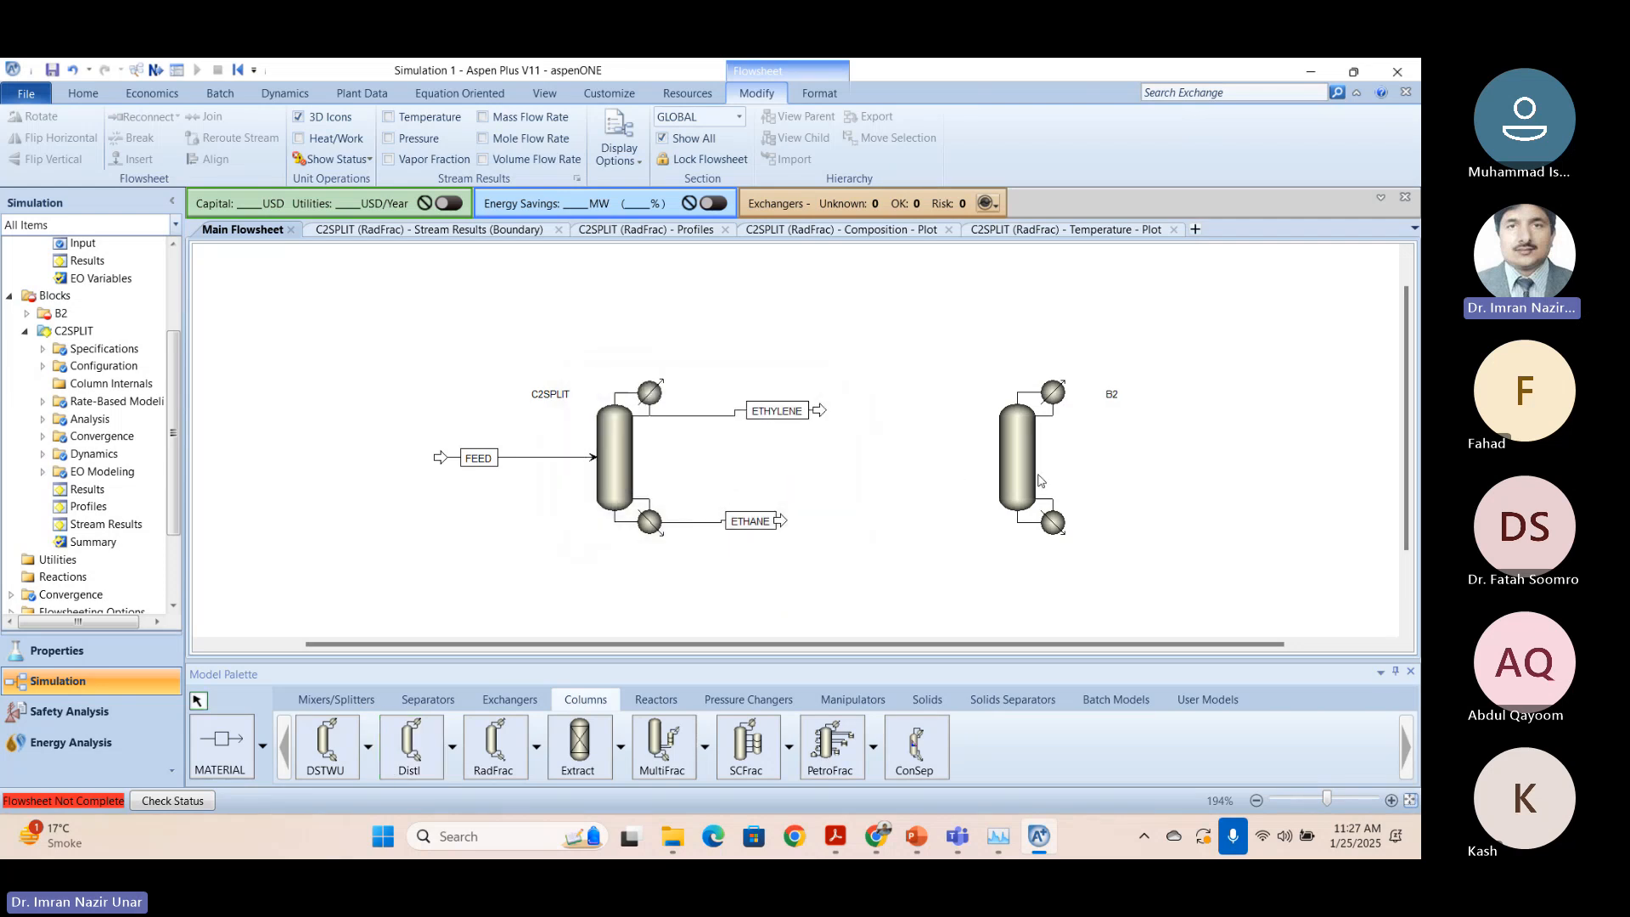
Examine the input fields of the Distl block B2, and open C2SPLIT's RadFrac specifications for comparison.
{"action": "double_click", "coordinate": [1023, 445]}
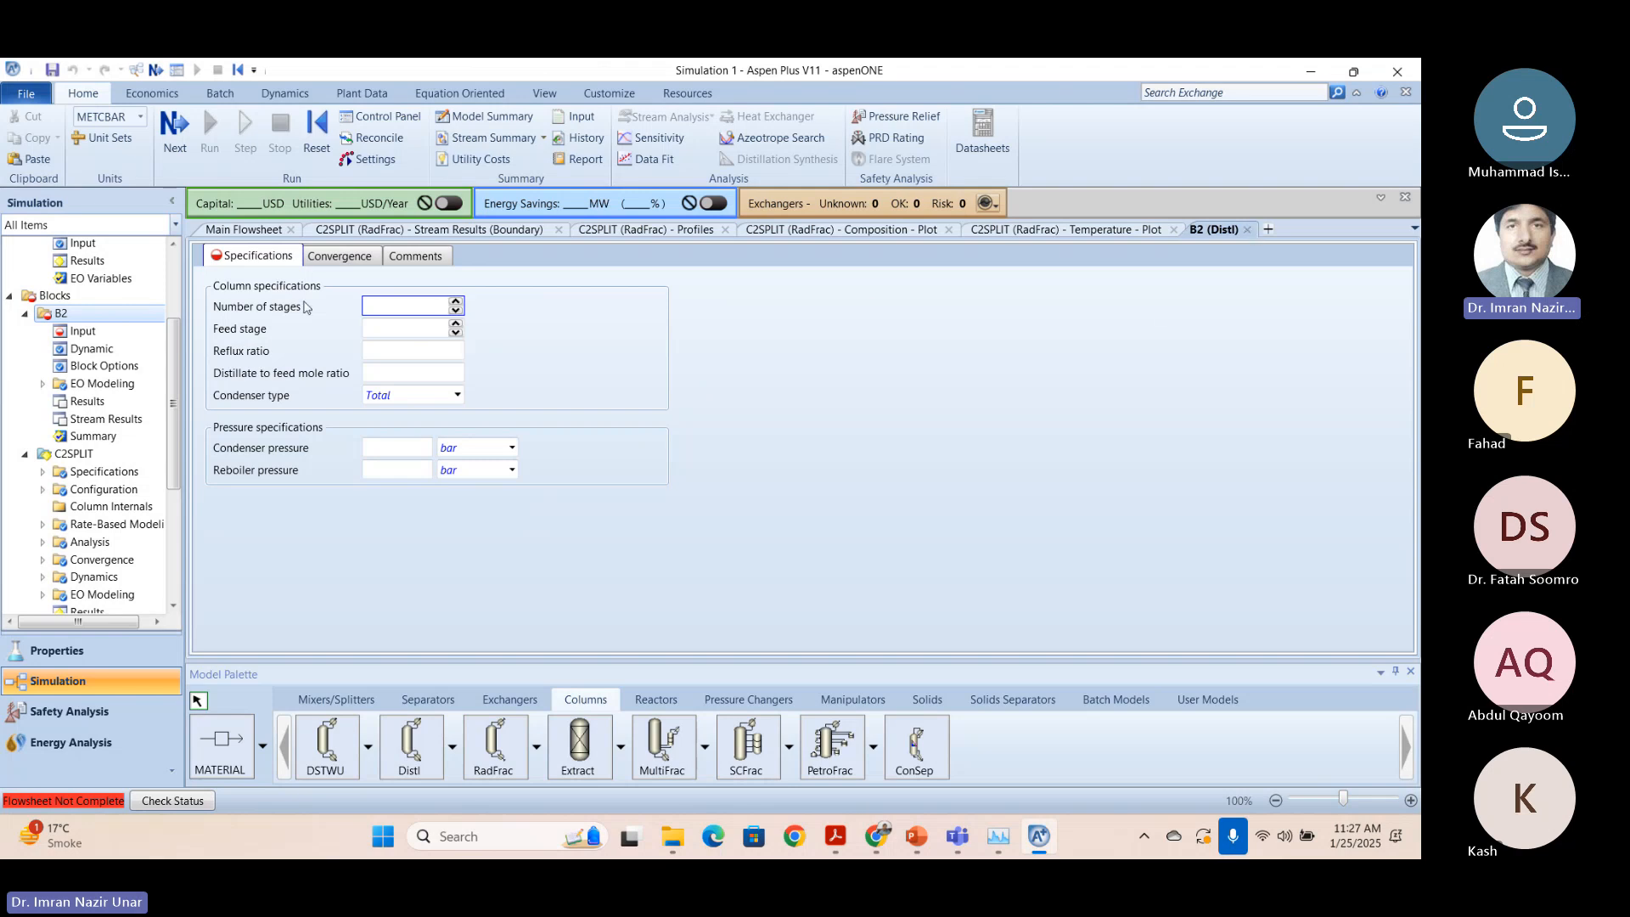
{"action": "left_click", "coordinate": [670, 233]}
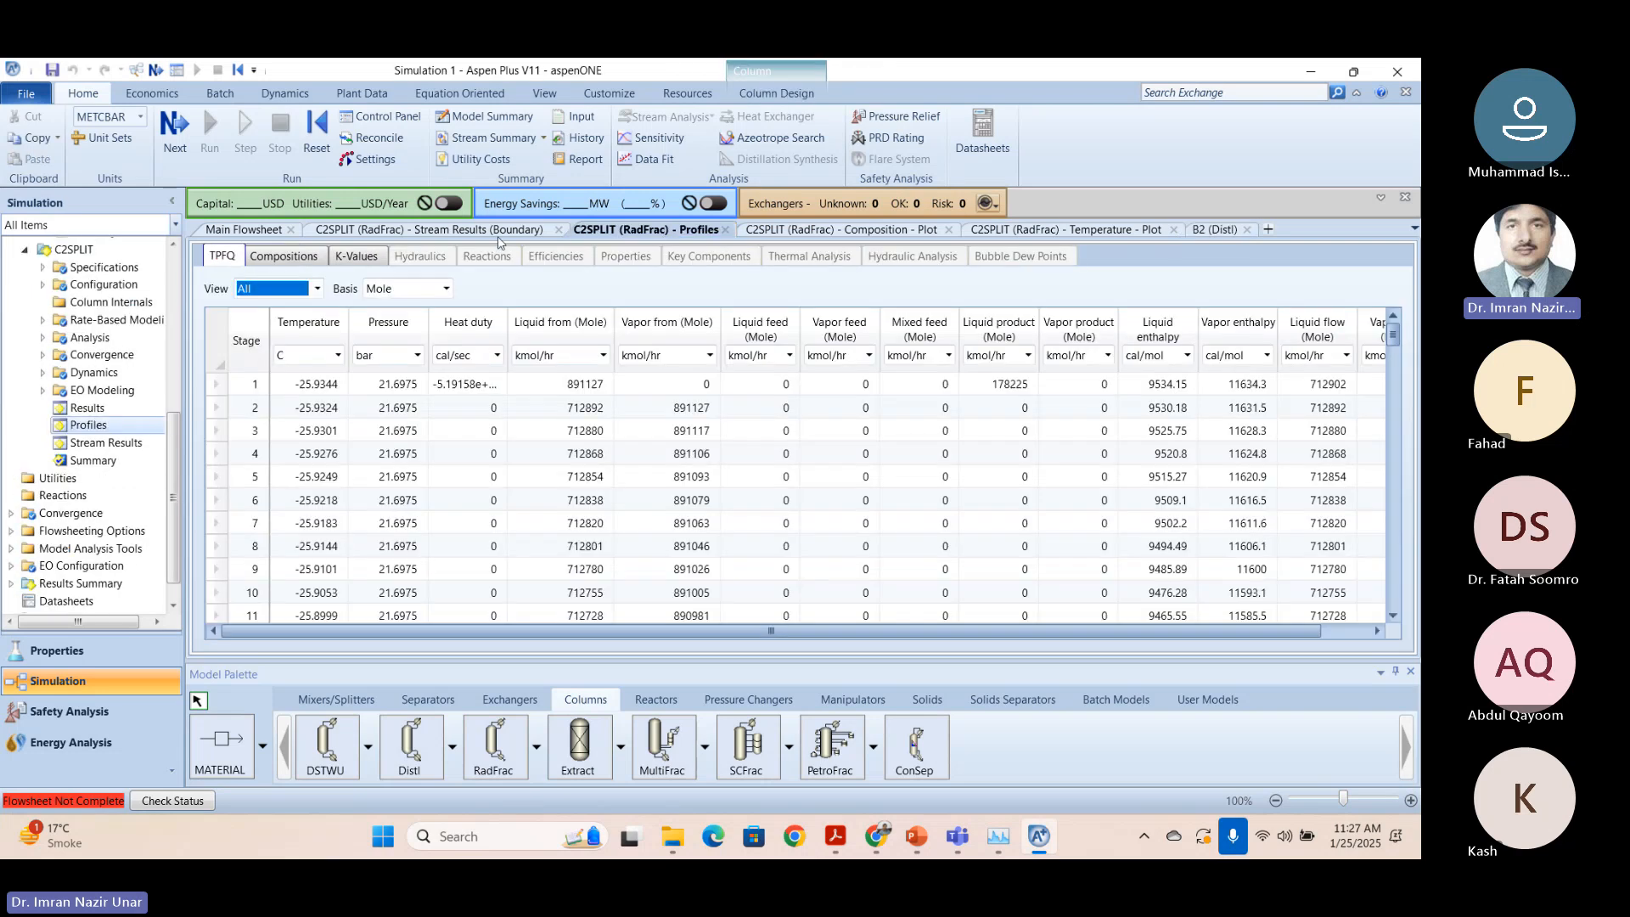
{"action": "left_click", "coordinate": [450, 235]}
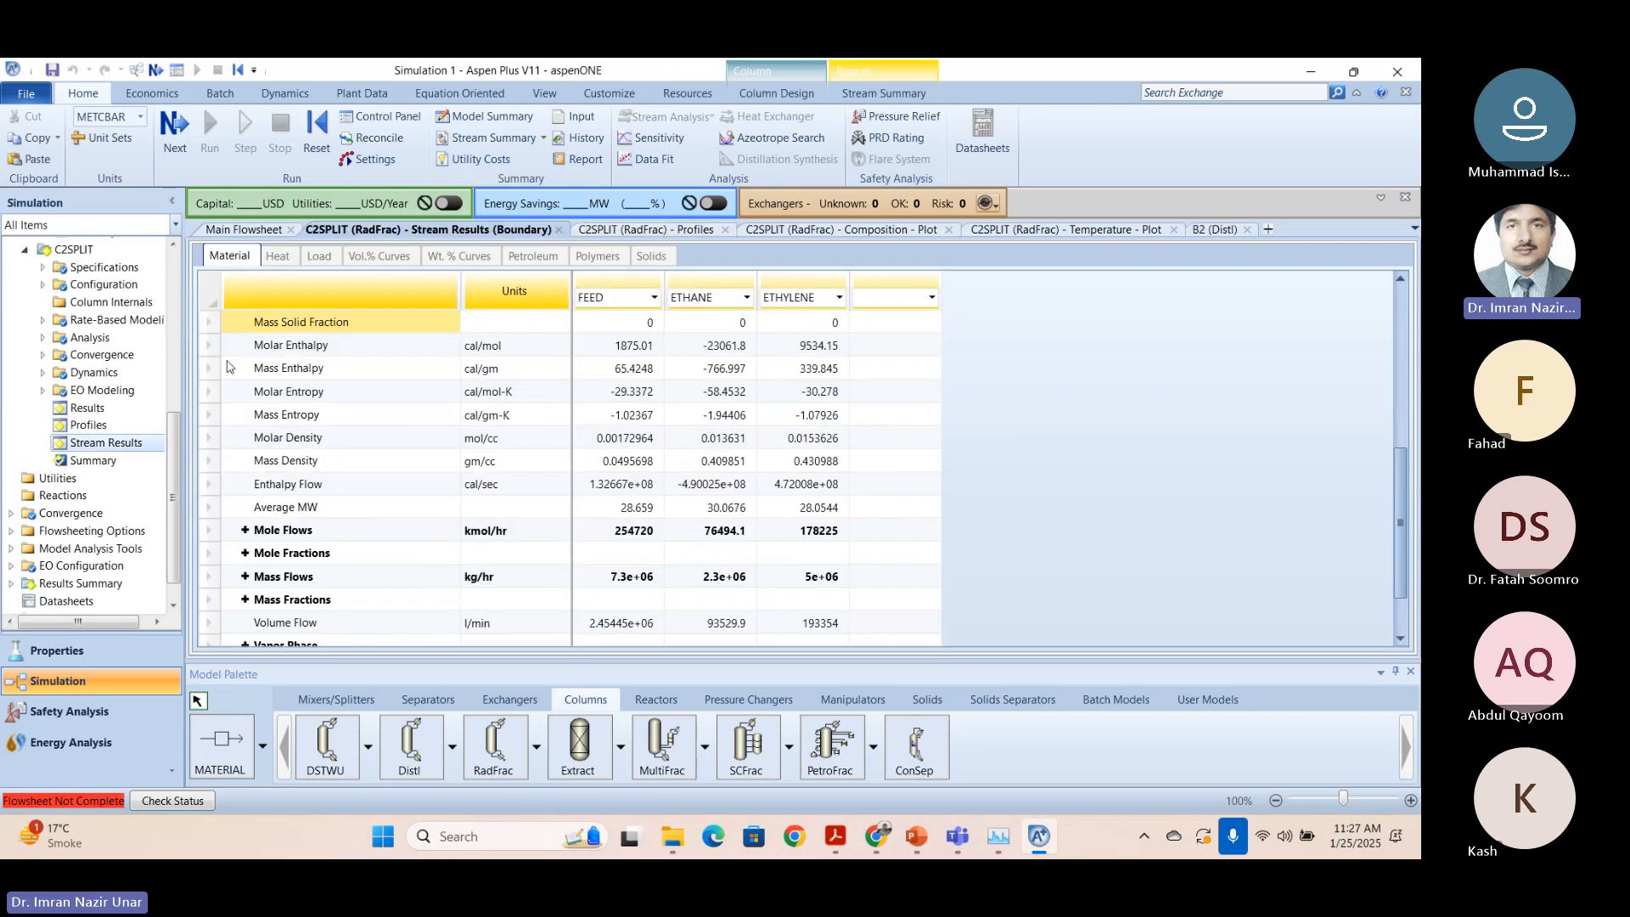
{"action": "scroll", "coordinate": [31, 411], "scroll_direction": "up", "scroll_amount": 3}
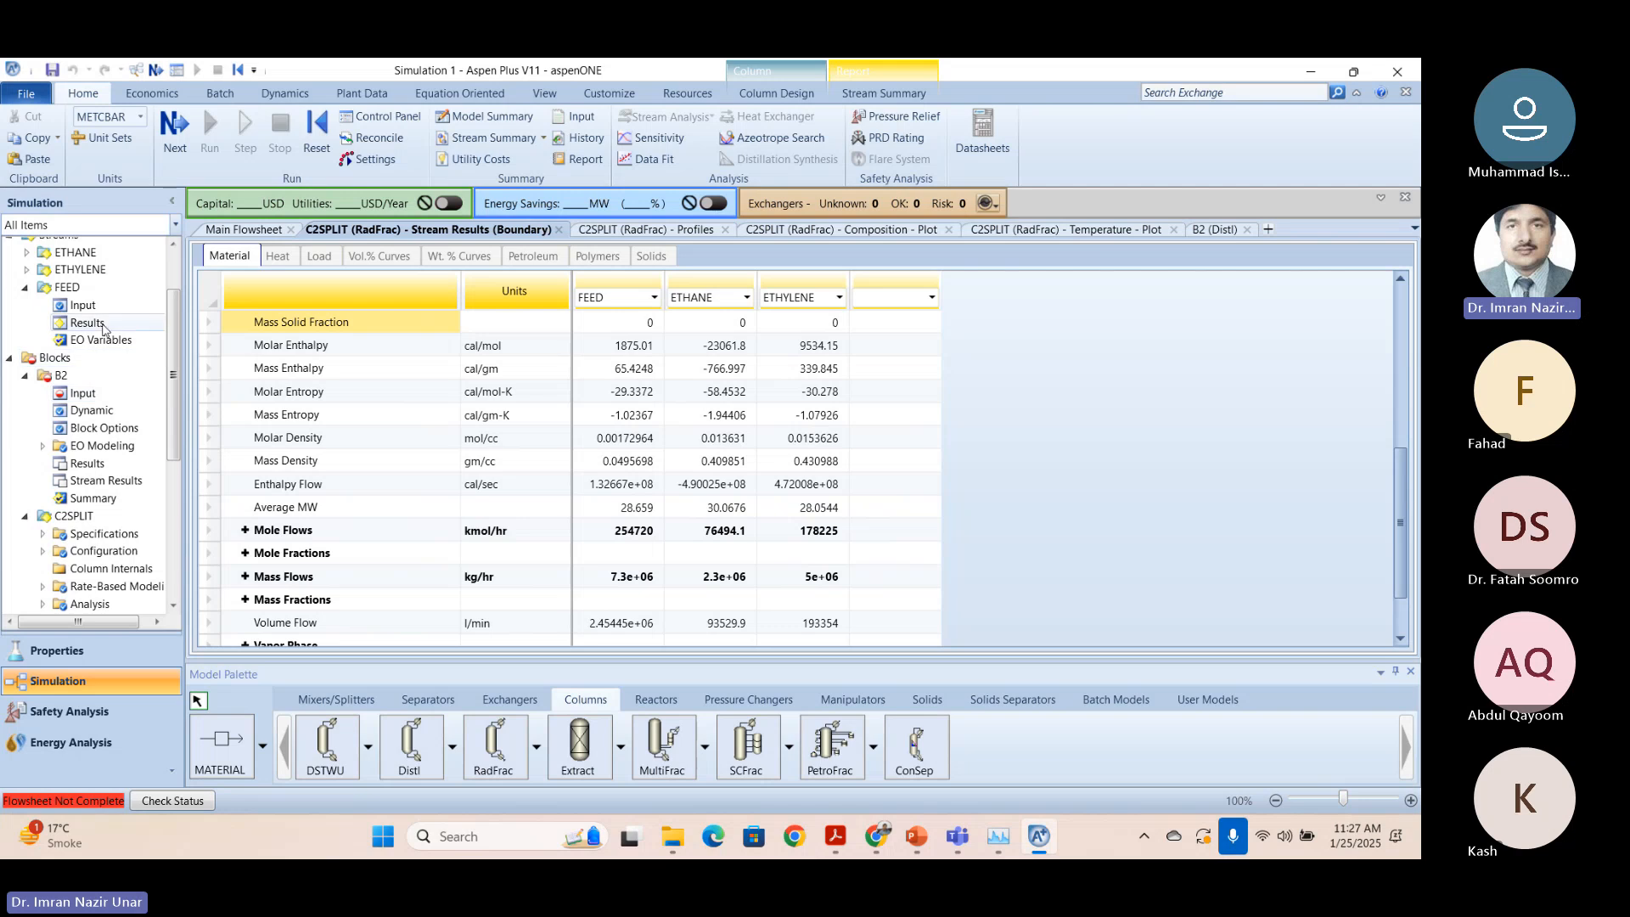
{"action": "left_click", "coordinate": [85, 533]}
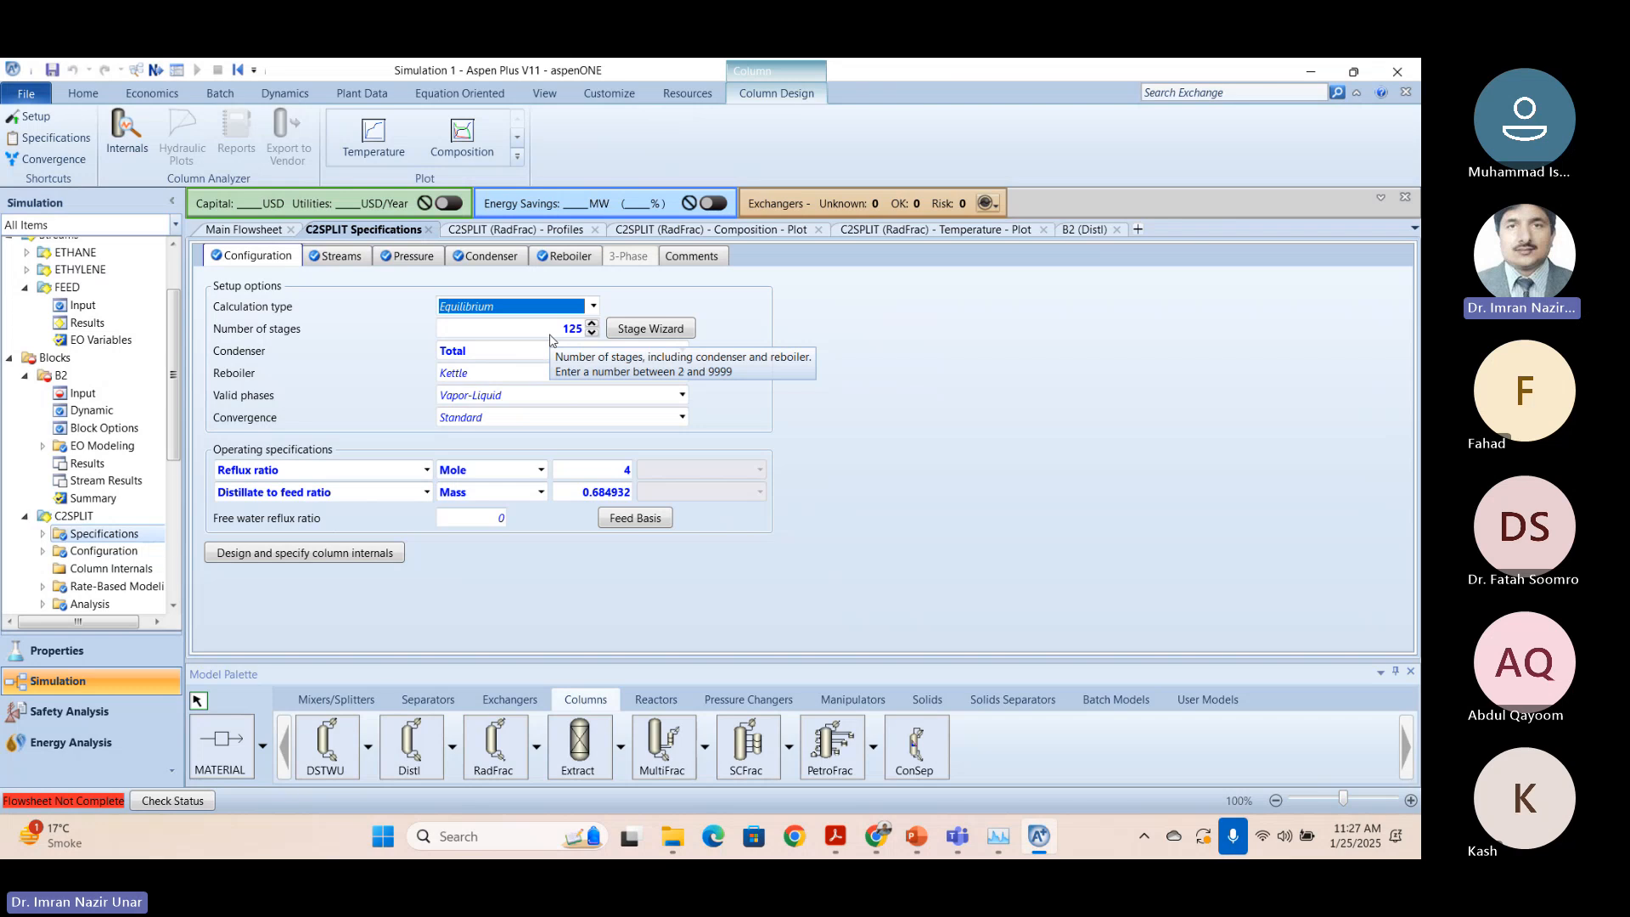
Revisit B2's Distl specifications, and reopen C2SPLIT's configuration from the main flowsheet to compare the two column models.
{"action": "left_click", "coordinate": [1062, 231]}
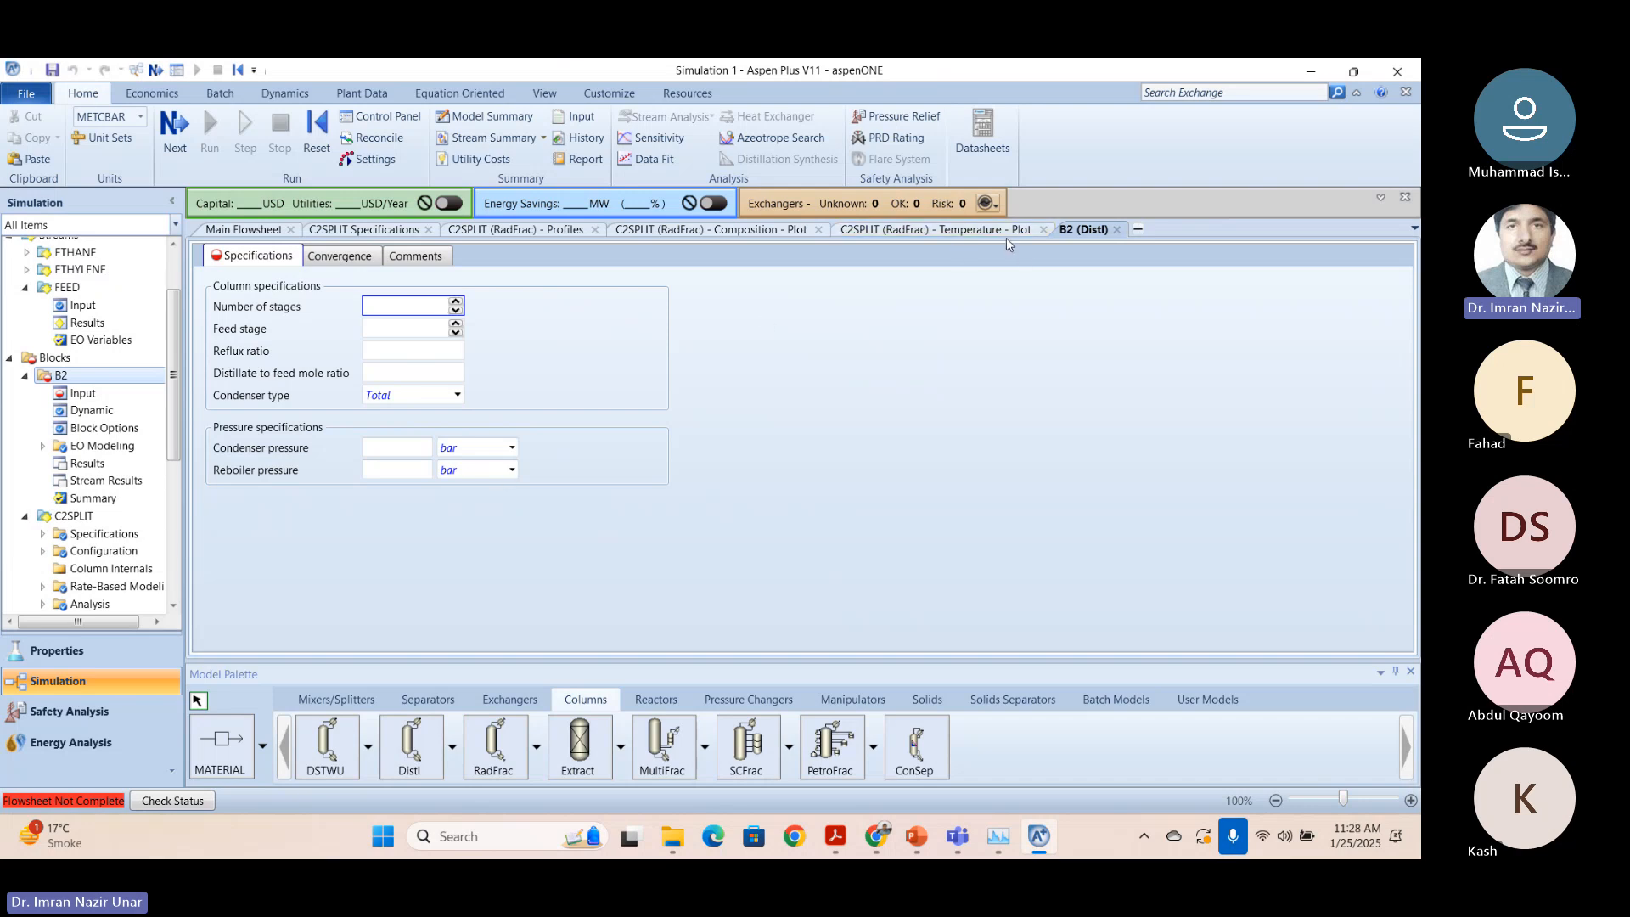
{"action": "left_click", "coordinate": [243, 229]}
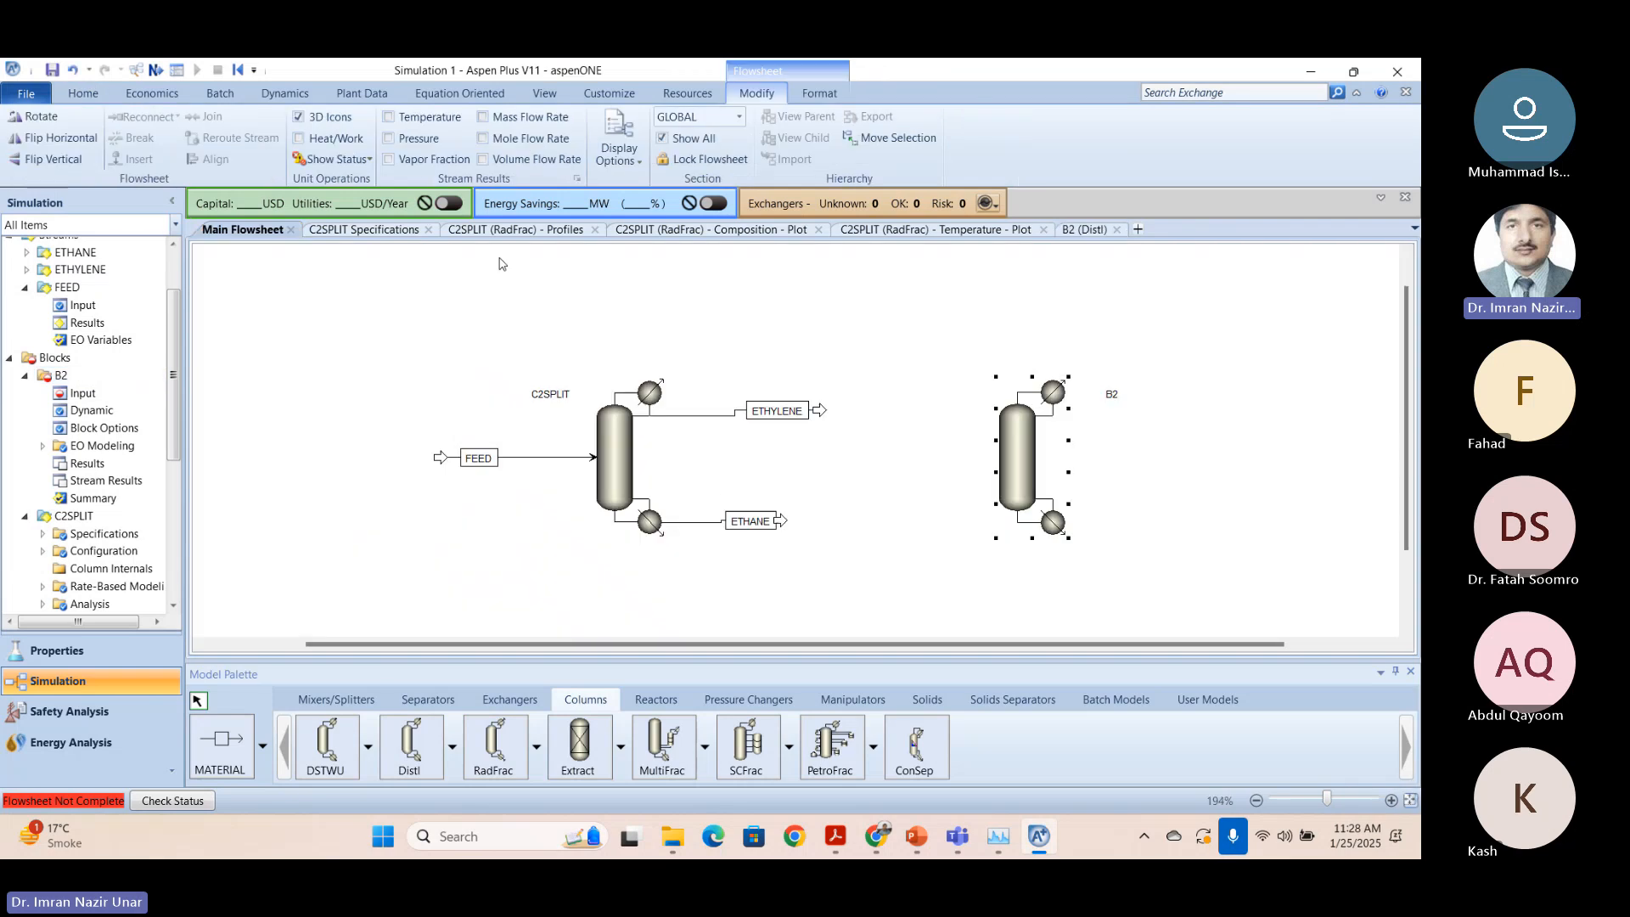
{"action": "left_click", "coordinate": [613, 465]}
{"action": "double_click", "coordinate": [624, 435]}
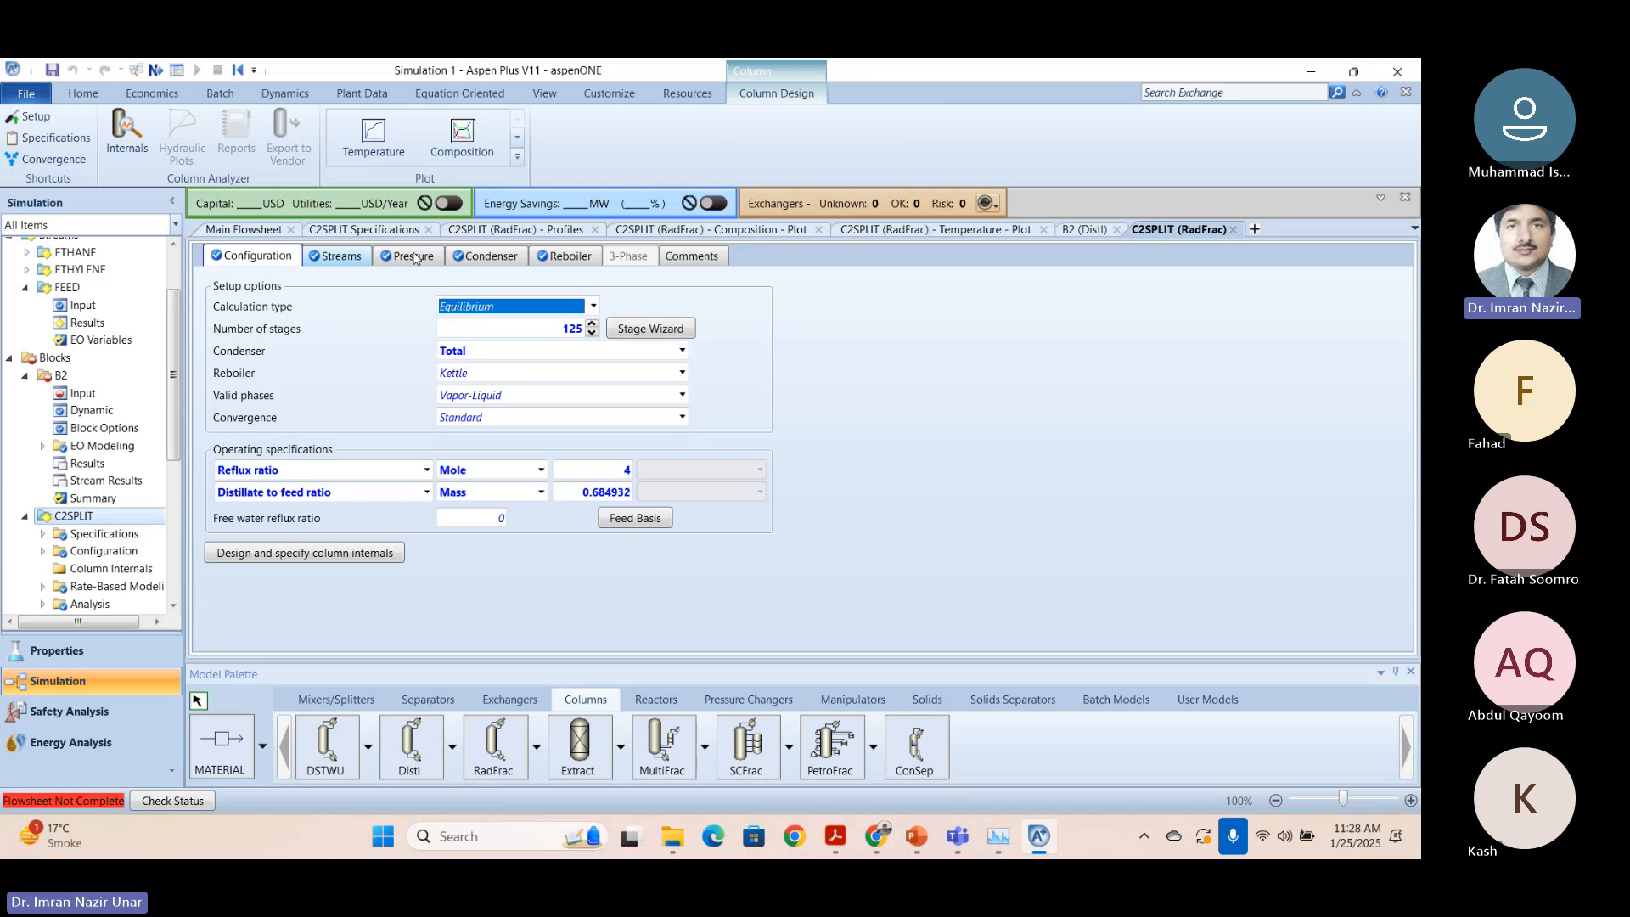
Review C2SPLIT's pressure specifications and its reboiler options and configurations.
{"action": "left_click", "coordinate": [416, 258]}
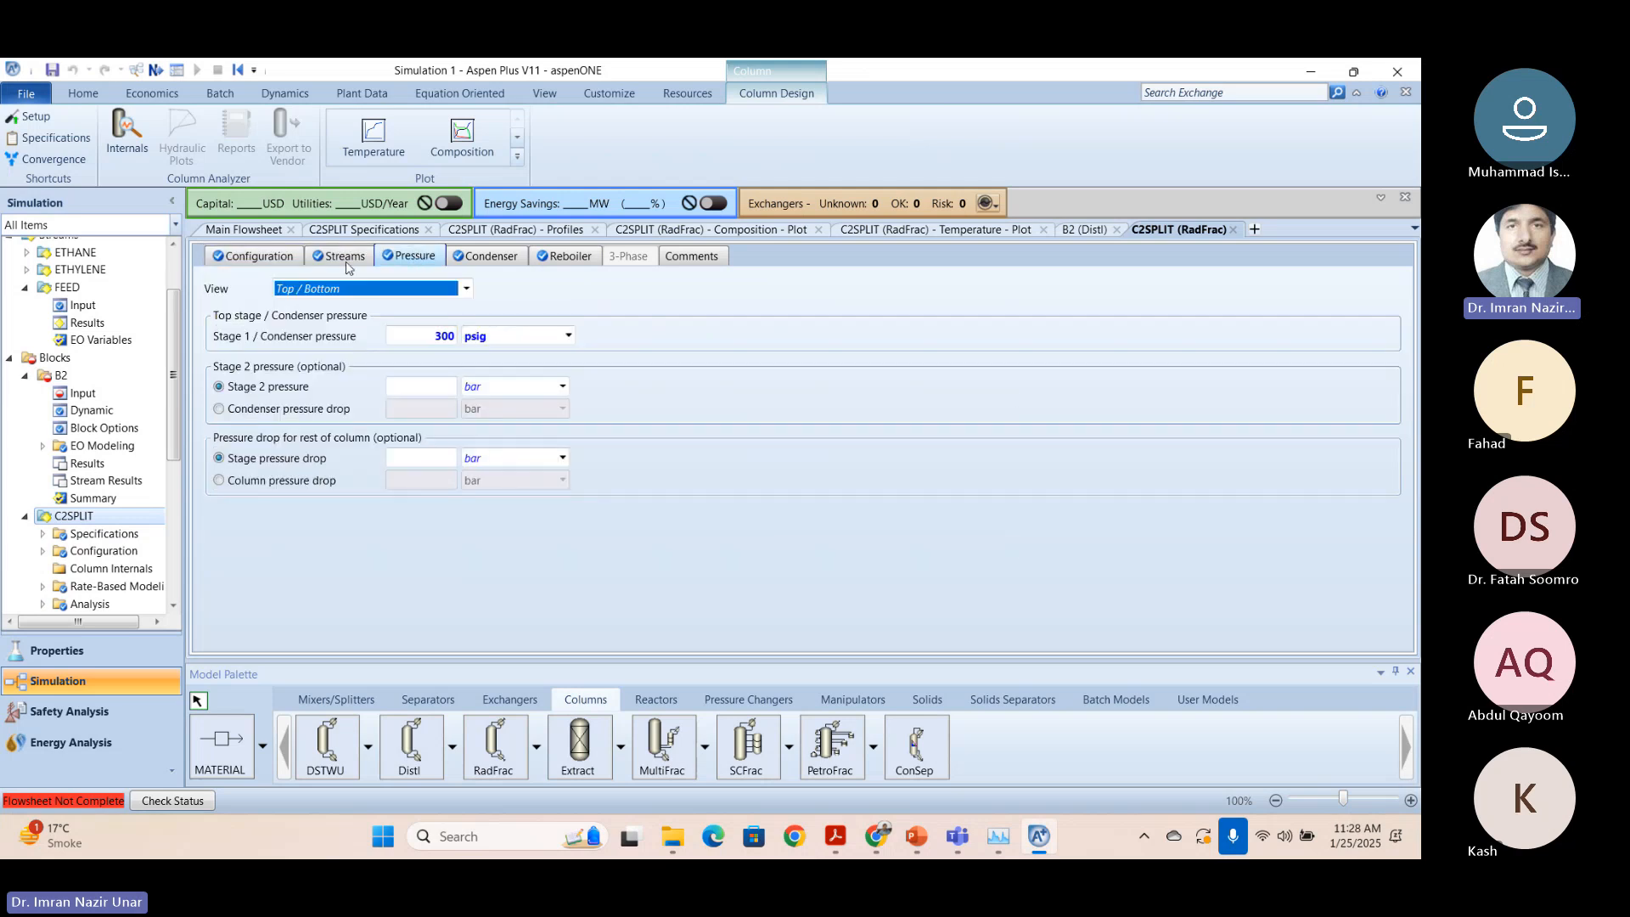
{"action": "left_click", "coordinate": [253, 258]}
{"action": "left_click", "coordinate": [568, 256]}
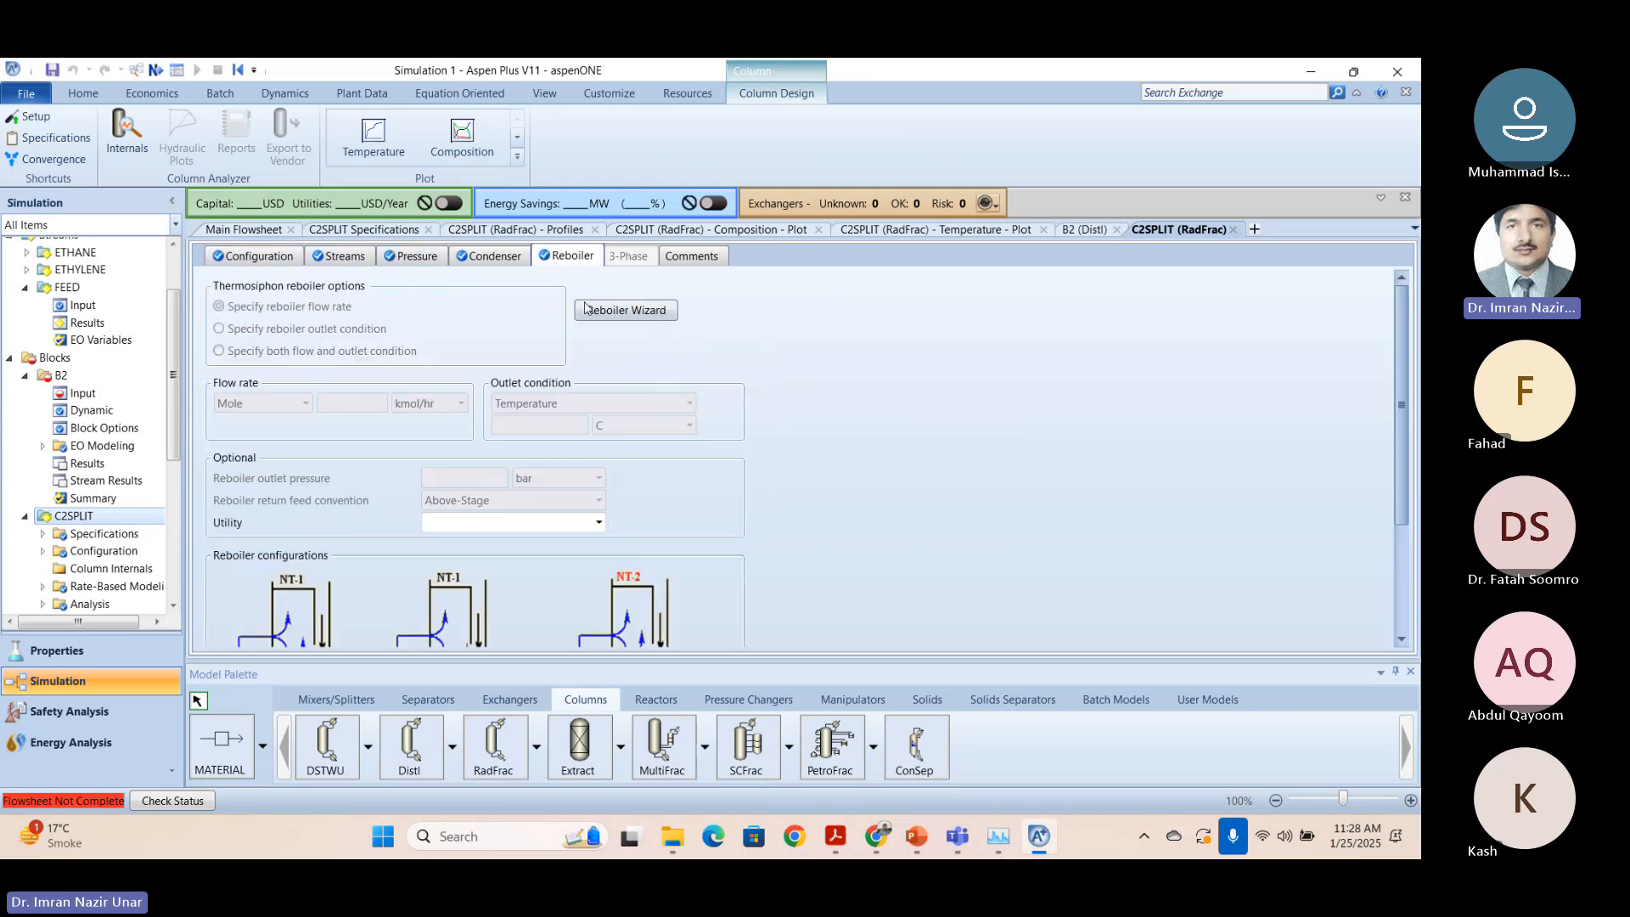
{"action": "scroll", "coordinate": [480, 521], "scroll_direction": "down", "scroll_amount": 3}
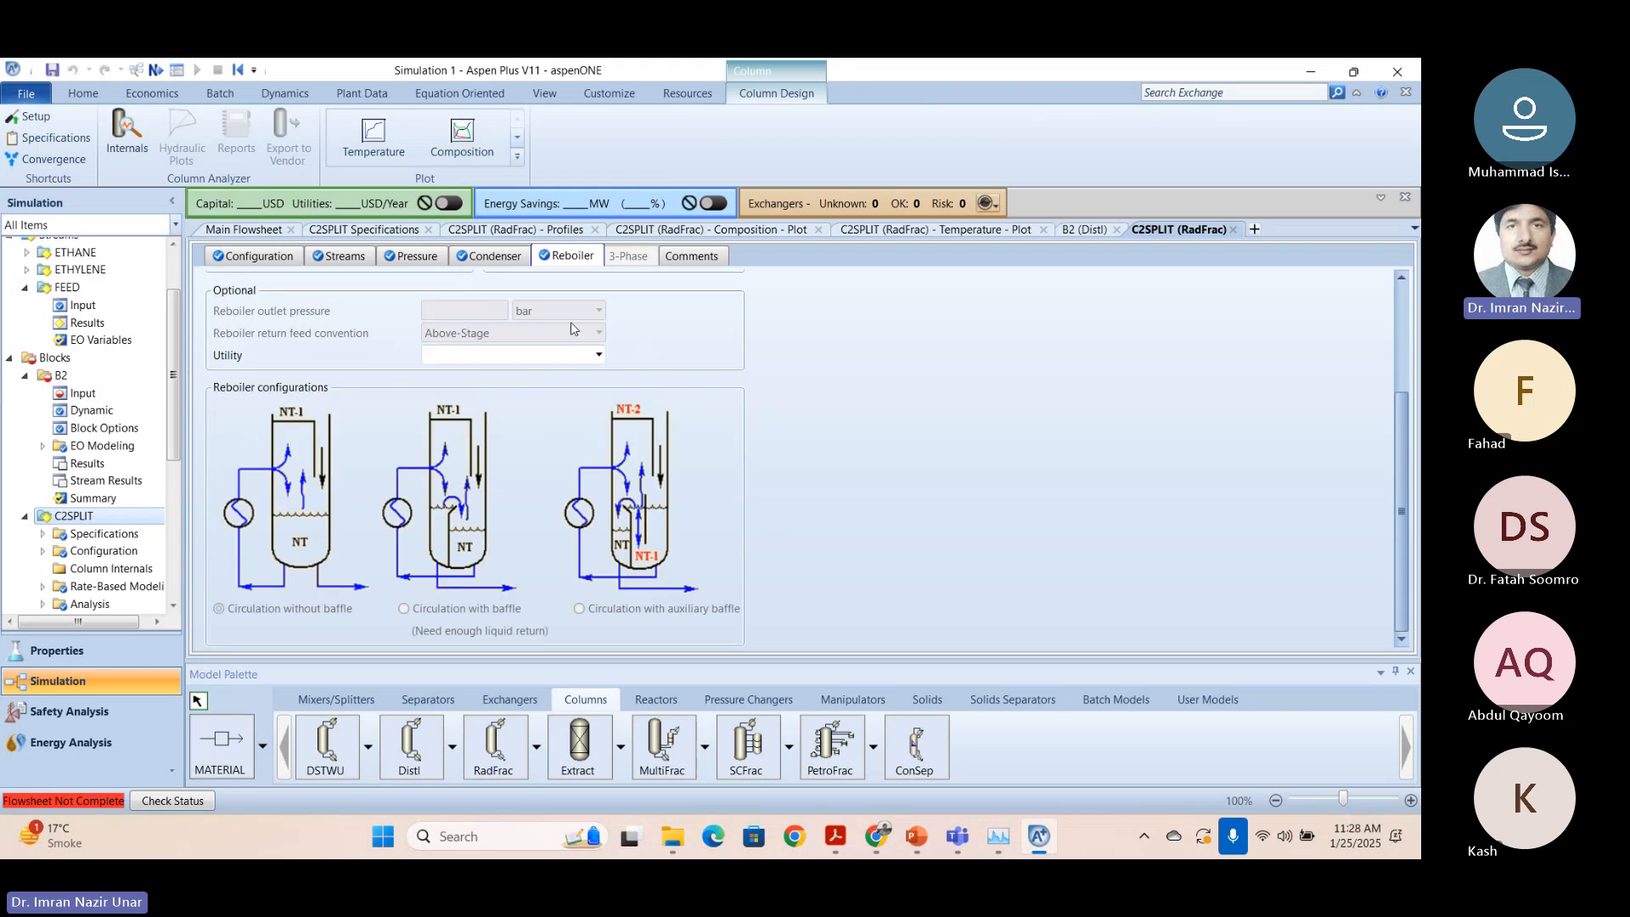
{"action": "scroll", "coordinate": [510, 476], "scroll_direction": "up", "scroll_amount": 3}
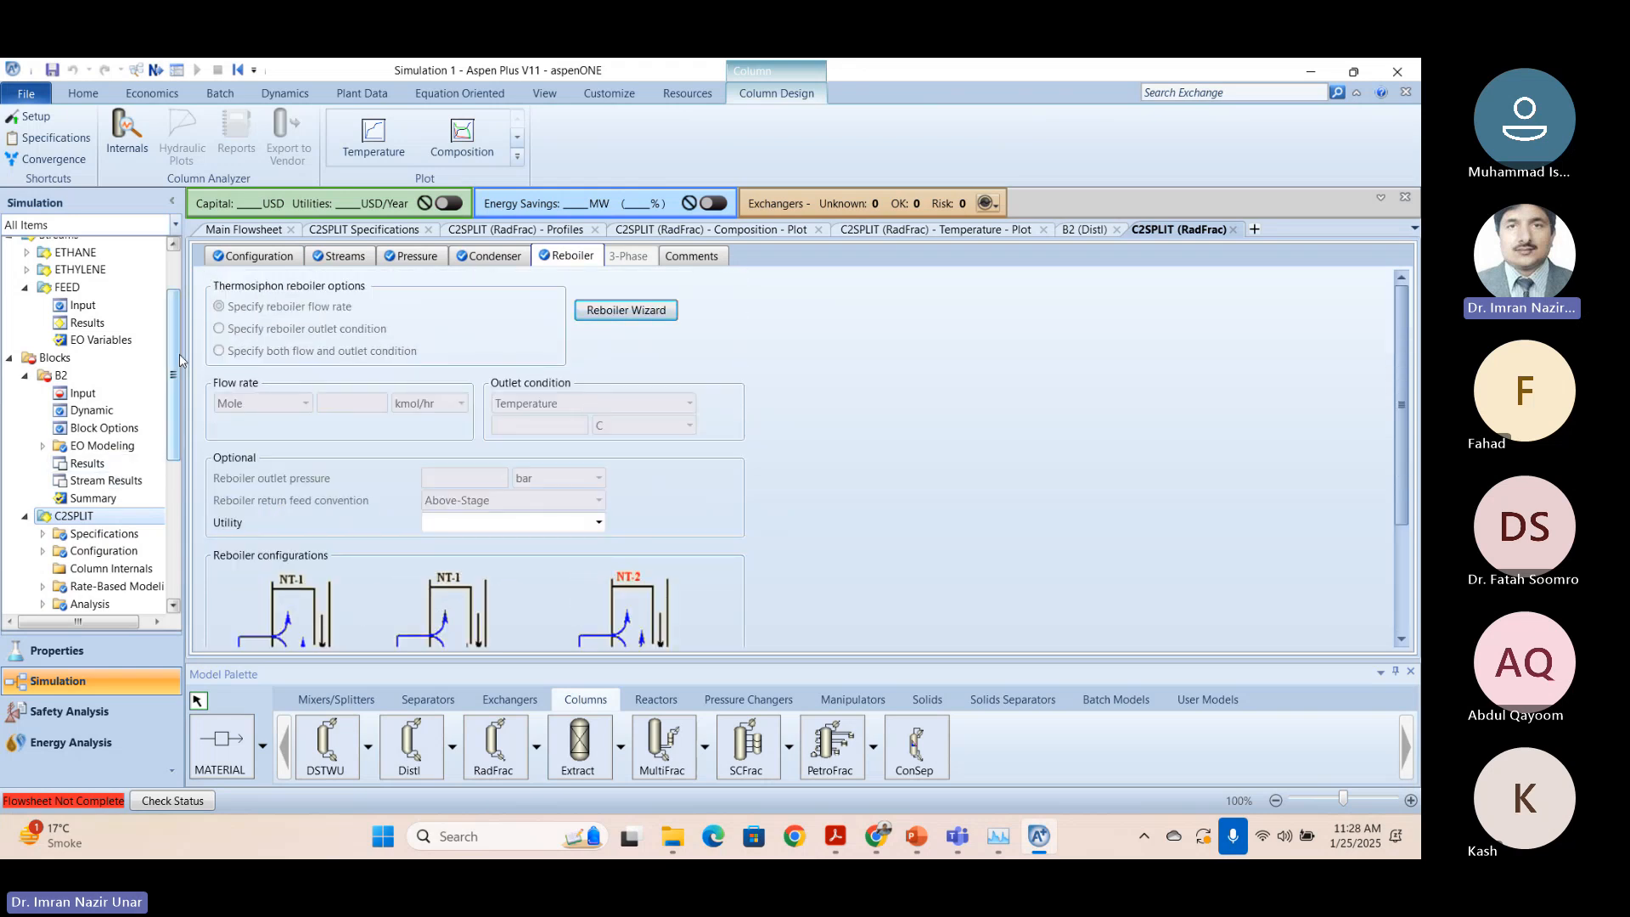
{"action": "scroll", "coordinate": [163, 462], "scroll_direction": "down", "scroll_amount": 5}
{"action": "scroll", "coordinate": [163, 462], "scroll_direction": "up", "scroll_amount": 2}
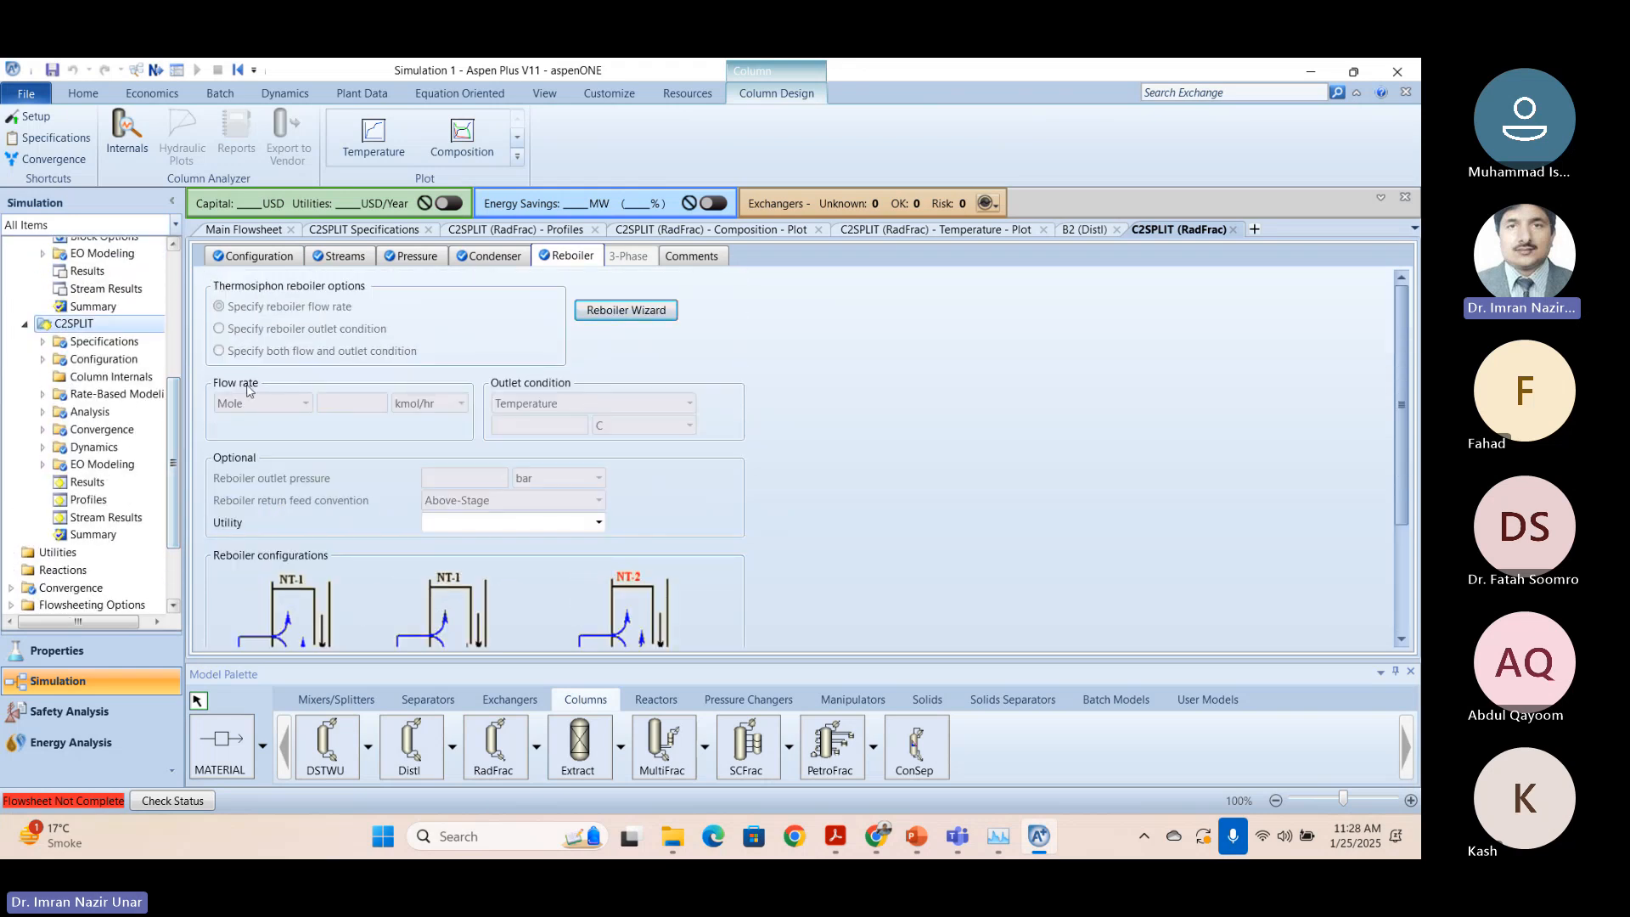
Close the B2 and C2SPLIT input forms, and bring up C2SPLIT's temperature and composition plots.
{"action": "left_click", "coordinate": [1091, 230]}
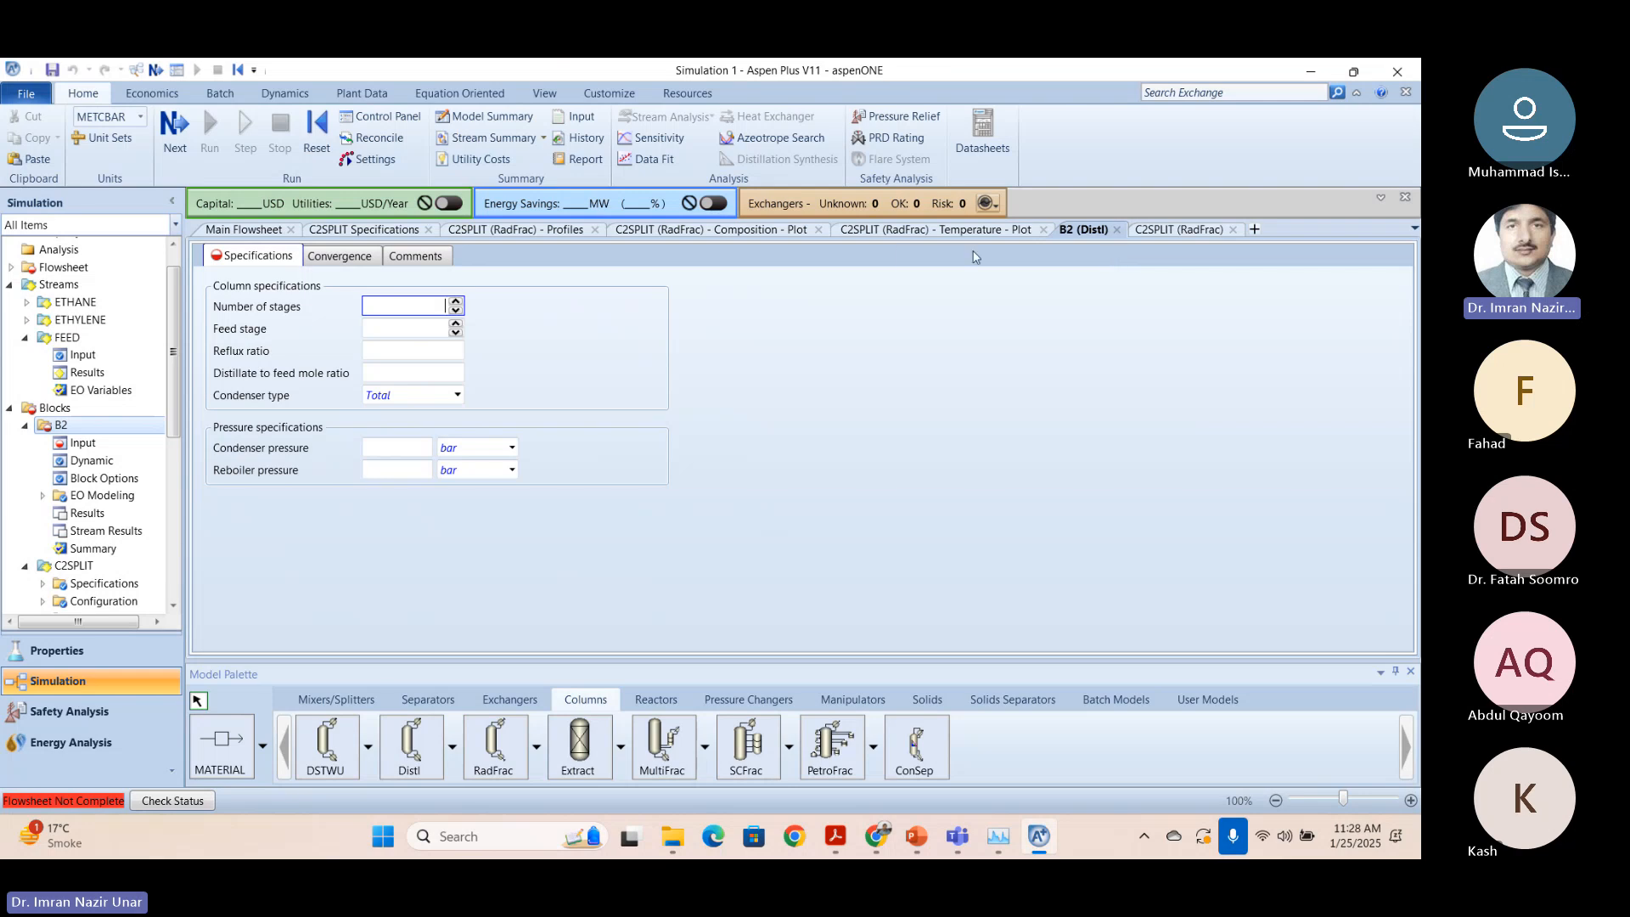
{"action": "left_click", "coordinate": [1118, 230]}
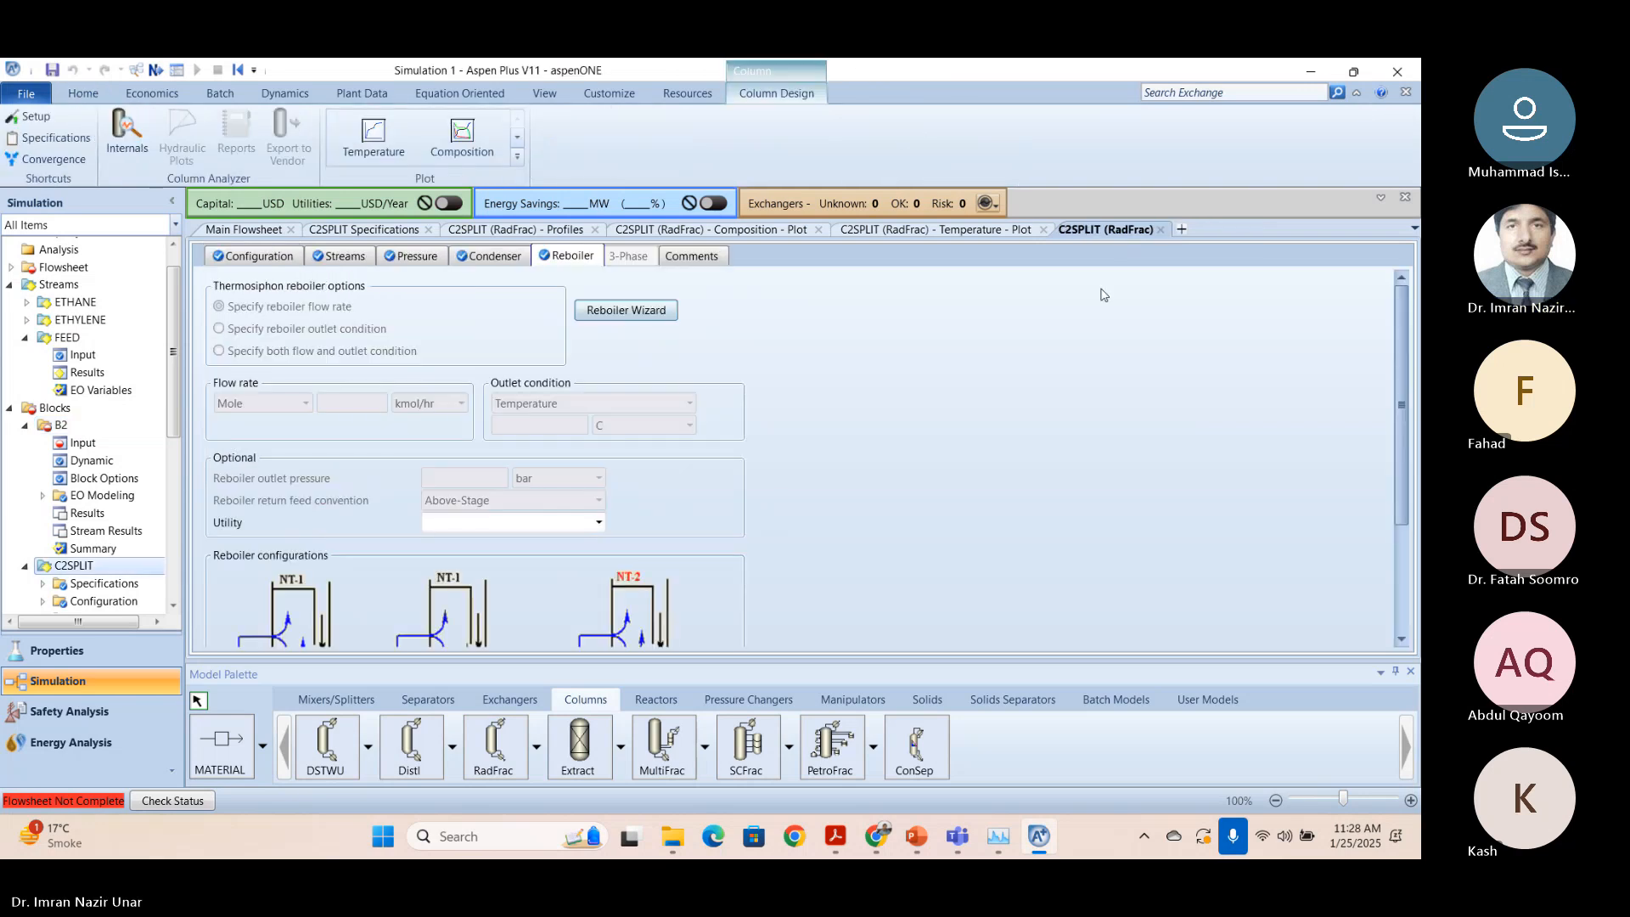
{"action": "left_click", "coordinate": [949, 230]}
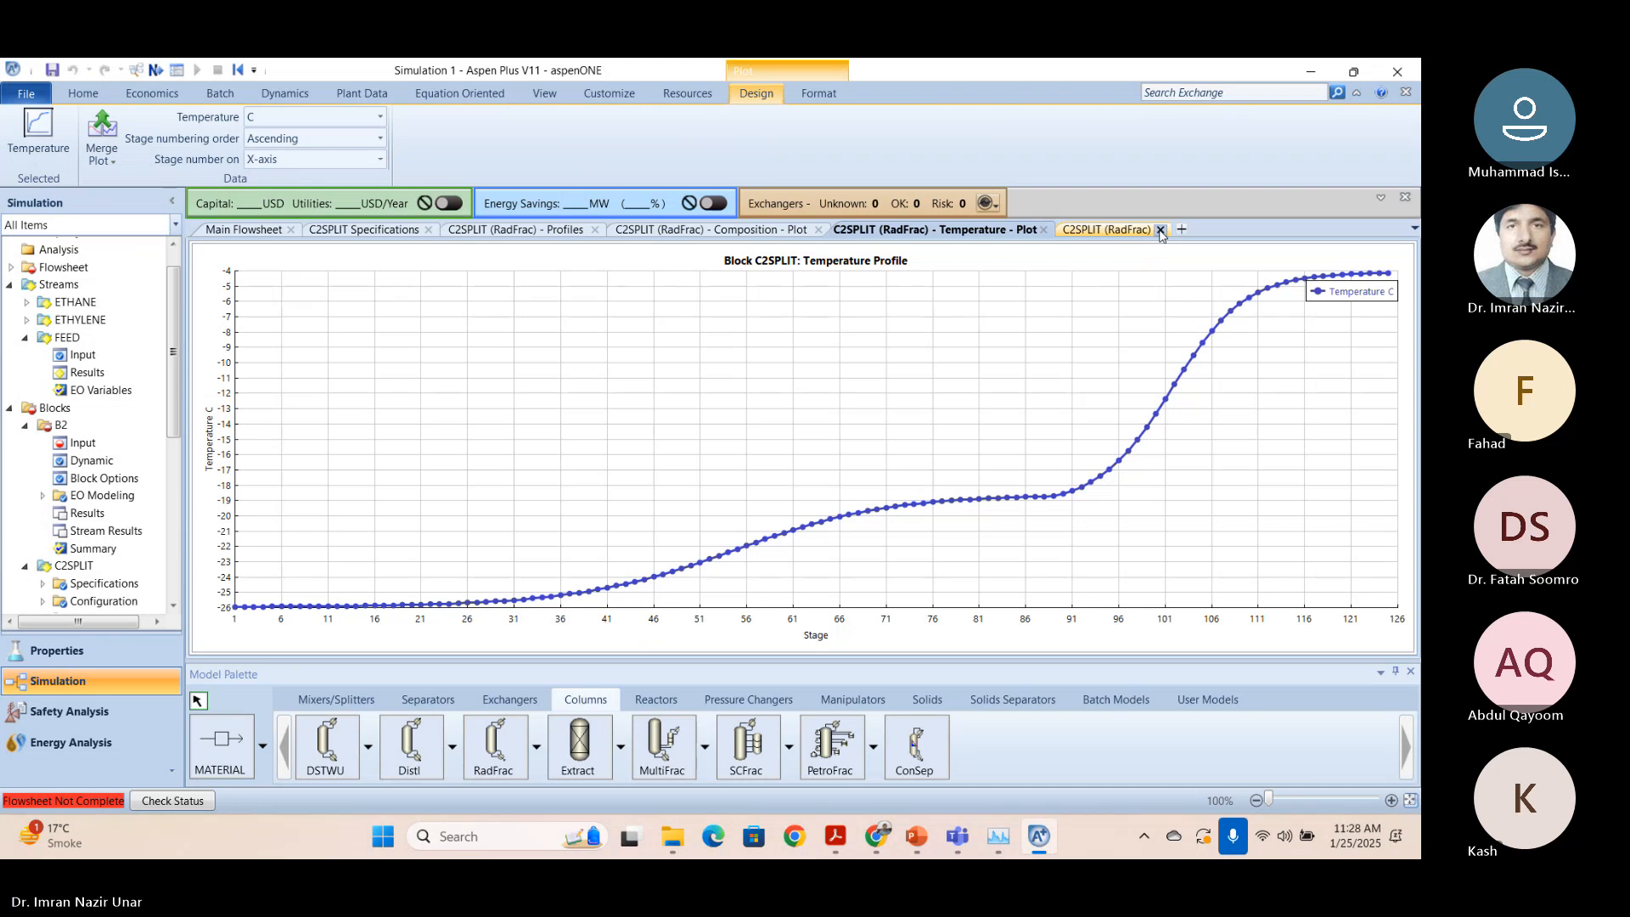
{"action": "left_click", "coordinate": [1159, 231]}
{"action": "left_click", "coordinate": [746, 236]}
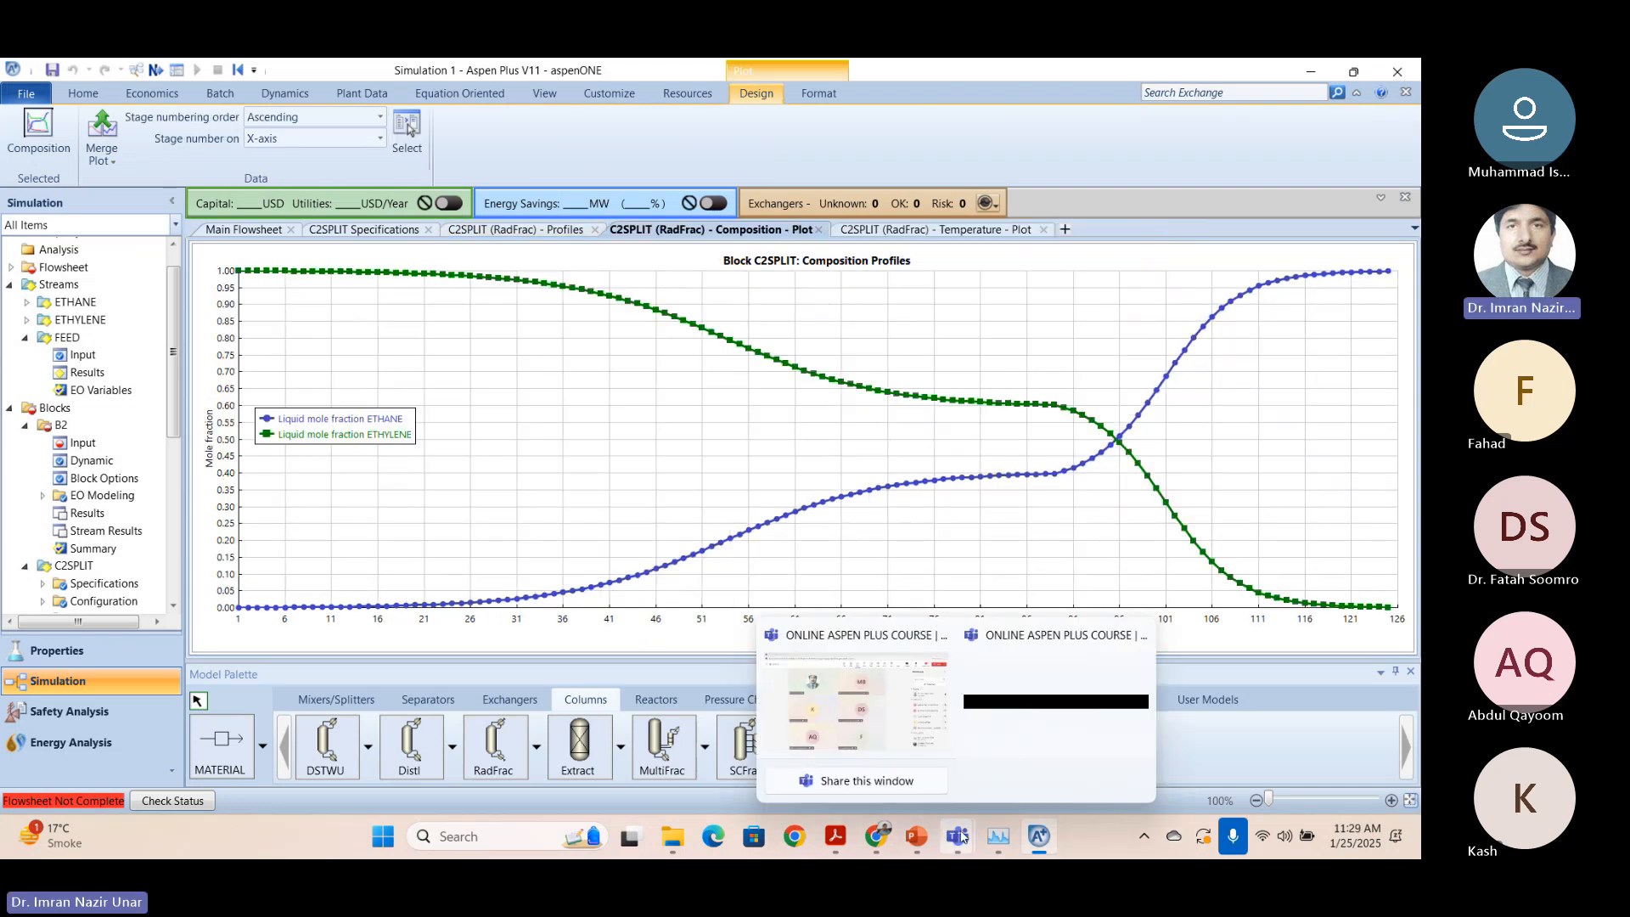
Switch to the Teams meeting window to check on the attendees, and return to Aspen Plus.
{"action": "mouse_move", "coordinate": [973, 842]}
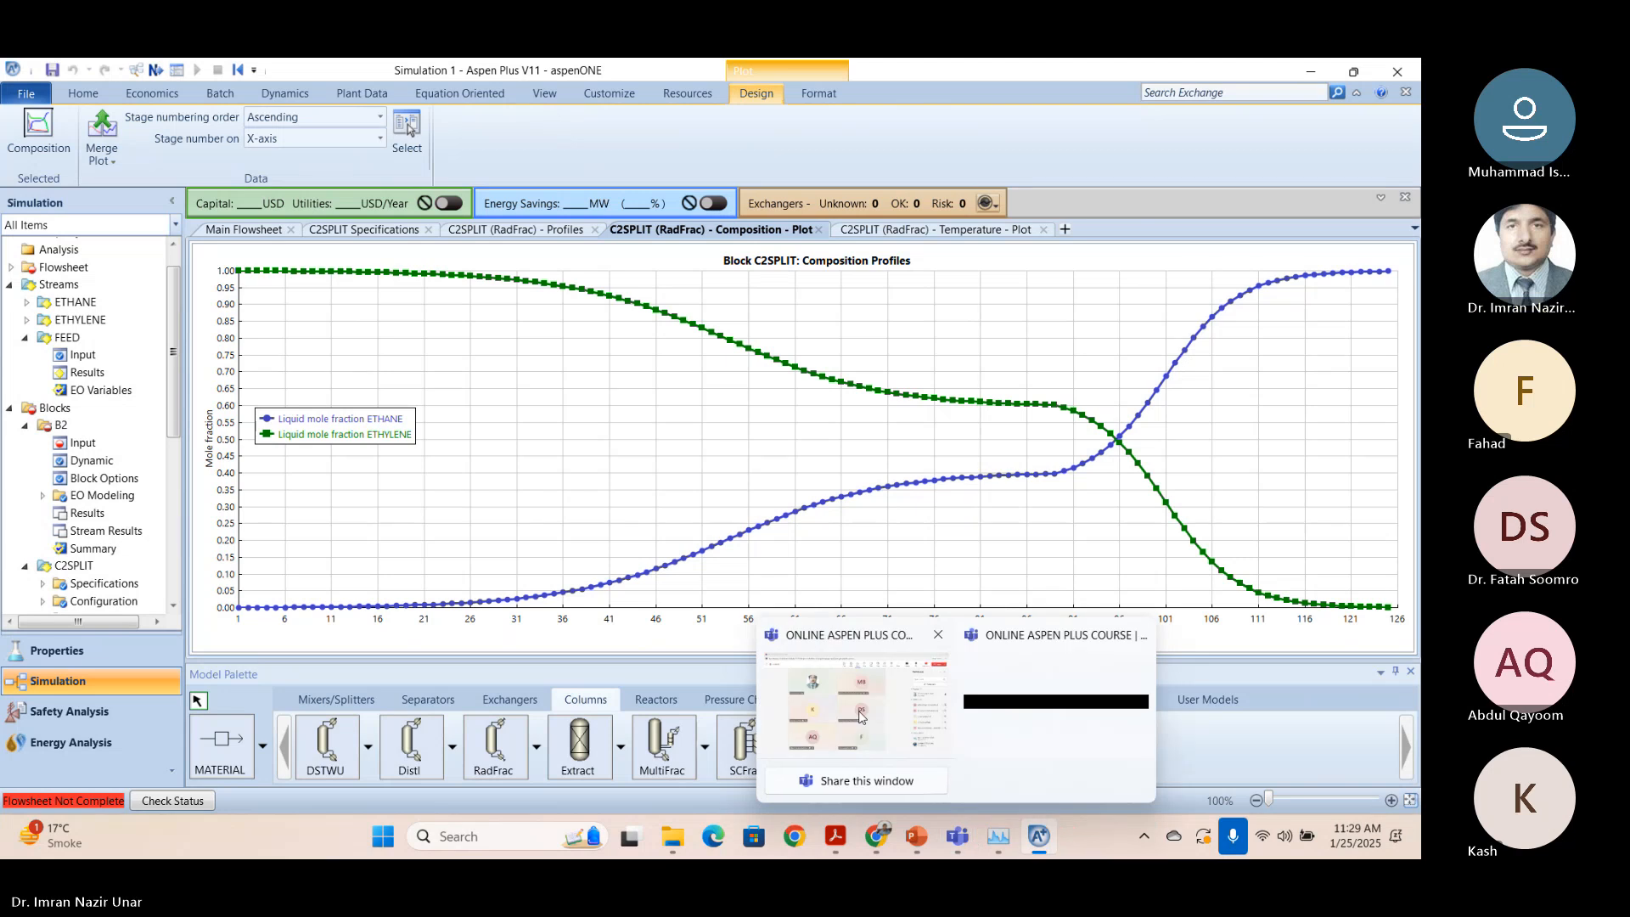
{"action": "left_click", "coordinate": [969, 652]}
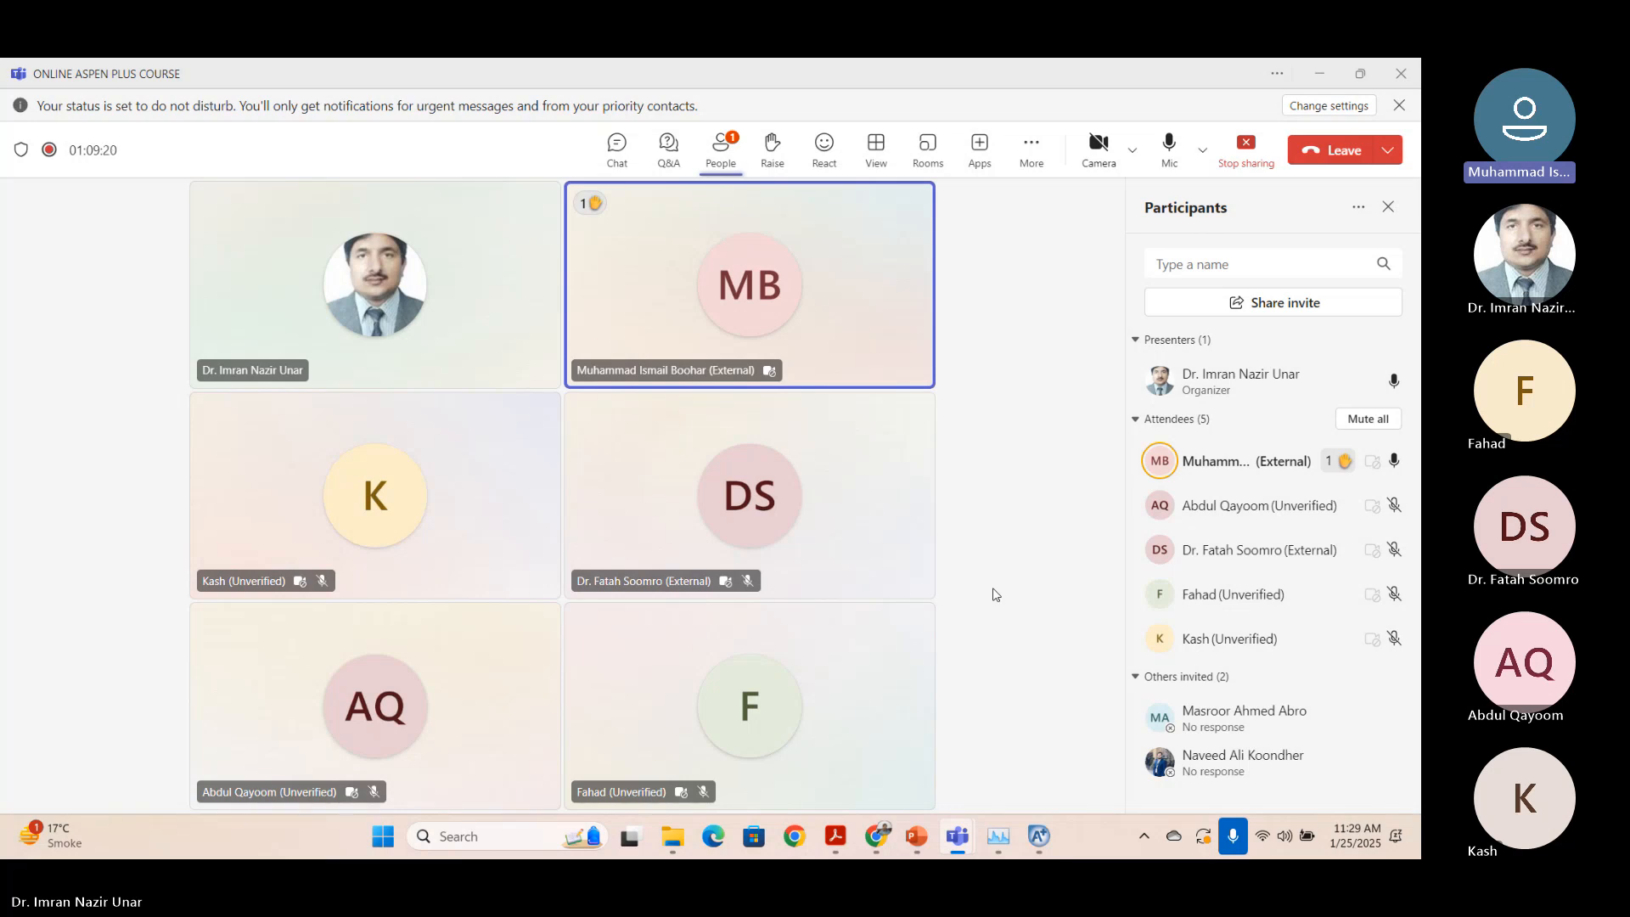
{"action": "left_click", "coordinate": [1058, 838]}
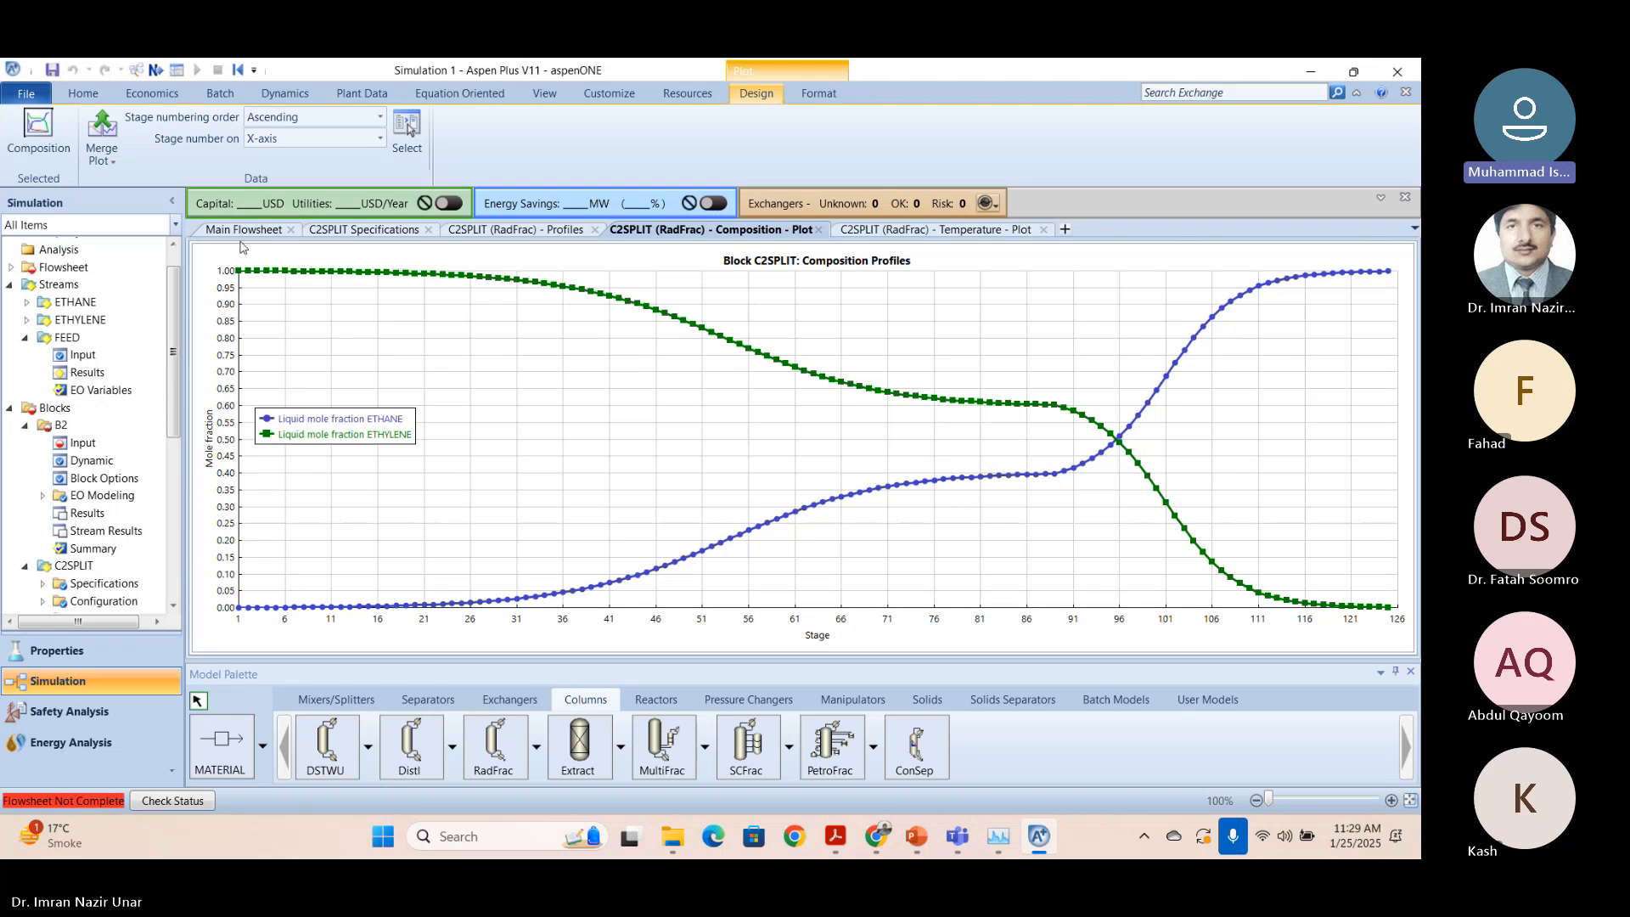
Delete the Distl column B2 from the main flowsheet.
{"action": "left_click", "coordinate": [242, 229]}
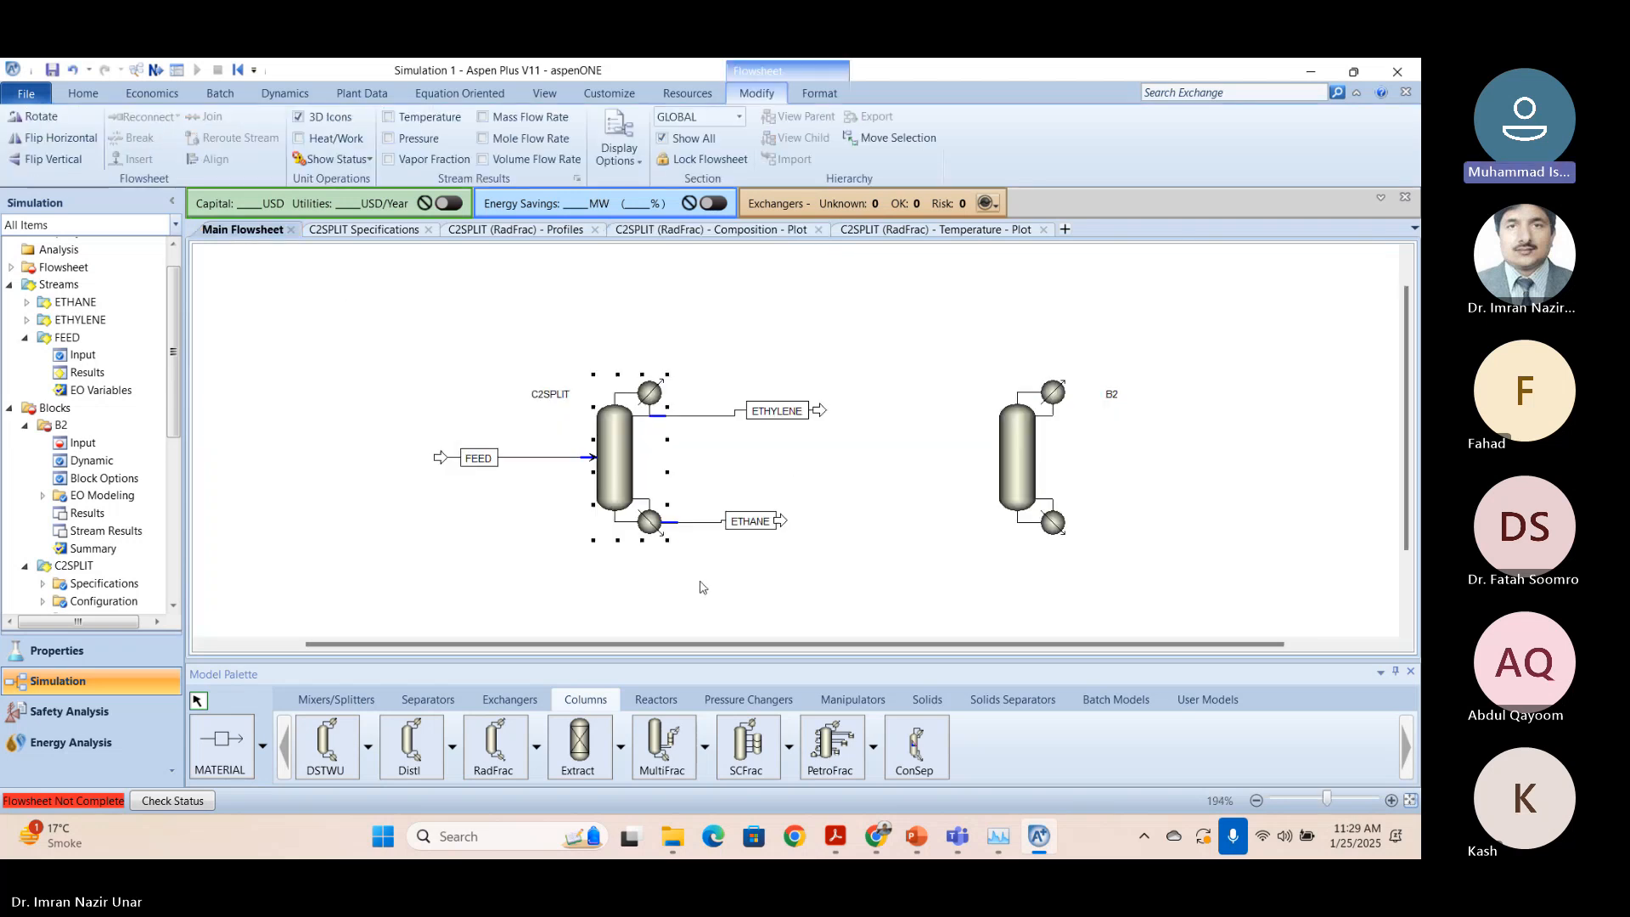
{"action": "left_click", "coordinate": [482, 576]}
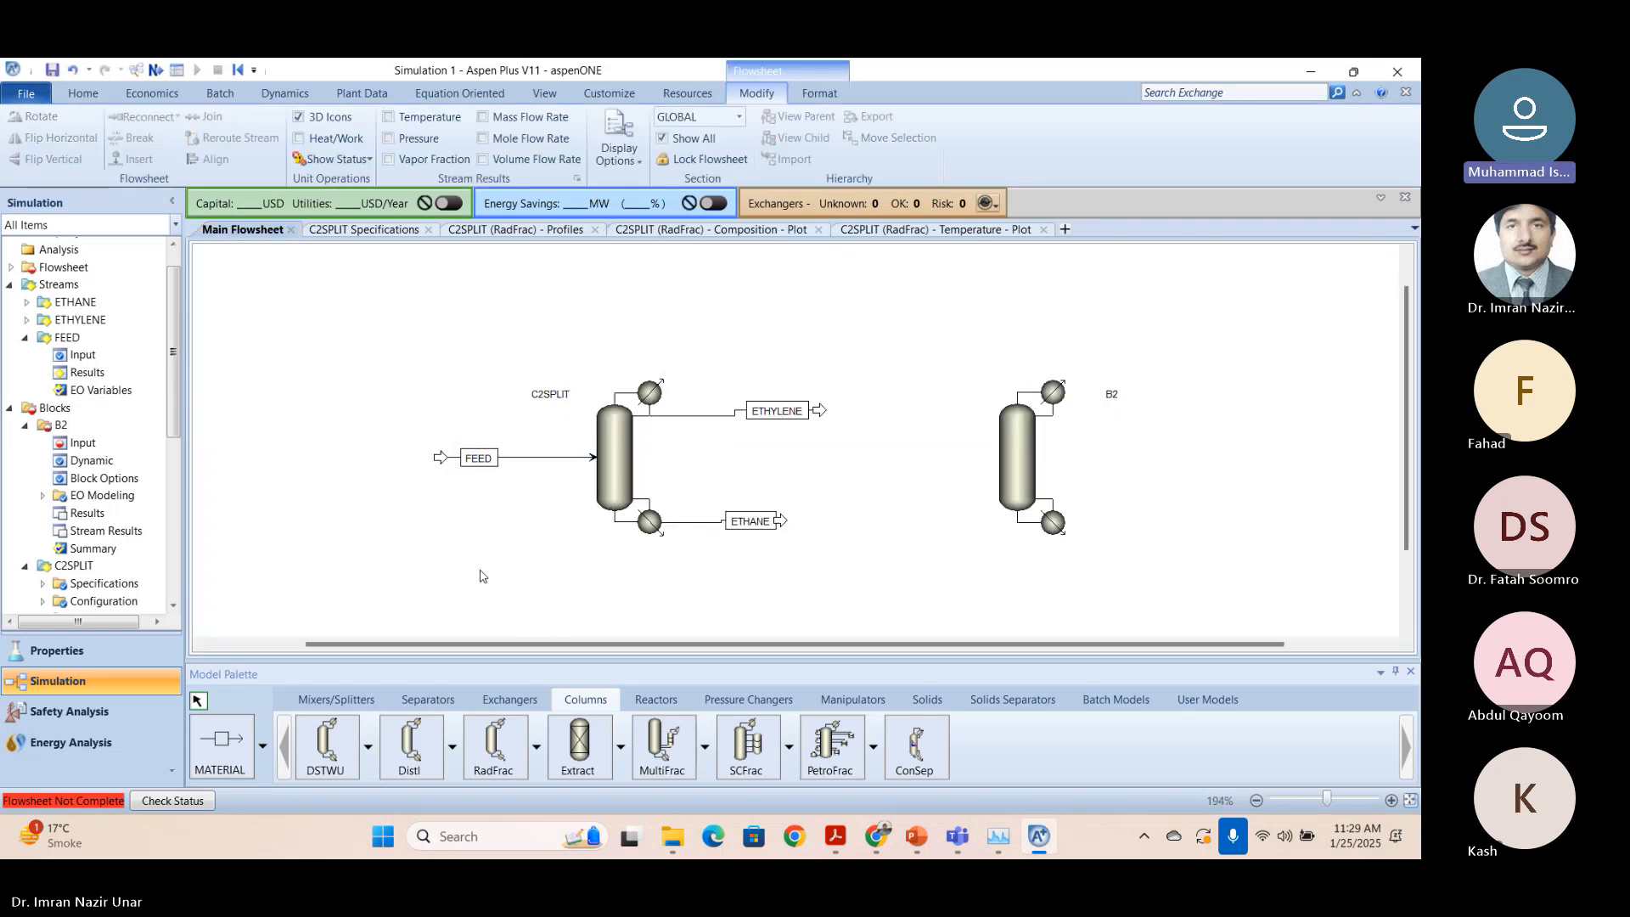
{"action": "left_click", "coordinate": [1029, 478]}
{"action": "key", "text": "Delete"}
{"action": "left_click", "coordinate": [887, 513]}
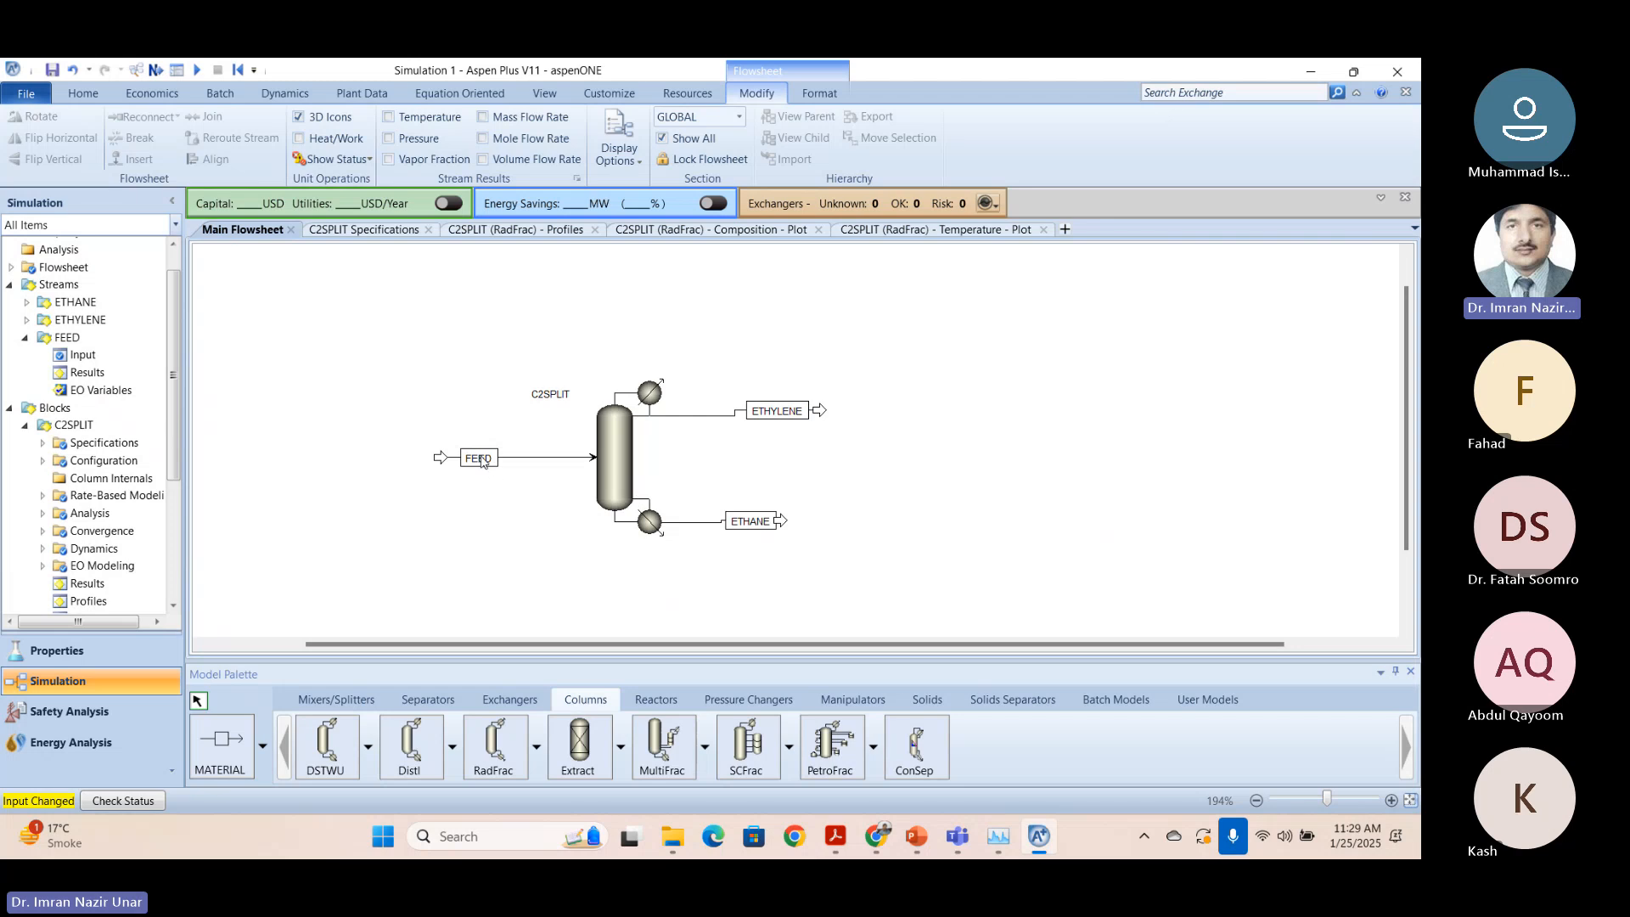
Shift the FEED stream label closer to the C2SPLIT column, and collapse the Streams and Blocks branches of the navigation tree.
{"action": "left_click_drag", "start_coordinate": [480, 460], "coordinate": [512, 460]}
{"action": "left_click", "coordinate": [482, 510]}
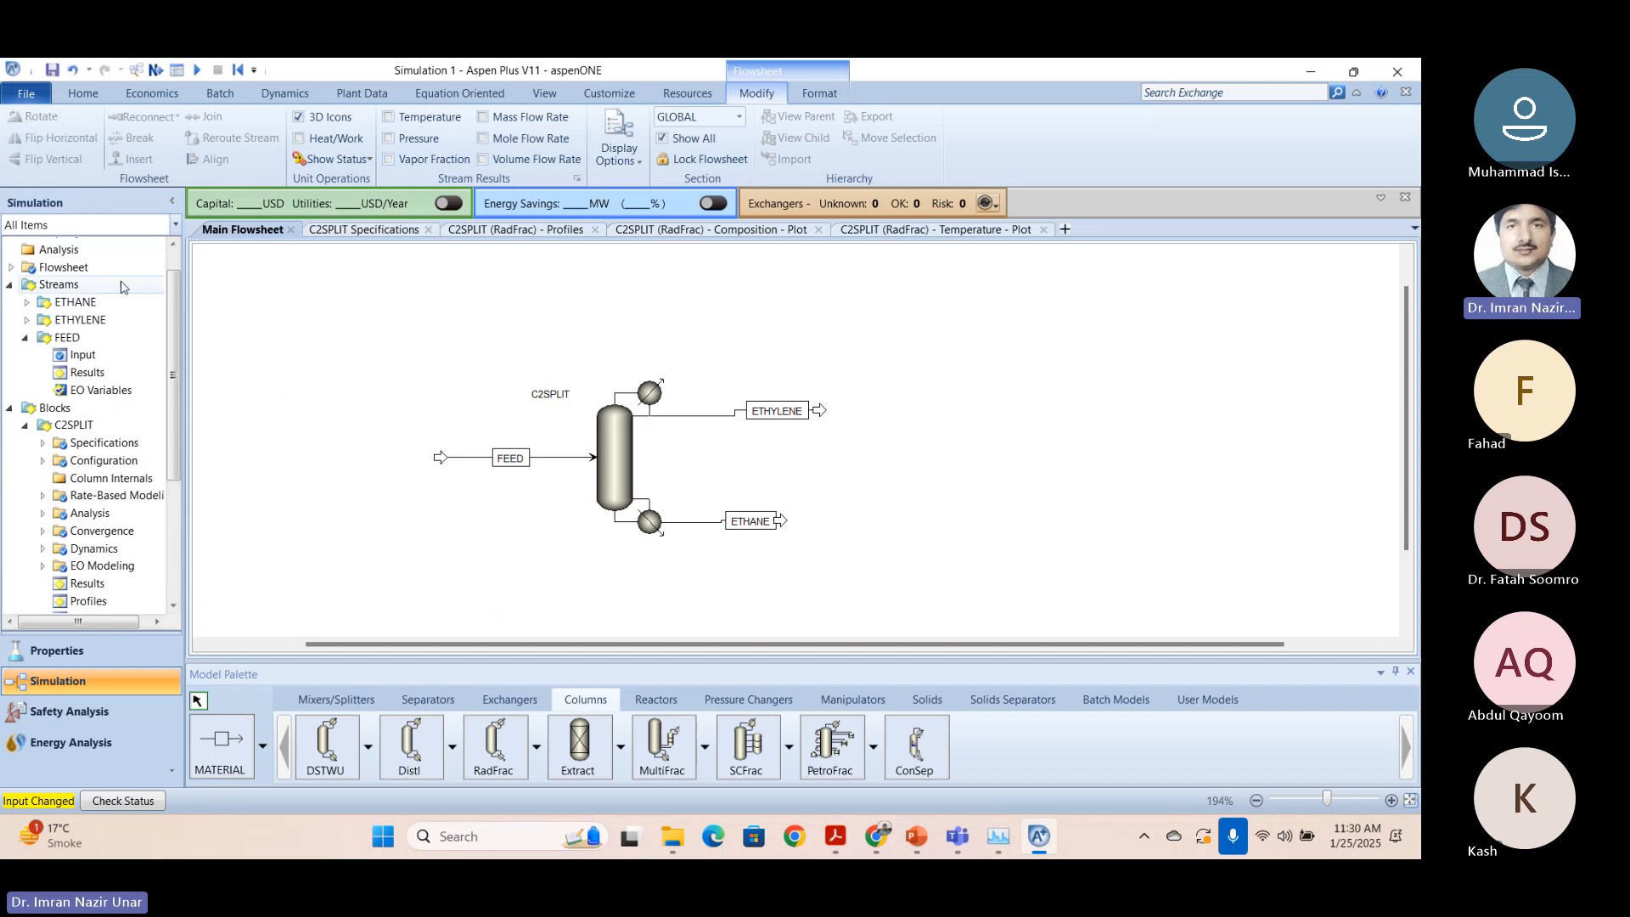
{"action": "left_click_drag", "start_coordinate": [176, 276], "coordinate": [184, 257]}
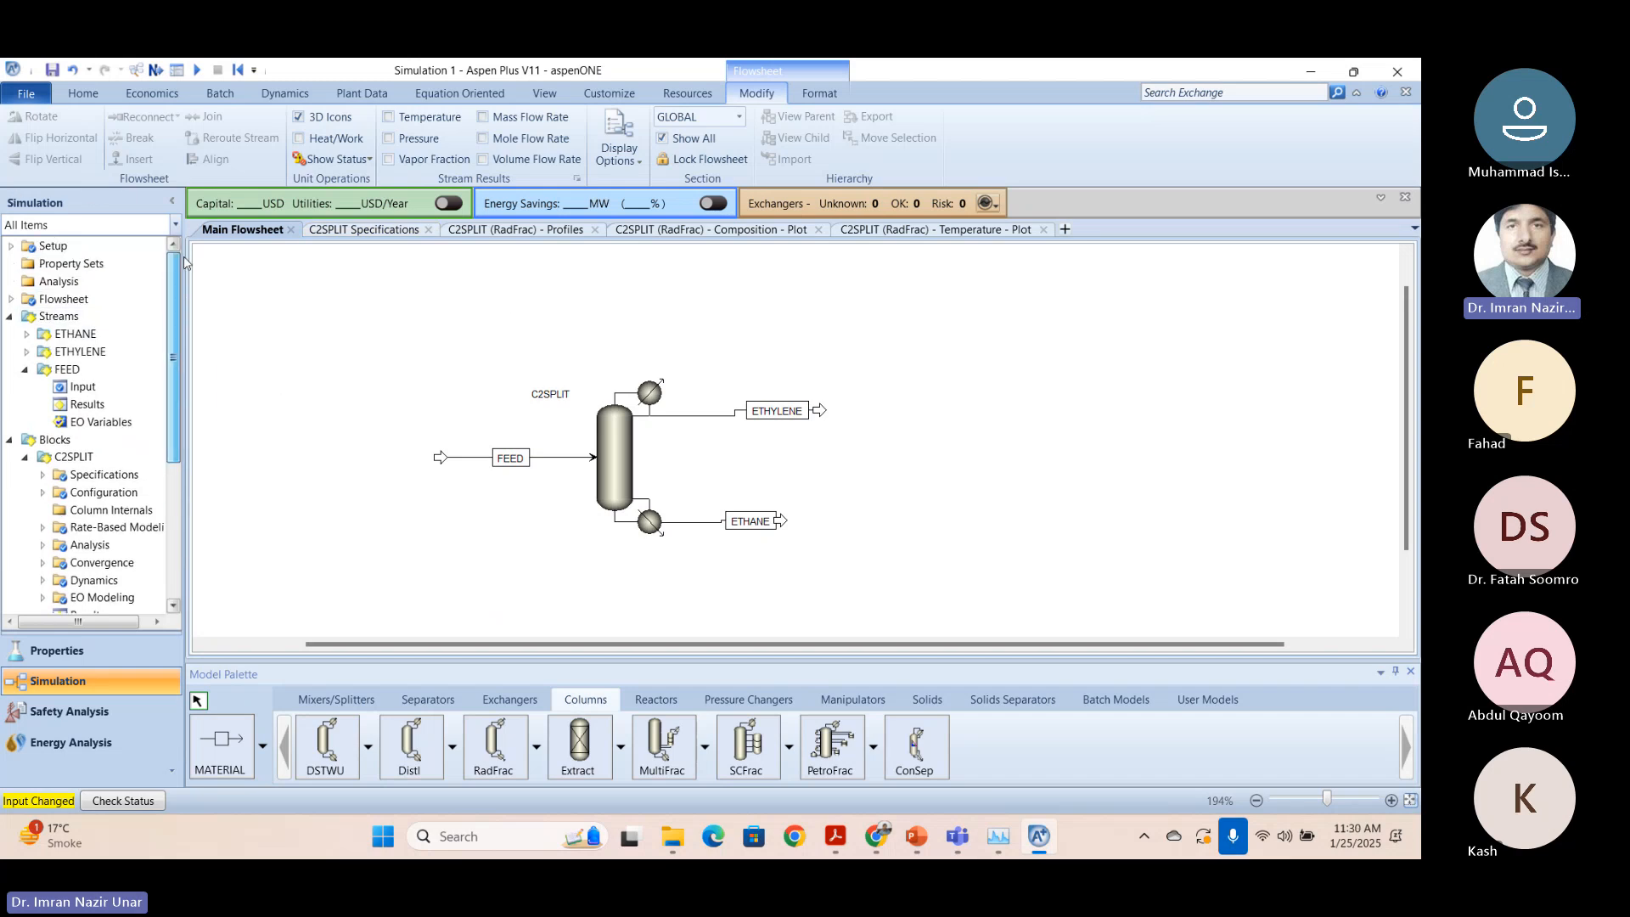
{"action": "left_click", "coordinate": [10, 316]}
{"action": "left_click", "coordinate": [12, 335]}
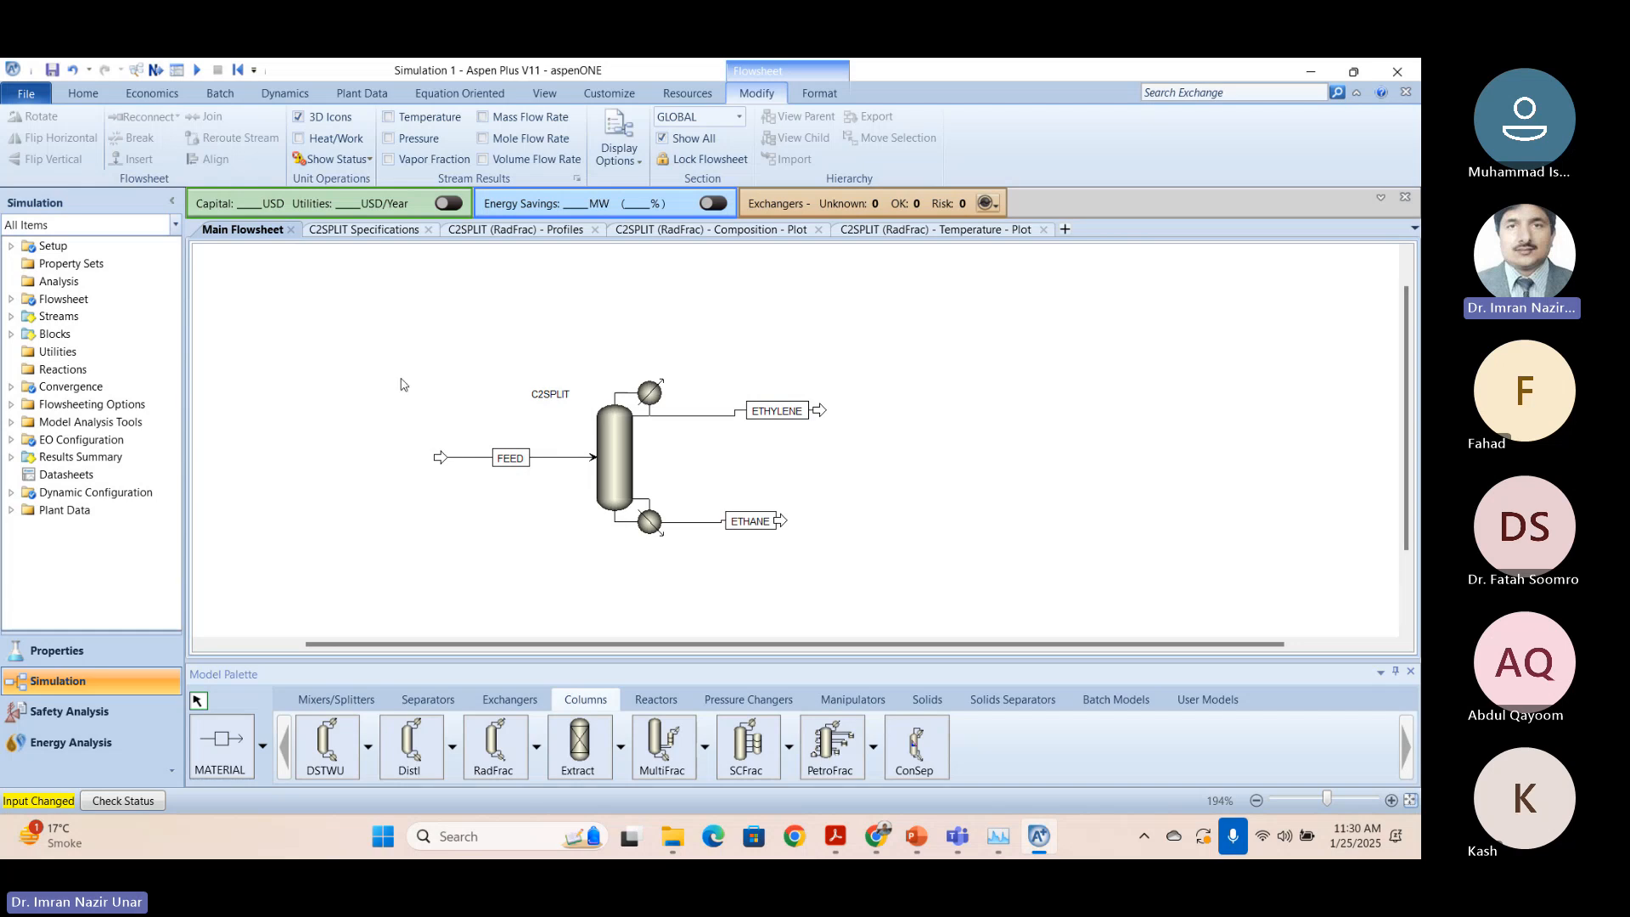
Lengthen the FEED stream by moving its source arrow slightly farther away from the C2SPLIT column.
{"action": "left_click", "coordinate": [561, 459]}
{"action": "left_click", "coordinate": [448, 353]}
{"action": "left_click", "coordinate": [511, 462]}
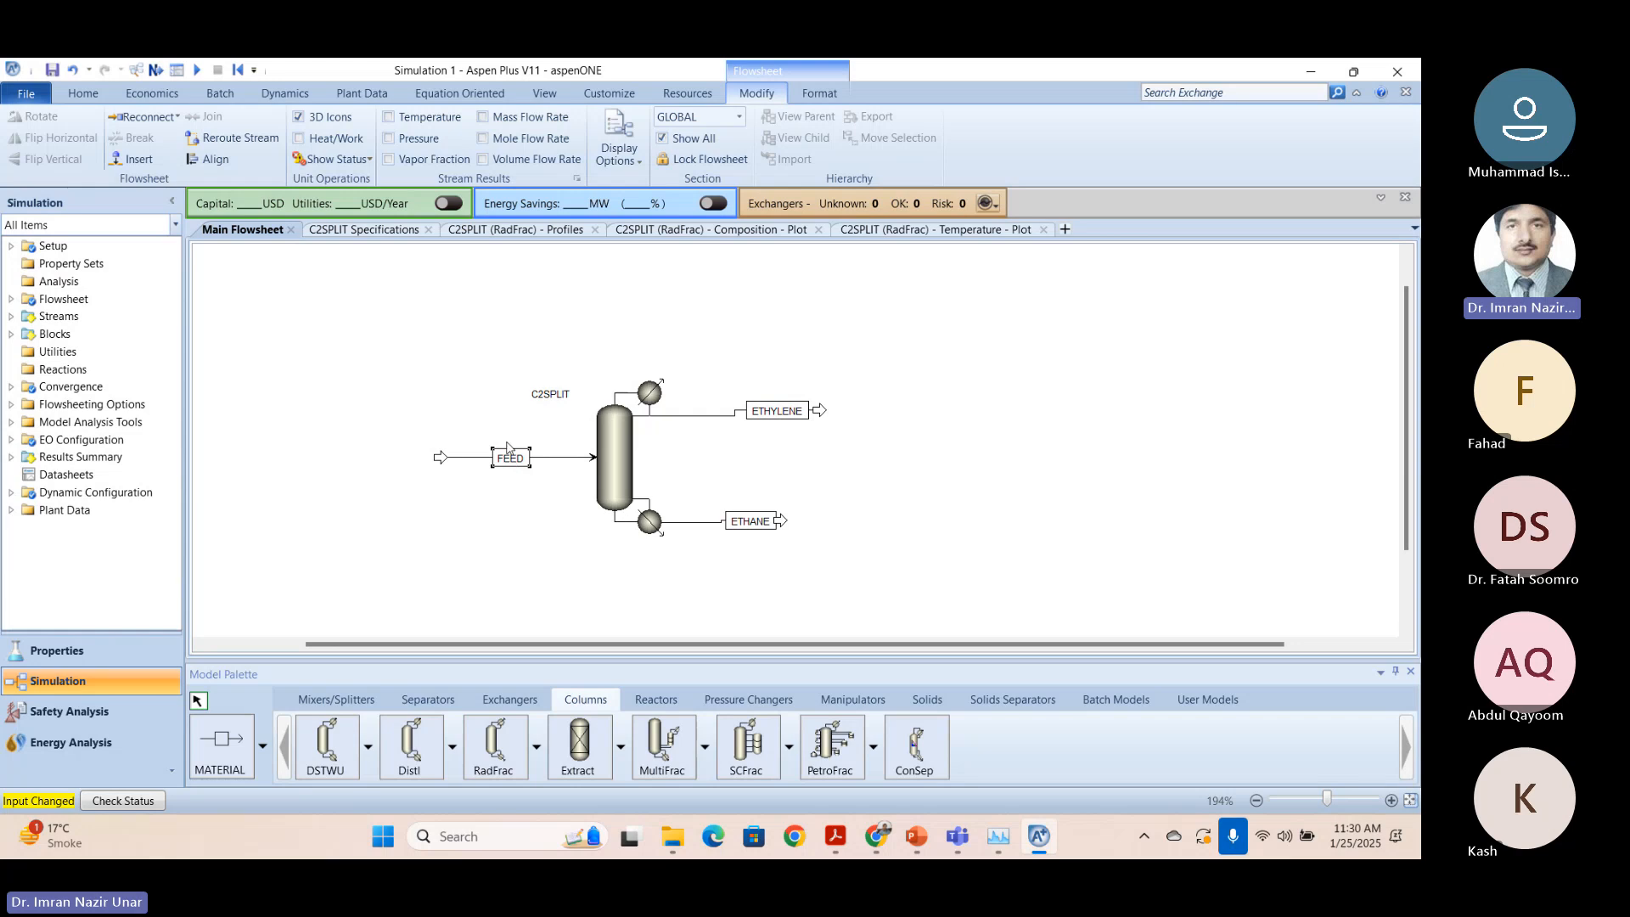
{"action": "left_click", "coordinate": [515, 458]}
{"action": "left_click", "coordinate": [512, 401]}
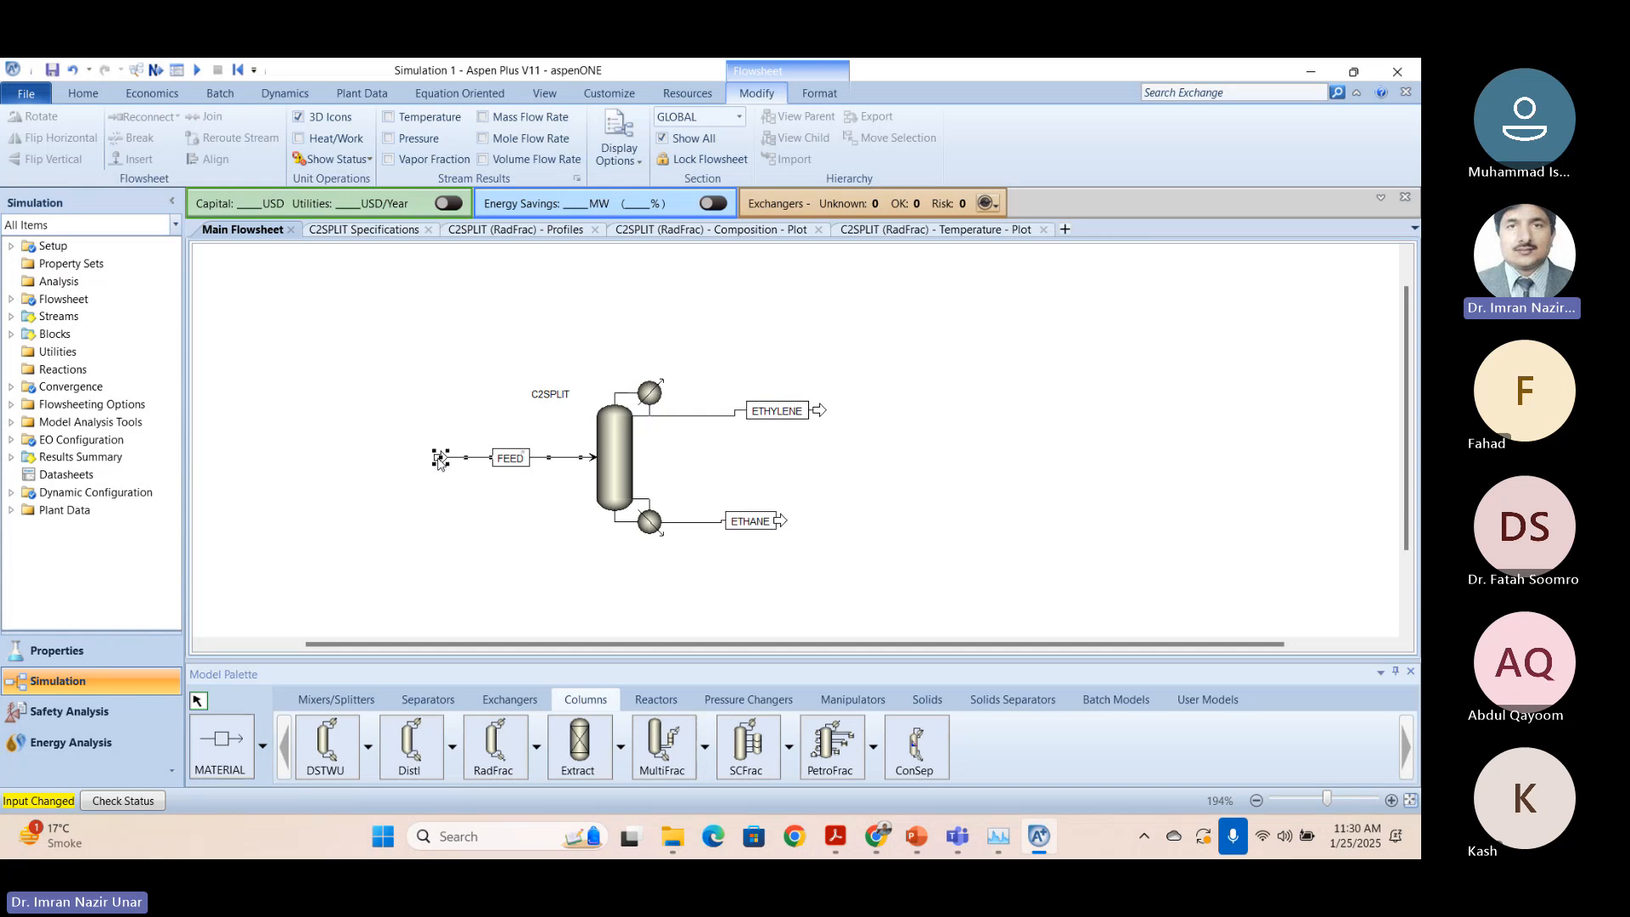
{"action": "left_click_drag", "start_coordinate": [433, 455], "coordinate": [301, 450]}
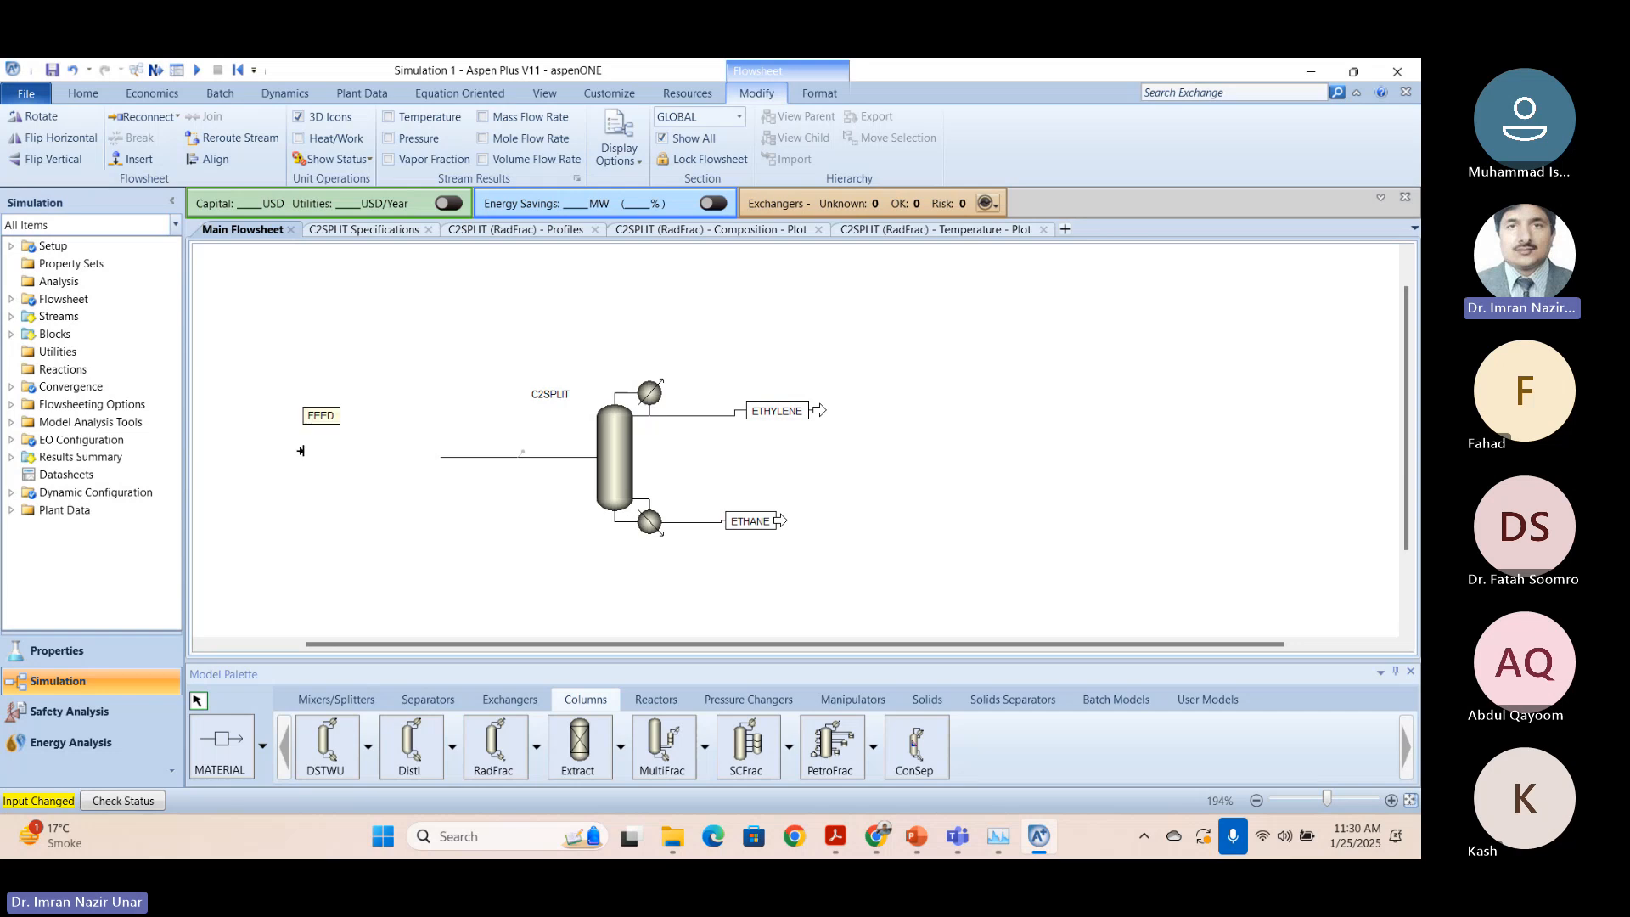
{"action": "left_click_drag", "start_coordinate": [300, 450], "coordinate": [399, 456]}
{"action": "left_click", "coordinate": [456, 520]}
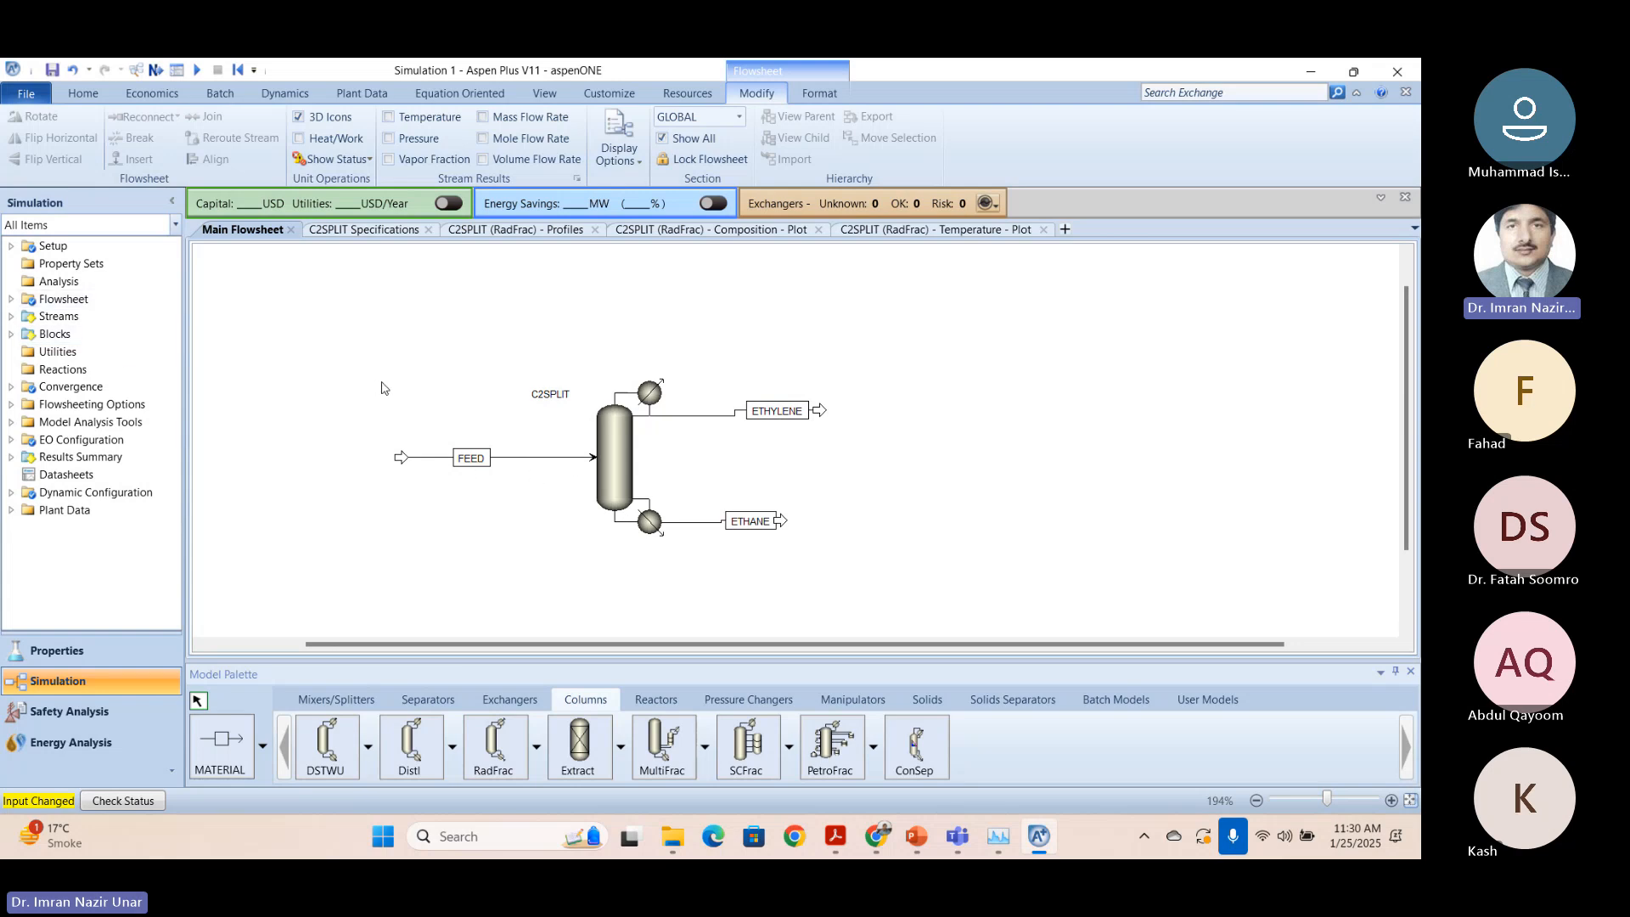
Open the FEED stream's specifications directly from the flowsheet, collapse the expanded tree branches, and return to the main flowsheet.
{"action": "left_click", "coordinate": [534, 458]}
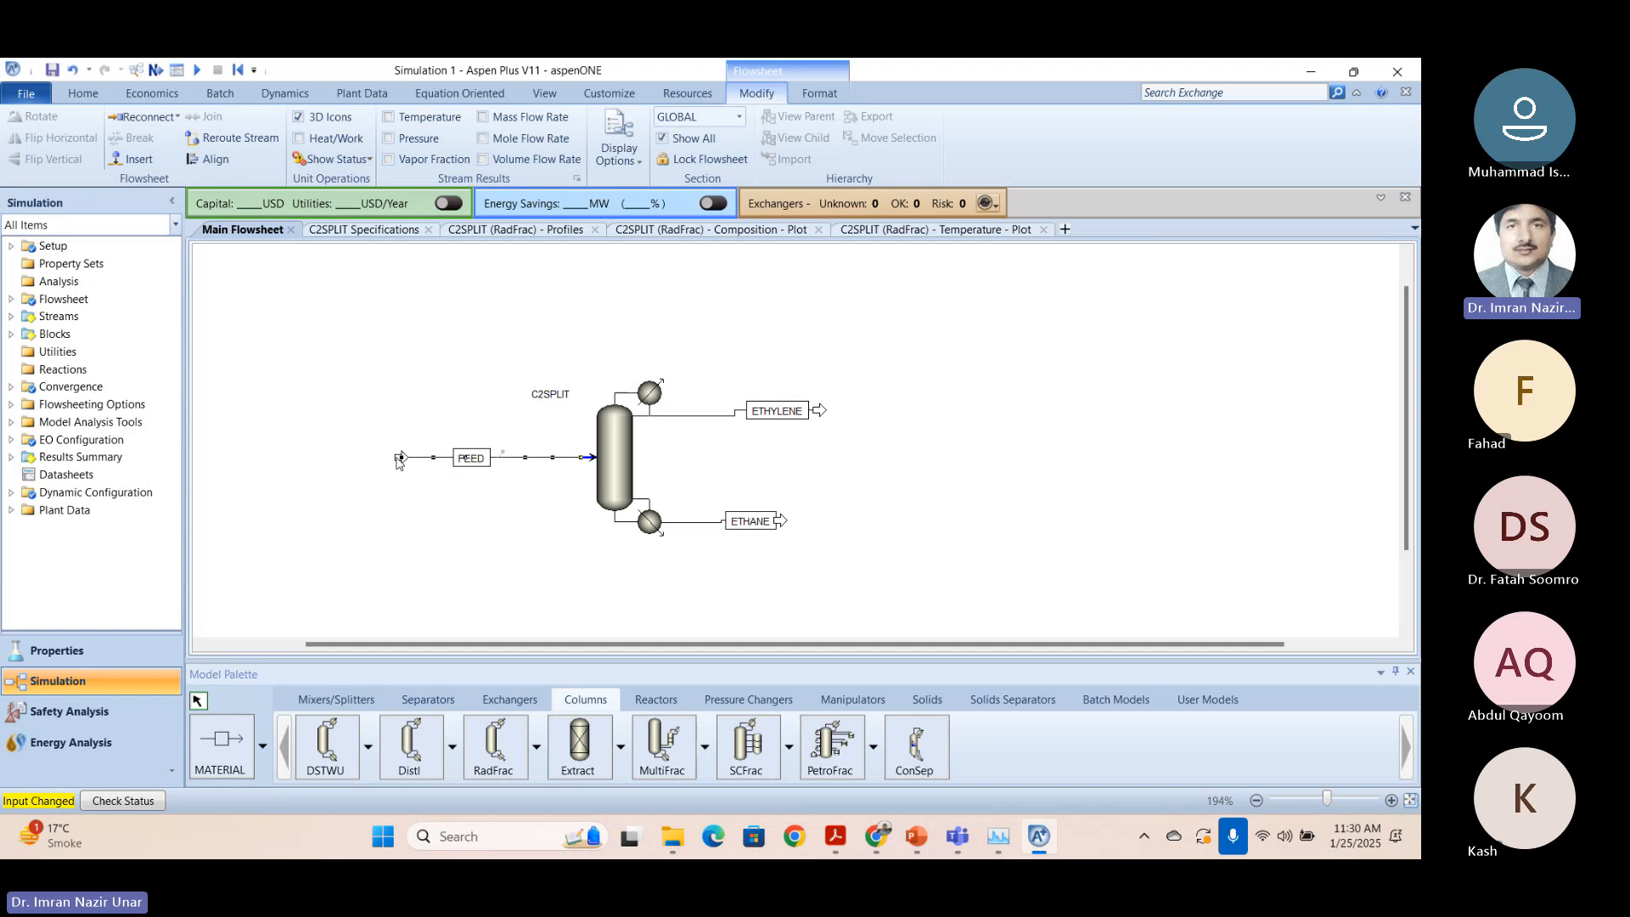
{"action": "double_click", "coordinate": [544, 462]}
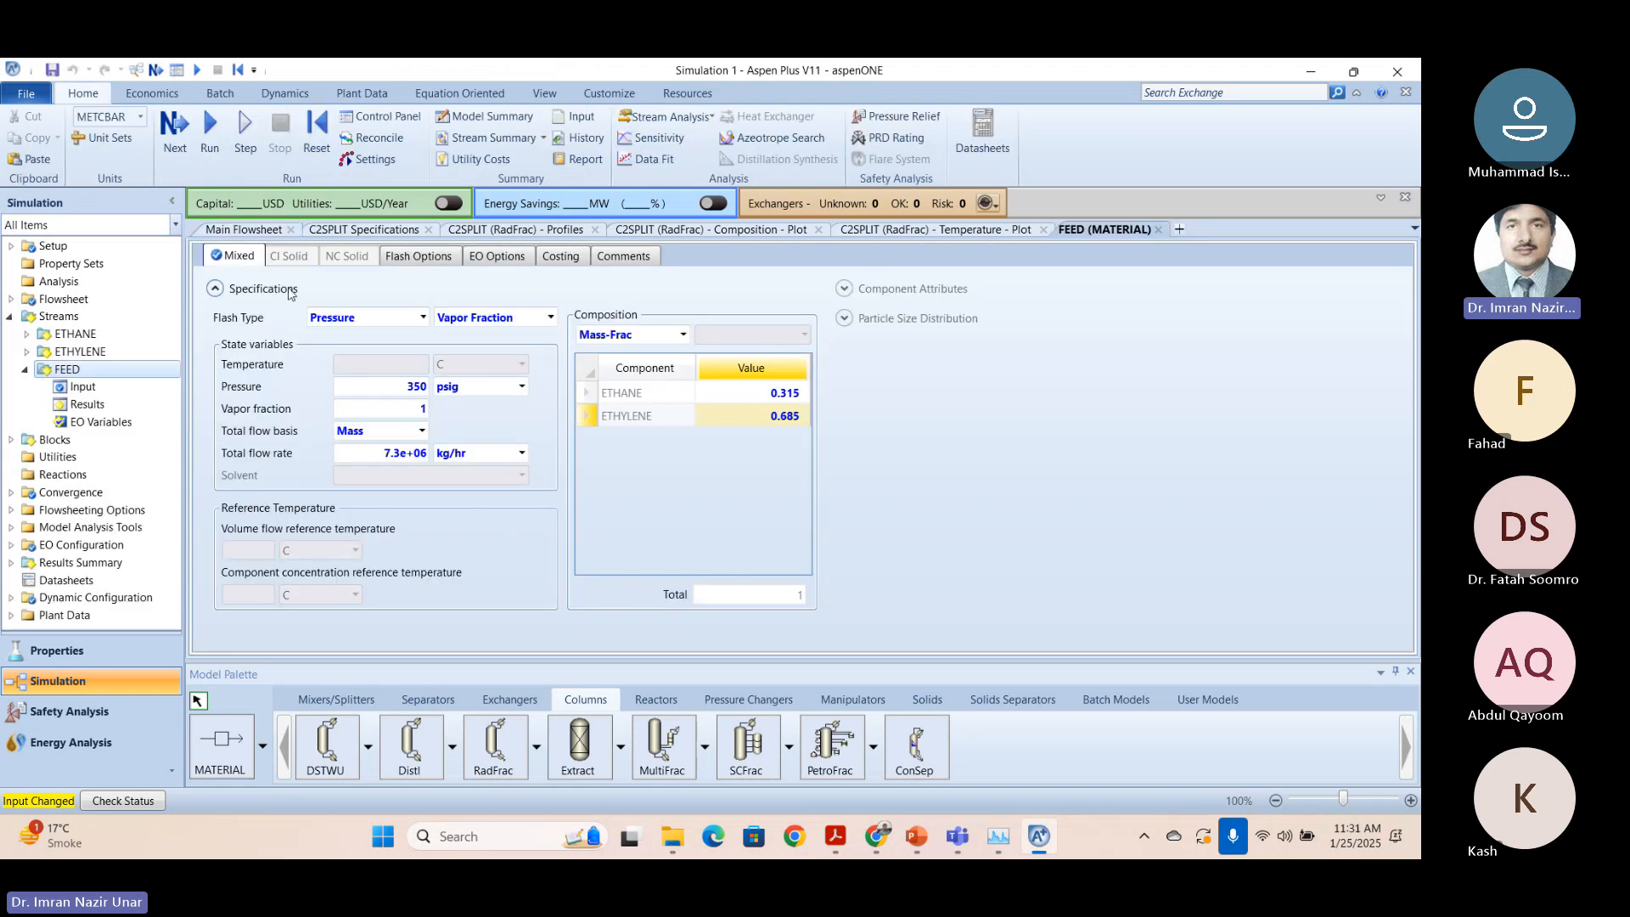
{"action": "left_click", "coordinate": [25, 370]}
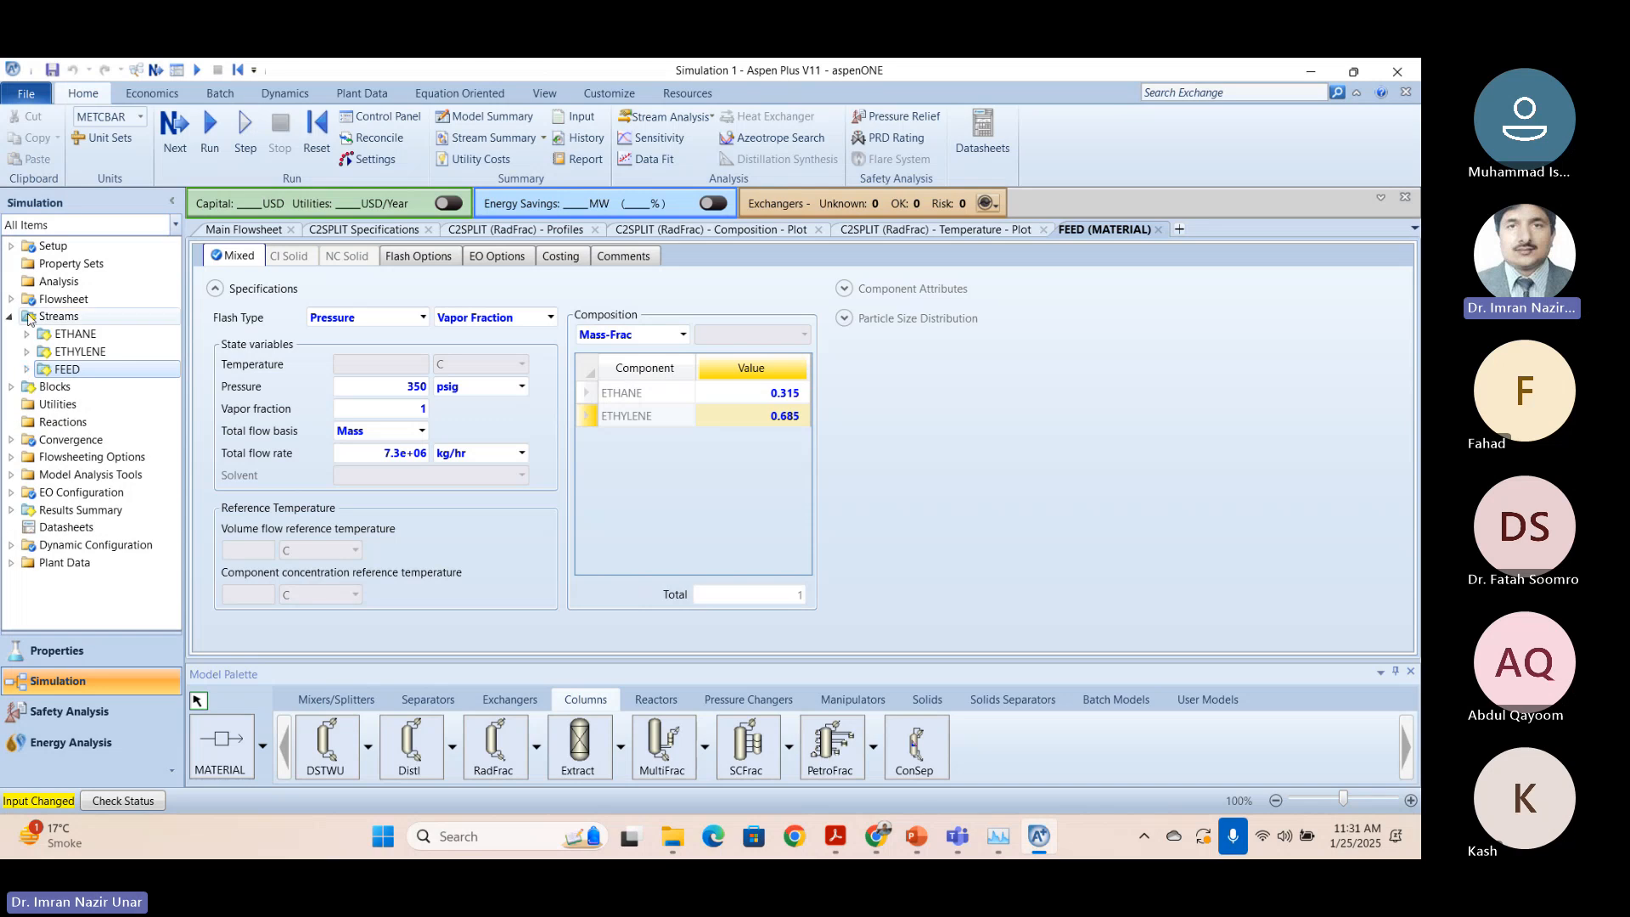
{"action": "double_click", "coordinate": [51, 316]}
{"action": "left_click", "coordinate": [242, 230]}
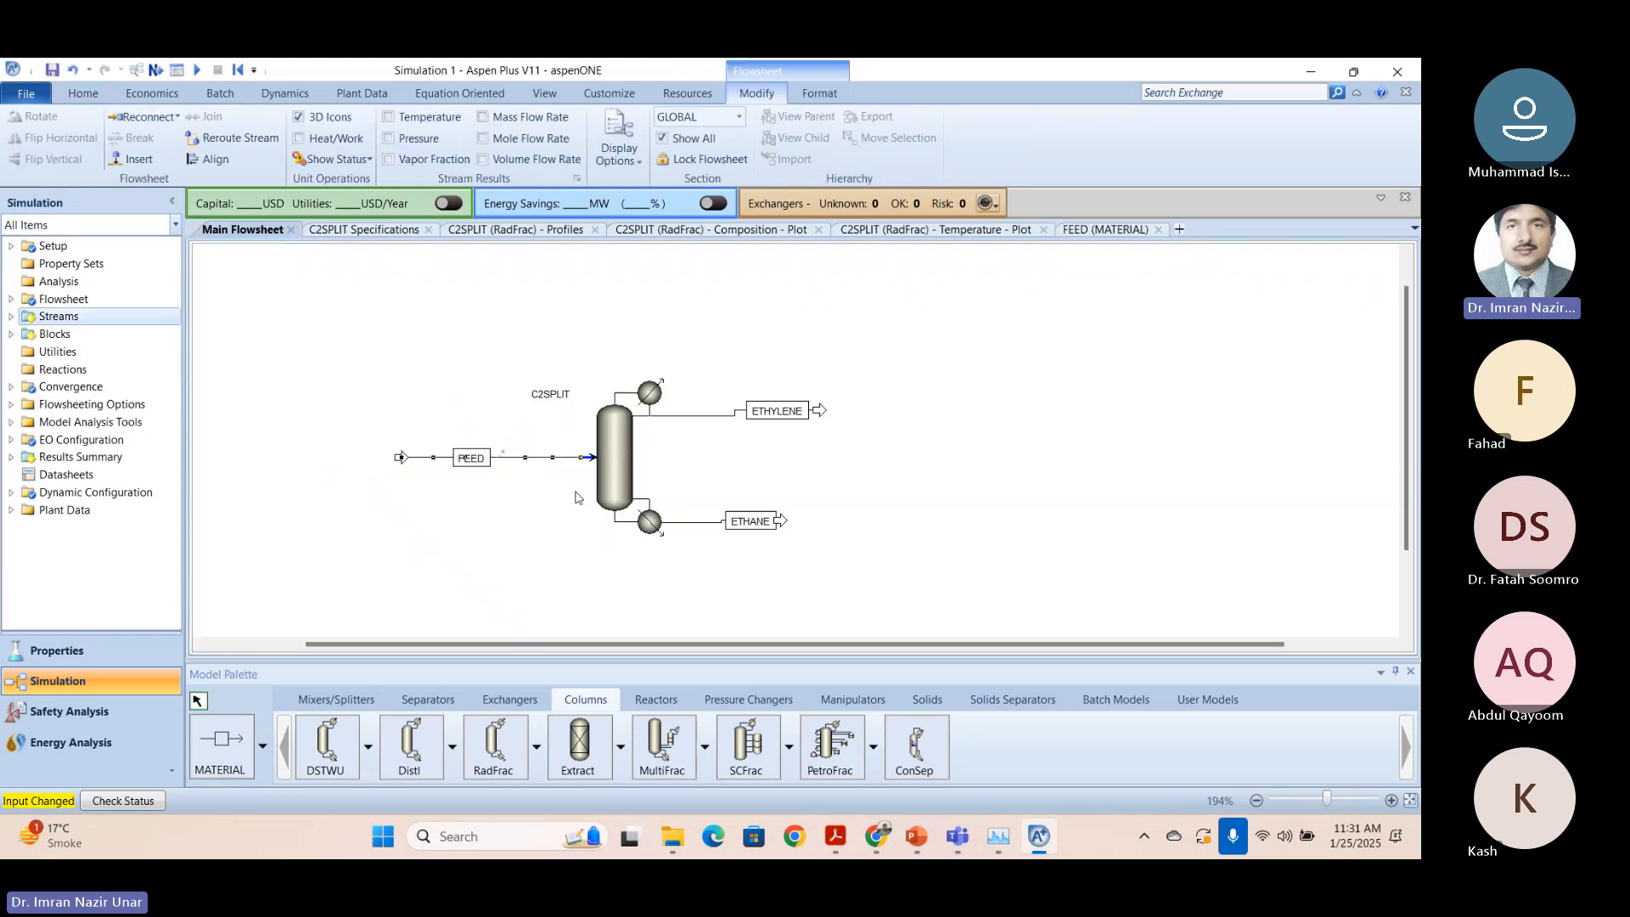
Open the FEED stream's input form through the navigation tree, and return to the main flowsheet.
{"action": "left_click", "coordinate": [580, 494]}
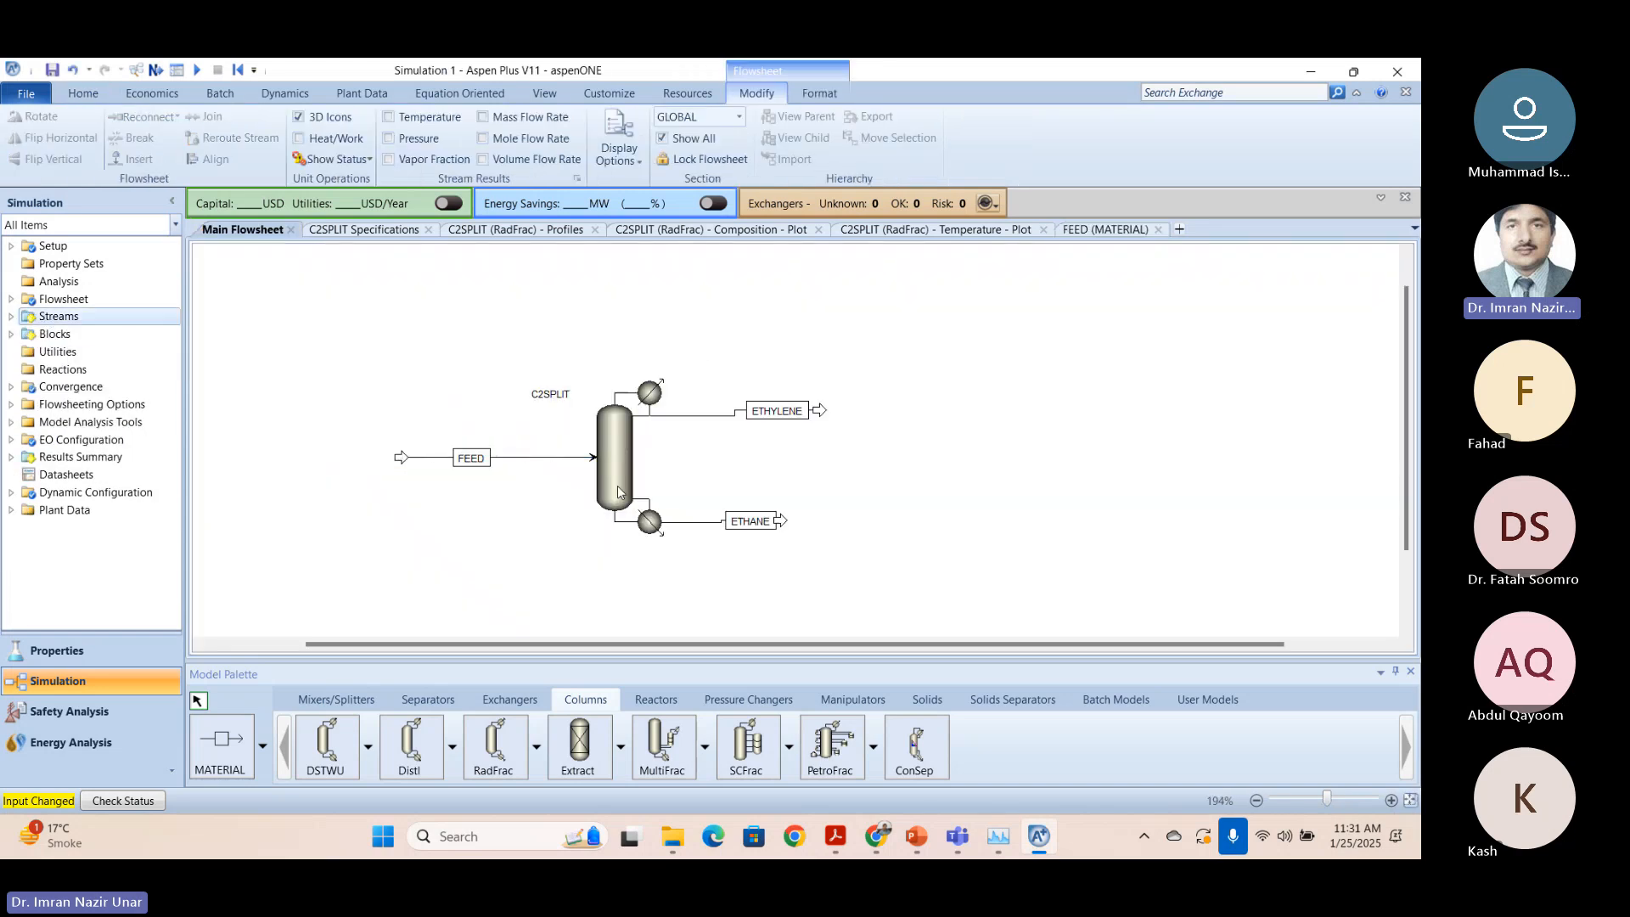
{"action": "left_click", "coordinate": [7, 317]}
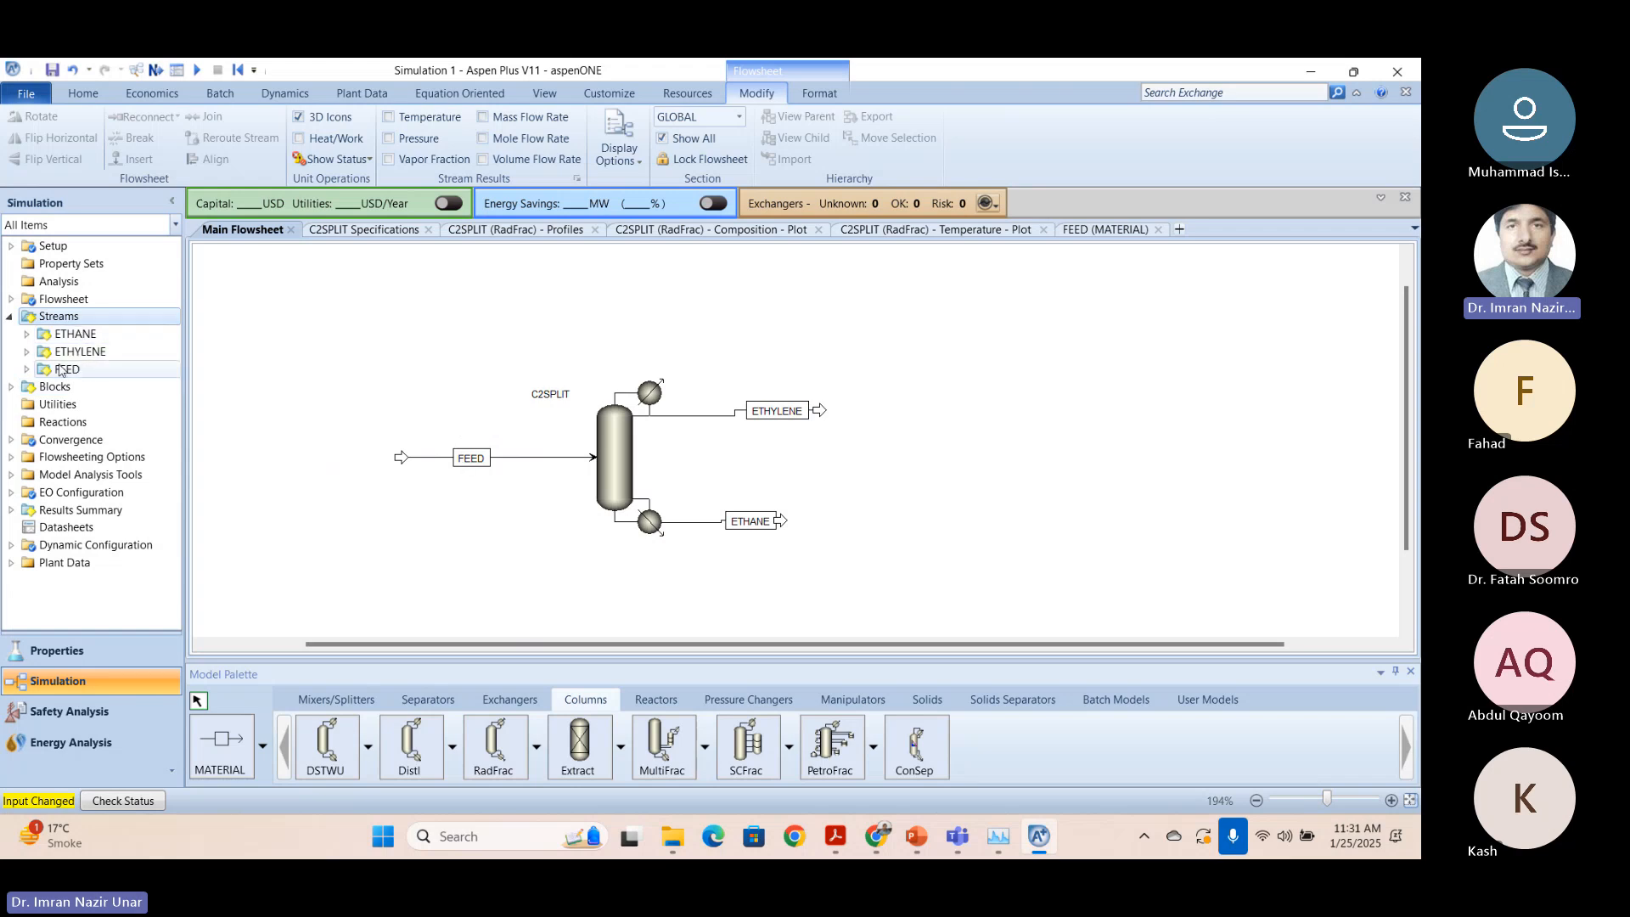
{"action": "left_click", "coordinate": [30, 371]}
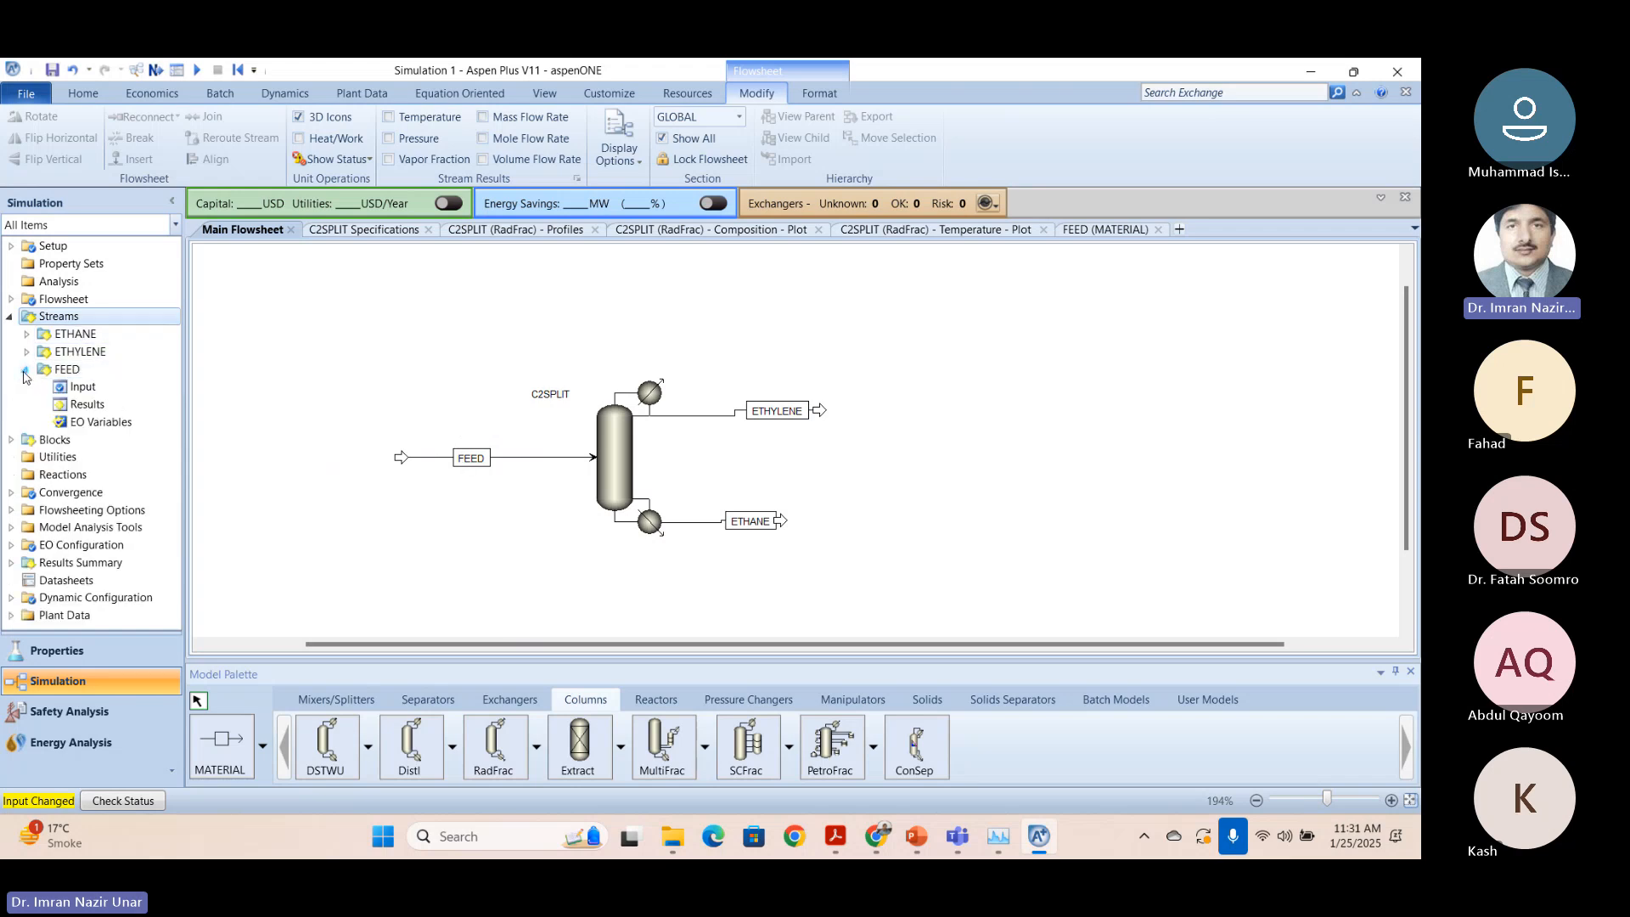
{"action": "left_click", "coordinate": [83, 387]}
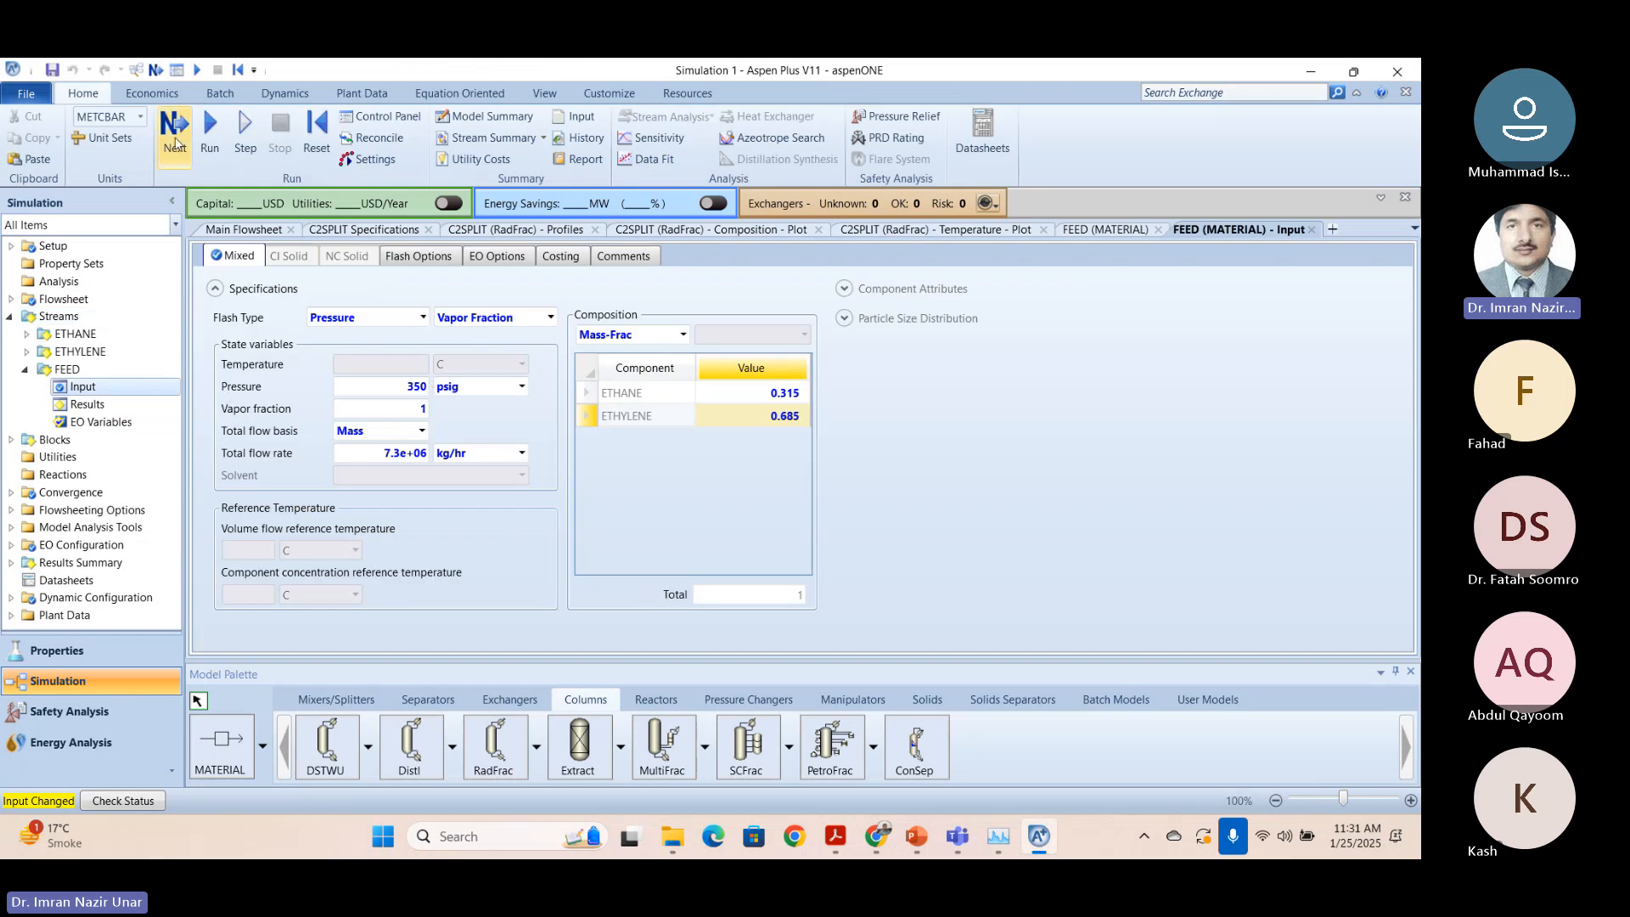
{"action": "left_click", "coordinate": [242, 230]}
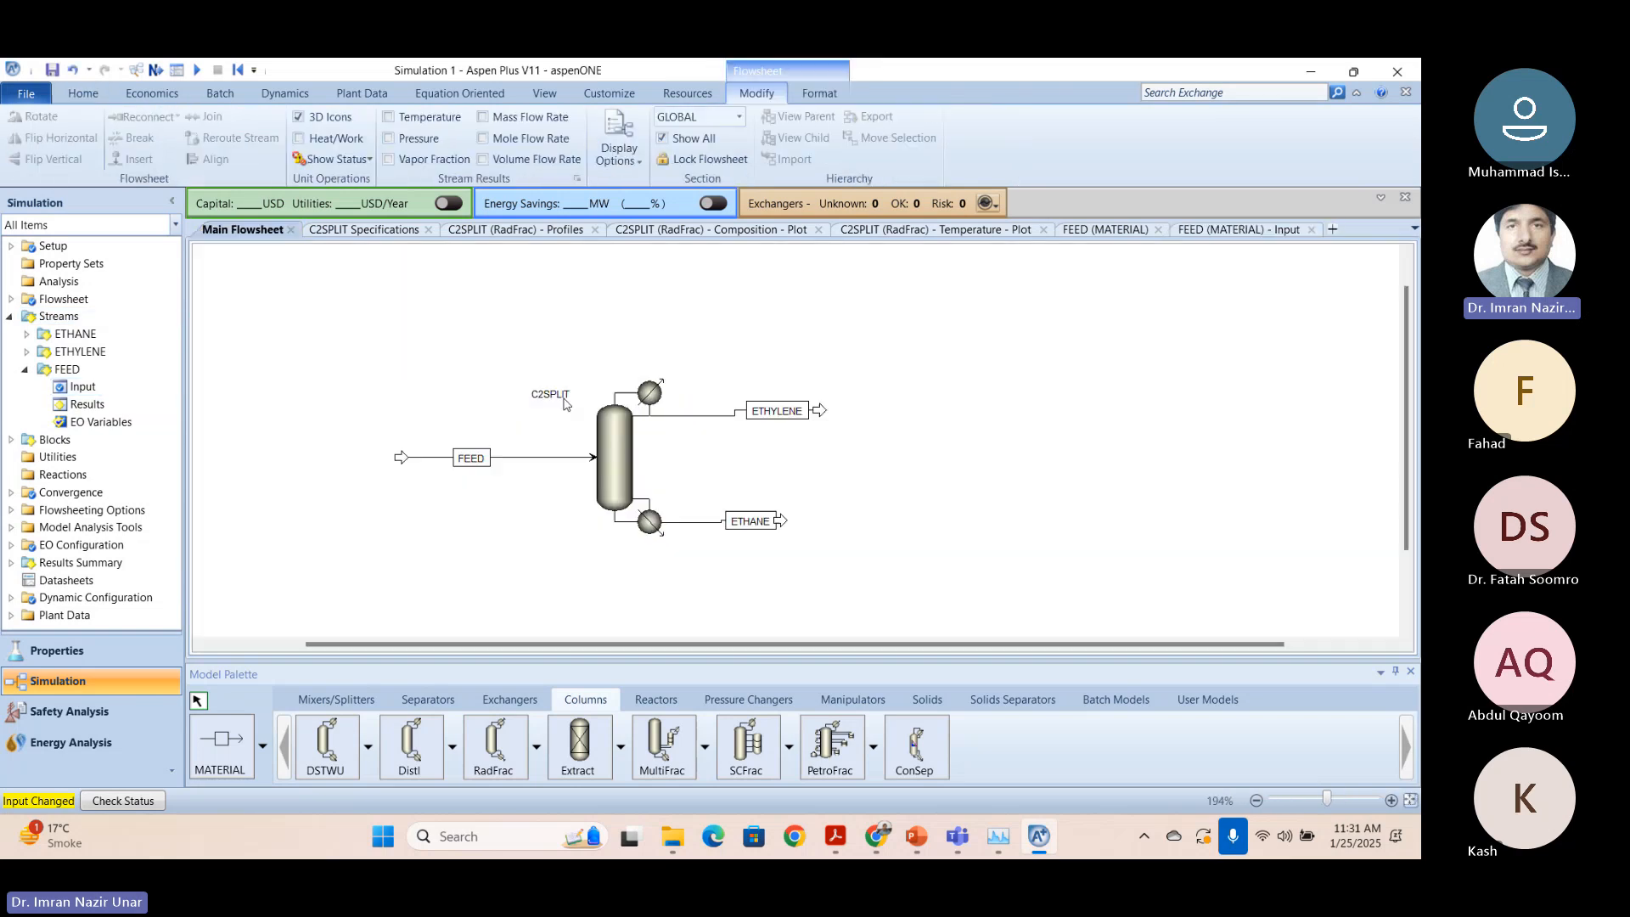
View C2SPLIT's RadFrac configuration from the flowsheet, collapse the Blocks and Streams branches, and return to the main flowsheet.
{"action": "double_click", "coordinate": [616, 451]}
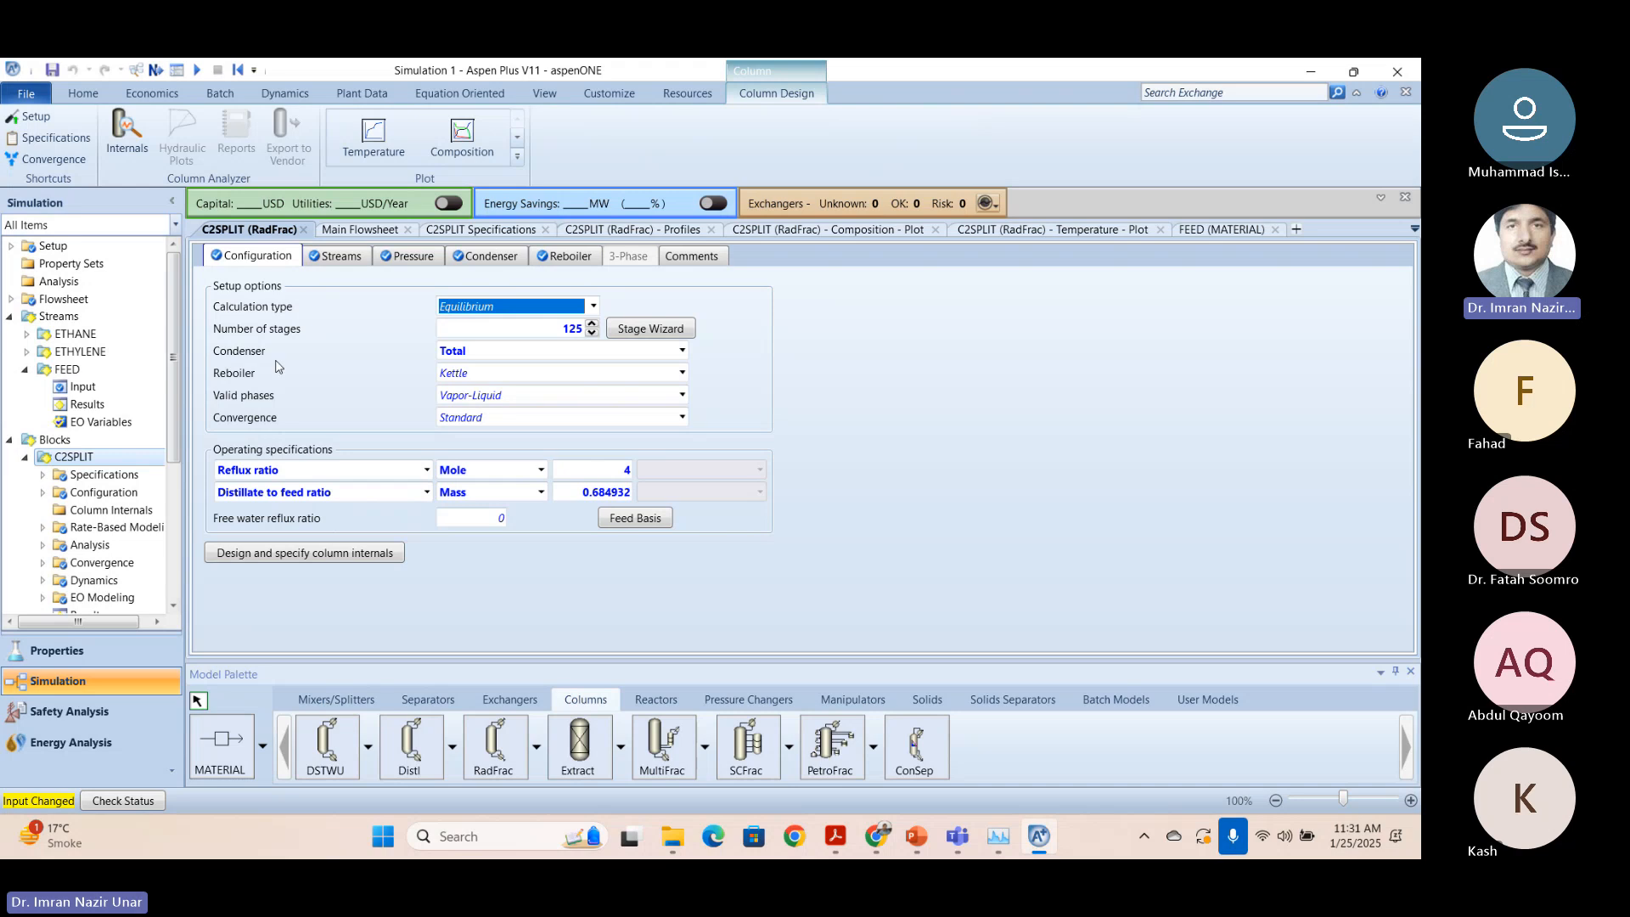
{"action": "left_click", "coordinate": [10, 439]}
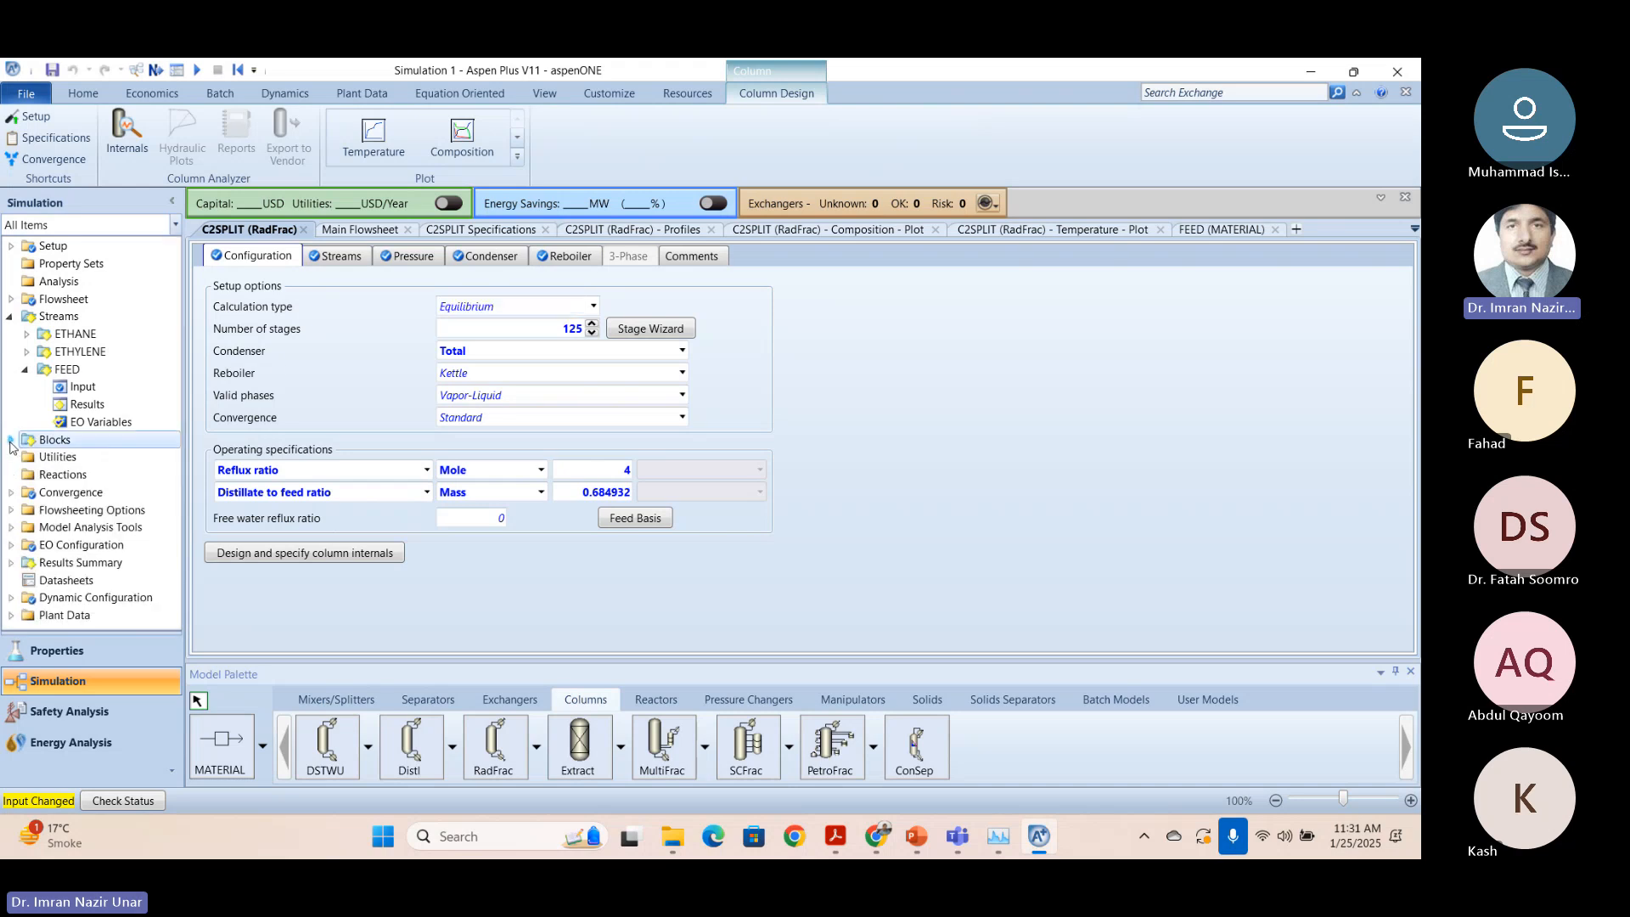
{"action": "left_click", "coordinate": [10, 316]}
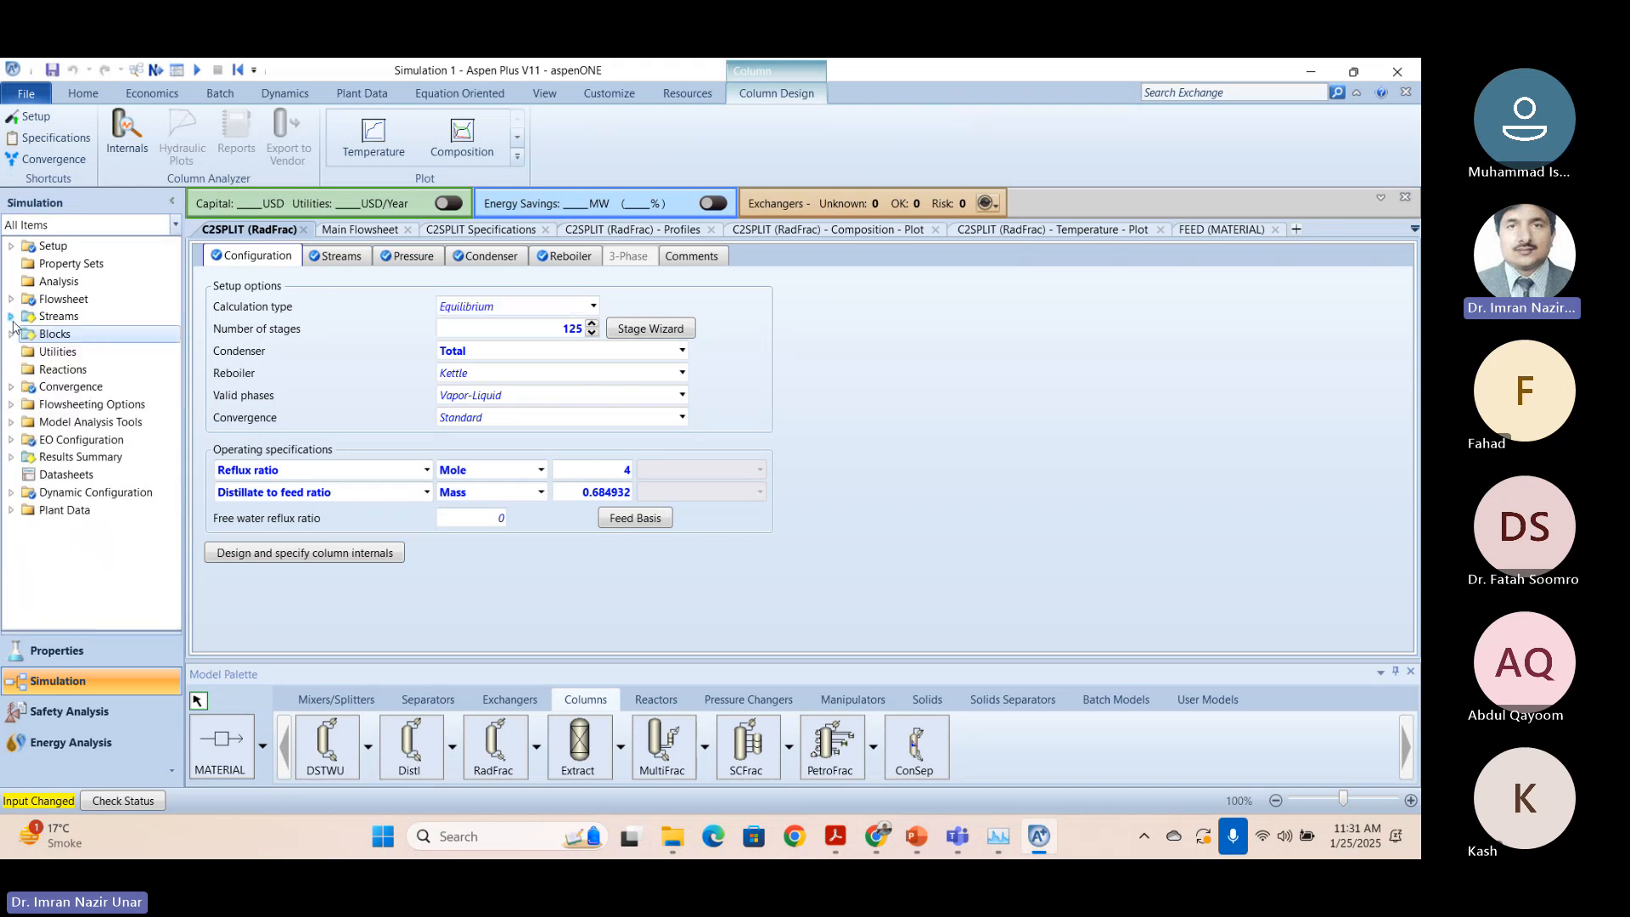
{"action": "left_click", "coordinate": [360, 229]}
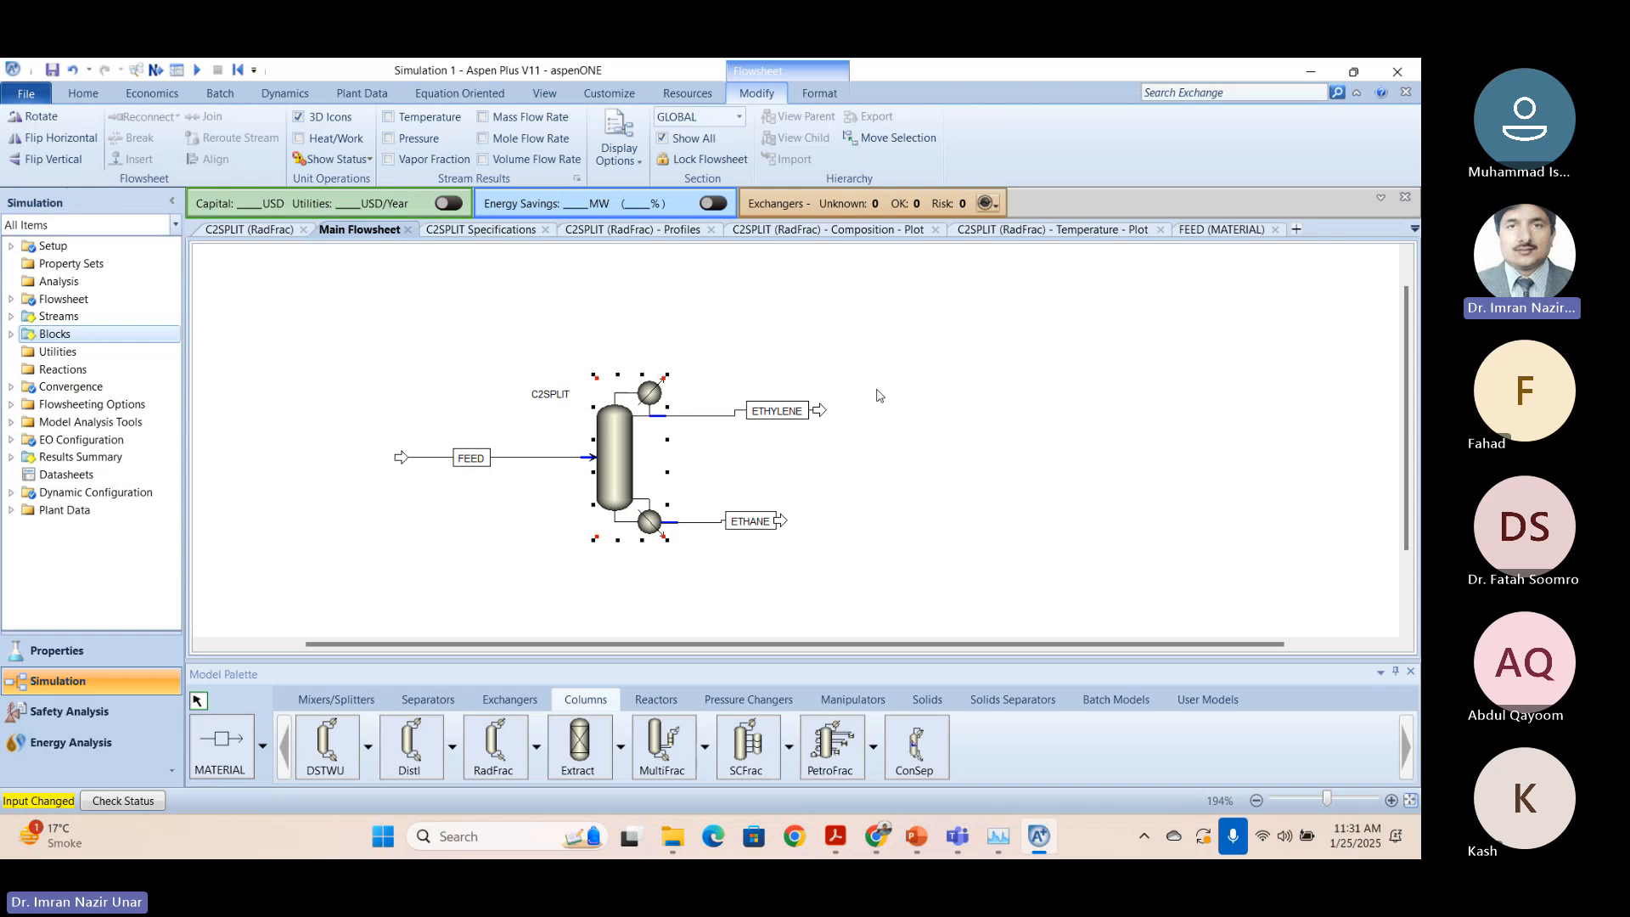
Open C2SPLIT's Specifications through the navigation tree, view its RadFrac form, and return to the main flowsheet with nothing selected.
{"action": "left_click", "coordinate": [10, 333]}
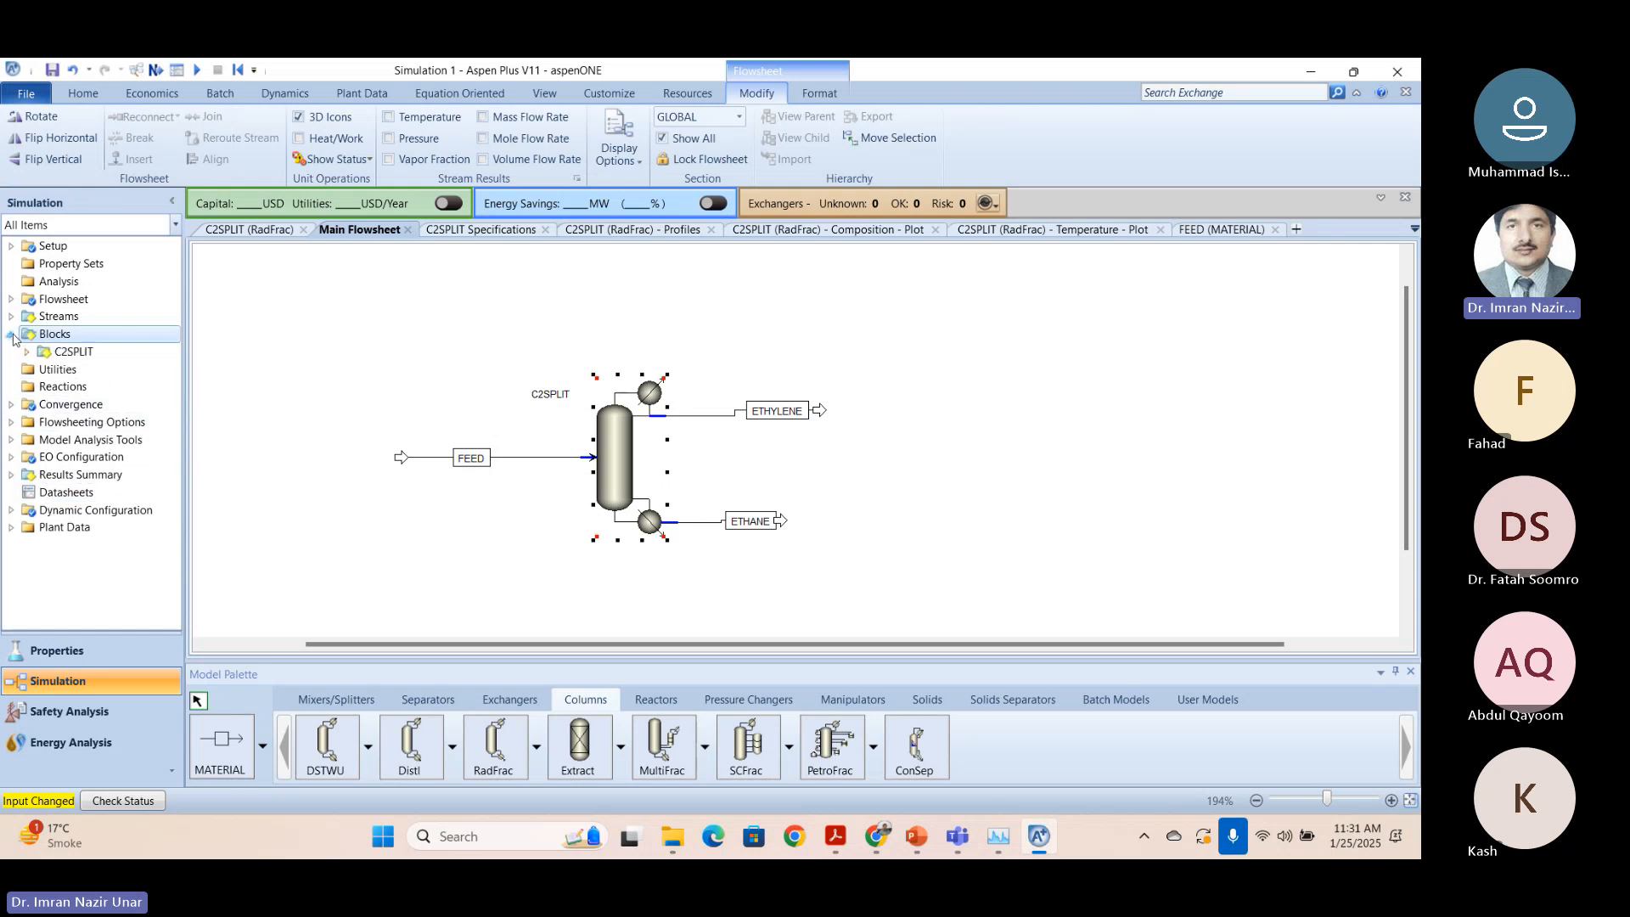
{"action": "left_click", "coordinate": [27, 352]}
{"action": "left_click", "coordinate": [93, 369]}
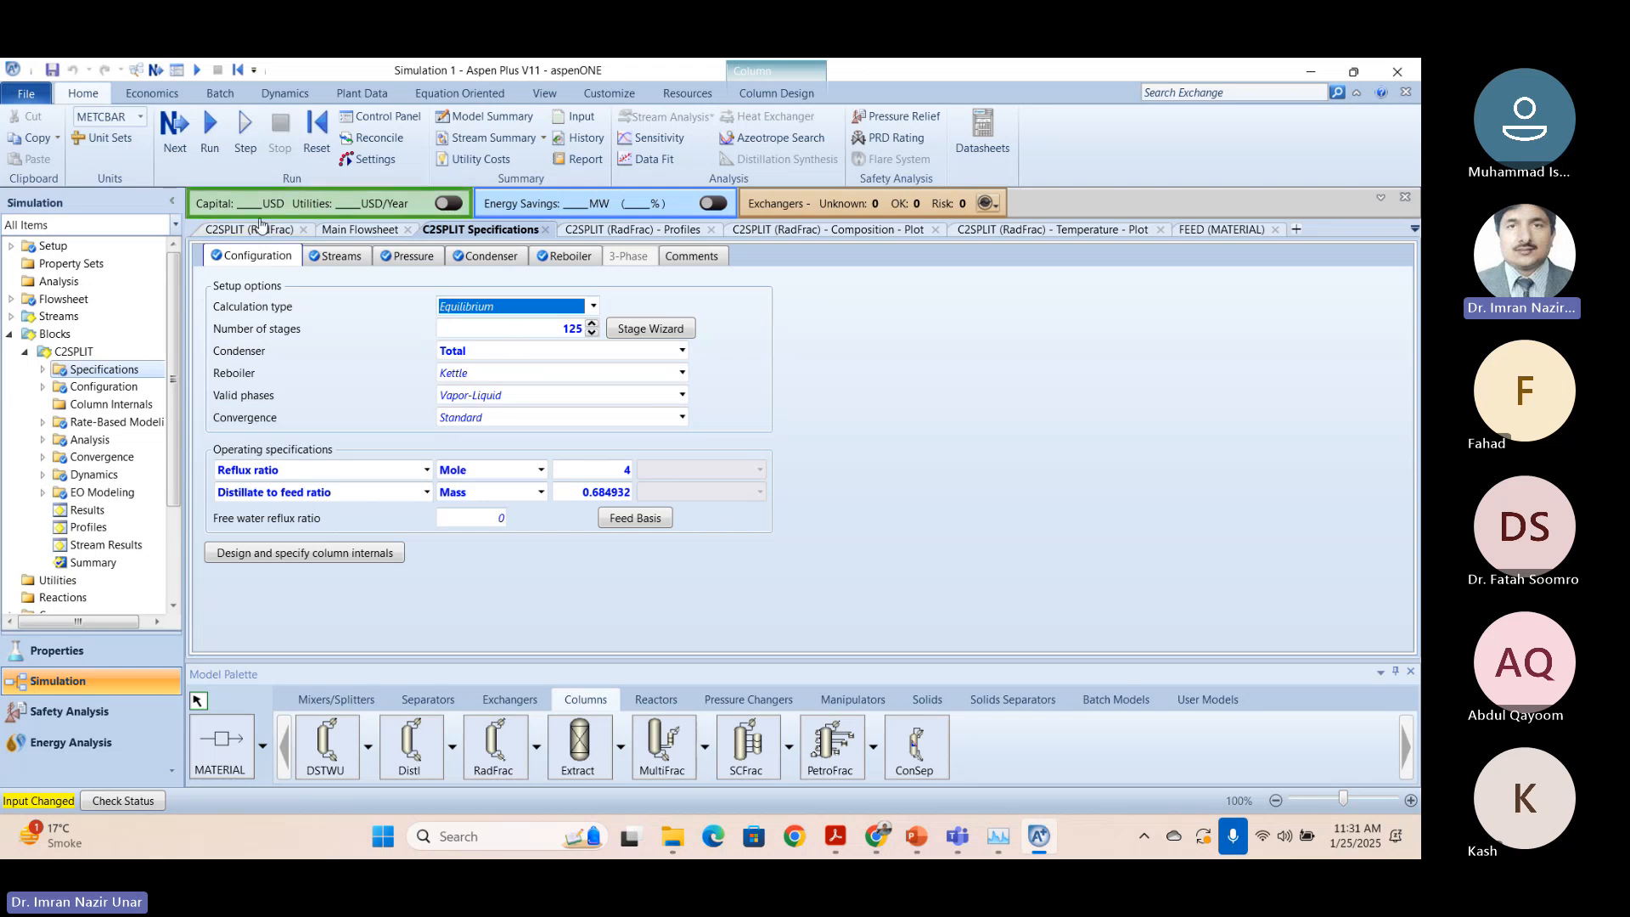
{"action": "left_click", "coordinate": [259, 229]}
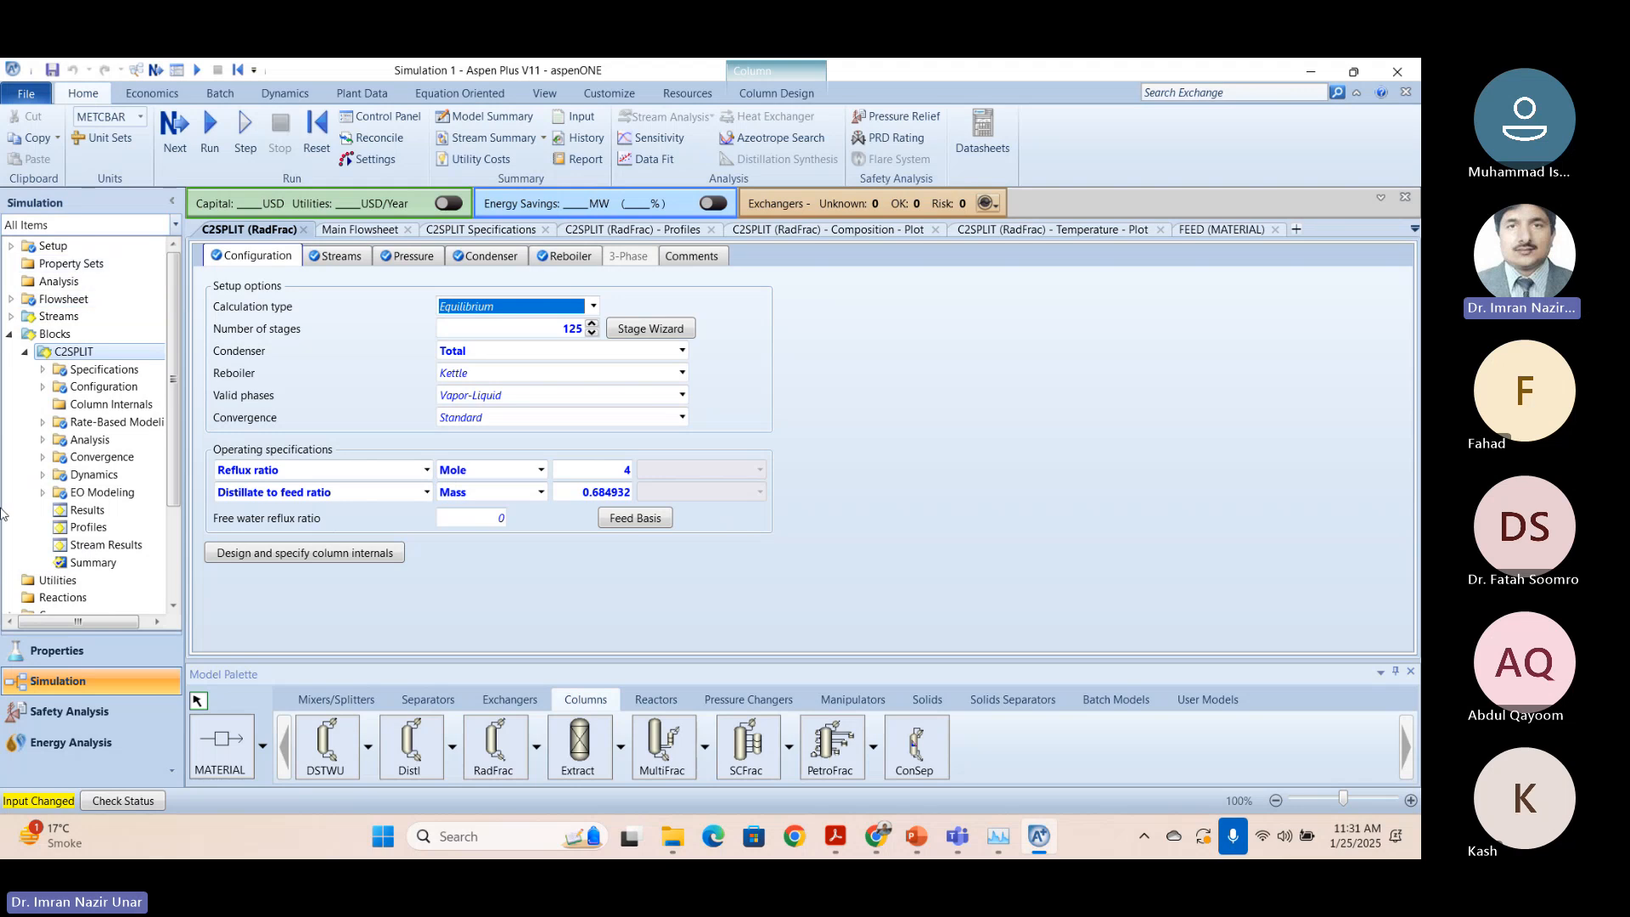
{"action": "left_click", "coordinate": [363, 230]}
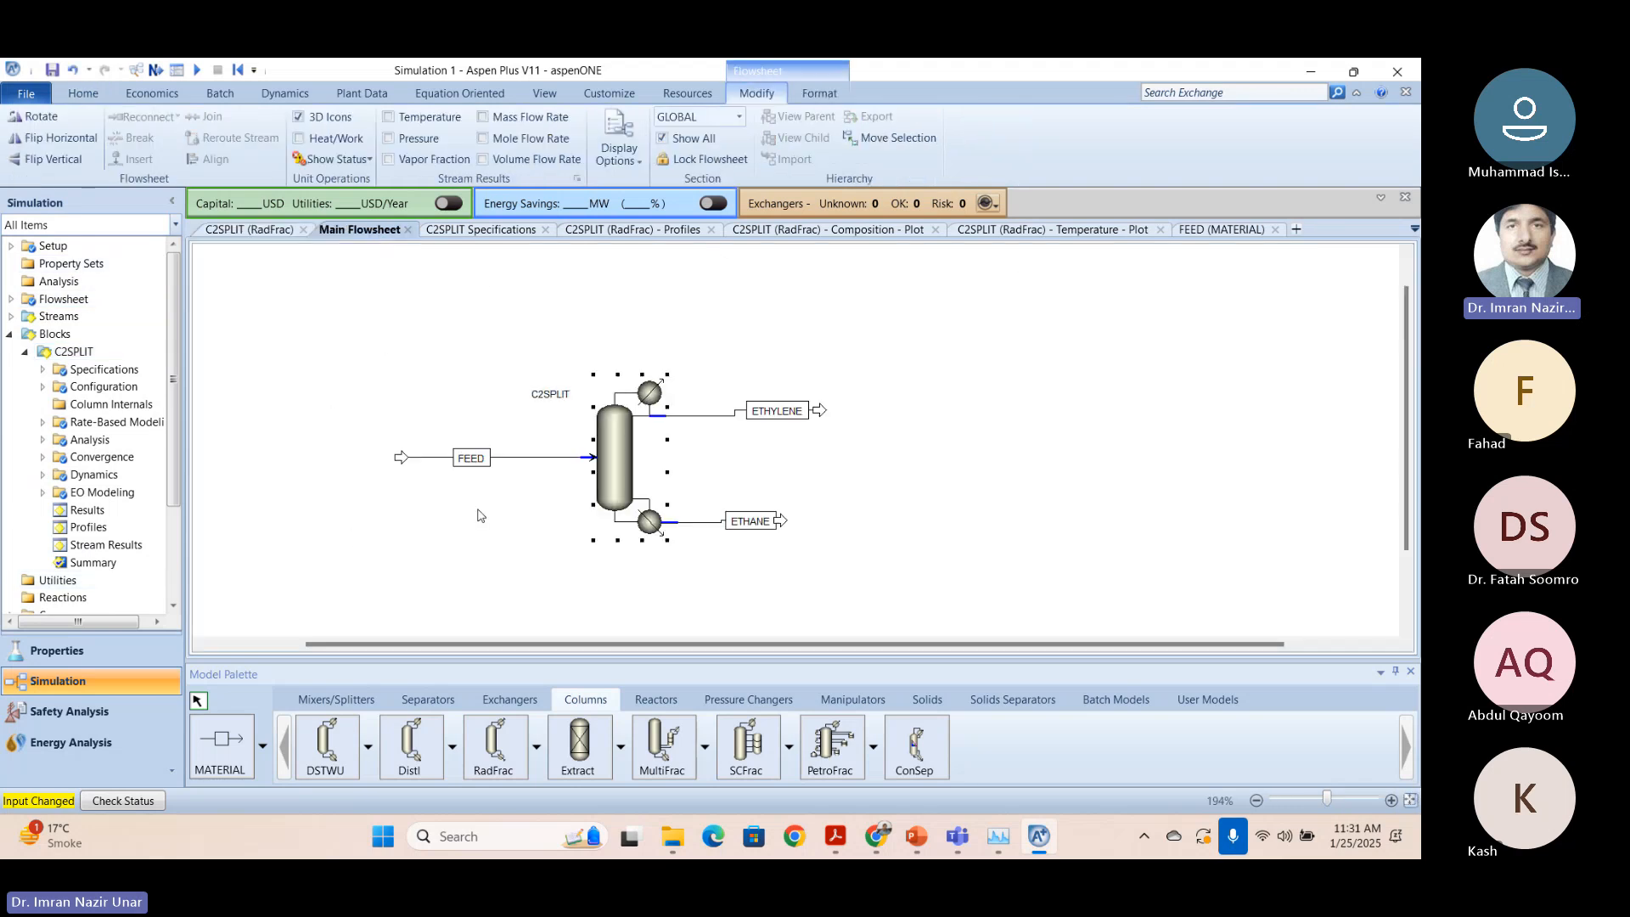
{"action": "left_click", "coordinate": [976, 437]}
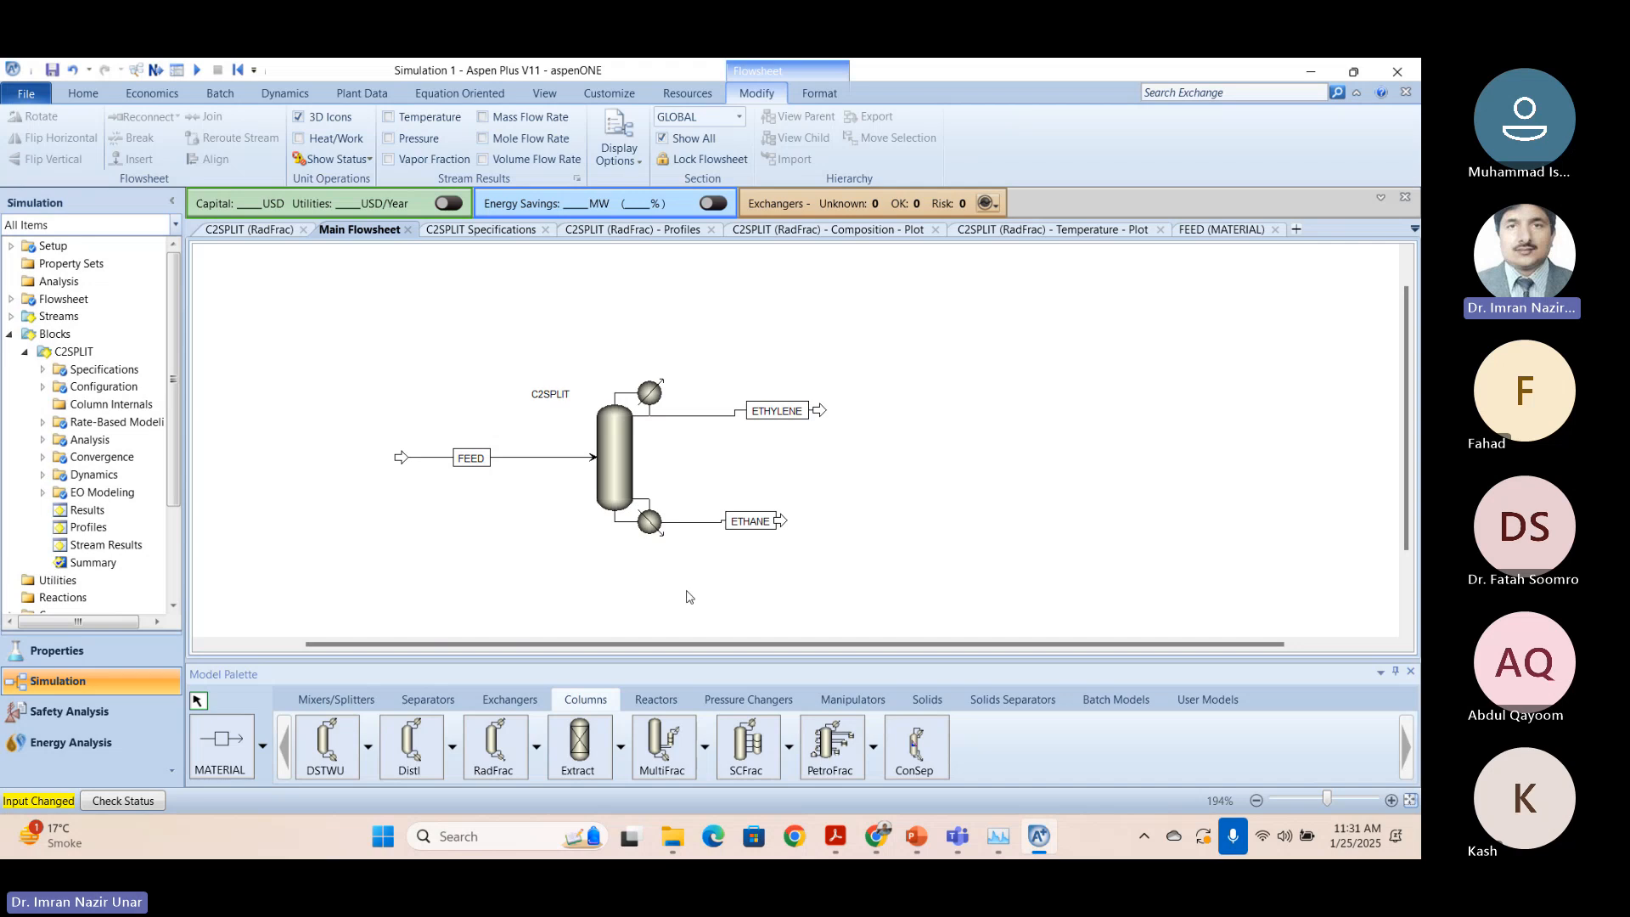
Place a Mixer block named 25 to the right of the ETHYLENE stream on the flowsheet.
{"action": "left_click", "coordinate": [354, 705]}
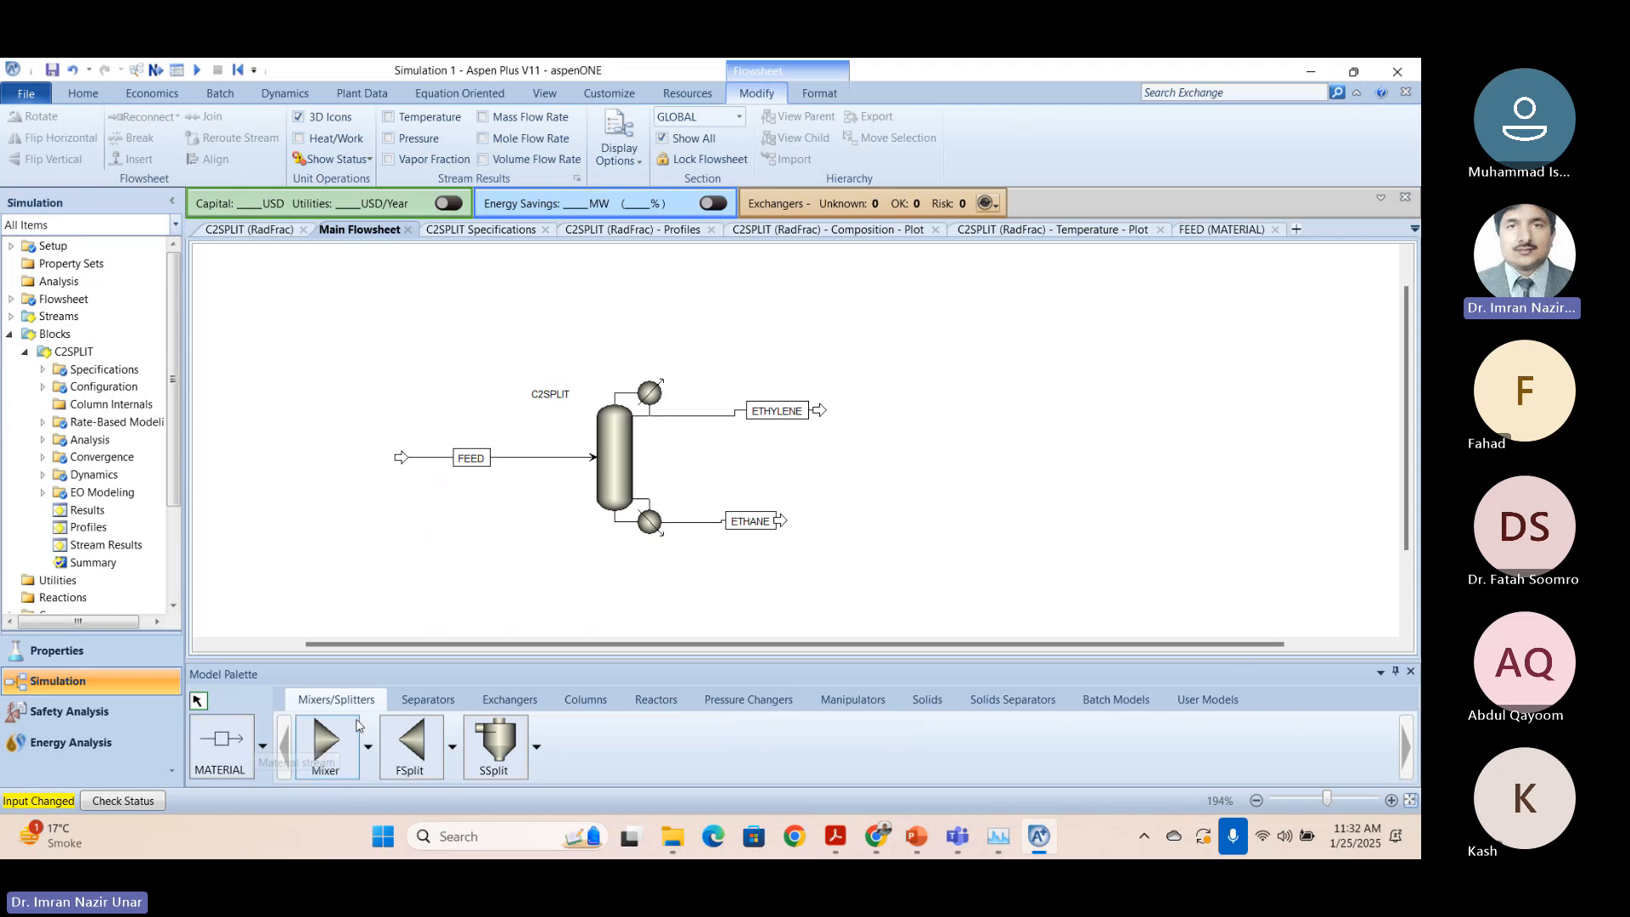
{"action": "left_click", "coordinate": [327, 743]}
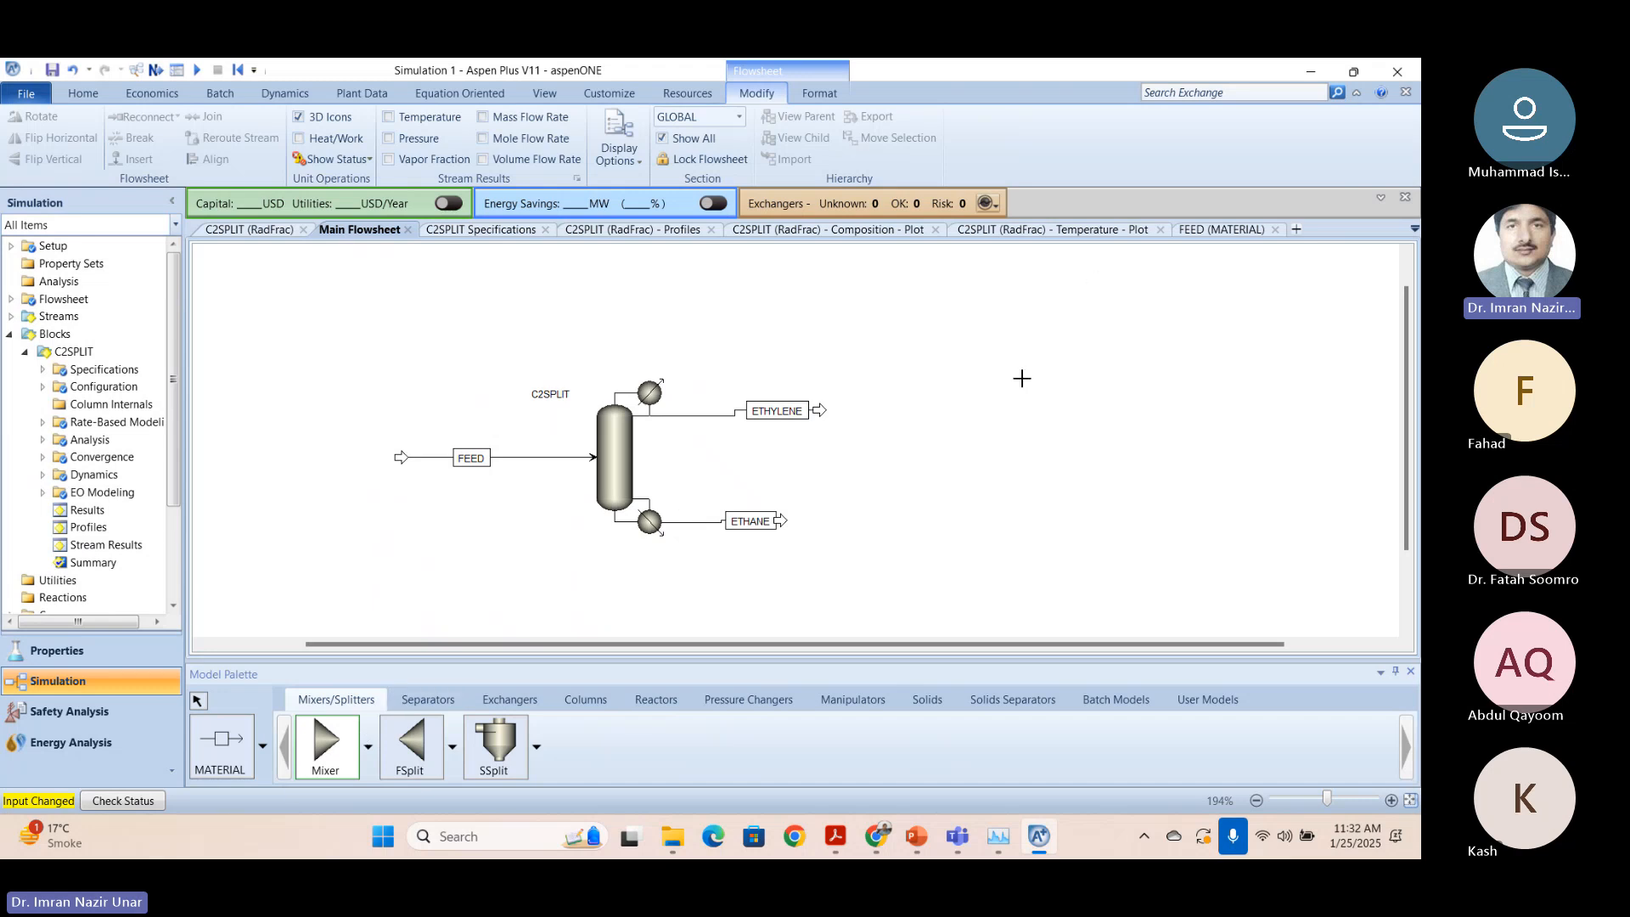
{"action": "left_click", "coordinate": [843, 495]}
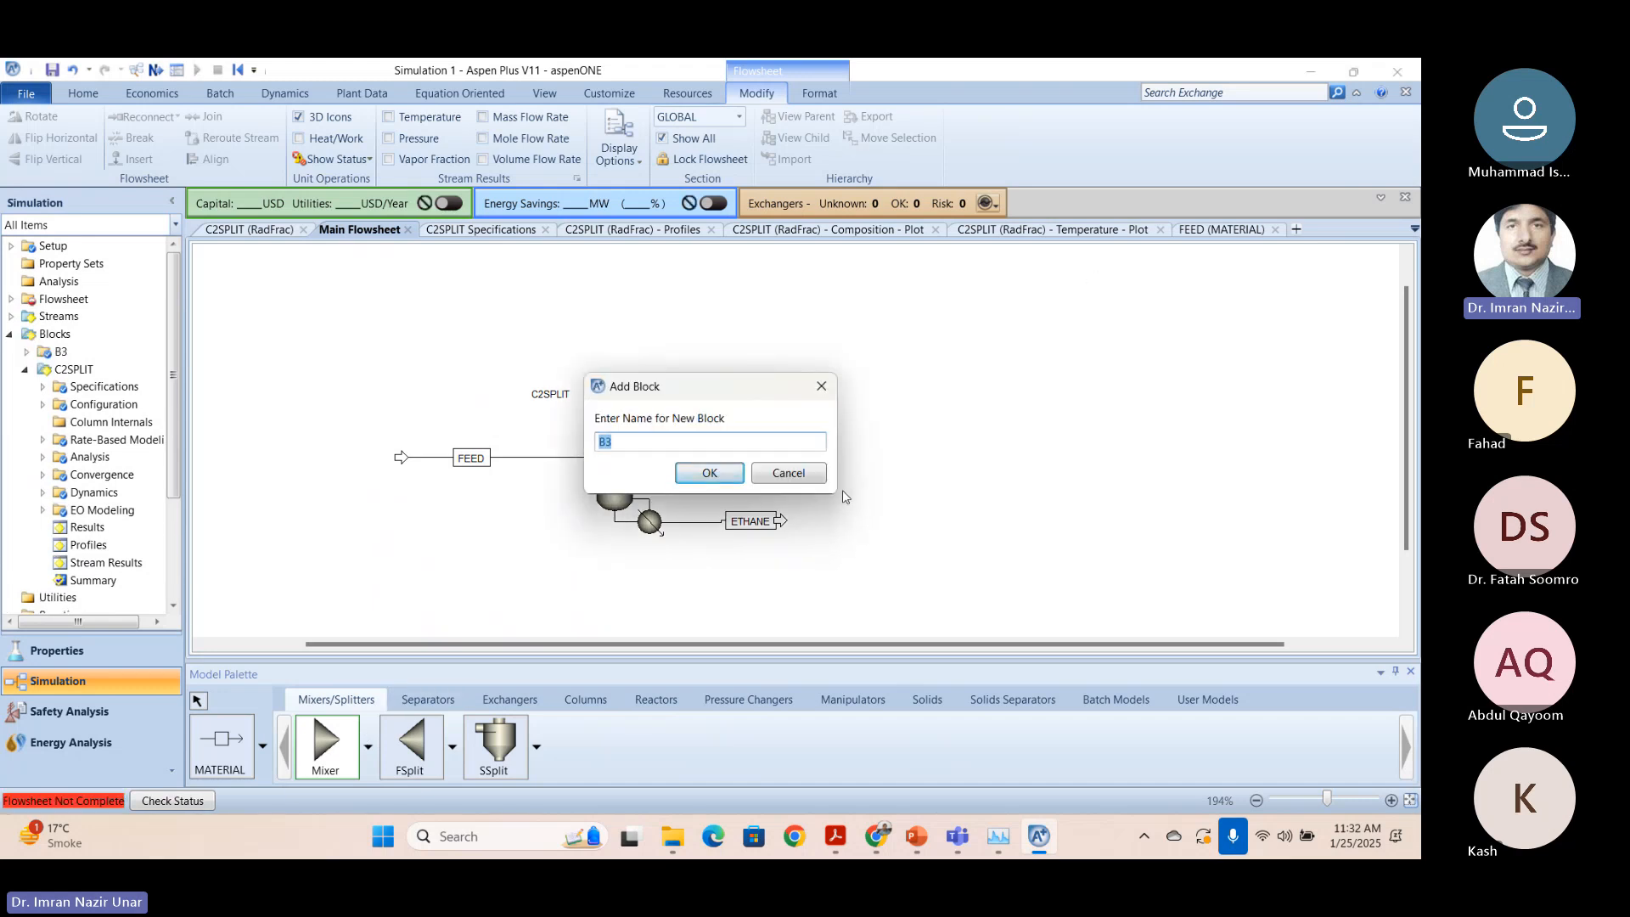
{"action": "type", "text": "25"}
{"action": "key", "text": "Return"}
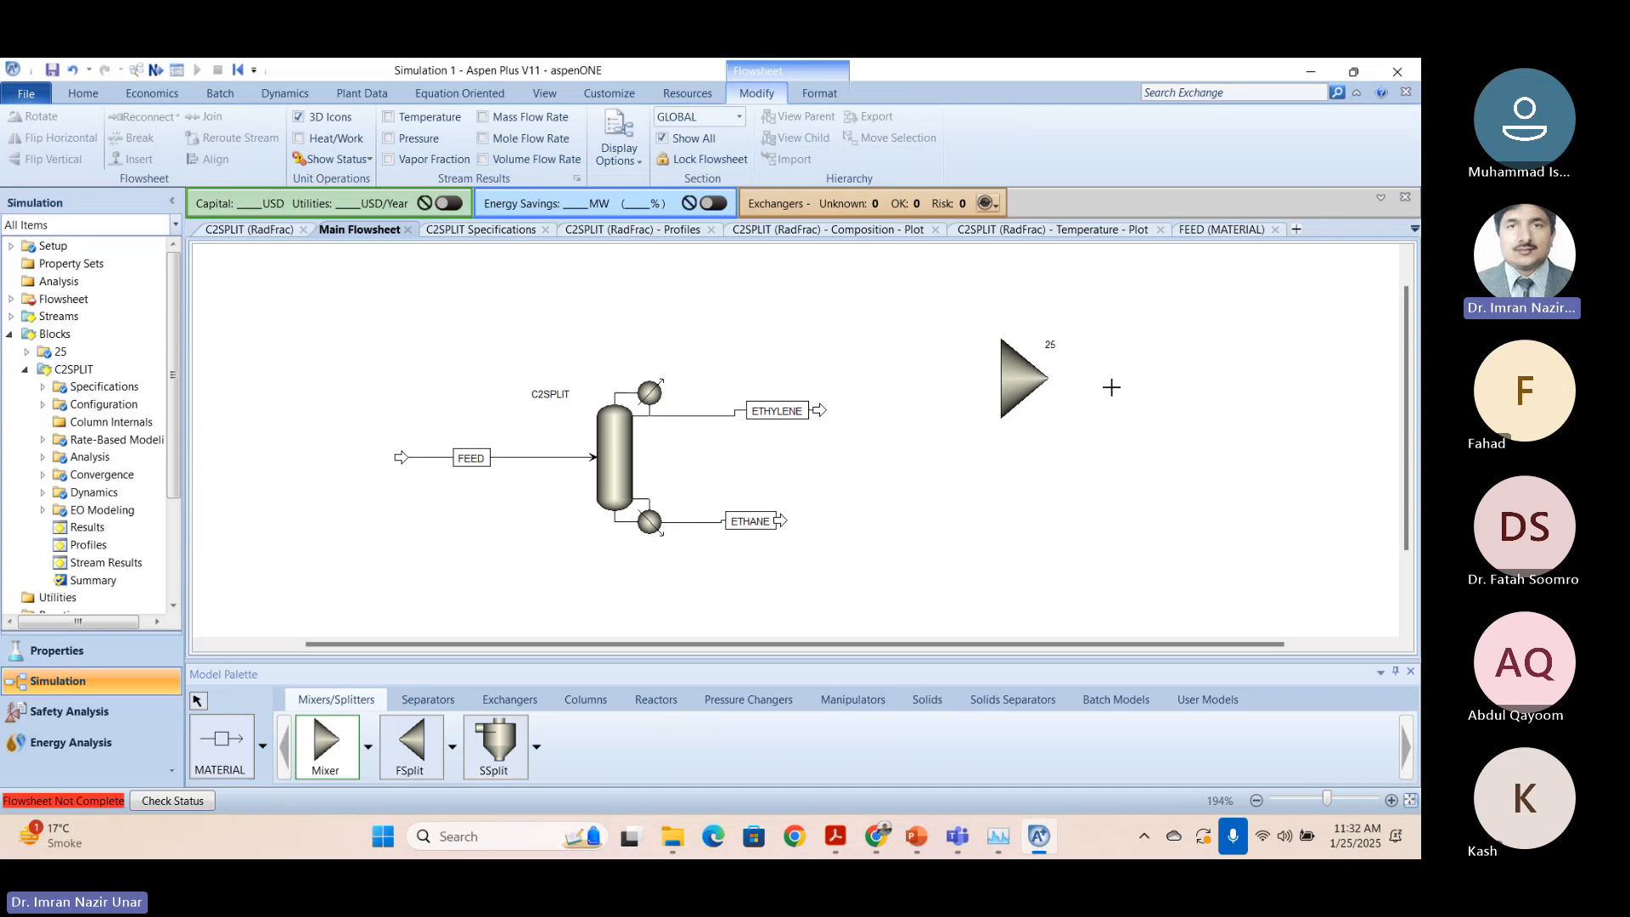
Place a second Mixer block beside block 25 with the default name, and leave block insertion mode.
{"action": "left_click", "coordinate": [1135, 371]}
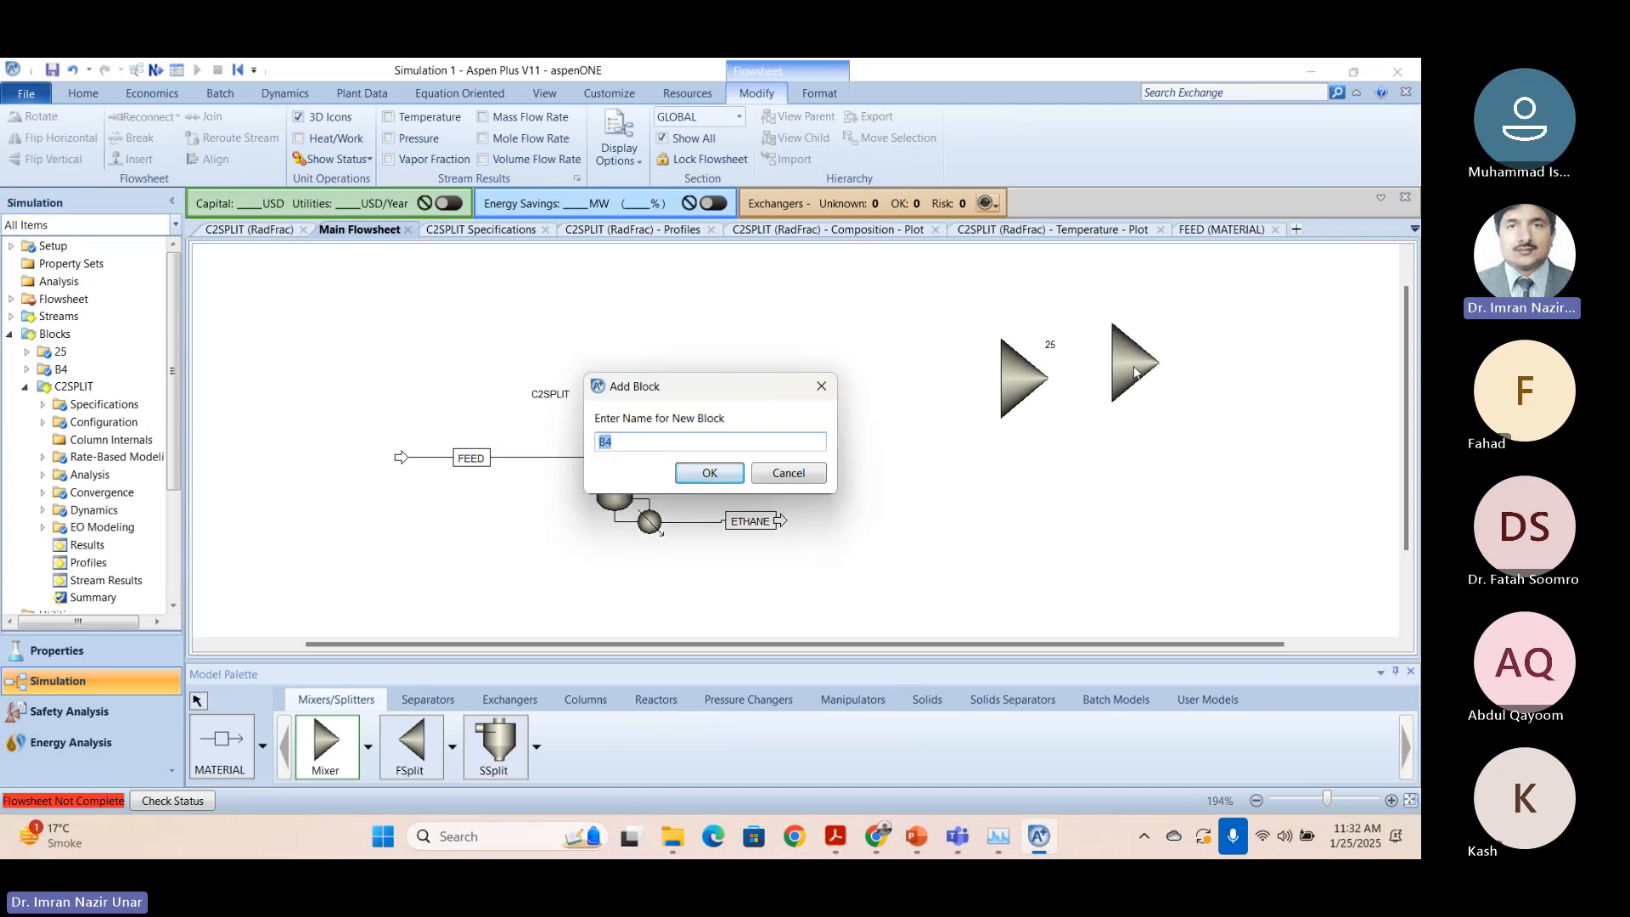
{"action": "left_click", "coordinate": [707, 475]}
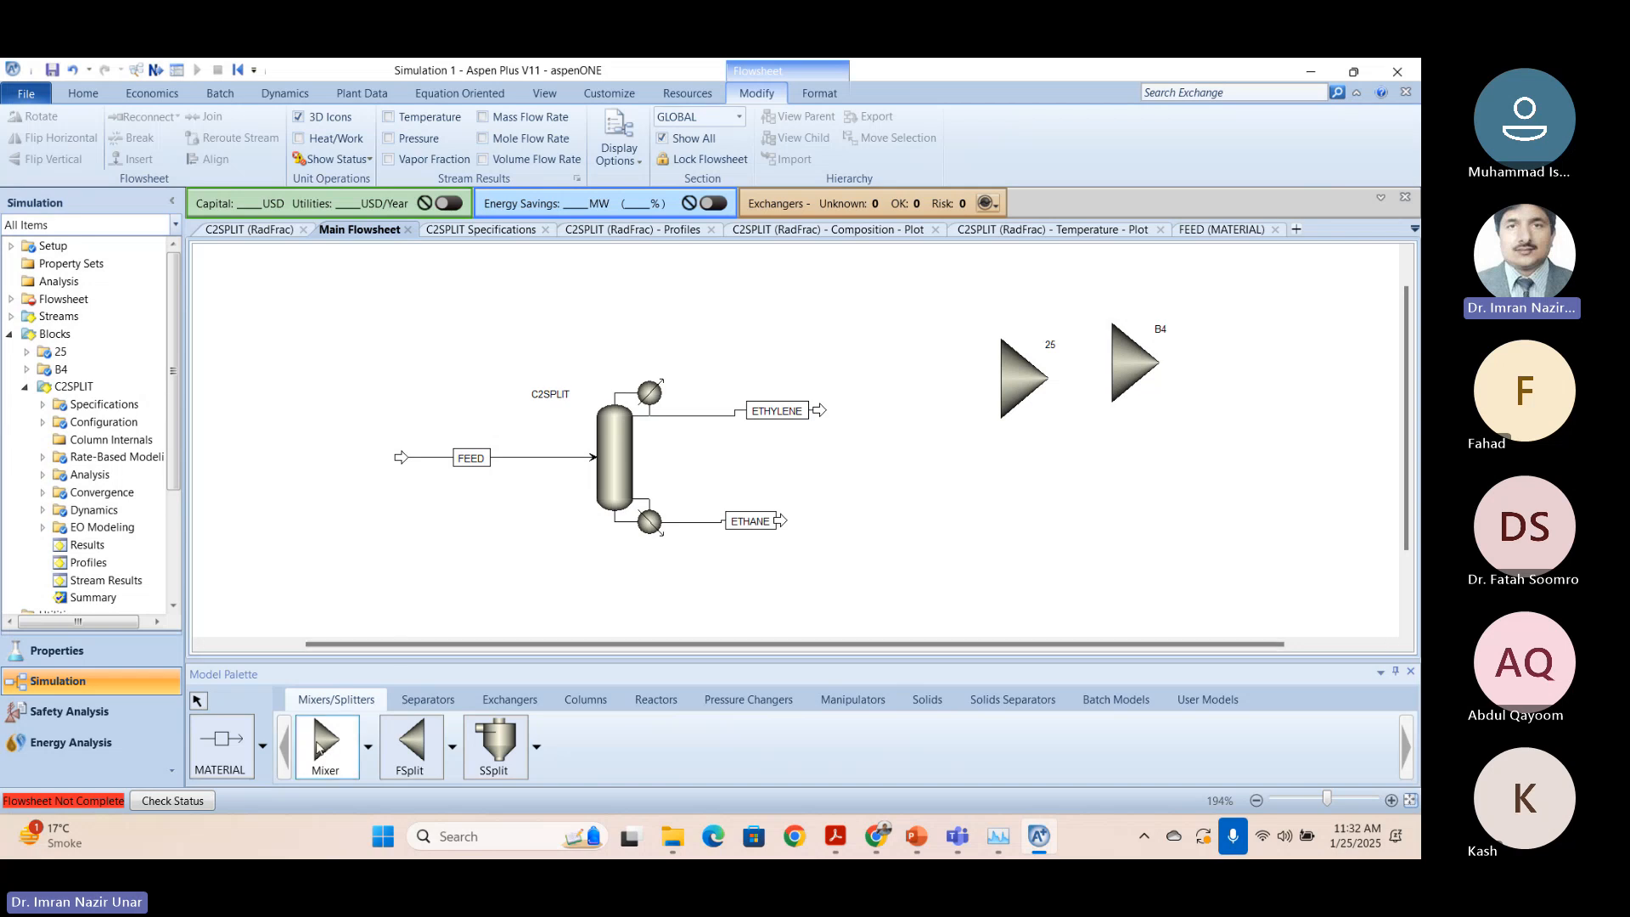
{"action": "right_click", "coordinate": [1216, 376]}
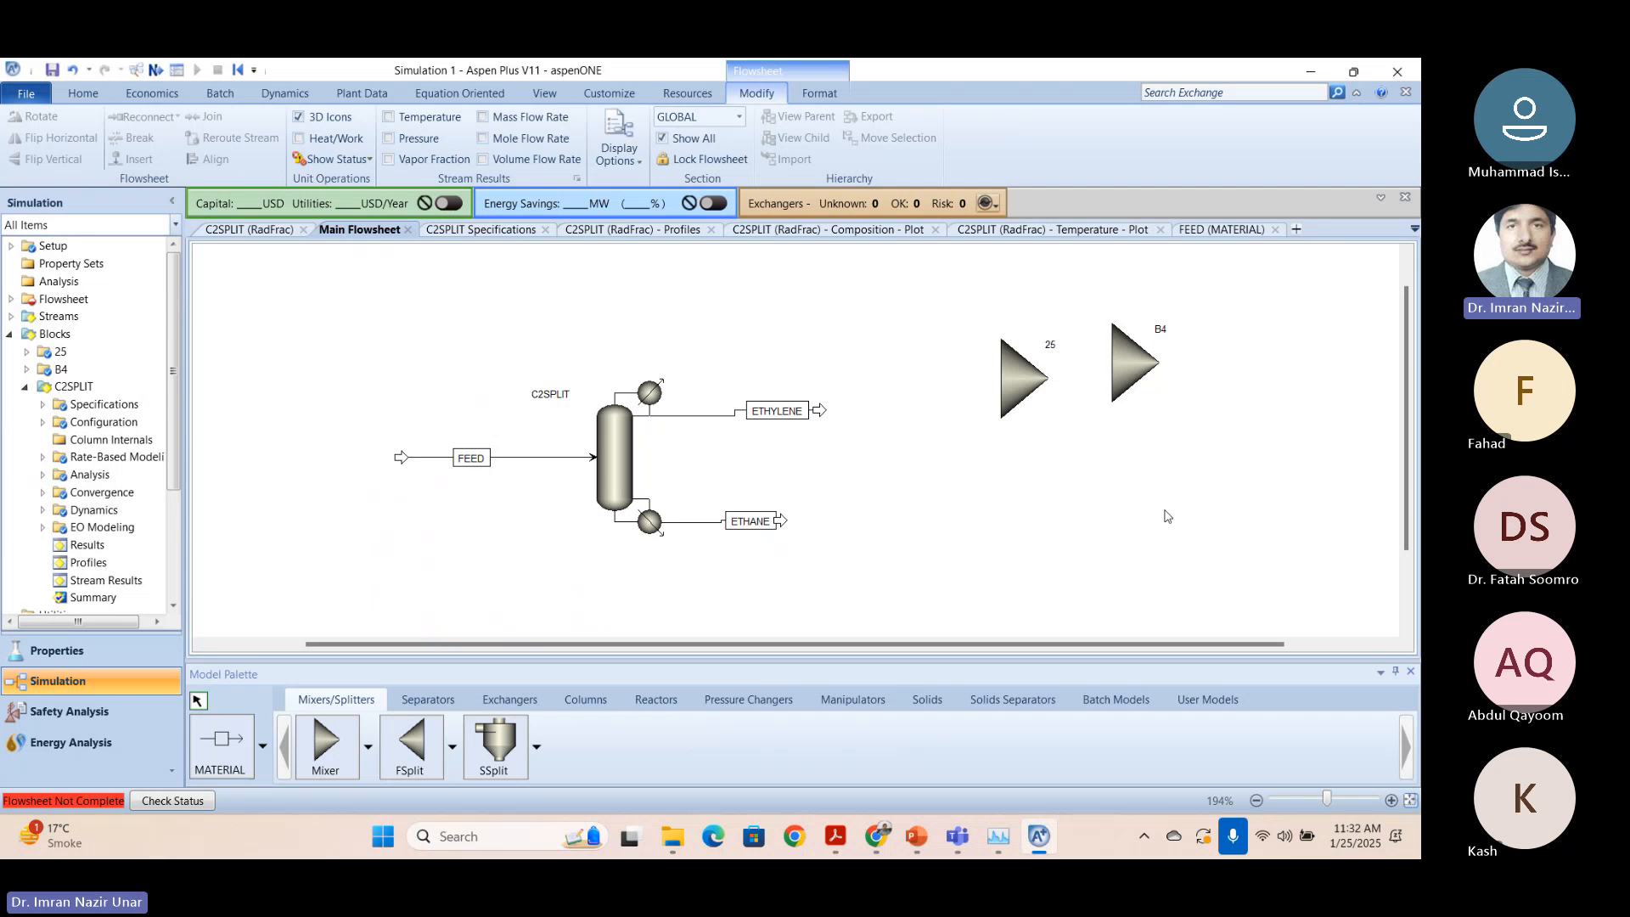
Delete the second Mixer block, B4, from the flowsheet.
{"action": "left_click", "coordinate": [756, 520]}
{"action": "left_click", "coordinate": [857, 291]}
{"action": "left_click", "coordinate": [1140, 349]}
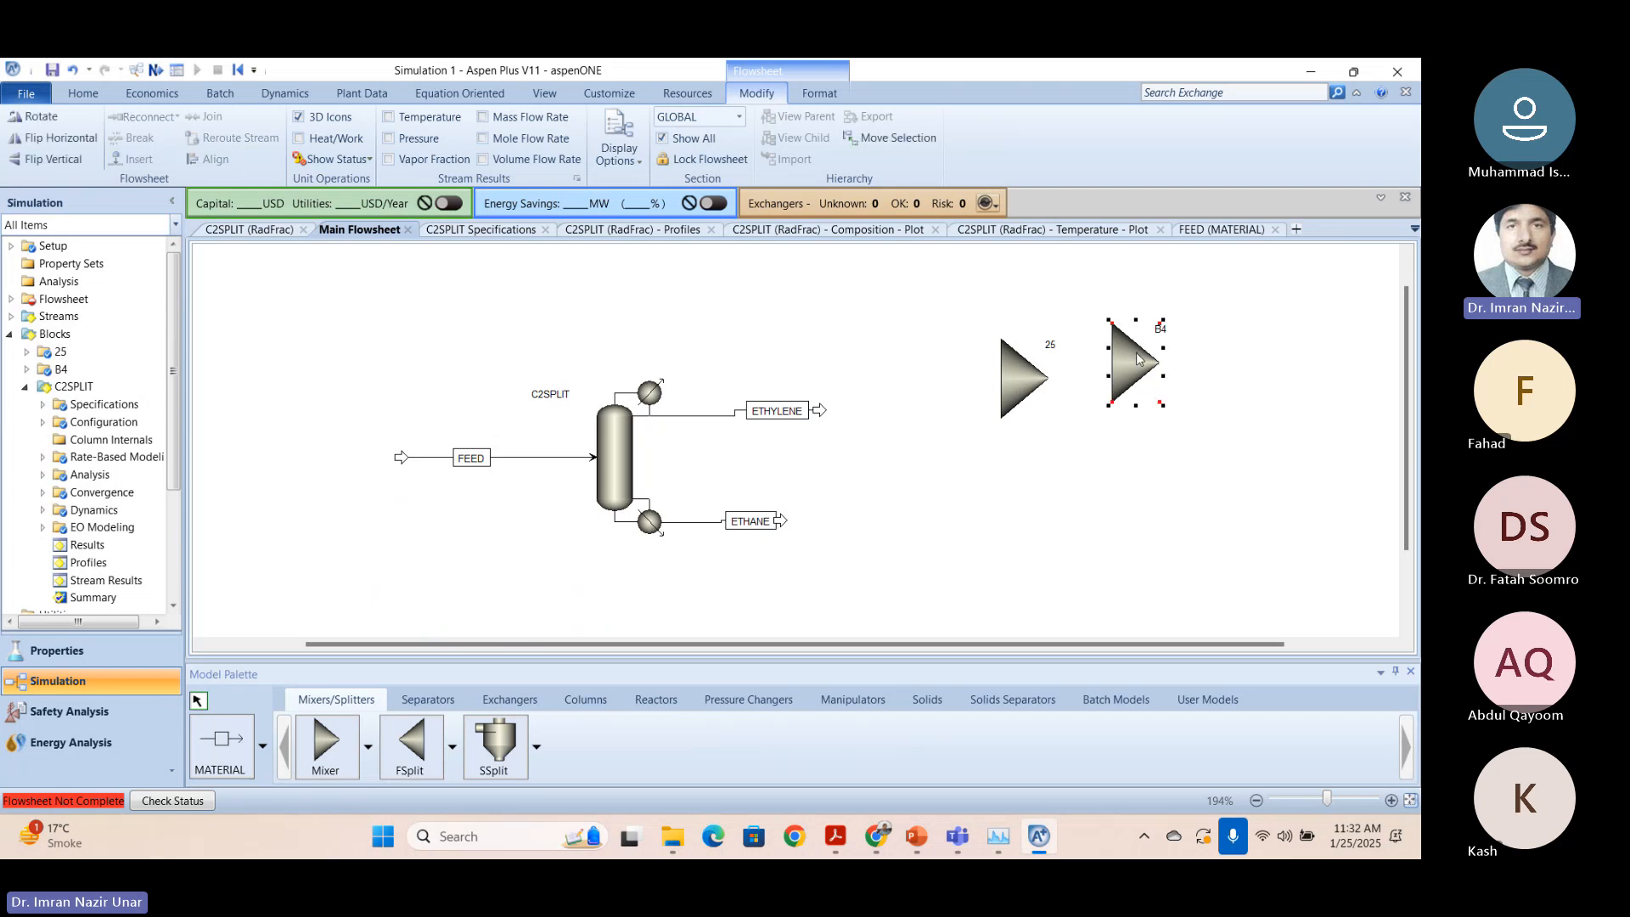
{"action": "key", "text": "Delete"}
{"action": "key", "text": "Return"}
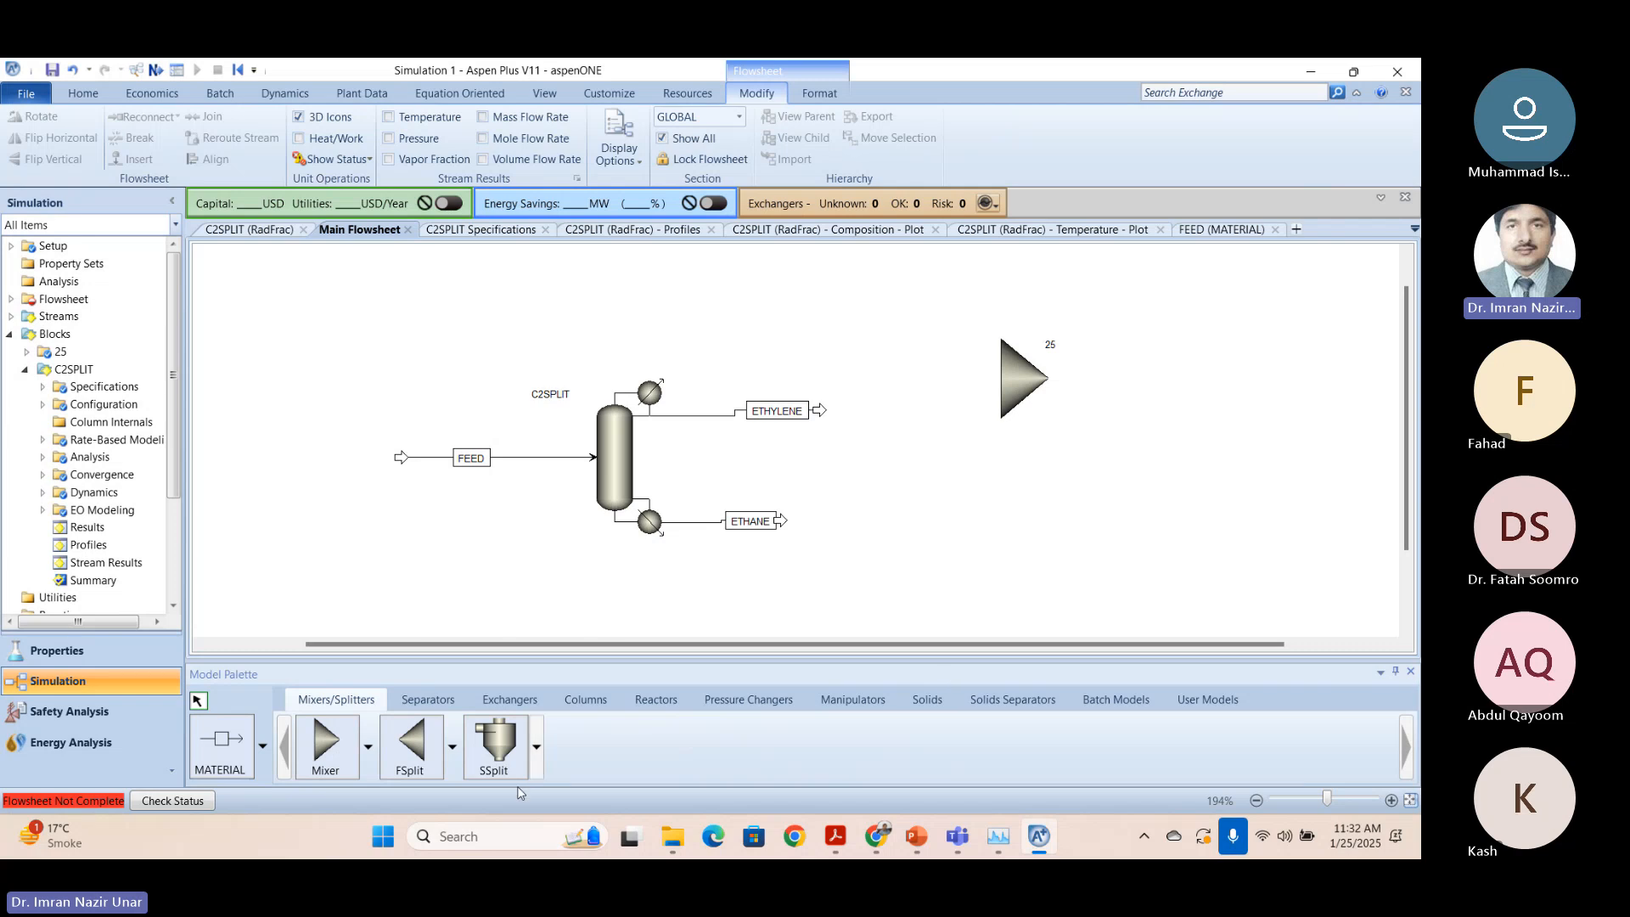
Draw an unconnected material stream named 2 ending just before Mixer block 25.
{"action": "left_click", "coordinate": [220, 743]}
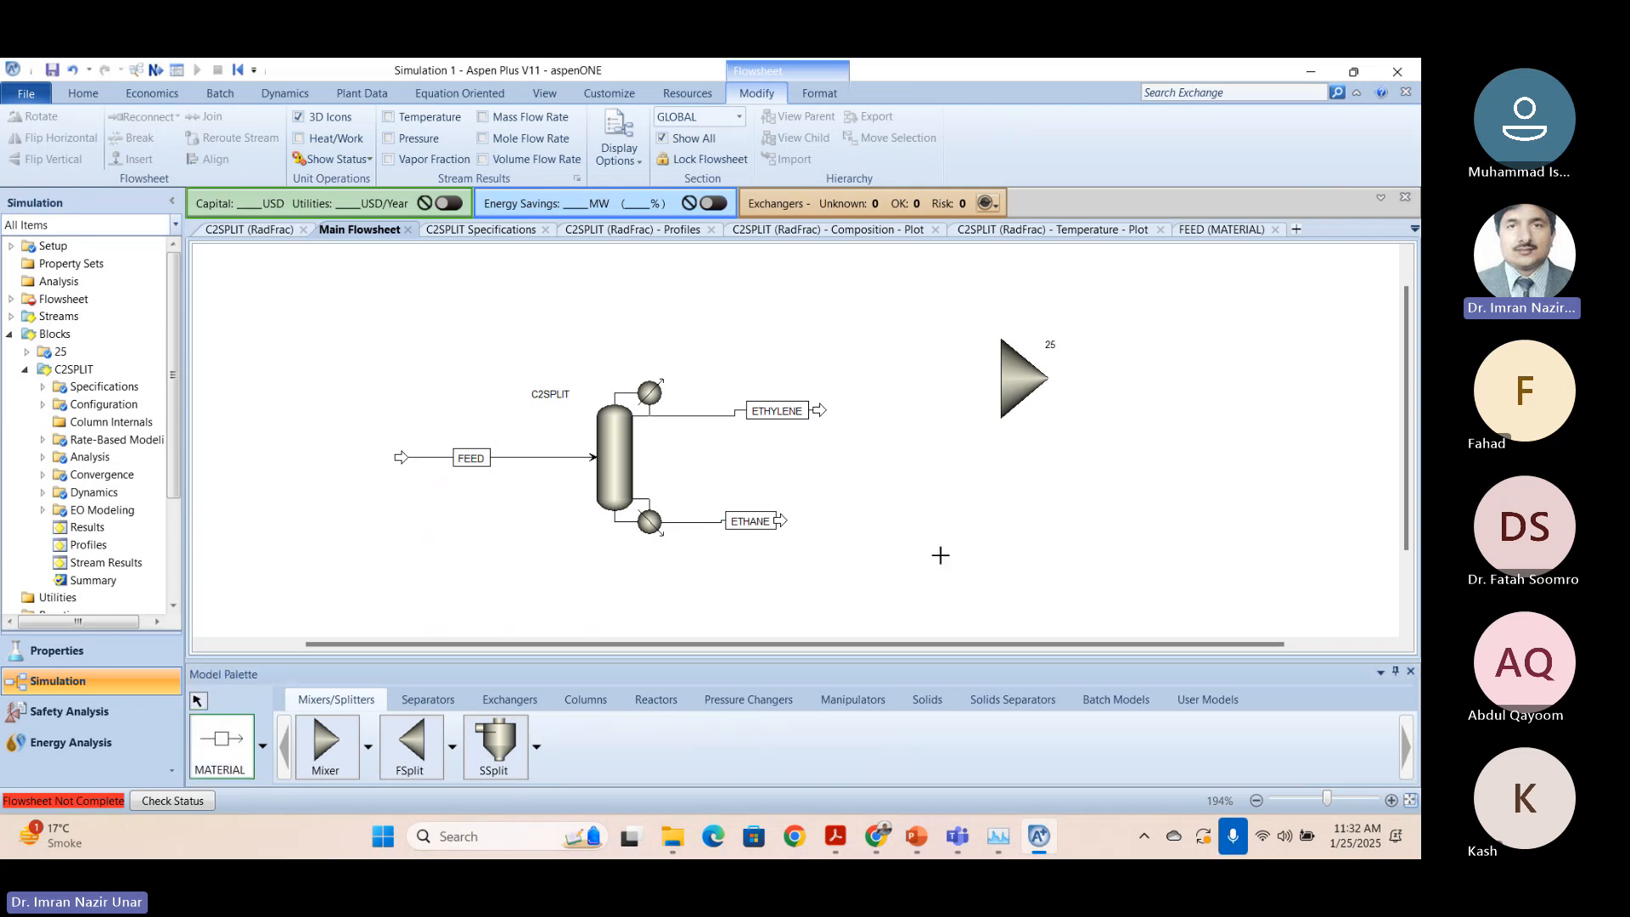
{"action": "left_click", "coordinate": [853, 356]}
{"action": "left_click", "coordinate": [966, 355]}
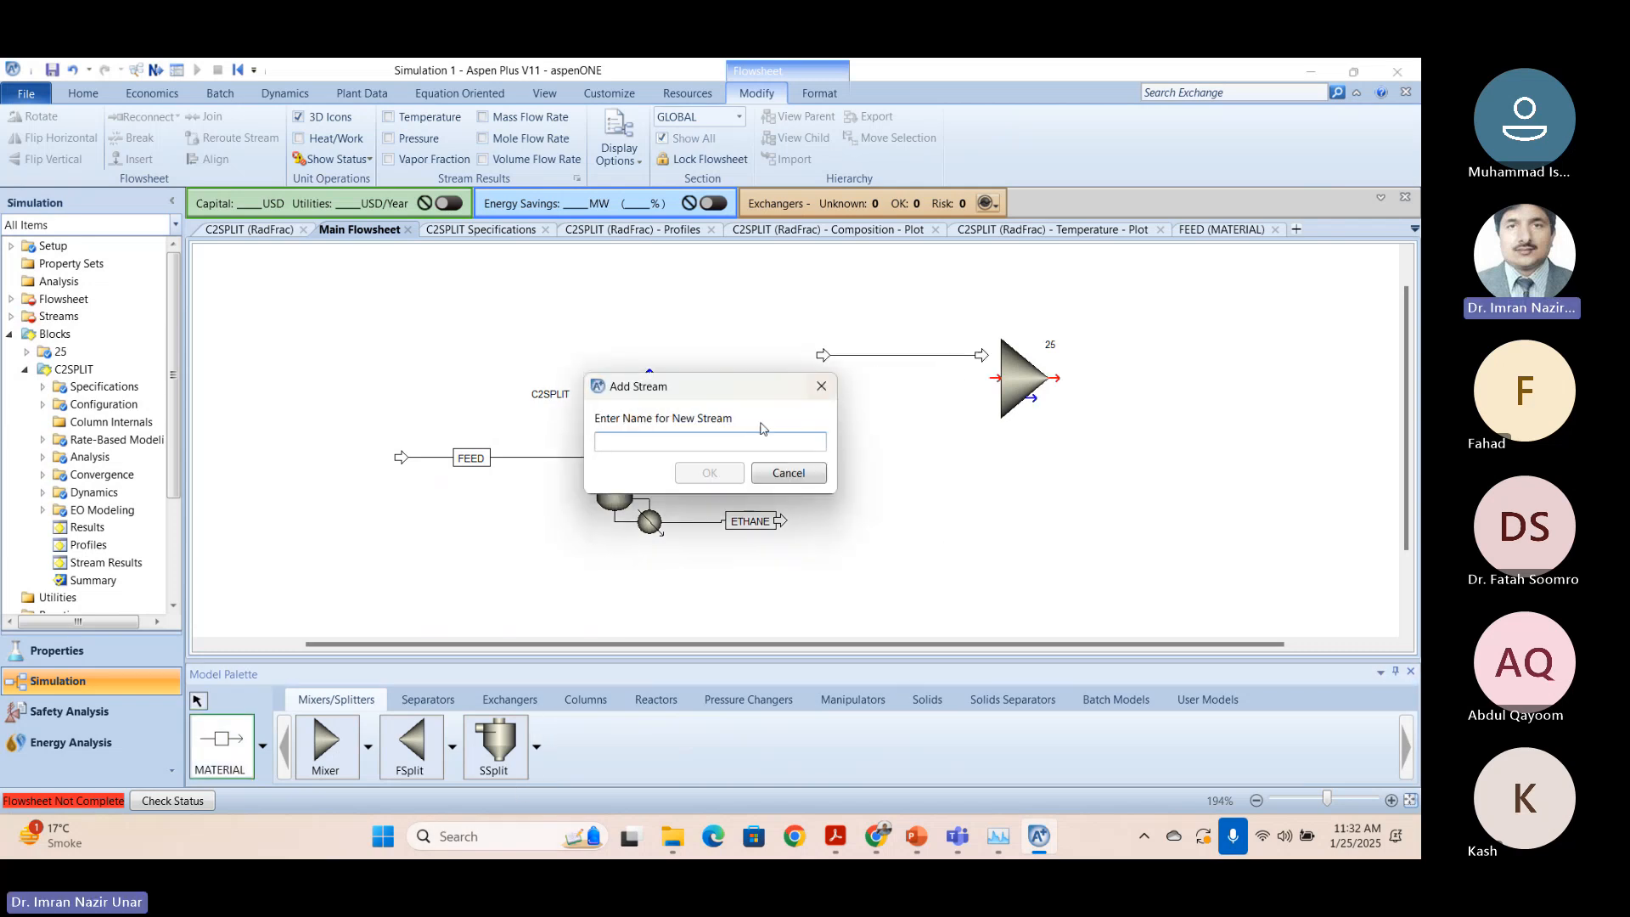
{"action": "type", "text": "2"}
{"action": "key", "text": "Return"}
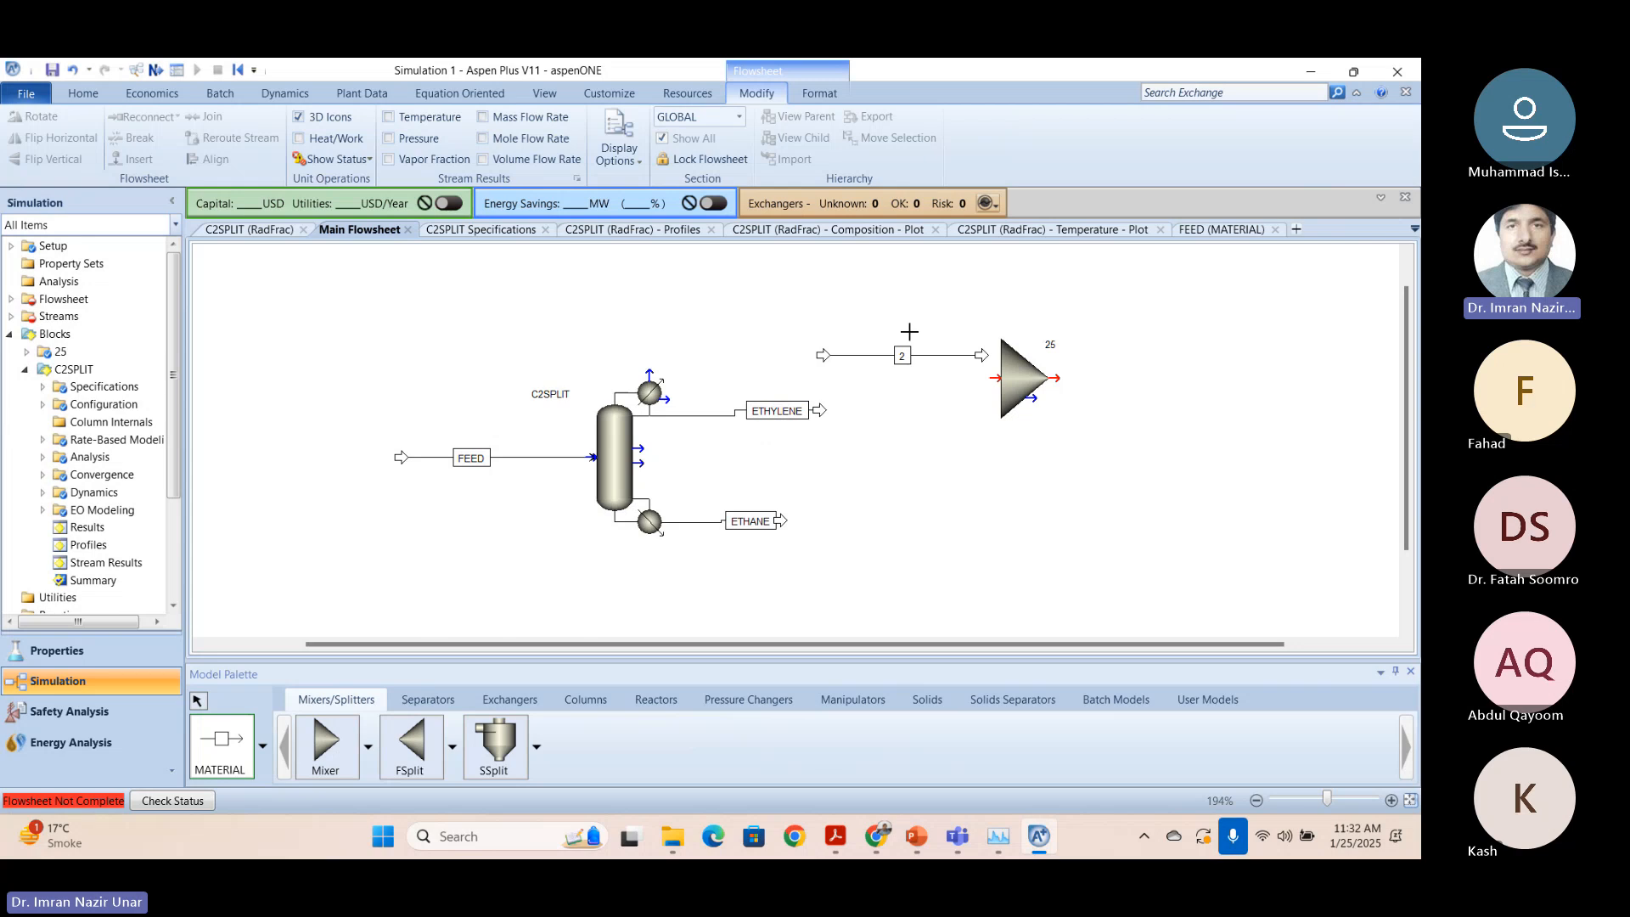
Draw an unconnected material stream named 3 above stream 2, and leave stream insertion mode.
{"action": "left_click", "coordinate": [836, 306]}
{"action": "left_click", "coordinate": [976, 305]}
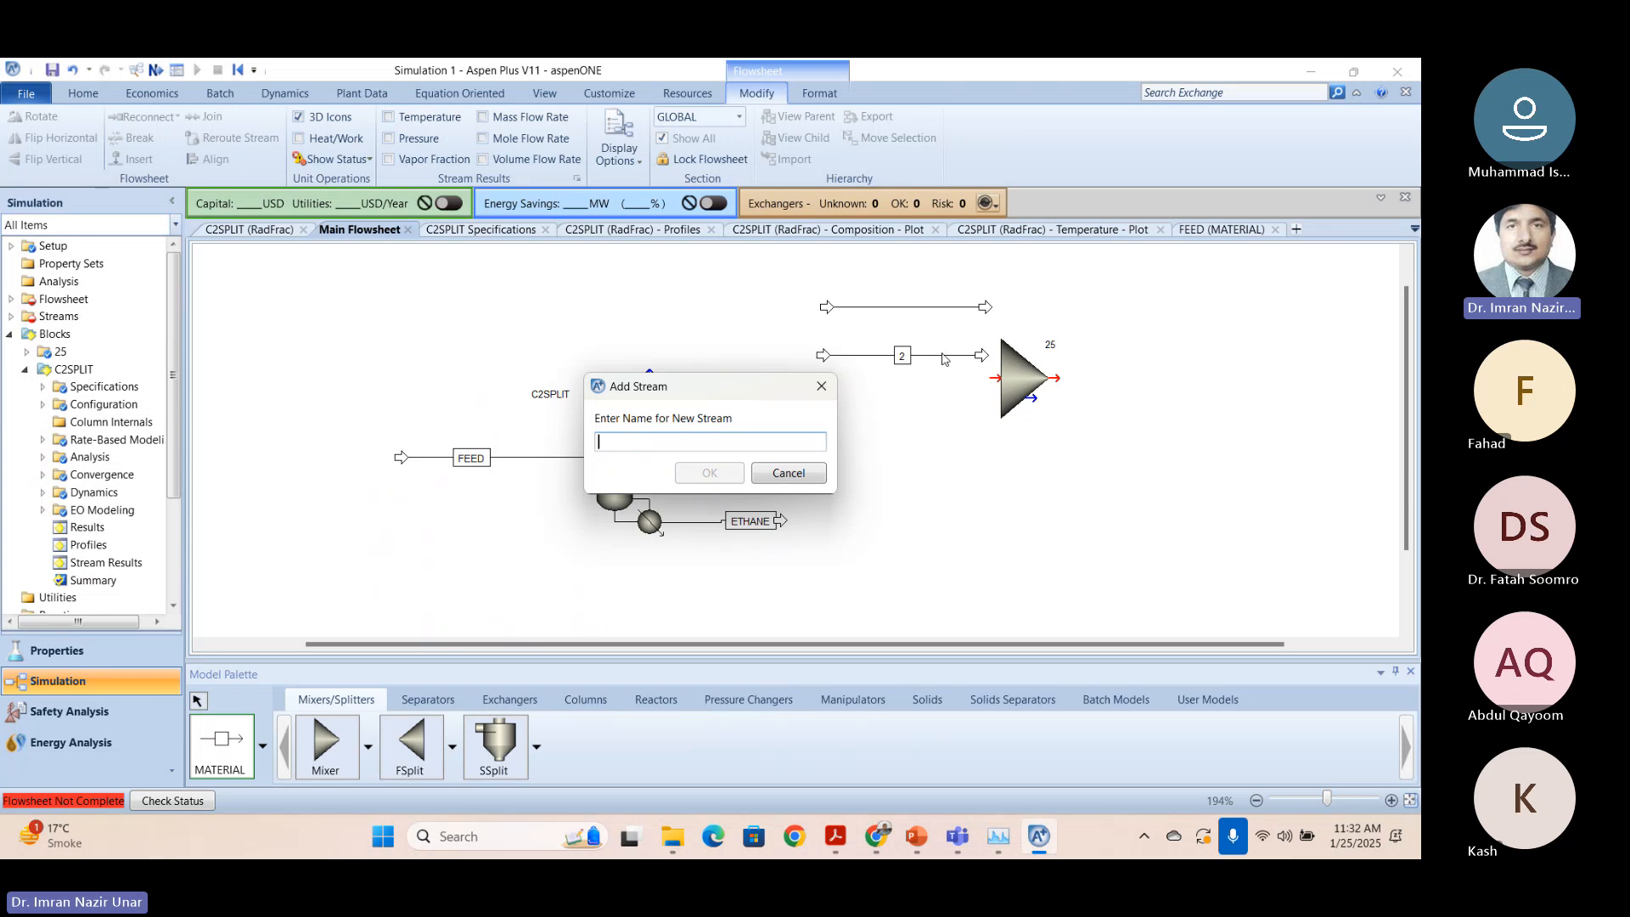
{"action": "type", "text": "3"}
{"action": "key", "text": "Return"}
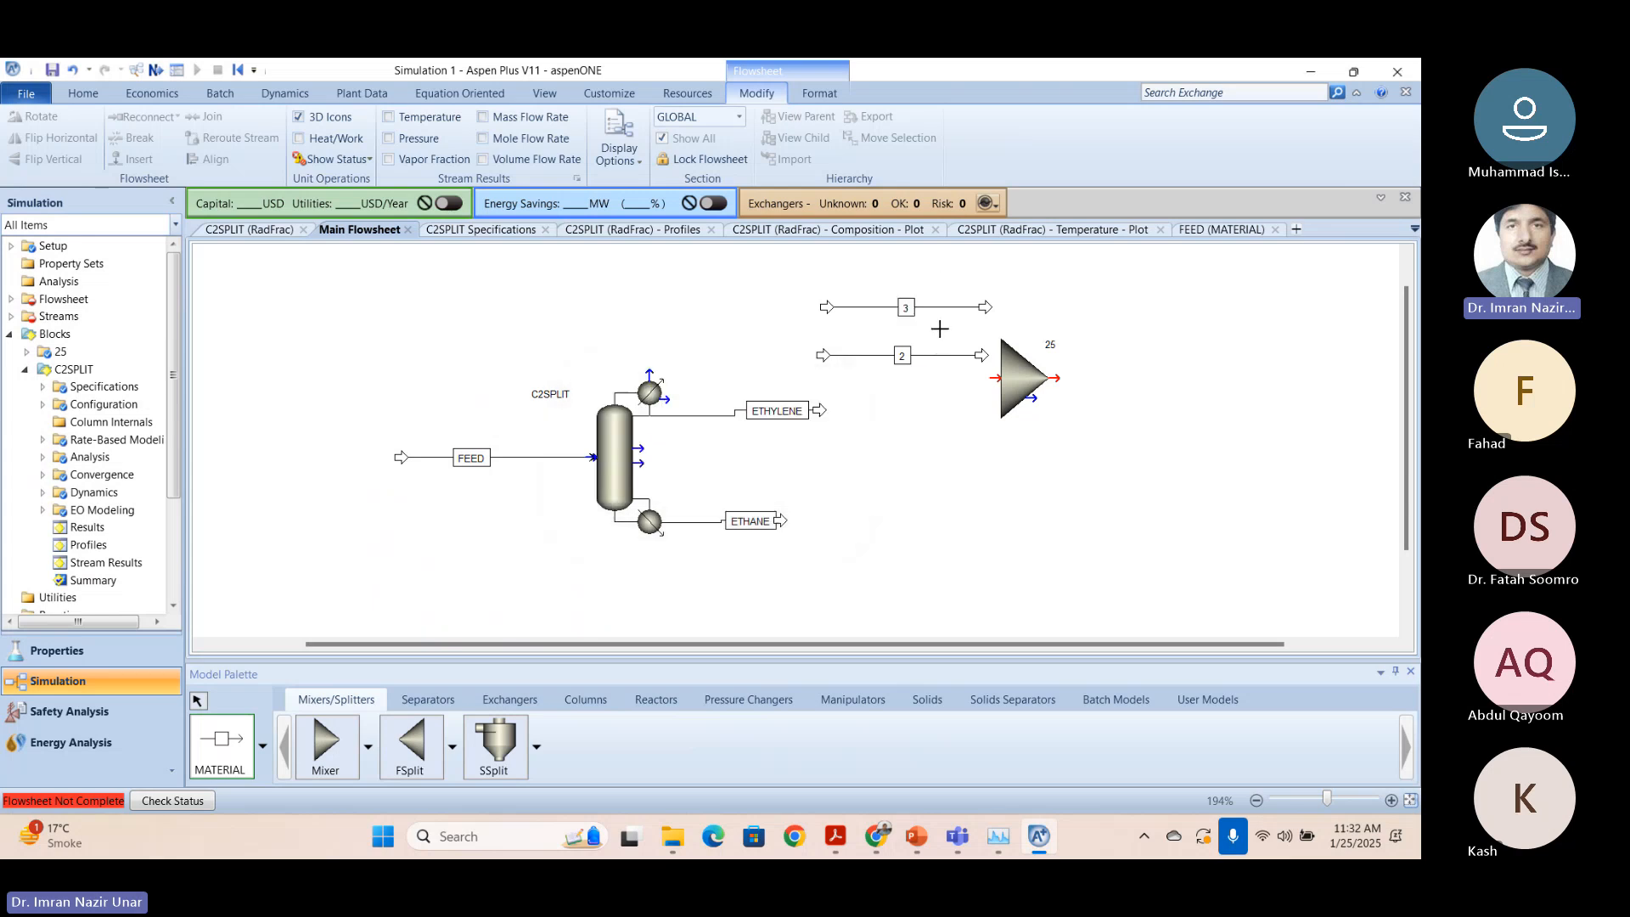
{"action": "left_click", "coordinate": [214, 735]}
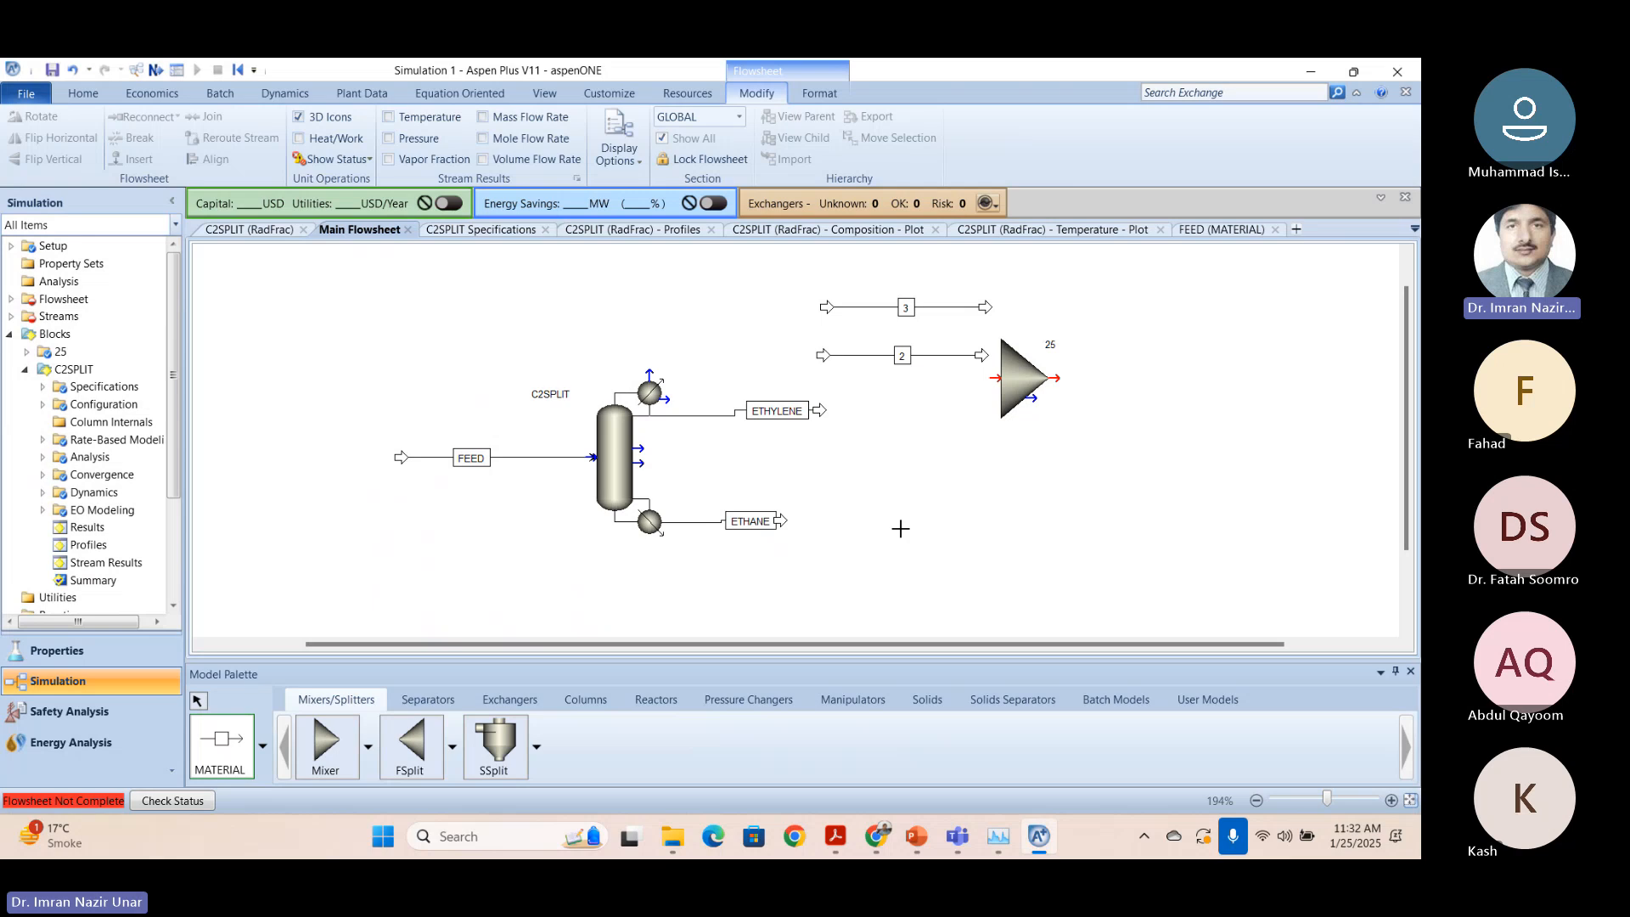
{"action": "right_click", "coordinate": [969, 498]}
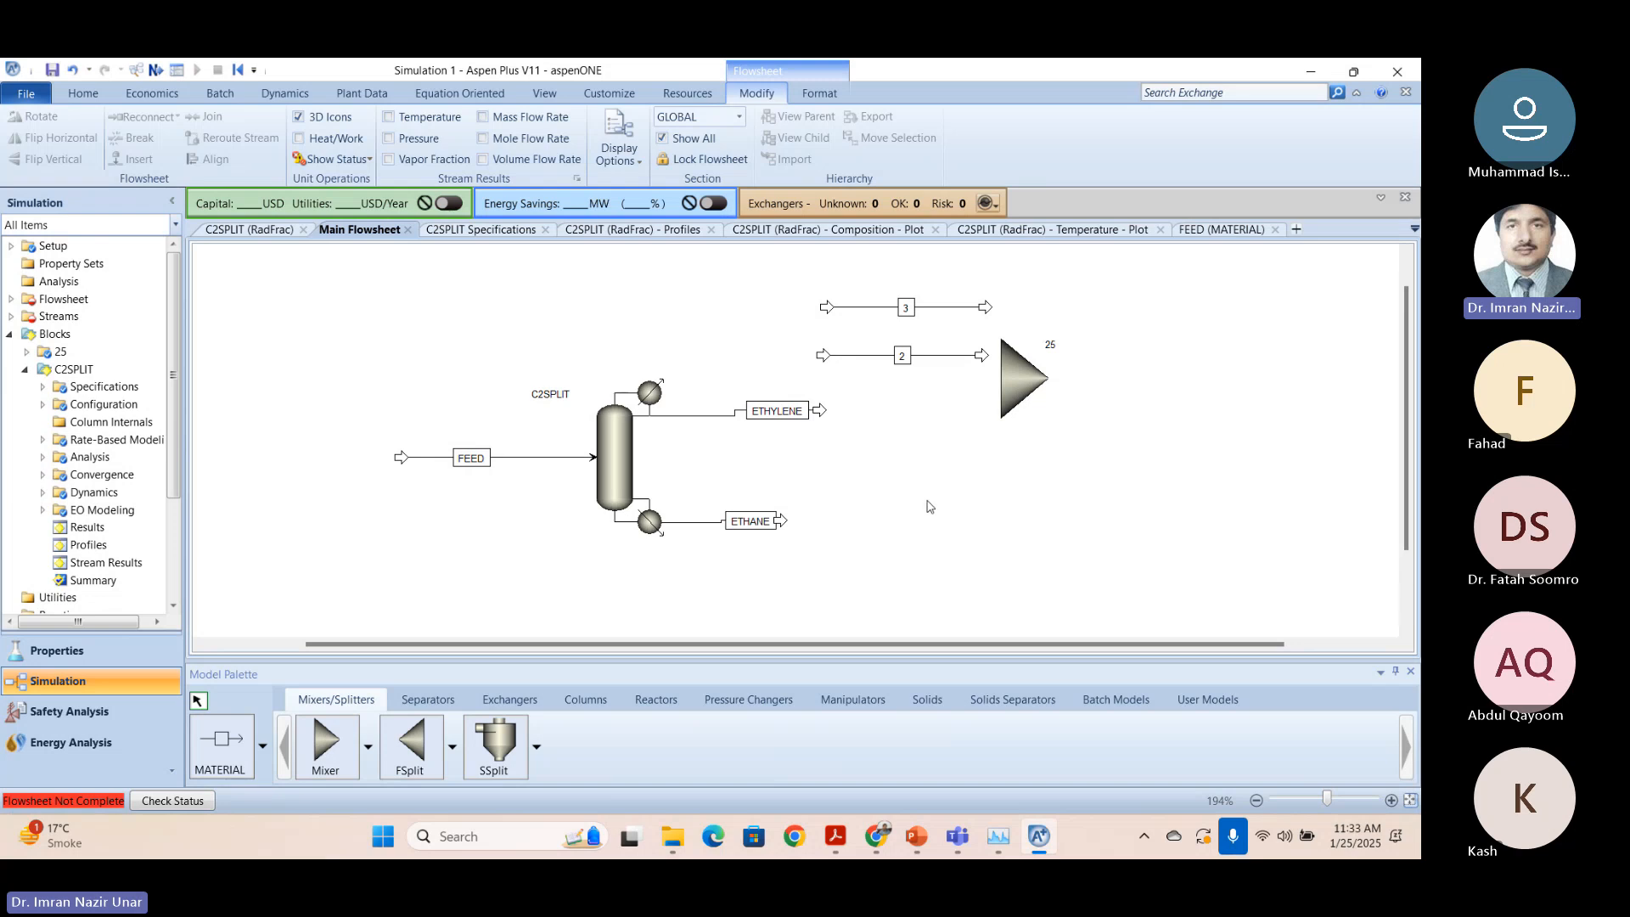
Draw an unconnected material stream named 35 below Mixer block 25, and return to selection mode.
{"action": "left_click", "coordinate": [223, 740]}
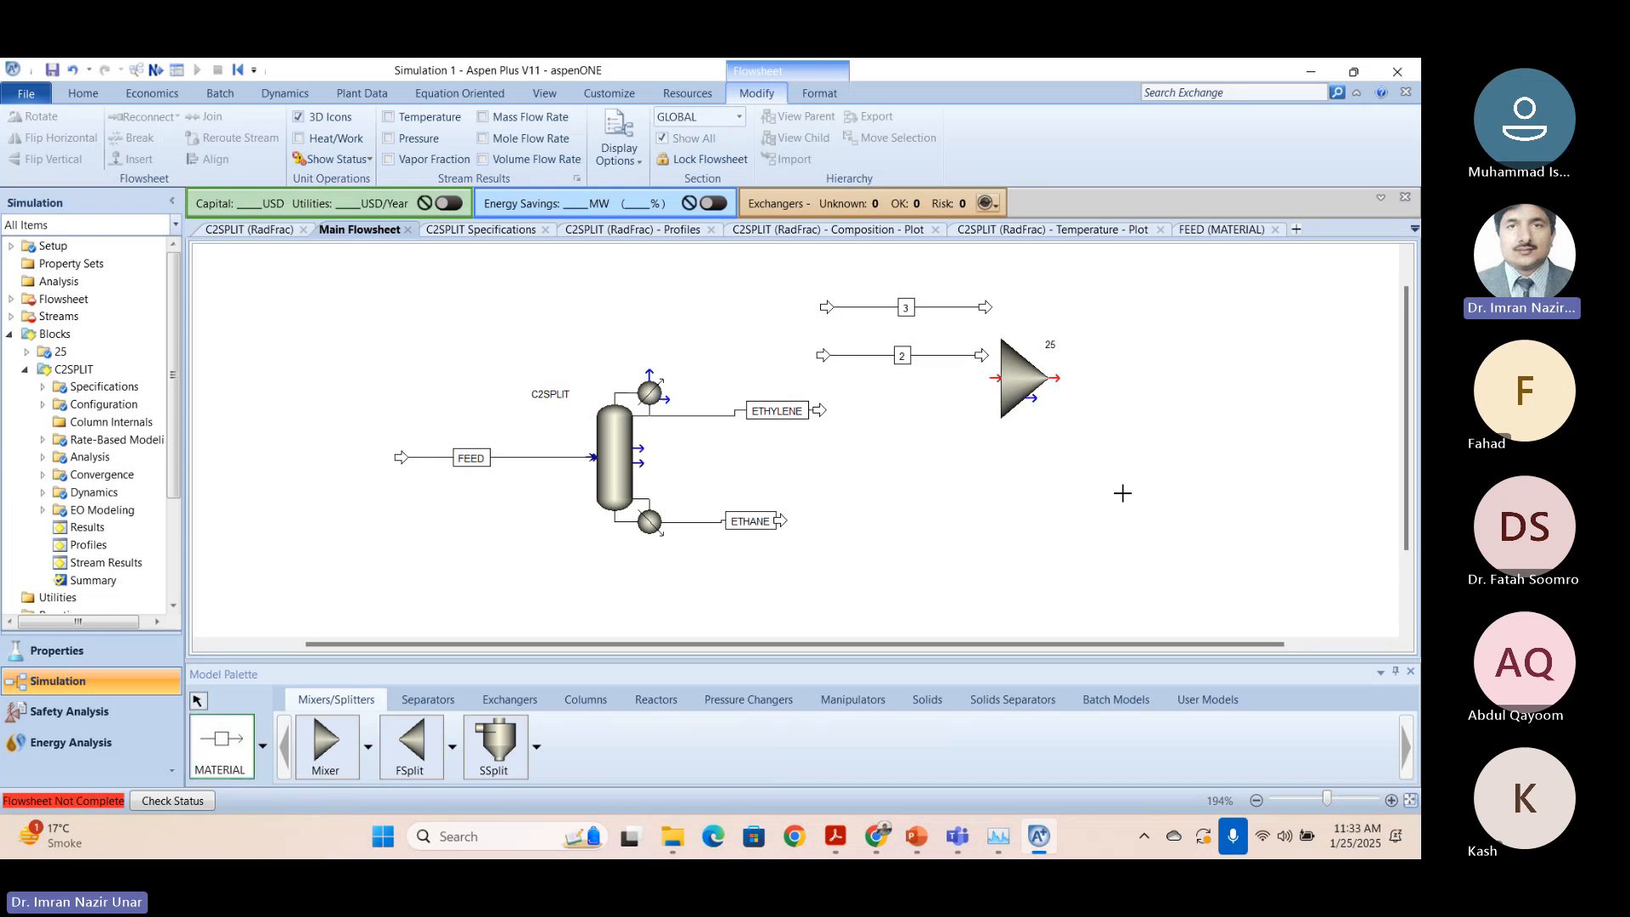
{"action": "left_click", "coordinate": [985, 555]}
{"action": "left_click", "coordinate": [1224, 556]}
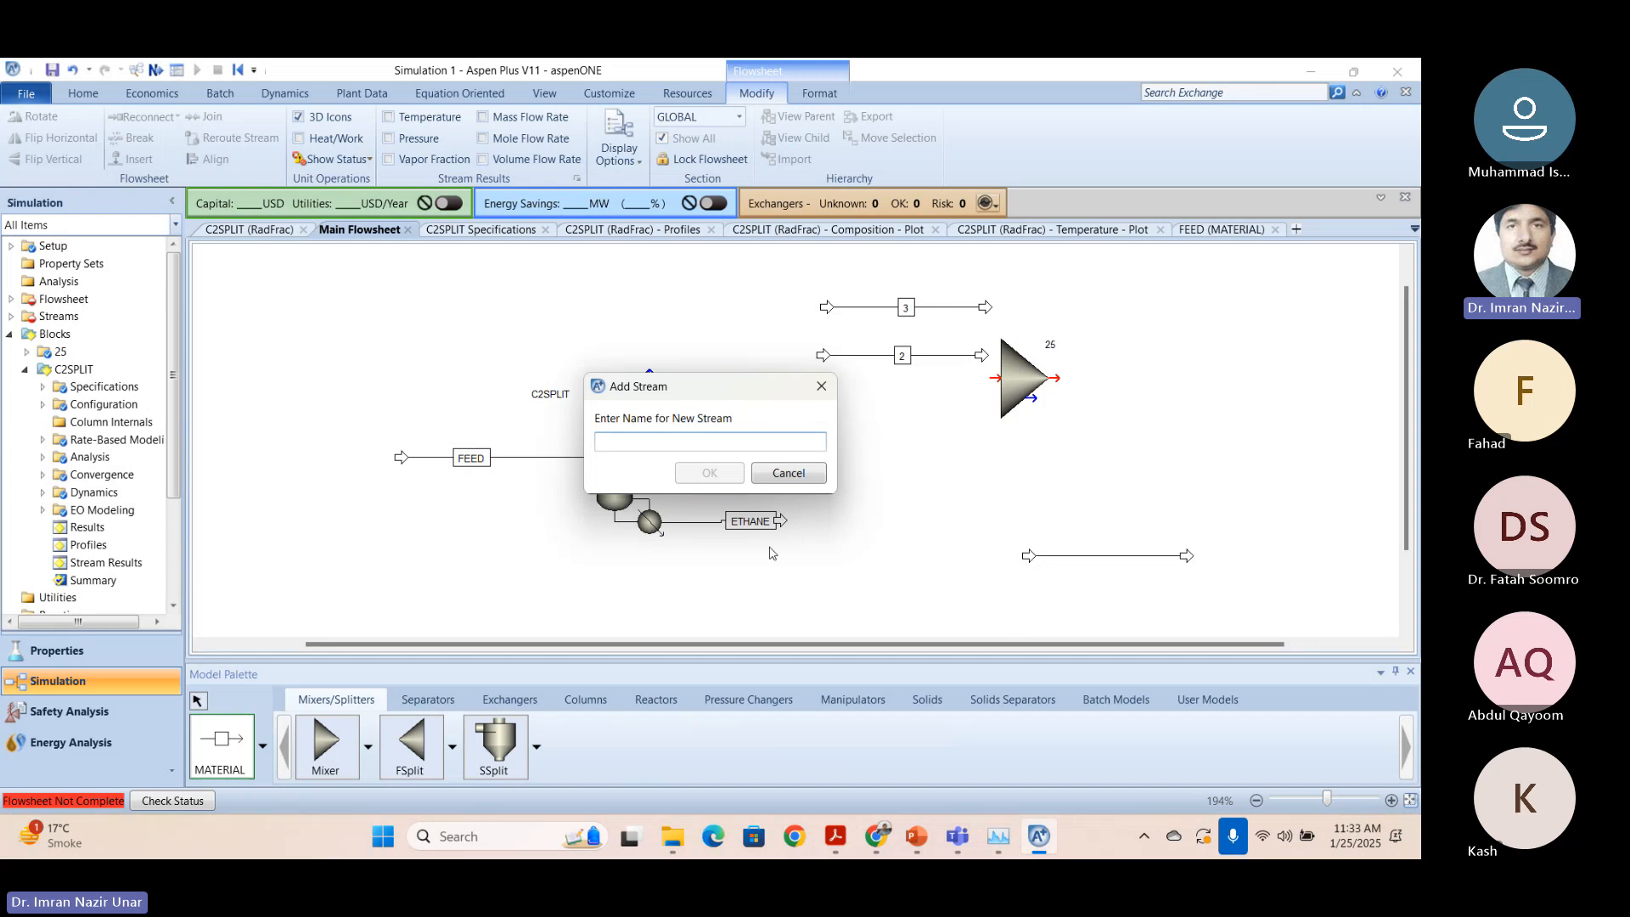
{"action": "type", "text": "35"}
{"action": "key", "text": "Return"}
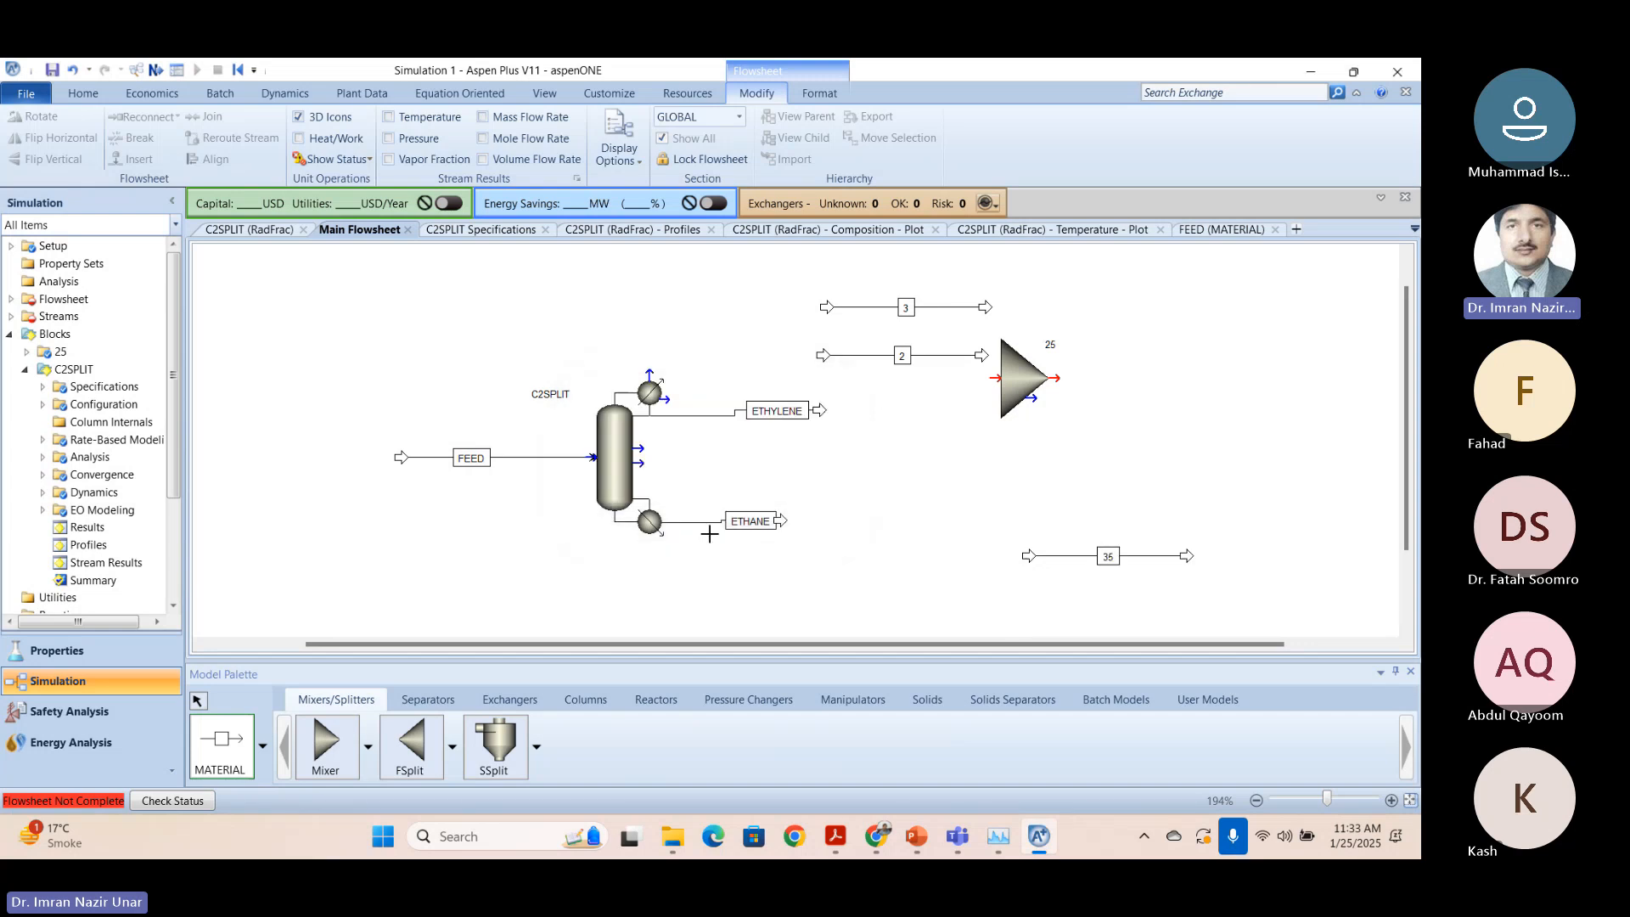
{"action": "left_click", "coordinate": [197, 701]}
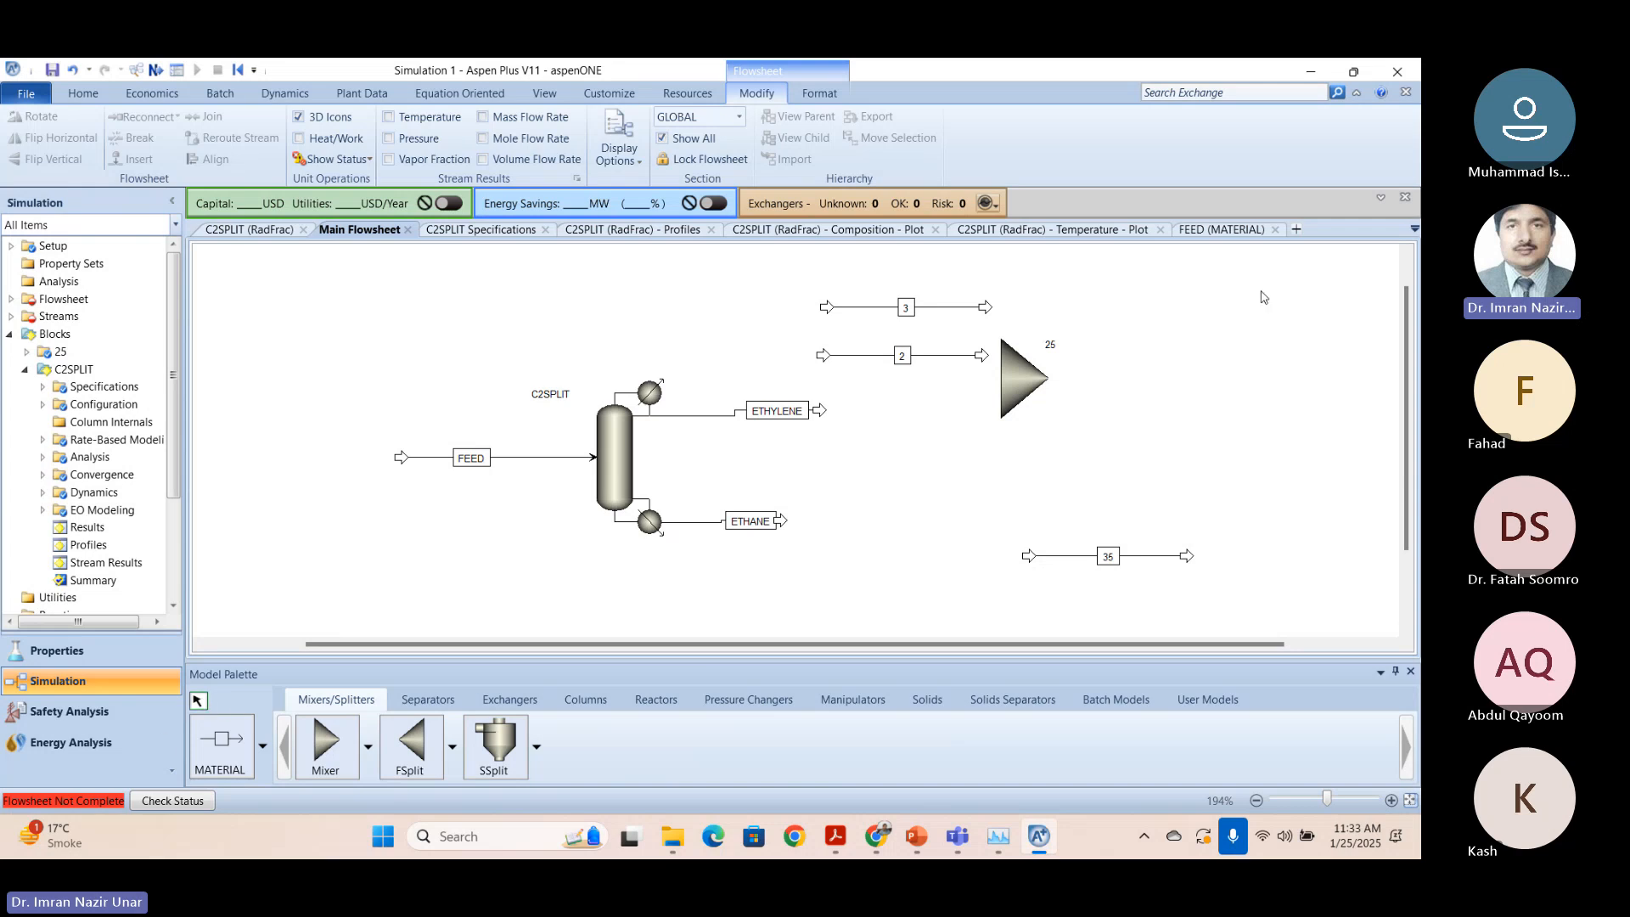
Draw an unconnected material stream named 555 above stream 35, and leave stream insertion mode.
{"action": "left_click", "coordinate": [220, 740]}
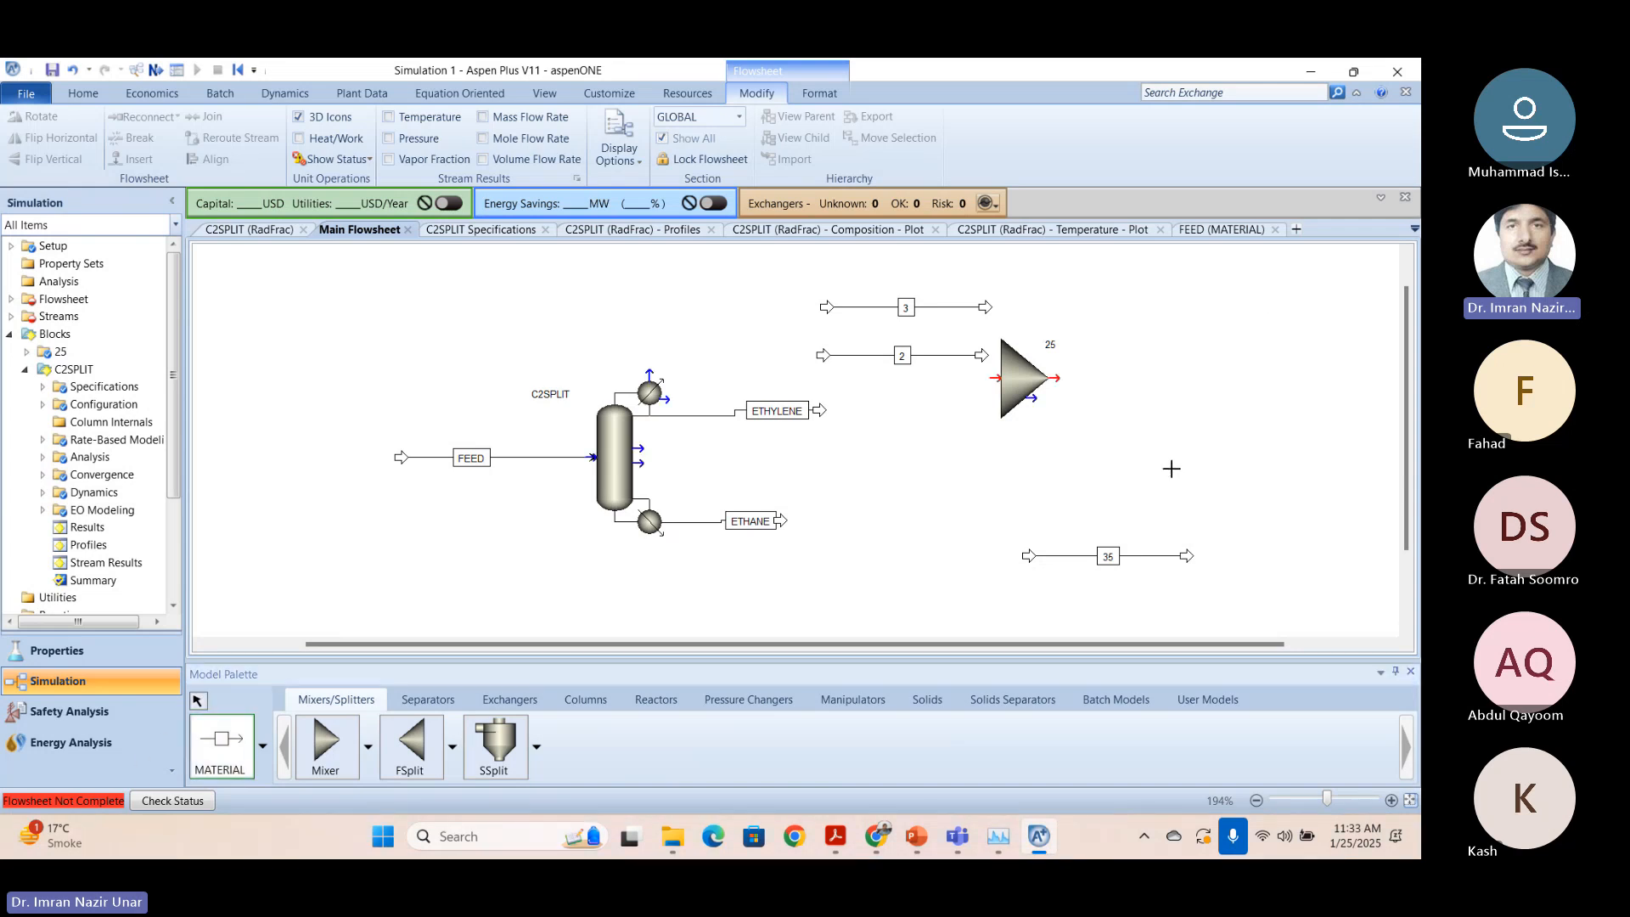
{"action": "left_click", "coordinate": [1096, 465]}
{"action": "left_click", "coordinate": [1289, 472]}
{"action": "type", "text": "555"}
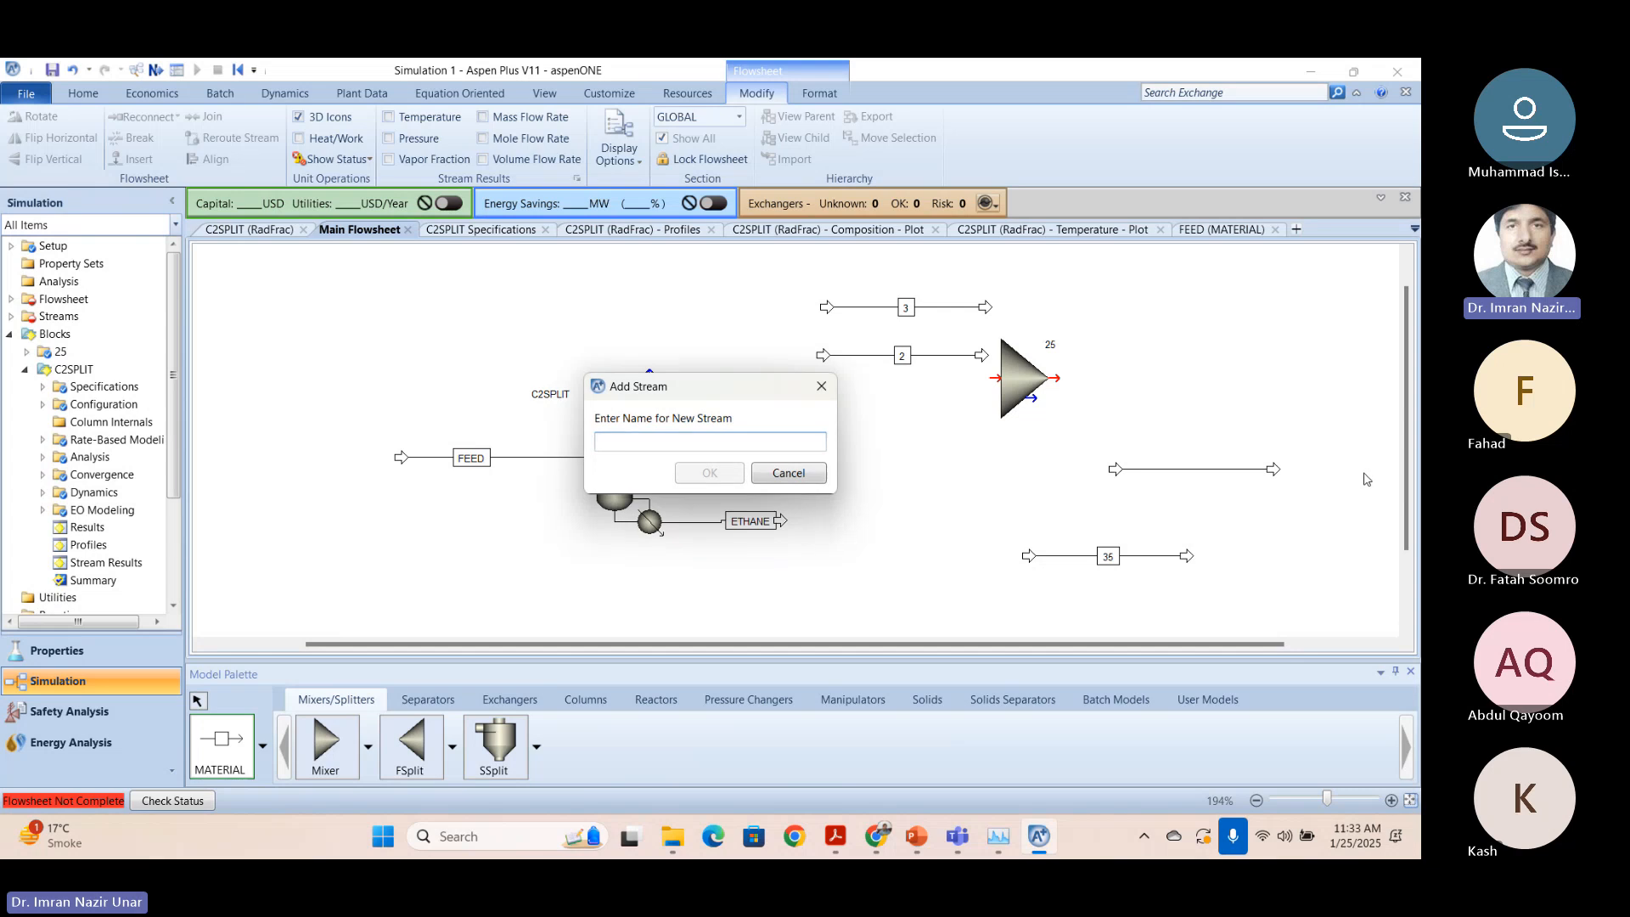
{"action": "key", "text": "Return"}
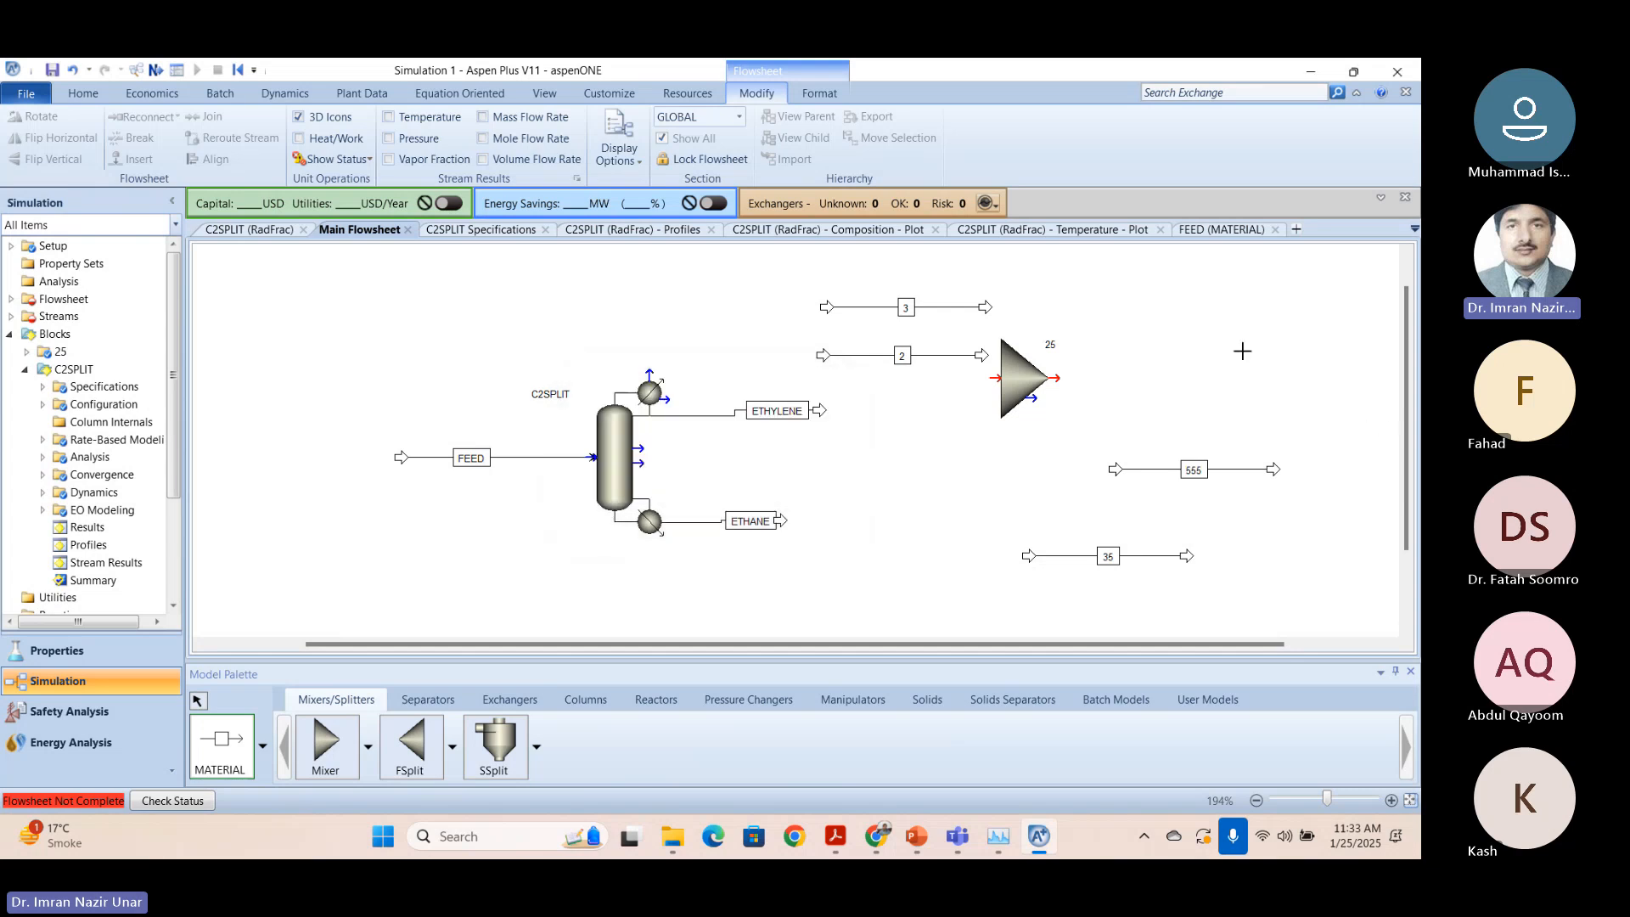
{"action": "key", "text": "Escape"}
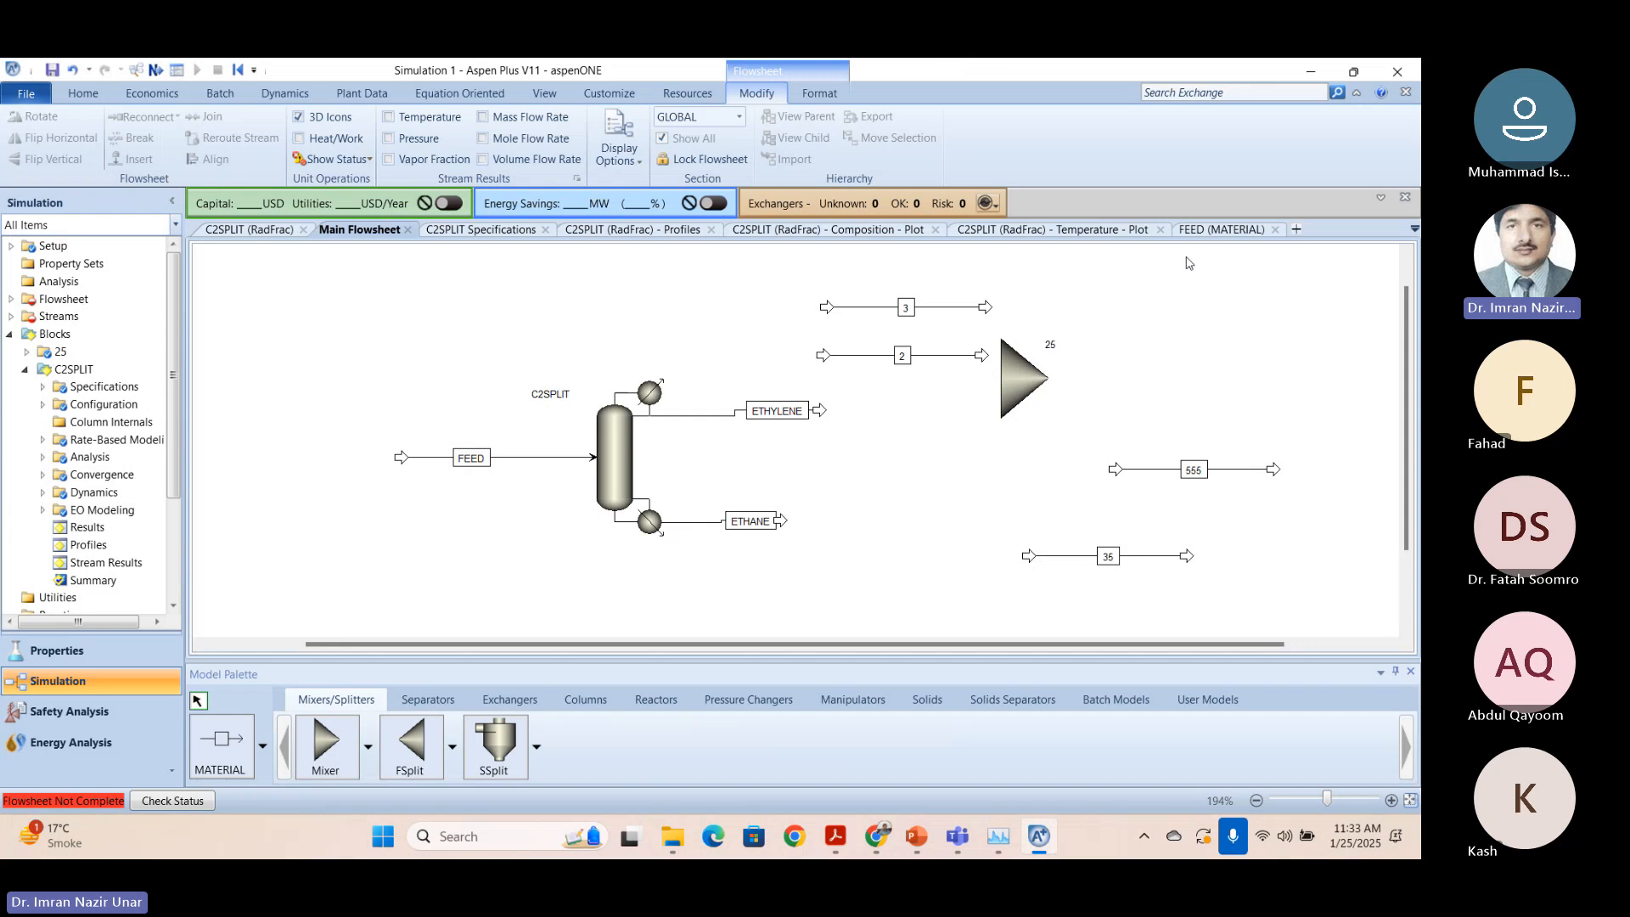
Move Mixer block 25 farther right, away from streams 2 and 3, and display its connection ports.
{"action": "left_click_drag", "start_coordinate": [1017, 399], "coordinate": [1175, 384]}
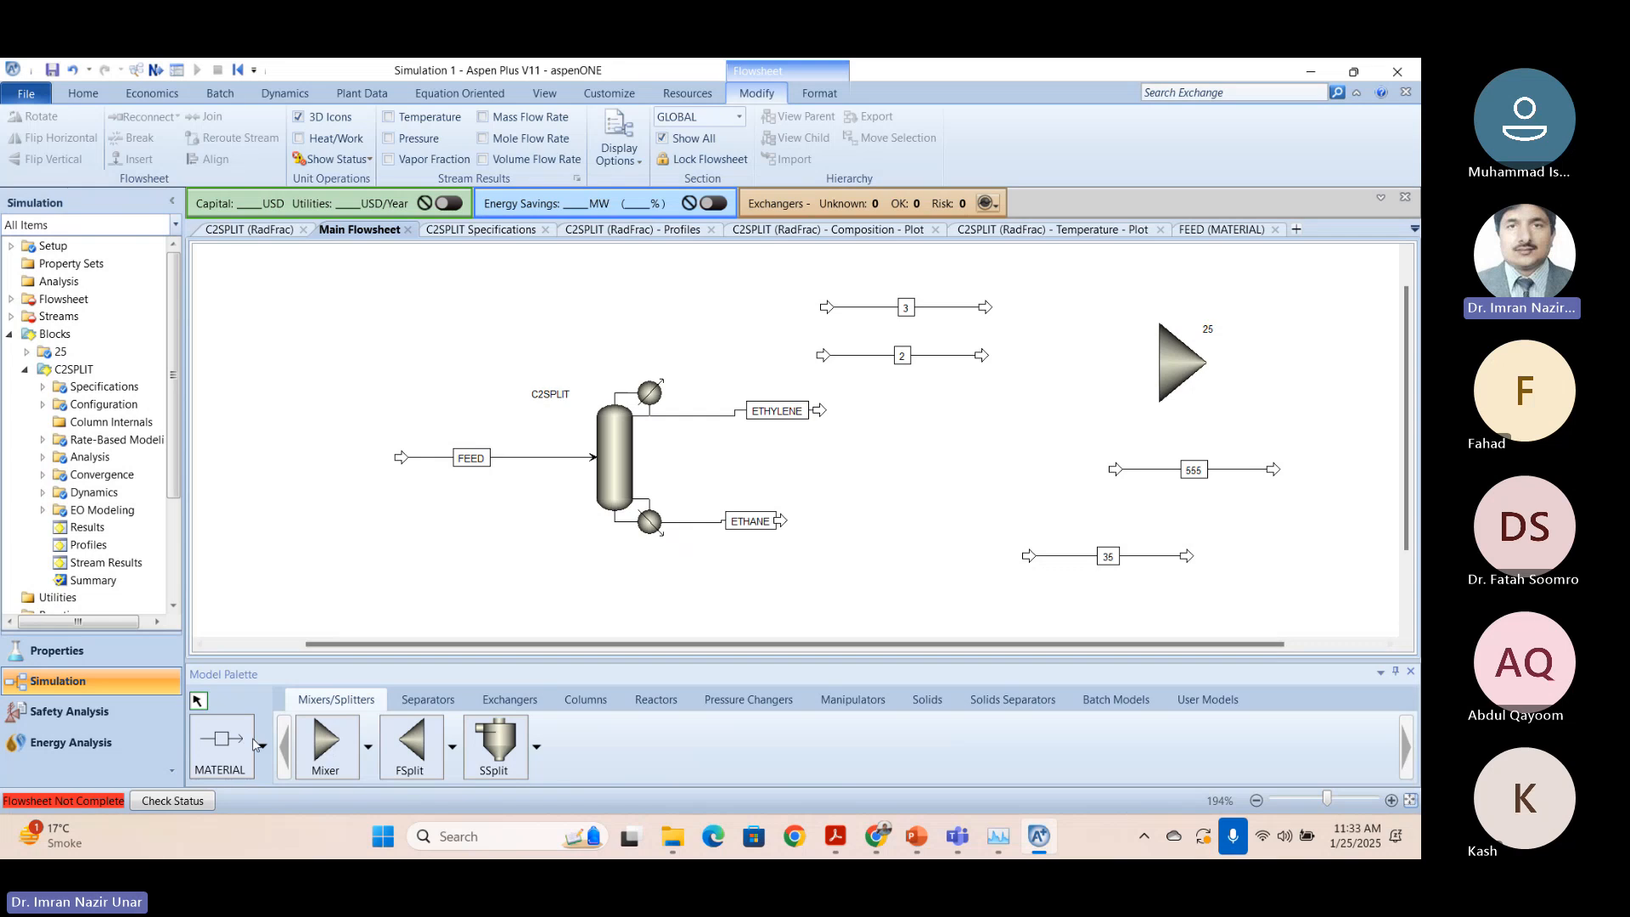
{"action": "left_click", "coordinate": [221, 740]}
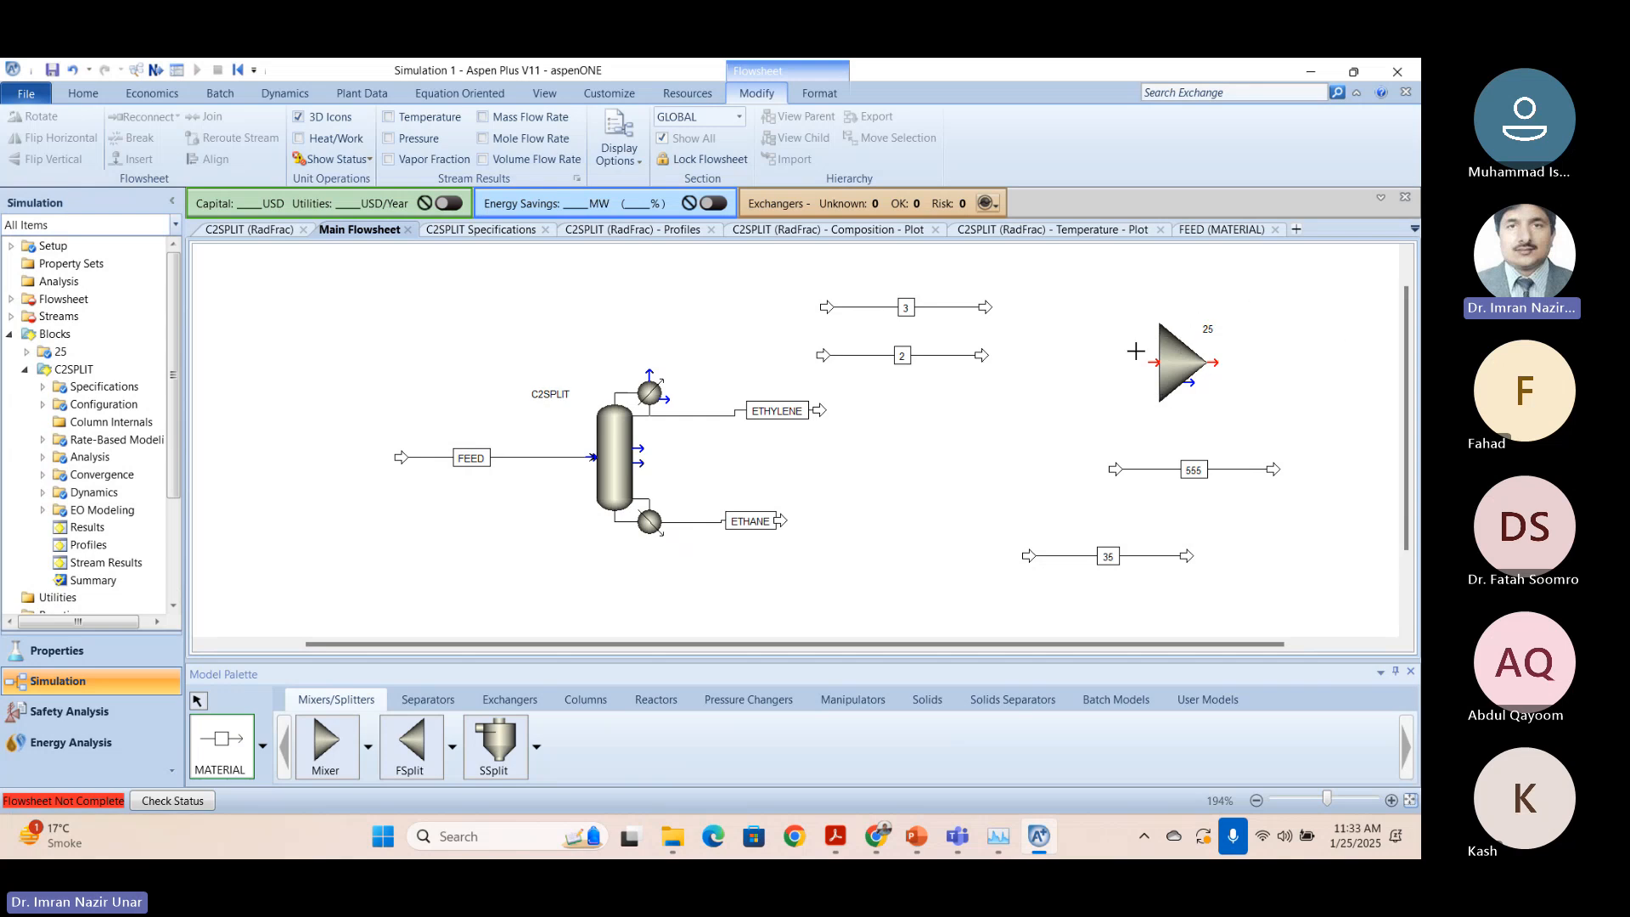
Place an SSplit block with its default name to the right of the ETHANE stream.
{"action": "left_click", "coordinate": [497, 746]}
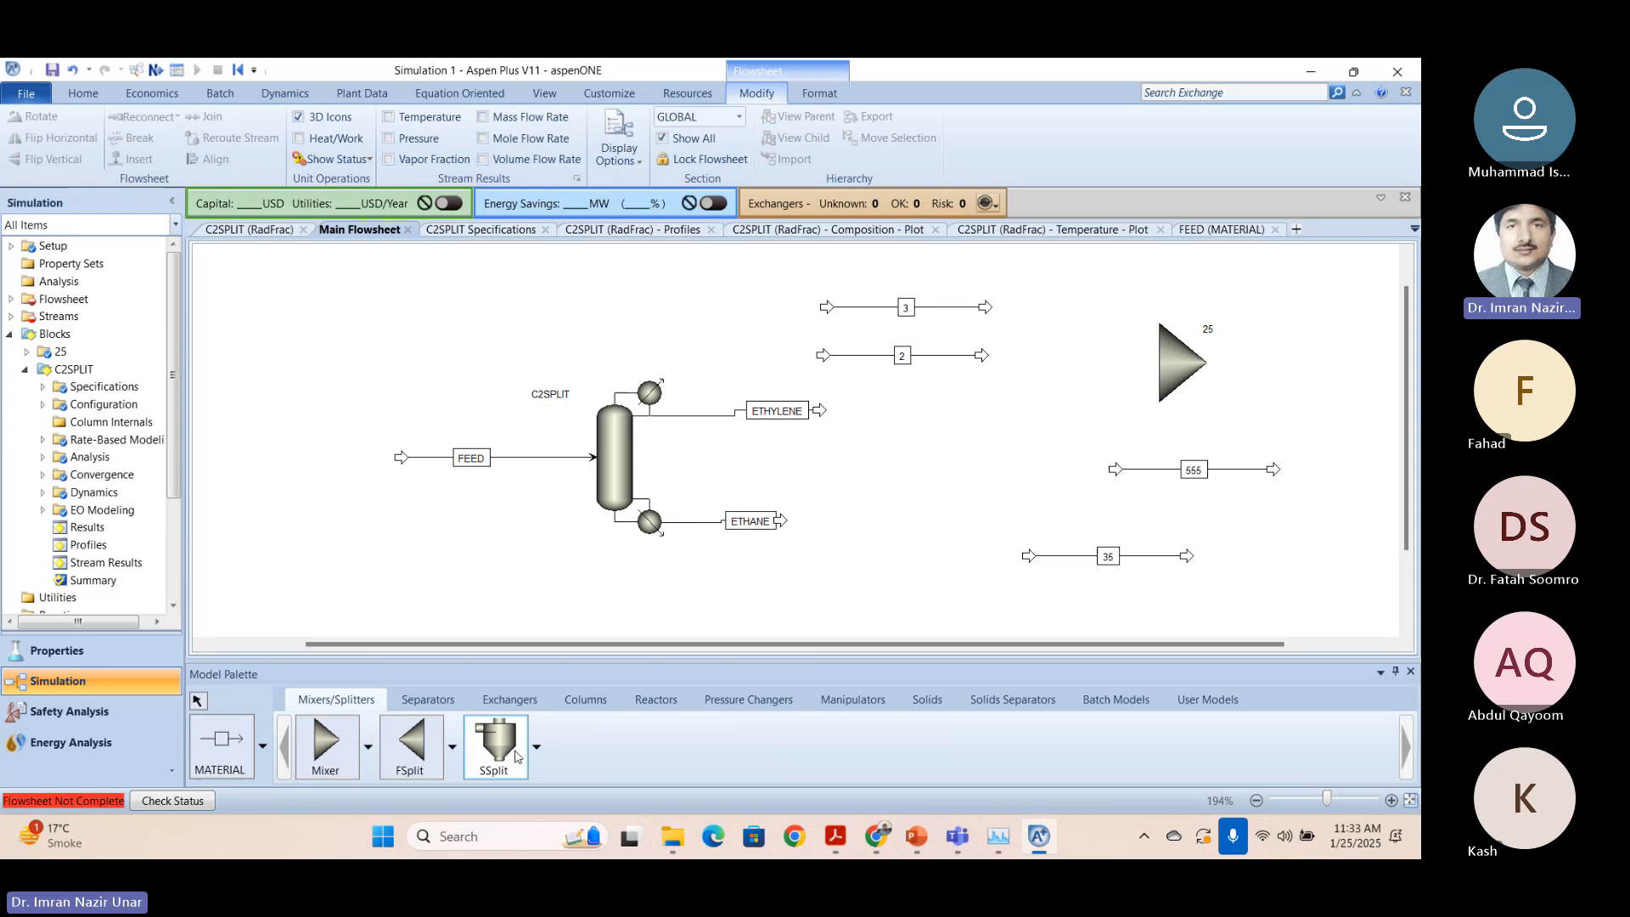
{"action": "left_click", "coordinate": [889, 544]}
{"action": "left_click", "coordinate": [726, 474]}
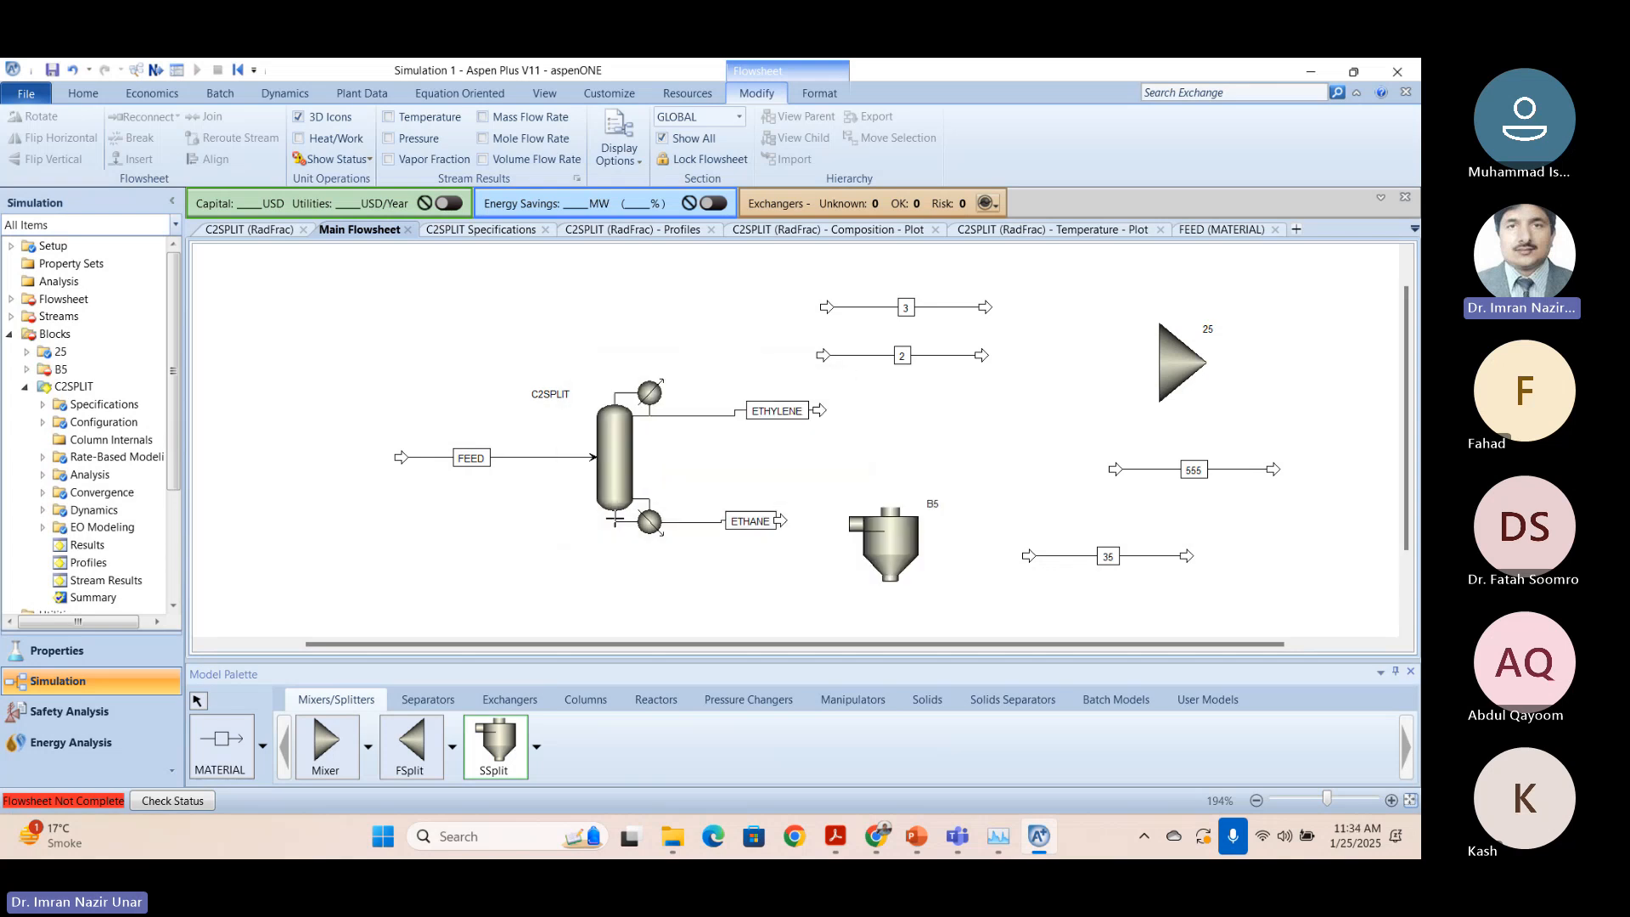
Place a Decanter block with its default name above the FEED stream, to the upper left of the column.
{"action": "left_click", "coordinate": [428, 698]}
{"action": "left_click", "coordinate": [484, 722]}
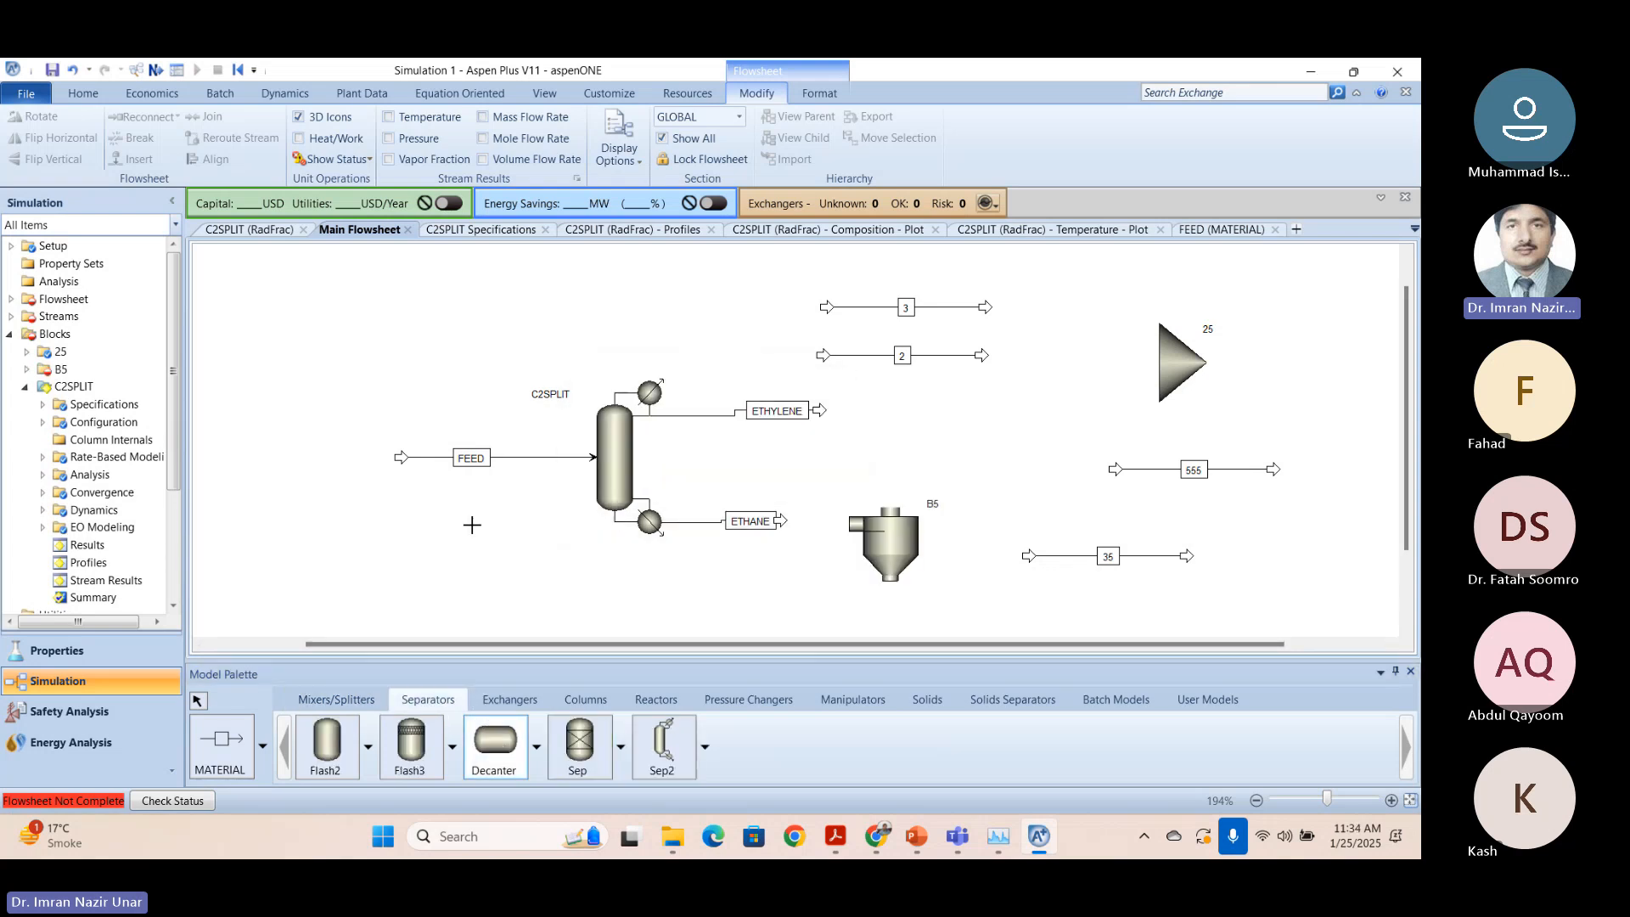
{"action": "left_click", "coordinate": [345, 308]}
{"action": "left_click", "coordinate": [700, 476]}
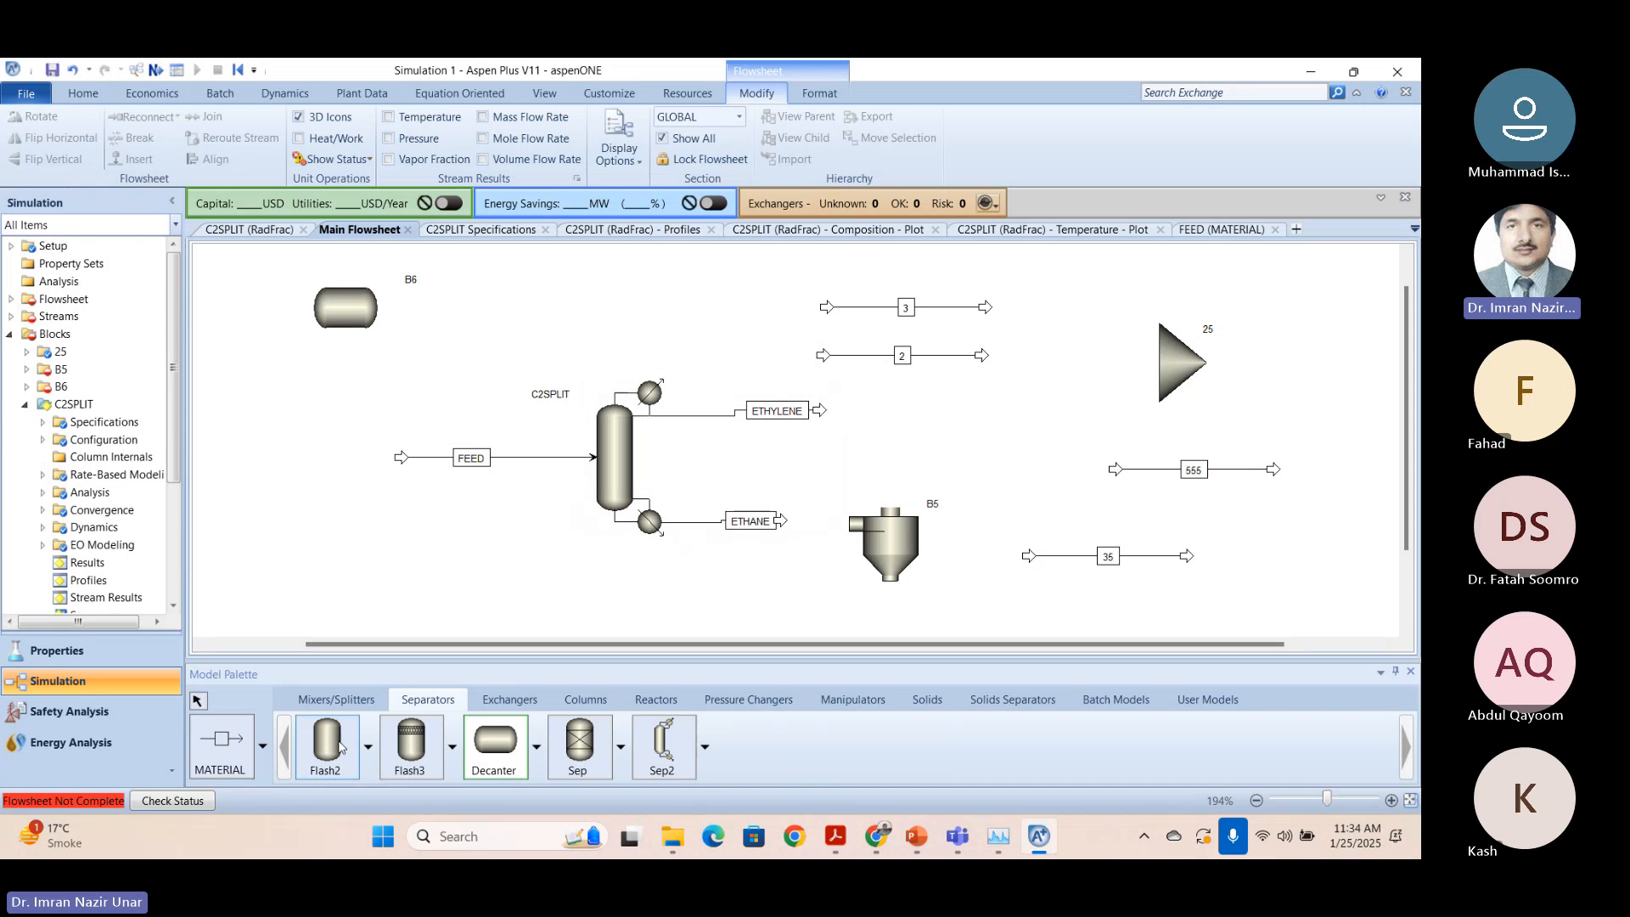
Draw a material stream named 33 into the inlet port of Mixer block 25, and shift the block slightly down and right.
{"action": "left_click", "coordinate": [266, 761]}
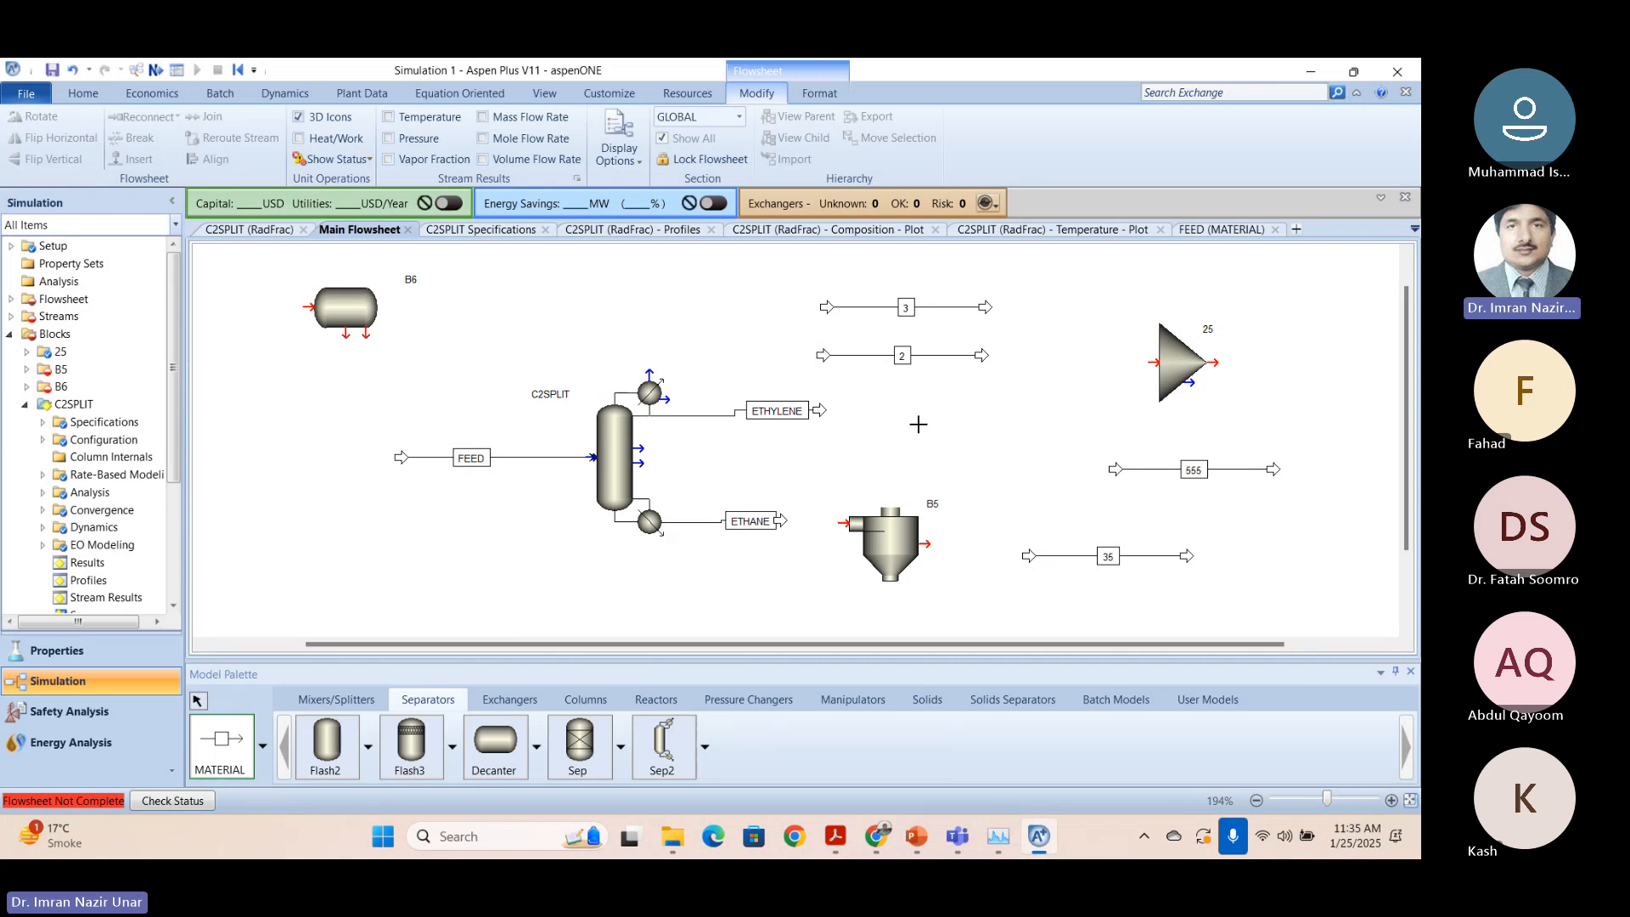
{"action": "left_click", "coordinate": [971, 401]}
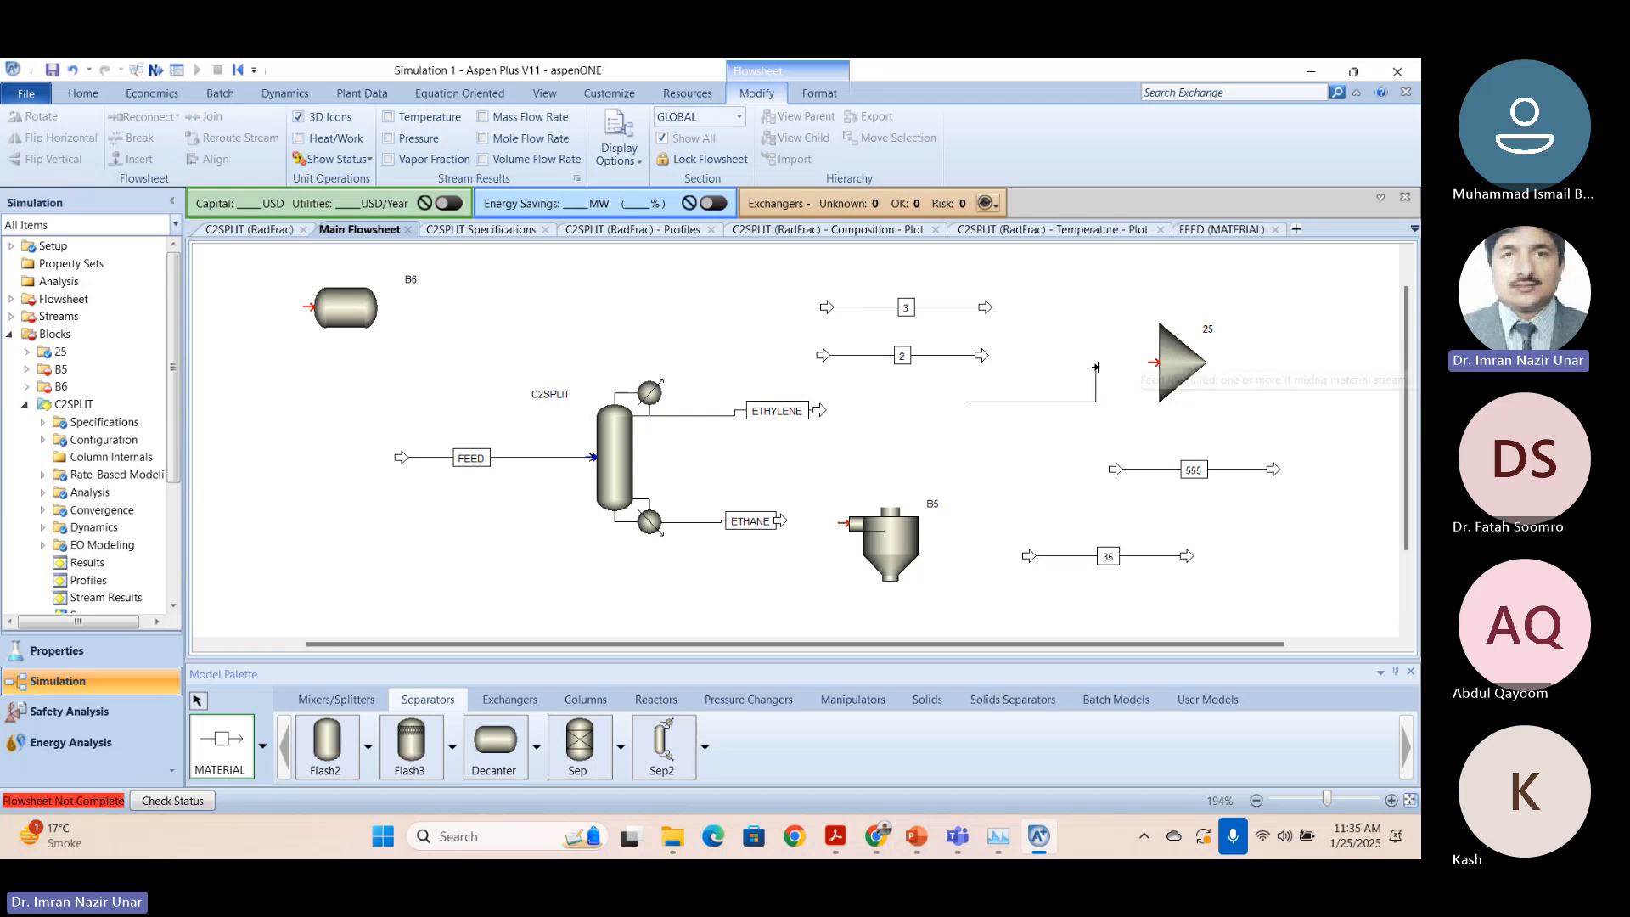
{"action": "left_click", "coordinate": [1152, 363]}
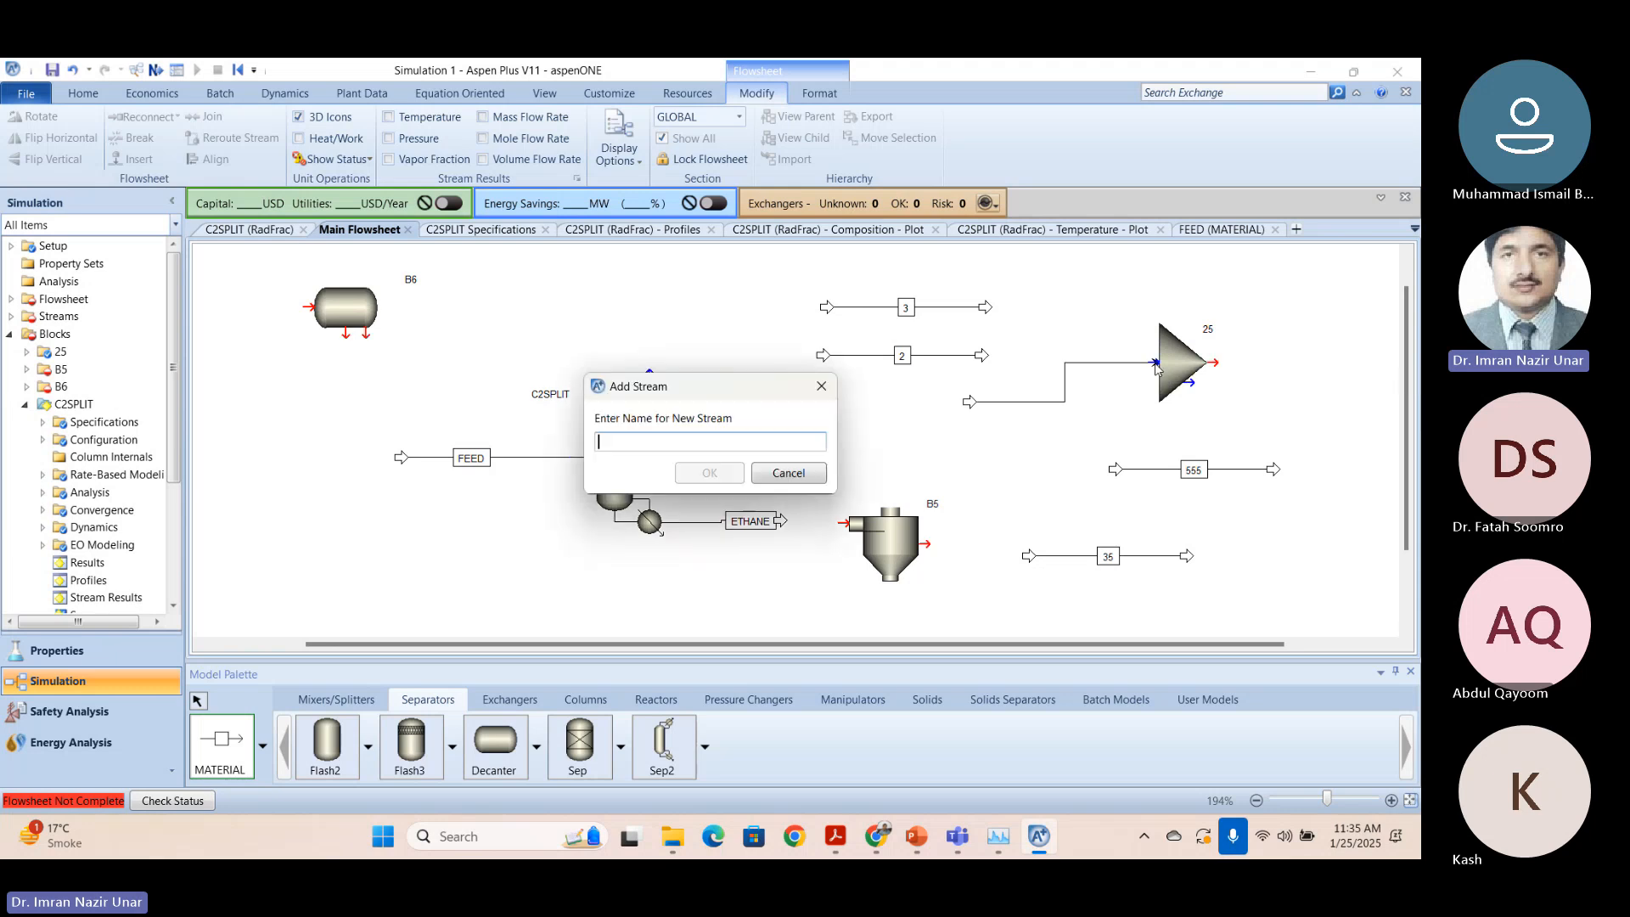
{"action": "left_click", "coordinate": [804, 472]}
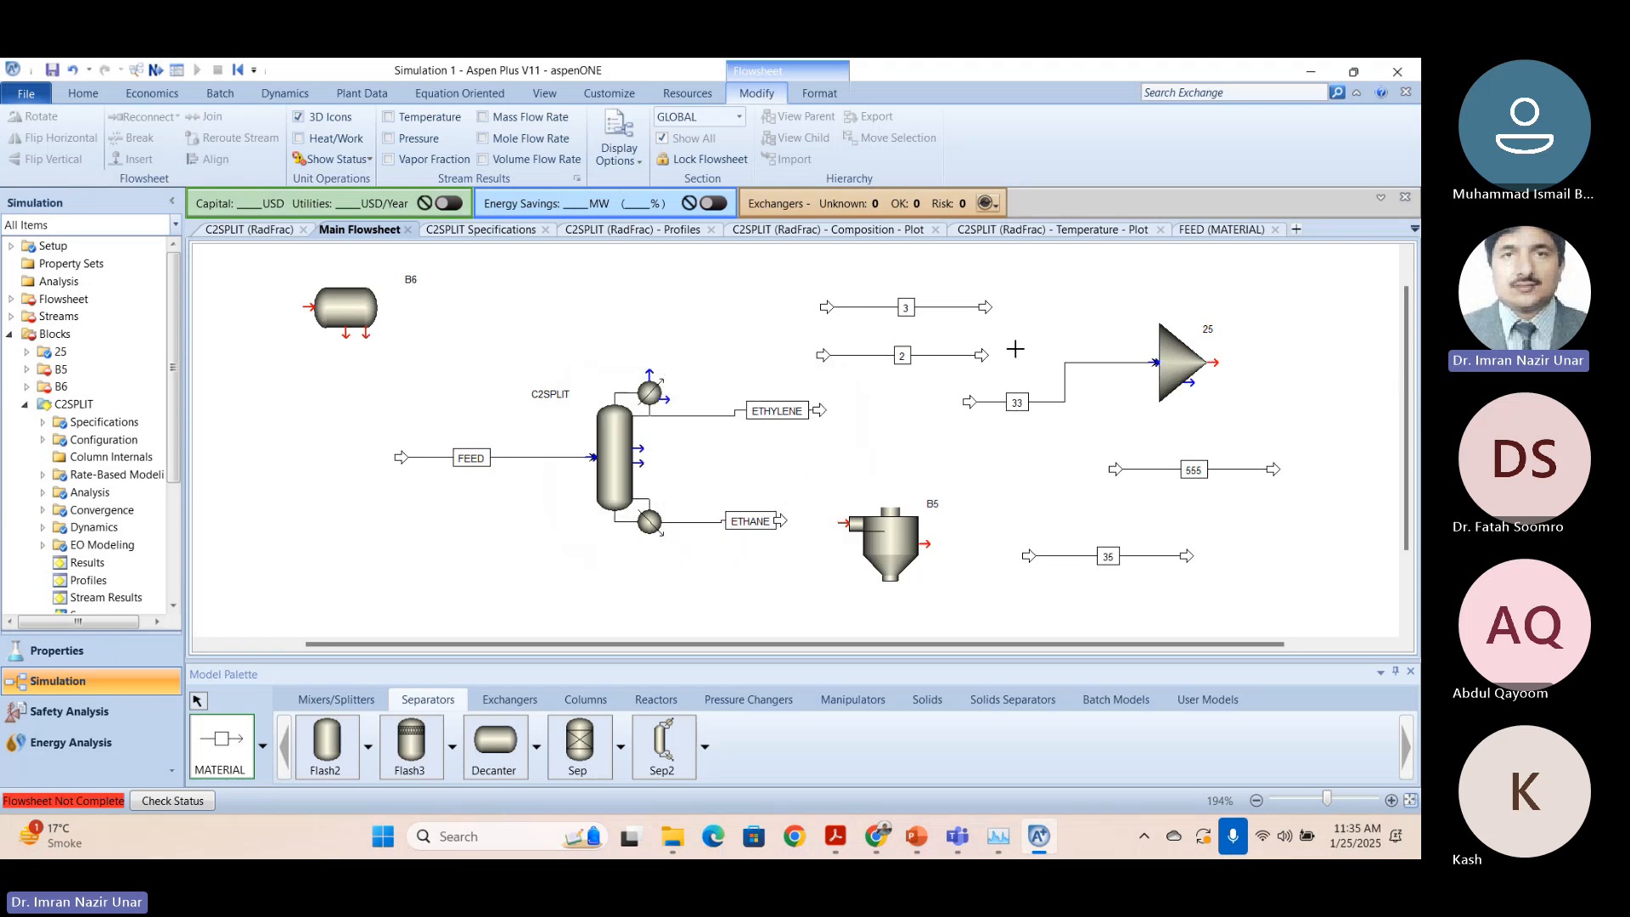
{"action": "key", "text": "Escape"}
{"action": "mouse_move", "coordinate": [1174, 373]}
{"action": "left_mouse_down"}
{"action": "mouse_move", "coordinate": [1196, 412]}
{"action": "mouse_move", "coordinate": [1188, 390]}
{"action": "left_mouse_up"}
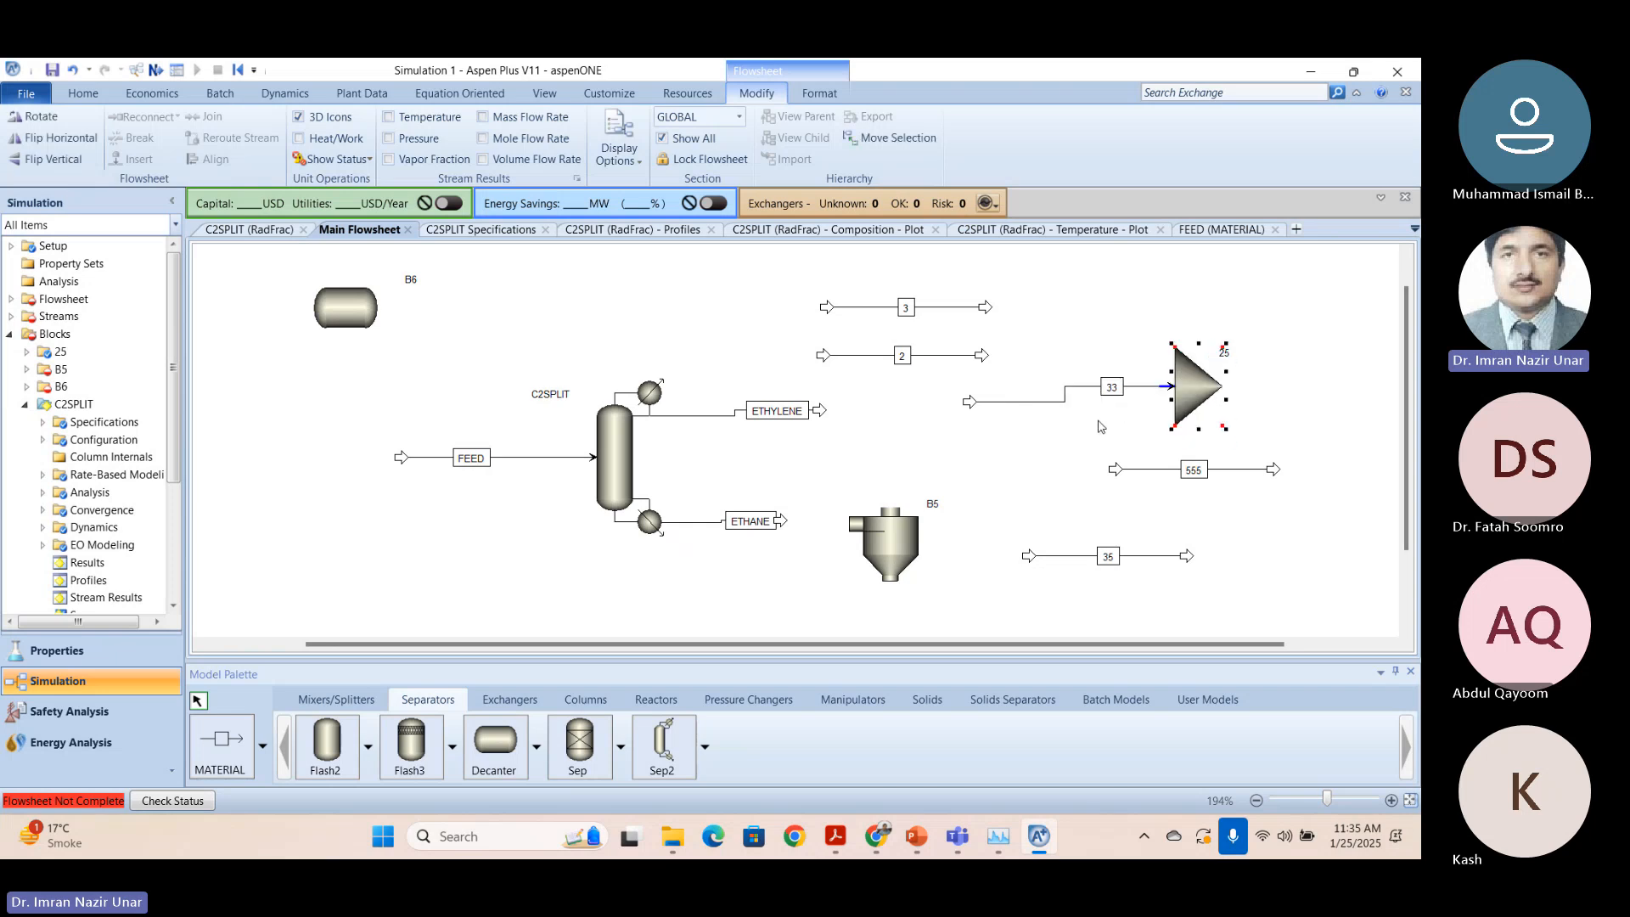
{"action": "left_click", "coordinate": [1143, 277]}
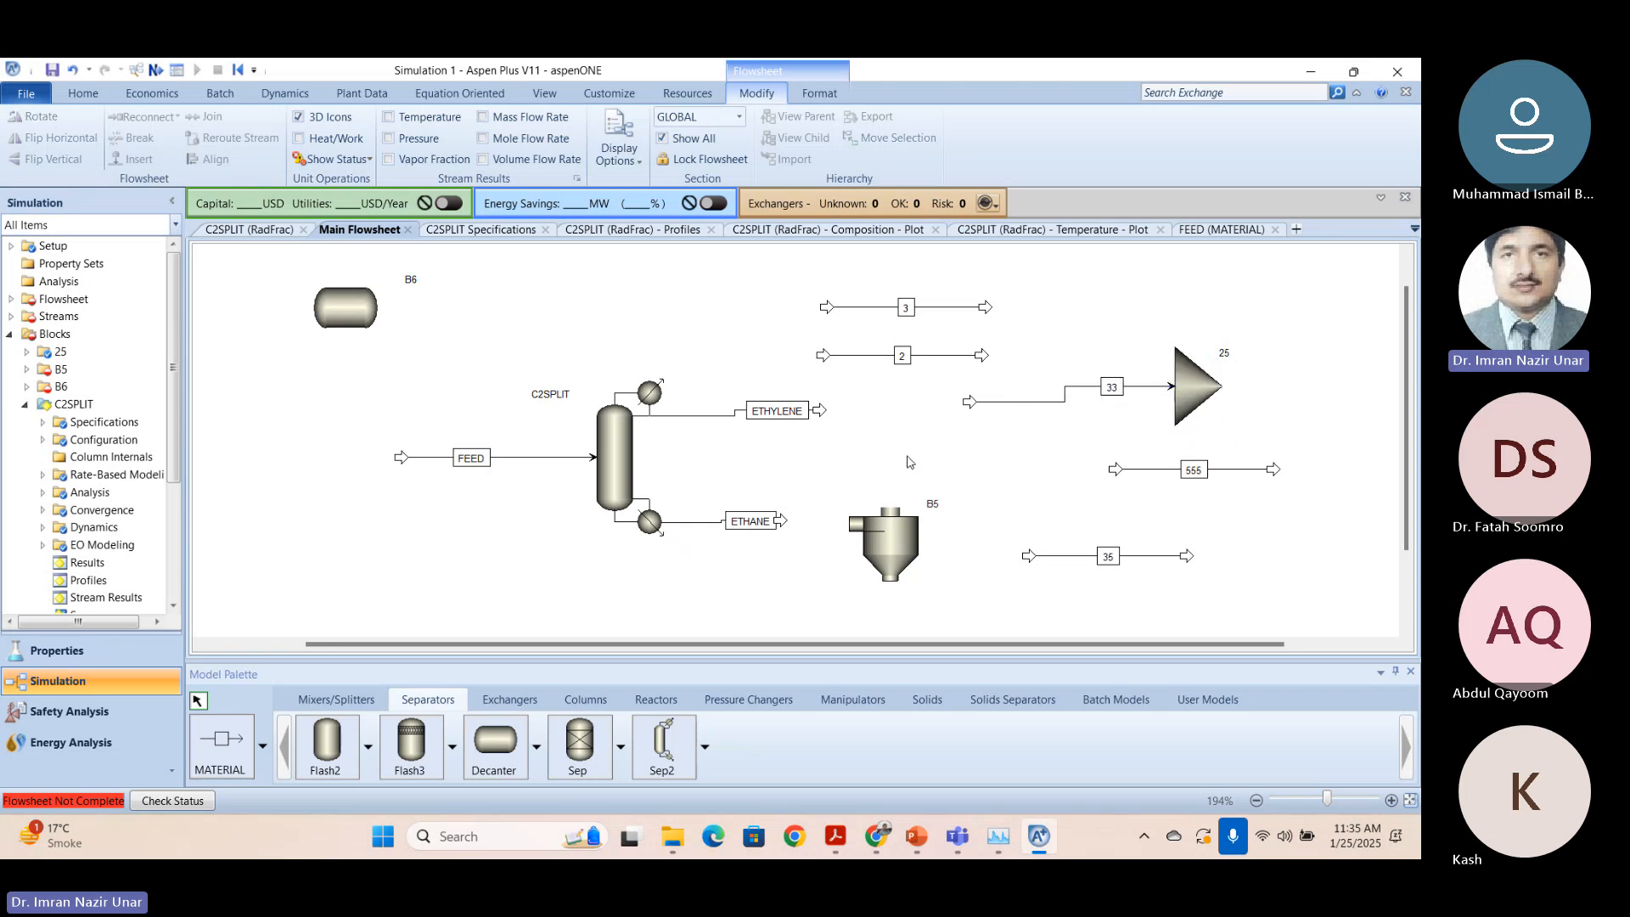
Draw an unconnected material stream named 36 beside Decanter block B6, and leave stream insertion mode.
{"action": "left_click", "coordinate": [217, 741]}
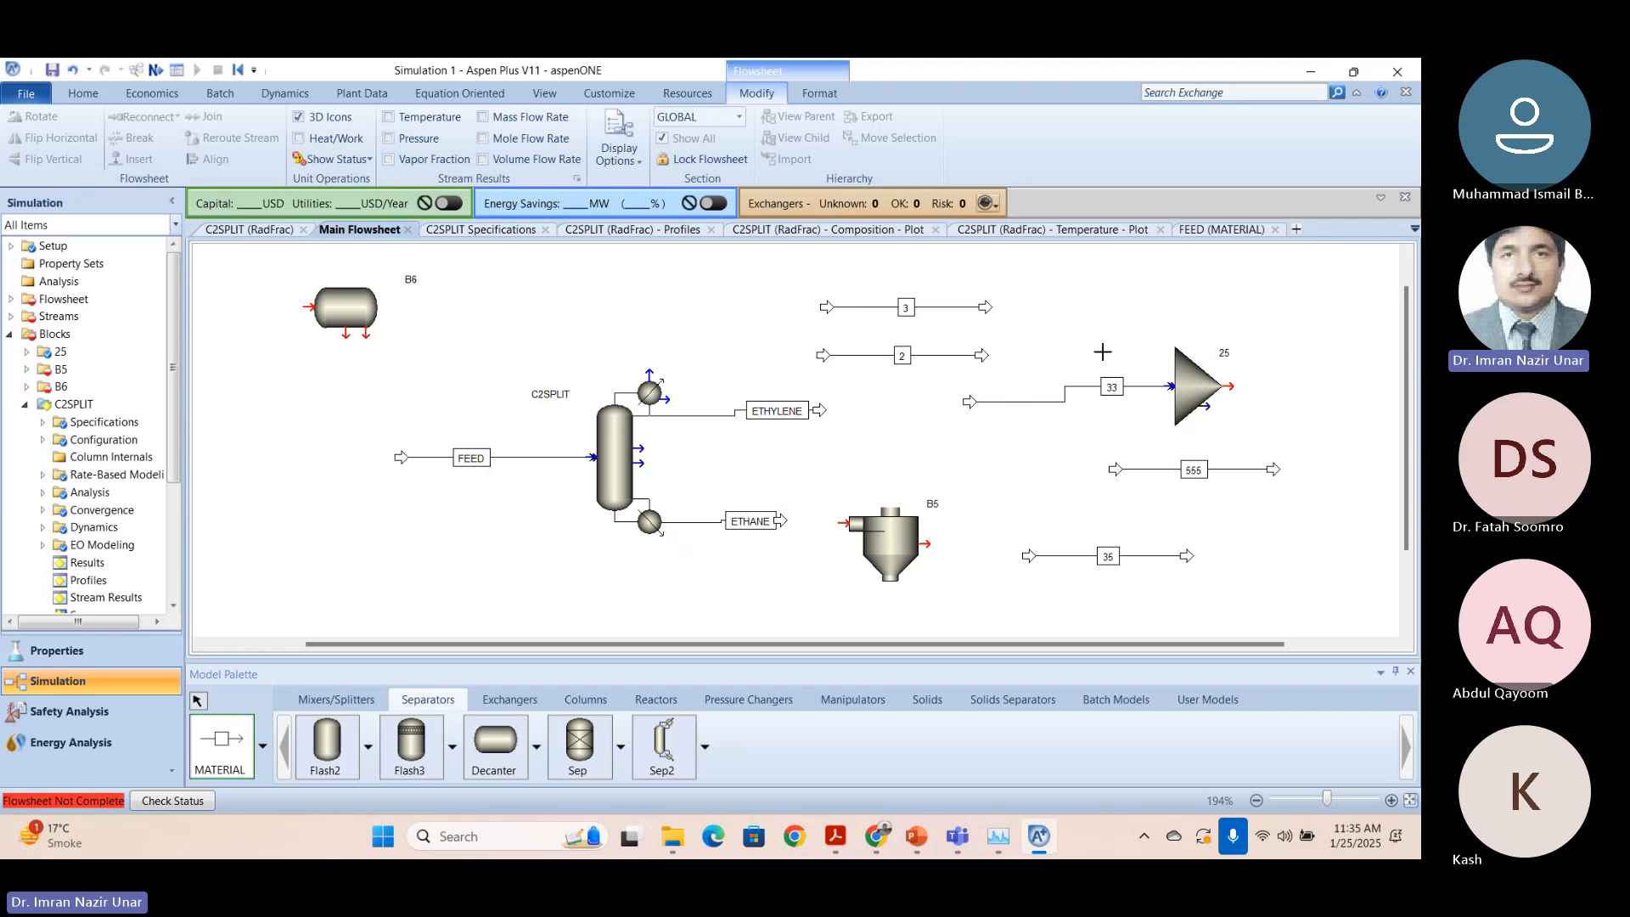
{"action": "left_click", "coordinate": [195, 329]}
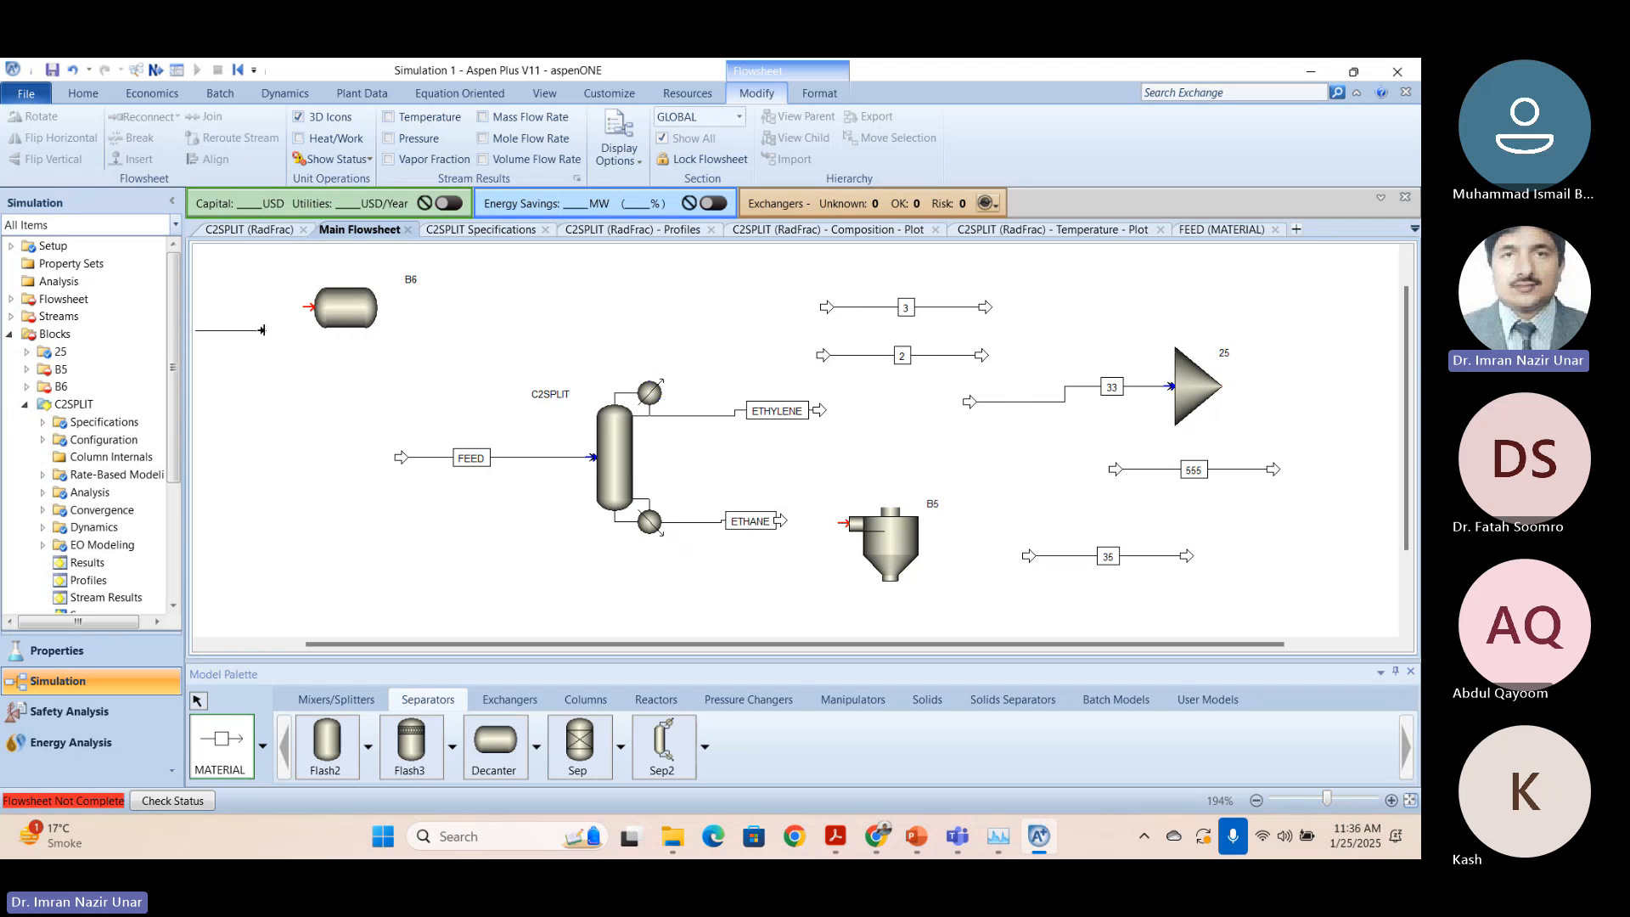
{"action": "left_click", "coordinate": [303, 313]}
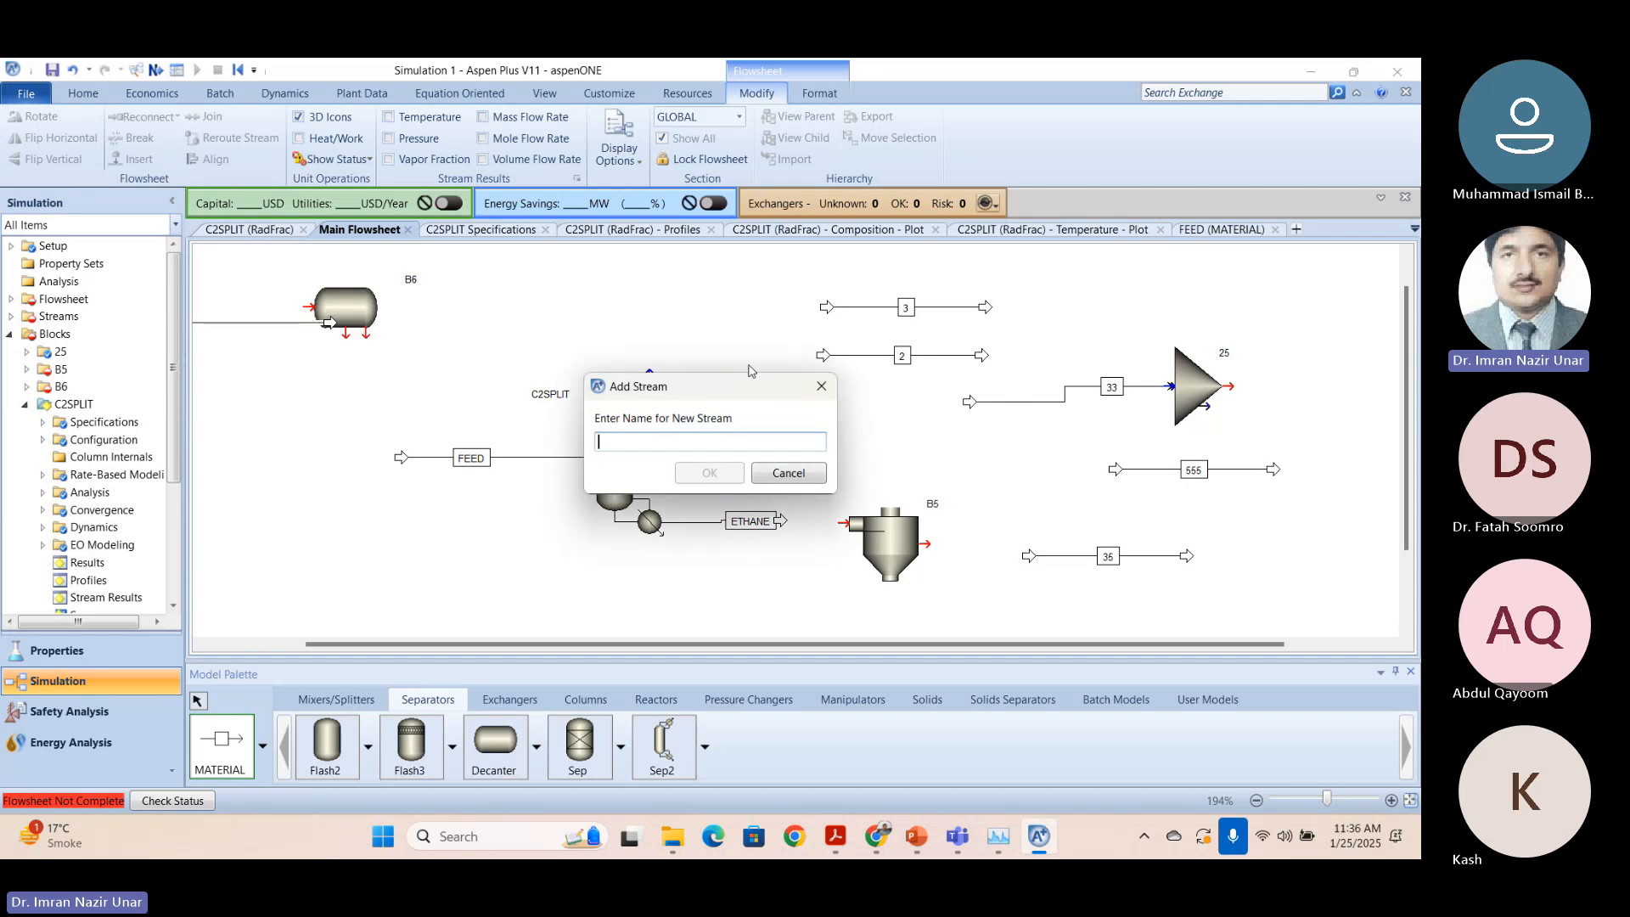
{"action": "type", "text": "36"}
{"action": "key", "text": "Return"}
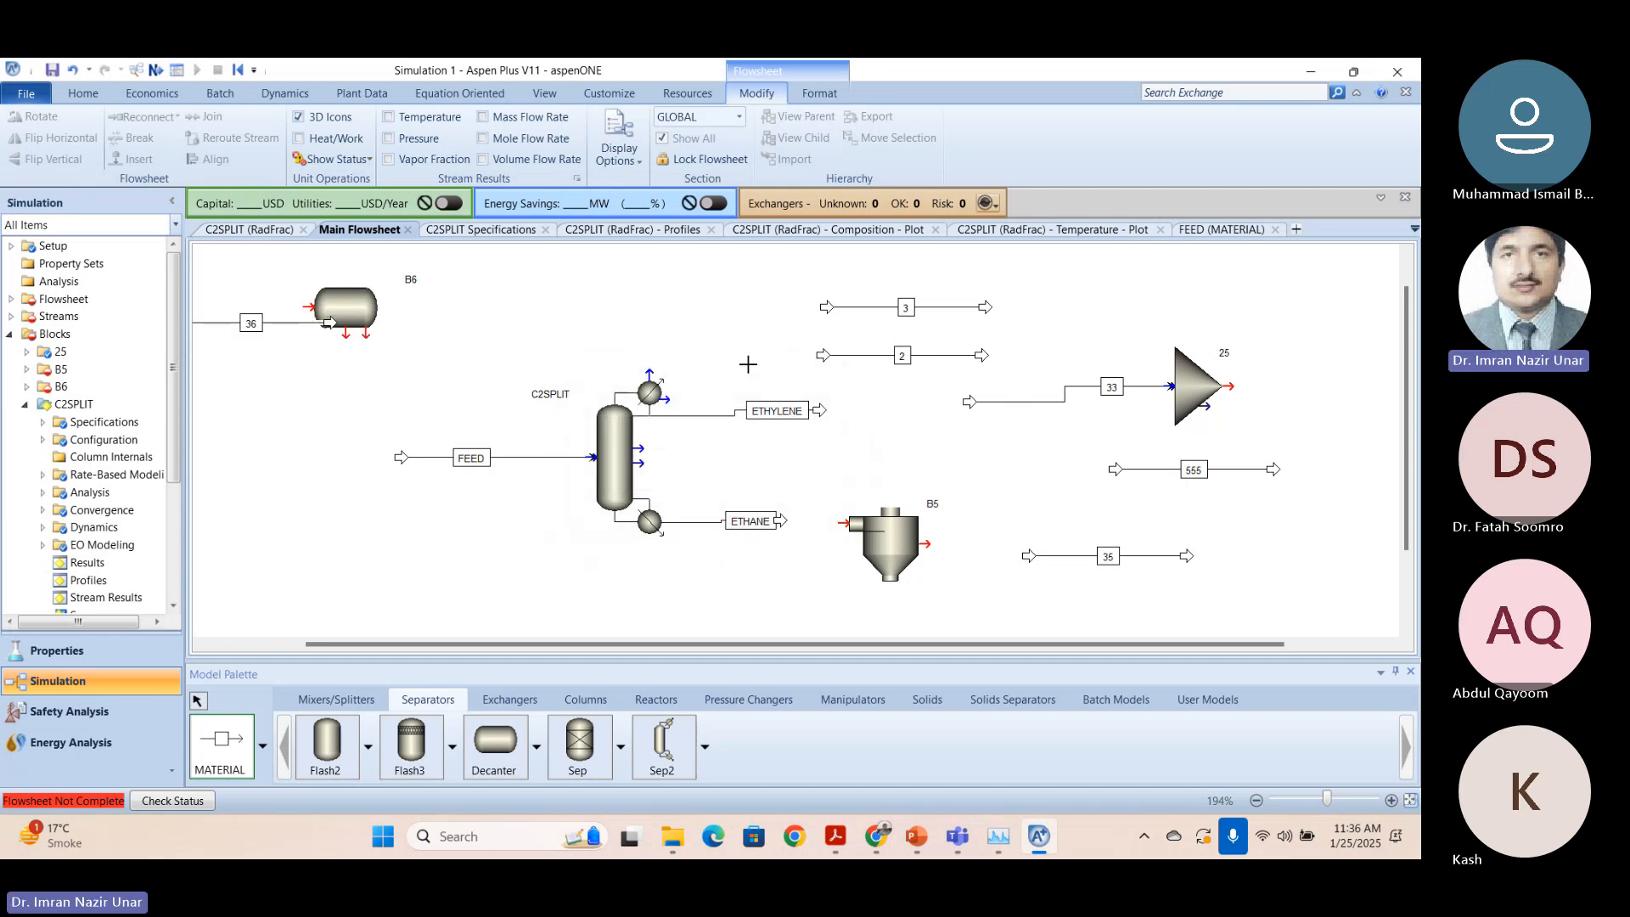
{"action": "key", "text": "Escape"}
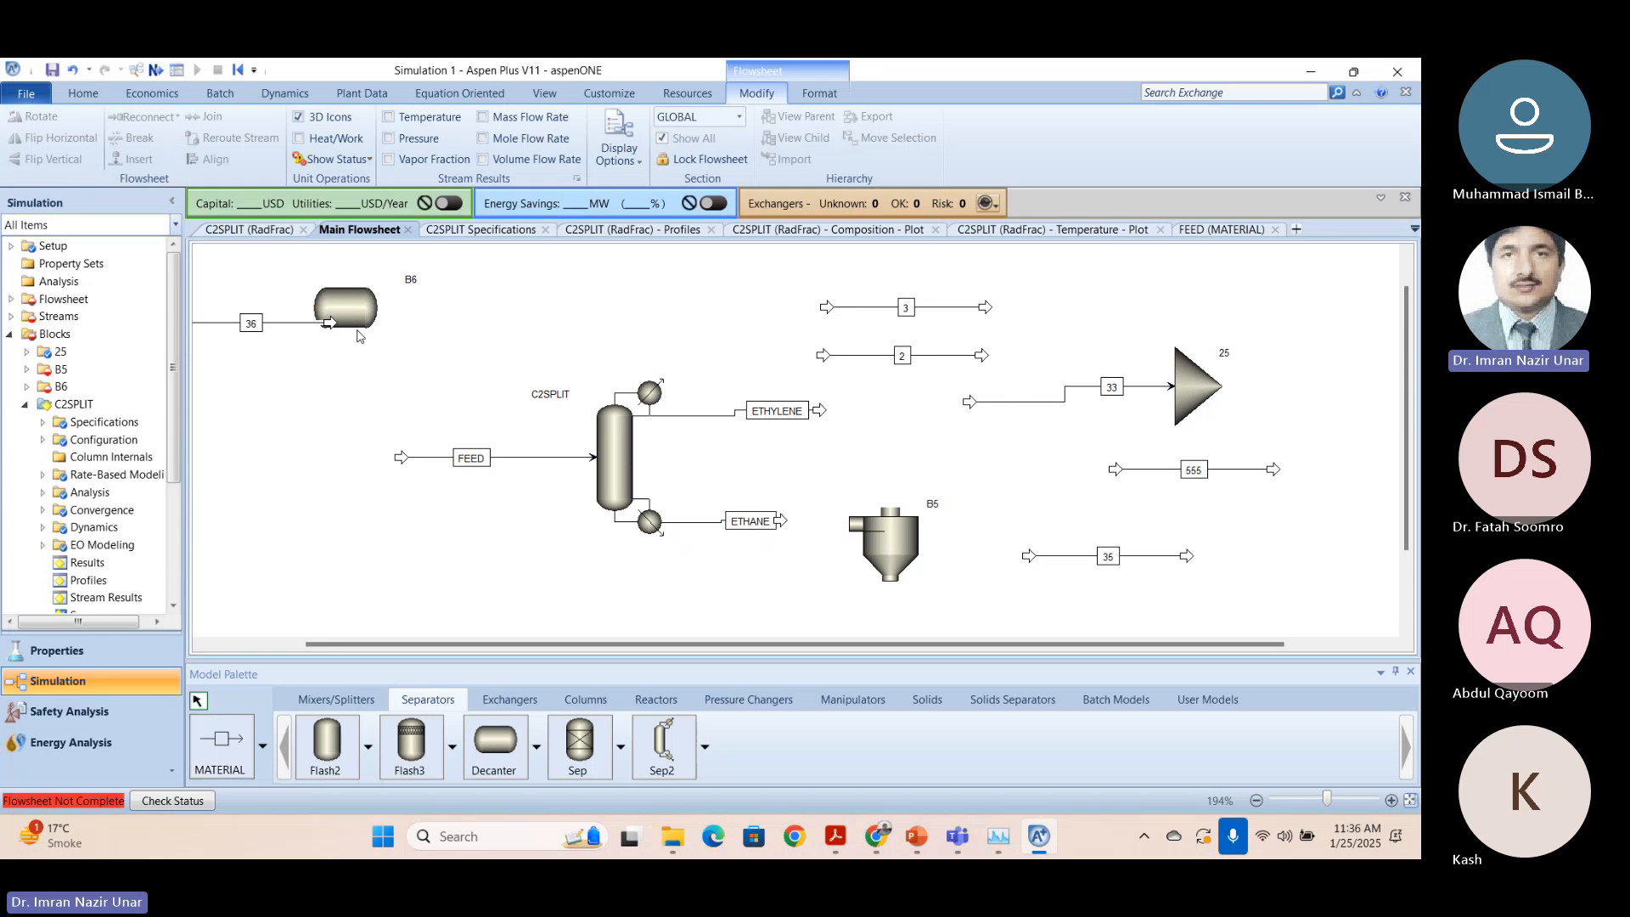
Move Decanter B6 and stream 36 to the right, clear of each other, and attach the stream's destination end to B6's inlet port.
{"action": "left_click_drag", "start_coordinate": [353, 313], "coordinate": [456, 308]}
{"action": "left_click", "coordinate": [316, 324]}
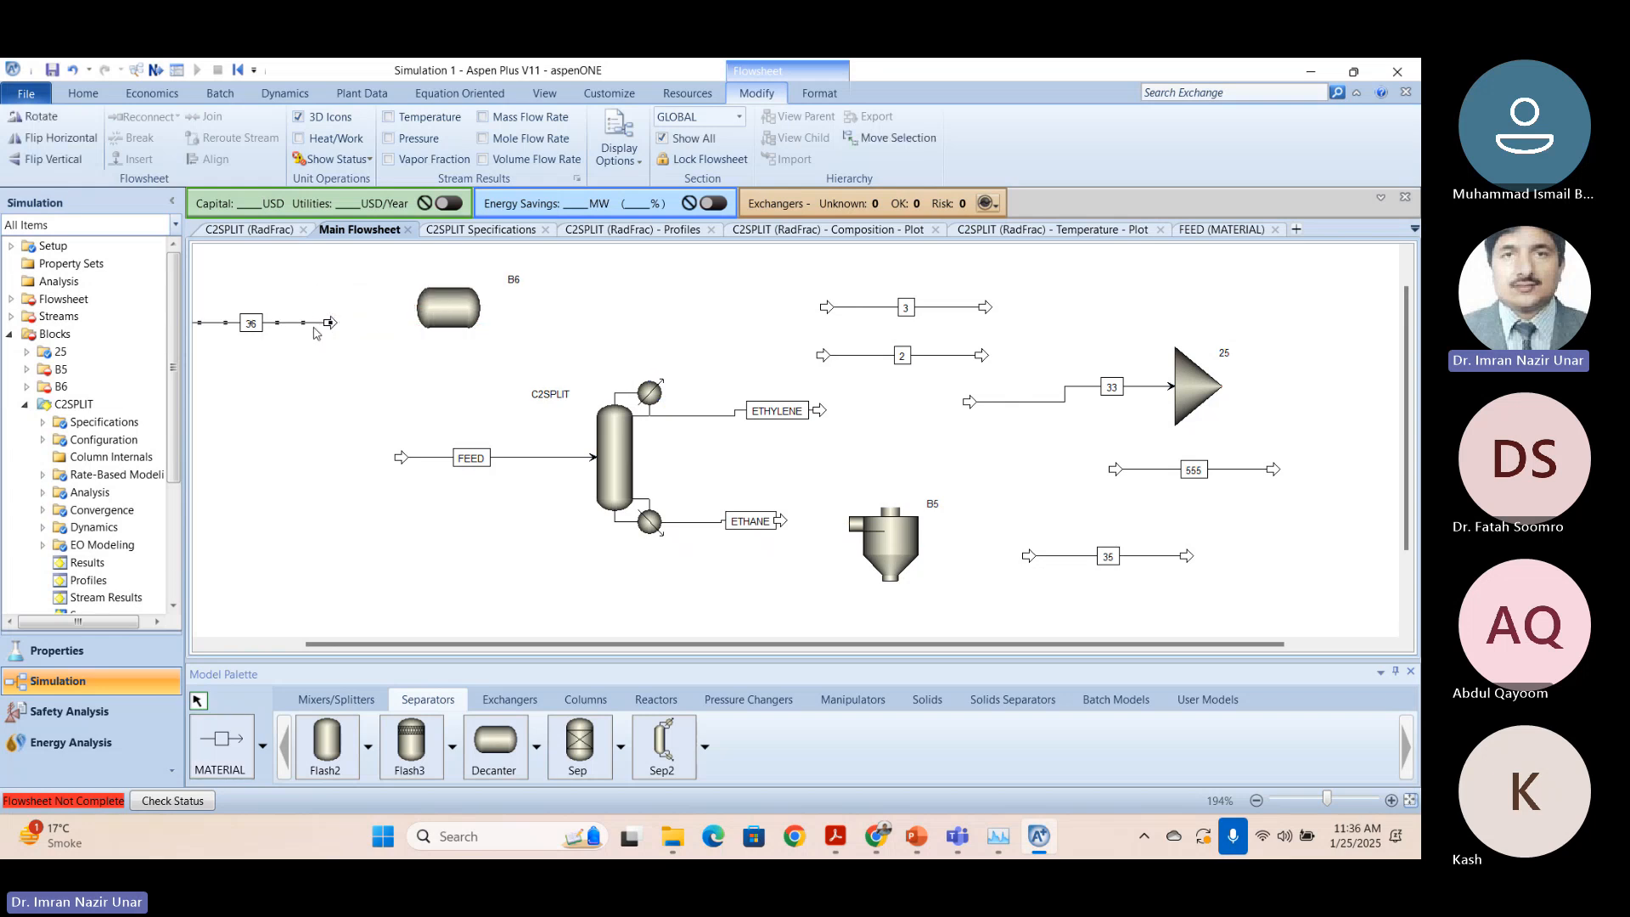
{"action": "left_click", "coordinate": [337, 388]}
{"action": "left_click_drag", "start_coordinate": [299, 331], "coordinate": [343, 329]}
{"action": "left_click", "coordinate": [355, 385]}
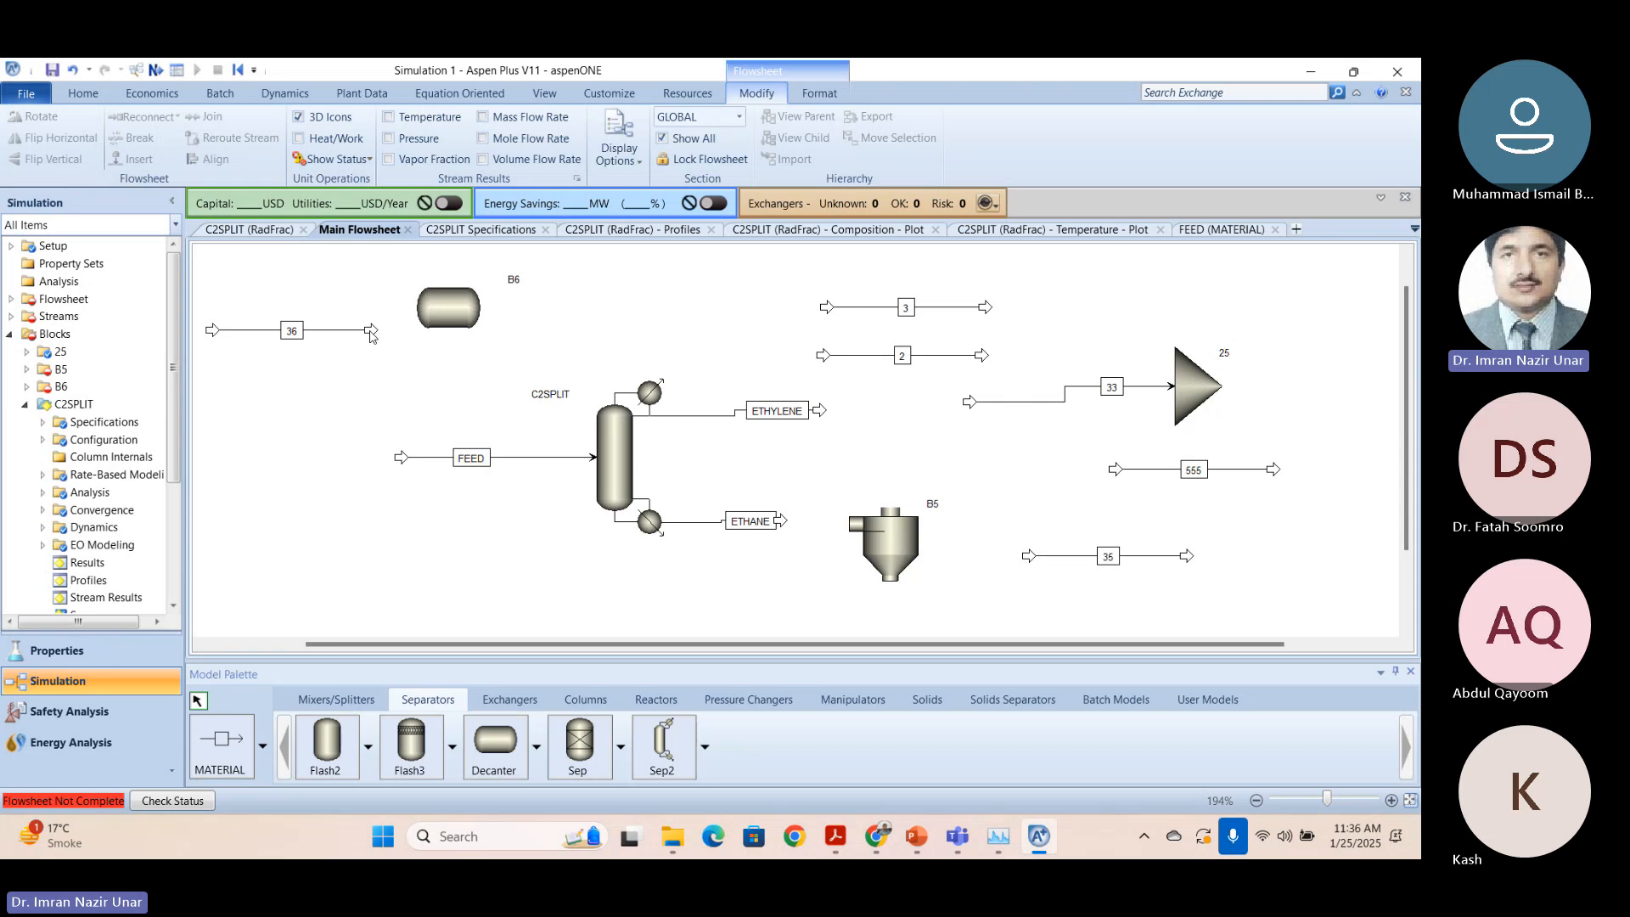
{"action": "left_click", "coordinate": [431, 321]}
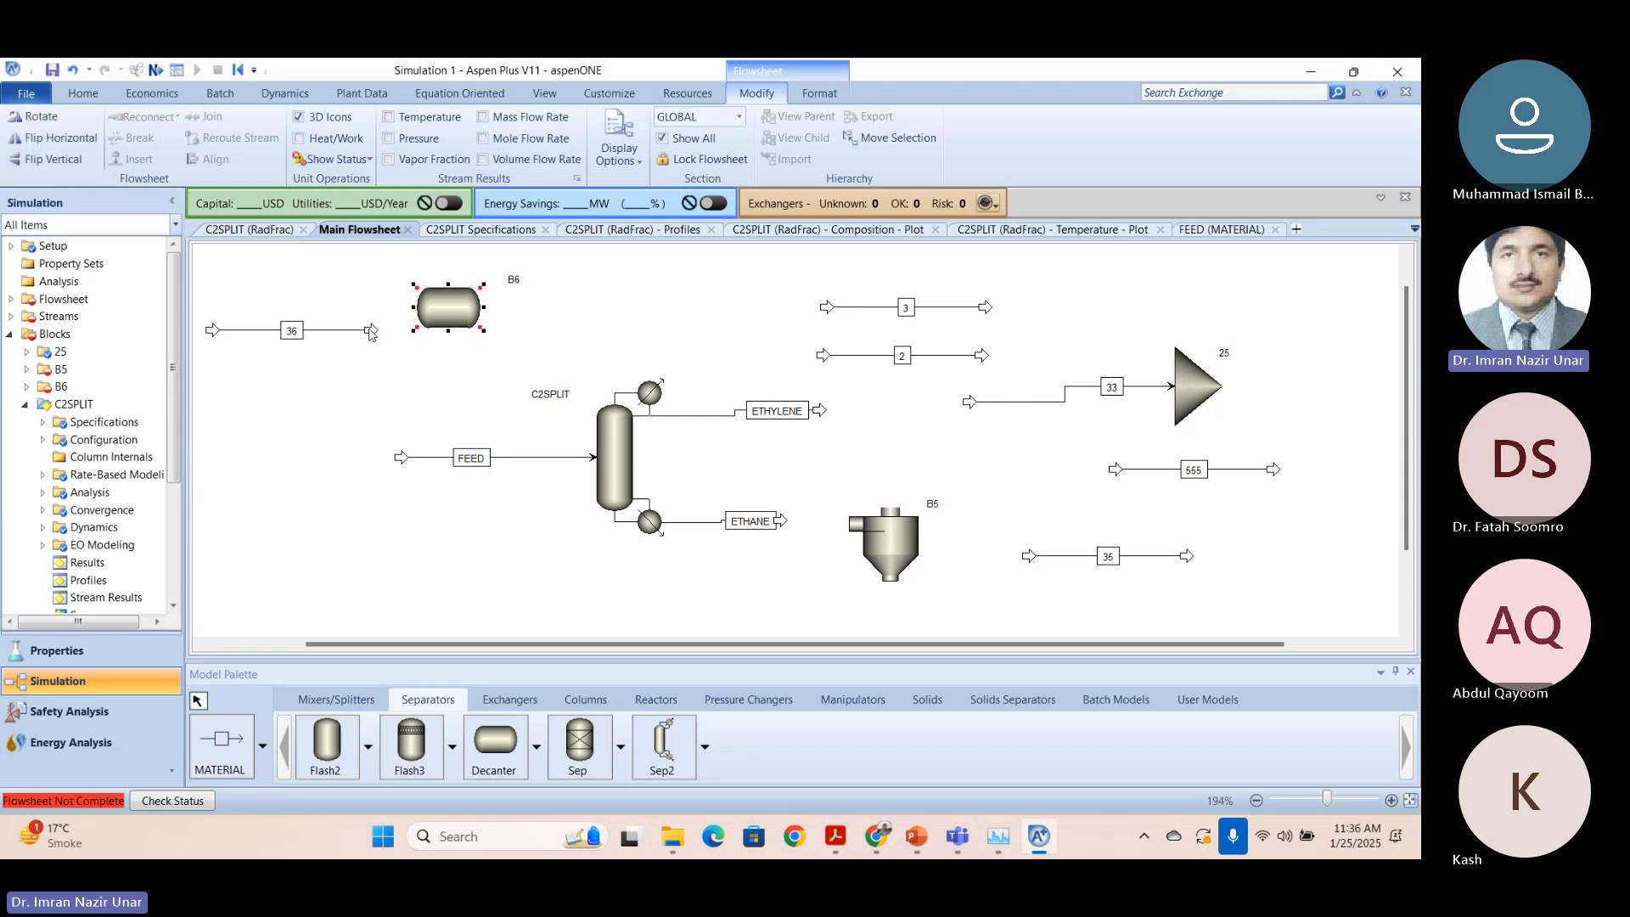
{"action": "left_click_drag", "start_coordinate": [372, 332], "coordinate": [411, 307]}
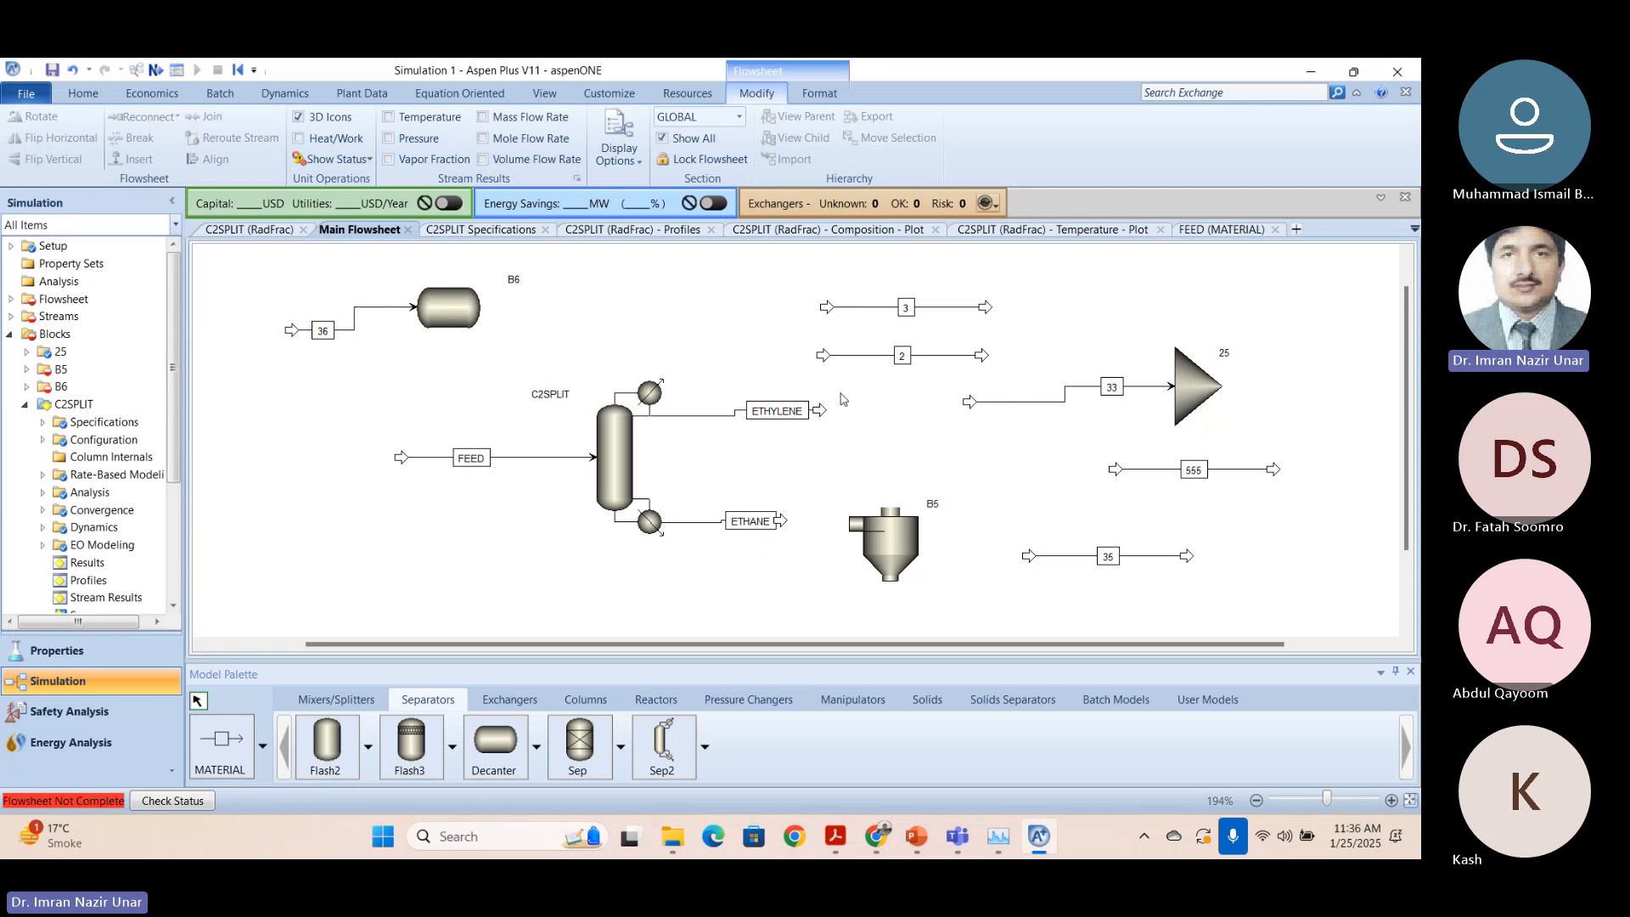
Attach the source end of unconnected stream 2 to the outlet port of SSplit block B5, and adjust the position of its free end.
{"action": "left_click", "coordinate": [888, 540]}
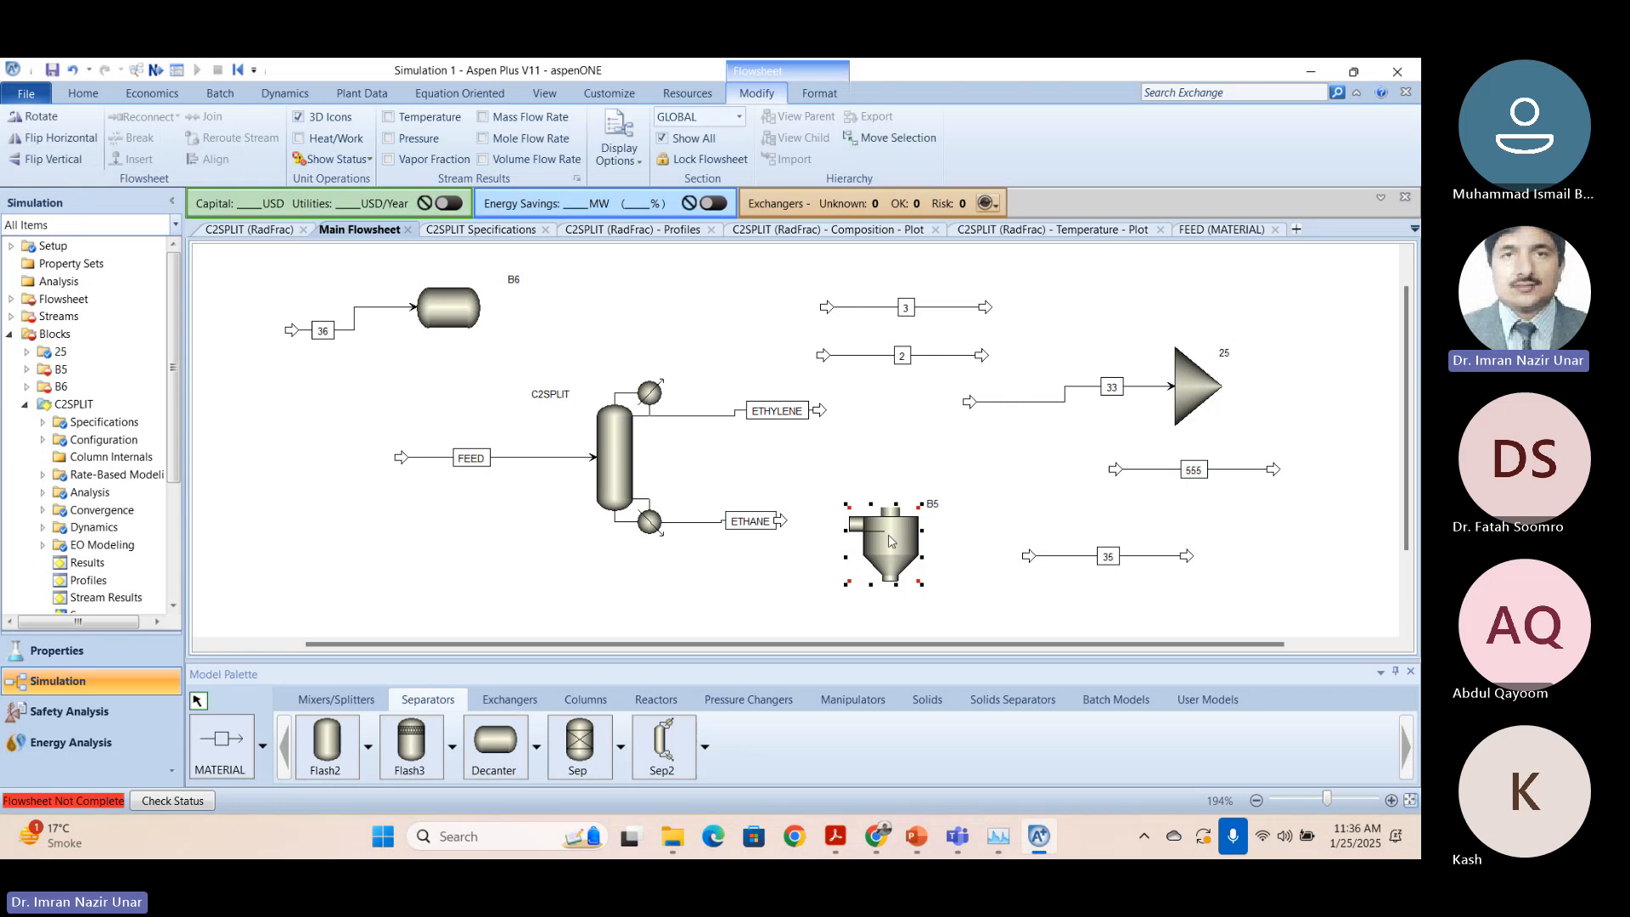
{"action": "left_click", "coordinate": [822, 356]}
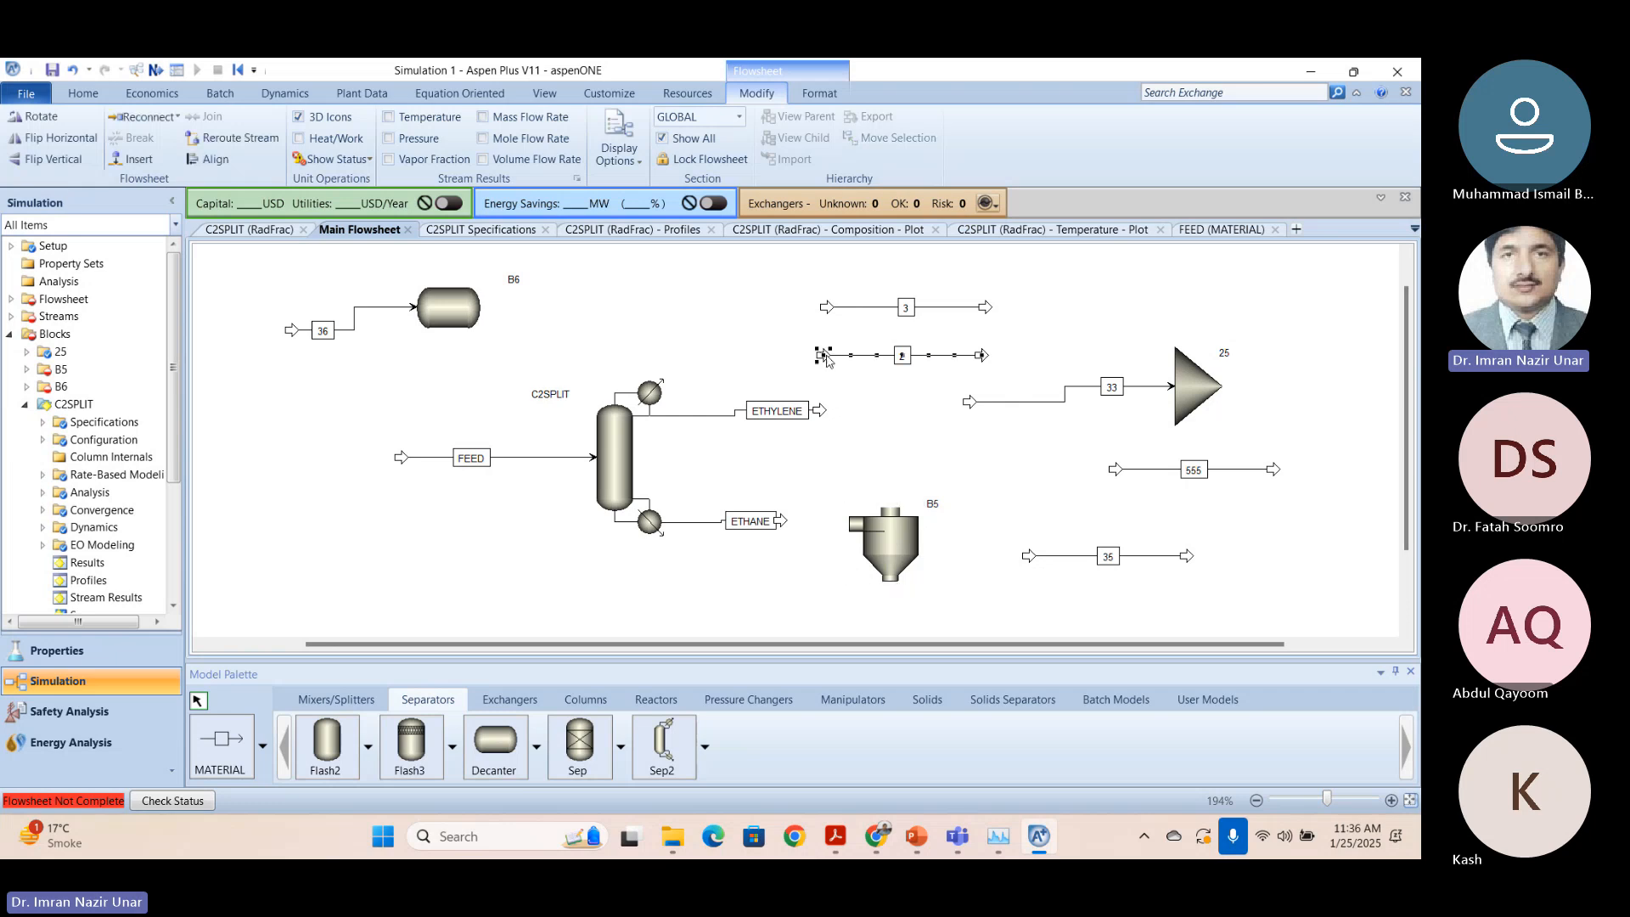
{"action": "left_click", "coordinate": [875, 429]}
{"action": "left_click", "coordinate": [824, 357]}
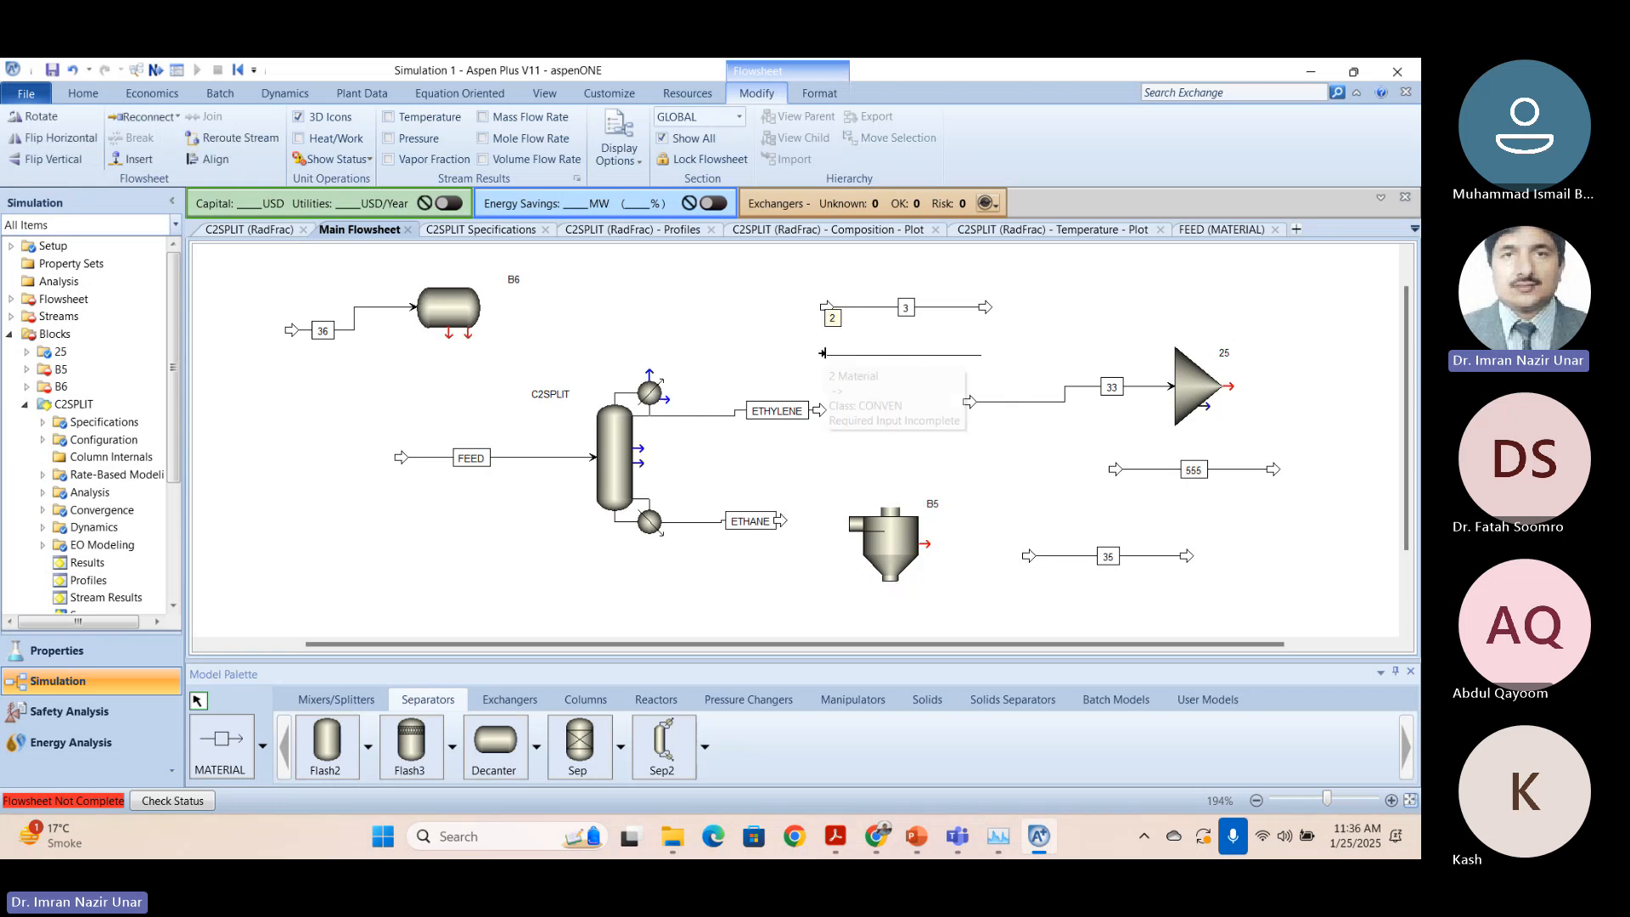
{"action": "left_click_drag", "start_coordinate": [823, 357], "coordinate": [928, 543]}
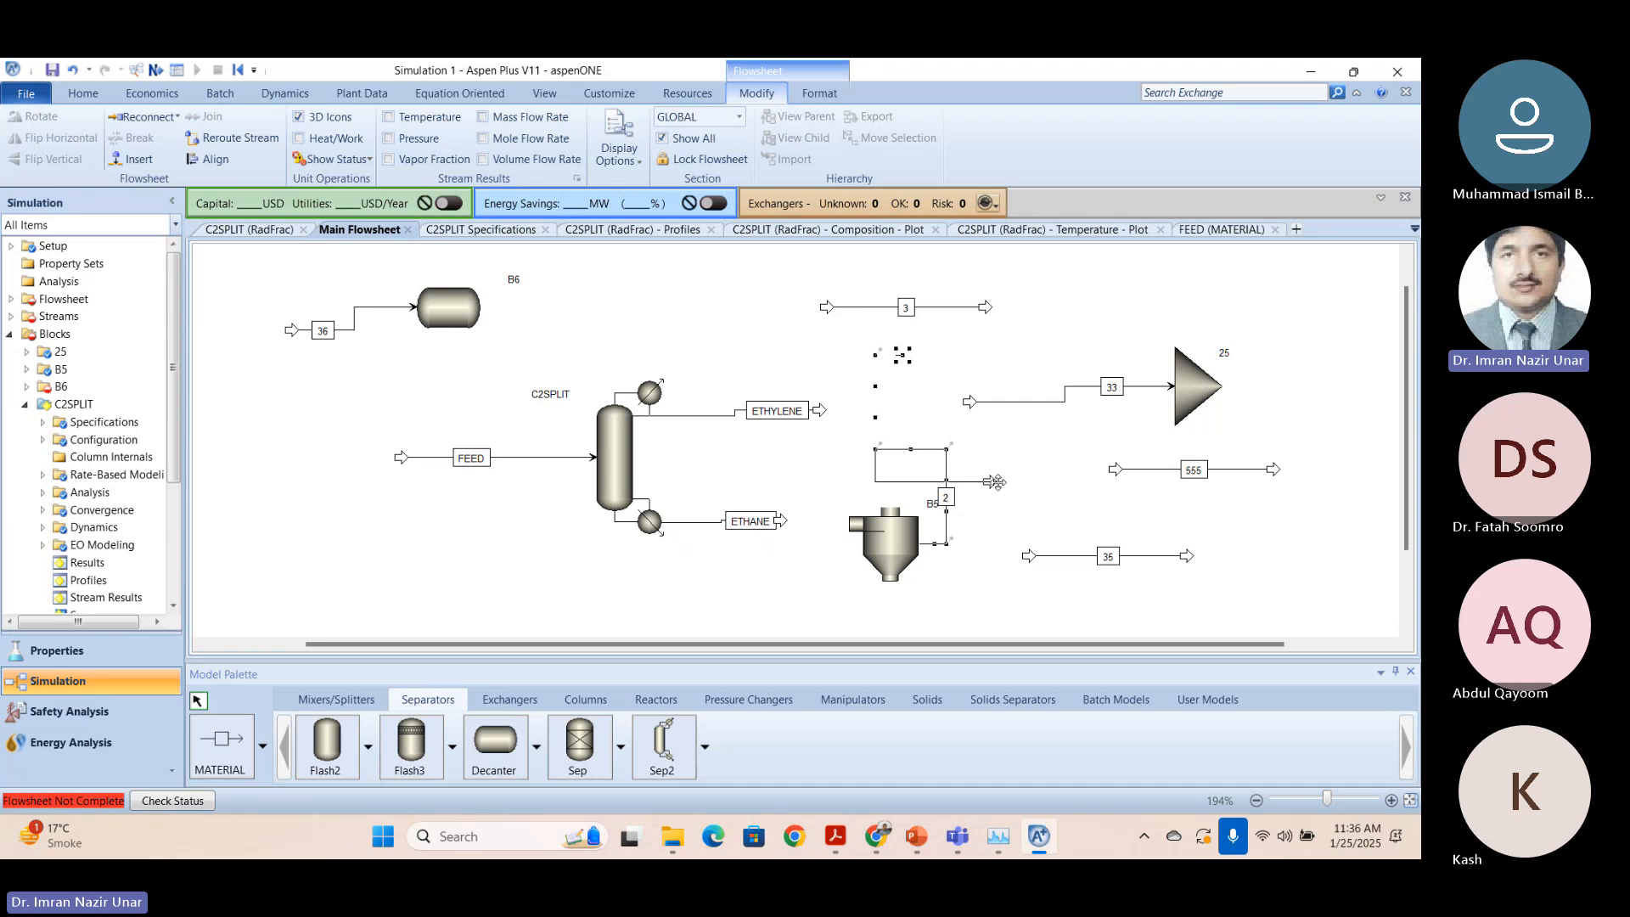
{"action": "mouse_move", "coordinate": [997, 482]}
{"action": "left_mouse_down"}
{"action": "mouse_move", "coordinate": [1007, 513]}
{"action": "mouse_move", "coordinate": [1002, 487]}
{"action": "left_mouse_up"}
{"action": "left_click", "coordinate": [1059, 512]}
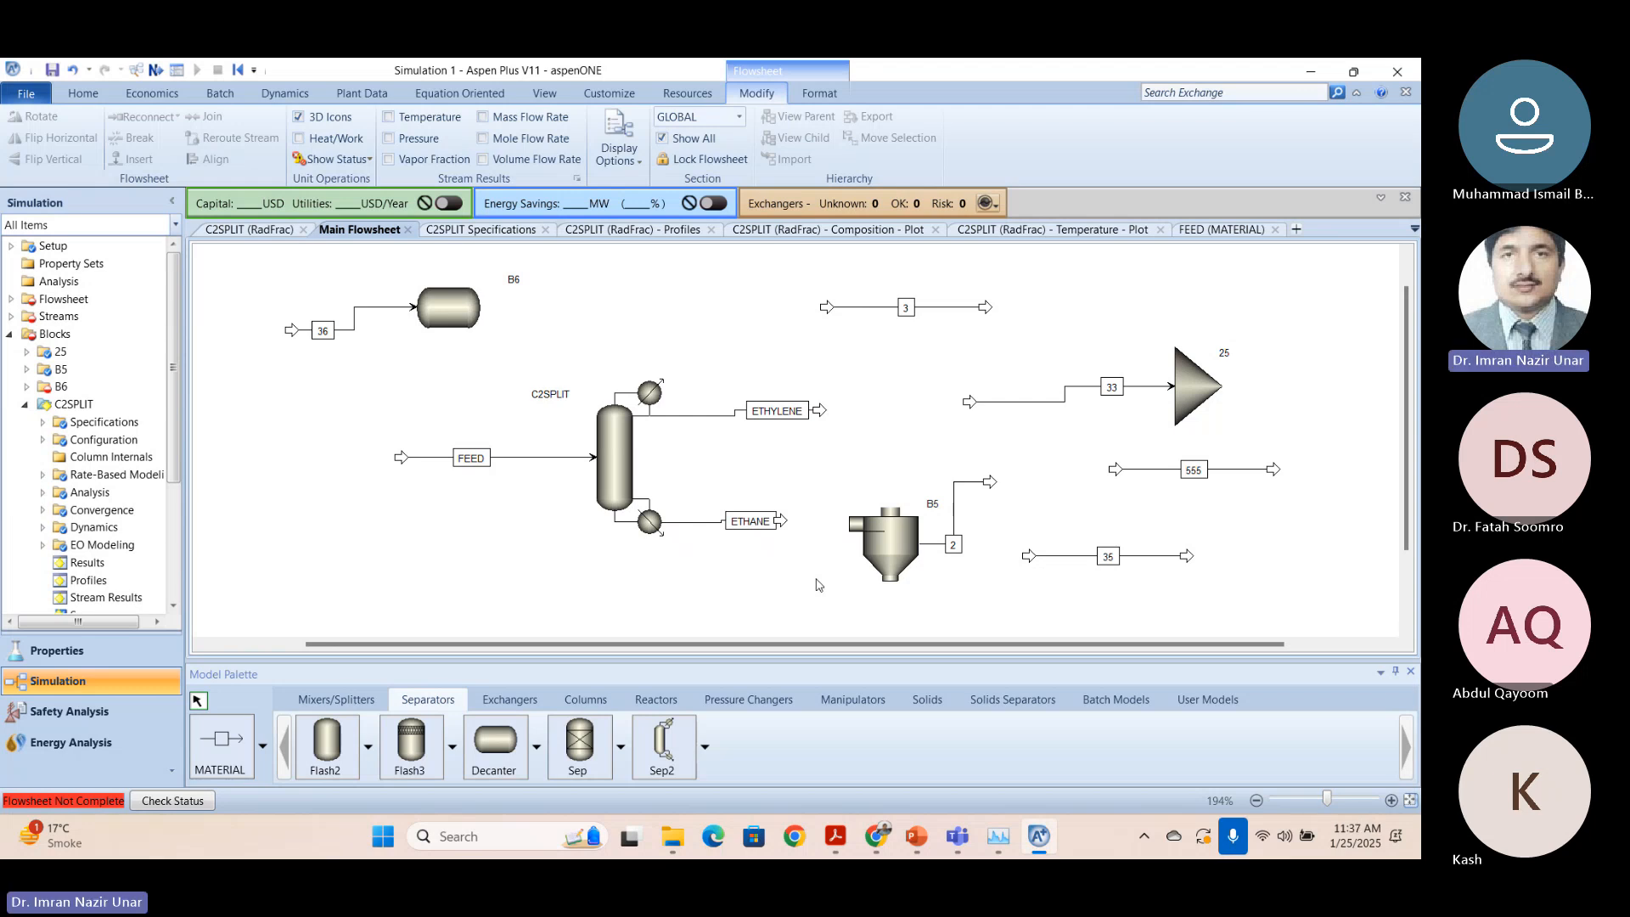
Move the ETHYLENE stream label along its line, closer to the column.
{"action": "left_click_drag", "start_coordinate": [758, 412], "coordinate": [702, 418]}
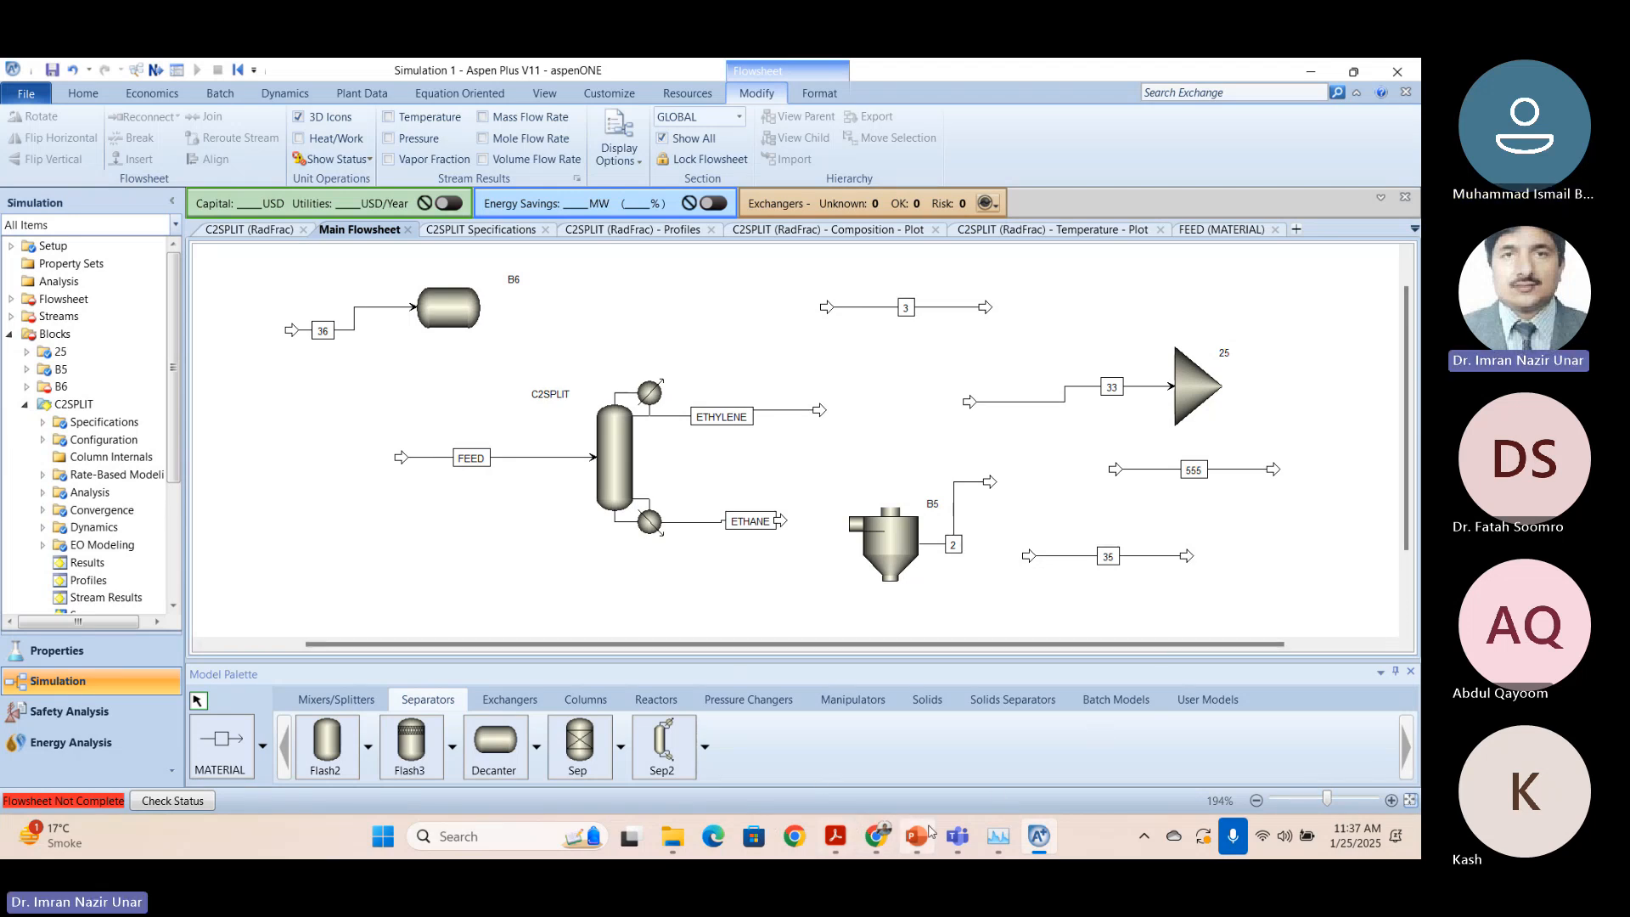
Switch to the Microsoft Teams meeting and request to stop its recording.
{"action": "mouse_move", "coordinate": [958, 837]}
{"action": "left_click", "coordinate": [1061, 680]}
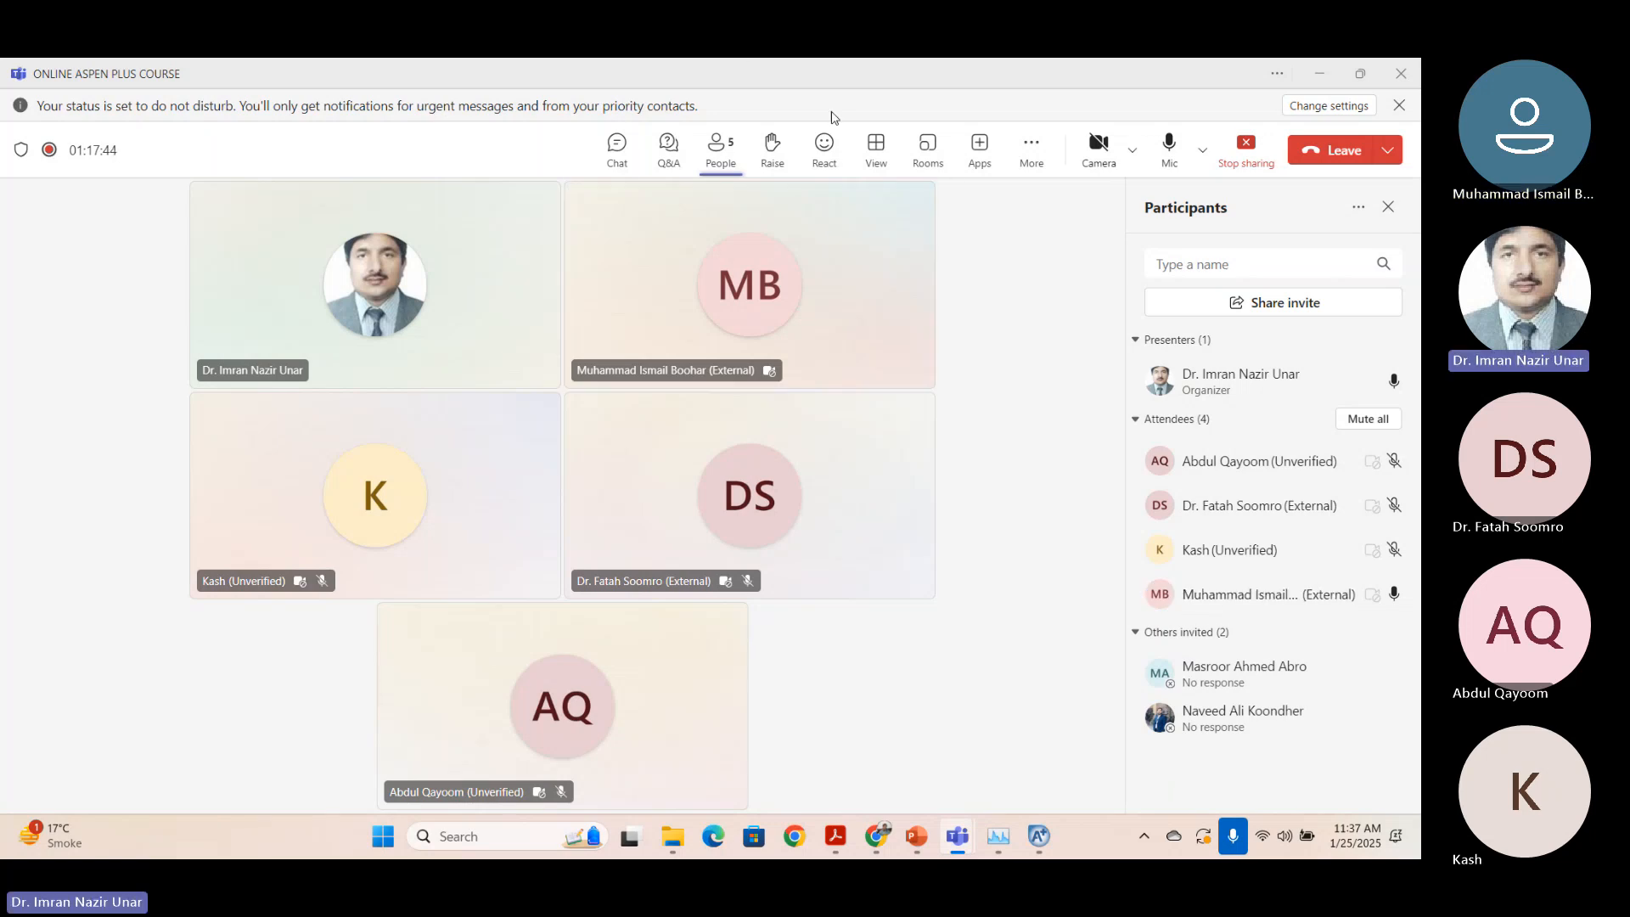
{"action": "left_click", "coordinate": [1031, 148]}
{"action": "mouse_move", "coordinate": [1087, 201]}
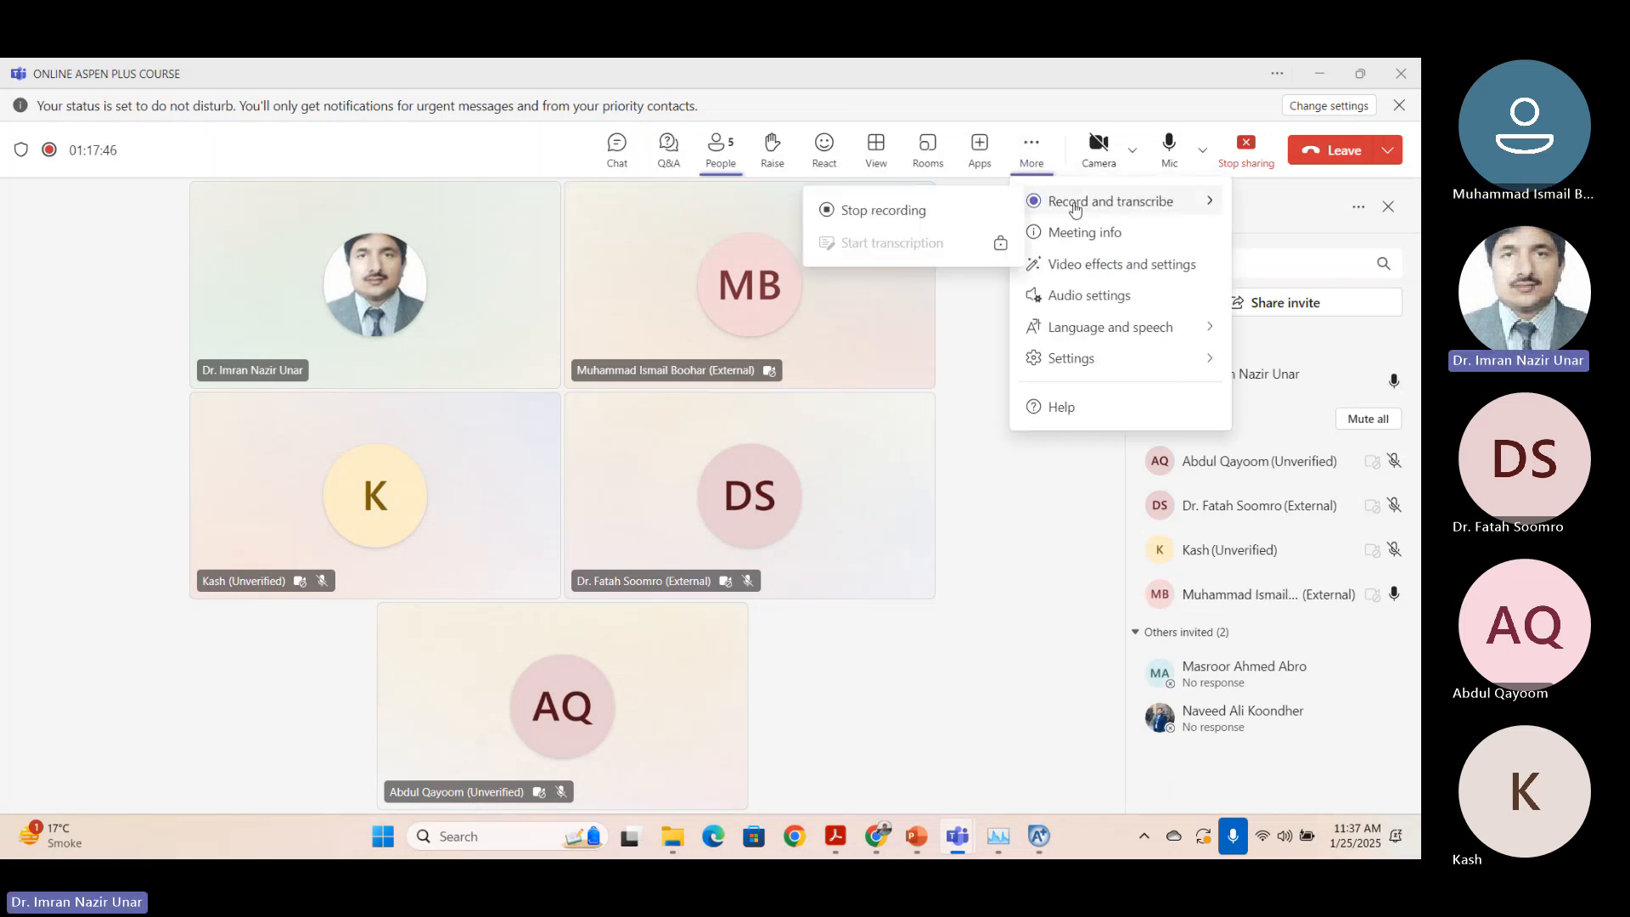
{"action": "left_click", "coordinate": [917, 213]}
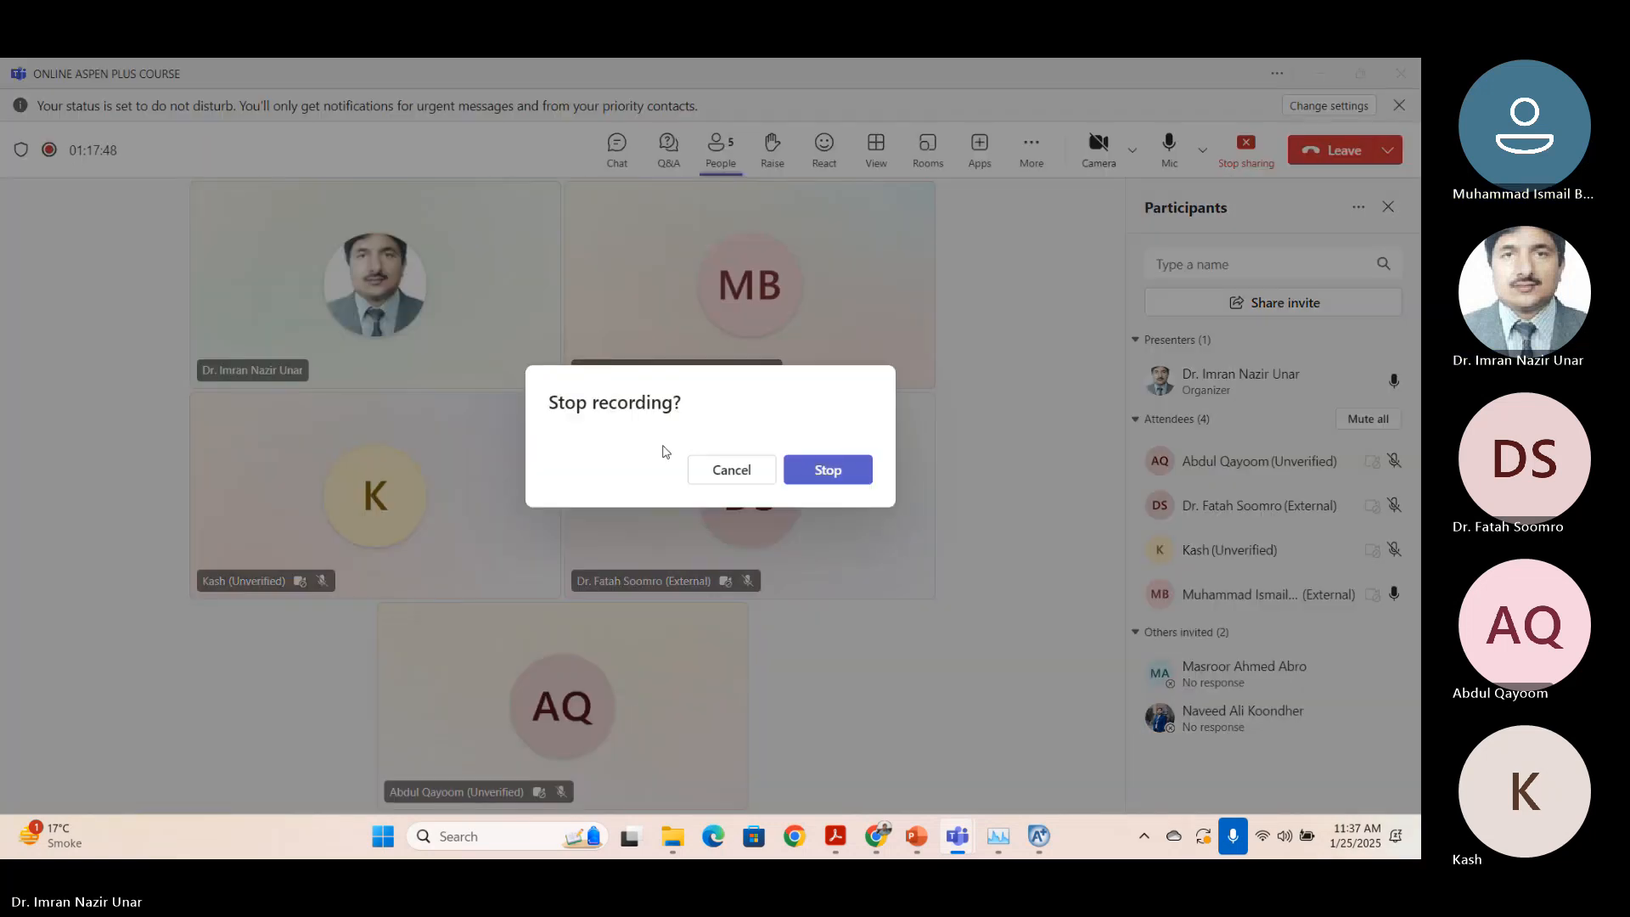